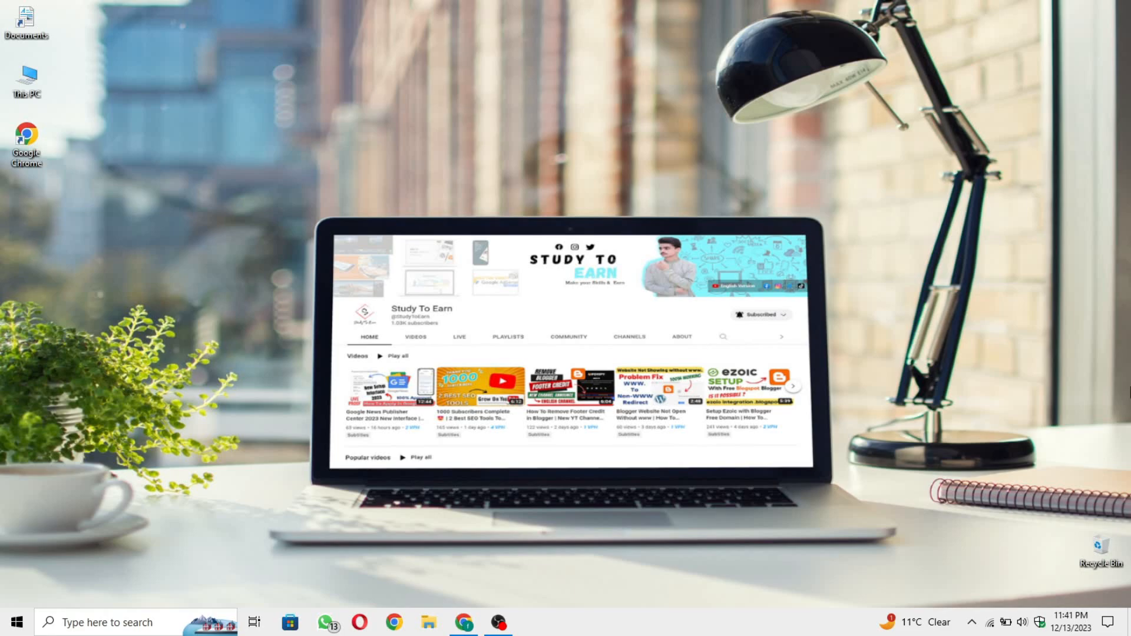
Switch to Chrome, view the live sonytv.online site in a new tab from the WordPress dashboard, and close that tab
click(474, 626)
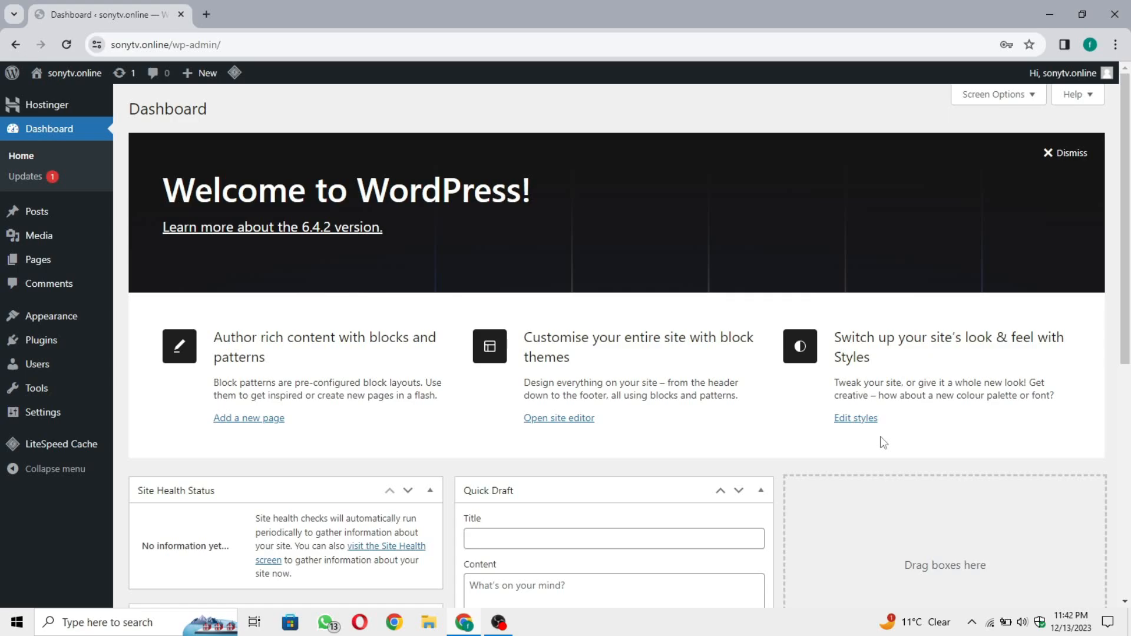
mouse_move(49, 79)
right_click(52, 99)
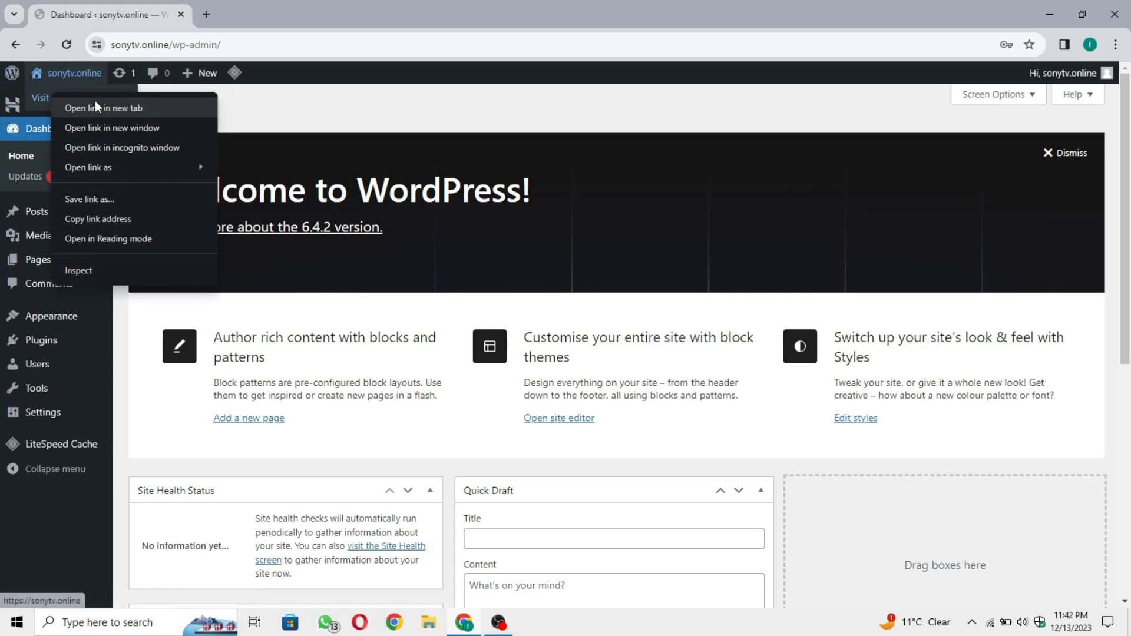
click(95, 102)
click(285, 7)
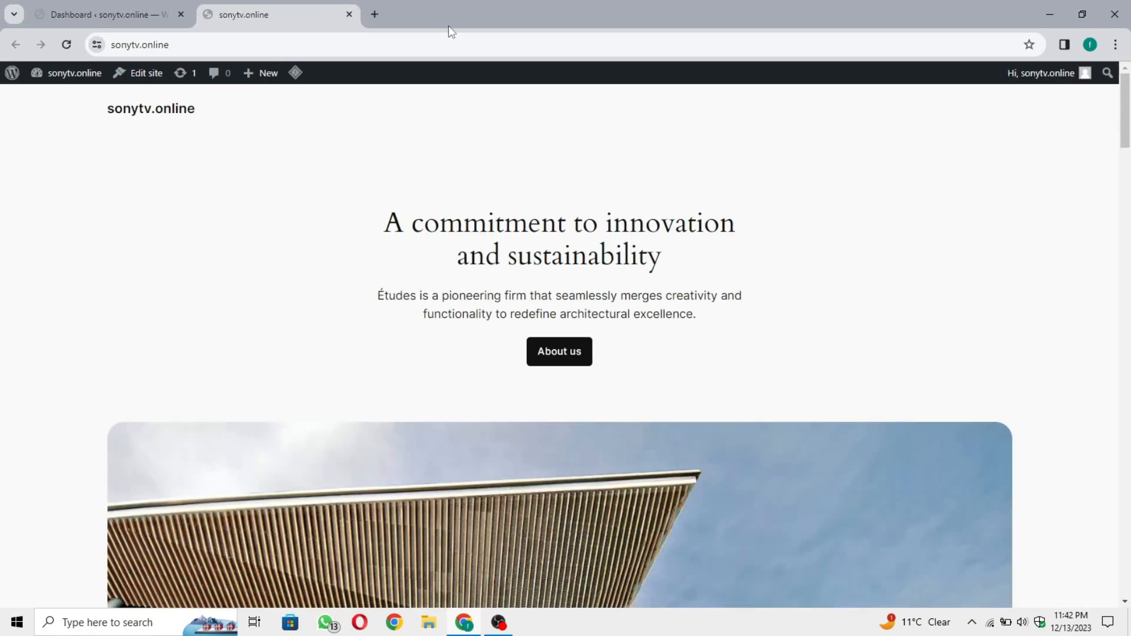
scroll(341, 274, down, 20)
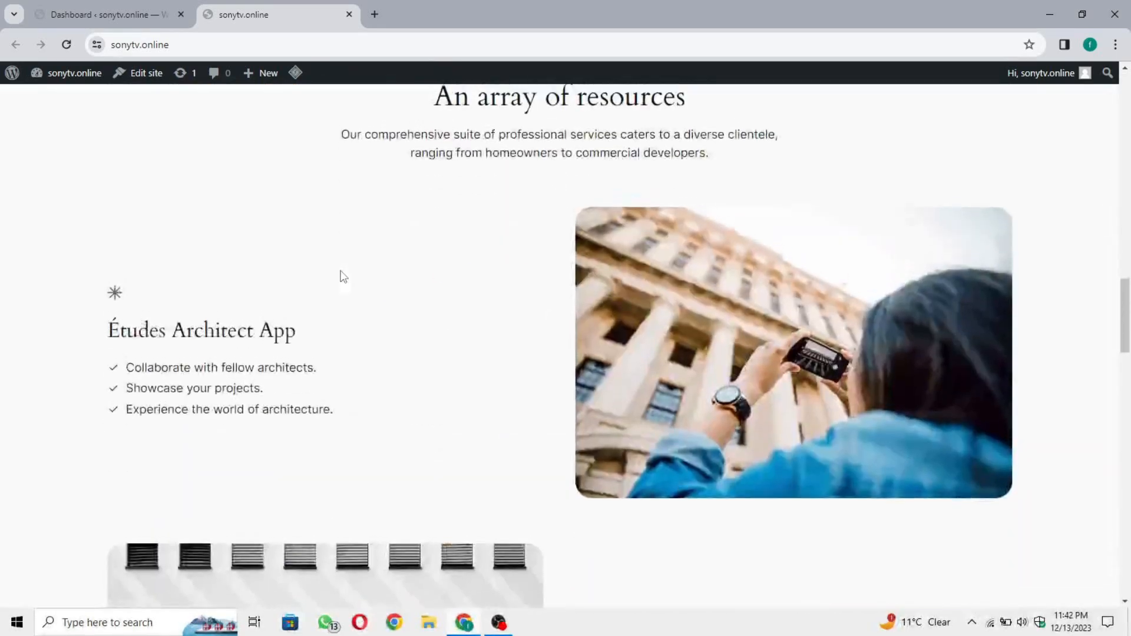
scroll(342, 275, up, 20)
click(136, 9)
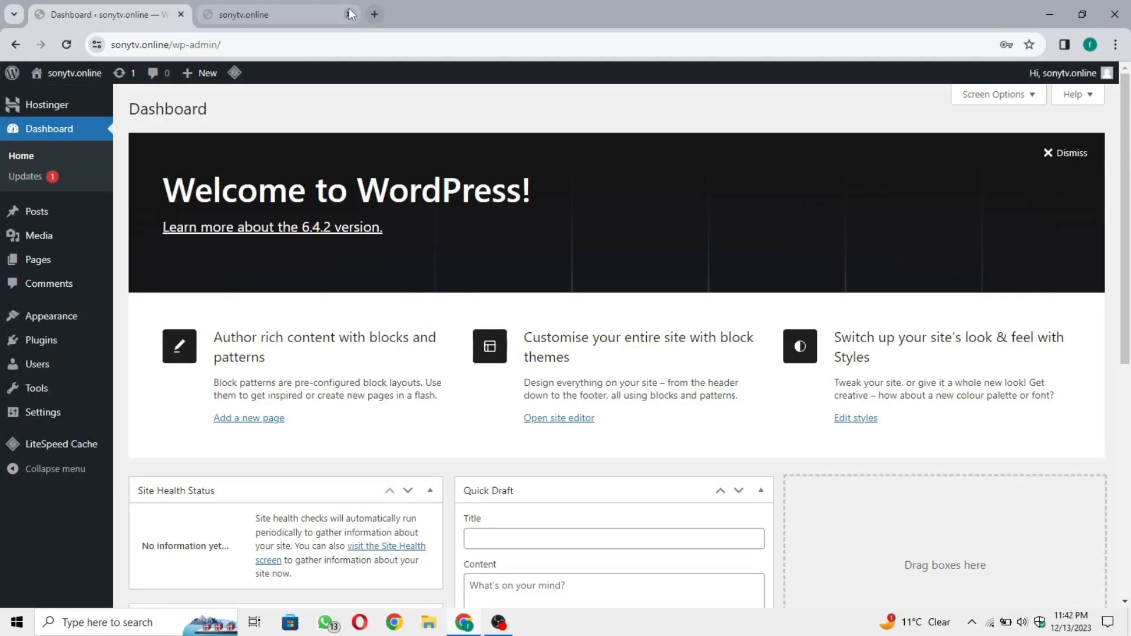
click(351, 13)
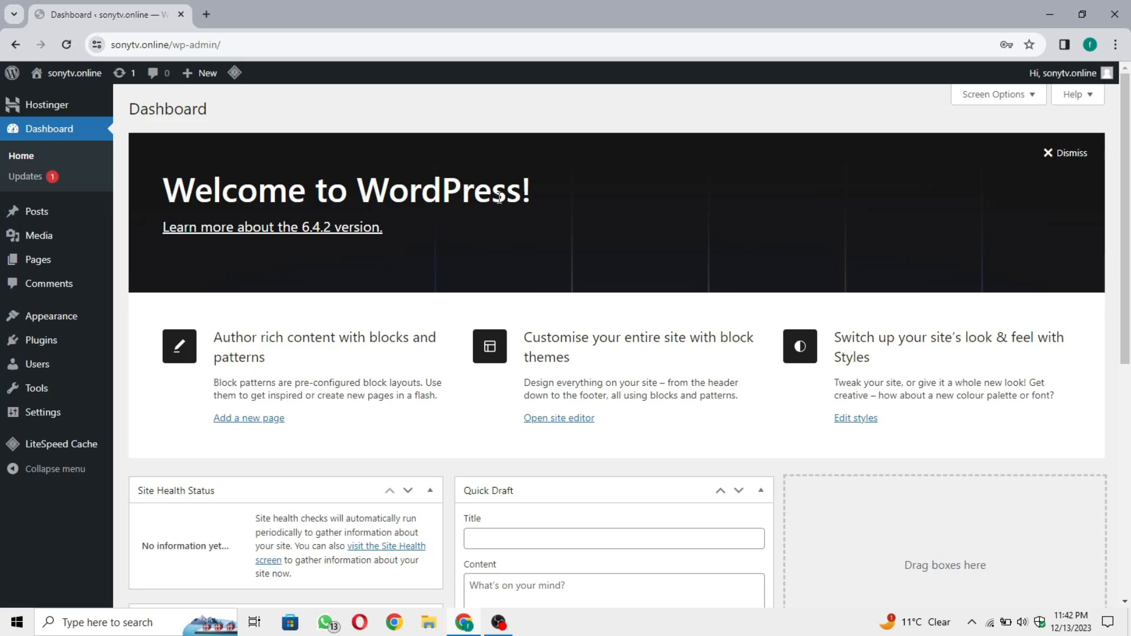
Open the live sonytv.online site in a separate browser tab from the WordPress dashboard
mouse_move(59, 74)
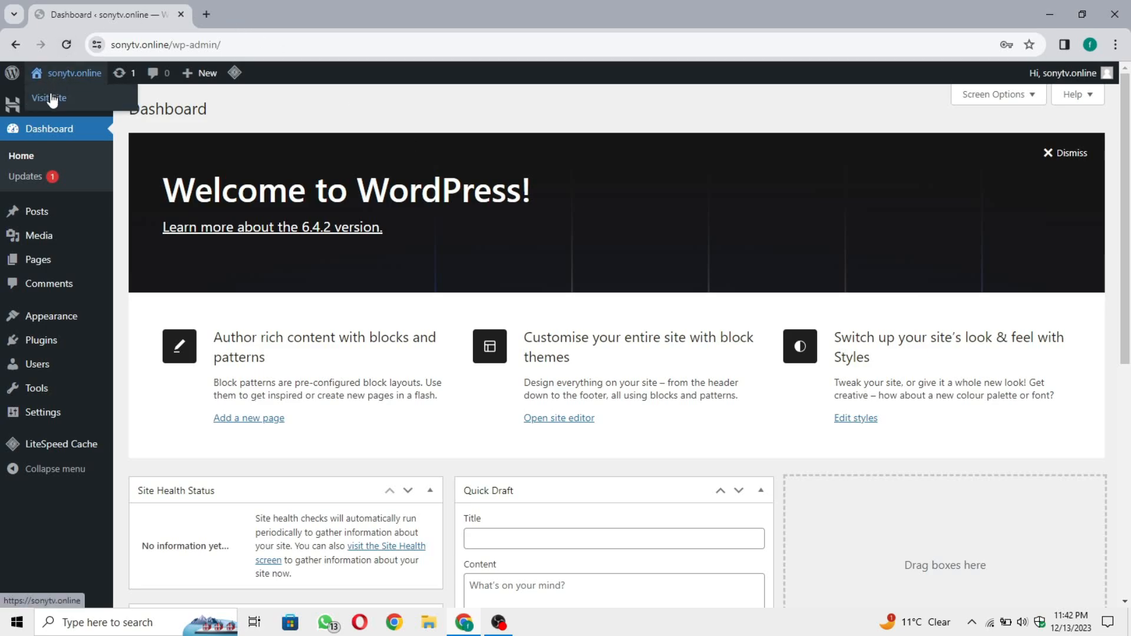
right_click(52, 99)
click(89, 111)
click(277, 14)
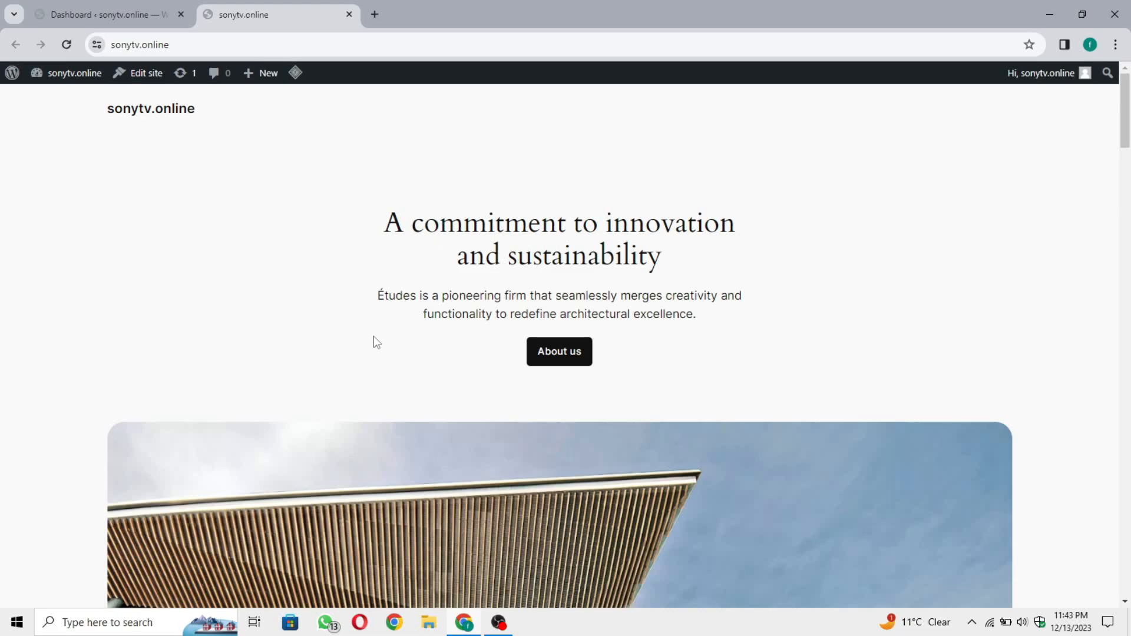
Examine the homepage layout and sections of the live site under its current theme
scroll(374, 342, down, 8)
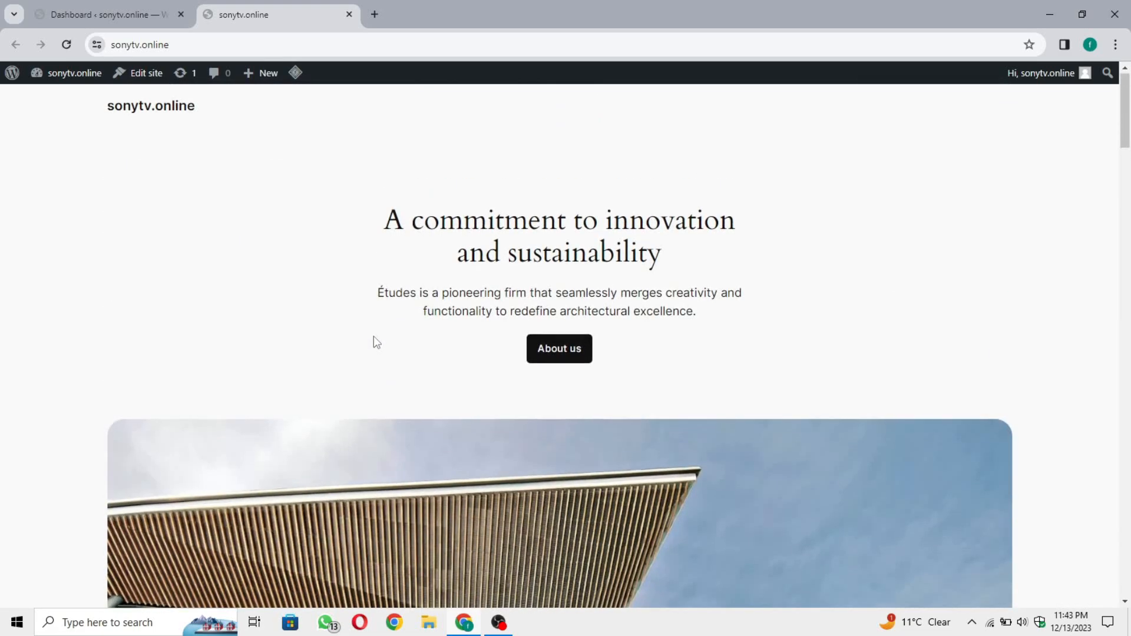
scroll(374, 336, down, 11)
scroll(374, 336, up, 18)
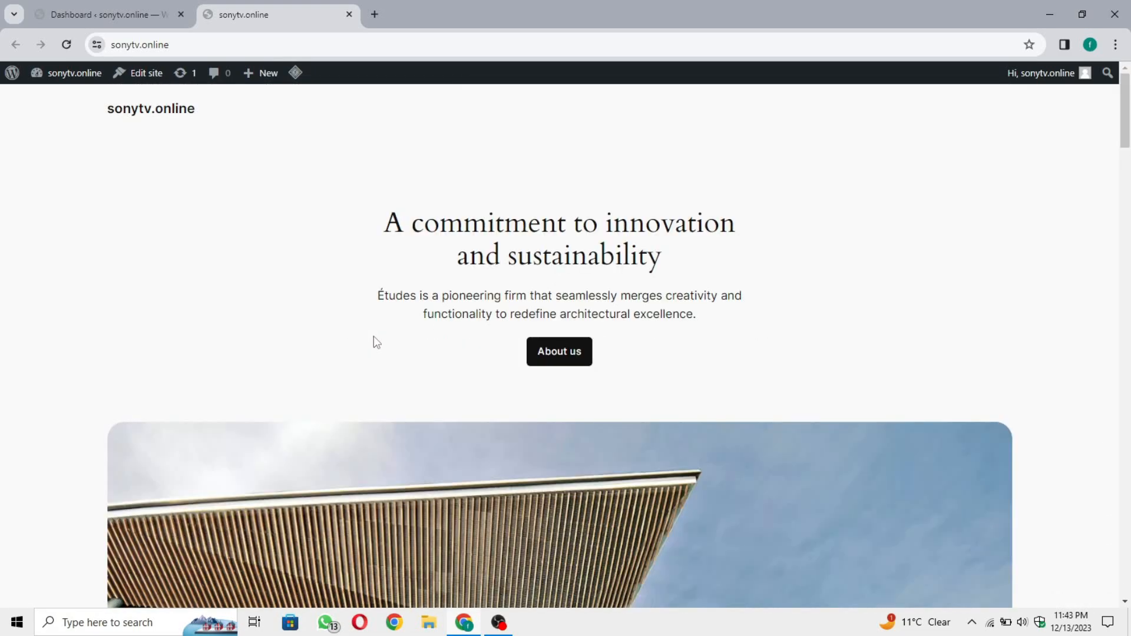
scroll(324, 390, down, 15)
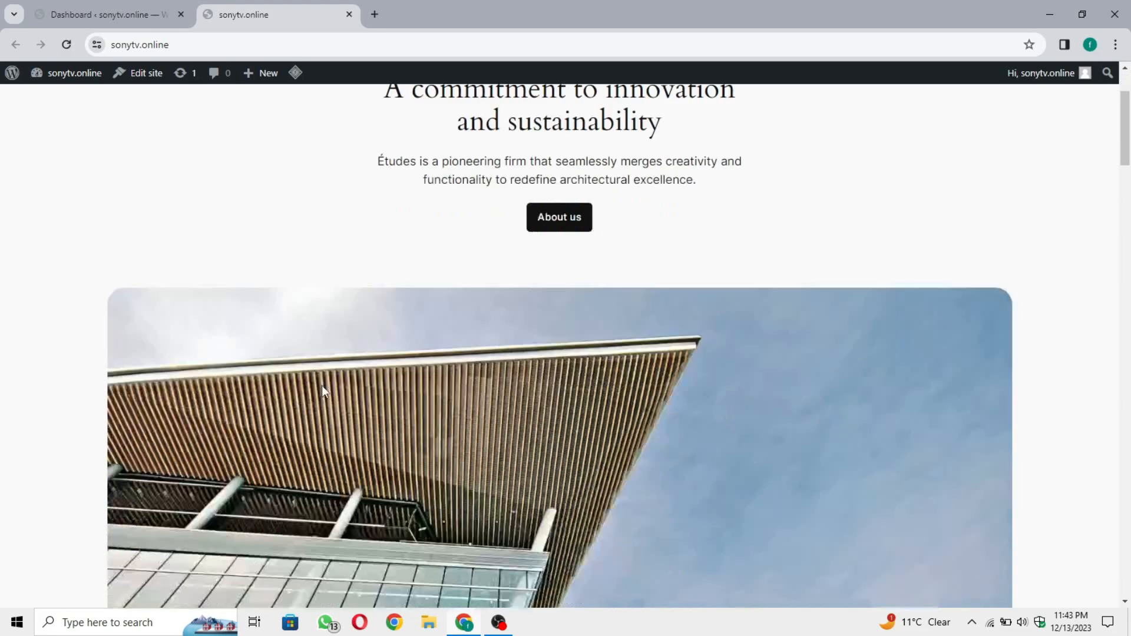
scroll(323, 391, up, 15)
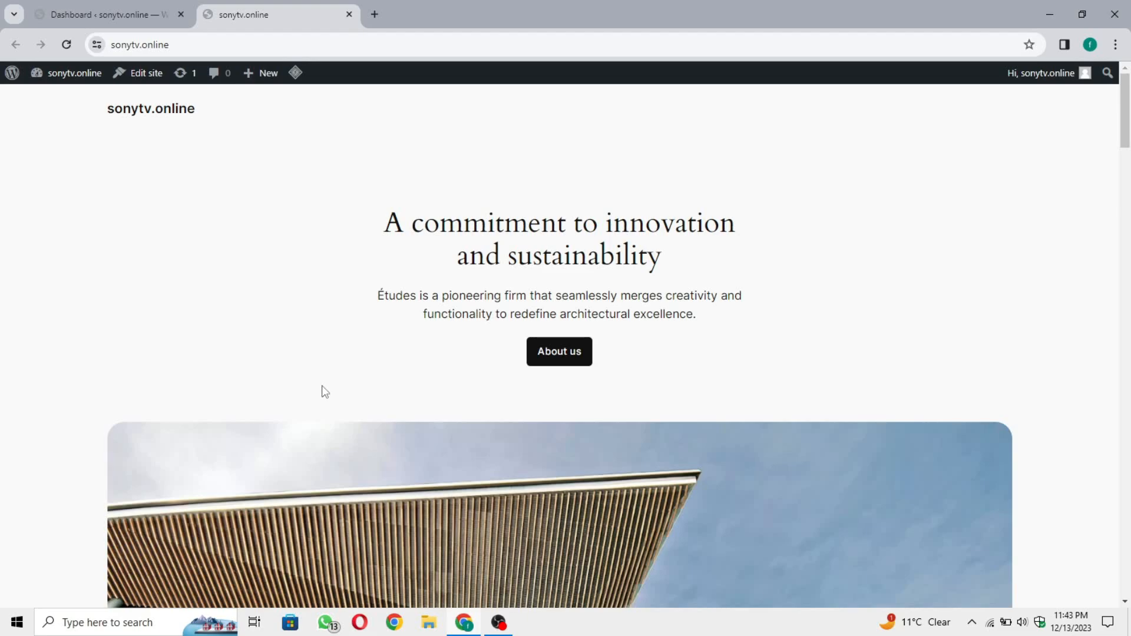
scroll(280, 432, down, 10)
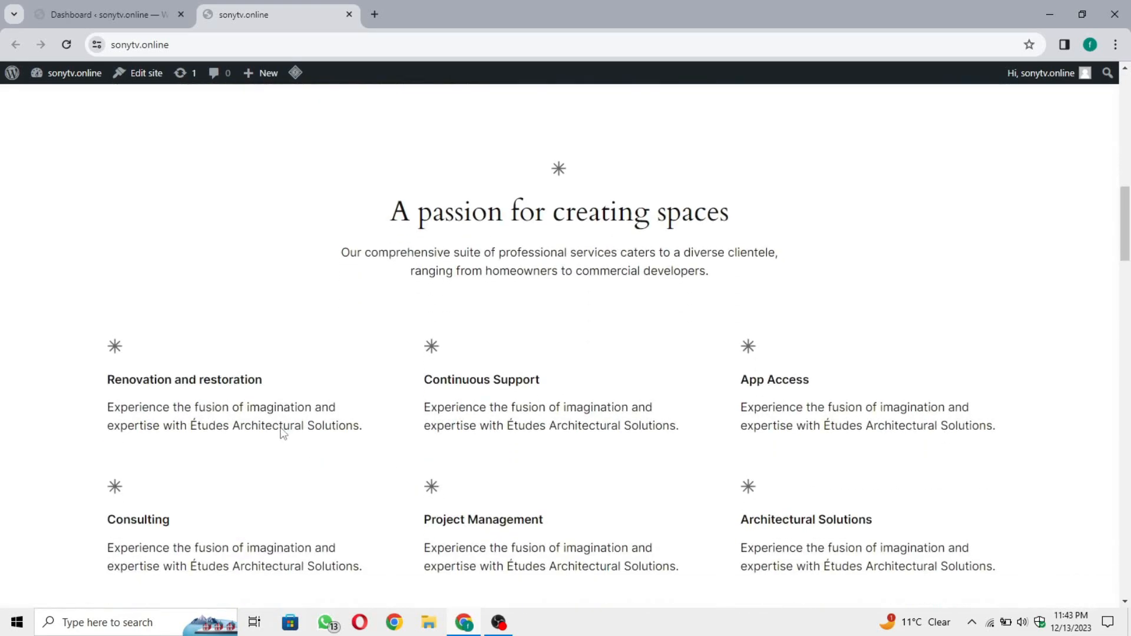
scroll(283, 434, up, 10)
Open the Add Themes page in the WordPress admin and browse the popular themes
click(98, 1)
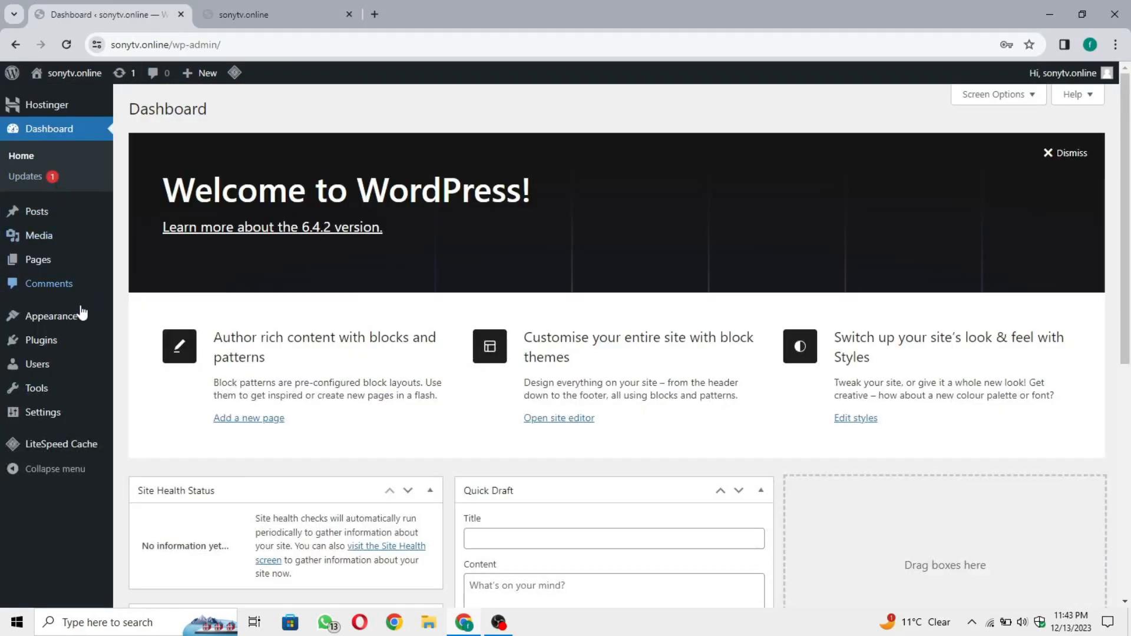
mouse_move(66, 321)
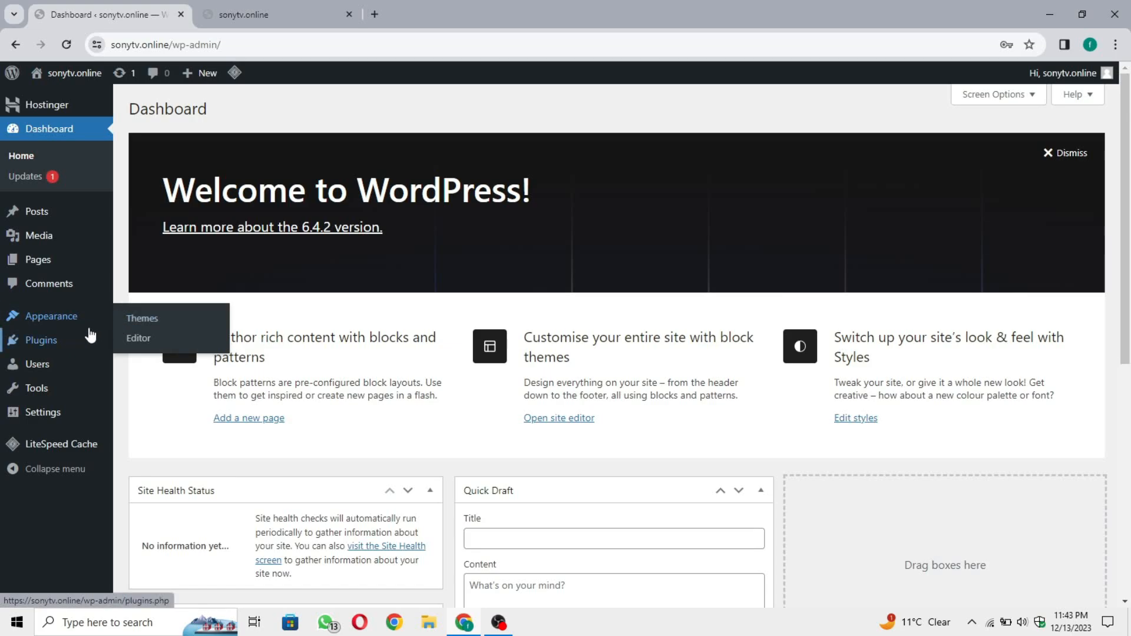
mouse_move(101, 321)
click(137, 319)
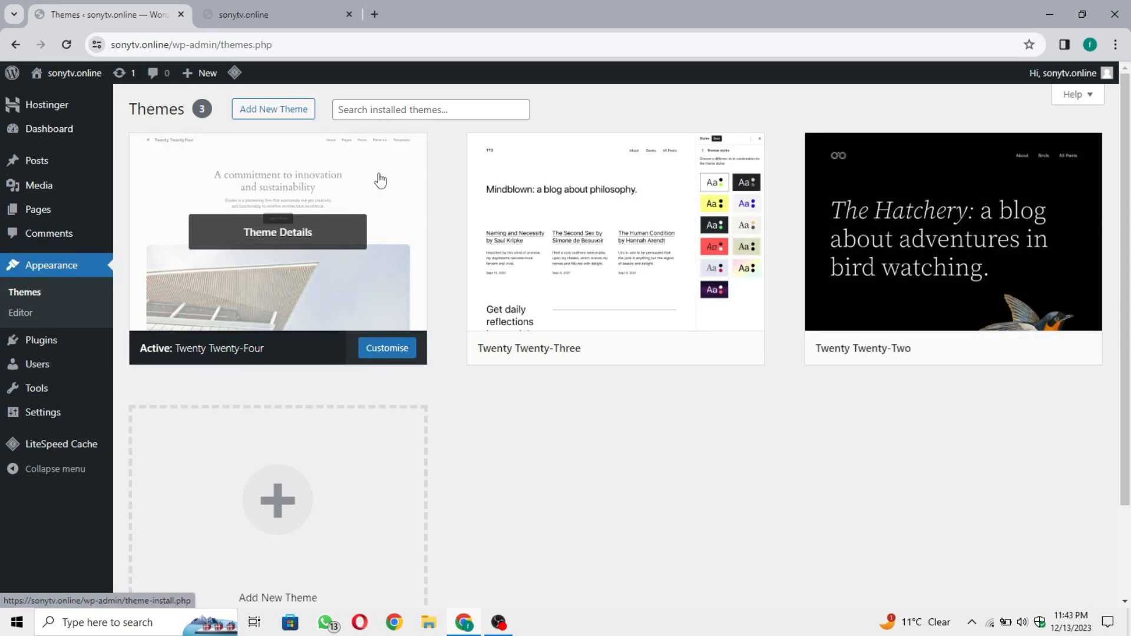
click(268, 111)
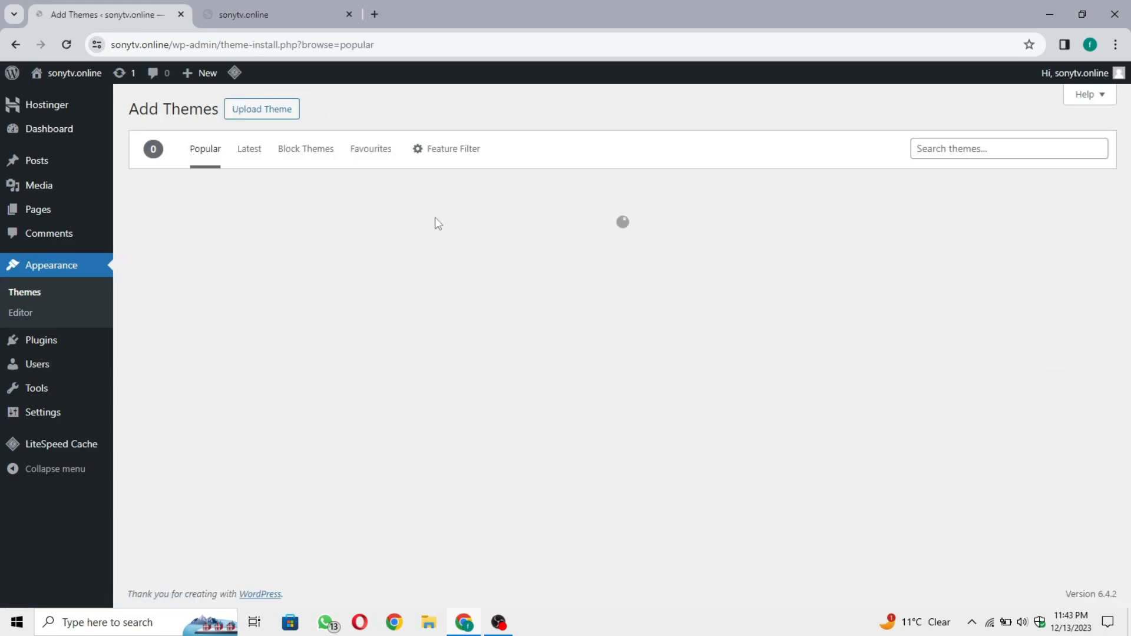
click(944, 155)
scroll(766, 324, down, 15)
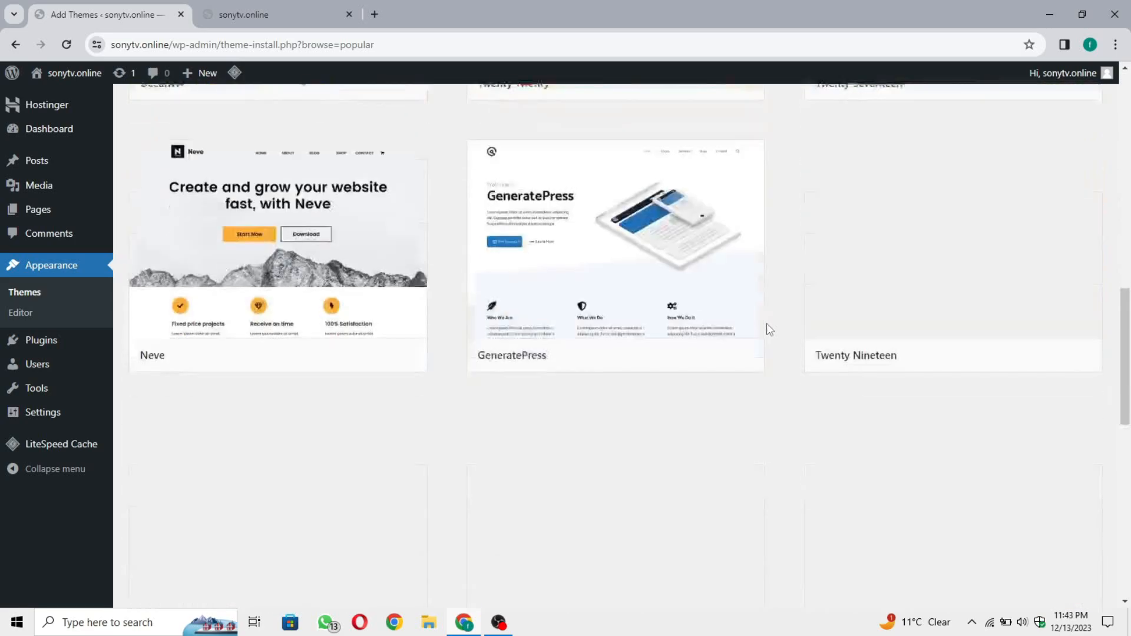
scroll(766, 323, down, 20)
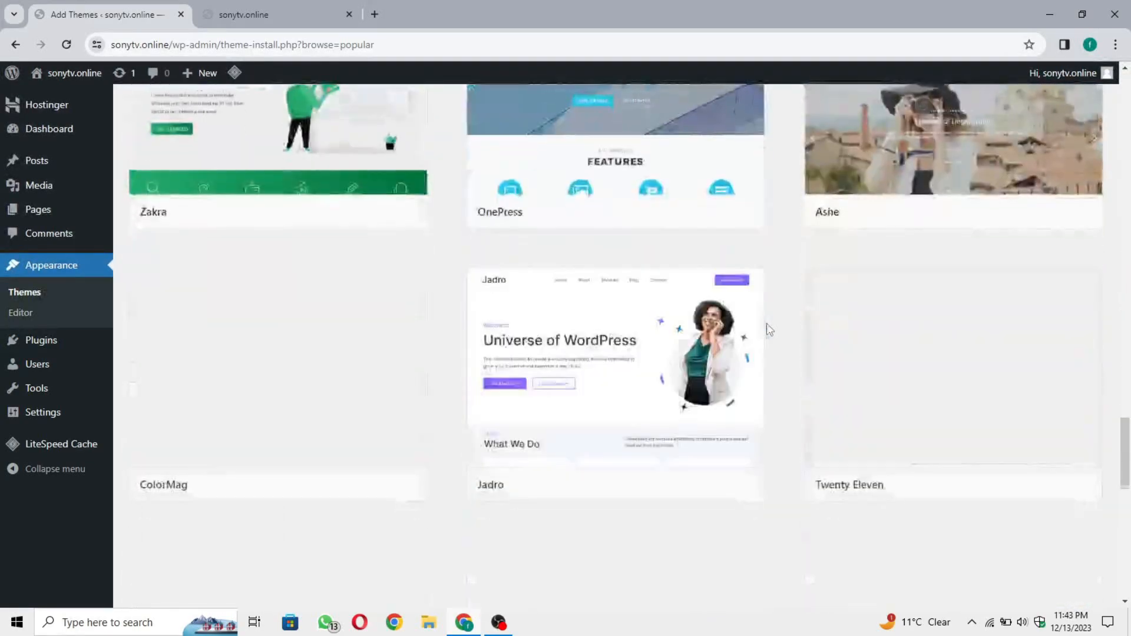
scroll(765, 324, up, 20)
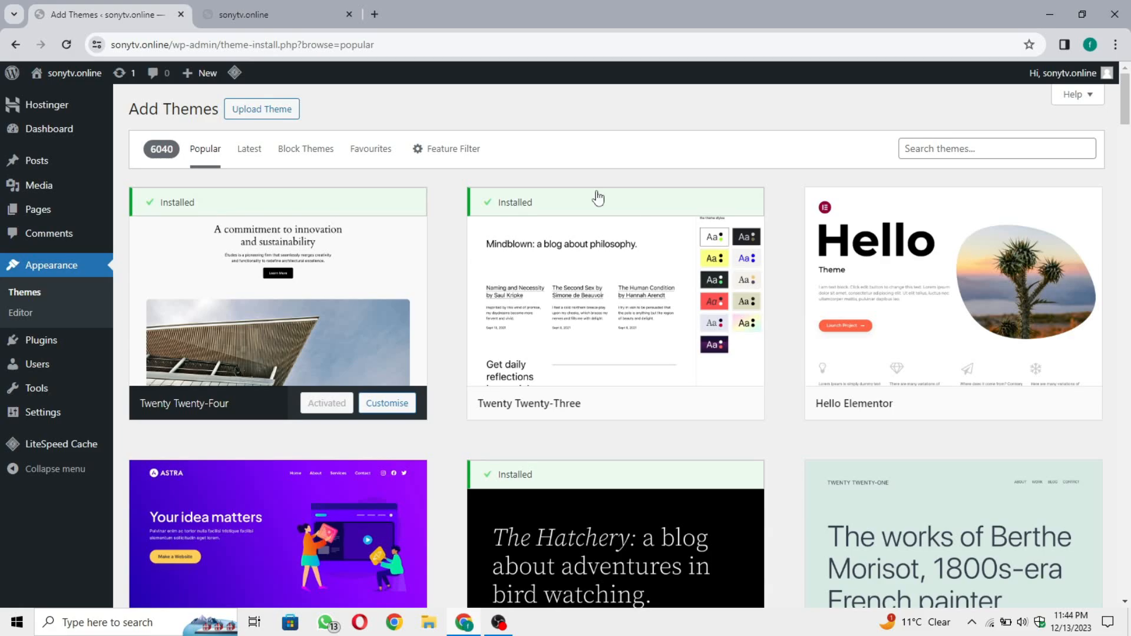
Return to the live sonytv.online site and review the default theme's homepage from the header through the services section
click(304, 2)
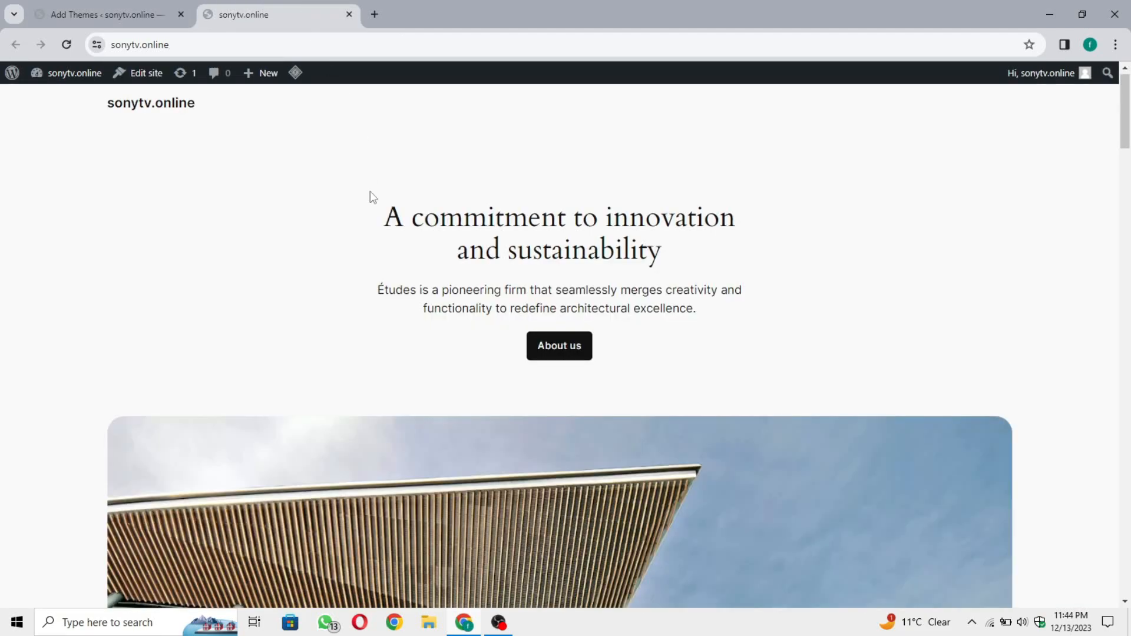
scroll(370, 191, down, 20)
scroll(324, 368, up, 20)
scroll(325, 369, down, 6)
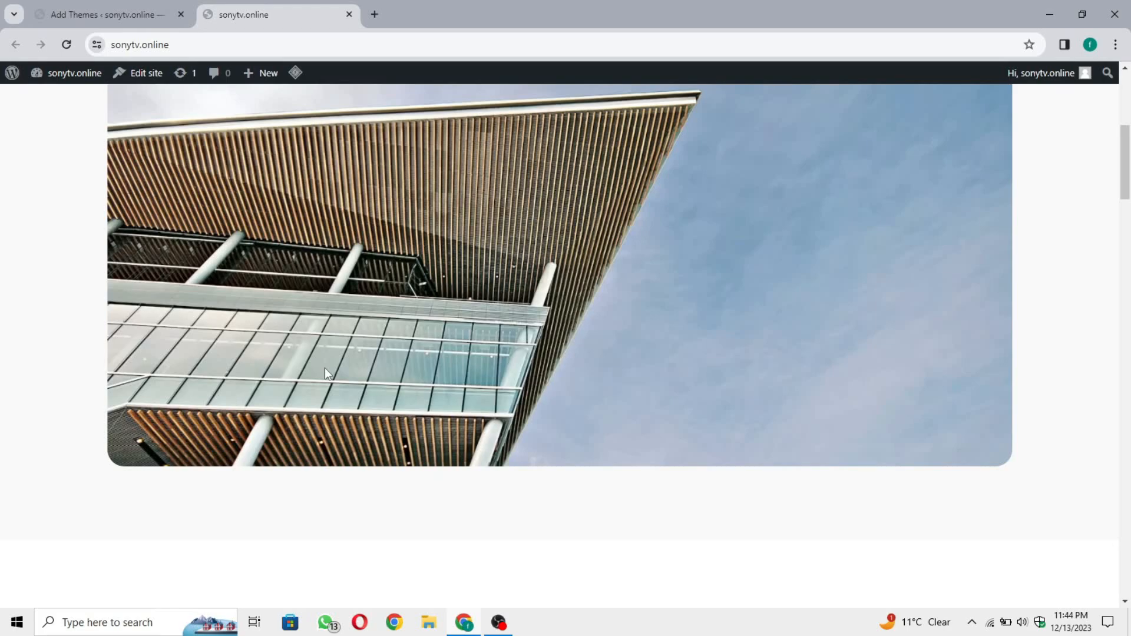
scroll(324, 368, down, 15)
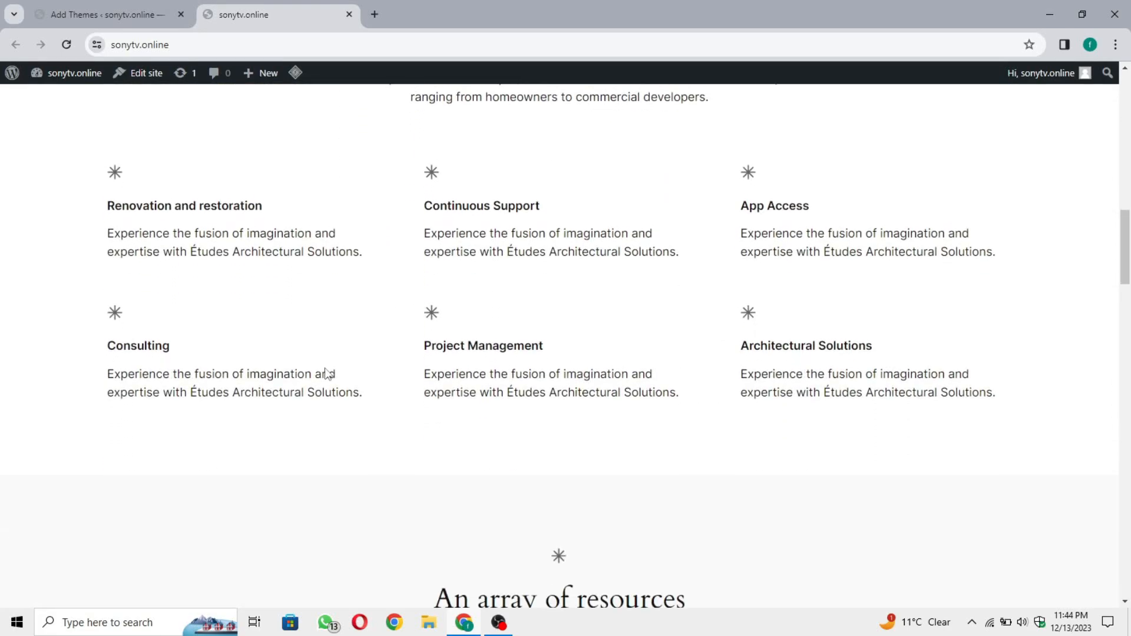
scroll(325, 367, up, 12)
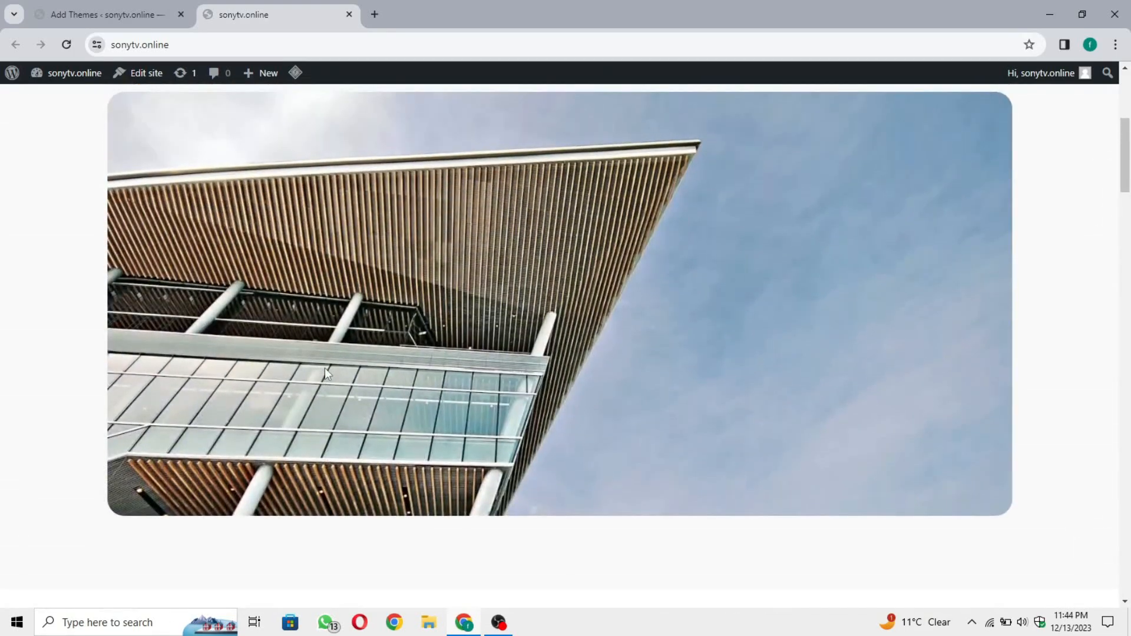
scroll(326, 373, up, 5)
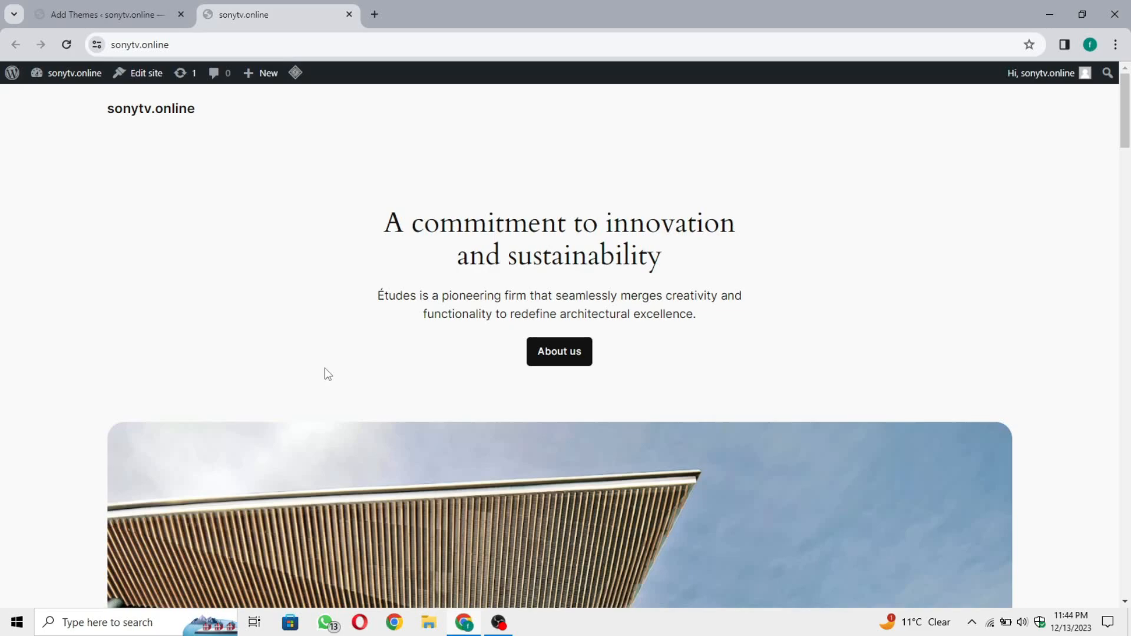
scroll(324, 368, down, 10)
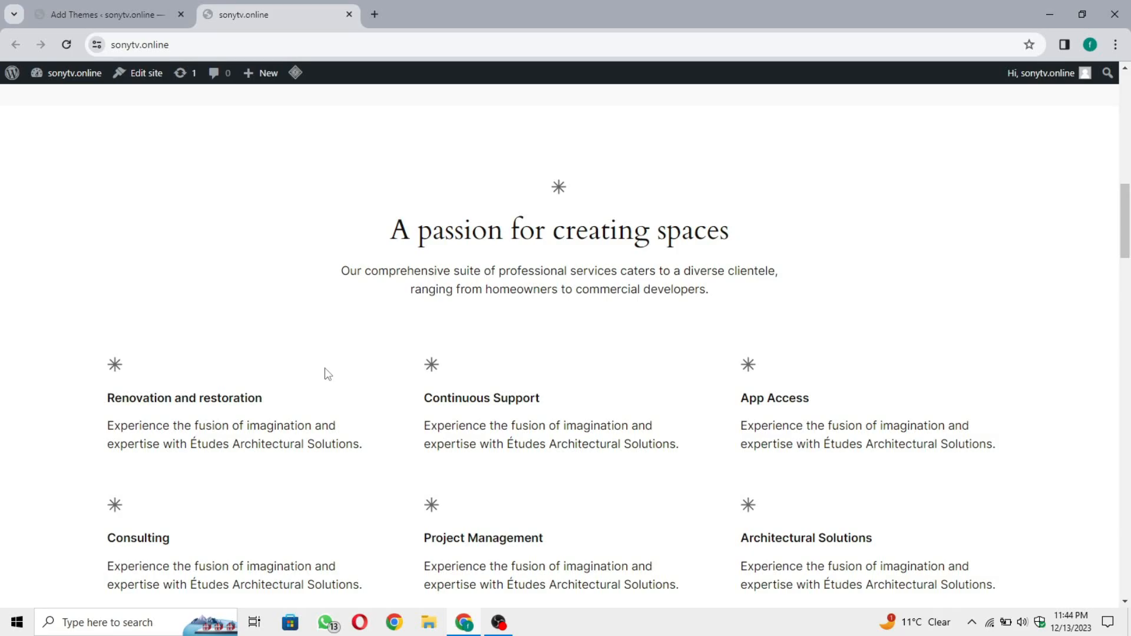
scroll(325, 369, up, 10)
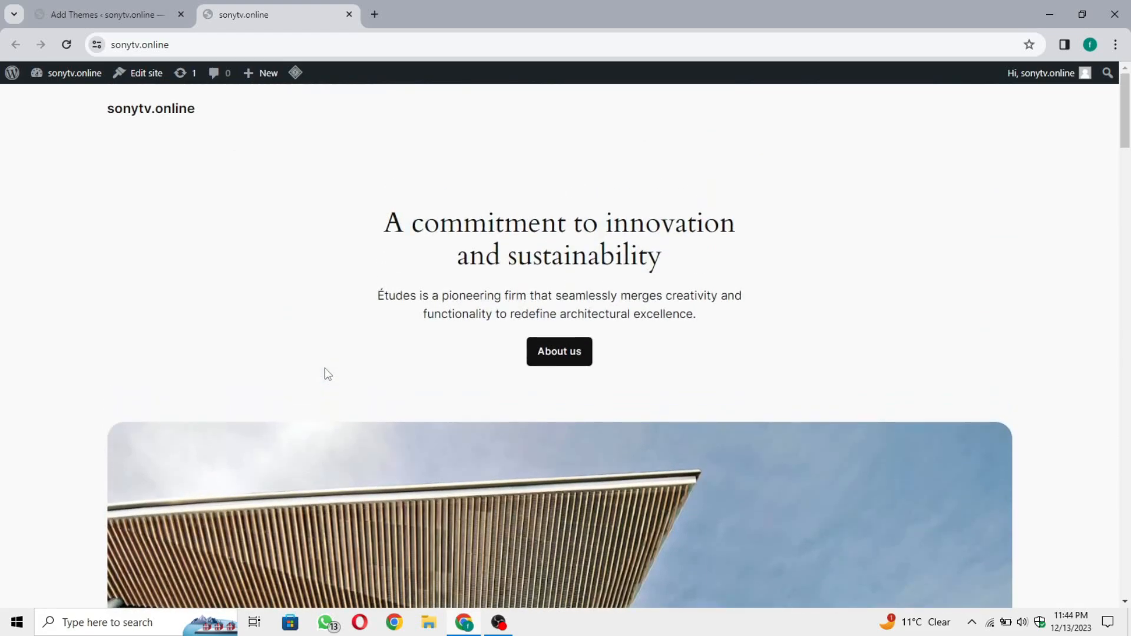
Search the Add Themes page for "generate press", and install and activate the GeneratePress theme
key(ctrl+shift+Tab)
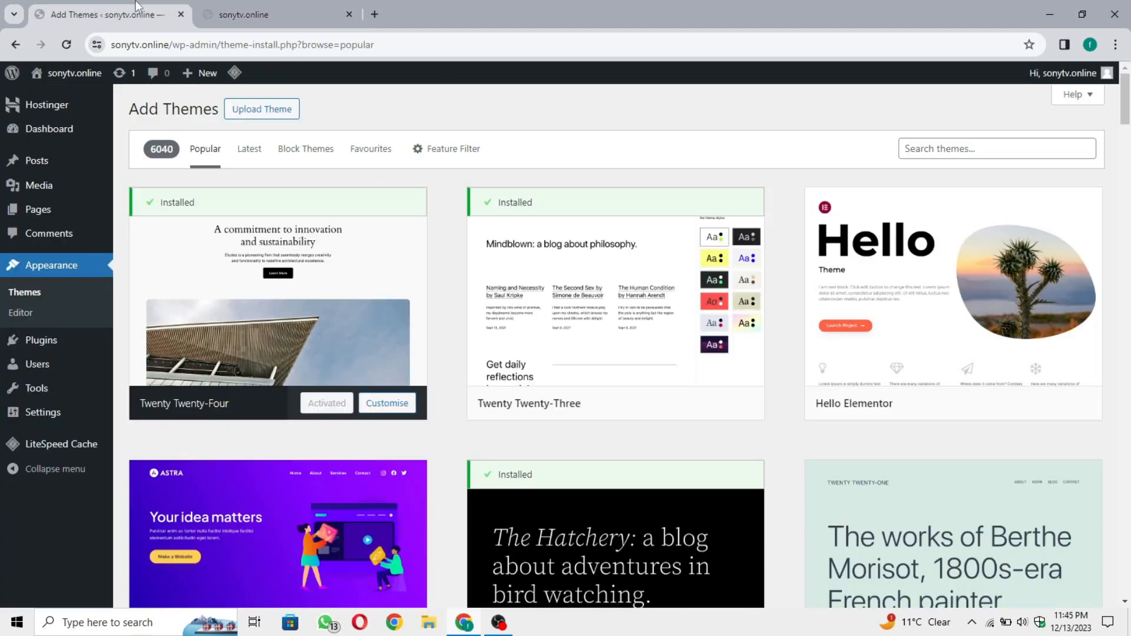
click(998, 147)
click(998, 182)
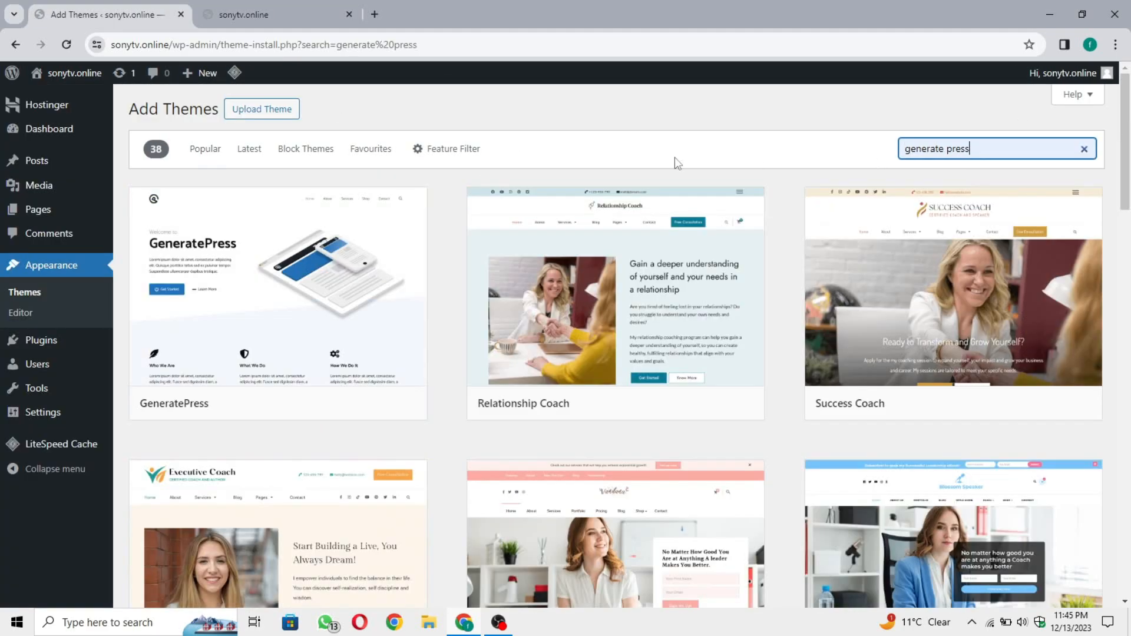
click(341, 405)
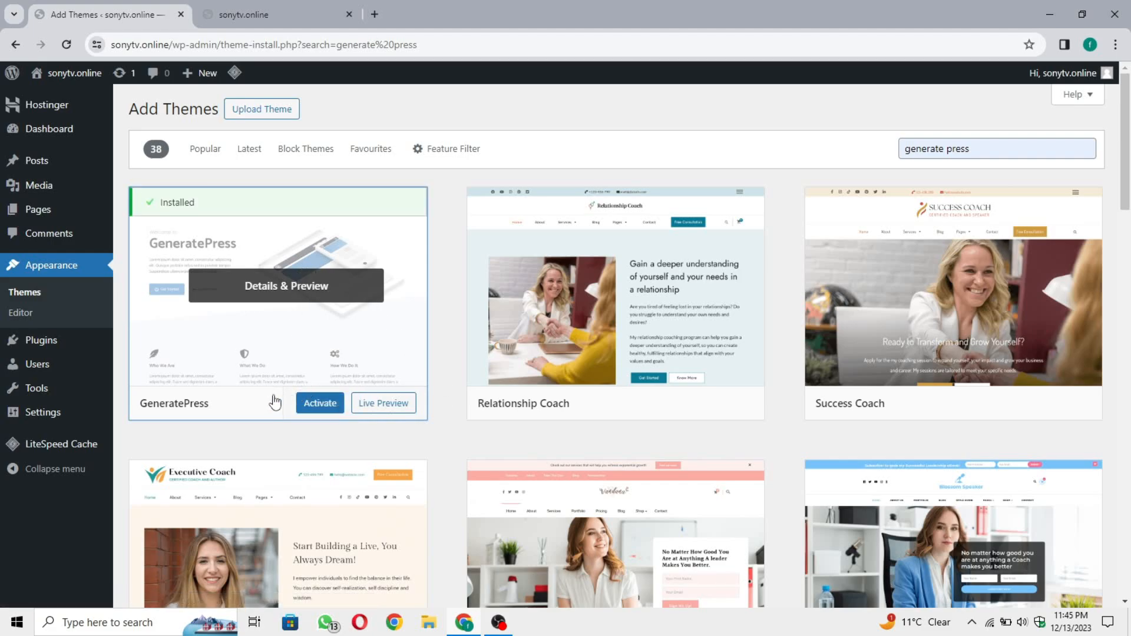
click(333, 405)
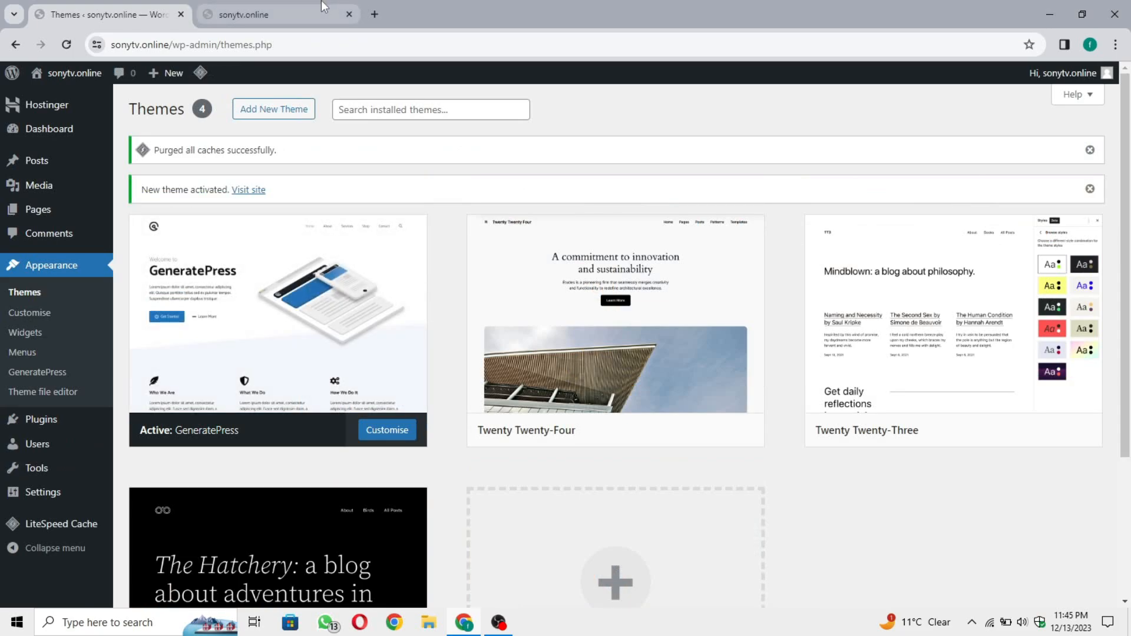
Reload the live site to check its appearance with GeneratePress, and return to the Themes page
click(321, 3)
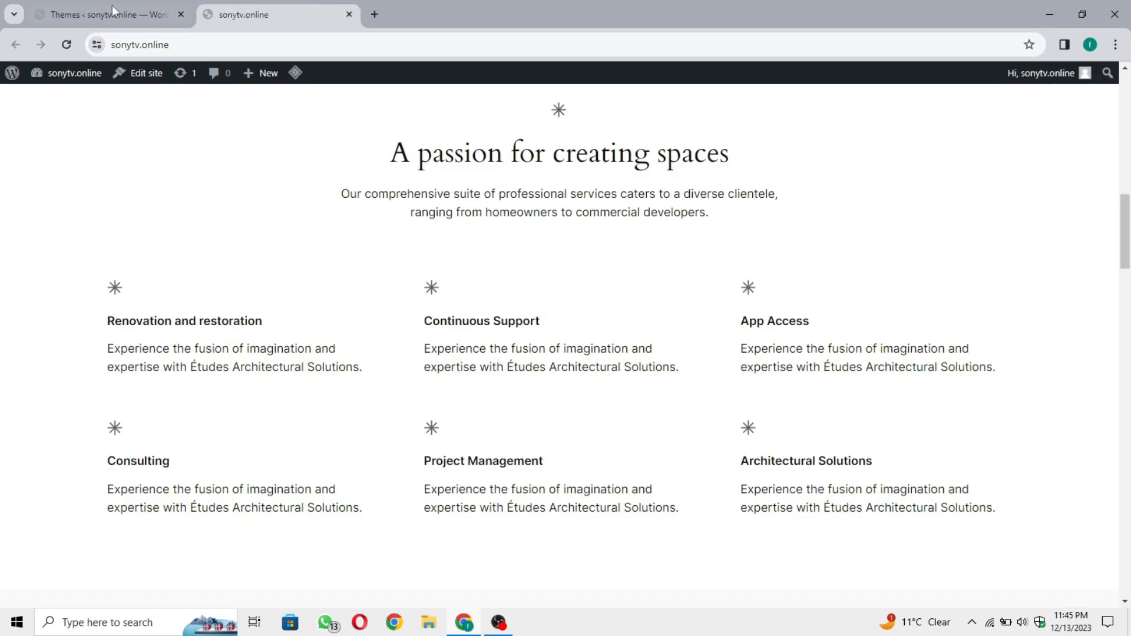
click(66, 44)
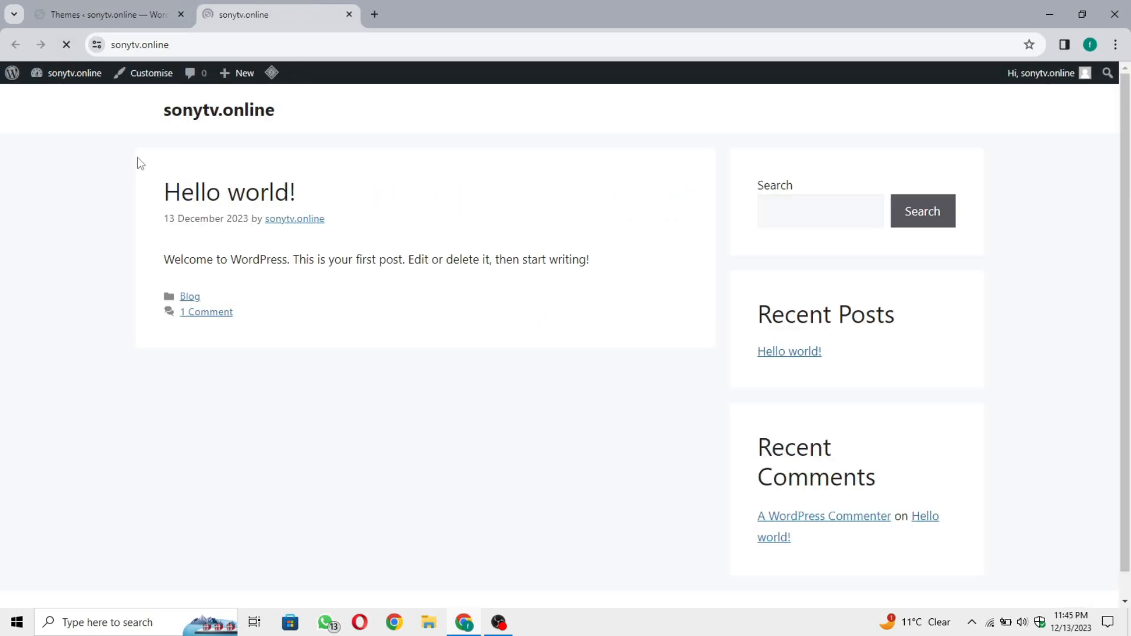
scroll(134, 262, up, 1)
click(79, 11)
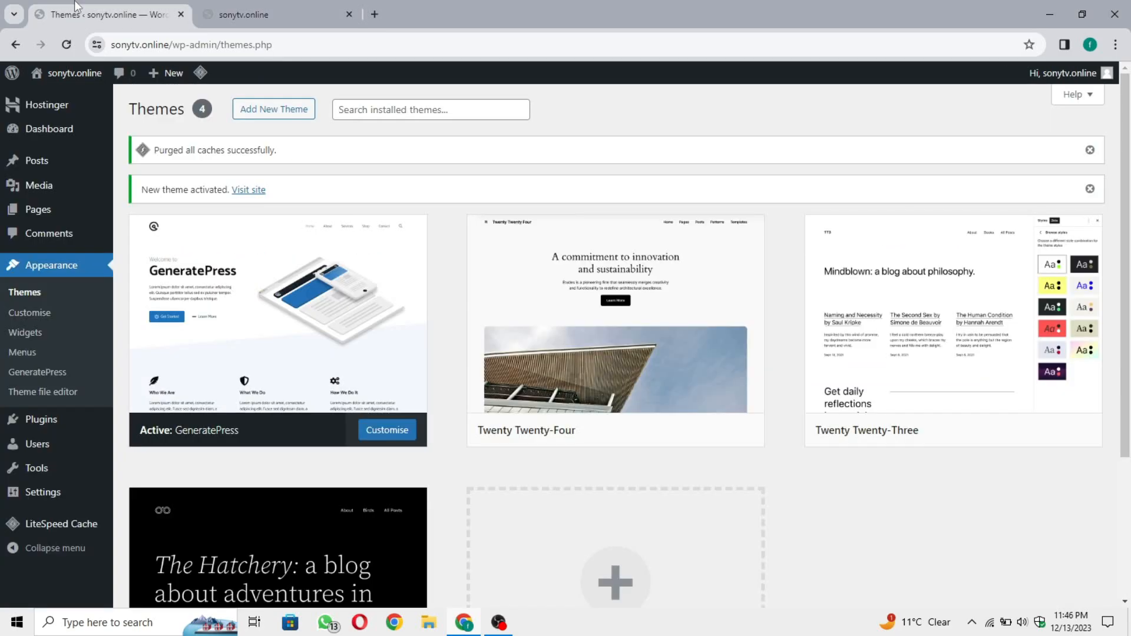
scroll(389, 298, down, 1)
scroll(389, 298, up, 1)
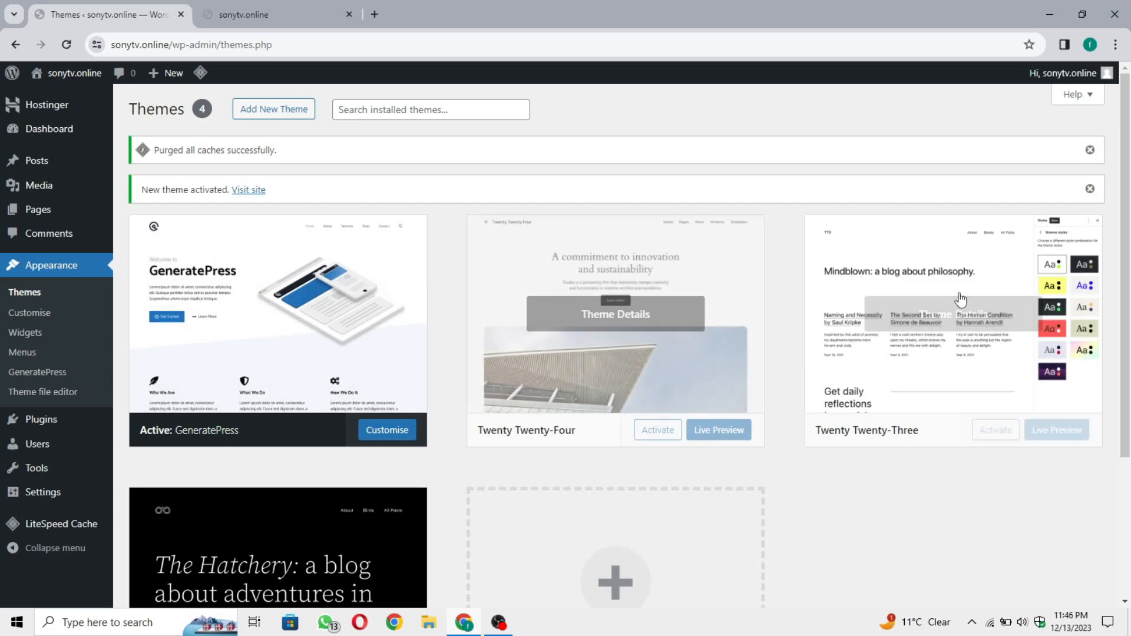
Delete the installed Twenty Twenty-Three and Twenty Twenty-Two themes, keeping Twenty Twenty-Four and GeneratePress
click(670, 317)
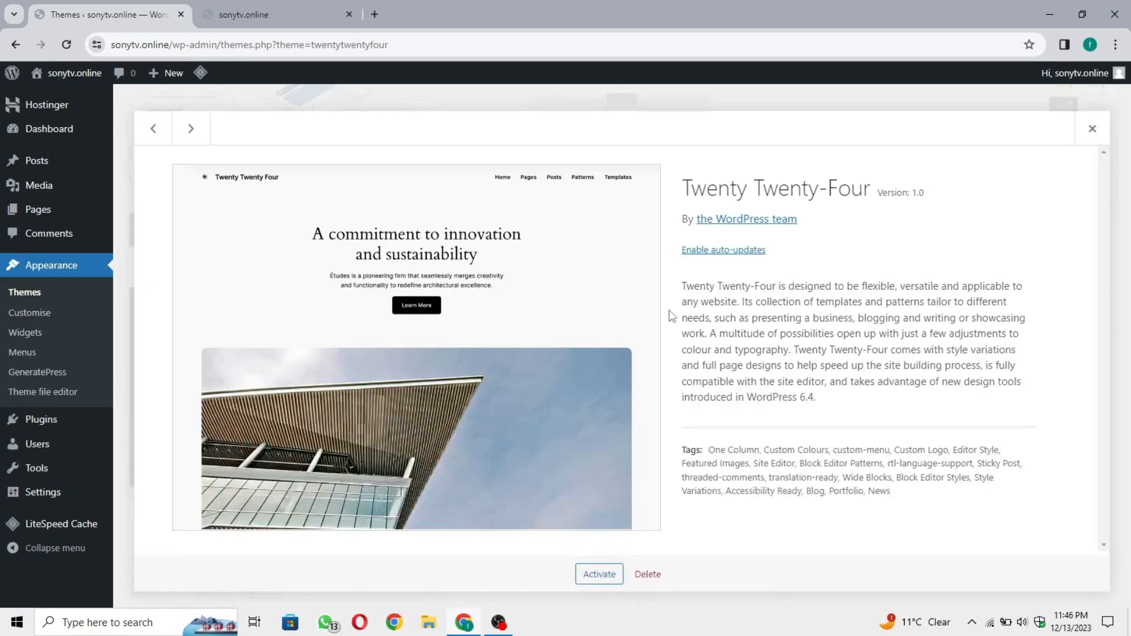
click(1115, 130)
click(923, 147)
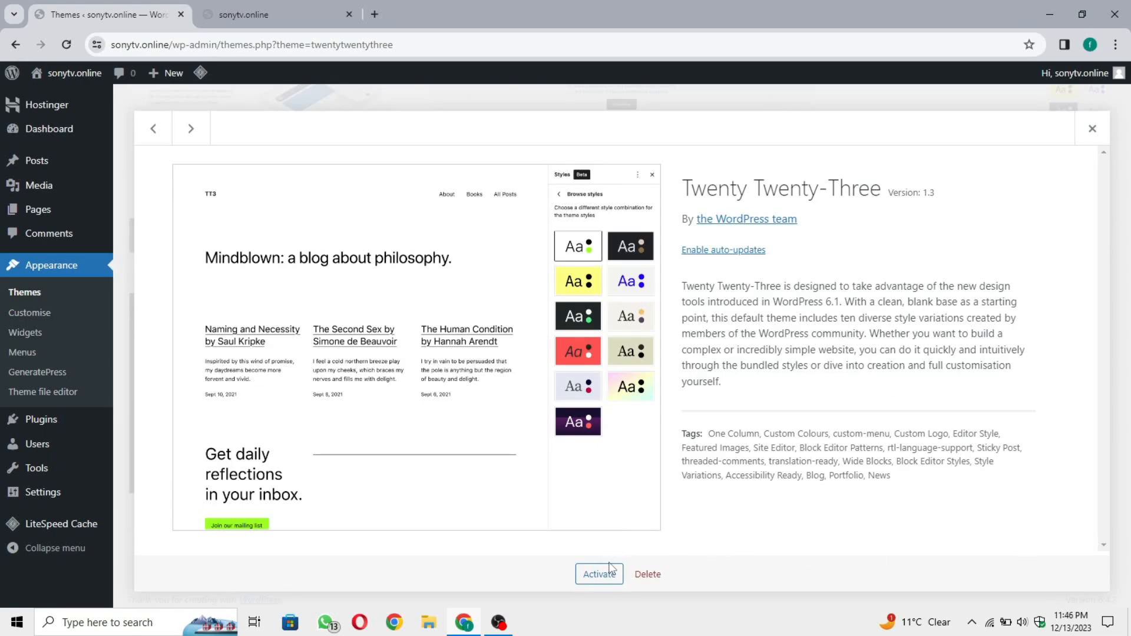
click(649, 573)
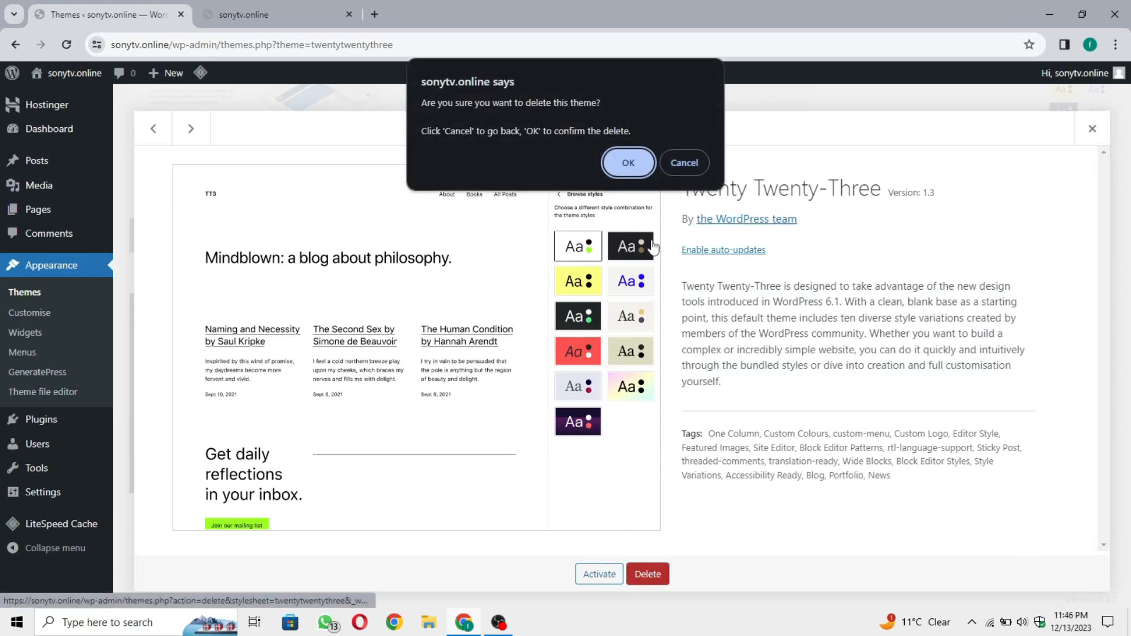
click(630, 164)
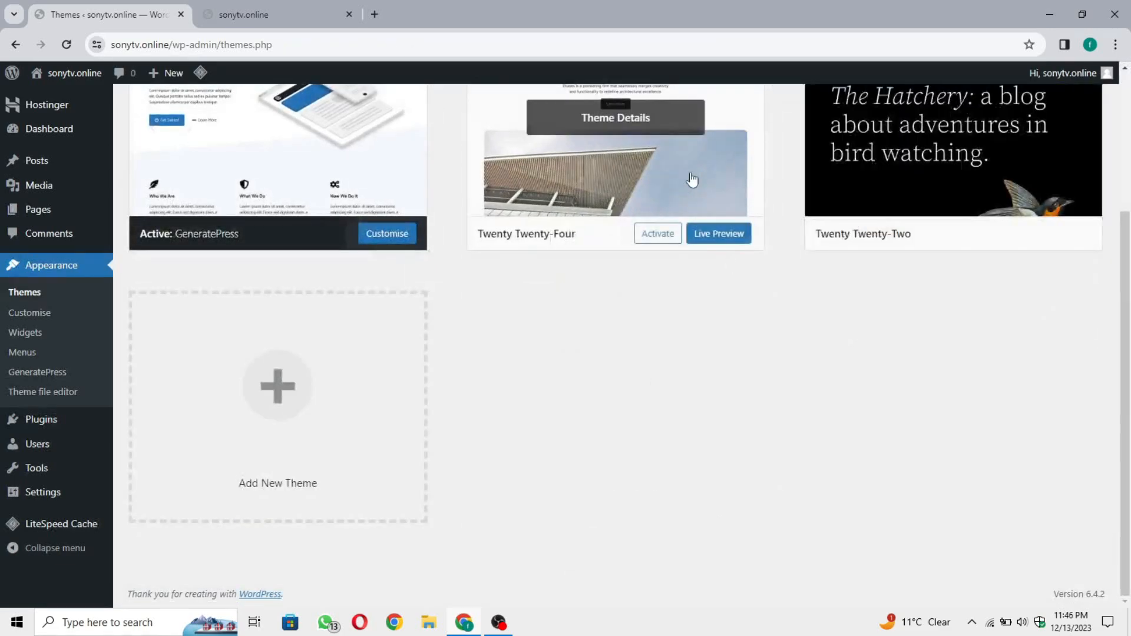
click(948, 142)
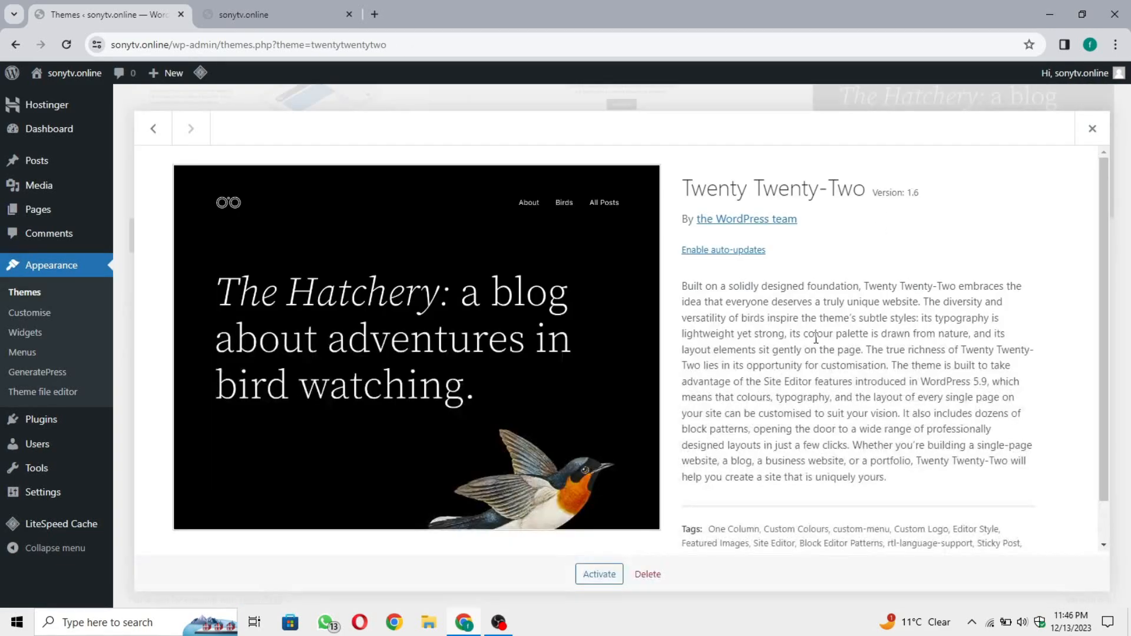
click(648, 578)
click(630, 164)
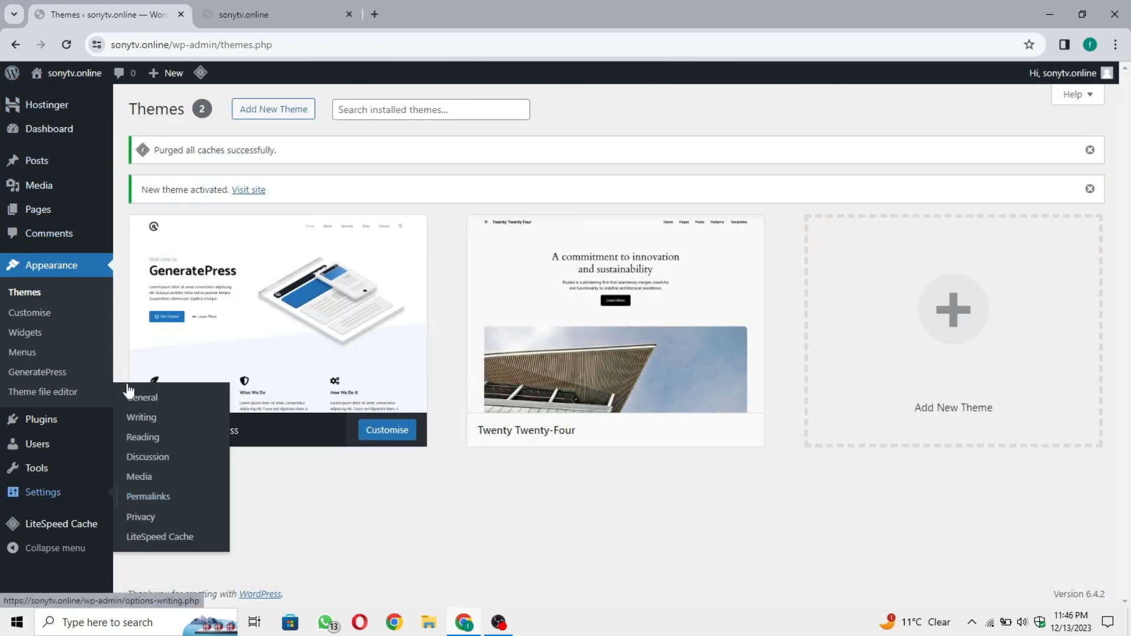
Open the General Settings and change the site title to "Sony Tv"
mouse_move(47, 498)
click(180, 405)
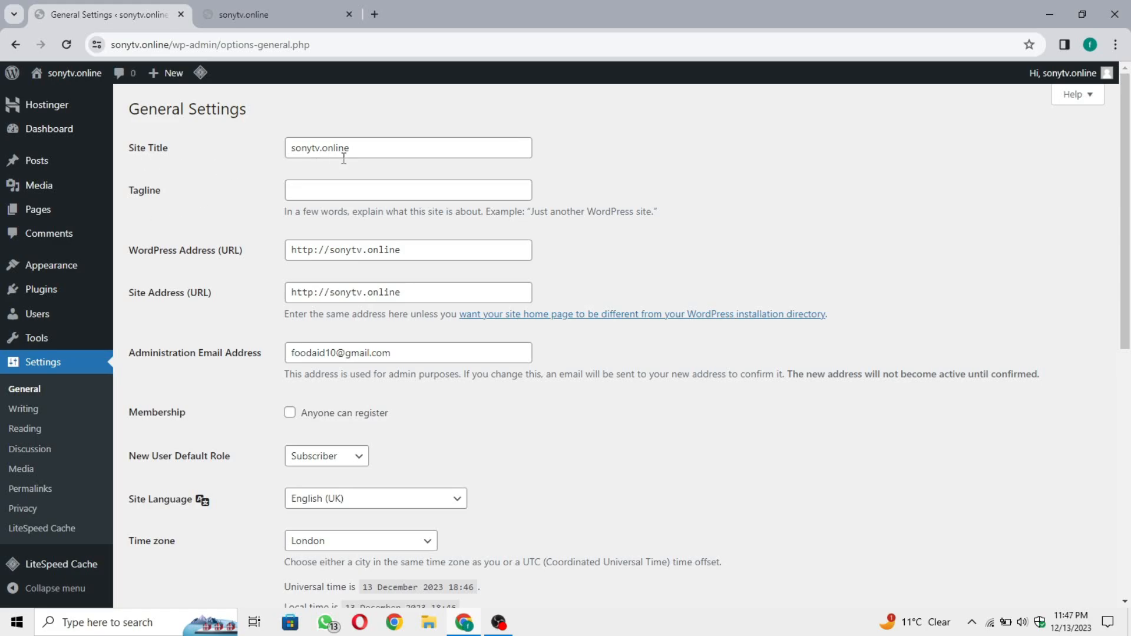
drag(348, 152, 236, 141)
text(S)
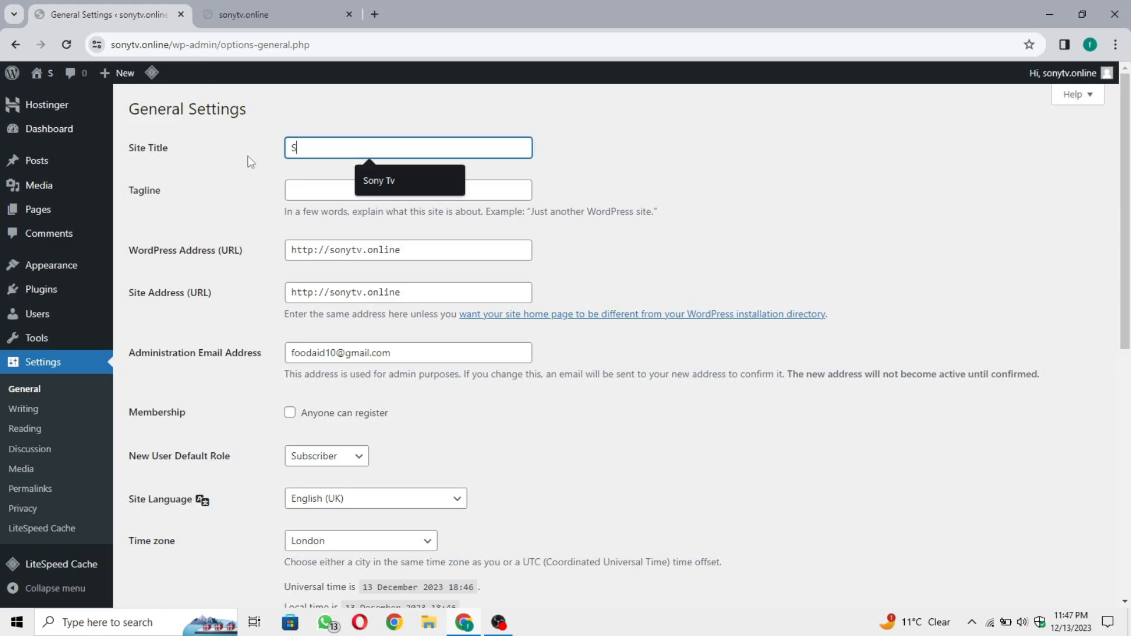
click(415, 181)
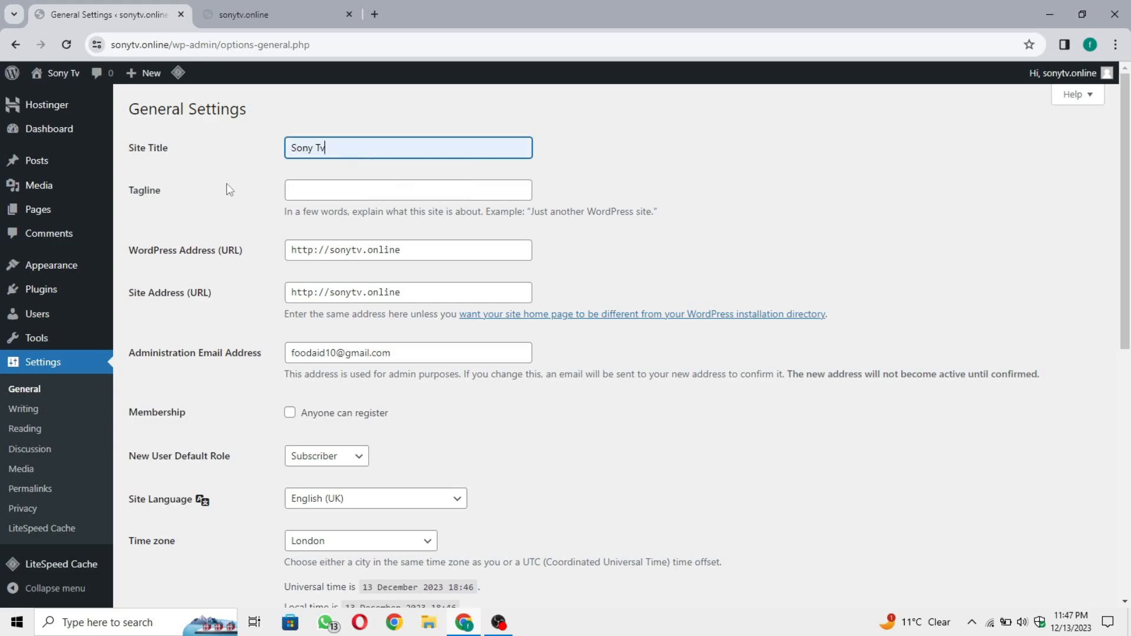
drag(337, 151, 278, 143)
click(262, 172)
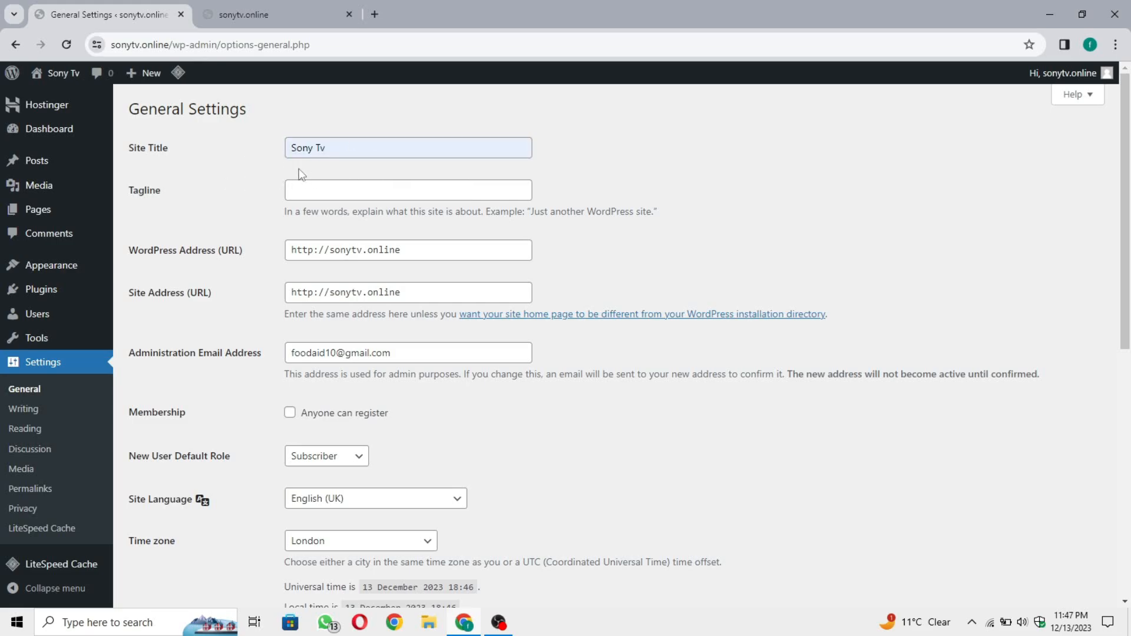
Set the site tagline to "We provide different drama news in all over Pakistan."
click(329, 193)
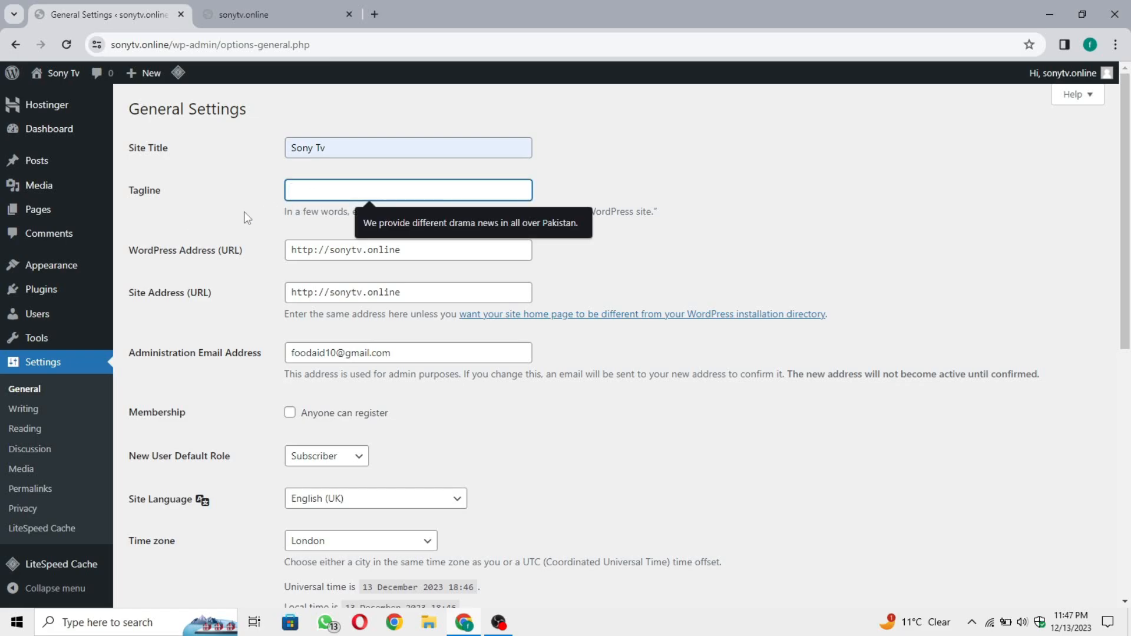
click(412, 224)
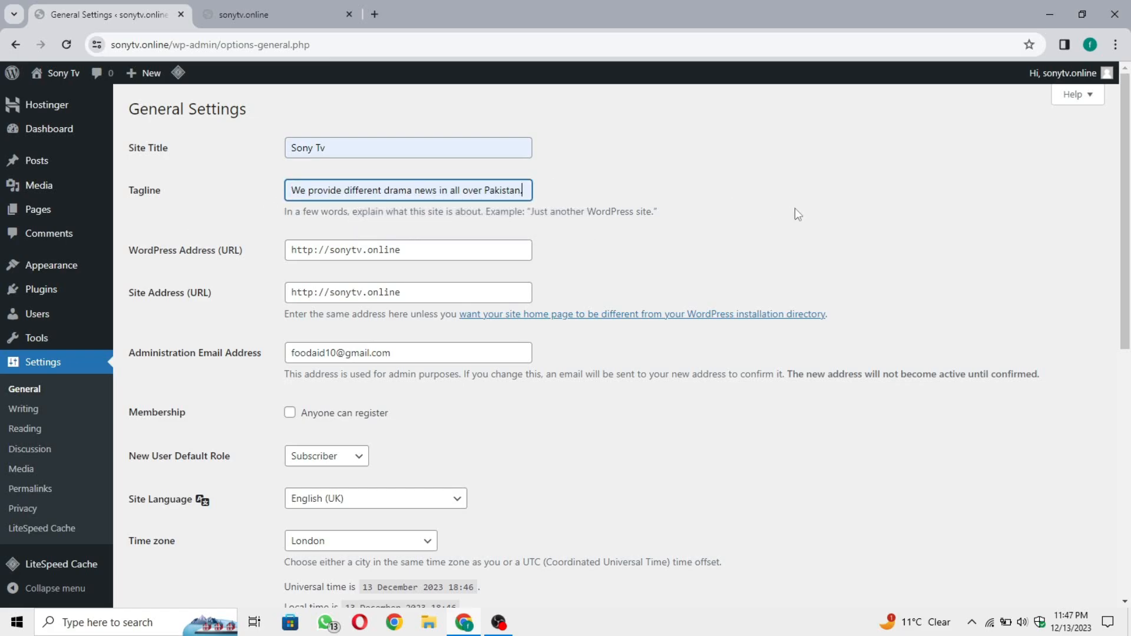
drag(287, 190, 205, 197)
click(536, 196)
click(206, 198)
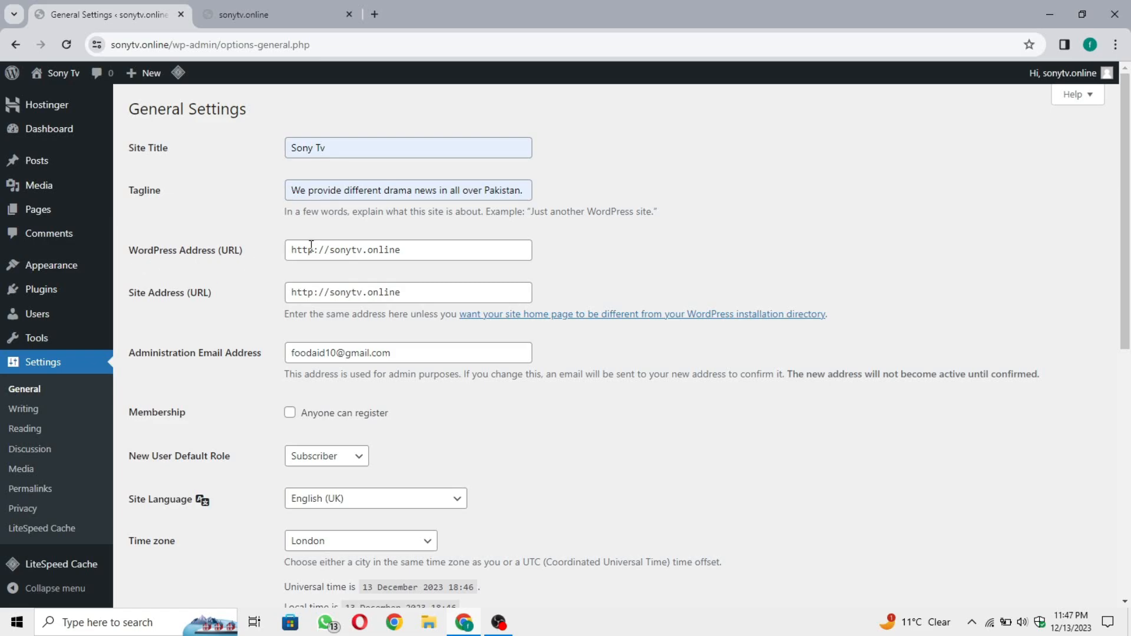
drag(401, 252, 250, 251)
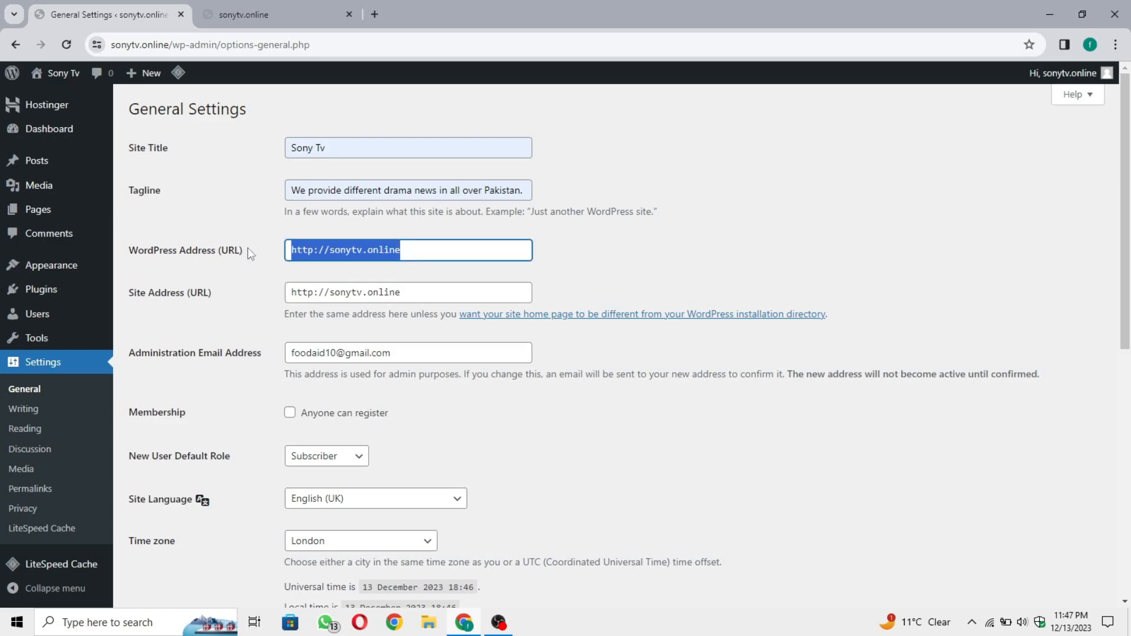
click(304, 268)
click(316, 251)
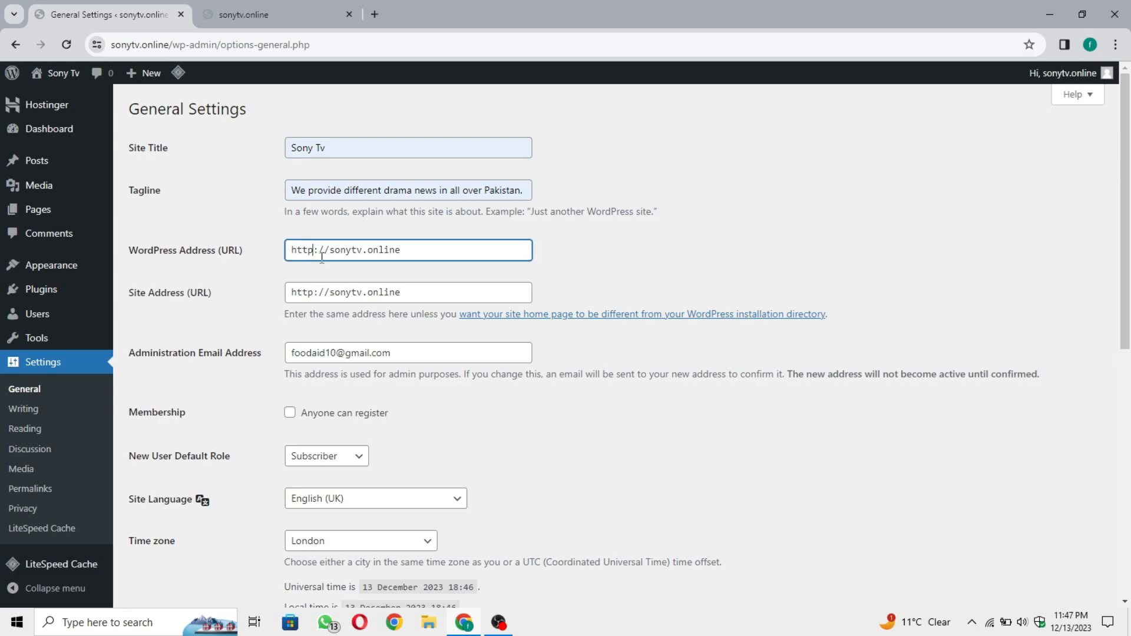
text(s)
drag(440, 250, 213, 244)
click(629, 261)
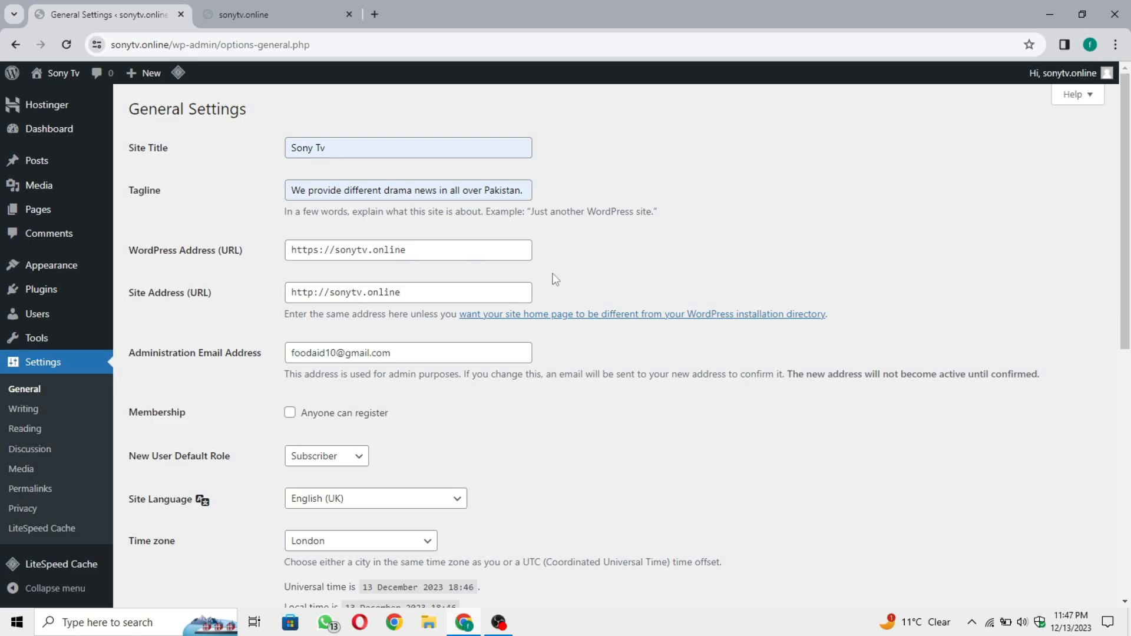
click(314, 292)
text(s)
click(587, 285)
Set the site language in the General Settings to English (United States)
scroll(587, 285, down, 2)
scroll(587, 283, down, 3)
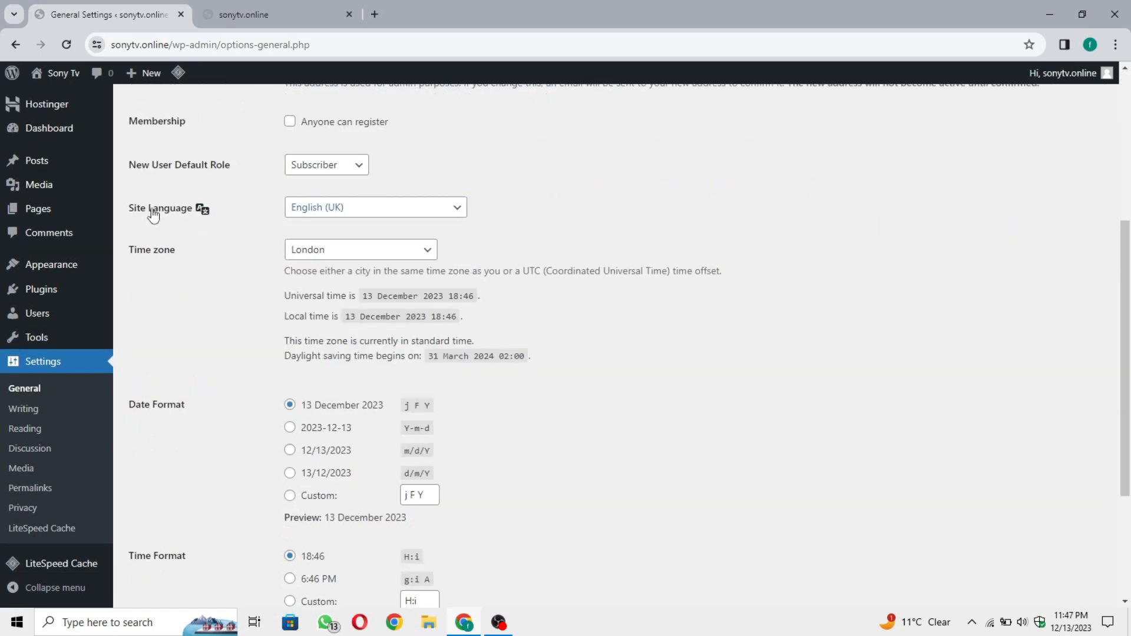
click(368, 214)
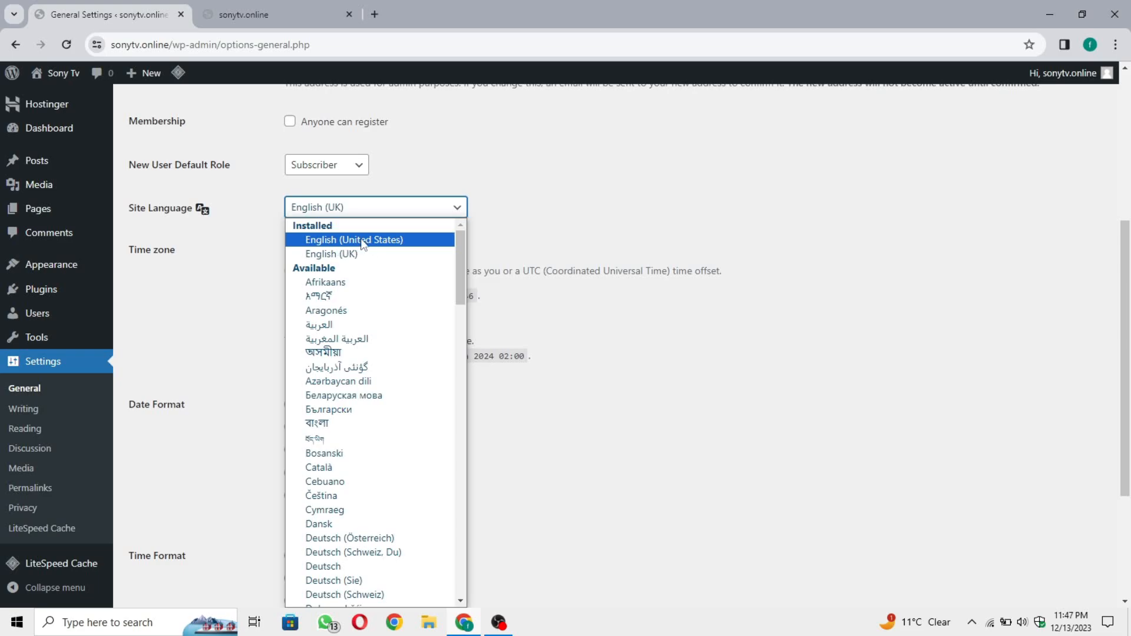
click(362, 240)
Set the site's time zone to Karachi in the General Settings
scroll(503, 252, down, 1)
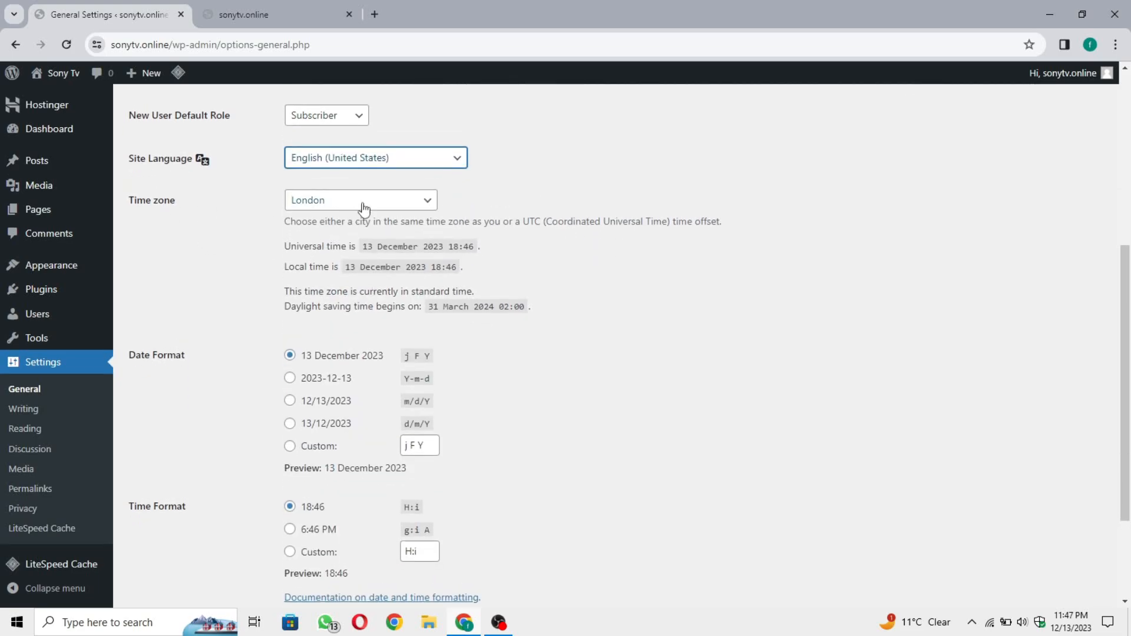
click(364, 209)
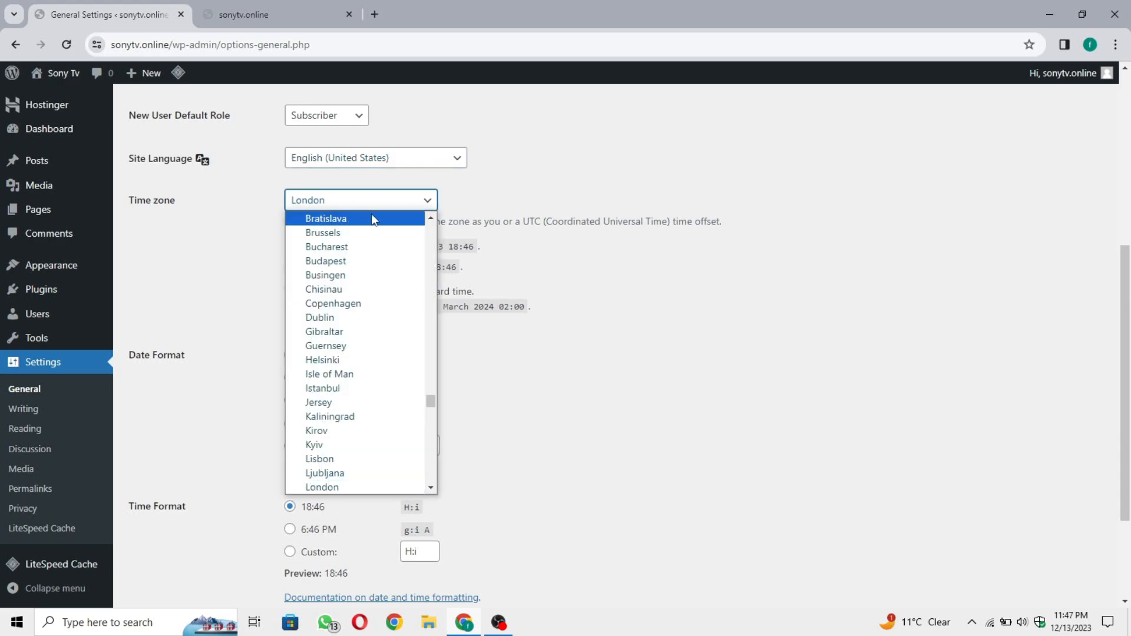
key(k)
key(k)
key(k)
key(k)
key(k)
key(k)
key(k)
key(k)
key(k)
key(k)
key(k)
key(k)
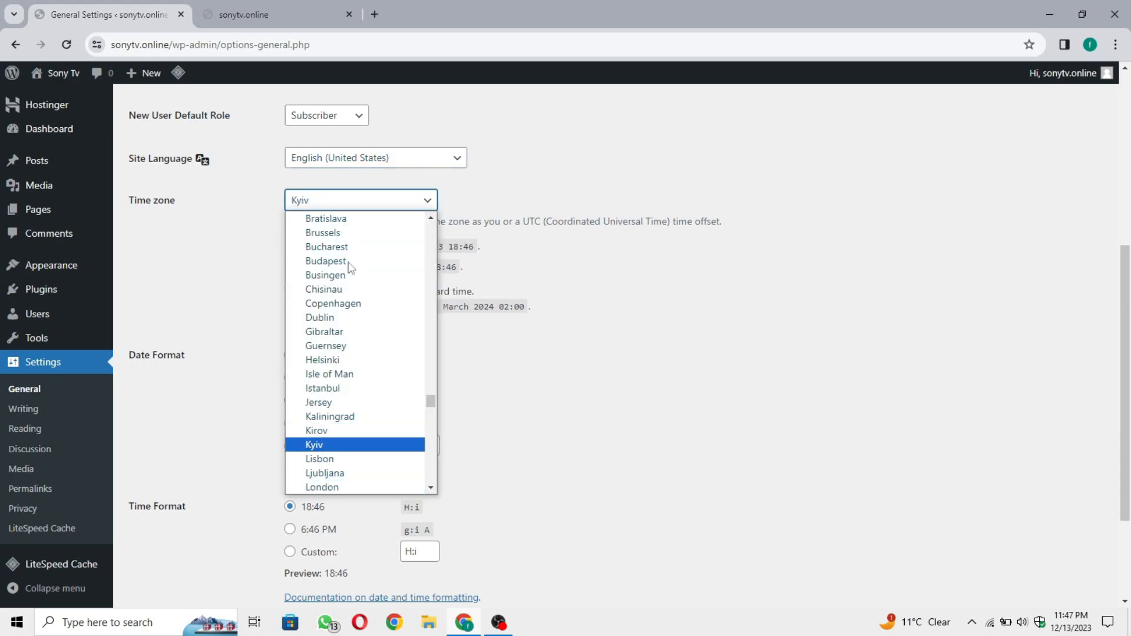
key(k)
key(k)
key(k)
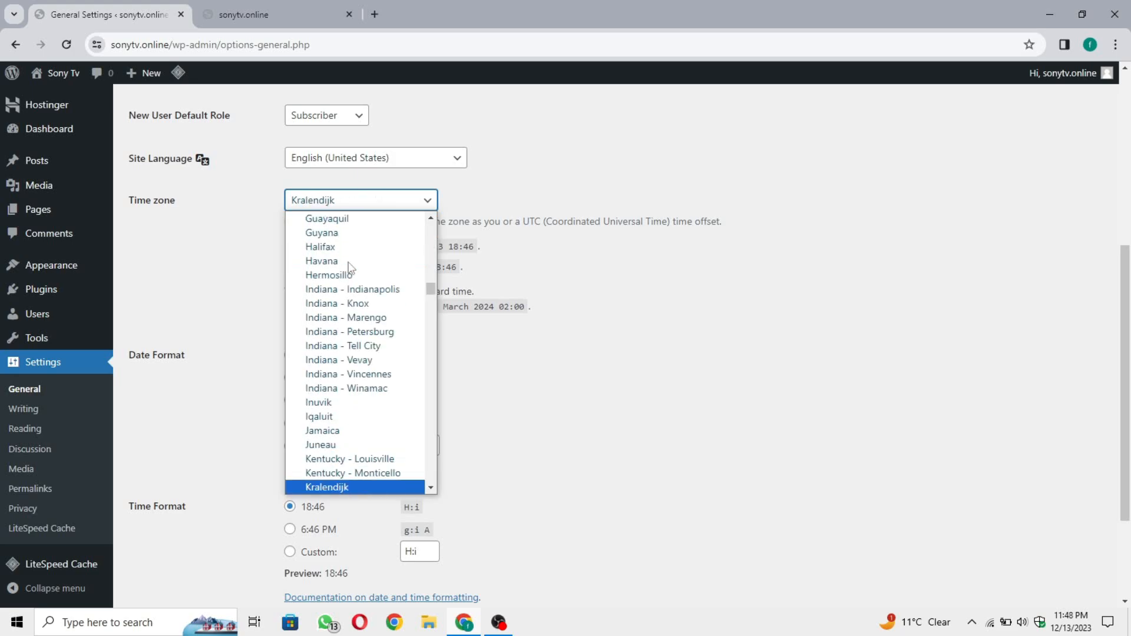
key(k)
key(k)
key(k)
key(k)
key(k)
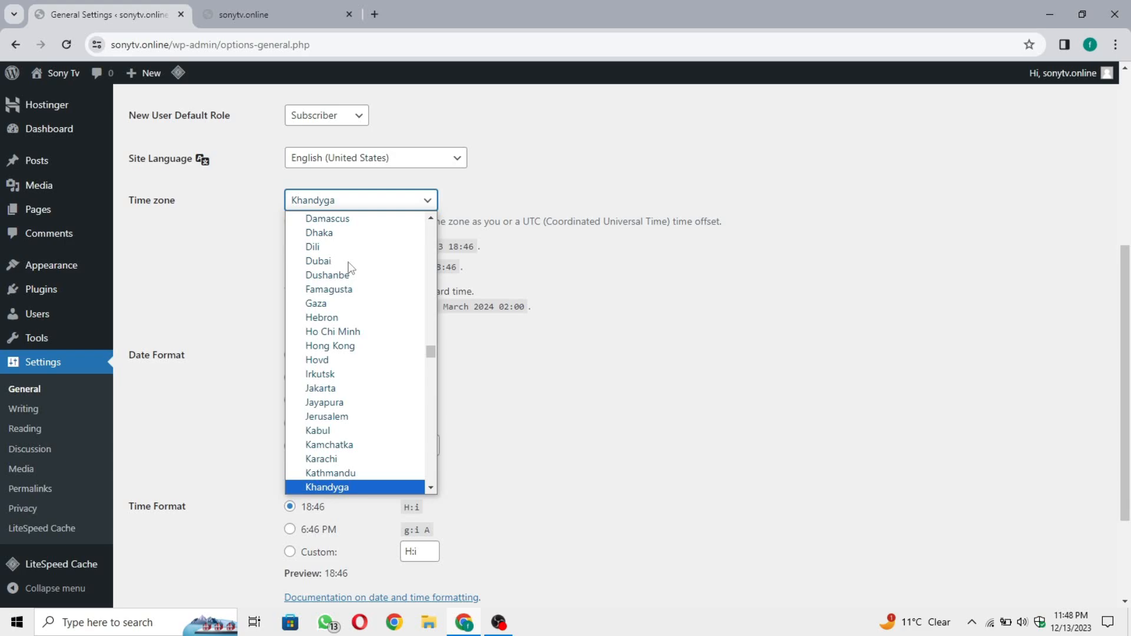
click(370, 463)
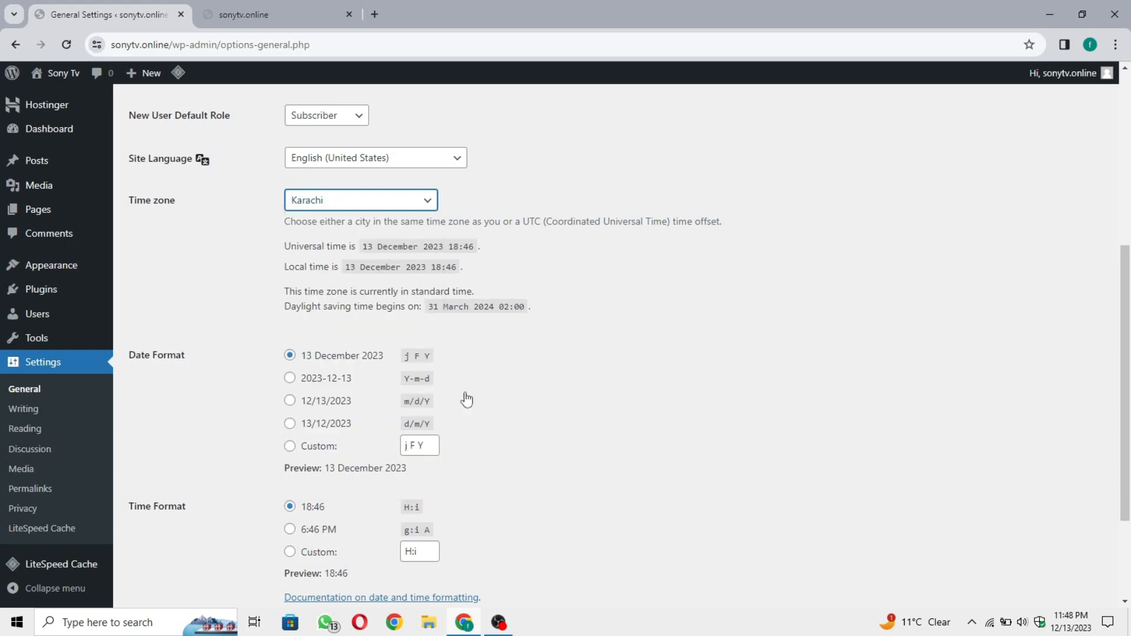
click(246, 311)
Save the General Settings and log back in to the WordPress admin with the saved account e-mail and password
scroll(246, 316, down, 3)
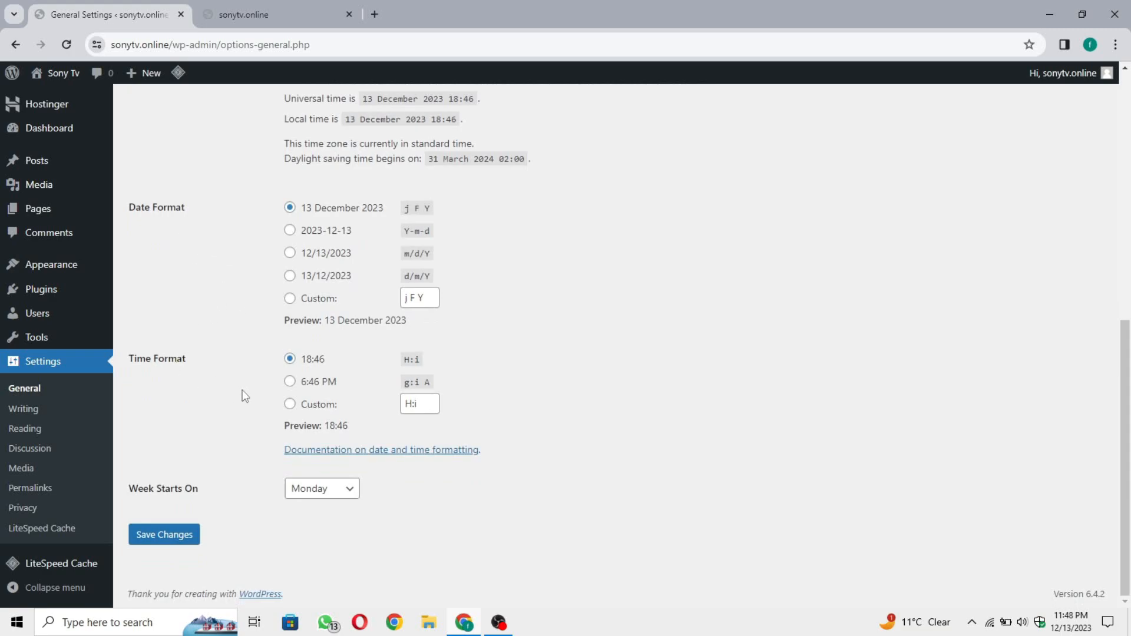
click(154, 537)
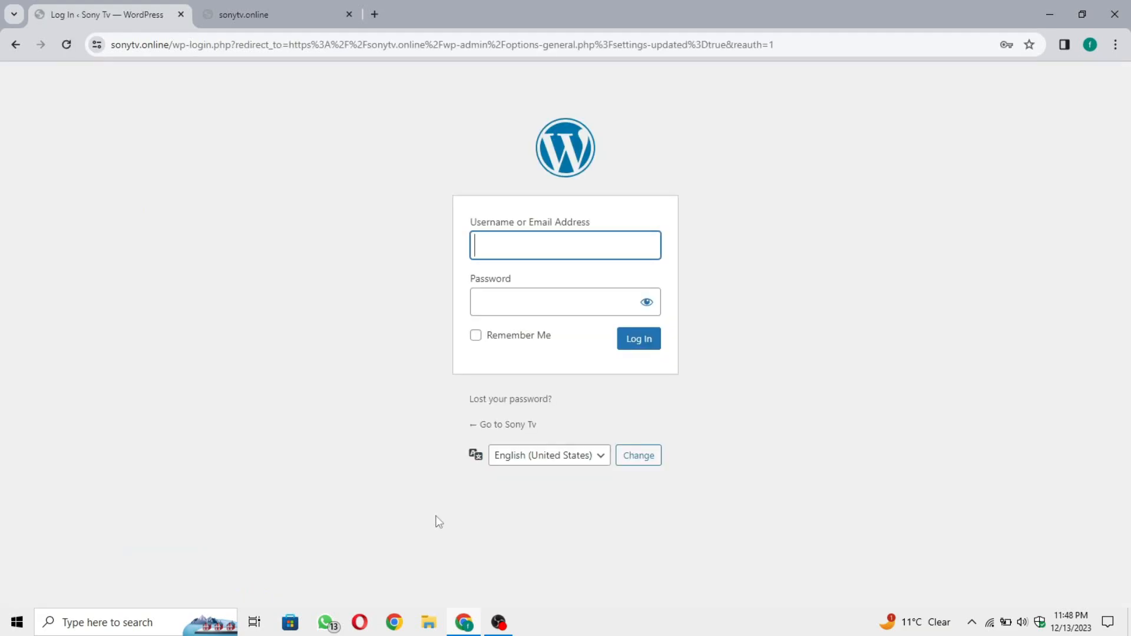
click(566, 250)
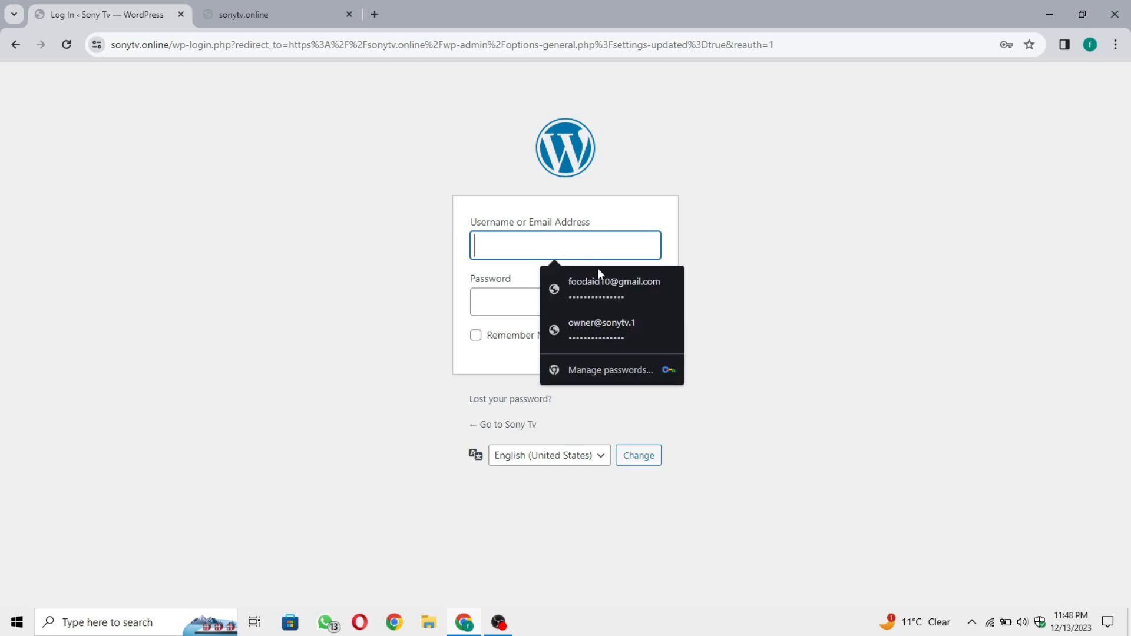
click(621, 303)
click(650, 342)
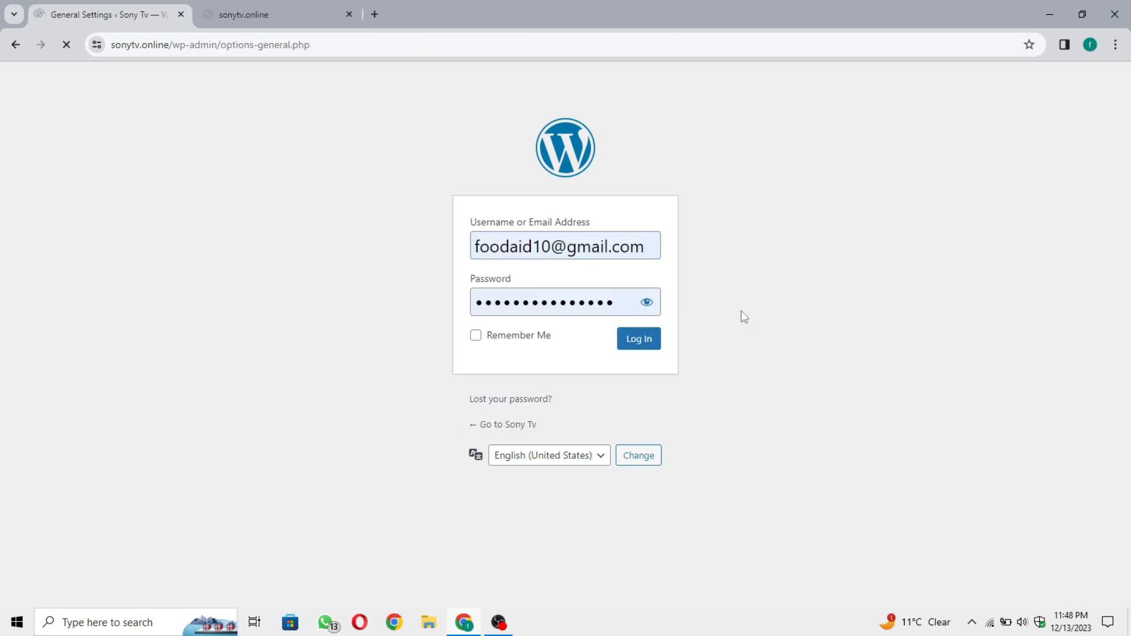
Review the saved General Settings and look at the Writing Settings page
scroll(741, 310, down, 7)
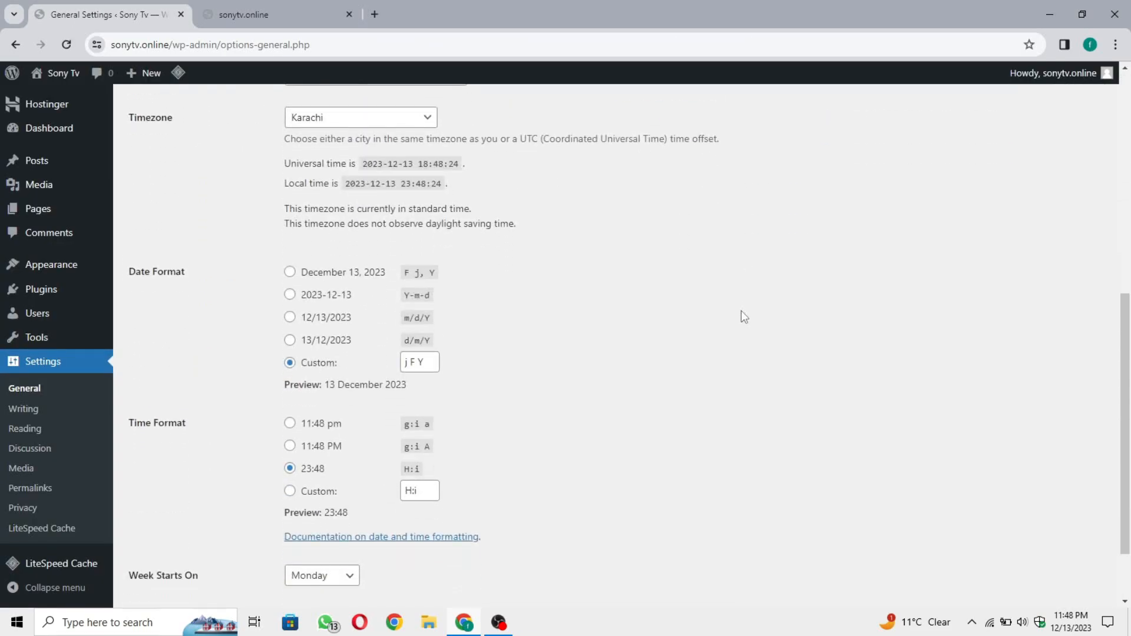
scroll(741, 310, up, 7)
click(52, 415)
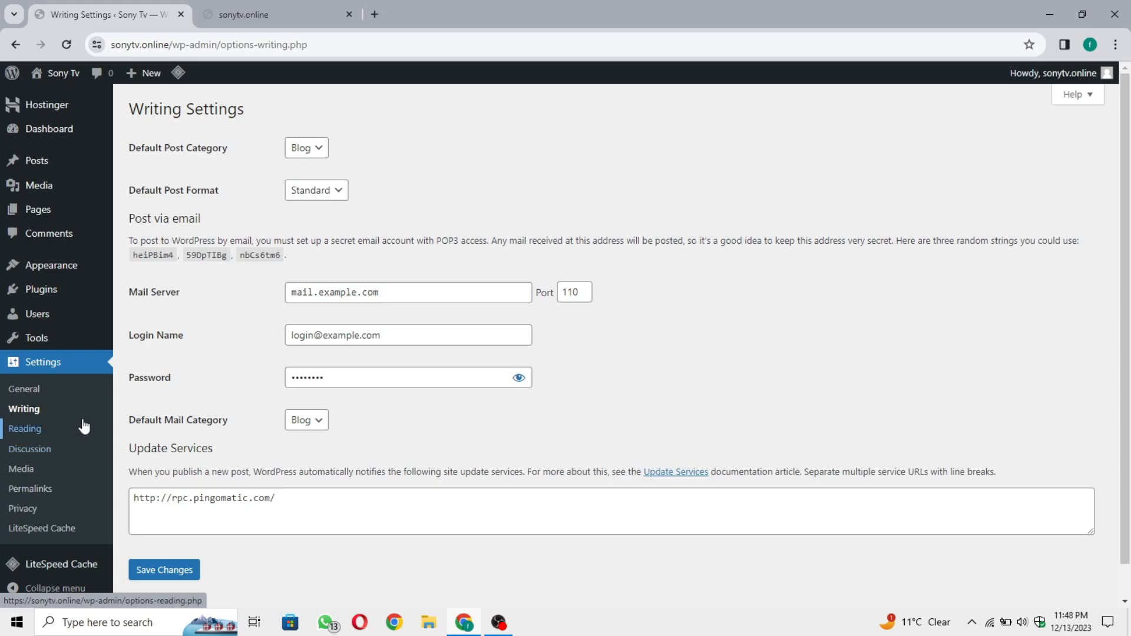
Open the Permalink Settings and choose Post name as the permalink structure
click(51, 495)
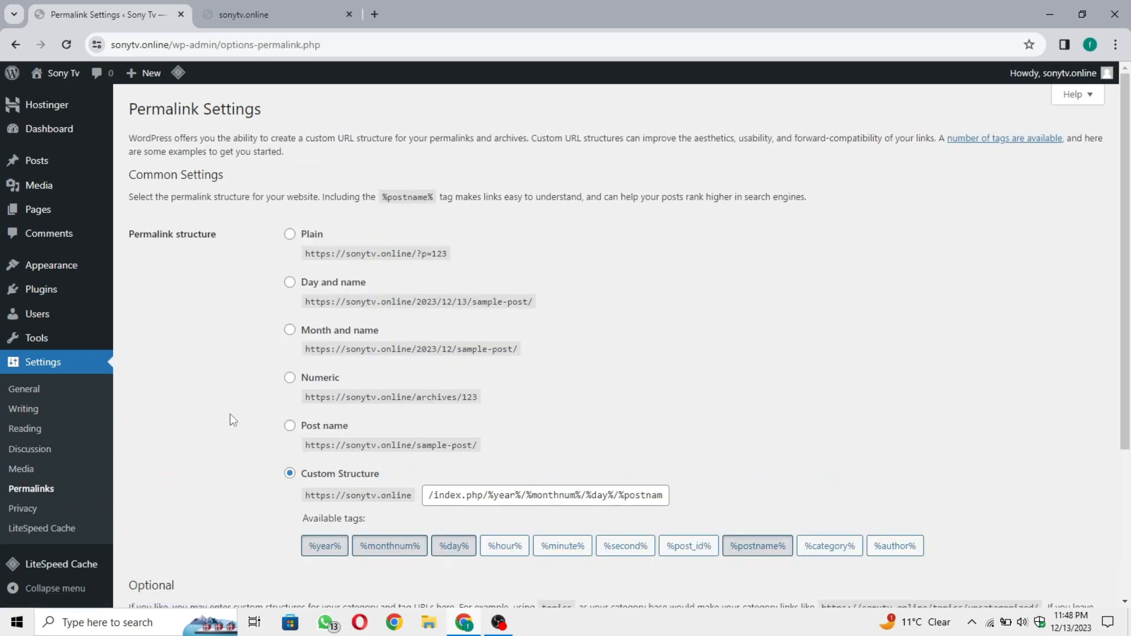
click(290, 236)
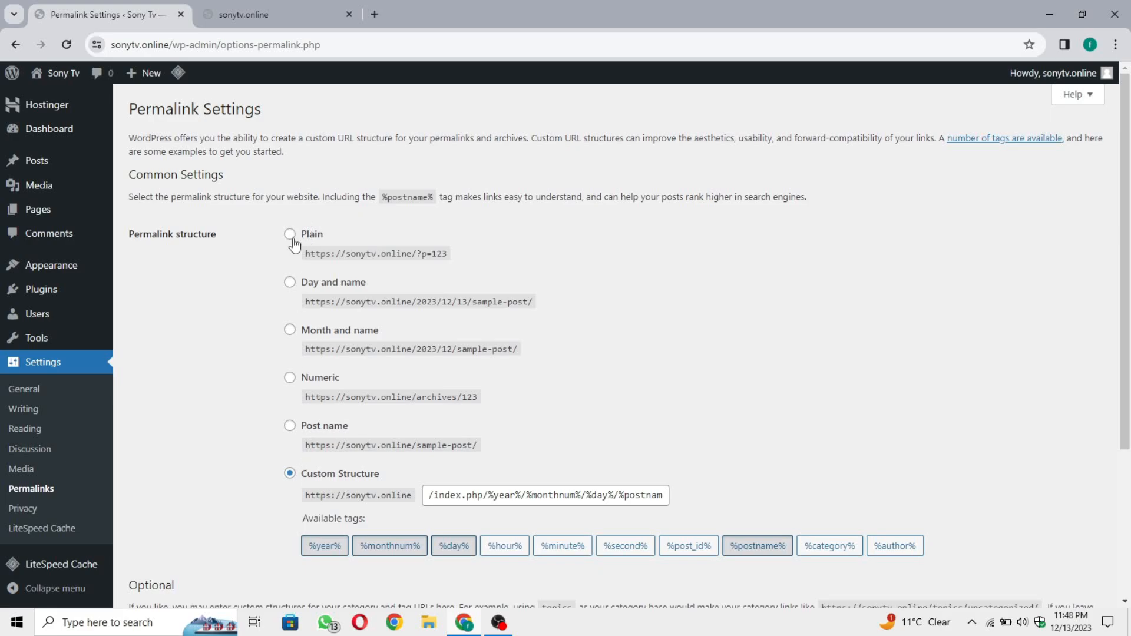
click(326, 428)
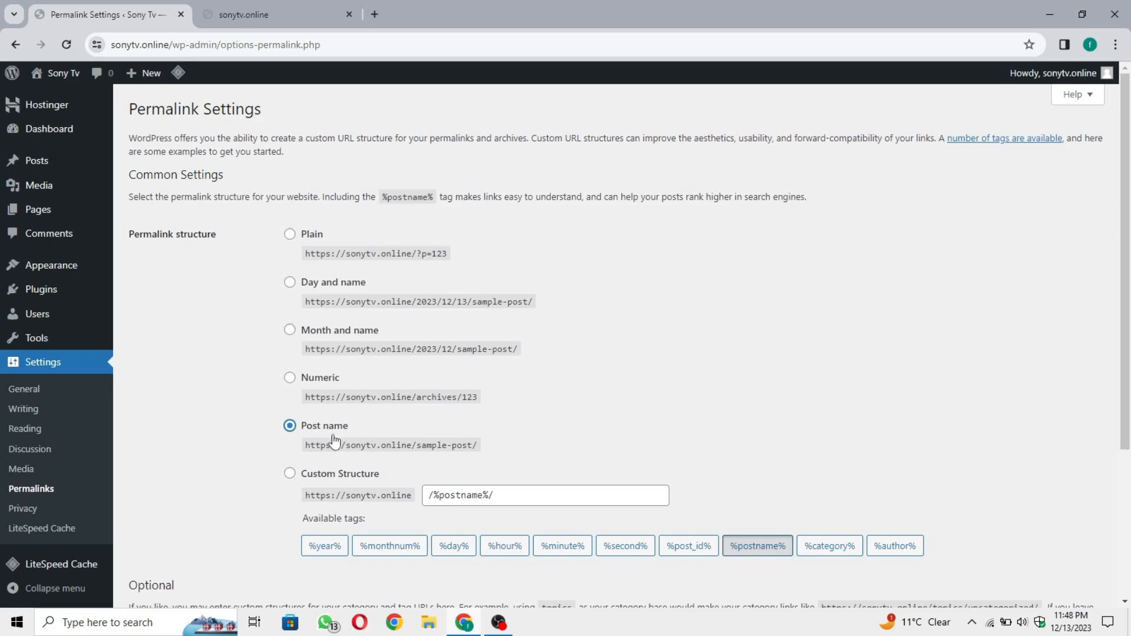
drag(299, 459, 487, 455)
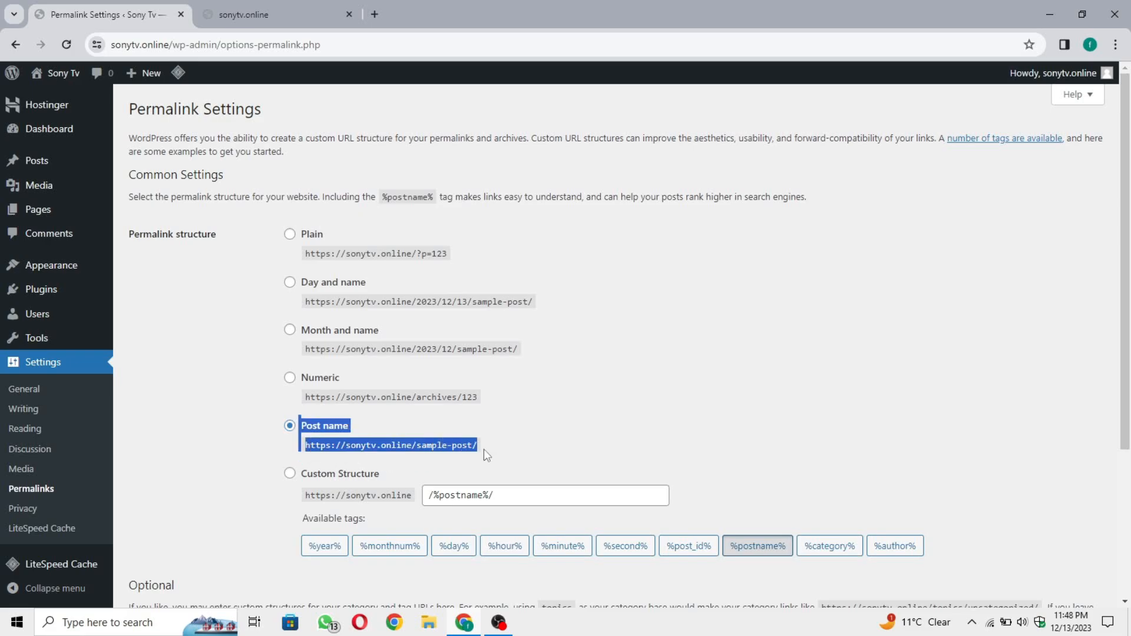
click(524, 443)
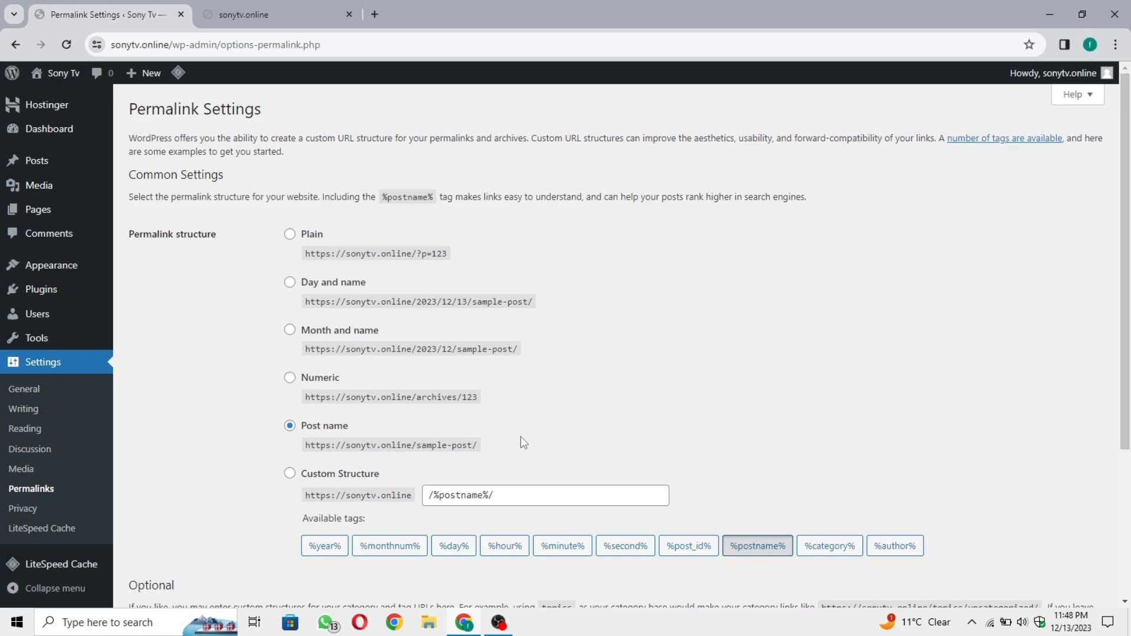
Try the Day and name permalink structure, examine its sample URL, and switch back to Post name
click(291, 283)
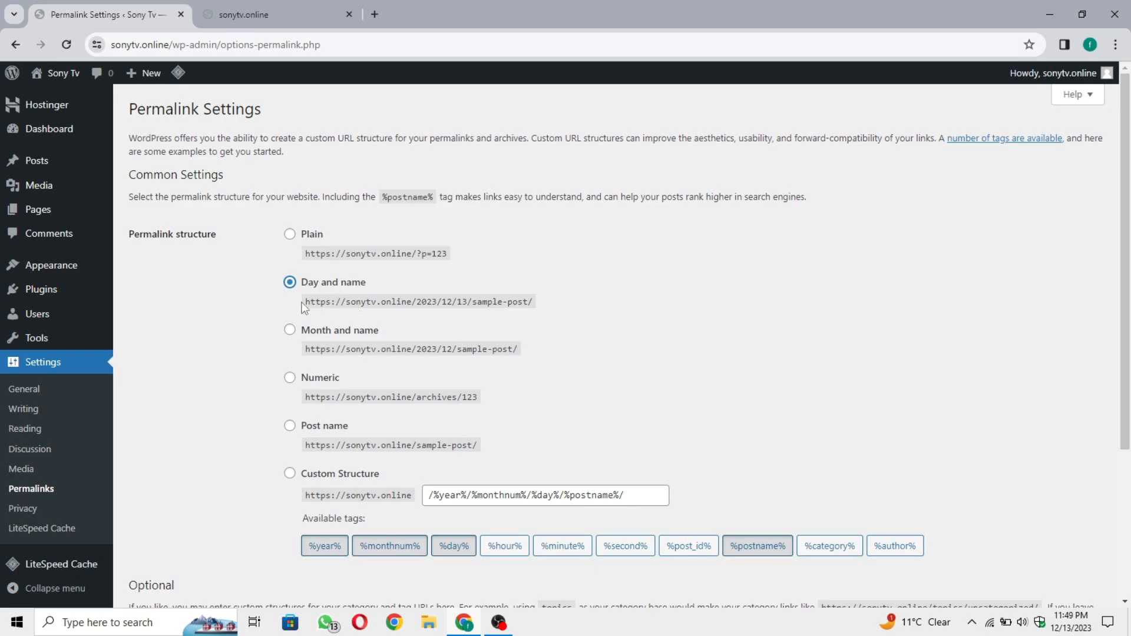
drag(304, 303, 471, 307)
drag(556, 311, 467, 299)
click(559, 331)
click(312, 428)
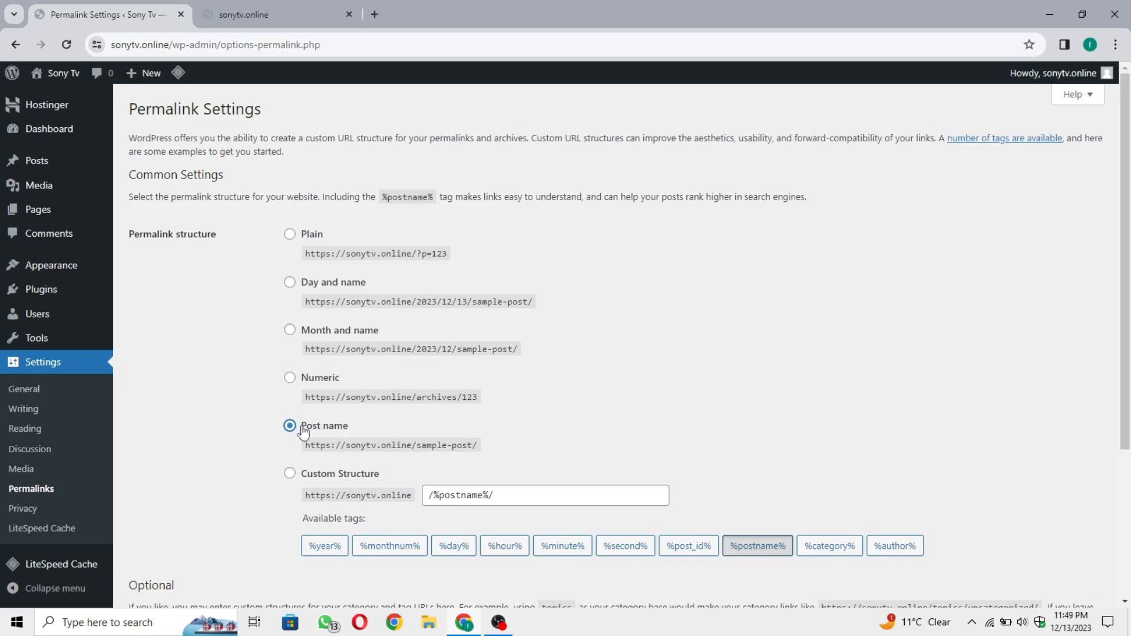
scroll(205, 480, down, 1)
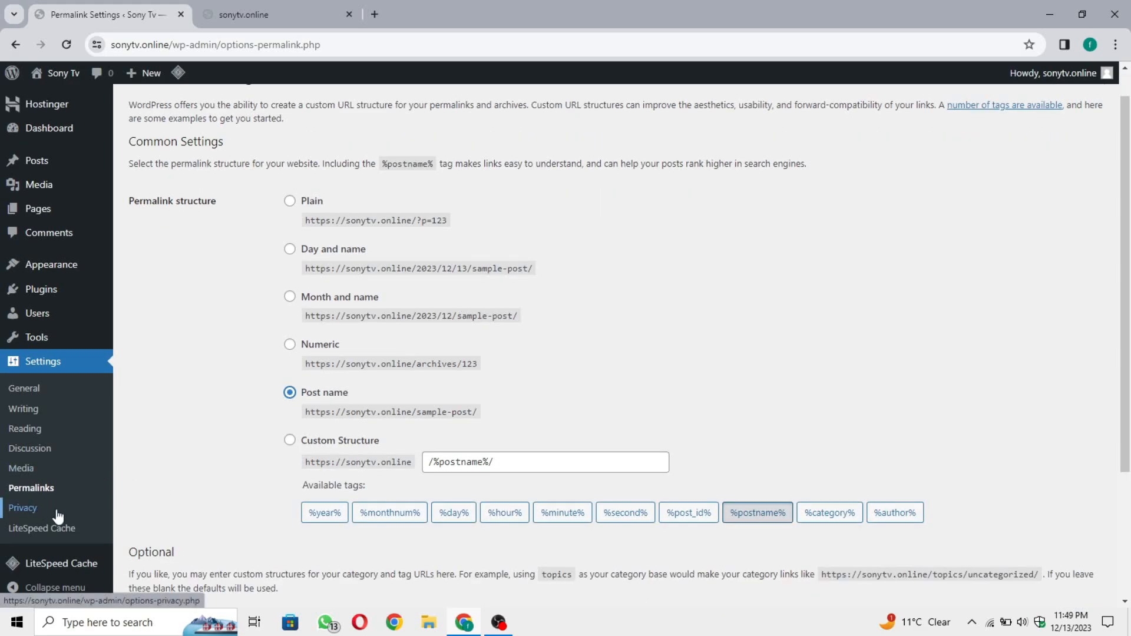
Assign the existing Privacy Policy page as the site's privacy policy page in the Privacy Settings
click(57, 511)
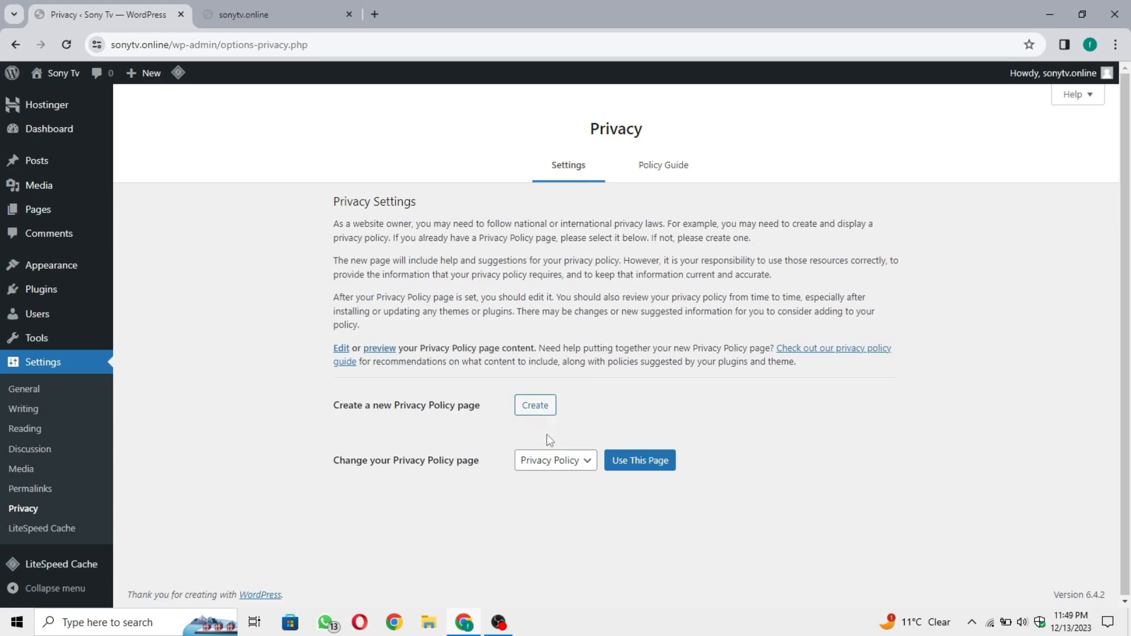
click(573, 461)
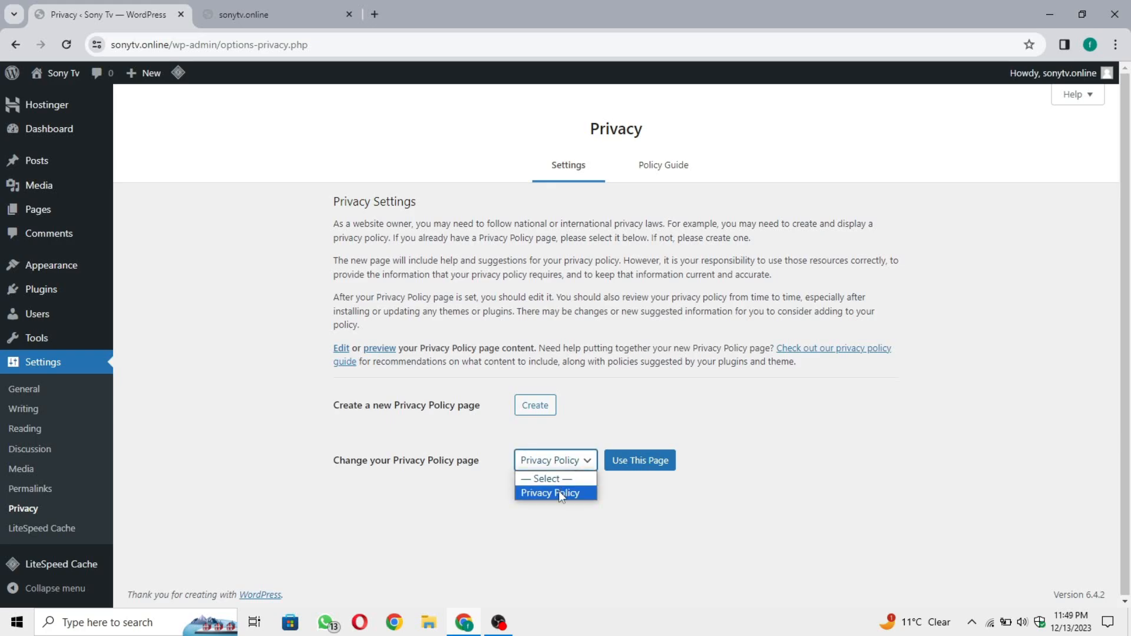
click(558, 493)
click(651, 463)
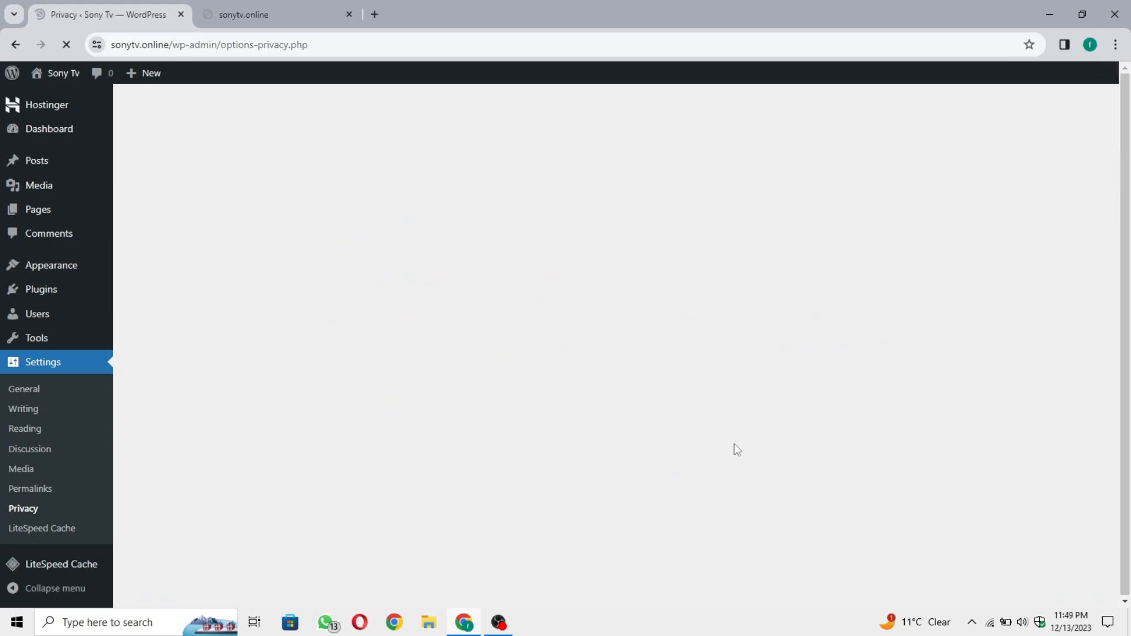
drag(141, 227, 416, 260)
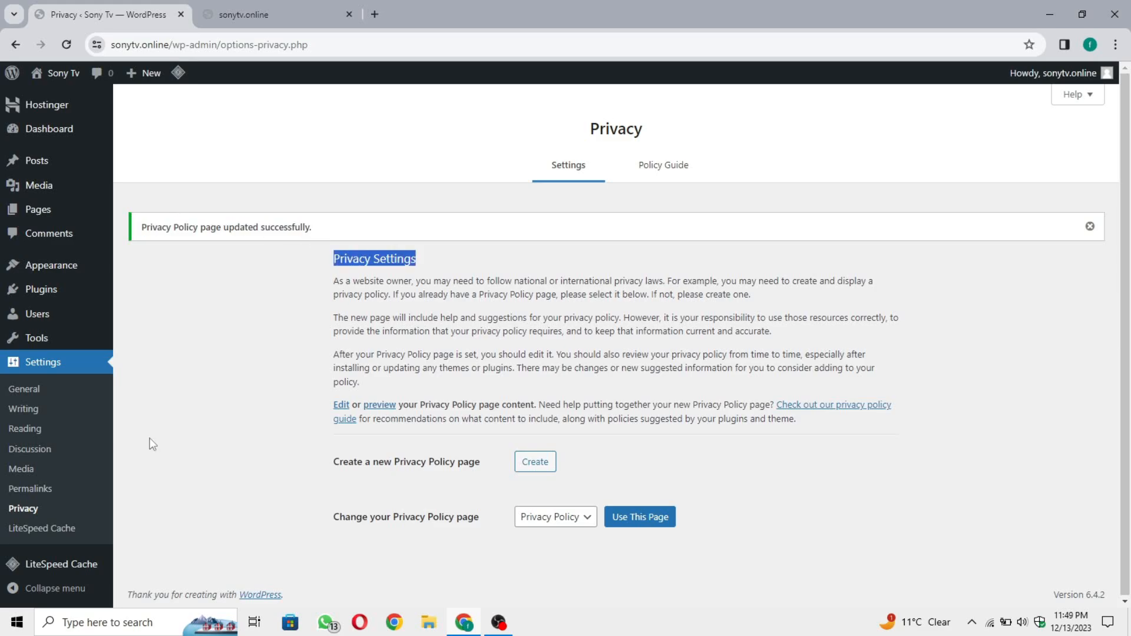
Look through the LiteSpeed Cache settings up to the Object section, turn Object Cache on, and save the changes
click(59, 529)
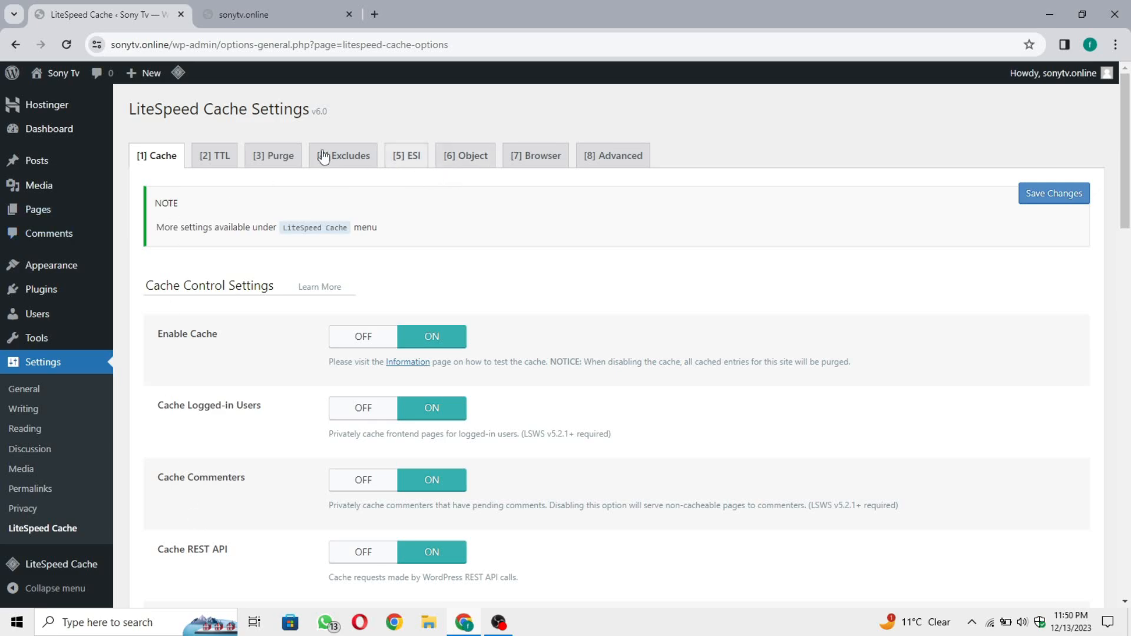
click(220, 156)
click(268, 161)
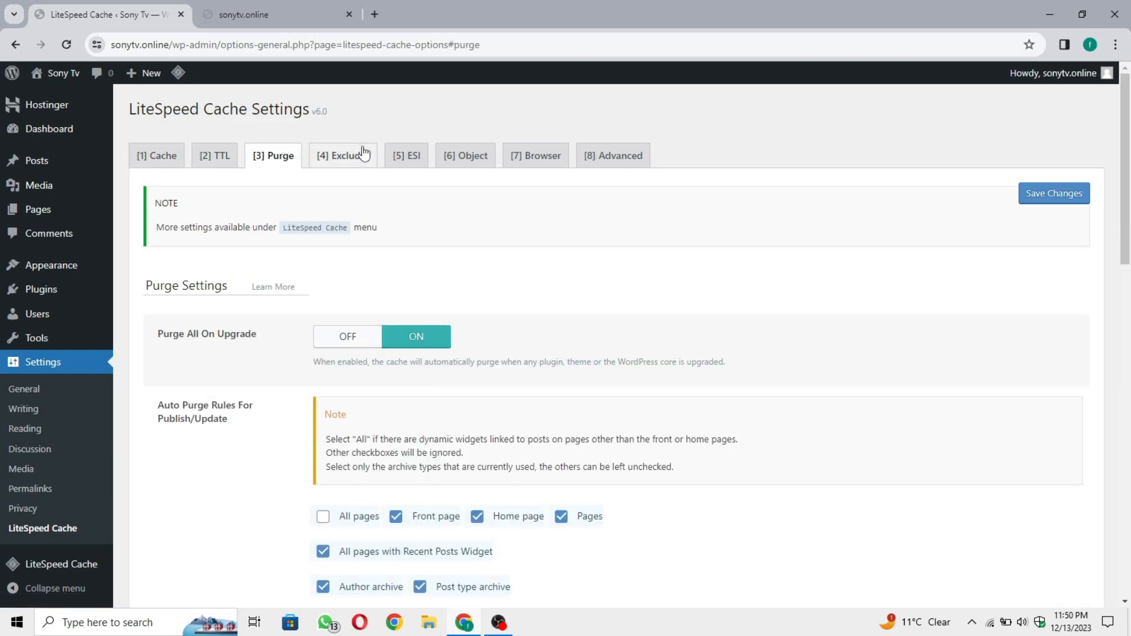
click(350, 155)
click(409, 156)
click(477, 157)
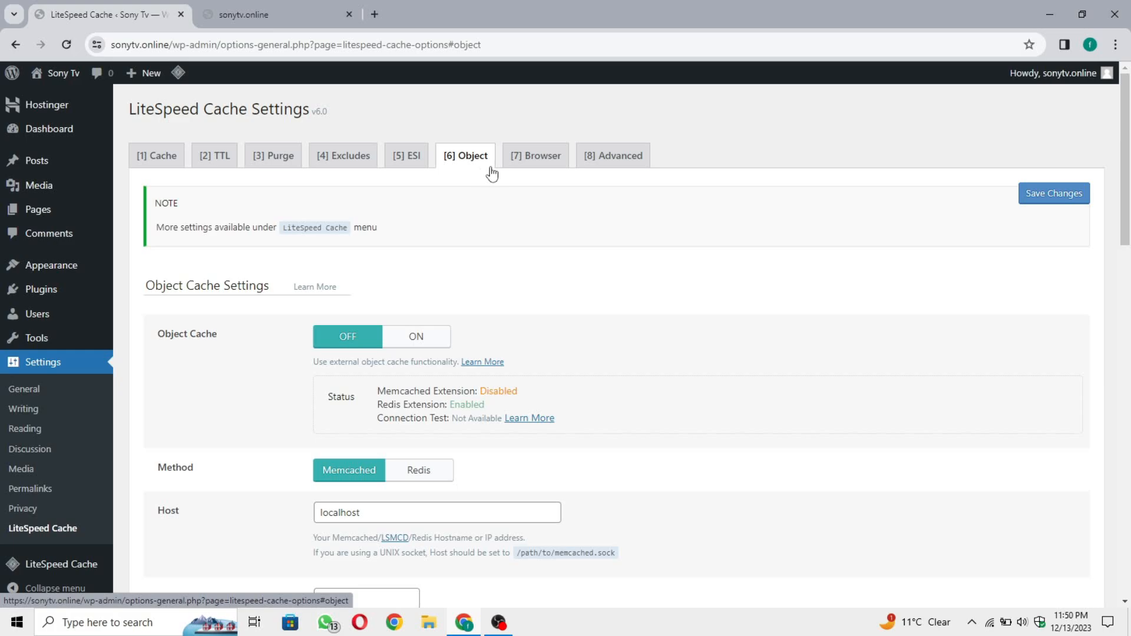
click(428, 334)
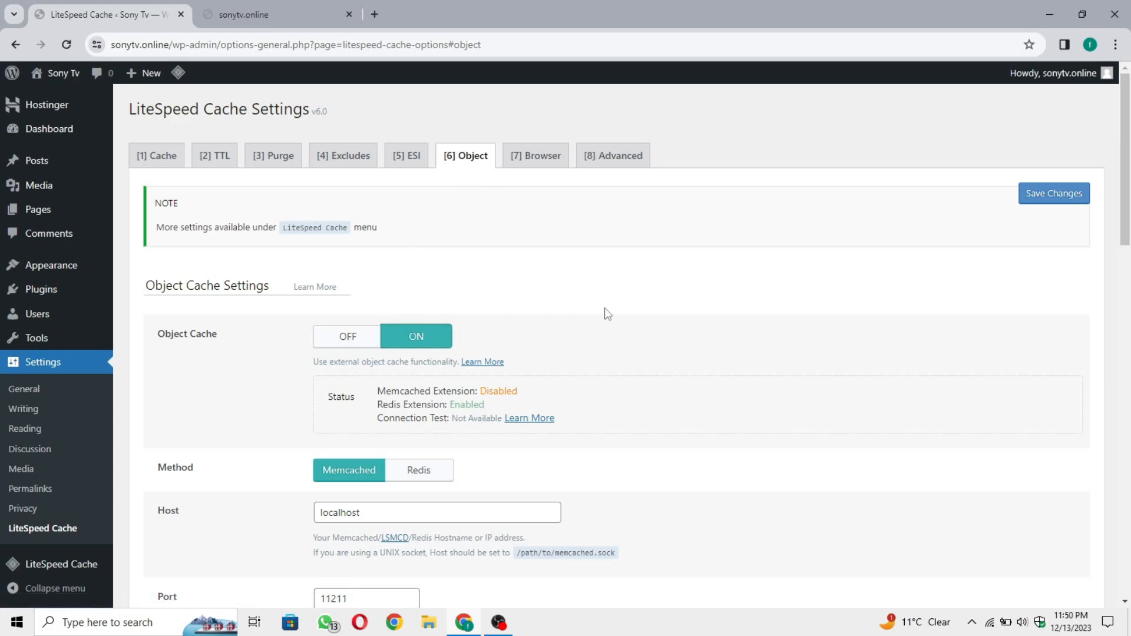
click(1070, 206)
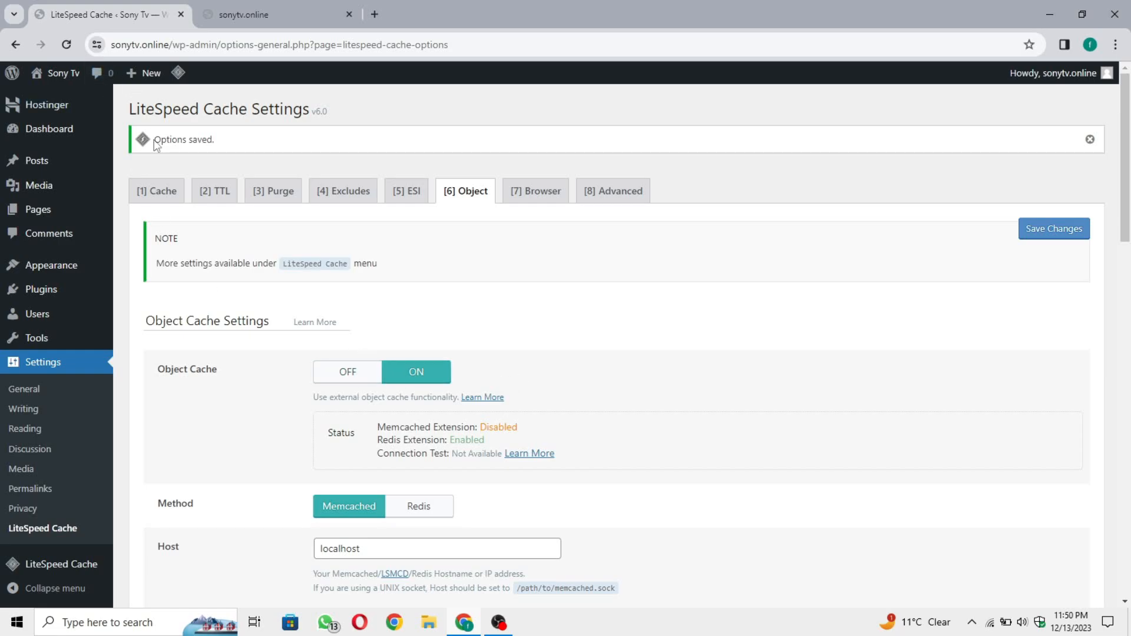
Review the dashboard widgets, the Site Health status, and the live site's home page
click(71, 132)
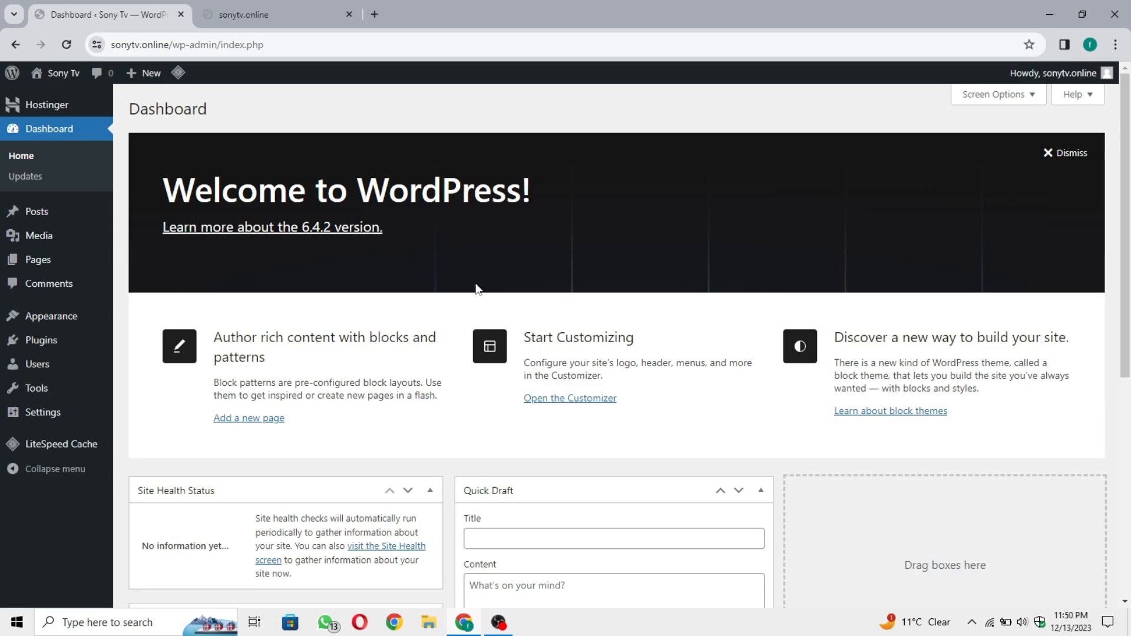
scroll(489, 301, down, 4)
scroll(560, 375, down, 4)
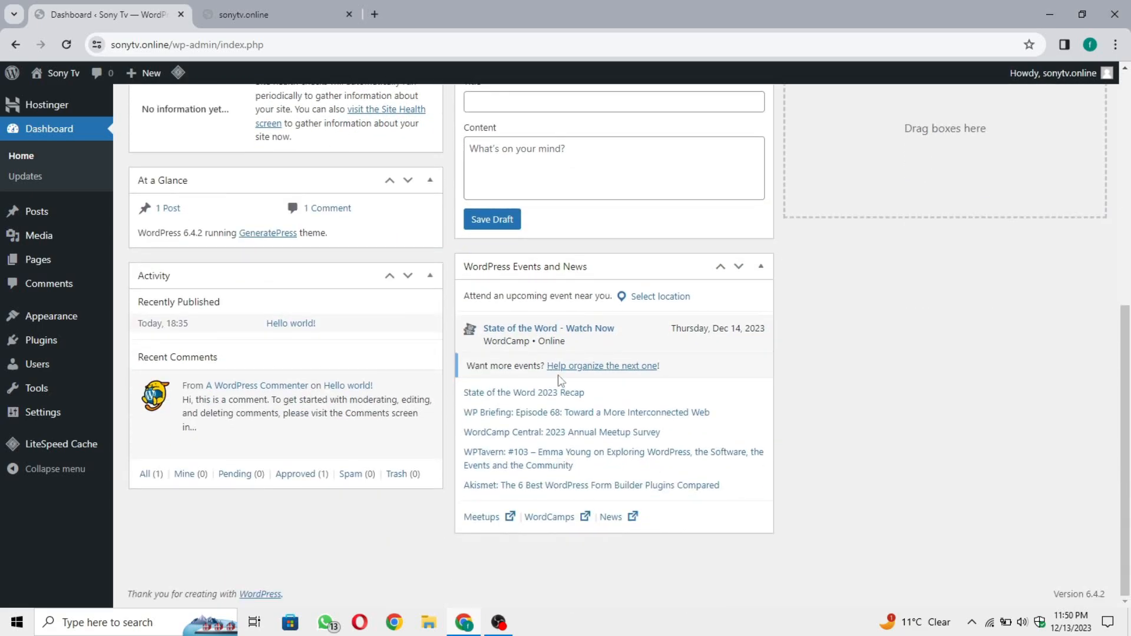
scroll(557, 375, up, 3)
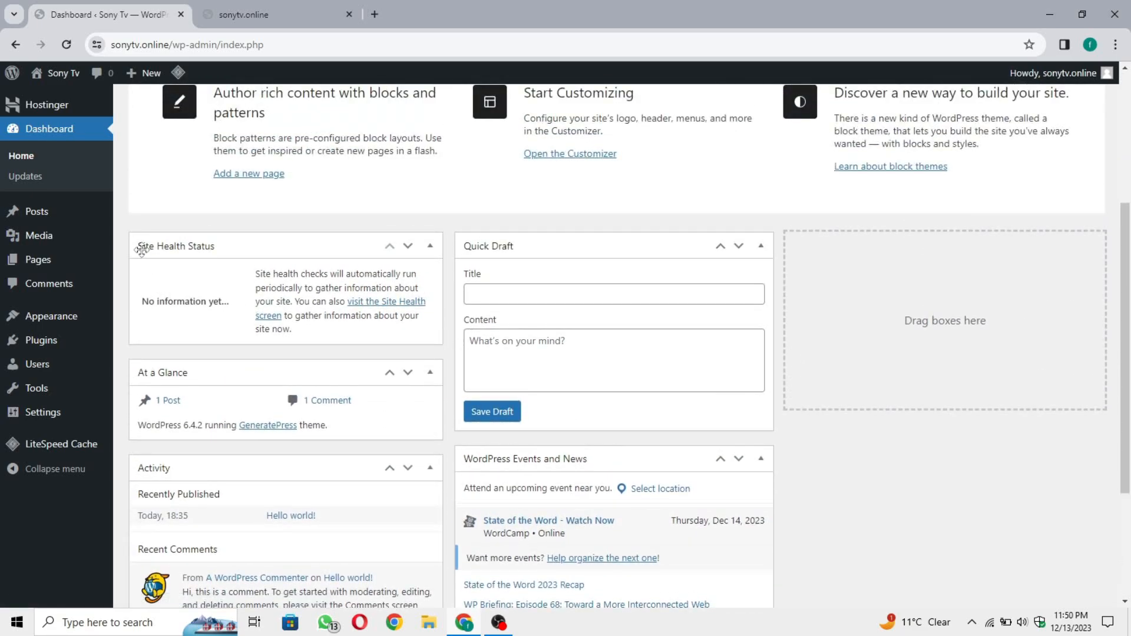
click(373, 304)
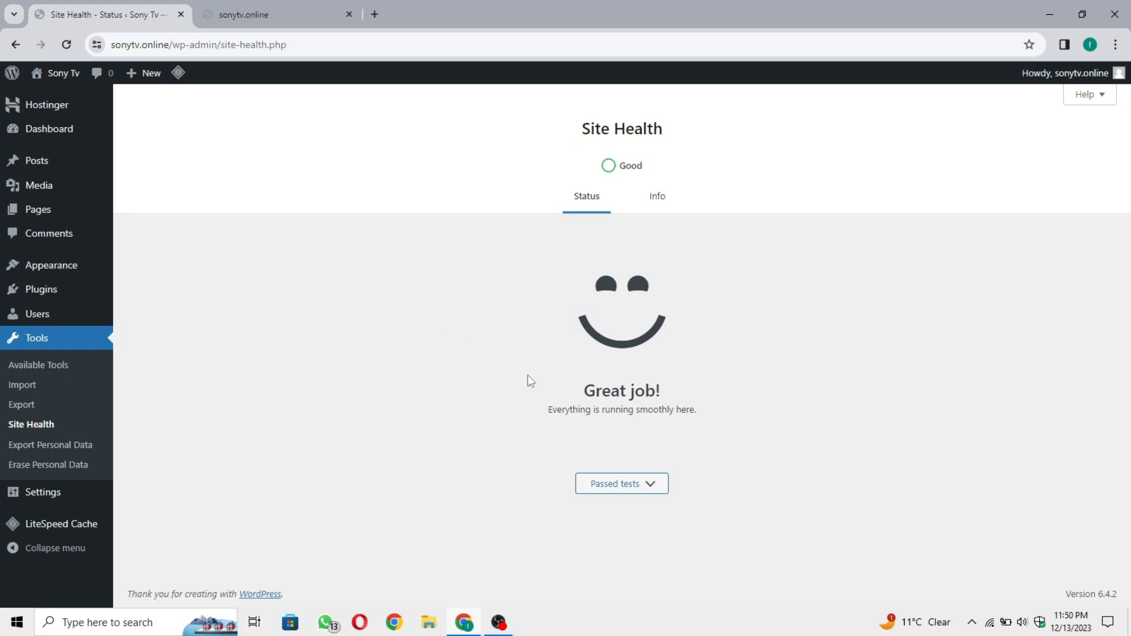
drag(576, 394, 707, 404)
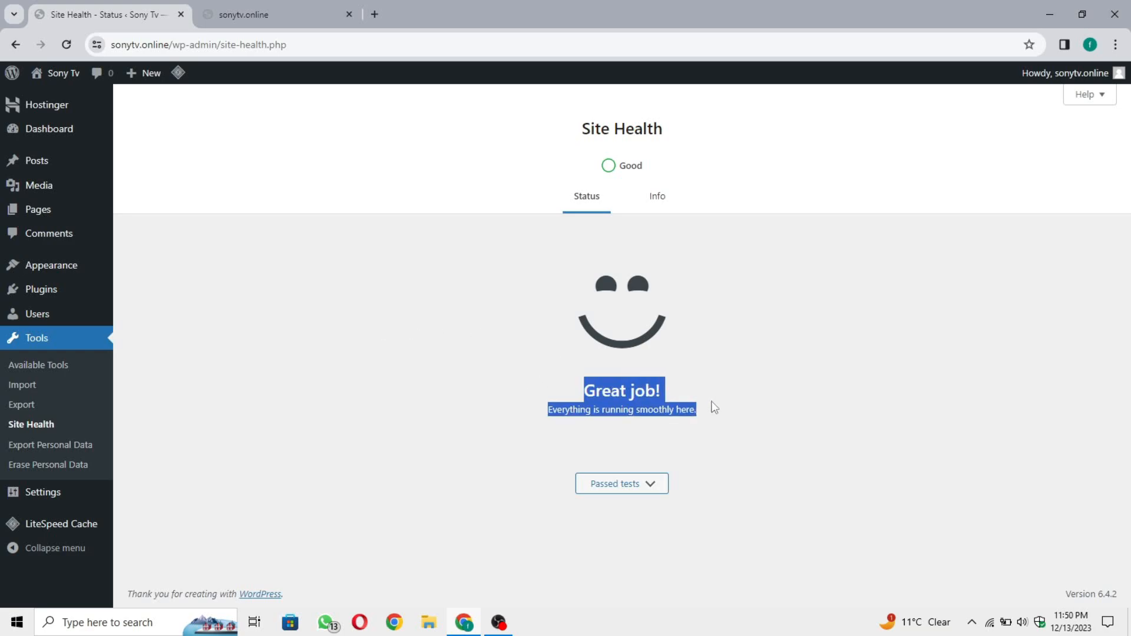
click(715, 406)
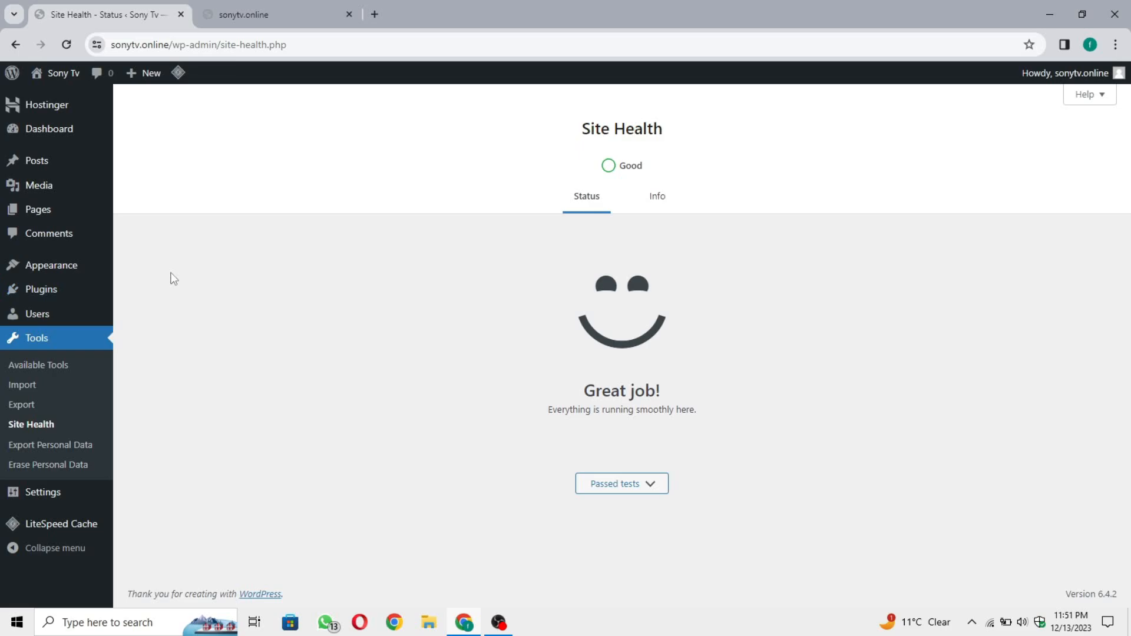
click(325, 3)
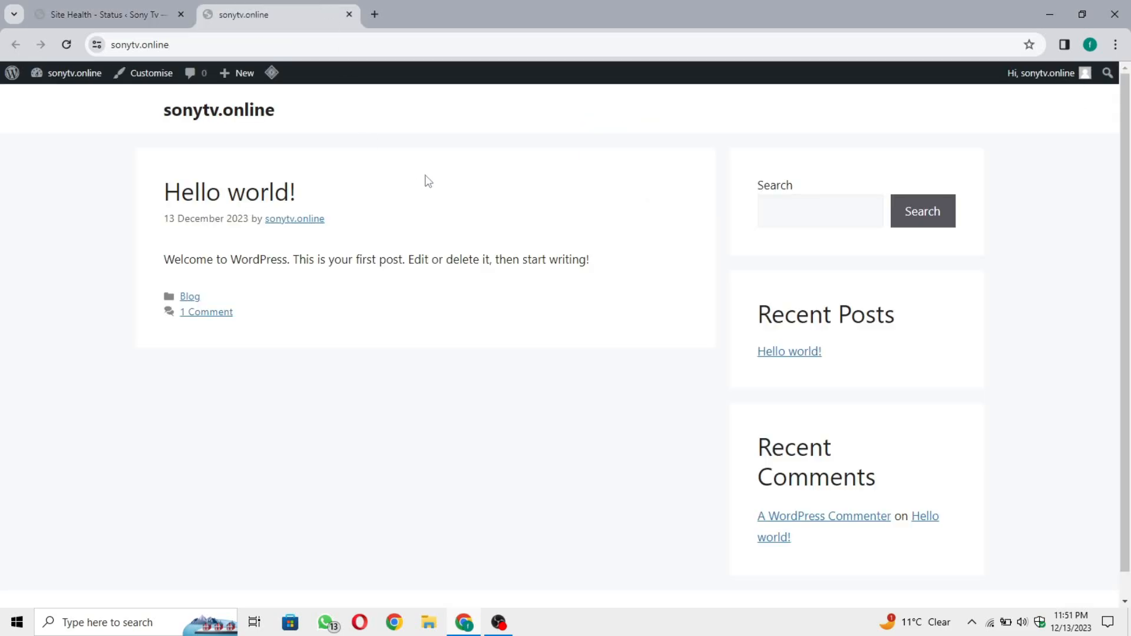
click(102, 3)
Open the draft Privacy Policy page for editing, skim its suggested text, and publish it
mouse_move(89, 213)
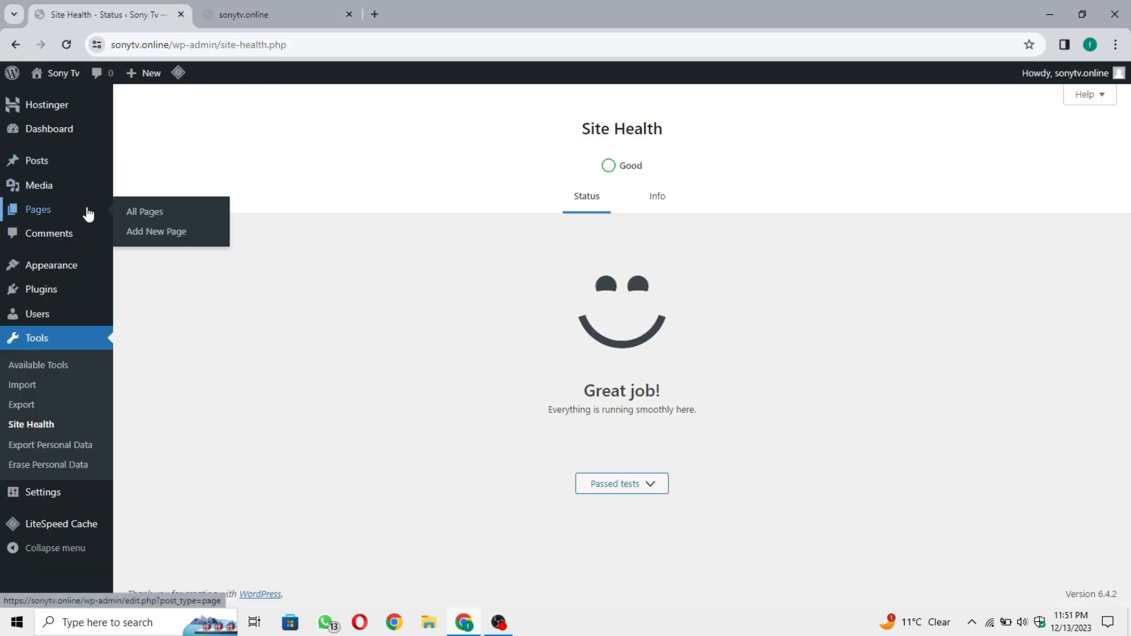
click(89, 213)
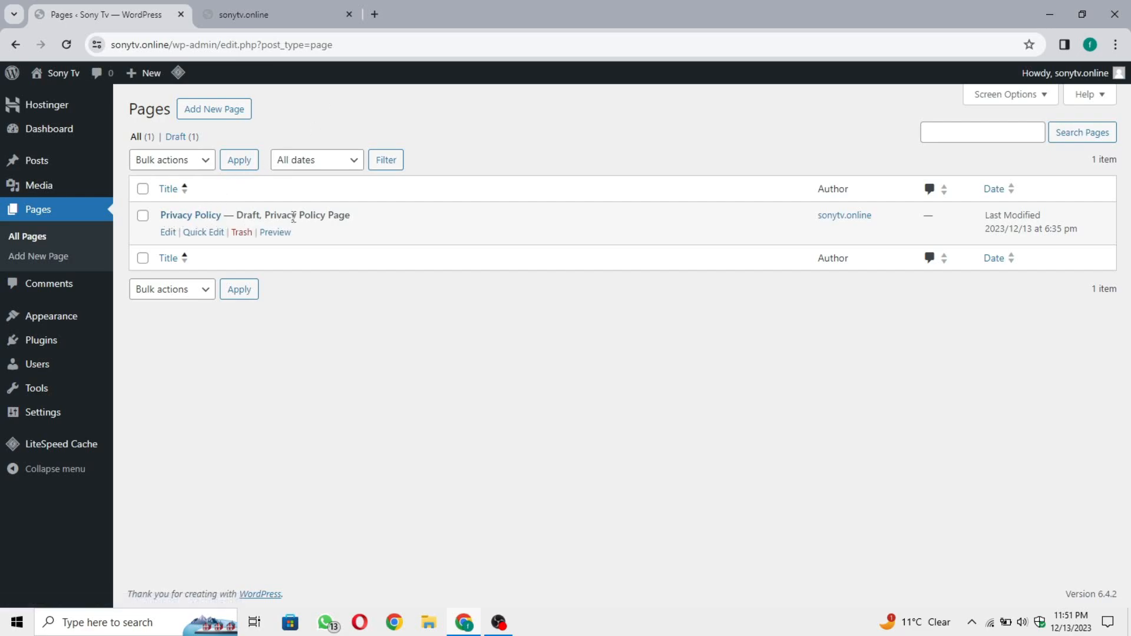
click(167, 233)
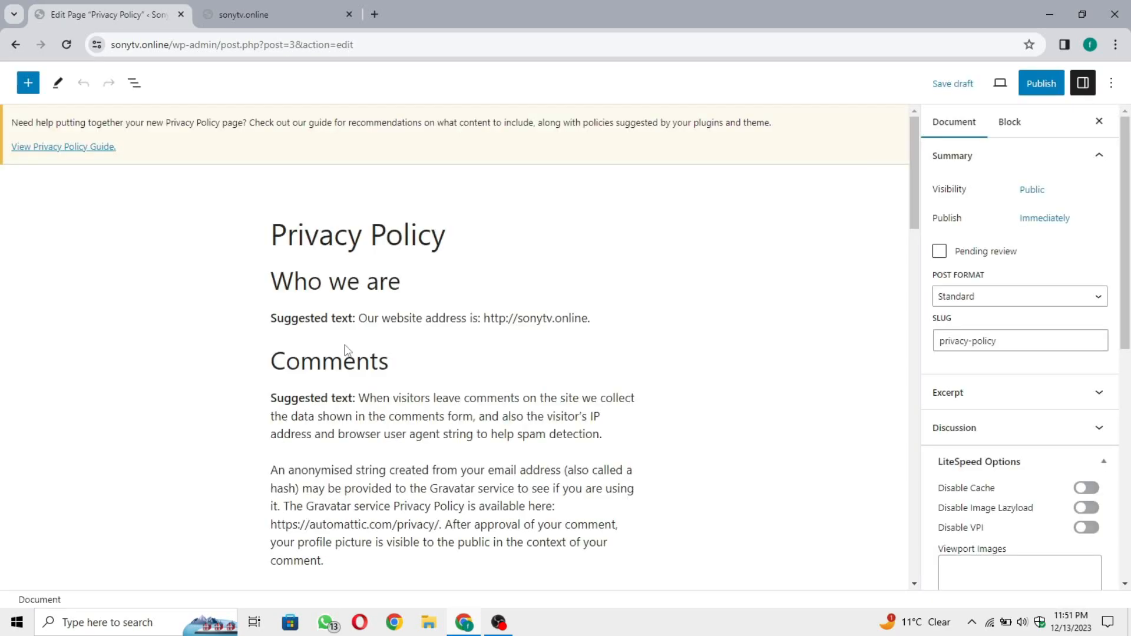
scroll(364, 401, down, 20)
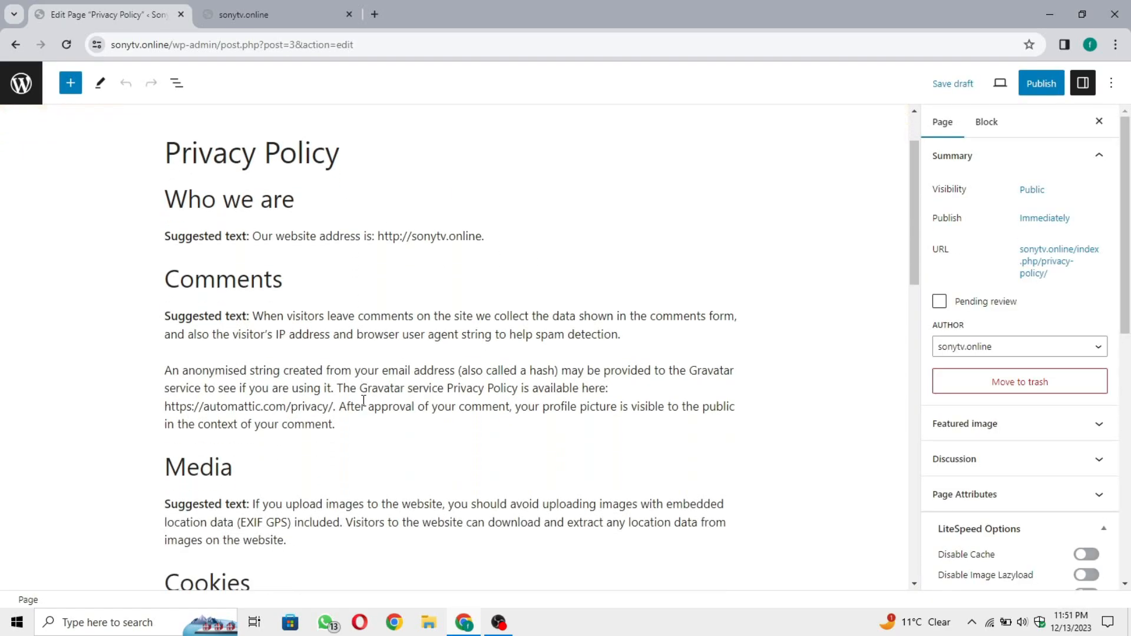
scroll(365, 399, up, 20)
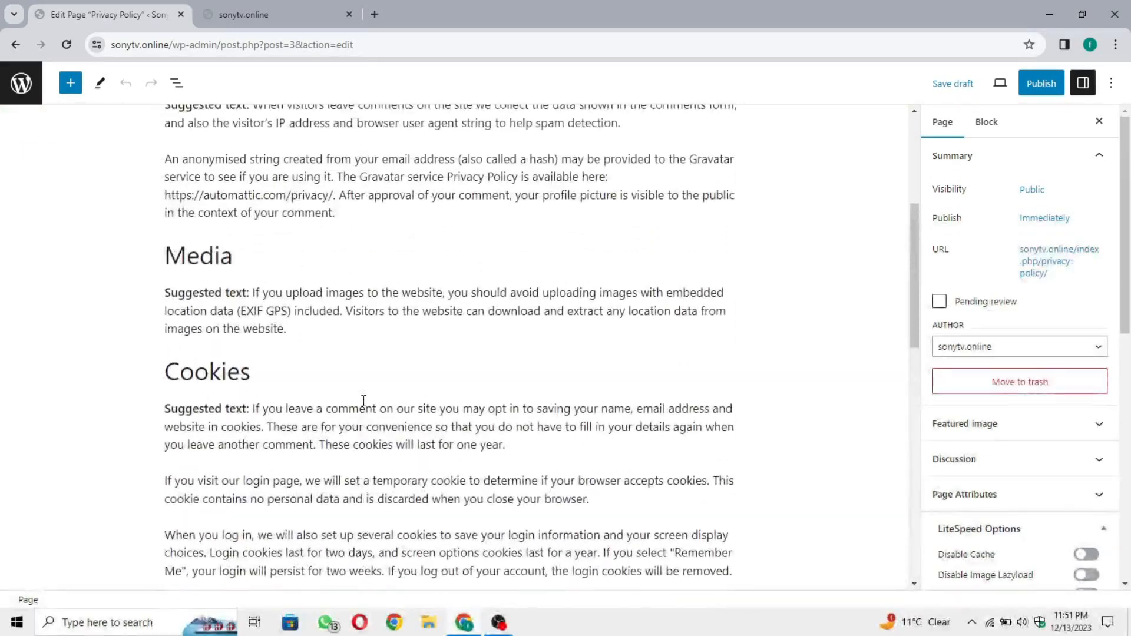
click(1038, 82)
click(996, 72)
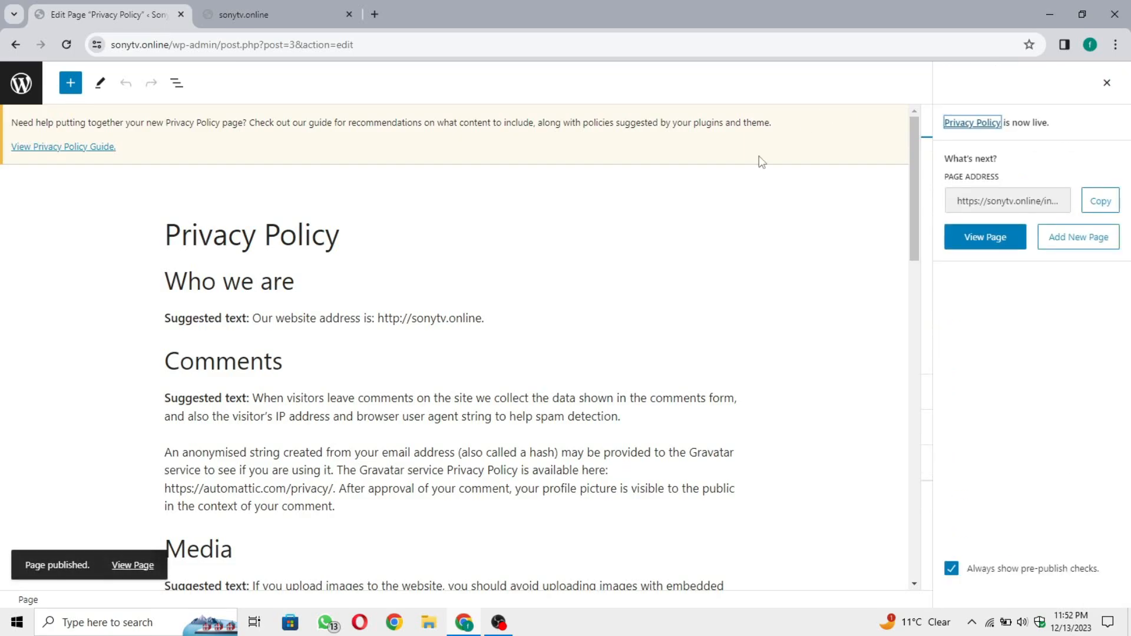
scroll(187, 265, down, 3)
scroll(187, 277, up, 3)
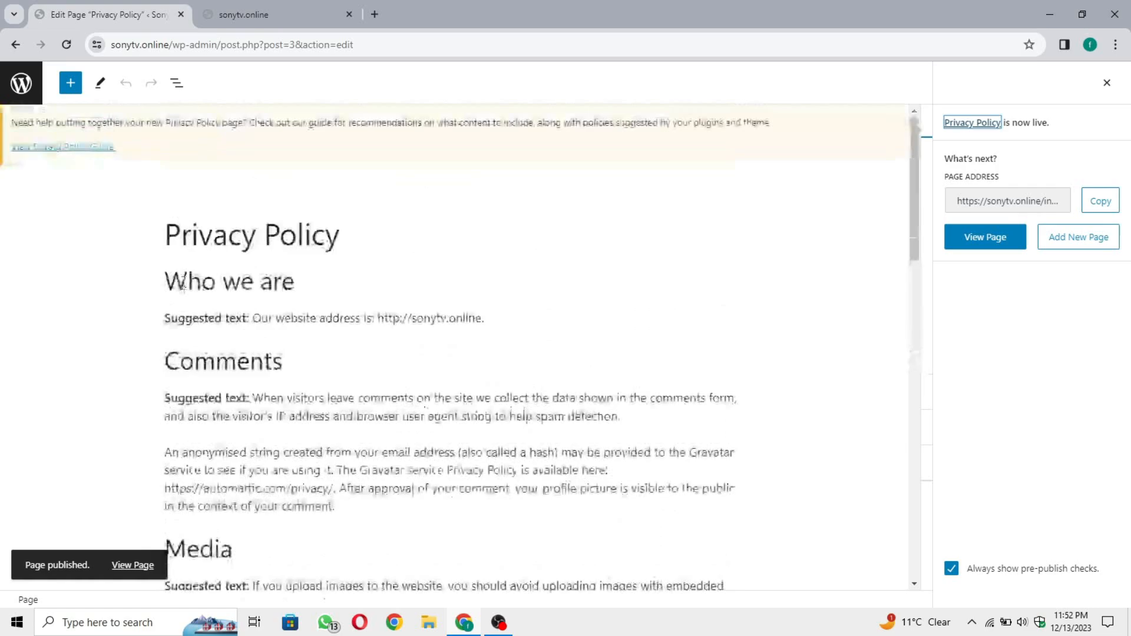
Create a new page titled "About Us", publish it, and leave the editor for the Pages list
click(21, 83)
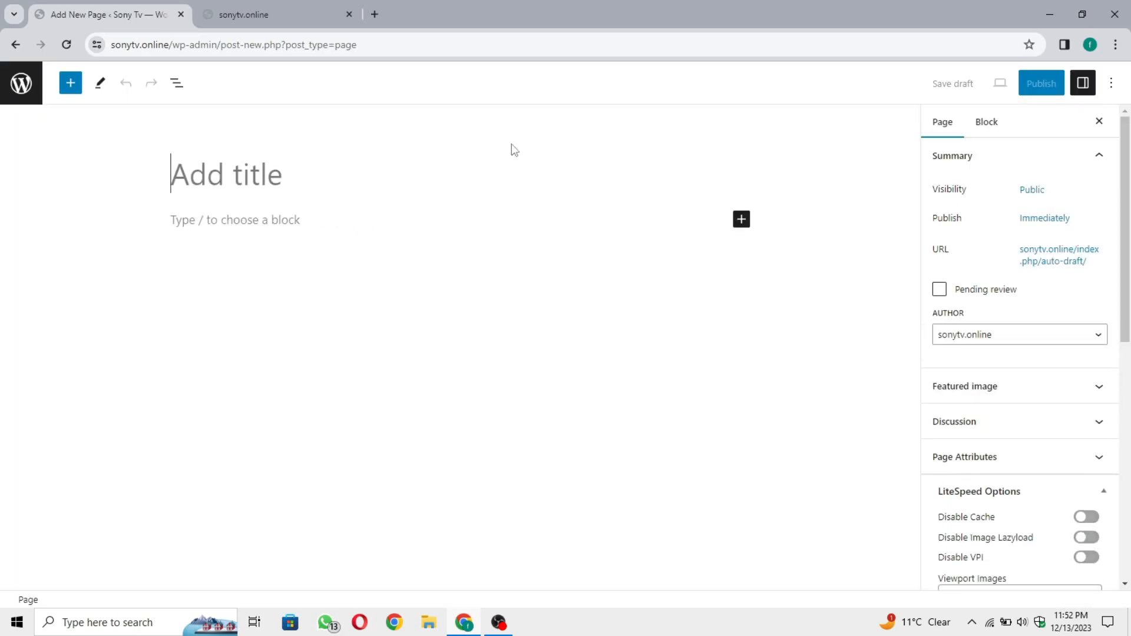
text(About u)
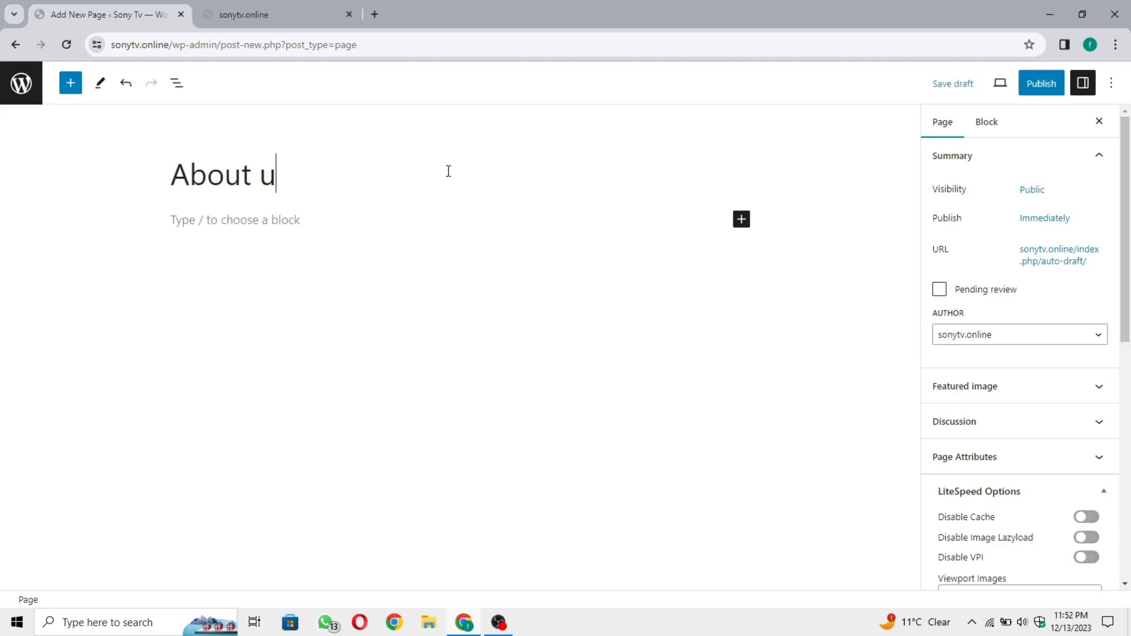
key(BackSpace)
text(Us)
click(1033, 86)
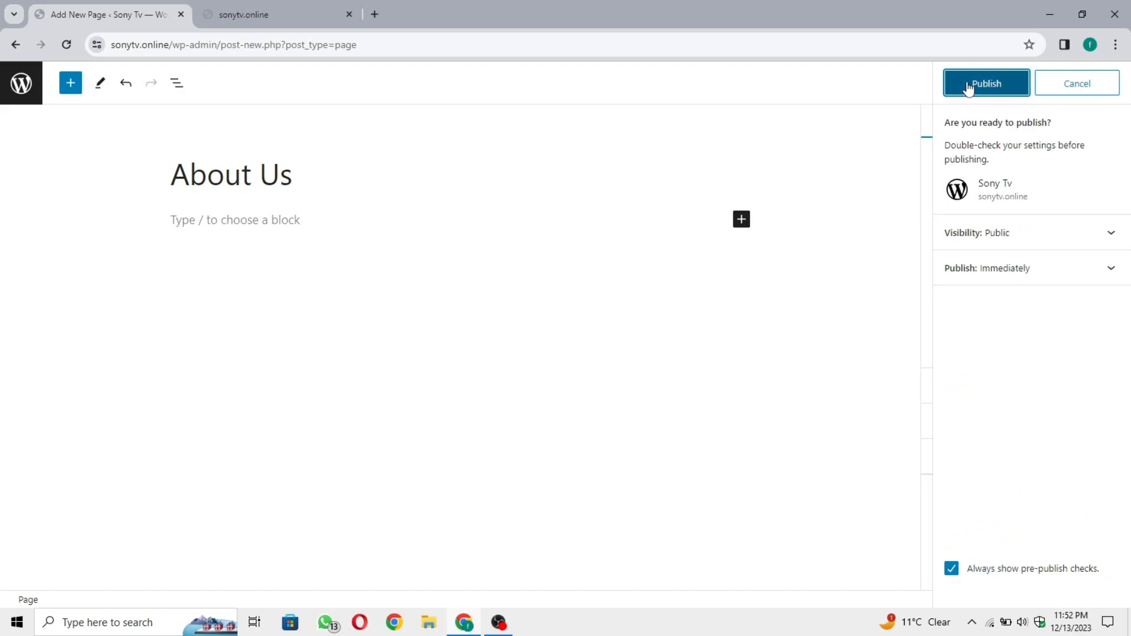
click(969, 88)
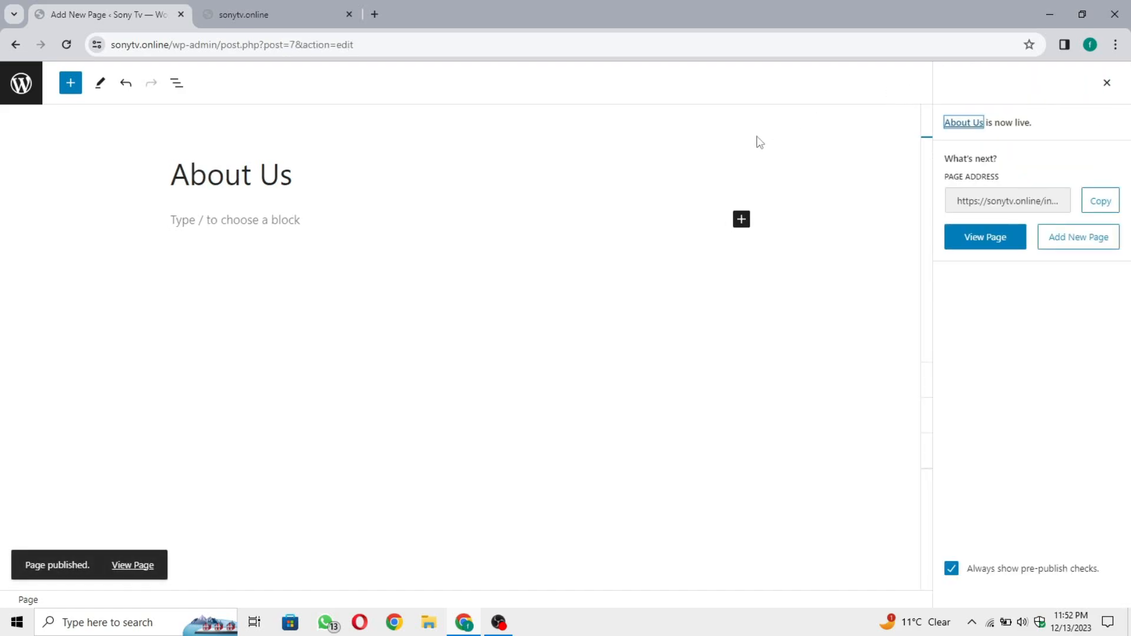
click(21, 83)
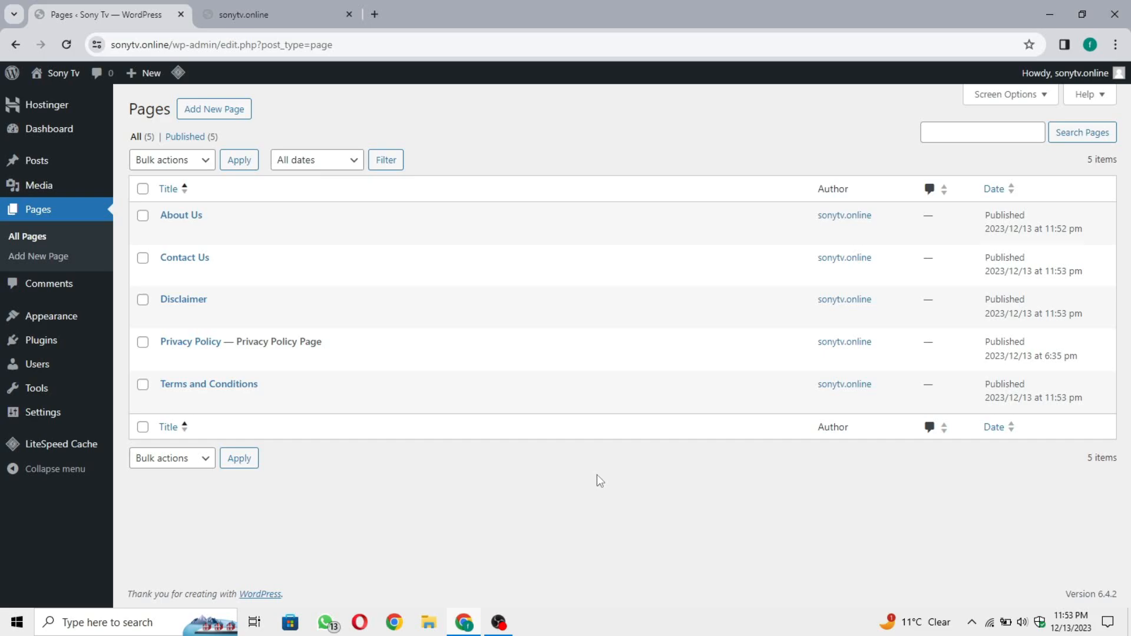
Look over the live site's home page down to its footer and open the list of installed plugins
click(277, 14)
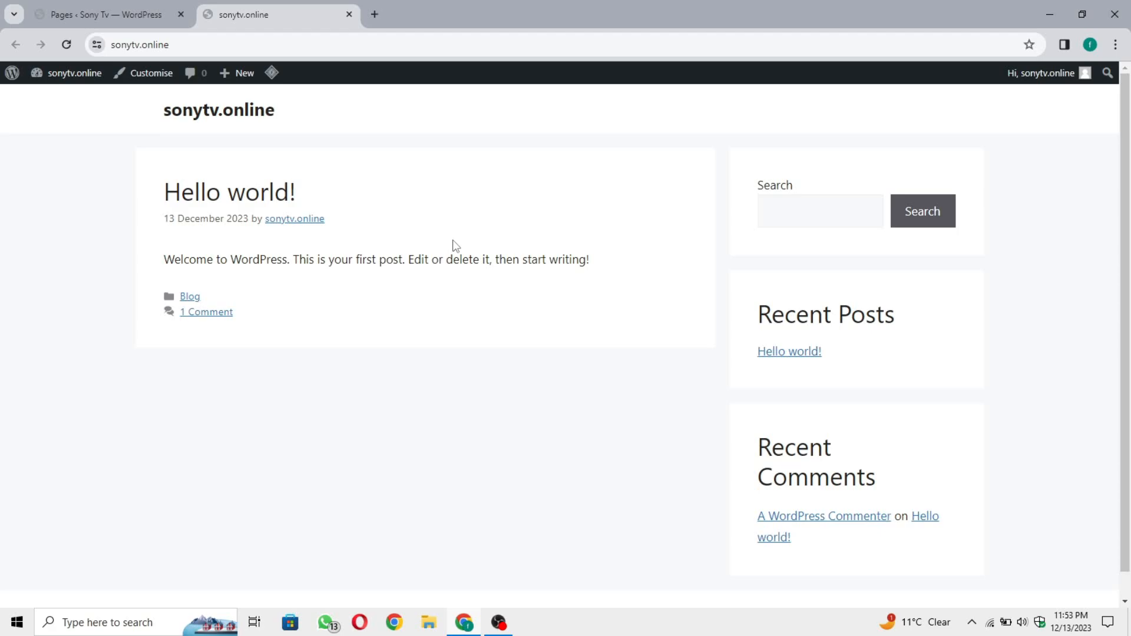
click(116, 15)
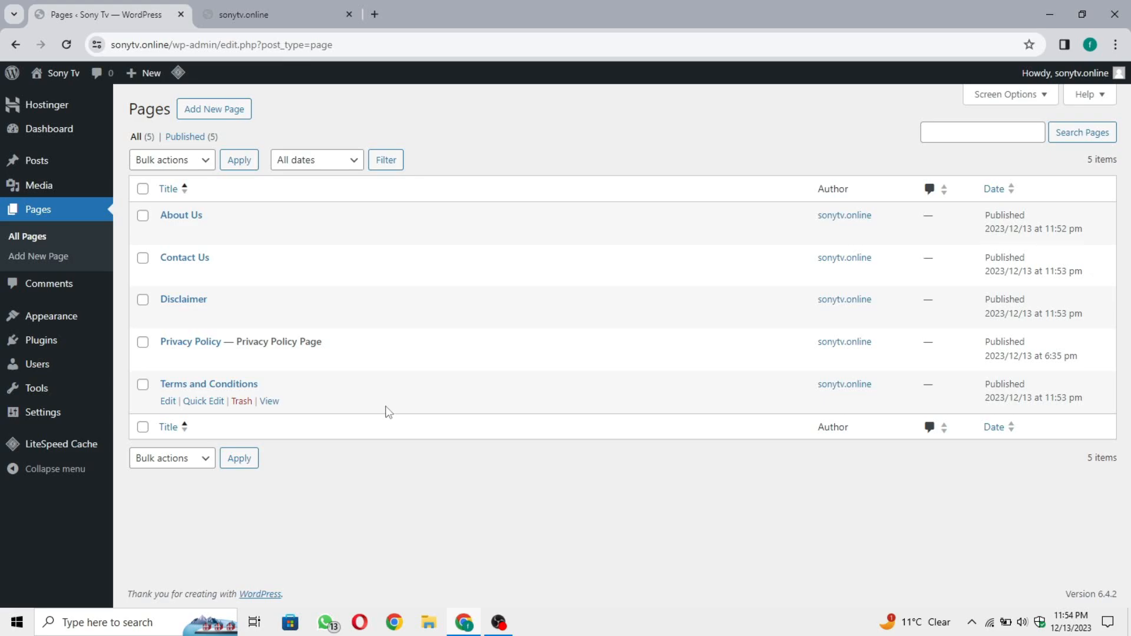
mouse_move(74, 317)
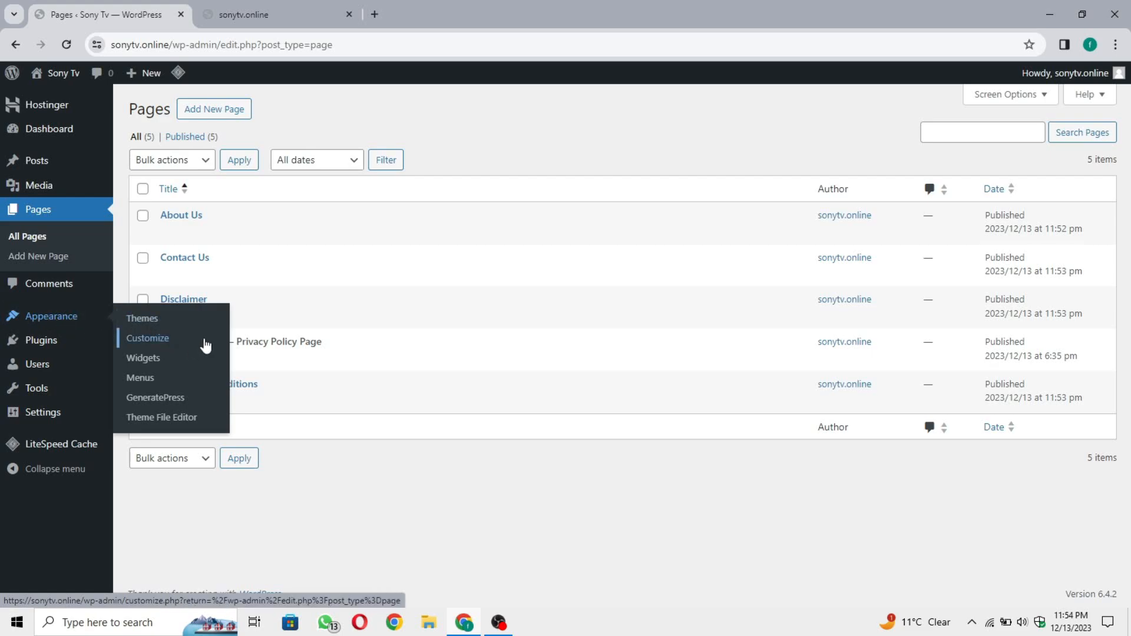
click(61, 347)
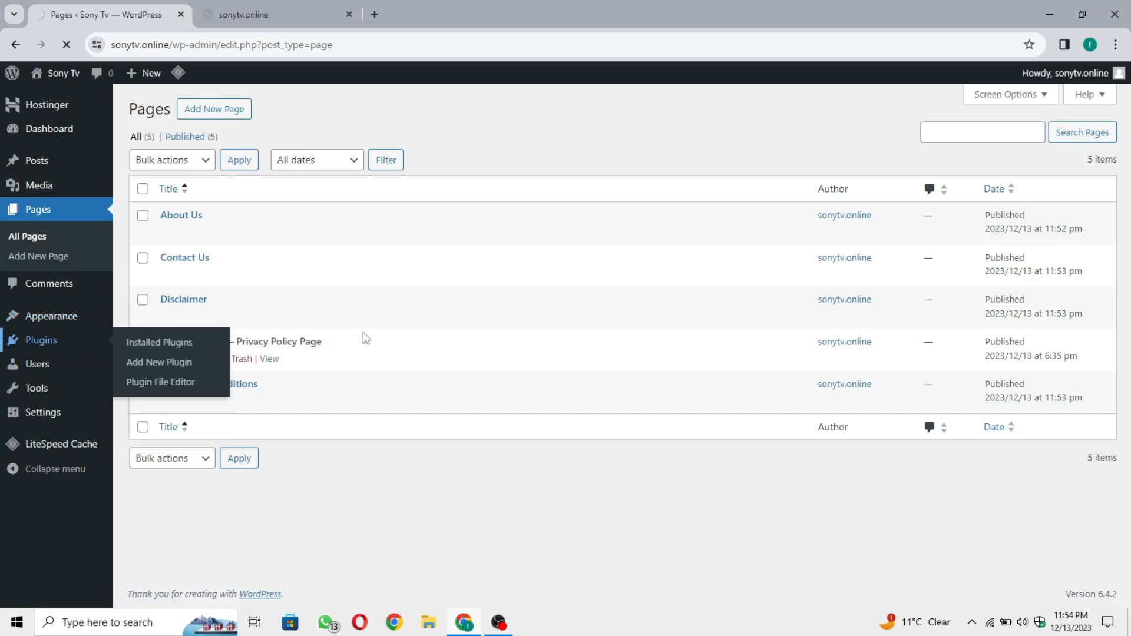
click(277, 5)
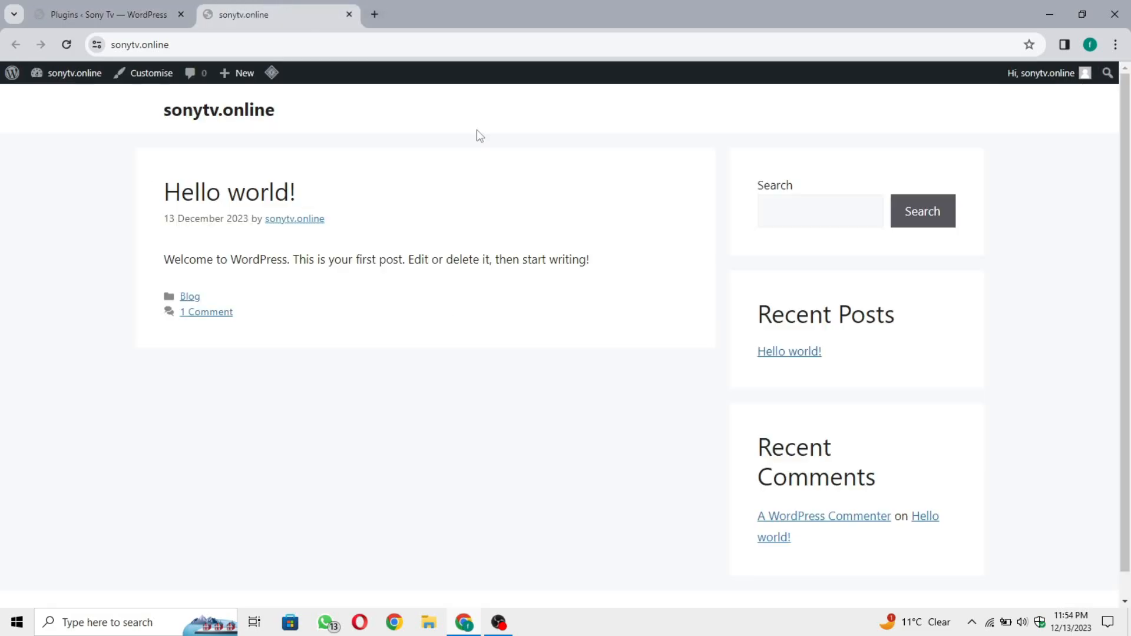
scroll(455, 307, down, 1)
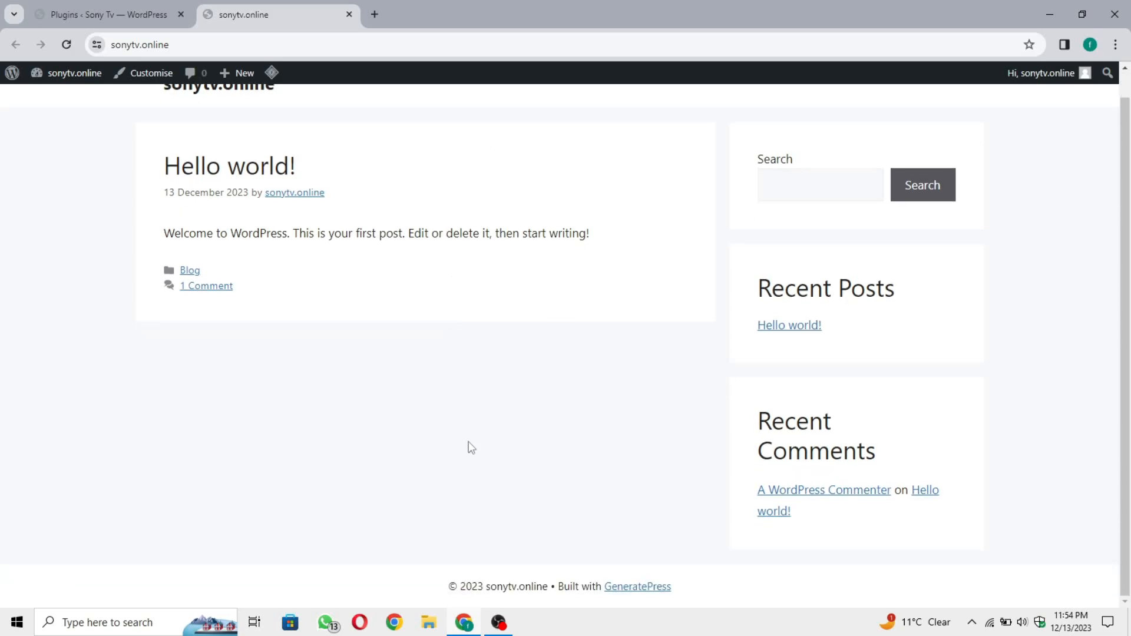
Add a new plugin by uploading gp-premium.zip, then install and activate it
click(148, 7)
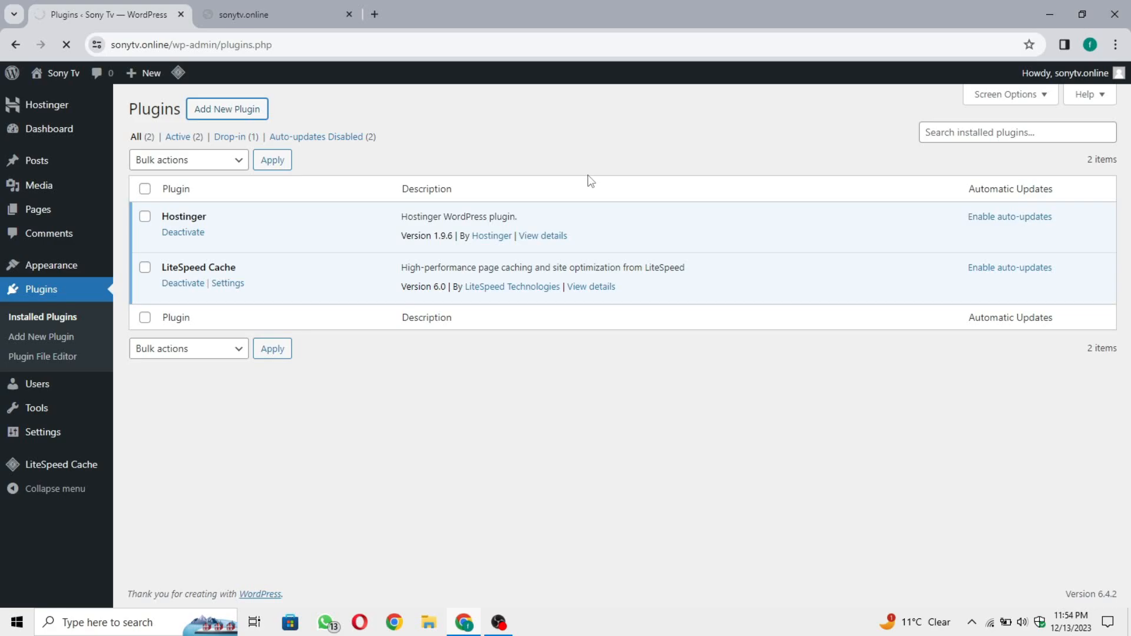
click(299, 7)
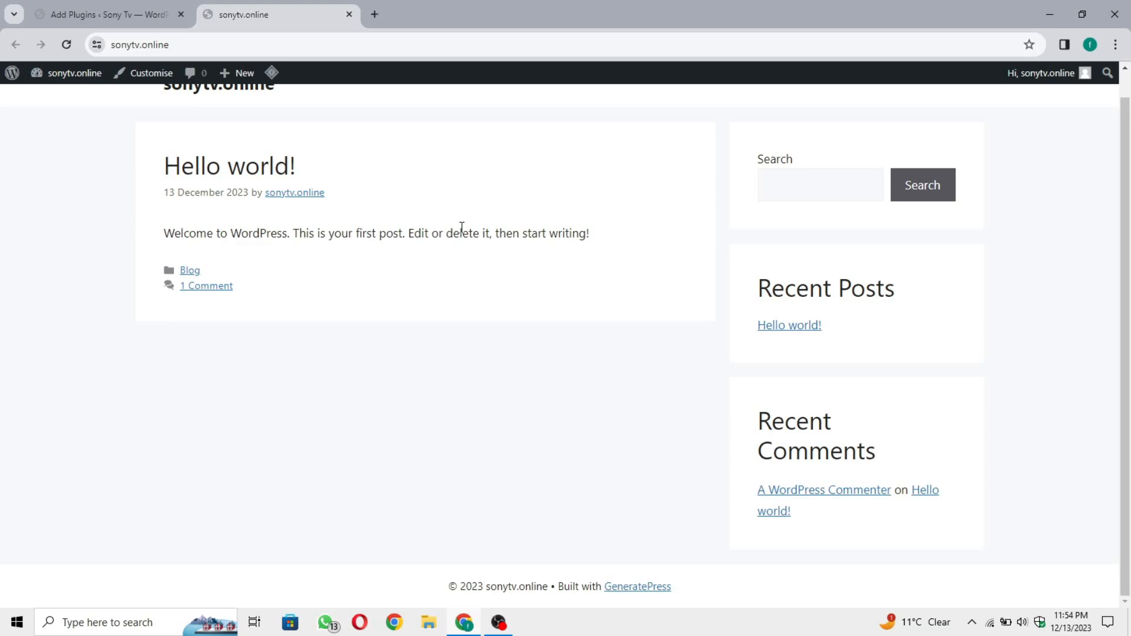
scroll(455, 356, up, 1)
key(ctrl+shift+Tab)
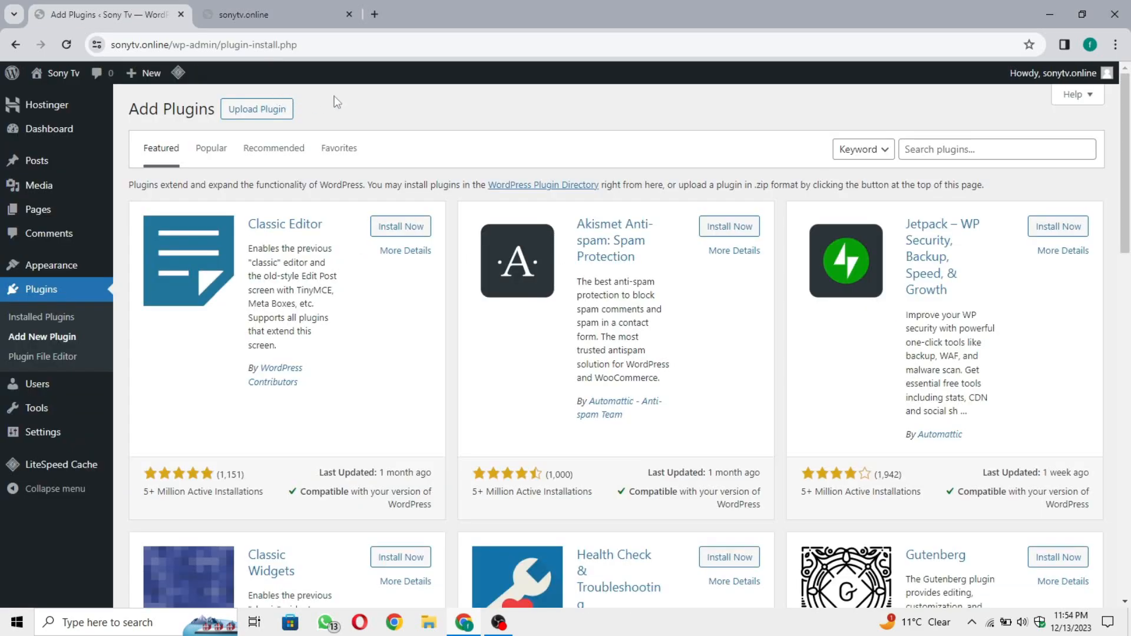
click(257, 109)
click(522, 236)
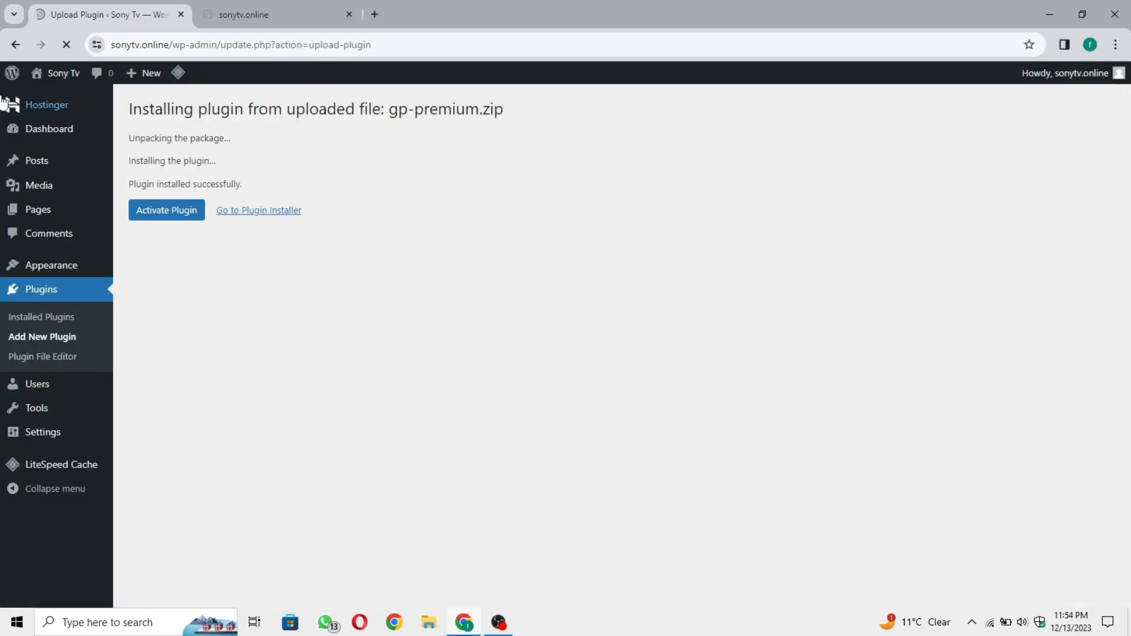
click(171, 213)
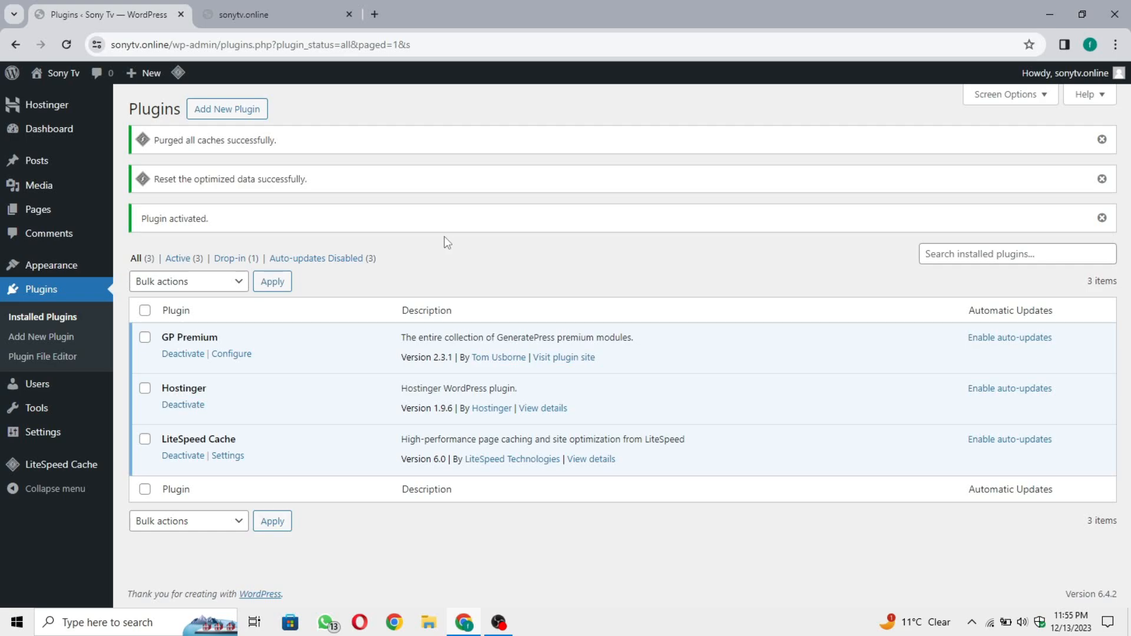
Open the WordPress dashboard, then reload the live home page and check it down to the footer
click(77, 131)
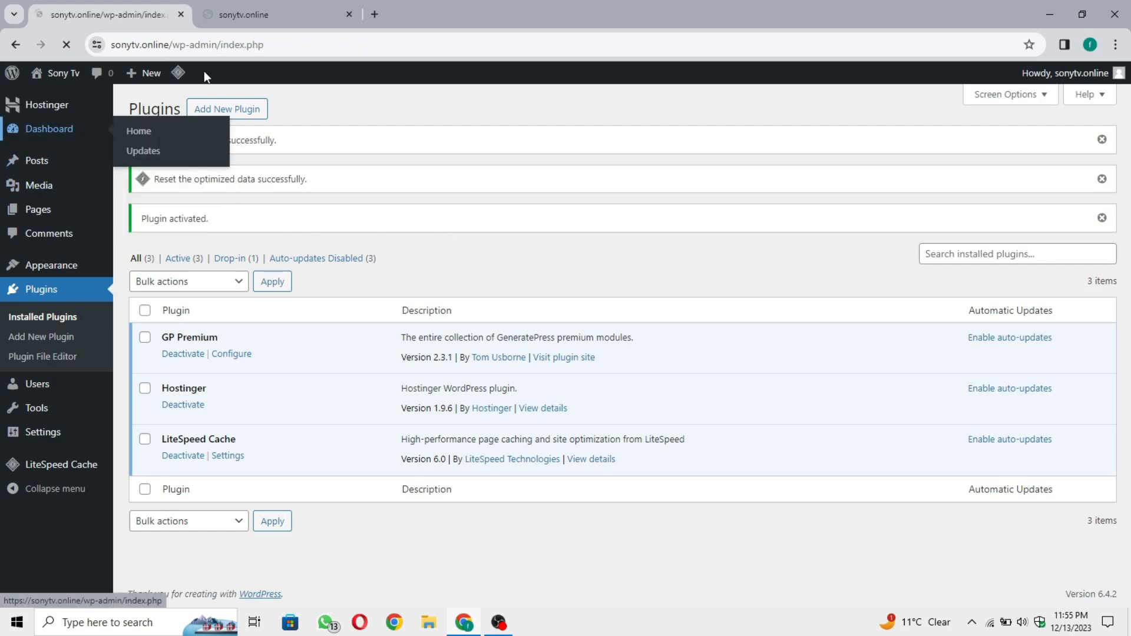
click(243, 14)
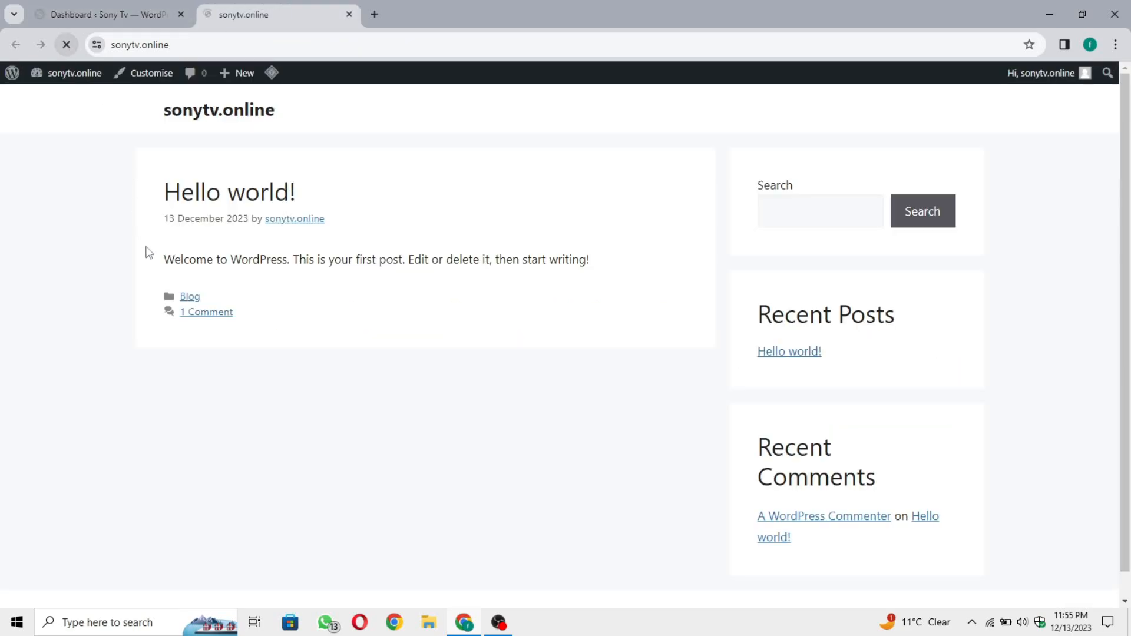
scroll(147, 411, down, 2)
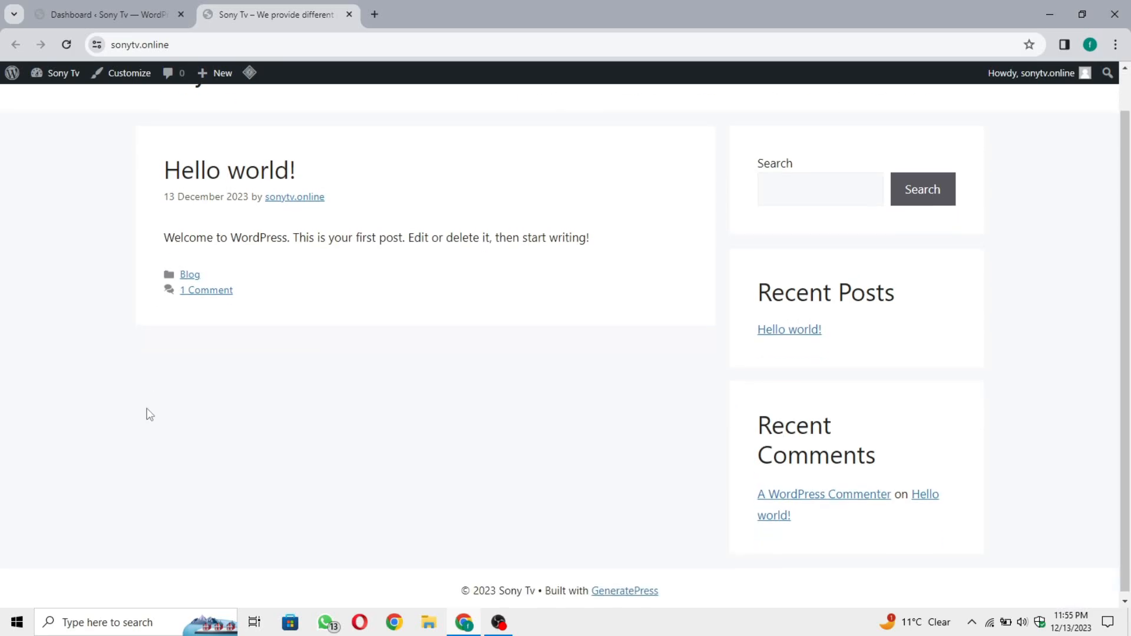
click(165, 17)
click(289, 16)
click(112, 15)
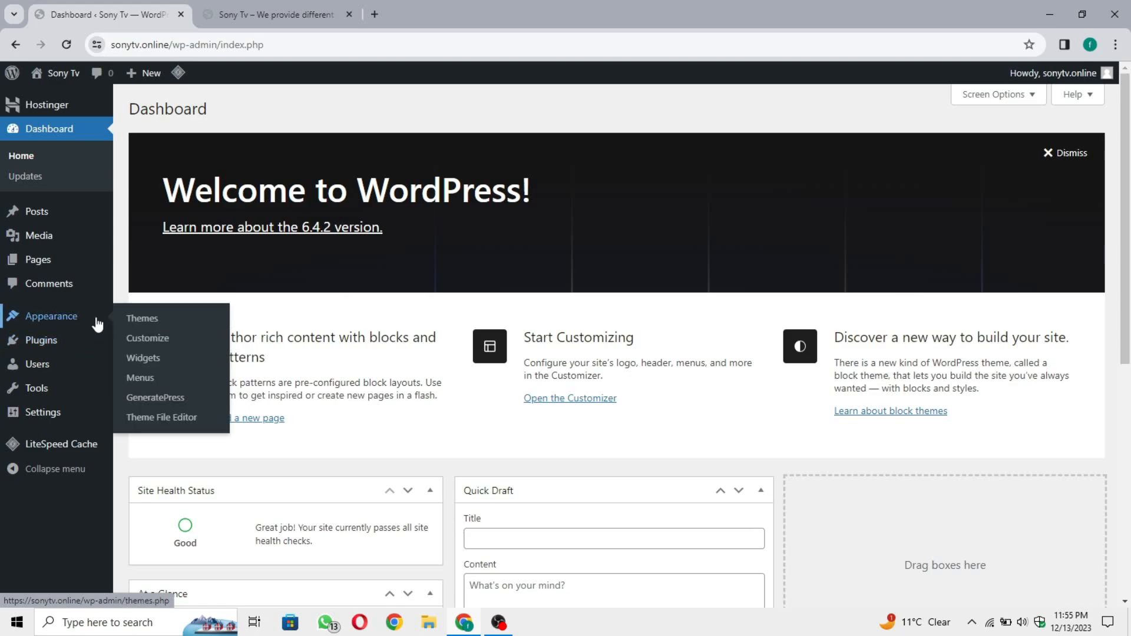
Activate the GeneratePress modules, including Backgrounds, Blog, Copyright, Disable Elements, Elements and Site Library, and reload the options page to review them
click(185, 398)
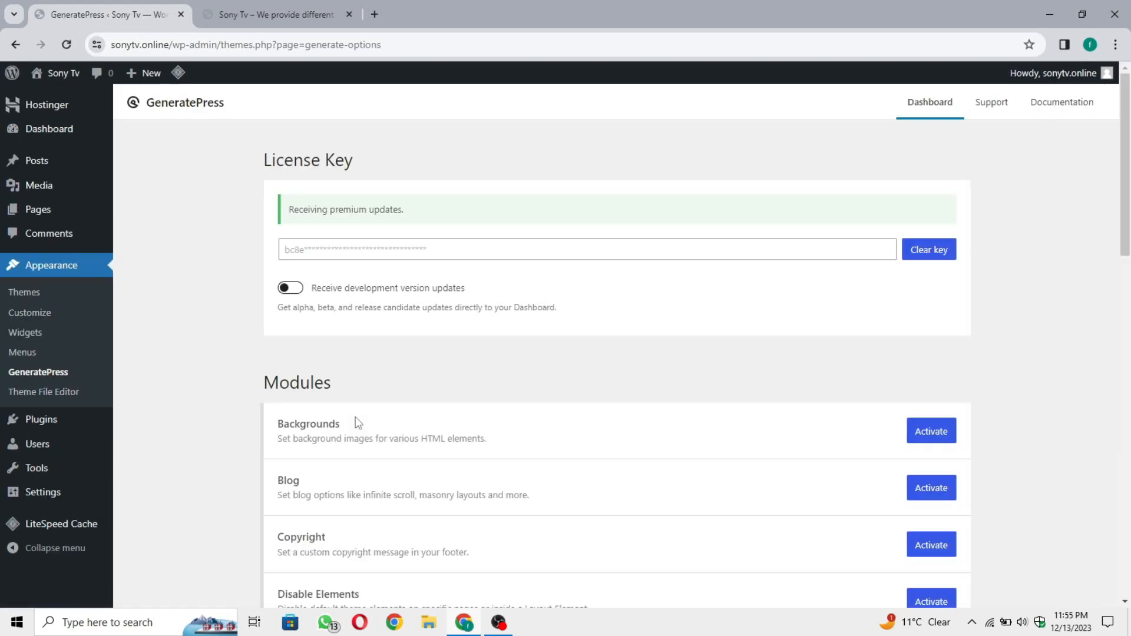
scroll(347, 386, down, 4)
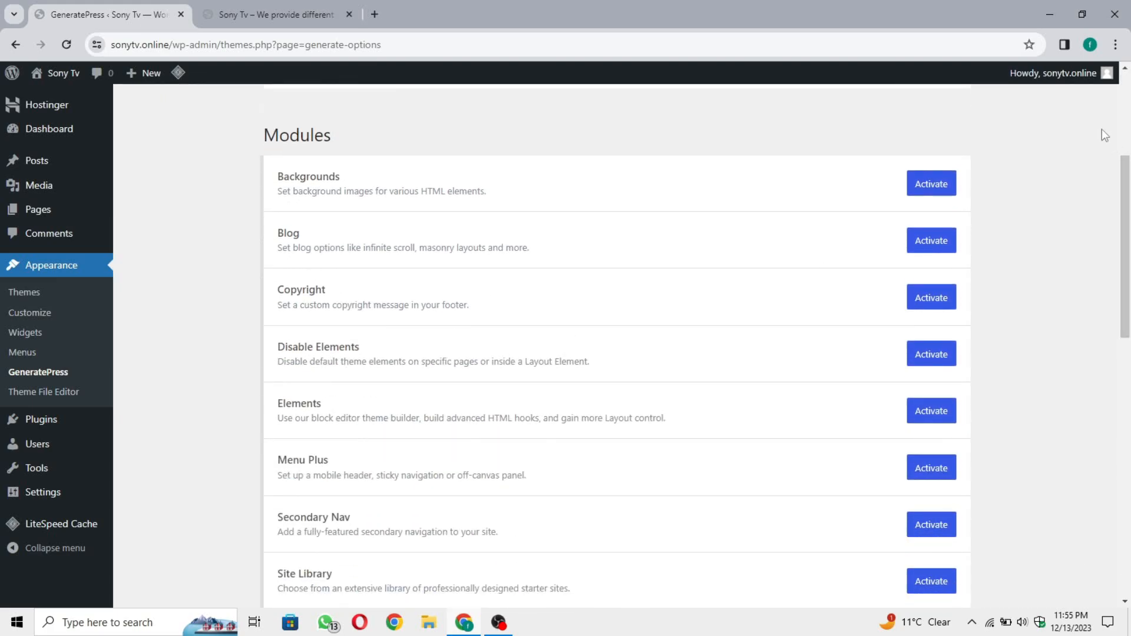
click(931, 183)
click(930, 241)
click(932, 297)
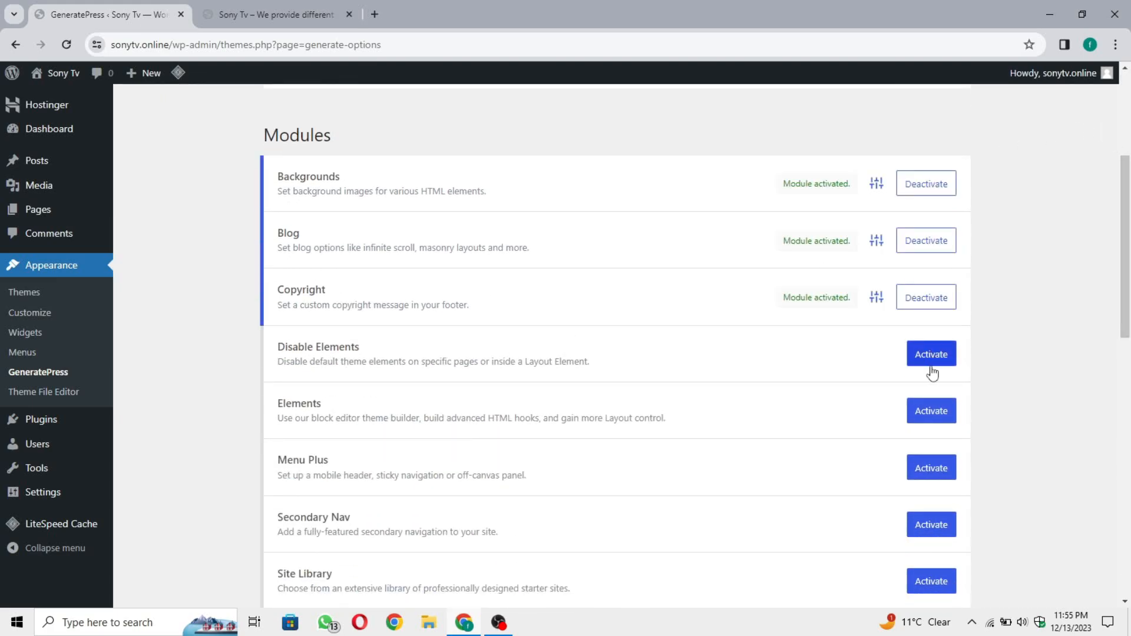
click(931, 360)
scroll(945, 427, down, 10)
scroll(495, 227, up, 15)
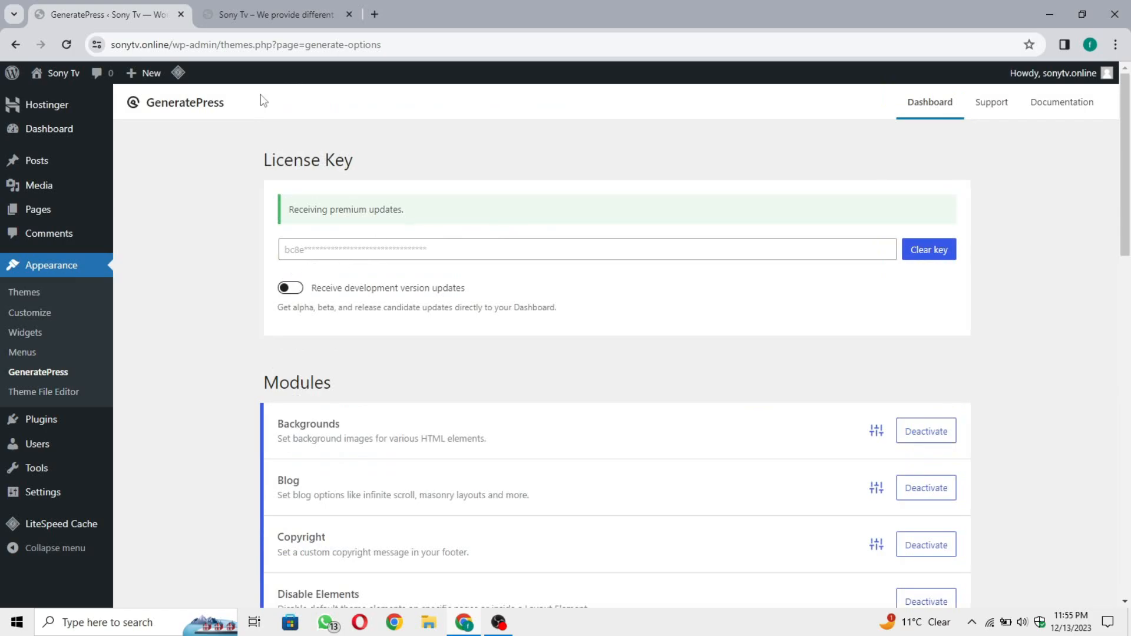
click(69, 43)
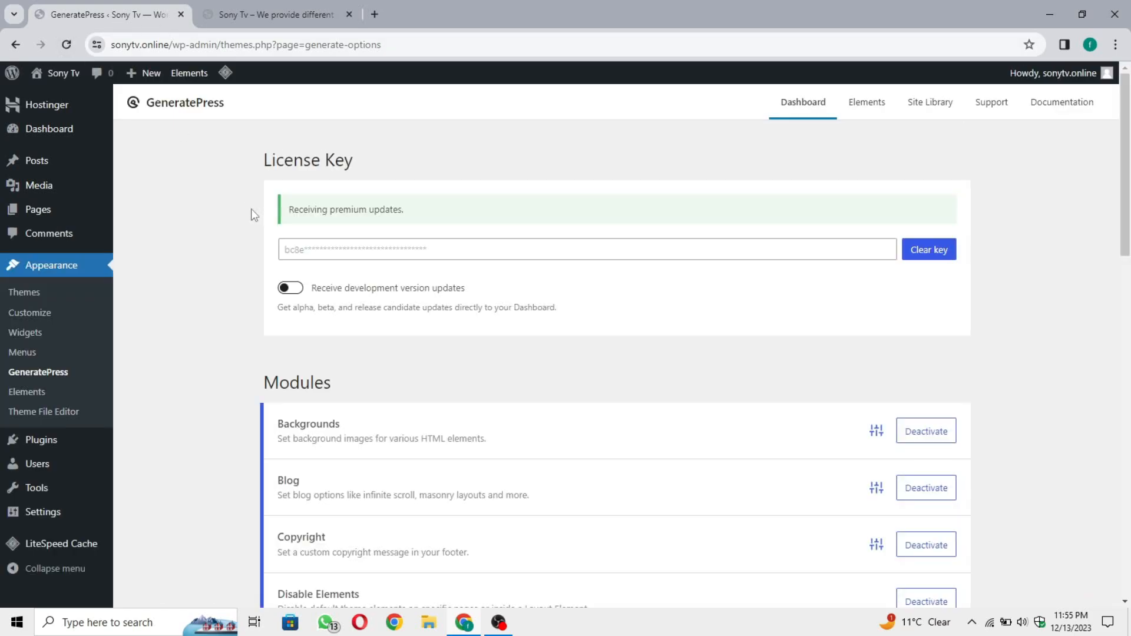
scroll(252, 213, down, 9)
scroll(252, 213, up, 8)
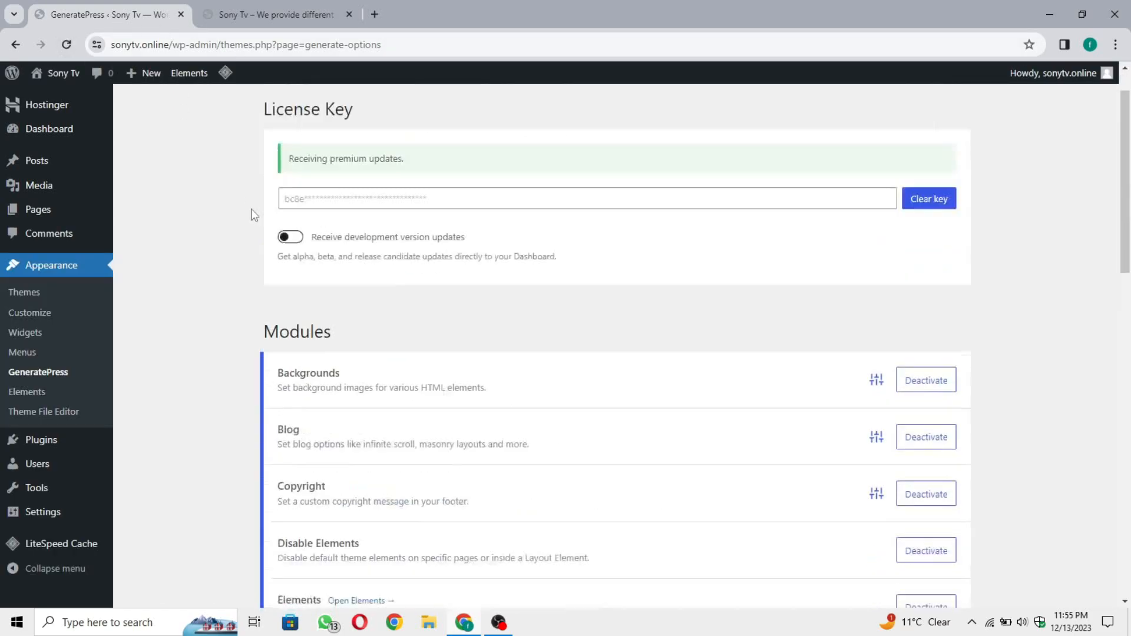
scroll(251, 209, up, 1)
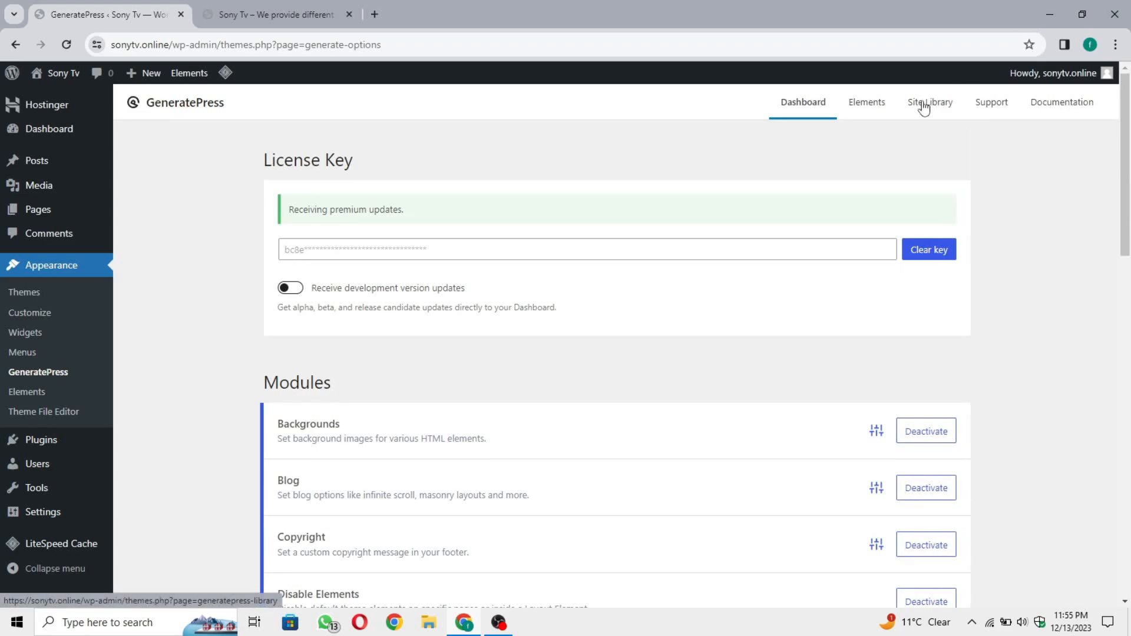
Browse the GeneratePress Site Library and preview the Info starter site through to its footer
click(924, 106)
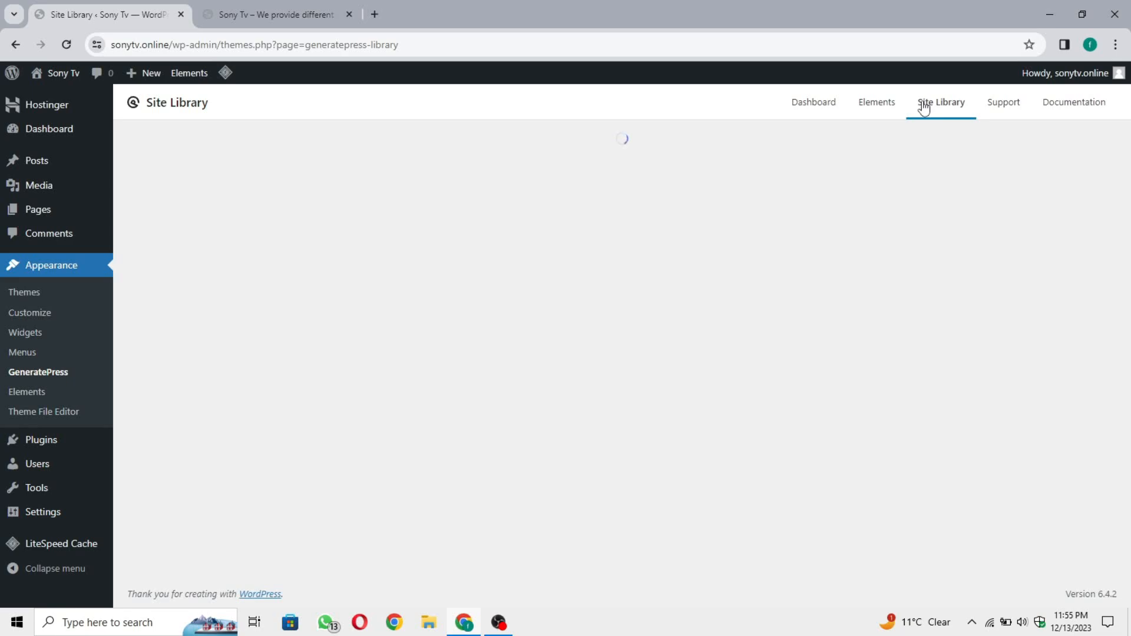
scroll(831, 277, down, 12)
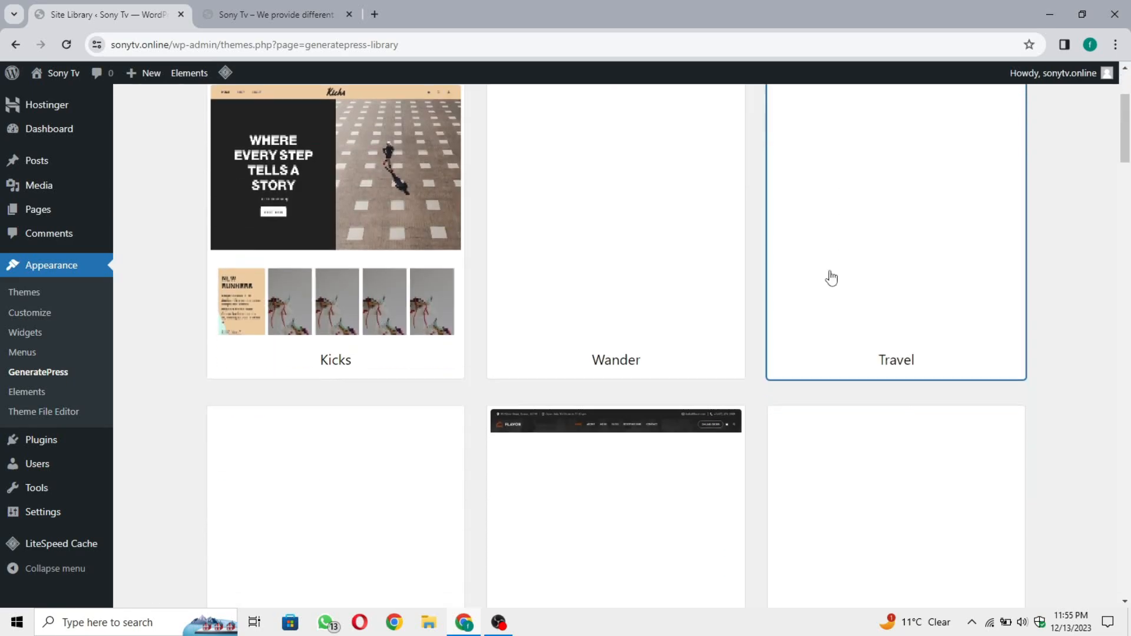
scroll(831, 277, up, 3)
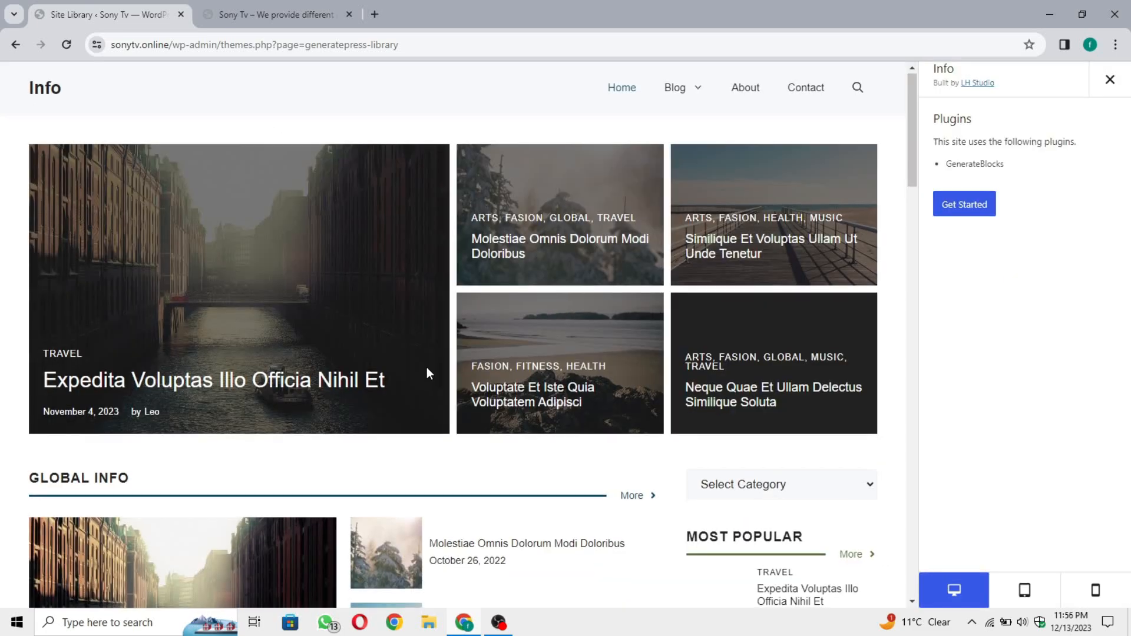
scroll(427, 368, down, 20)
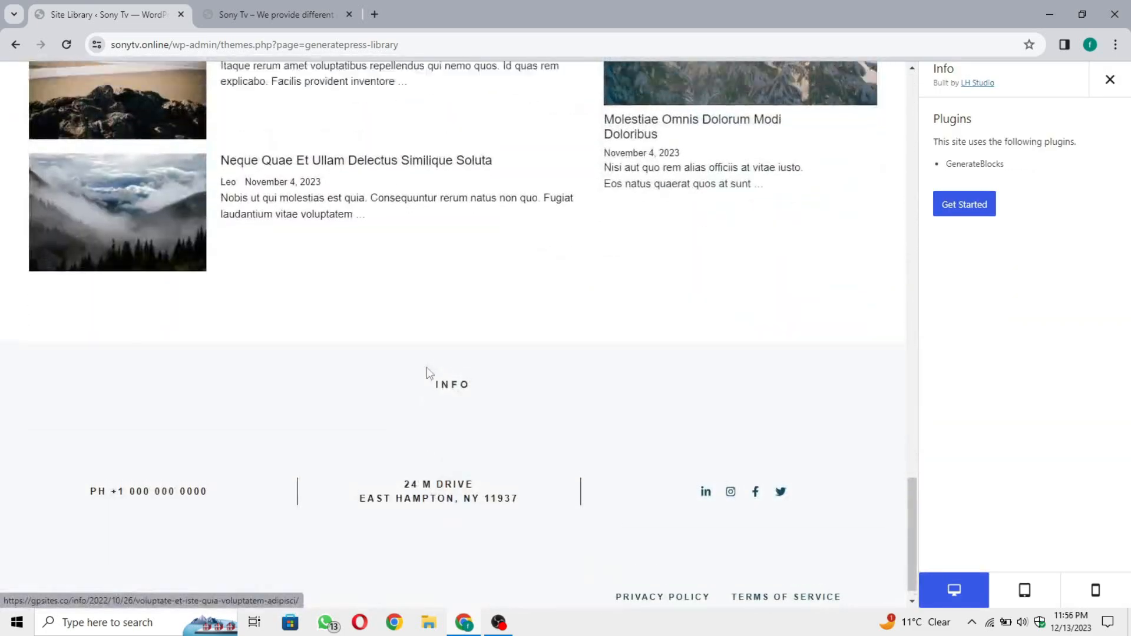
scroll(427, 368, up, 20)
Import the Info starter site with both theme options and demo content enabled, accepting the import confirmation
click(987, 202)
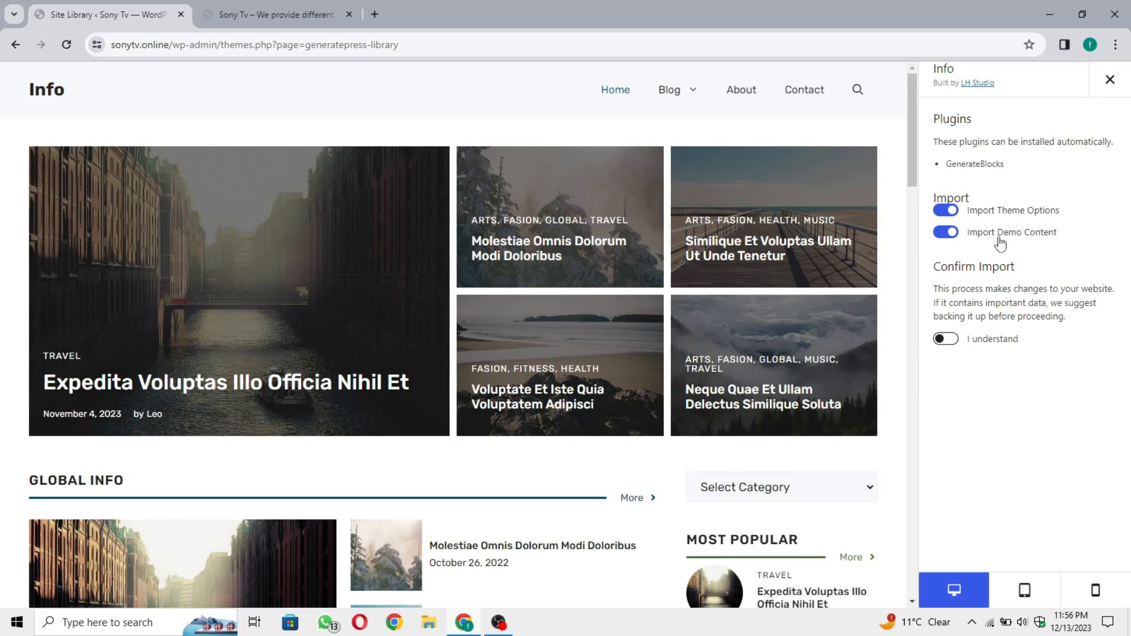
click(944, 233)
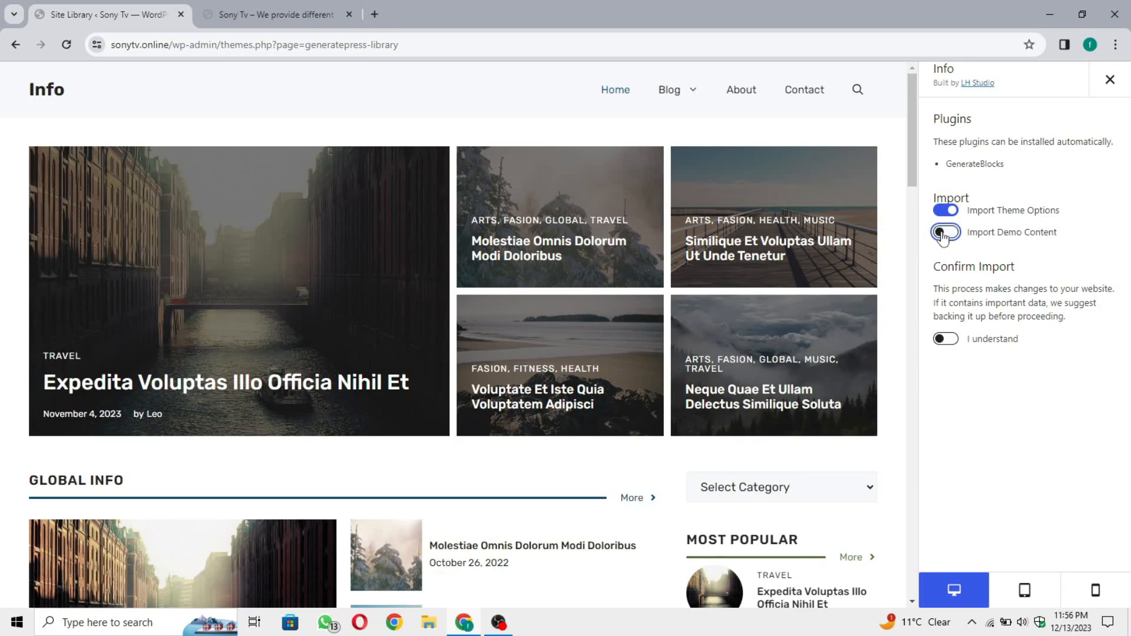
click(942, 340)
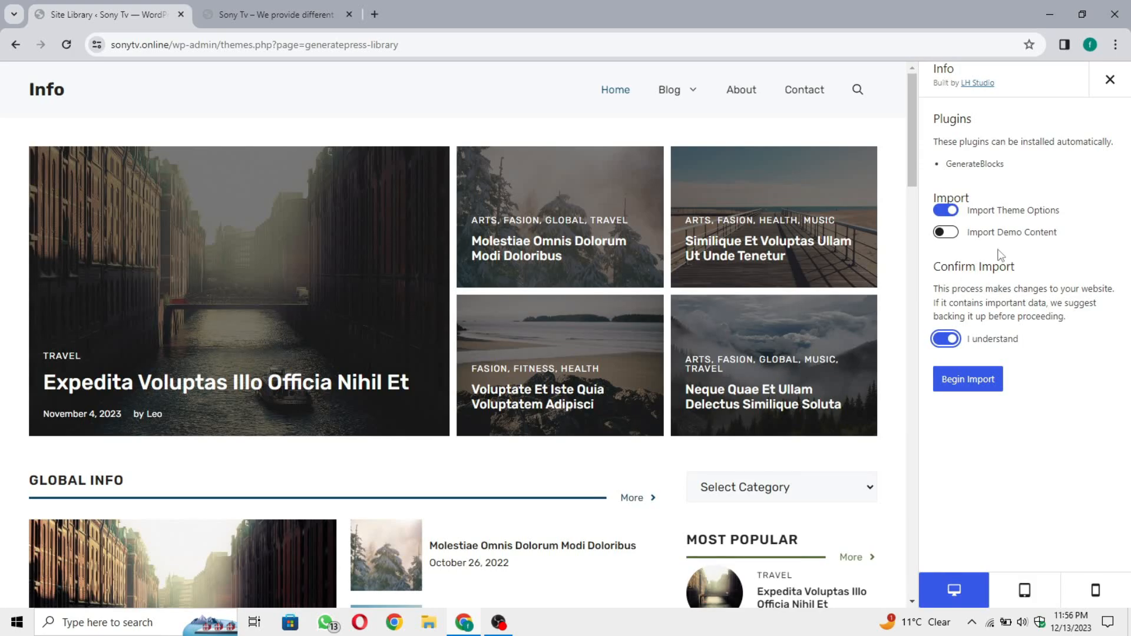
click(945, 232)
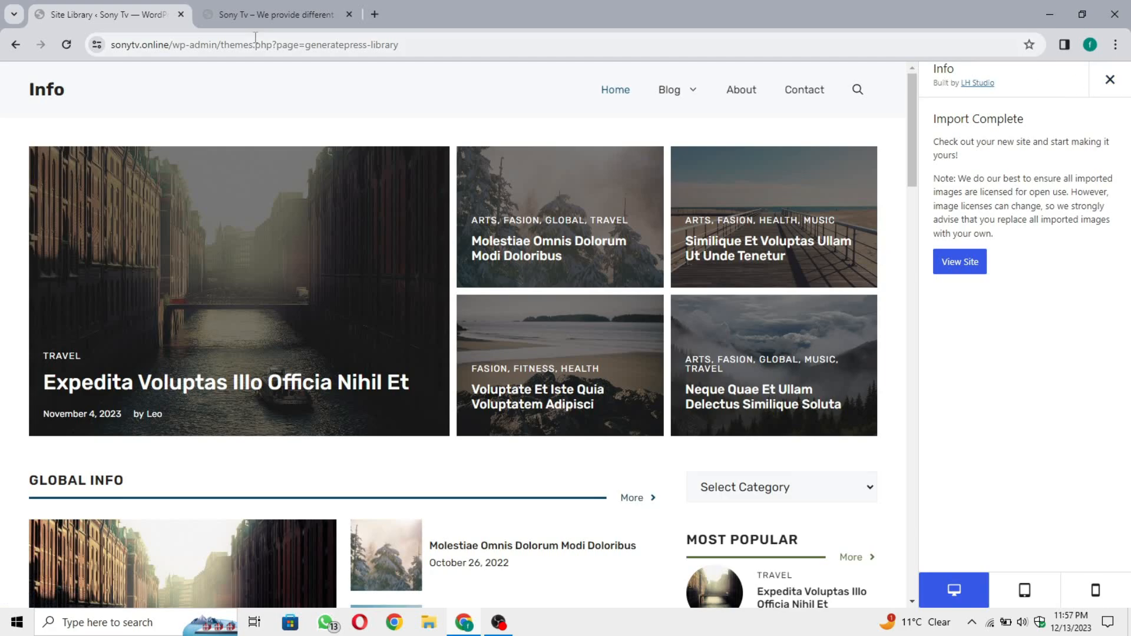
Reload the live home page and examine the imported layout, navigation menu, posts and sidebar
click(264, 2)
click(66, 44)
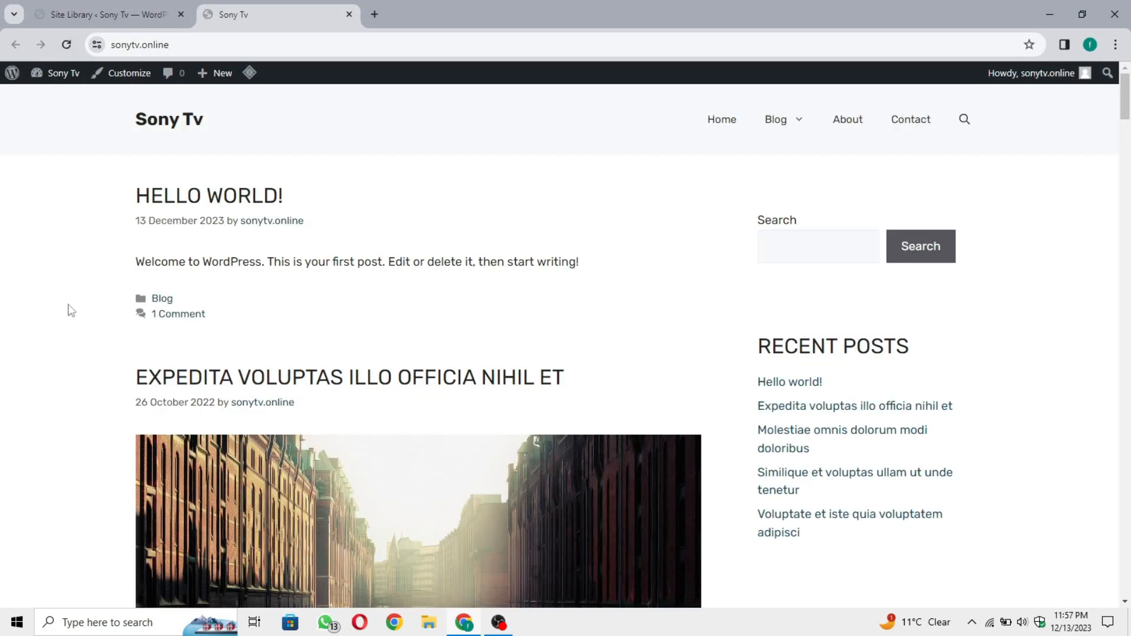
scroll(70, 309, down, 6)
scroll(71, 310, down, 20)
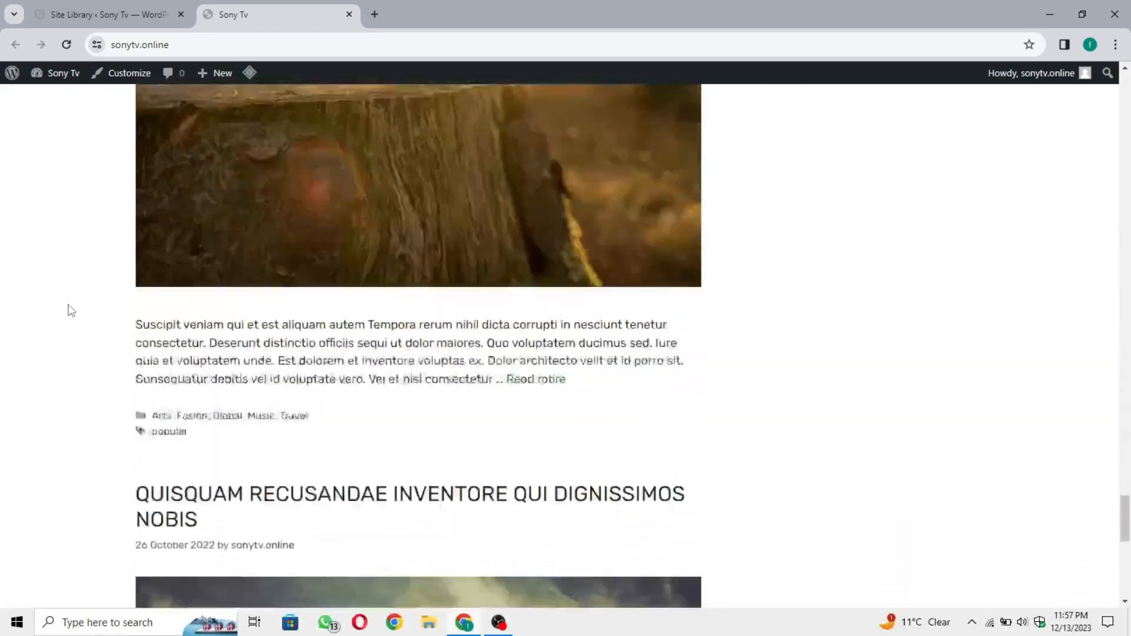
scroll(70, 309, up, 20)
mouse_move(788, 125)
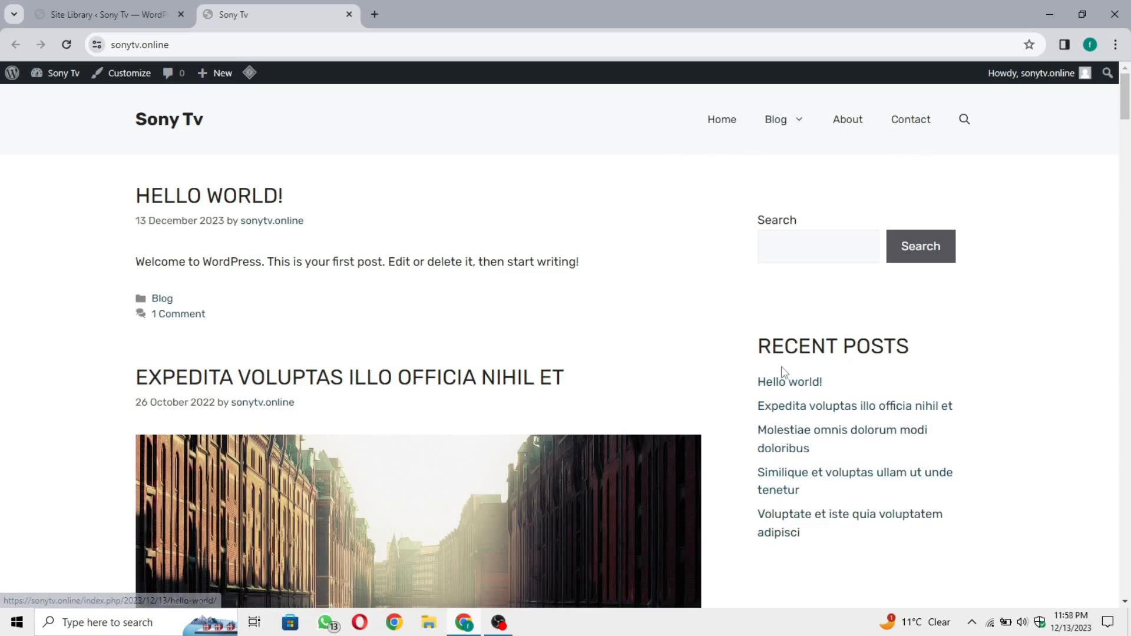
scroll(748, 400, down, 1)
scroll(748, 400, down, 20)
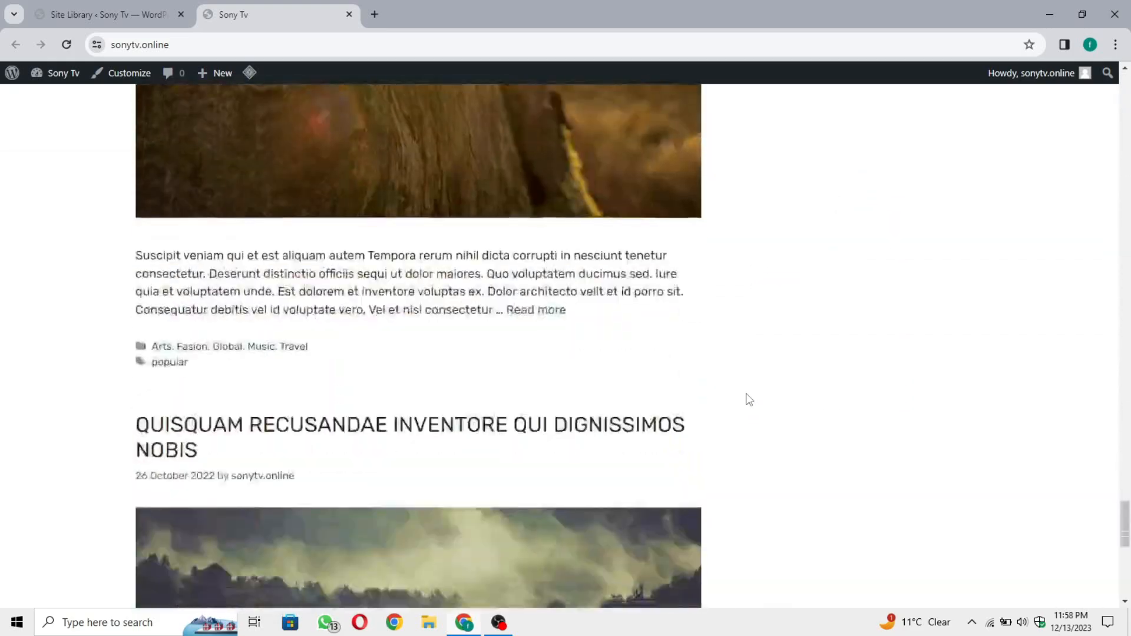
scroll(748, 400, up, 20)
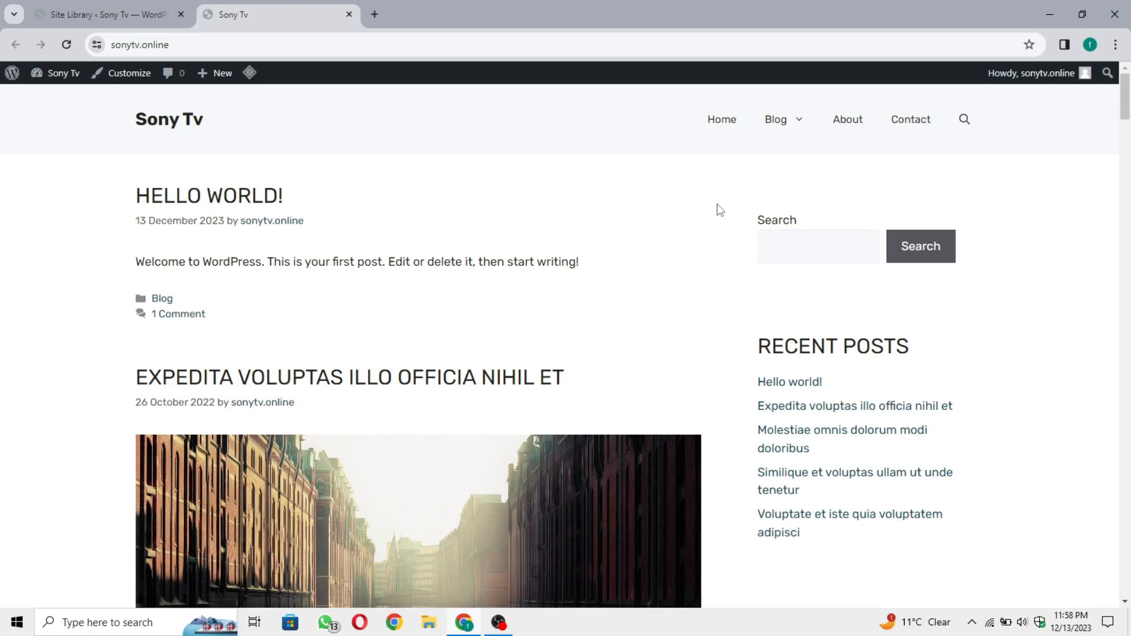
Close the finished Info site import in the Site Library and open the theme customizer for the site
click(107, 17)
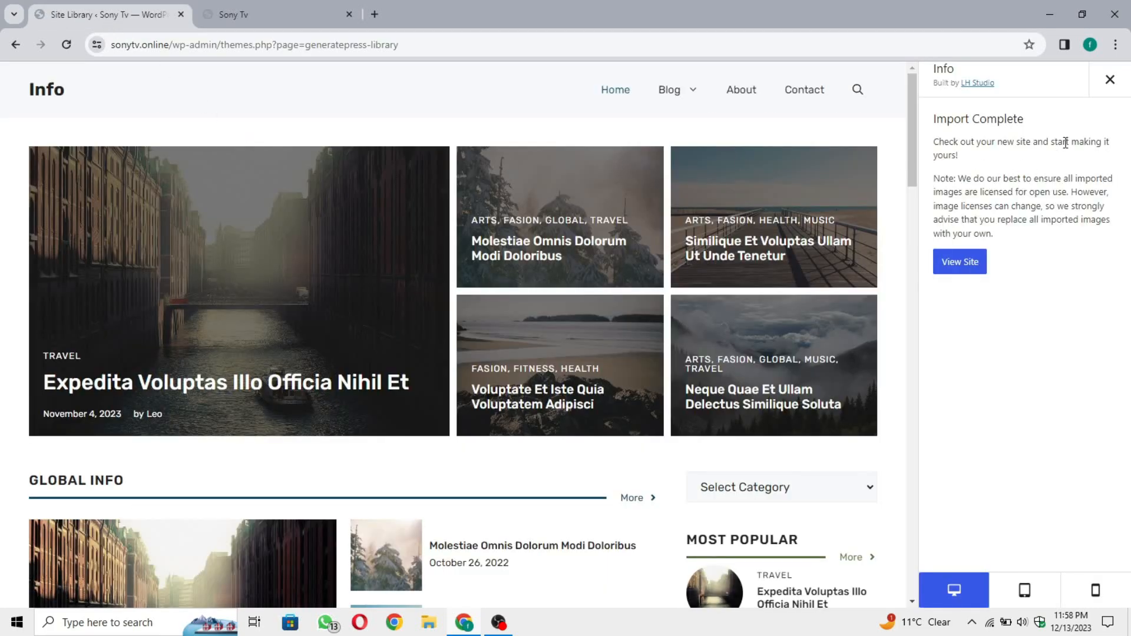
click(1110, 80)
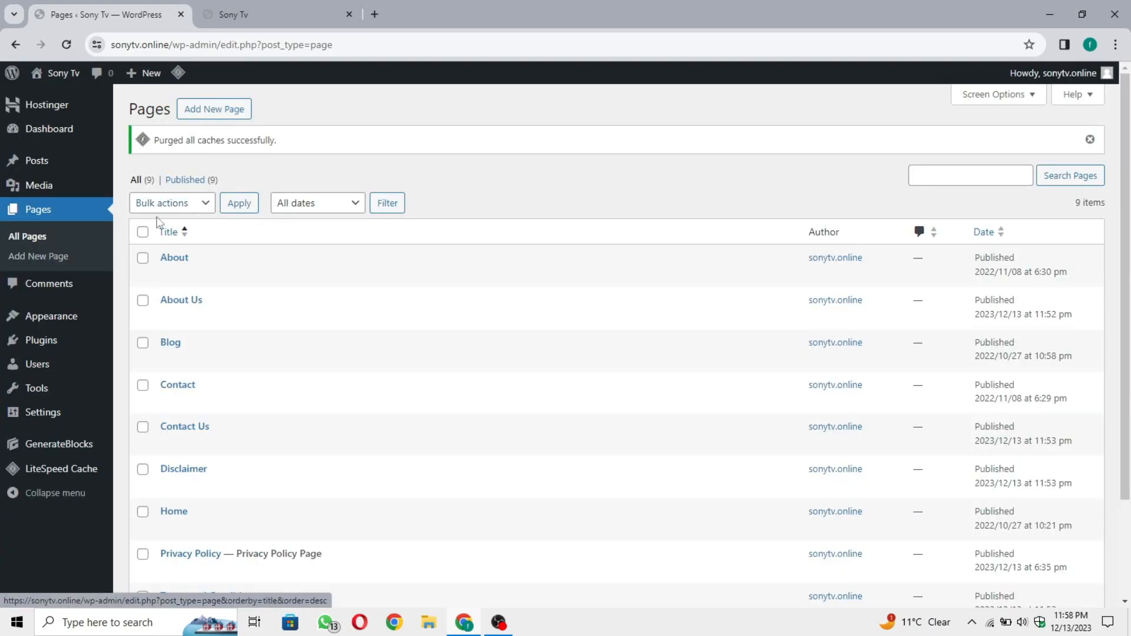
mouse_move(64, 329)
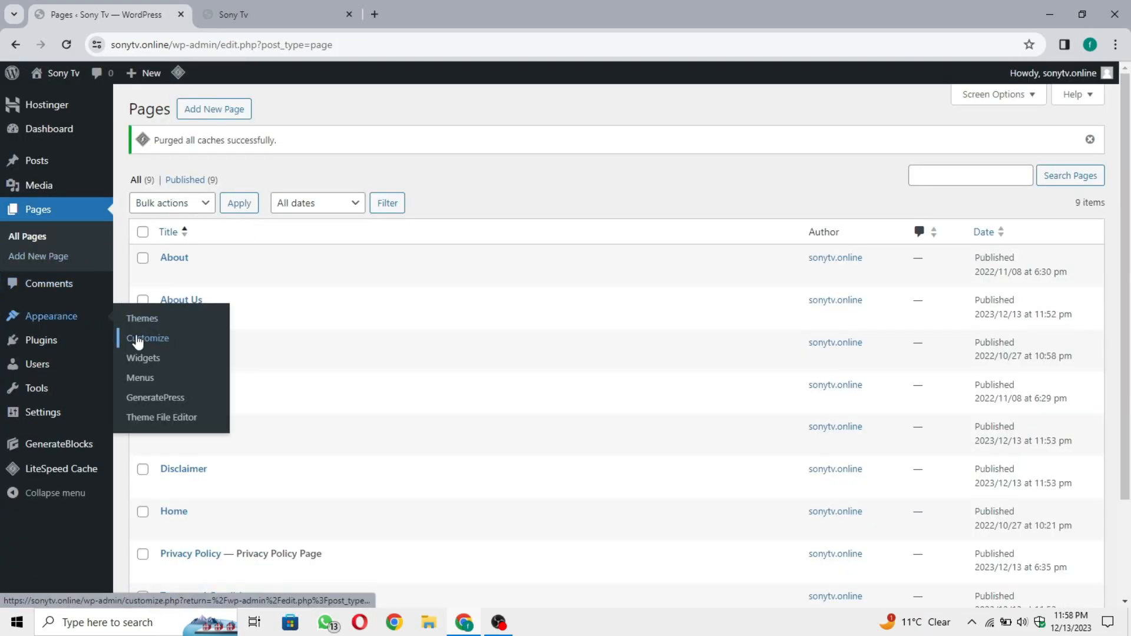
click(188, 346)
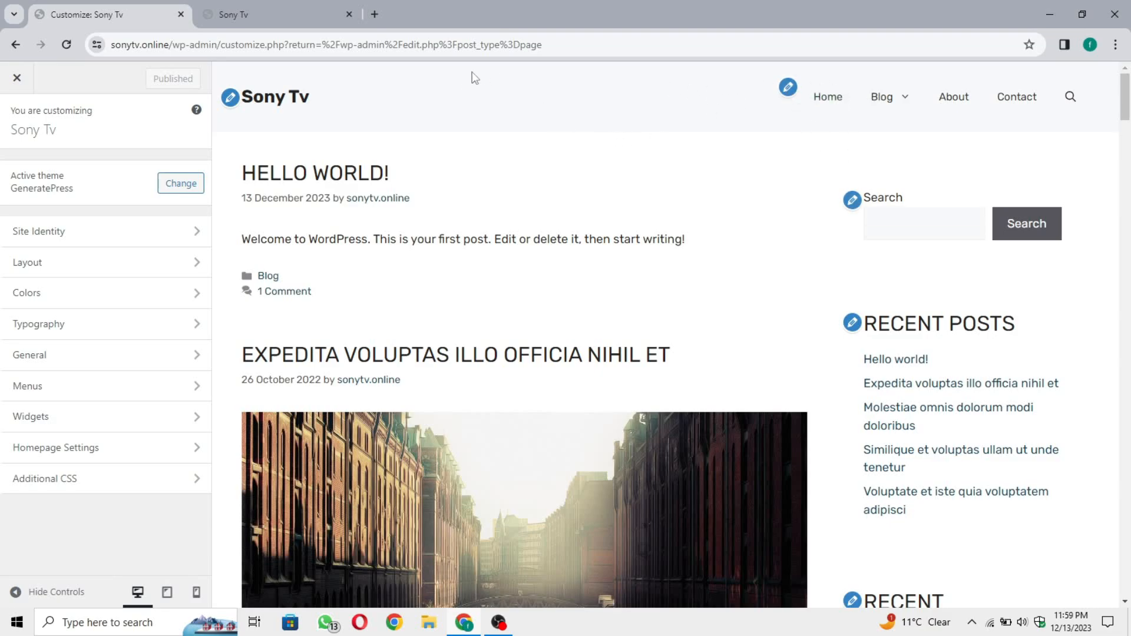
Examine the home page preview in the customizer, from the header and sidebar through the posts to the footer
scroll(794, 301, down, 5)
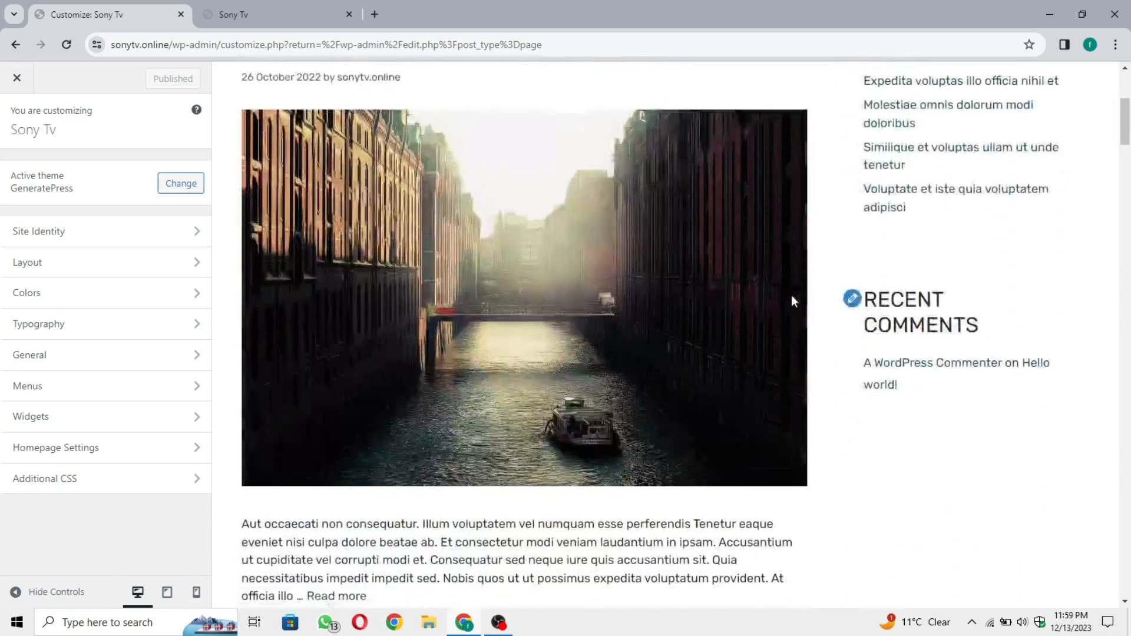
scroll(794, 301, up, 5)
scroll(794, 301, down, 15)
scroll(794, 302, down, 5)
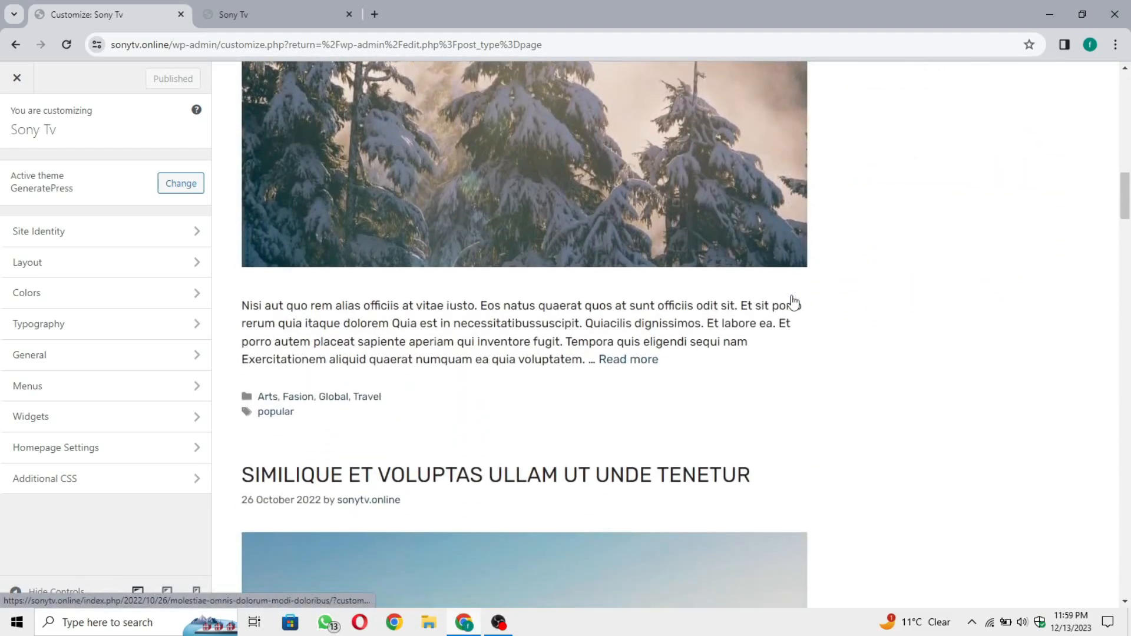
scroll(794, 303, up, 15)
scroll(794, 301, down, 4)
scroll(790, 295, down, 20)
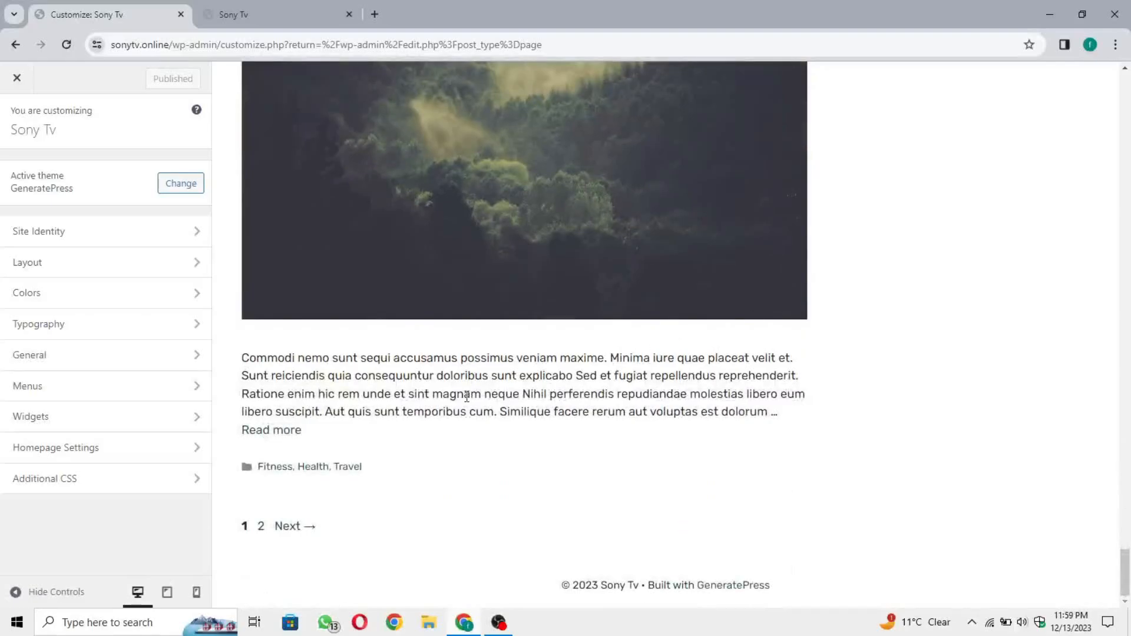
scroll(540, 548, up, 20)
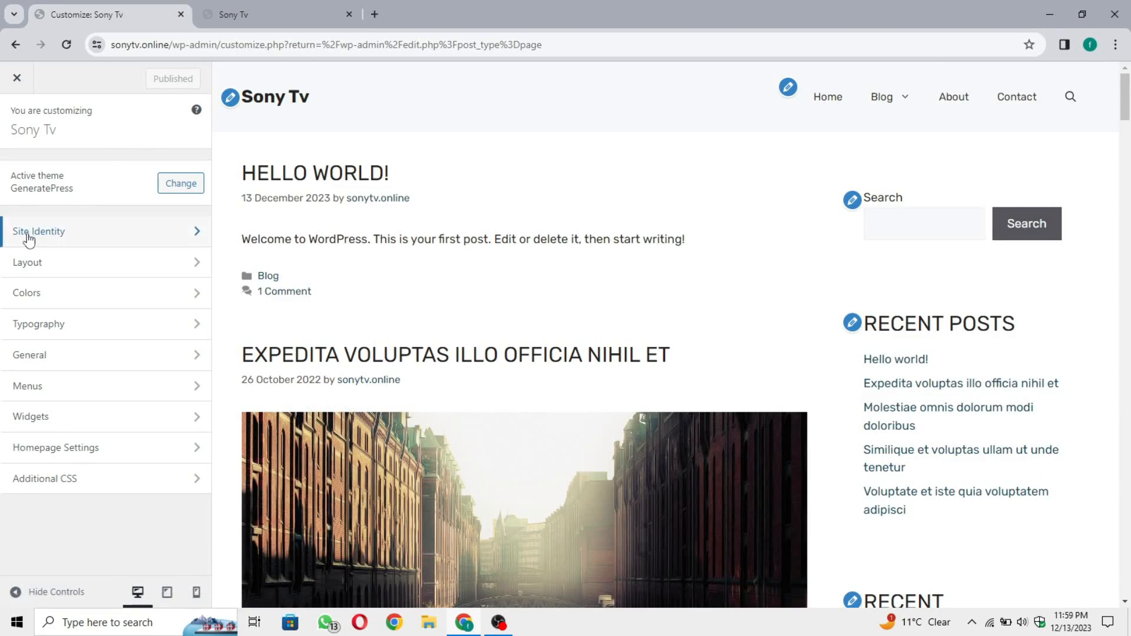
Open the Site Identity settings and examine the site title field
click(81, 238)
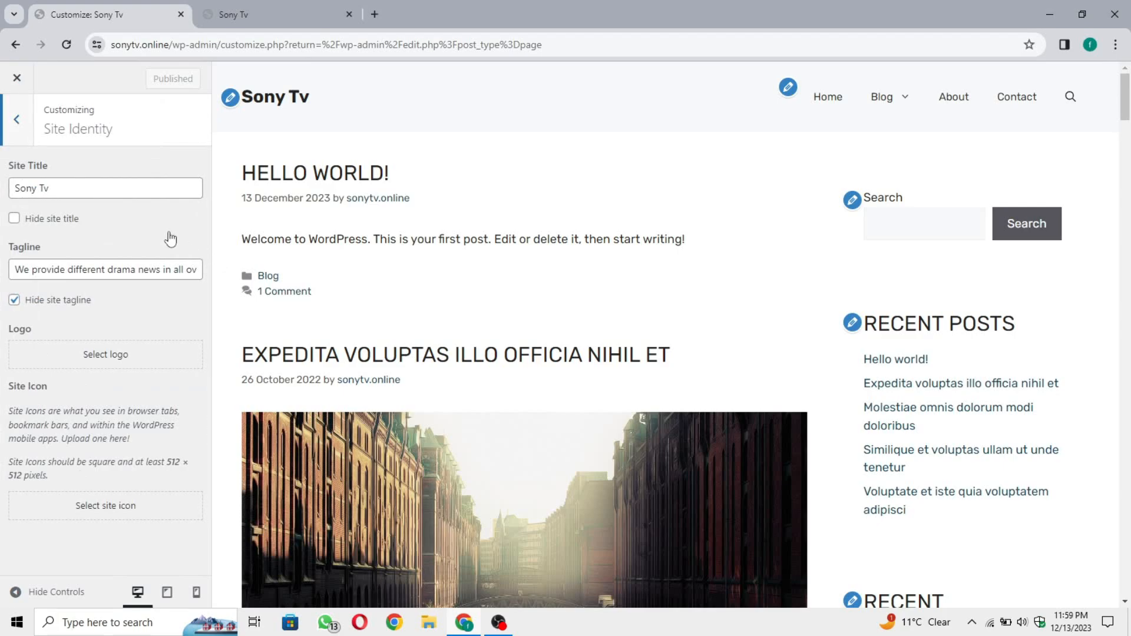
click(32, 187)
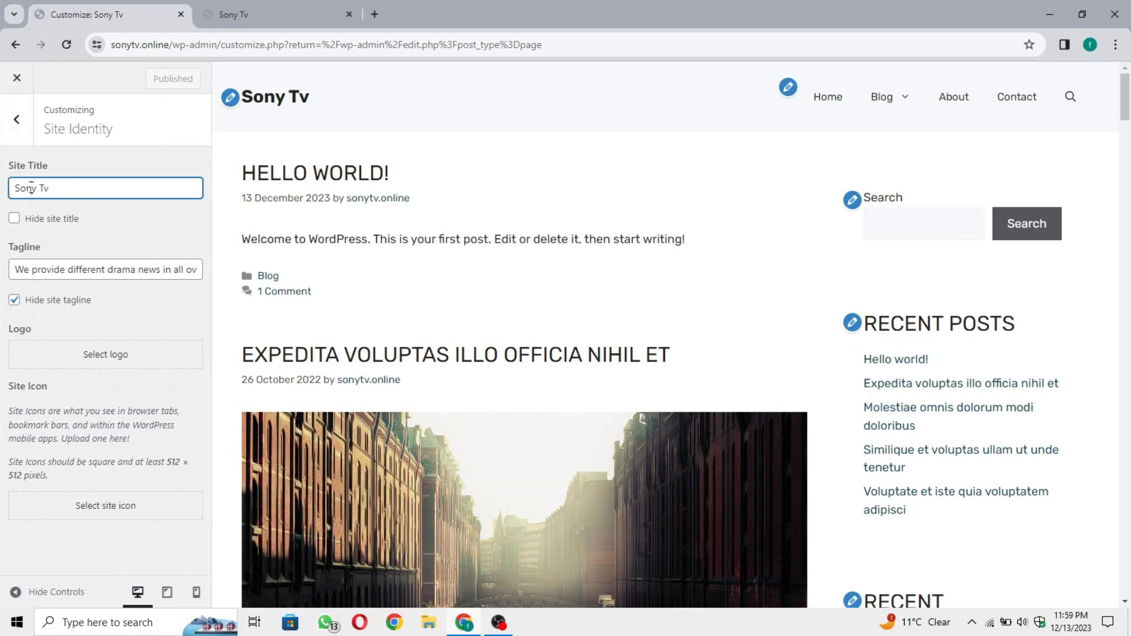
drag(68, 192, 4, 195)
click(3, 199)
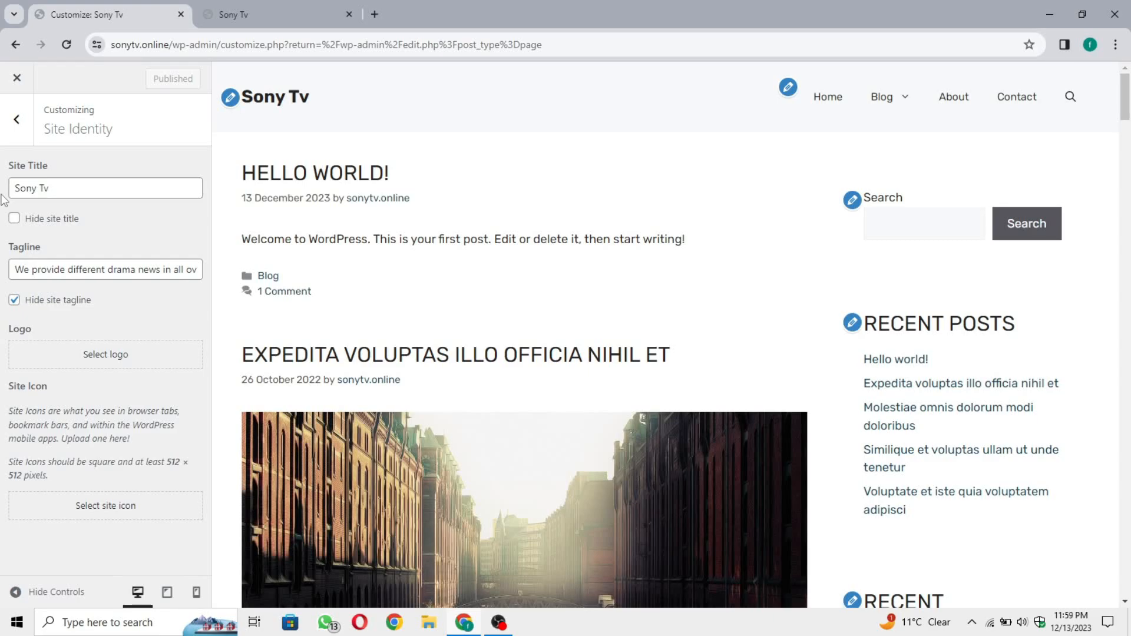
drag(49, 197, 5, 202)
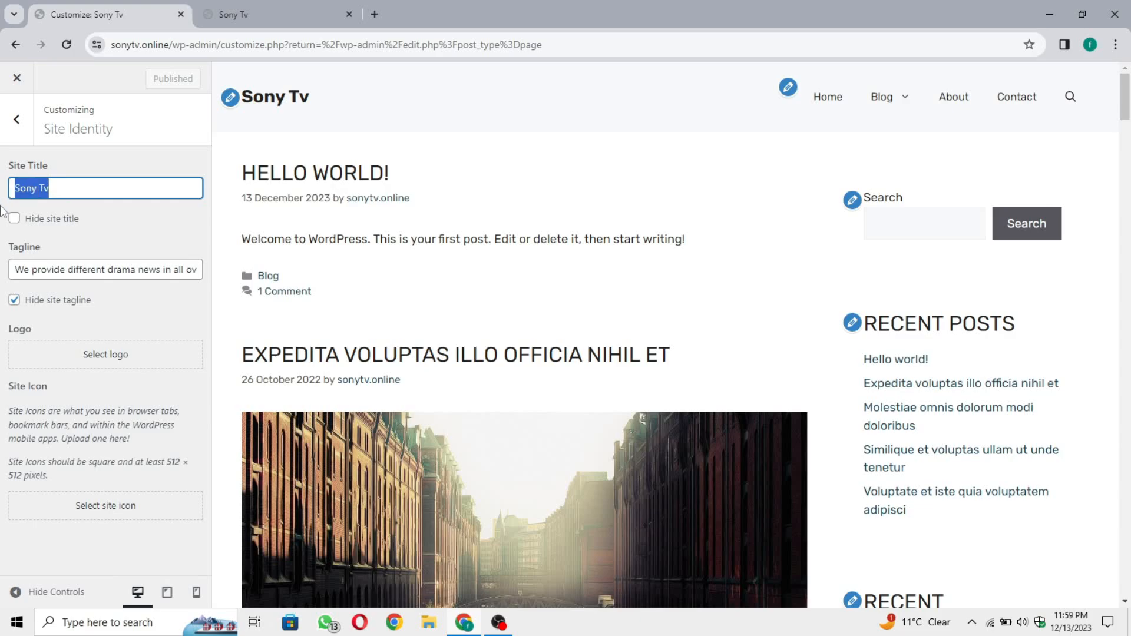
click(4, 212)
drag(83, 189, 16, 189)
click(3, 235)
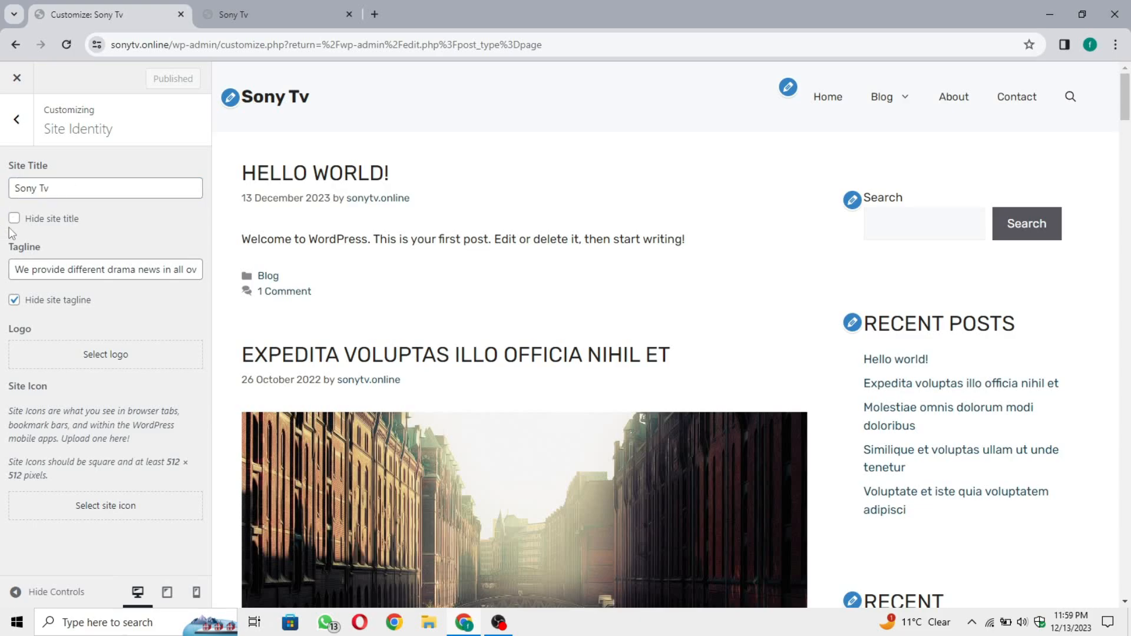
click(90, 184)
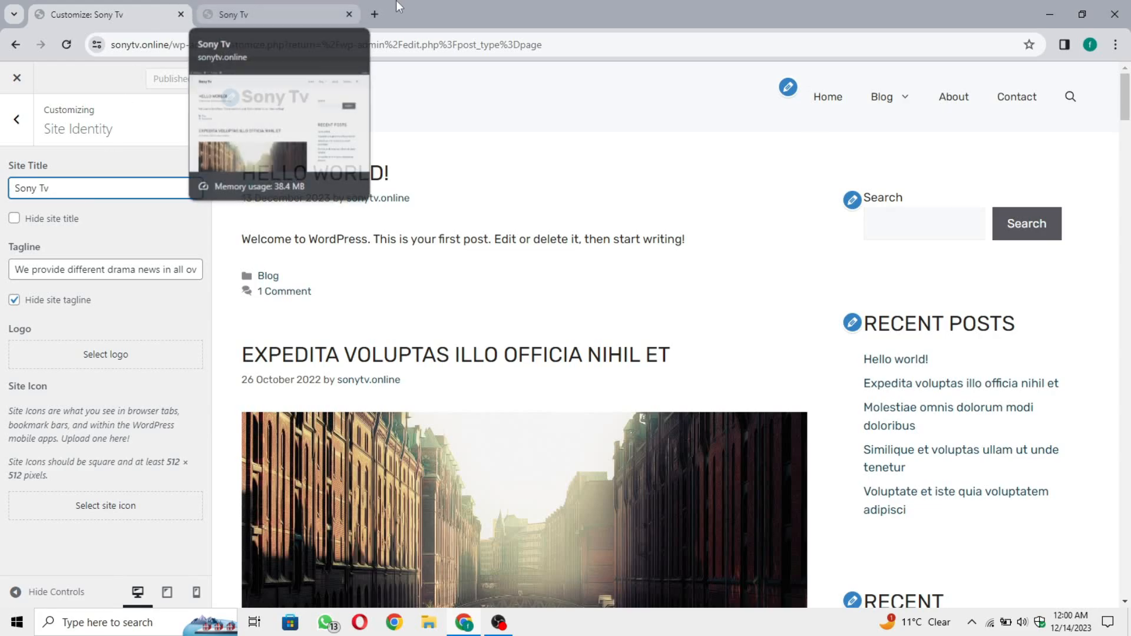
Search Google for "soneri jobs" in a new tab and examine the site title and tagline in the first result
click(375, 14)
text(soneri jobs)
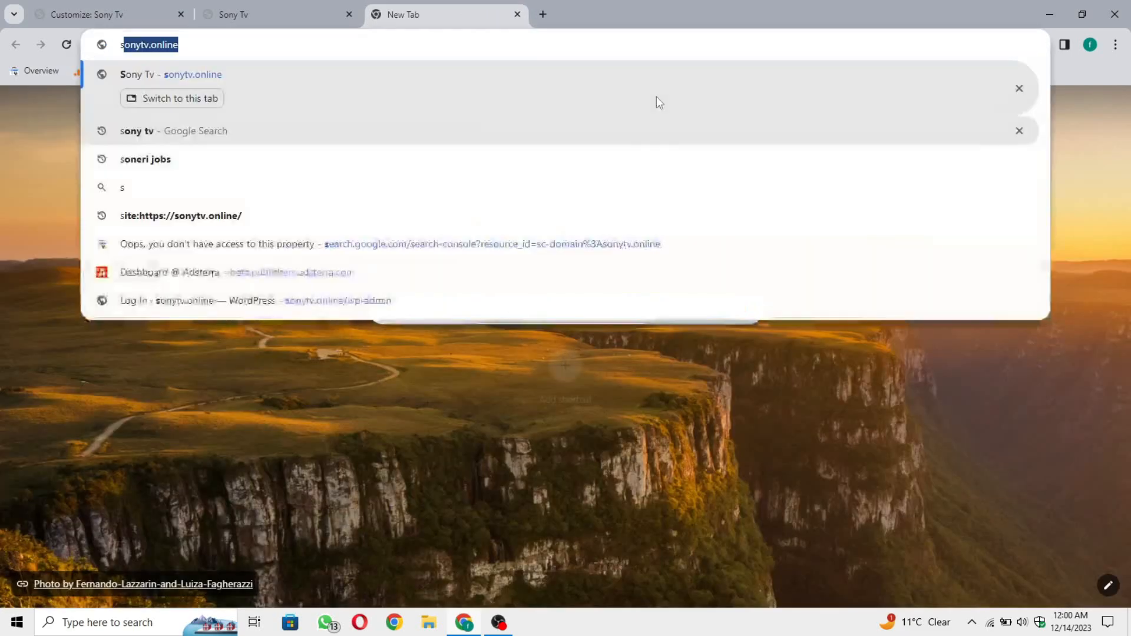
key(Return)
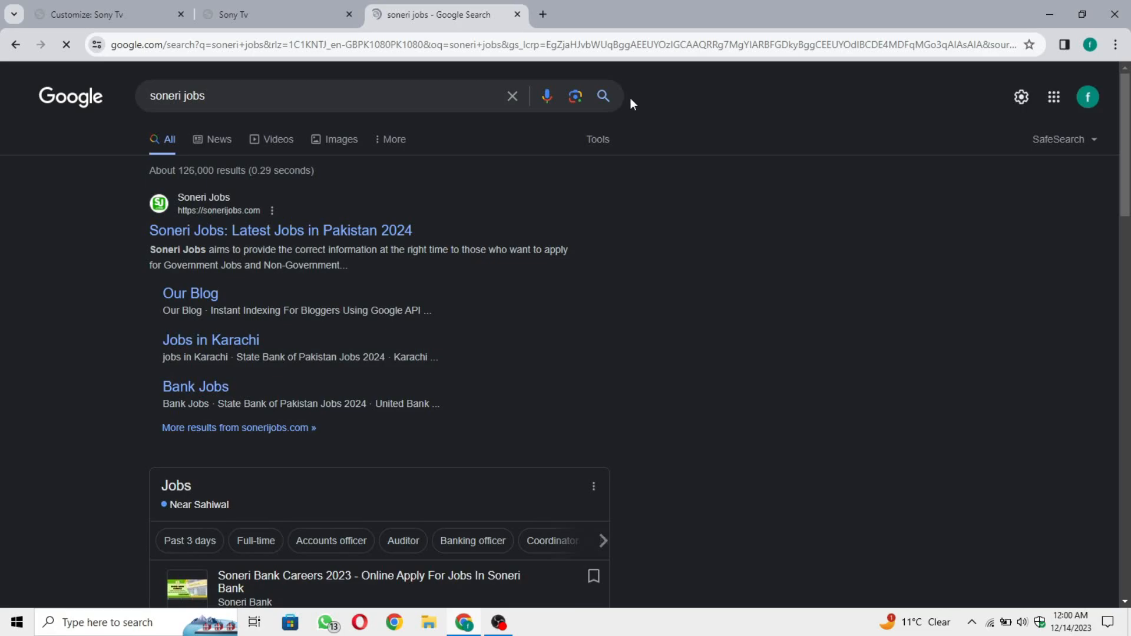
drag(126, 232, 222, 236)
click(101, 260)
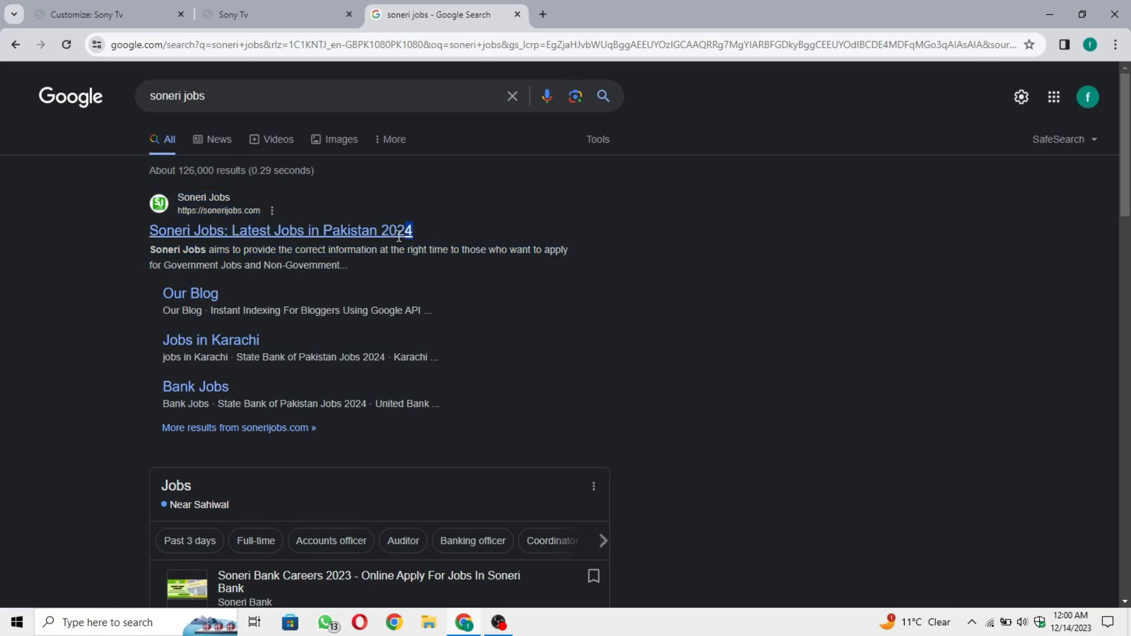
drag(412, 230, 229, 228)
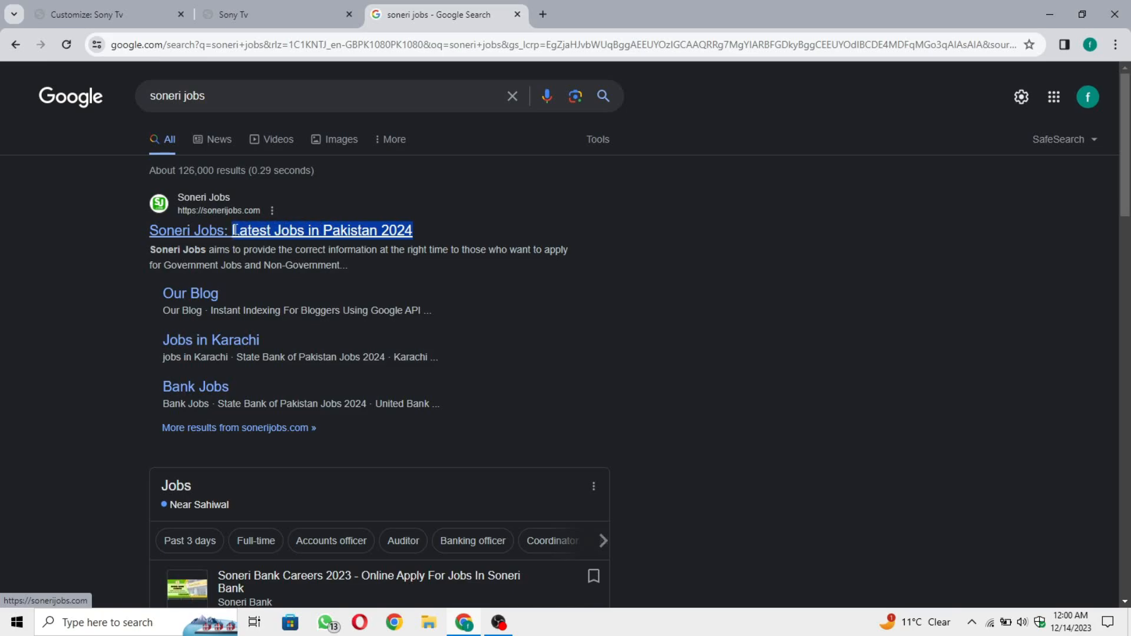
click(507, 226)
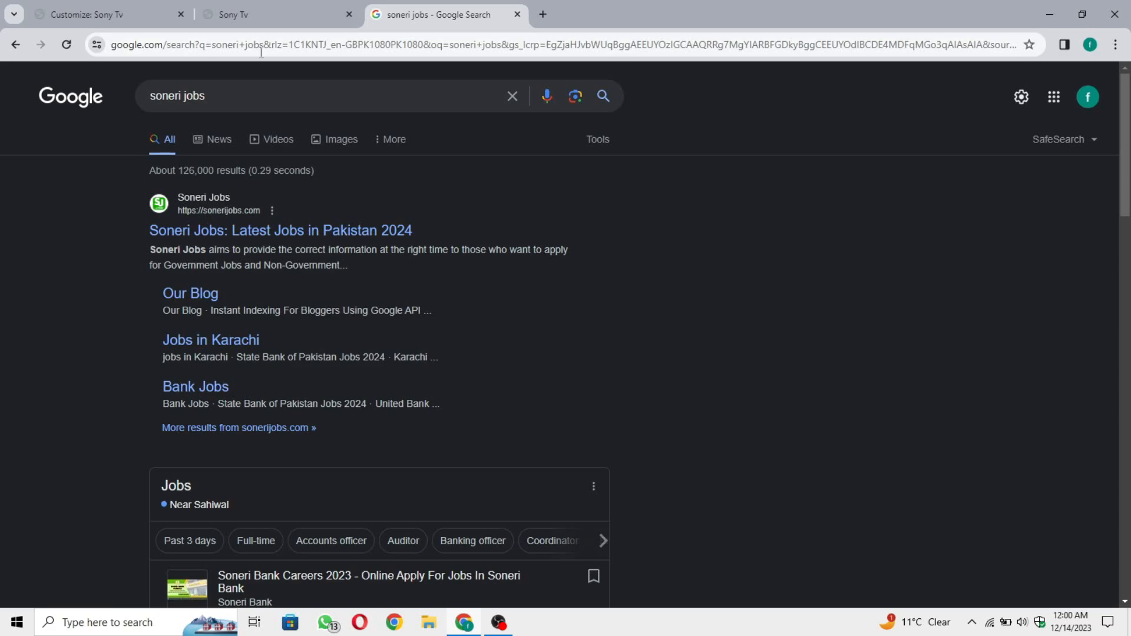
Search Google for the tagline "Latest Jobs in Pakistan 2024" in a separate tab, look through the results for Soneri Jobs, and close that tab
click(59, 13)
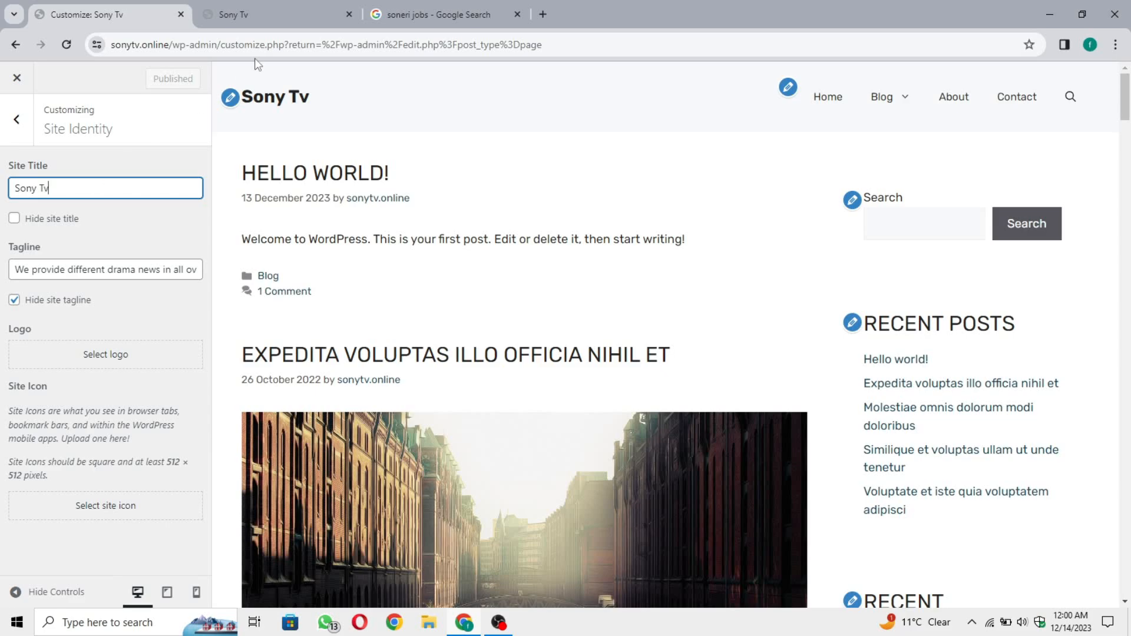
click(439, 14)
drag(461, 233, 233, 231)
drag(354, 230, 585, 19)
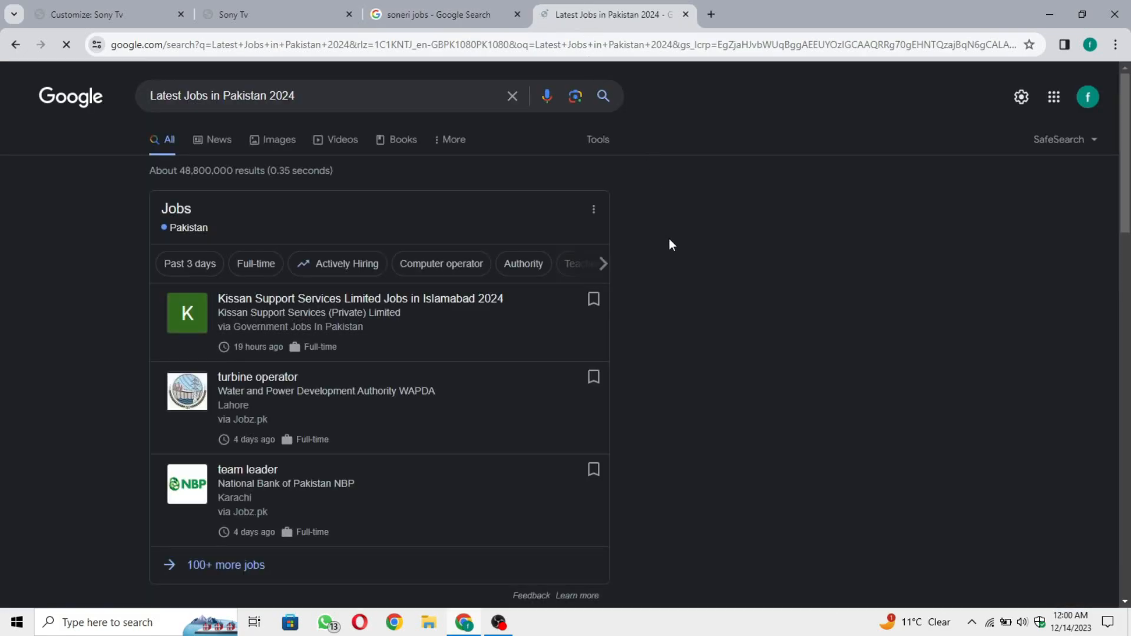
scroll(669, 244, down, 15)
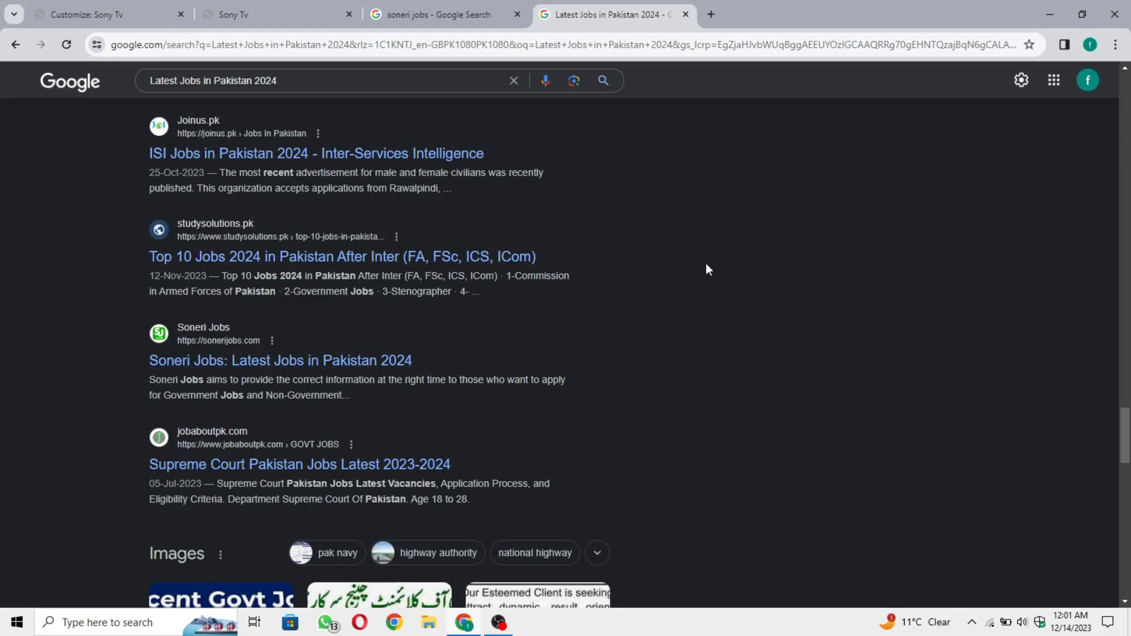
scroll(705, 264, up, 10)
scroll(706, 264, up, 8)
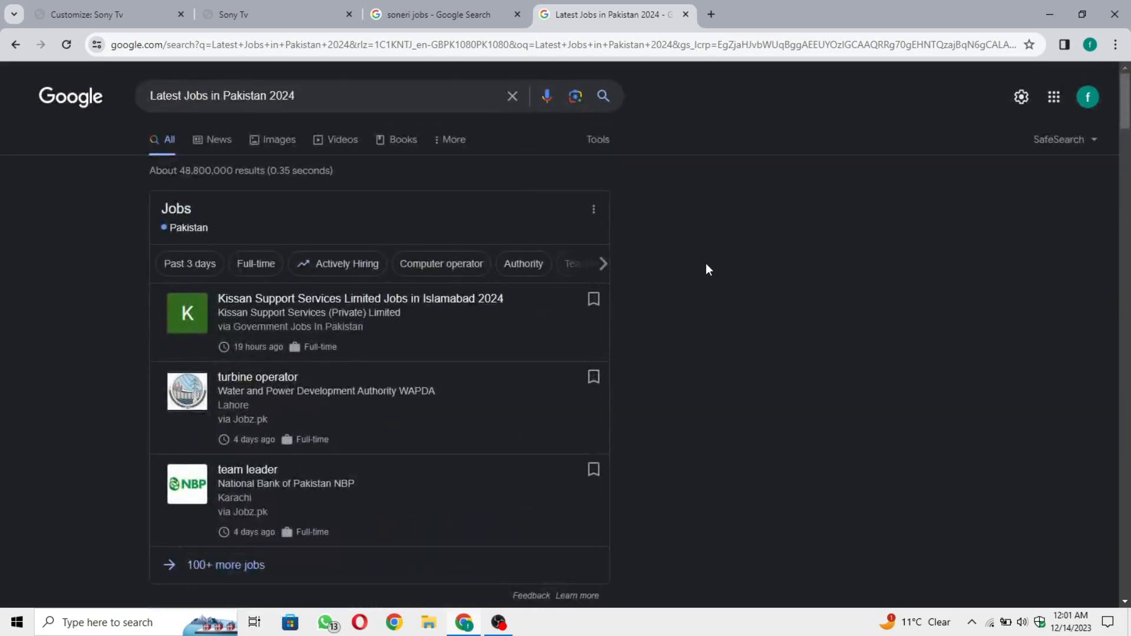
click(687, 14)
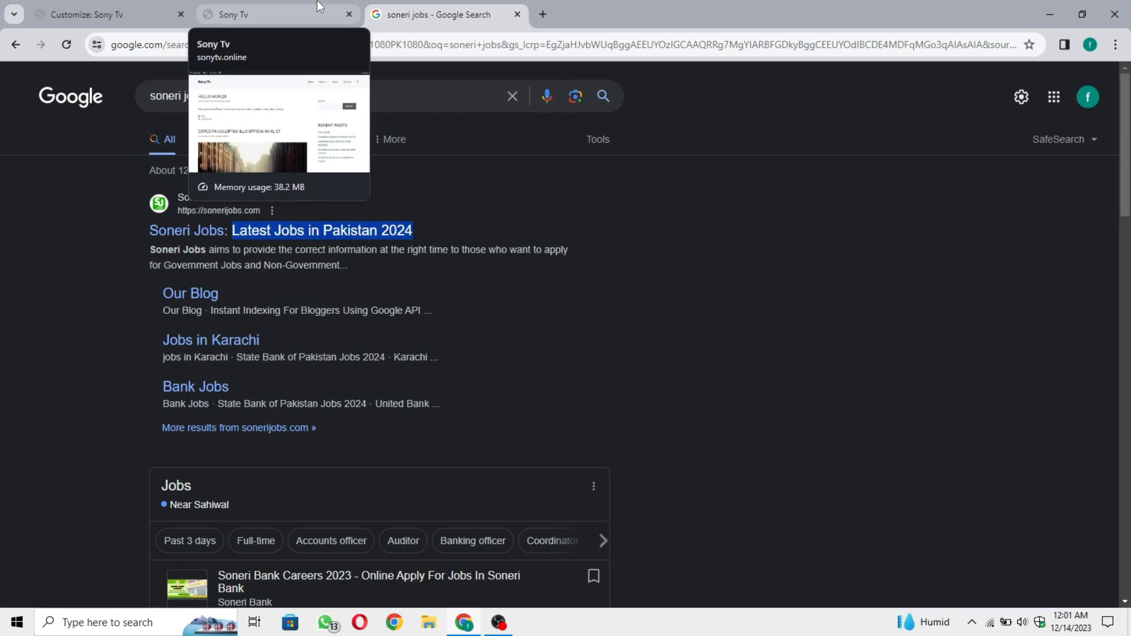
Return to the Site Identity settings and hide the site title in the header
click(86, 192)
click(151, 4)
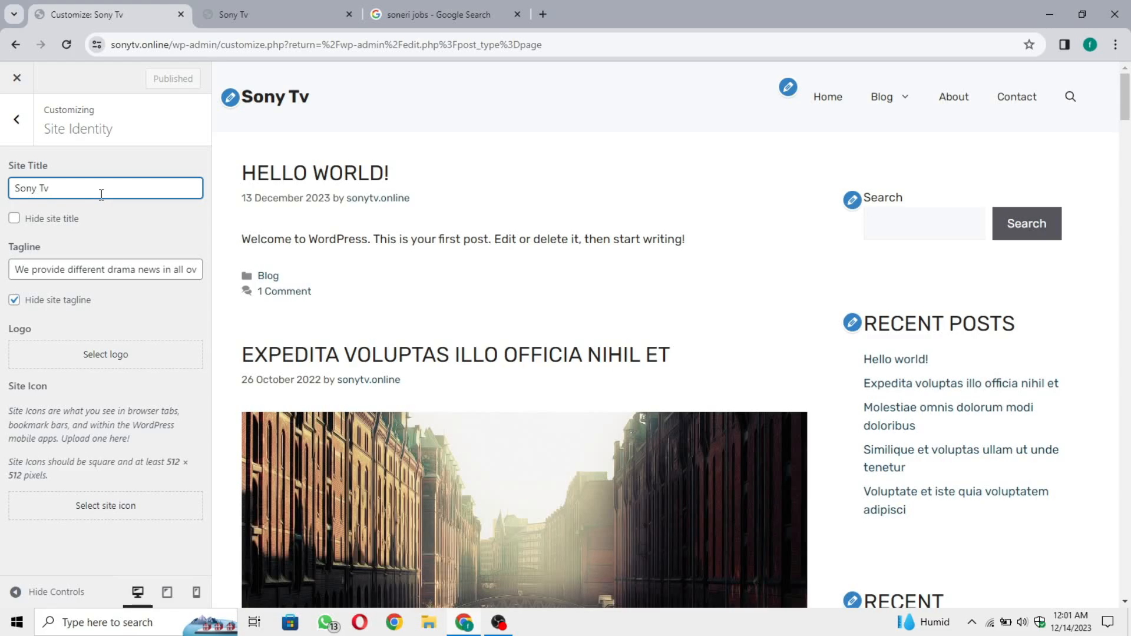
click(14, 218)
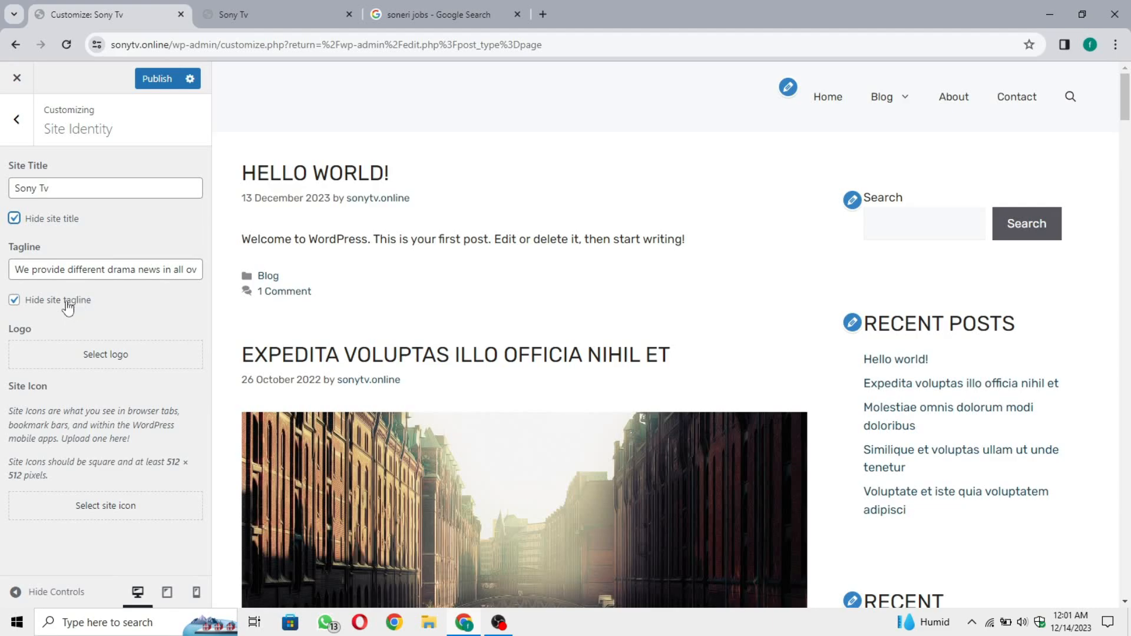
click(14, 218)
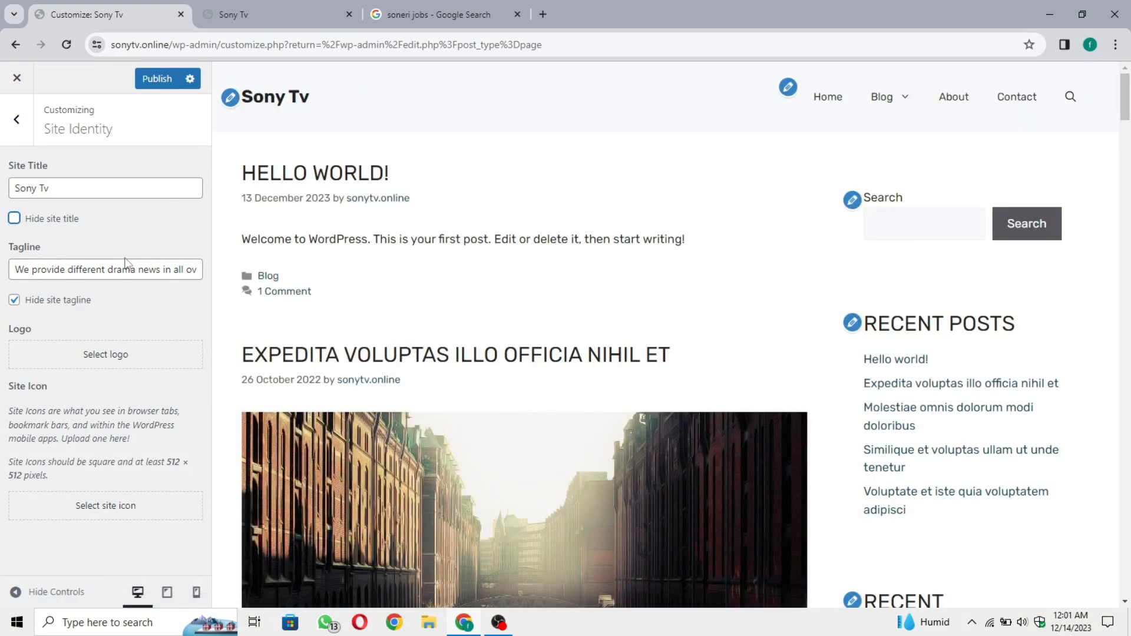
click(14, 218)
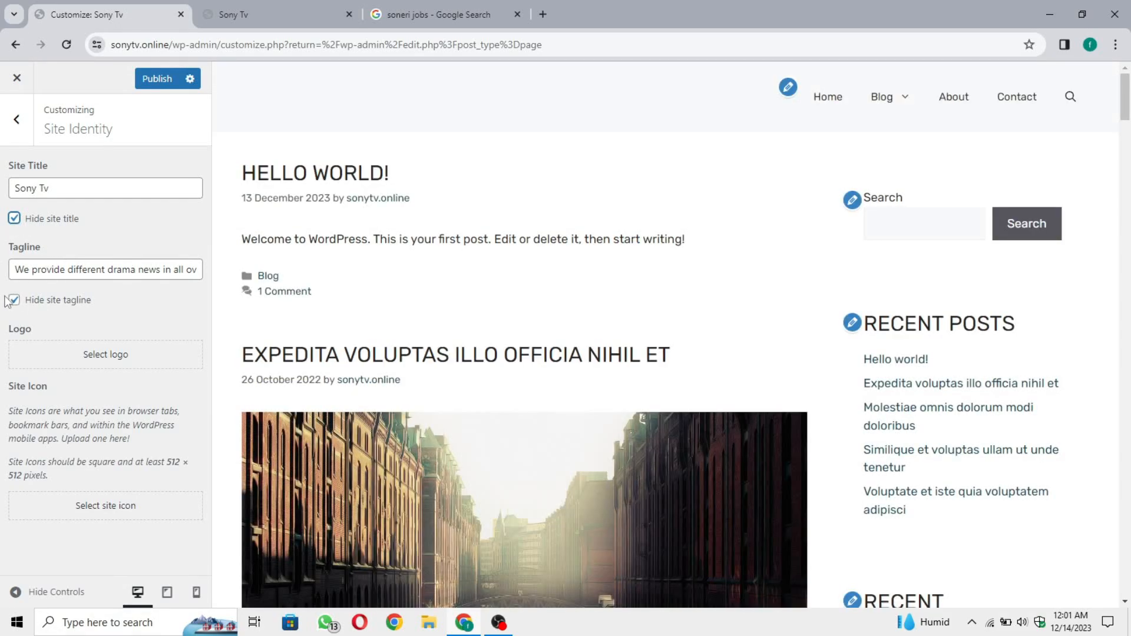
Try showing the tagline alone and together with the site title in the header, and hide both again
click(14, 302)
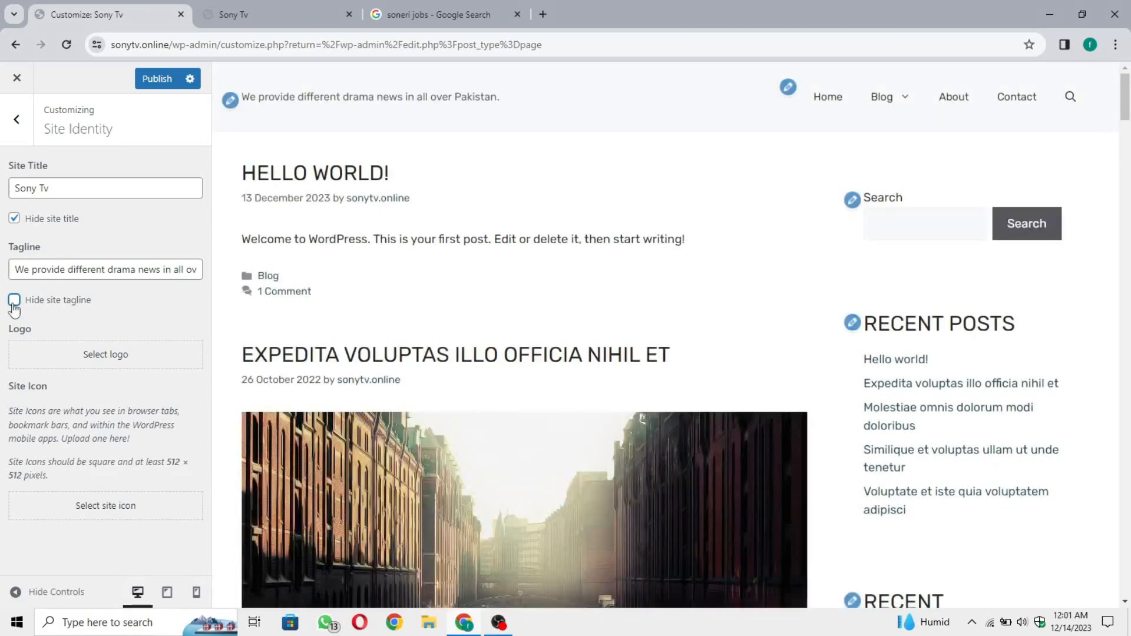
click(14, 302)
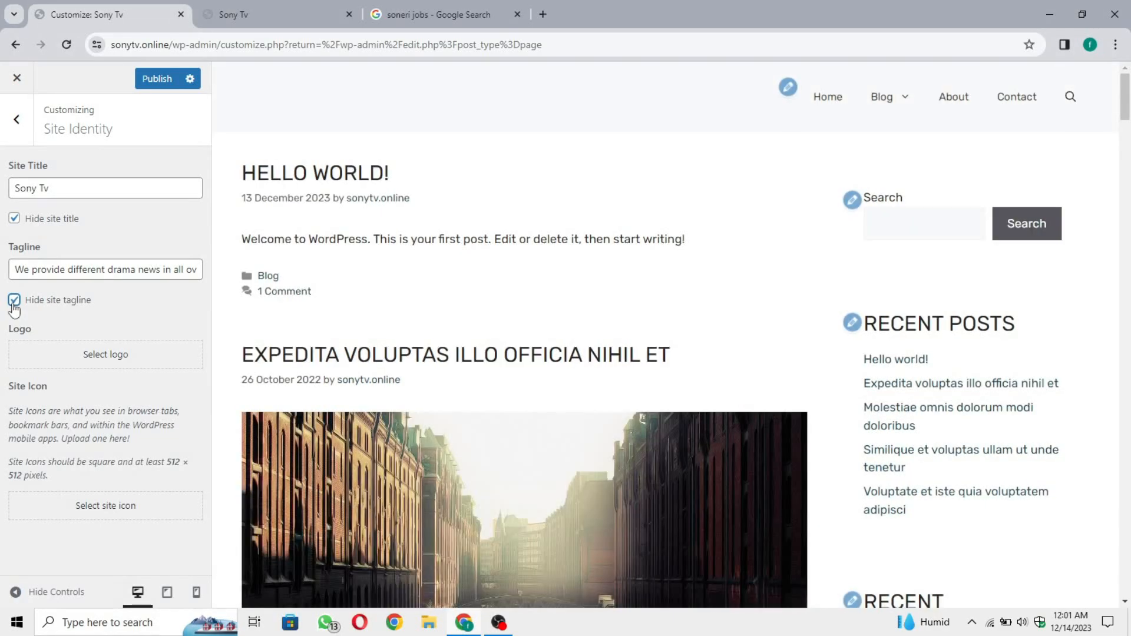
click(14, 300)
click(14, 218)
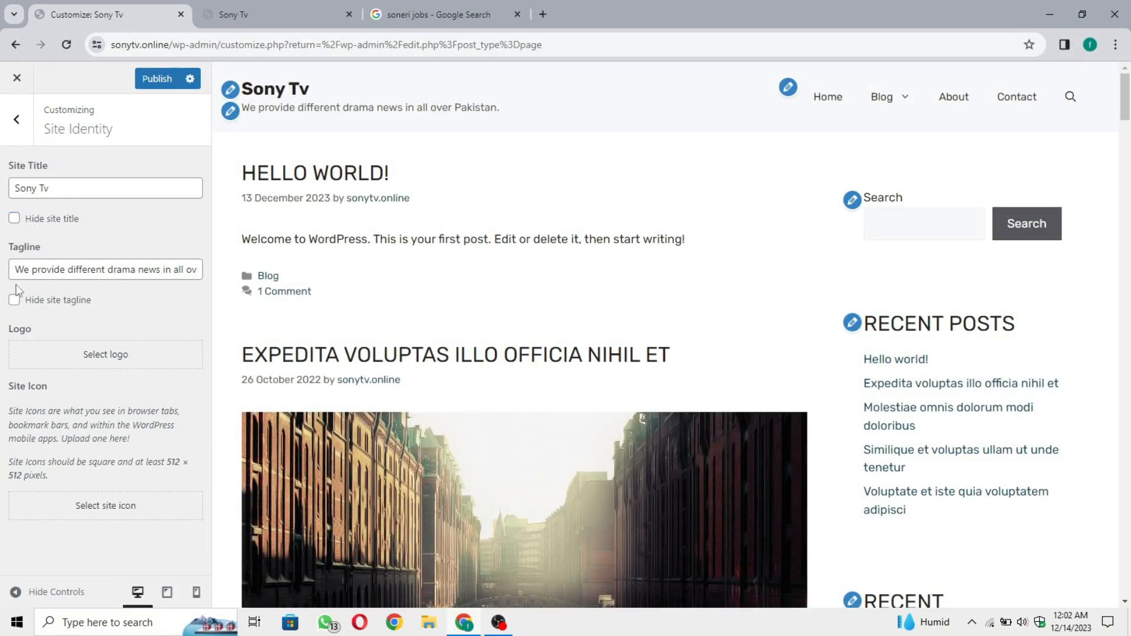
click(14, 300)
click(14, 219)
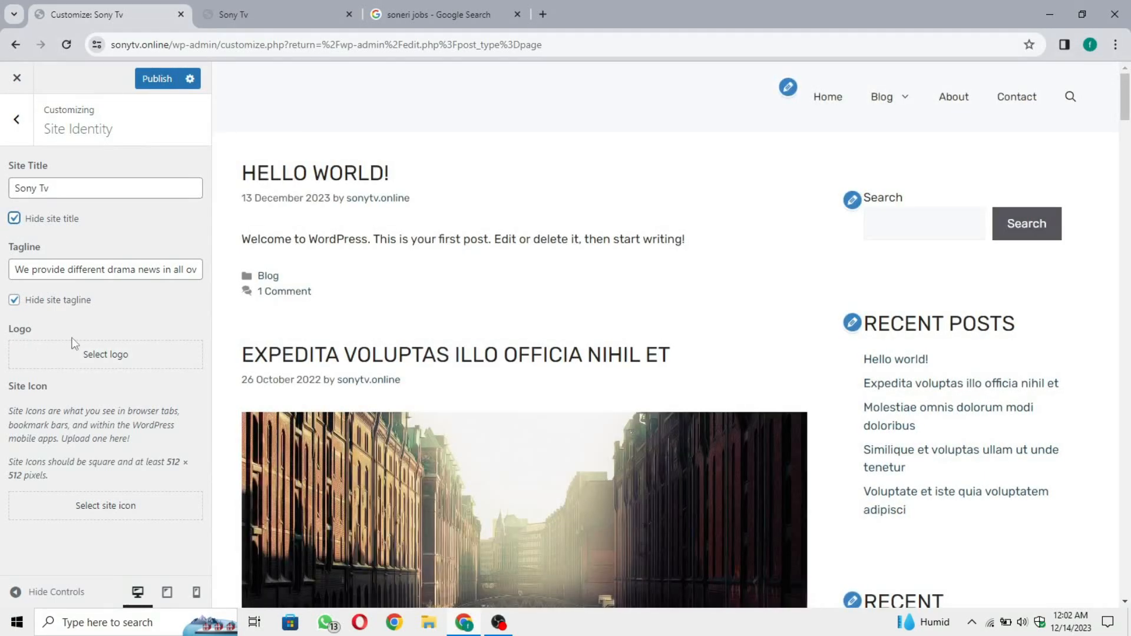
Set info-logo.svg from the media library as the site logo, skipping the cropping
click(121, 356)
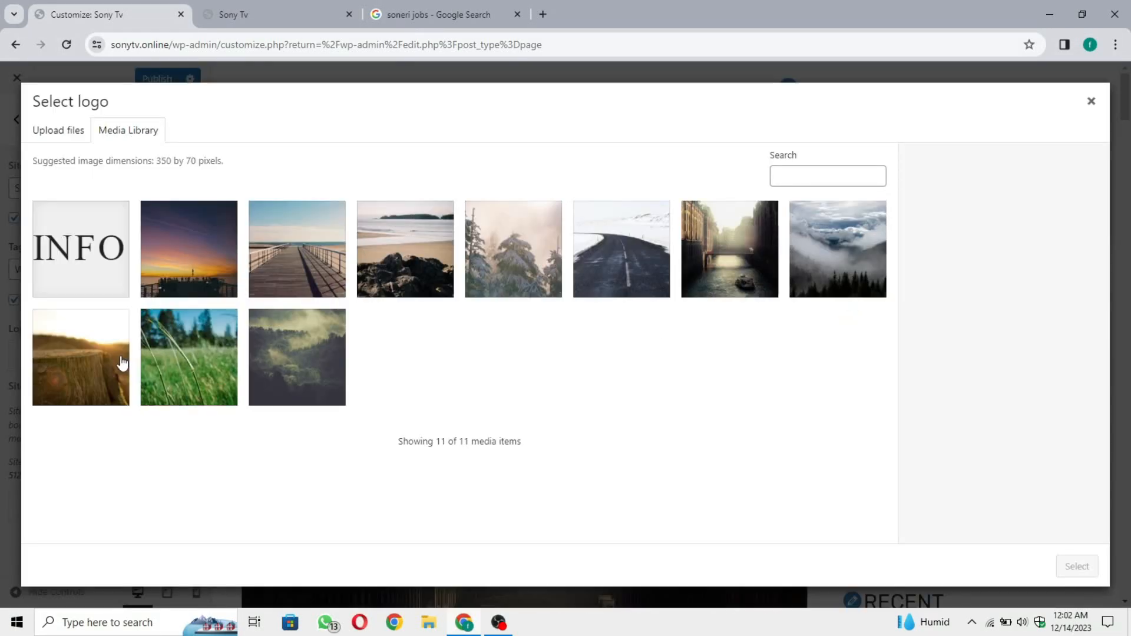
click(94, 271)
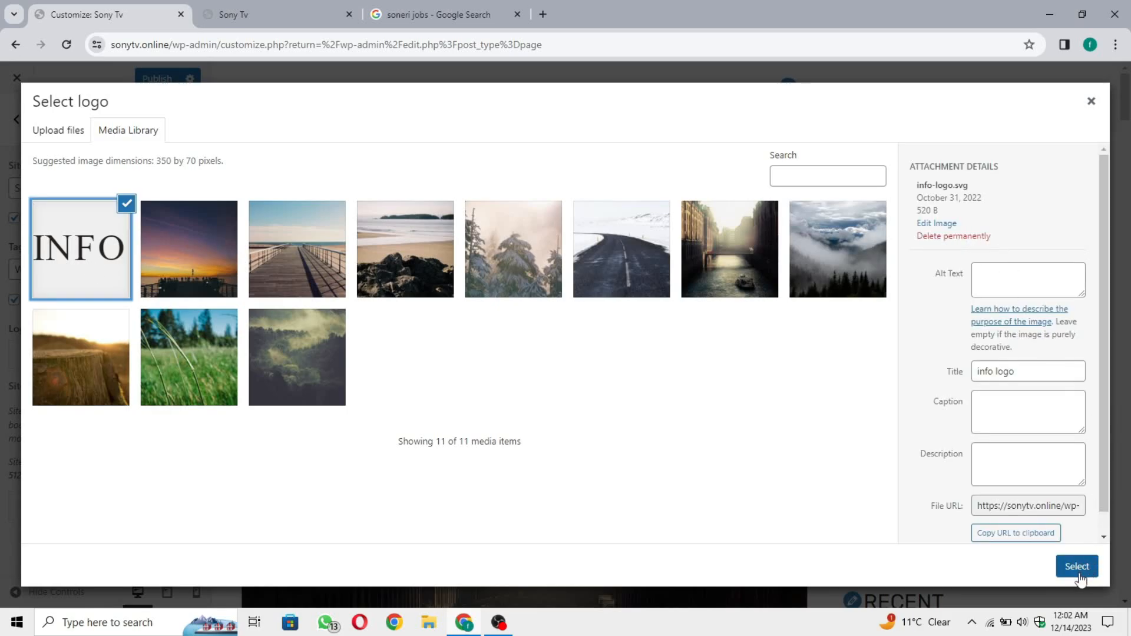
click(97, 236)
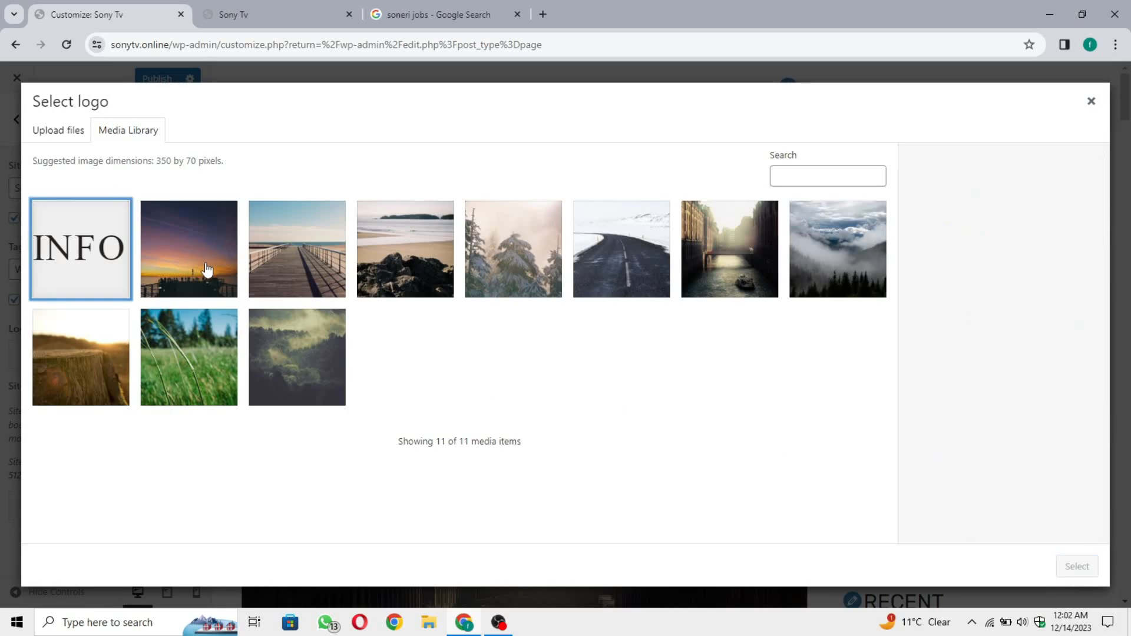
click(95, 245)
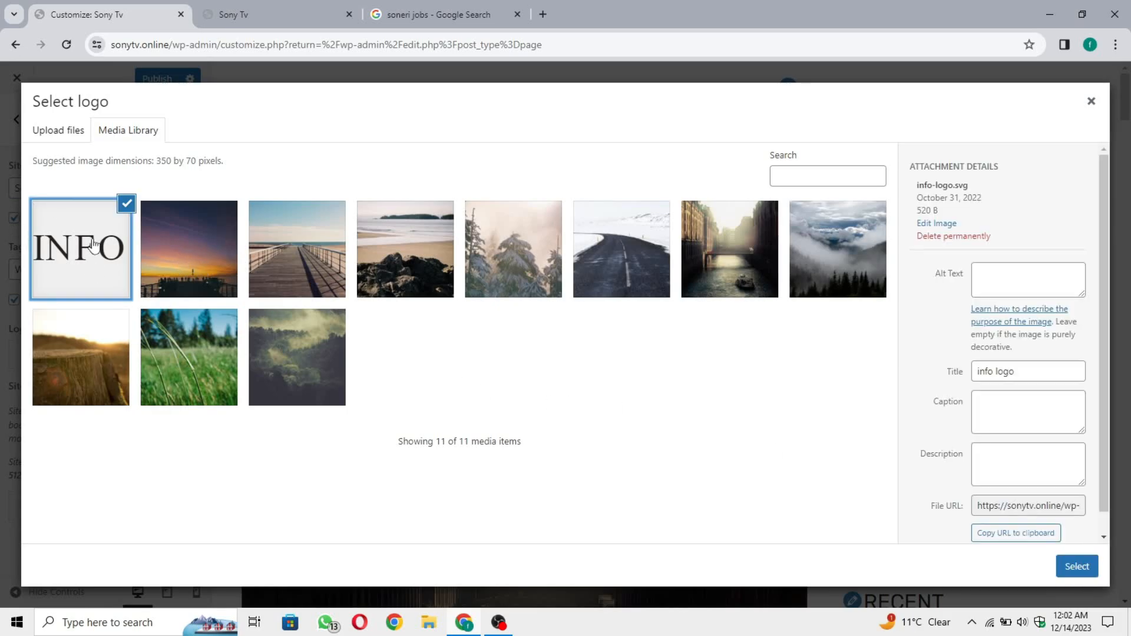
click(1077, 567)
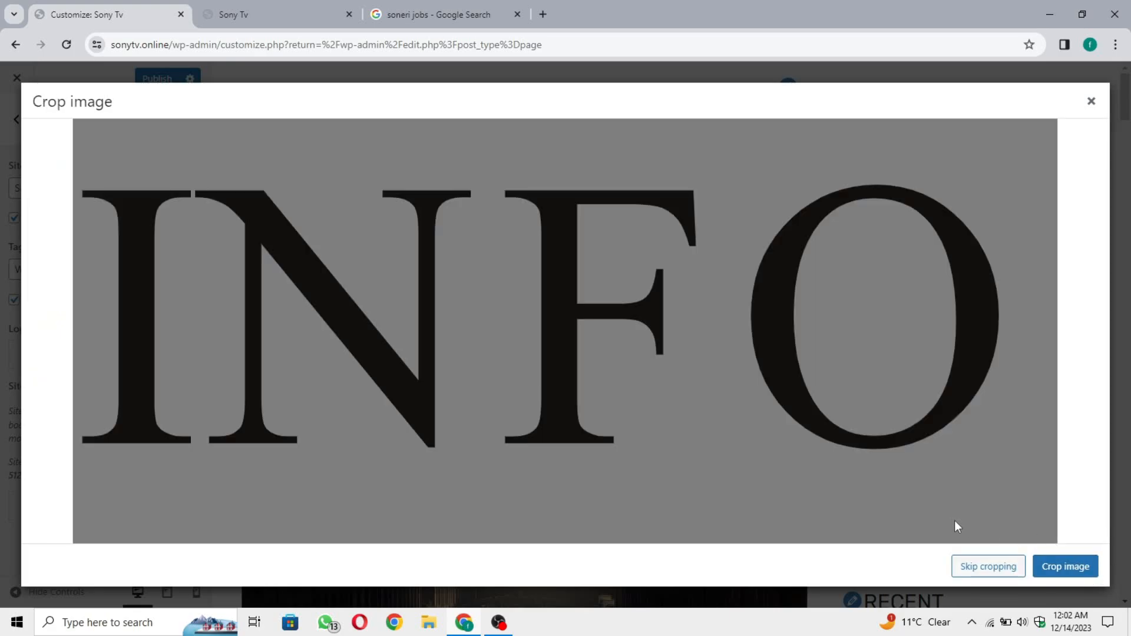
click(1003, 568)
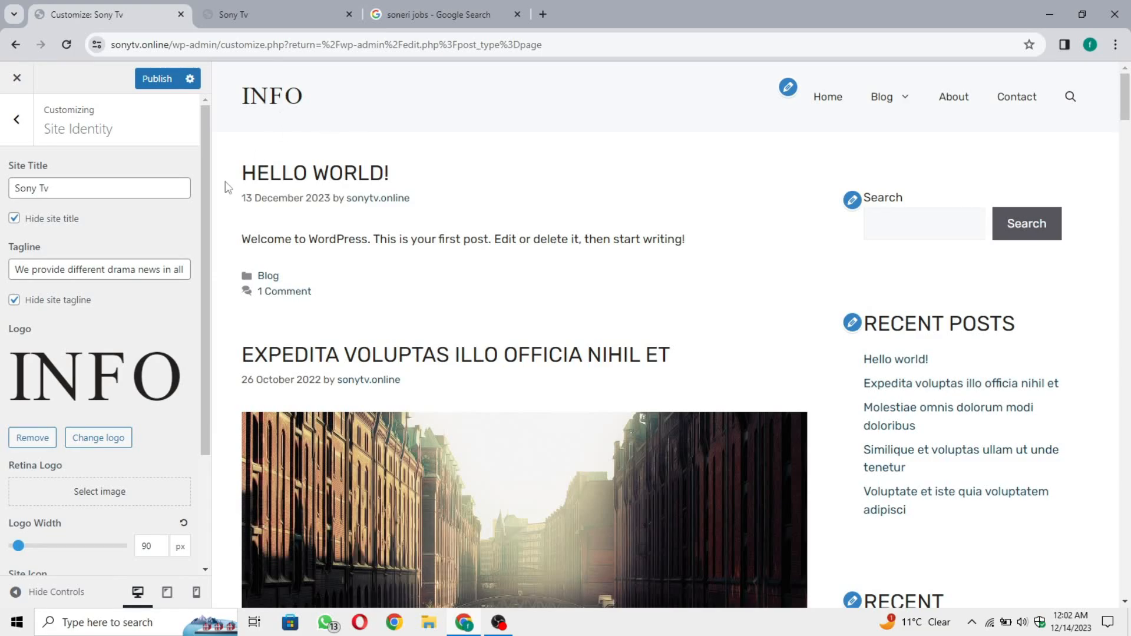
Use the same info-logo.svg image as the retina logo and set the logo width to 140 px
scroll(108, 328, down, 3)
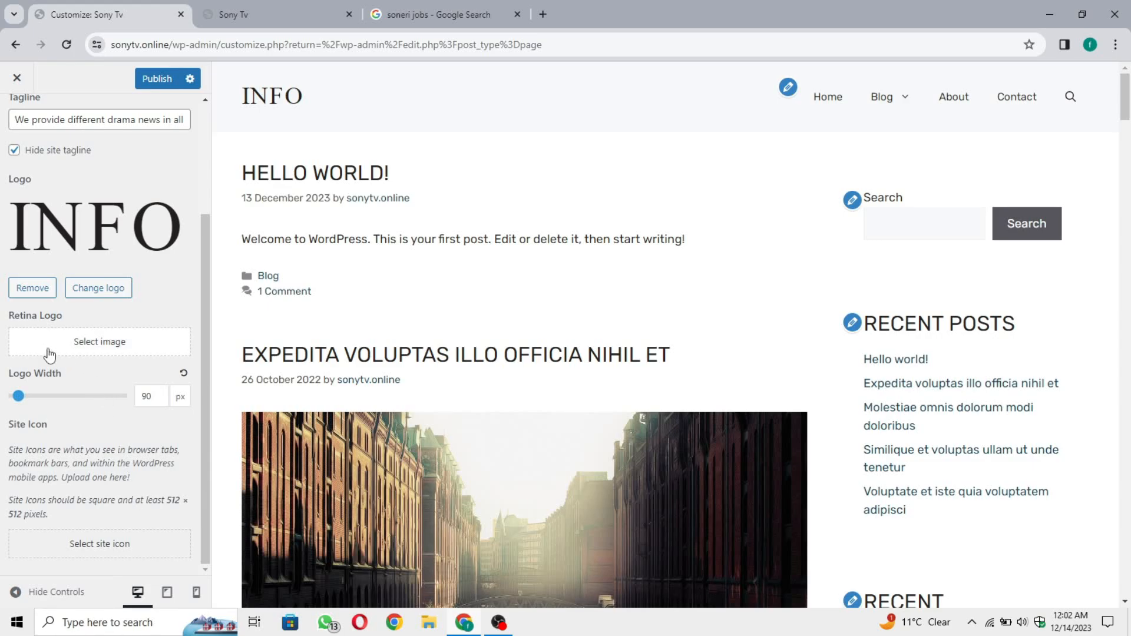
click(83, 341)
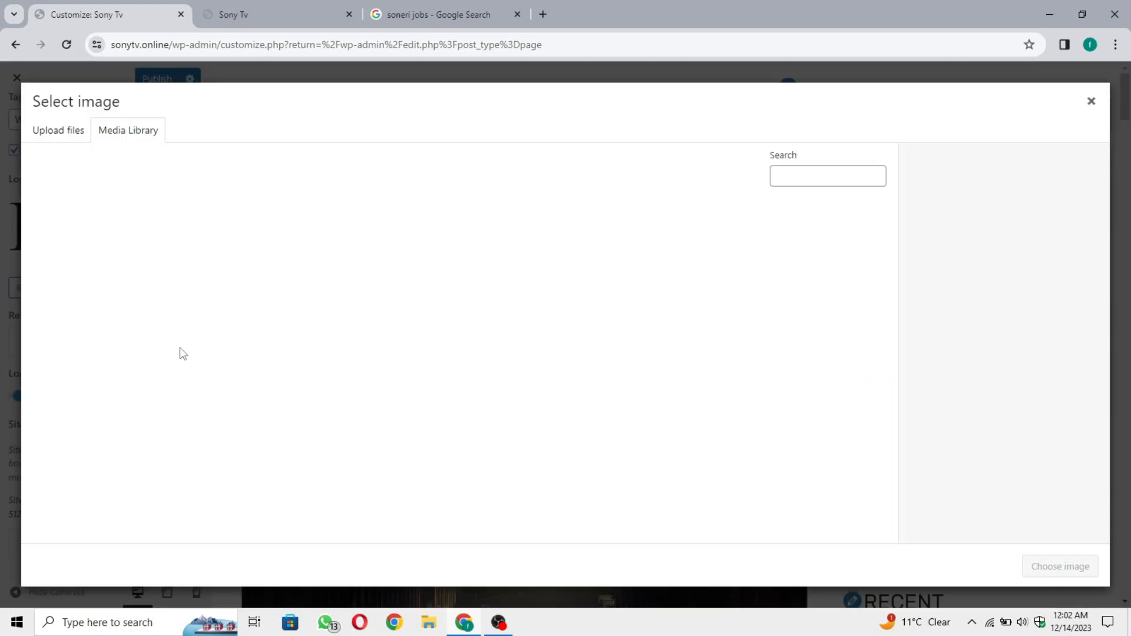
click(52, 244)
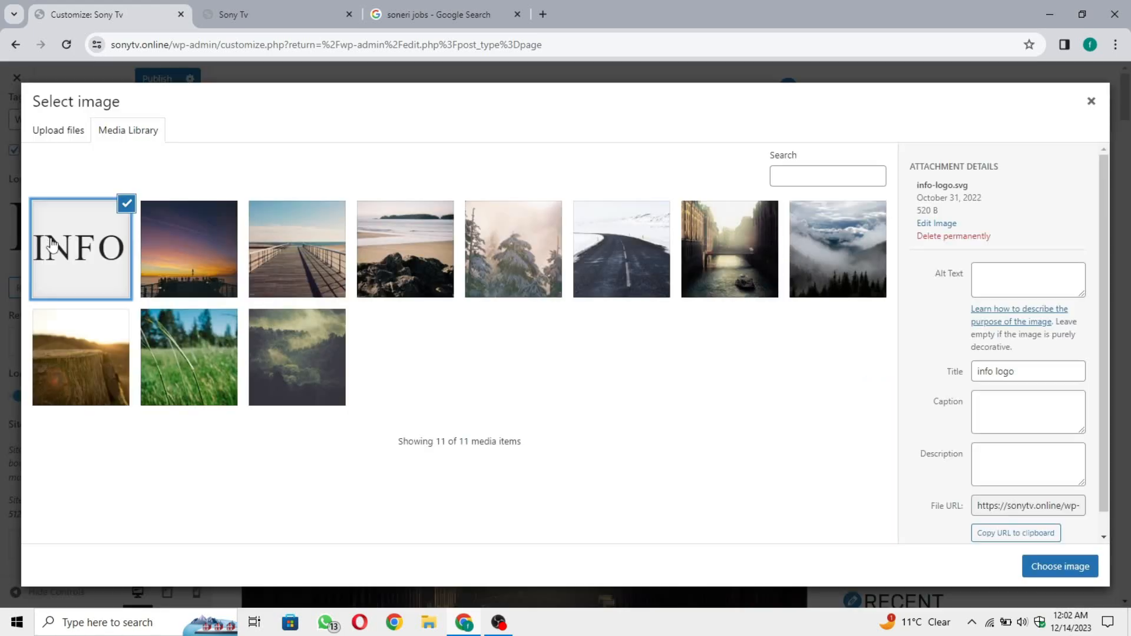
click(1046, 567)
scroll(171, 222, down, 1)
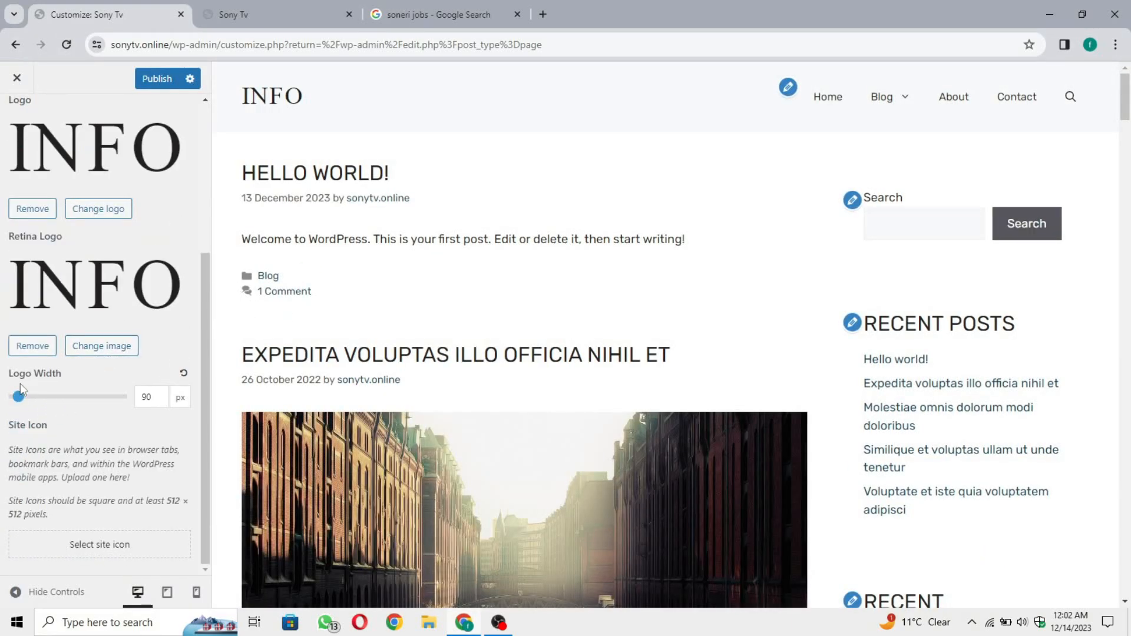
mouse_move(19, 398)
mouse_down()
mouse_move(57, 411)
mouse_move(15, 412)
mouse_move(62, 416)
mouse_move(22, 410)
mouse_up()
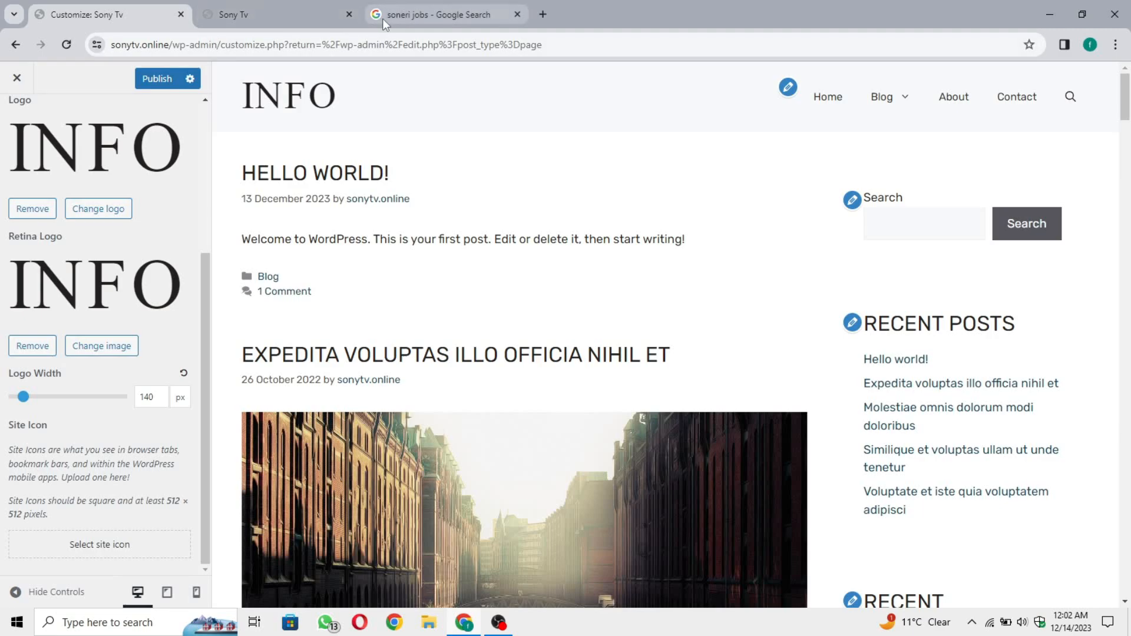
Check the required site icon dimensions and set the INFO logo image from the media library, cropped, as the site icon
mouse_move(380, 19)
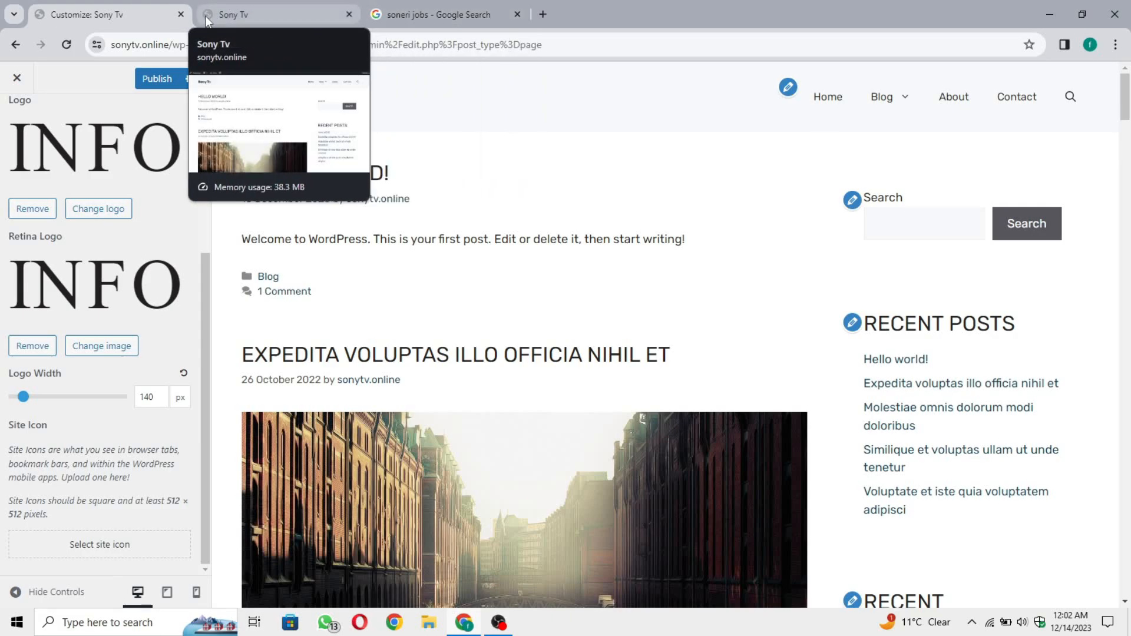
click(104, 546)
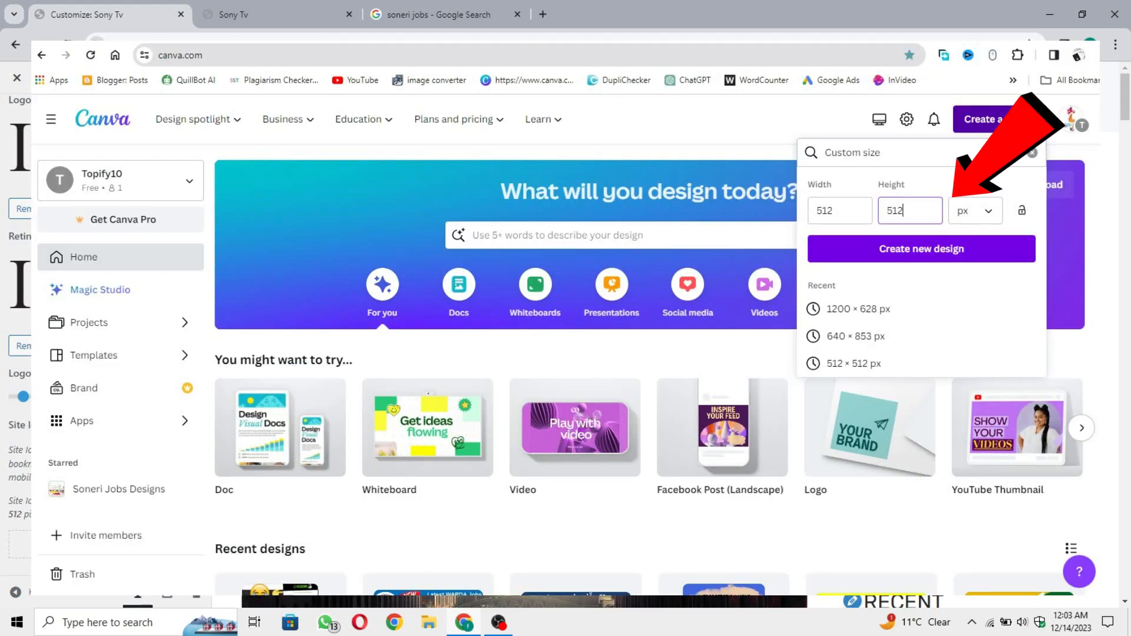
drag(177, 501, 53, 514)
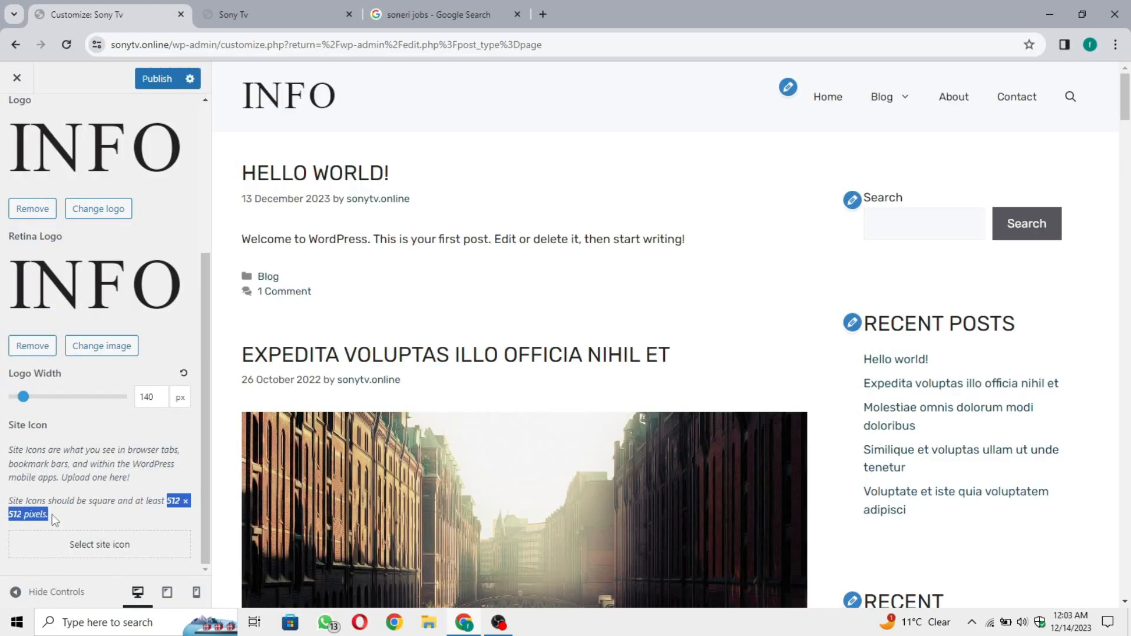
click(52, 514)
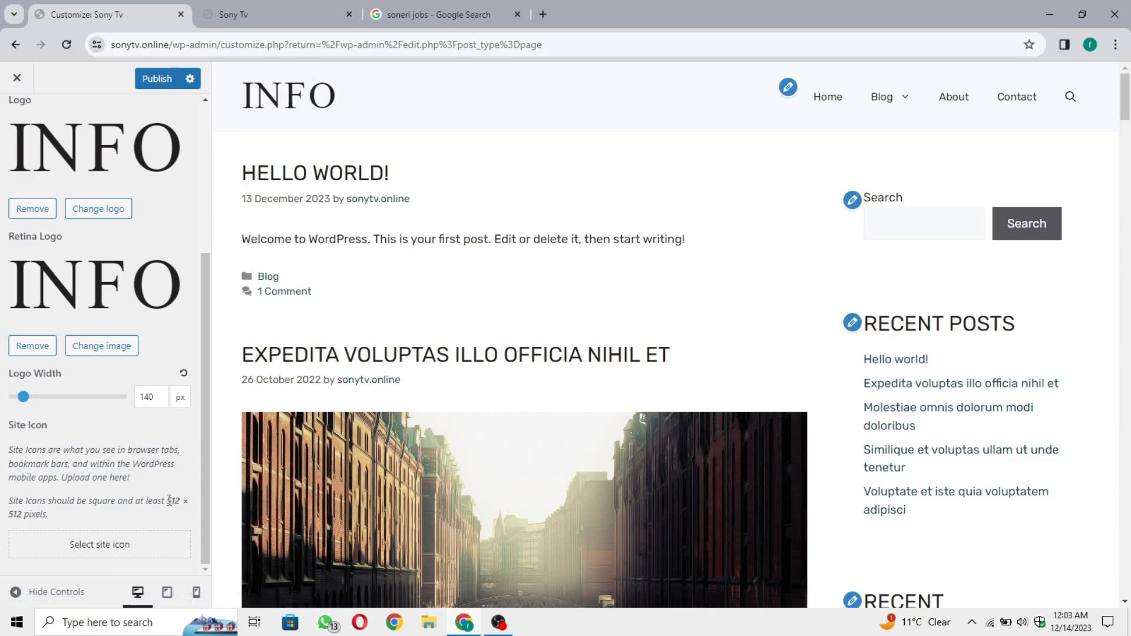
mouse_move(168, 500)
mouse_down()
mouse_move(9, 527)
mouse_move(89, 498)
mouse_move(162, 497)
mouse_up()
click(160, 501)
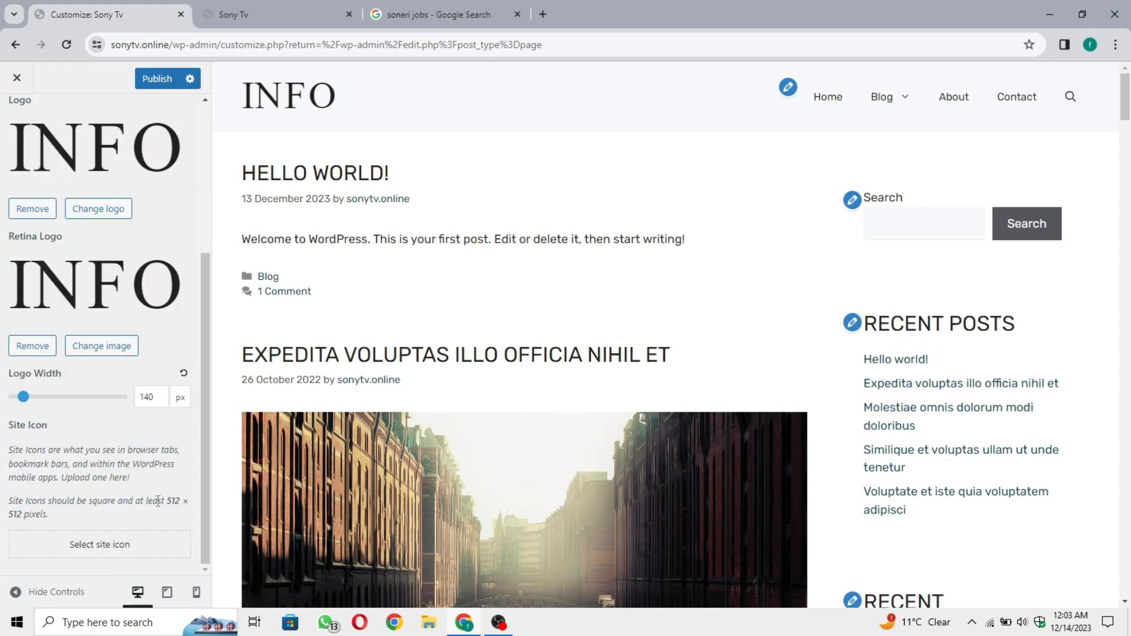
click(136, 556)
click(93, 273)
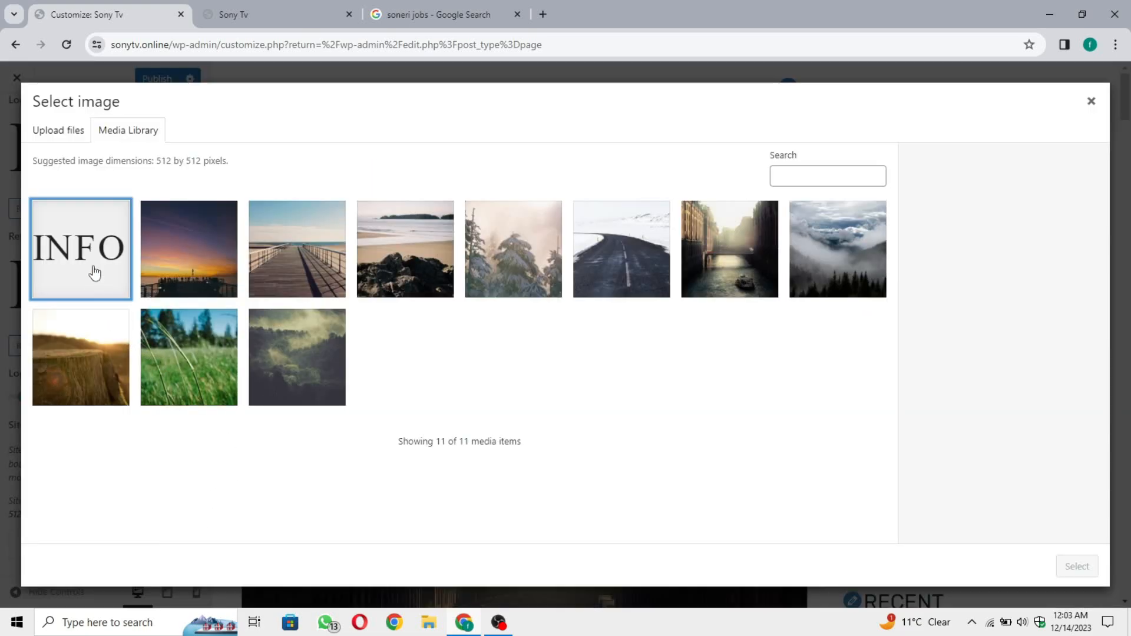
click(1082, 566)
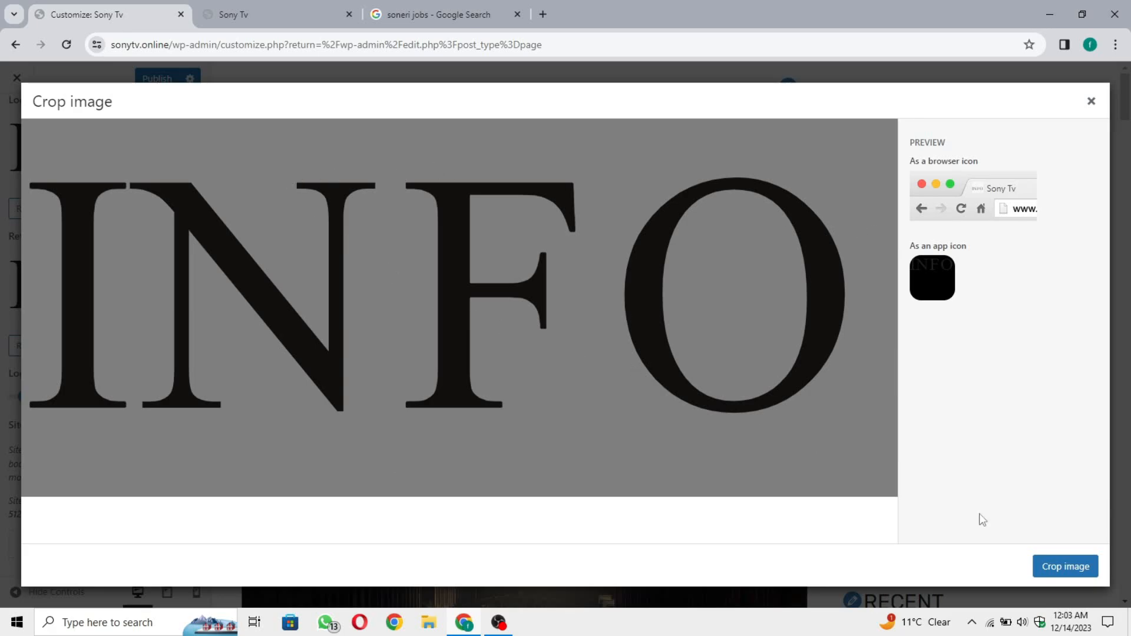
click(1067, 567)
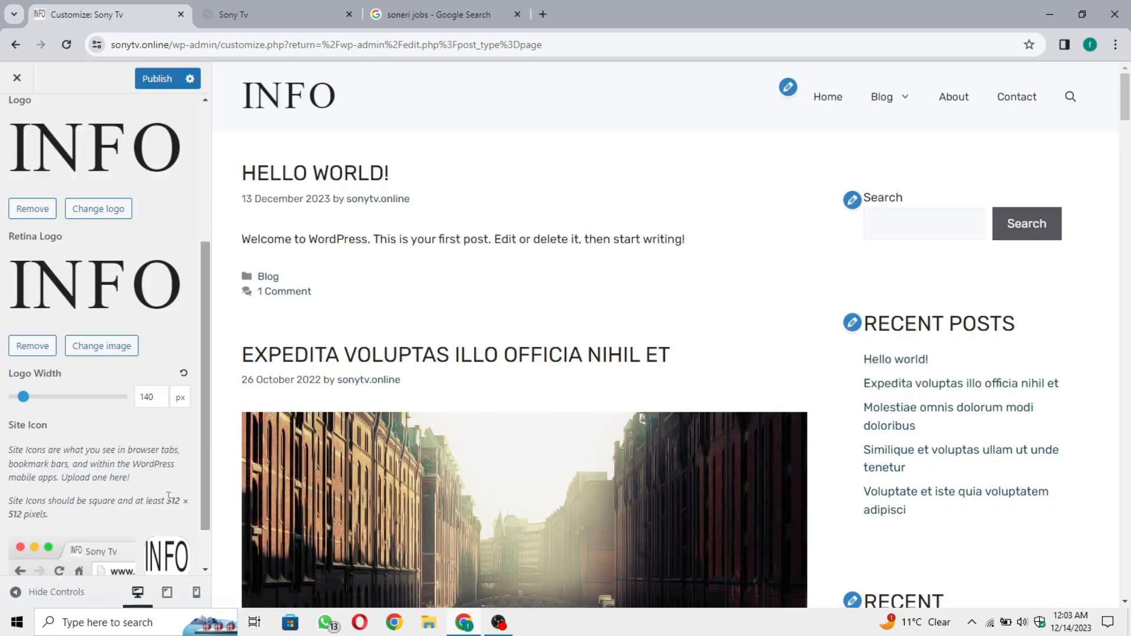
scroll(163, 505, down, 1)
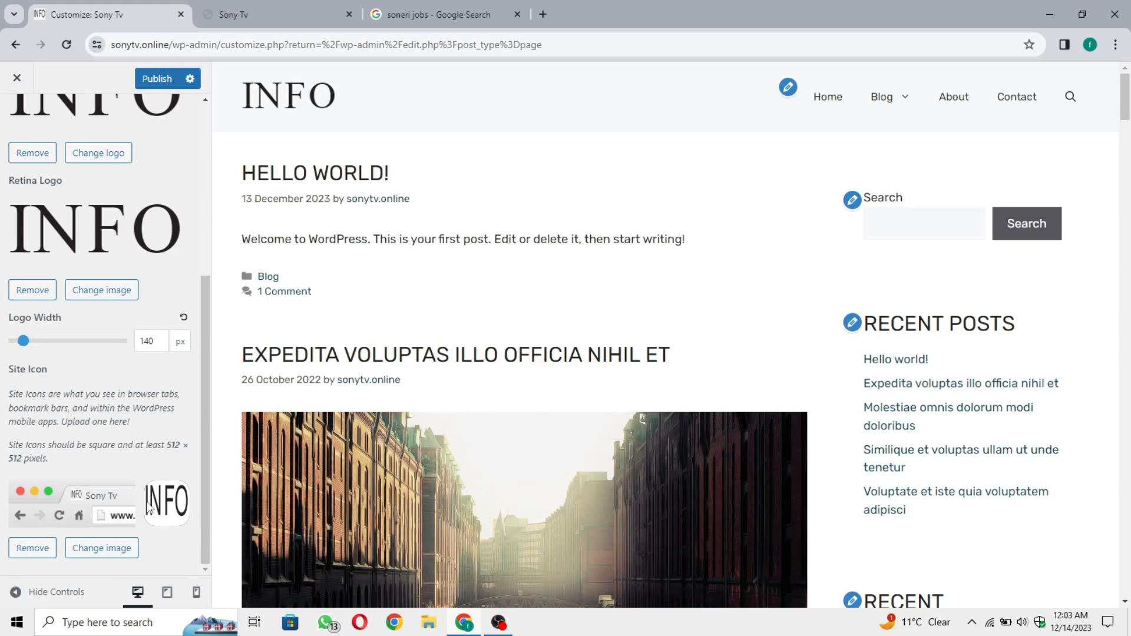
Publish the site identity changes and reload the live site to check the logo and browser icon
scroll(155, 152, up, 5)
click(157, 78)
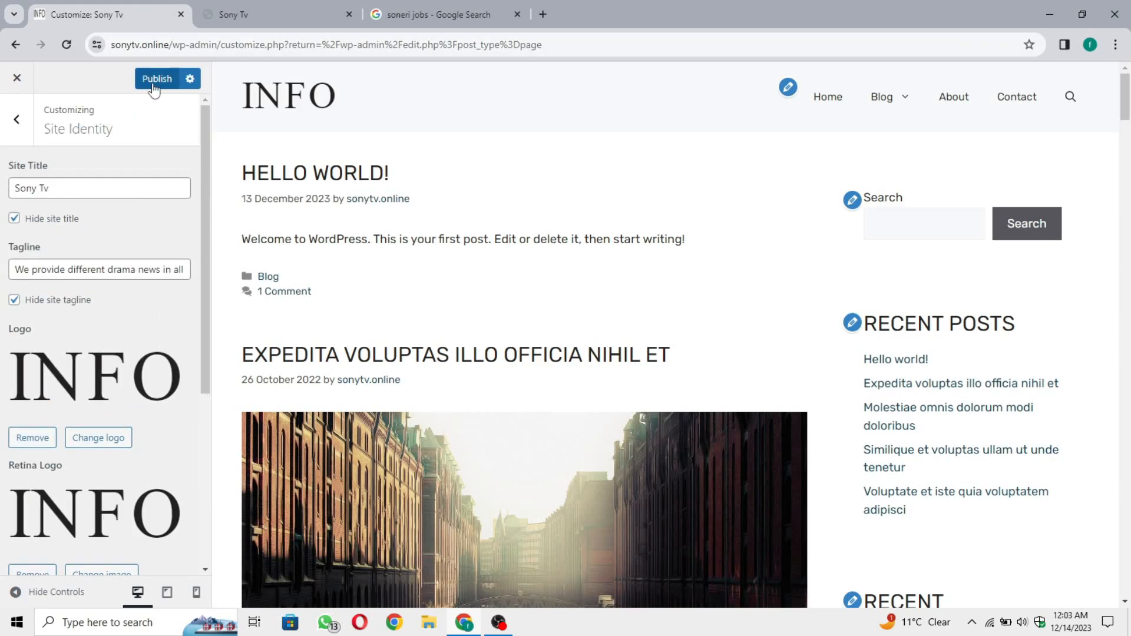
click(204, 13)
key(F5)
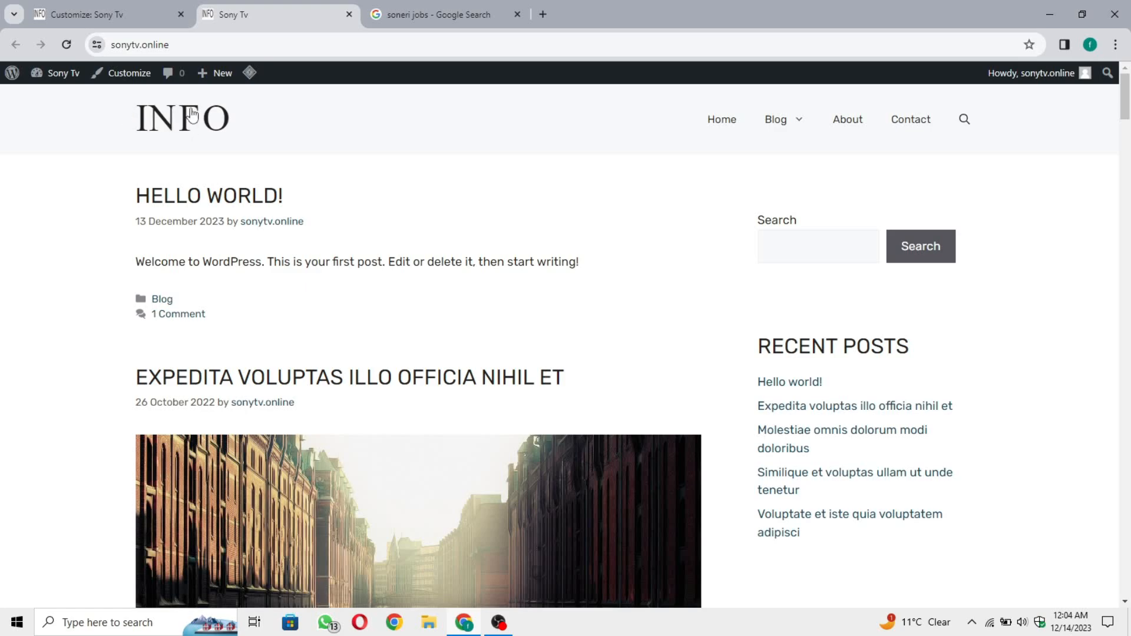
scroll(127, 212, down, 20)
scroll(124, 222, up, 20)
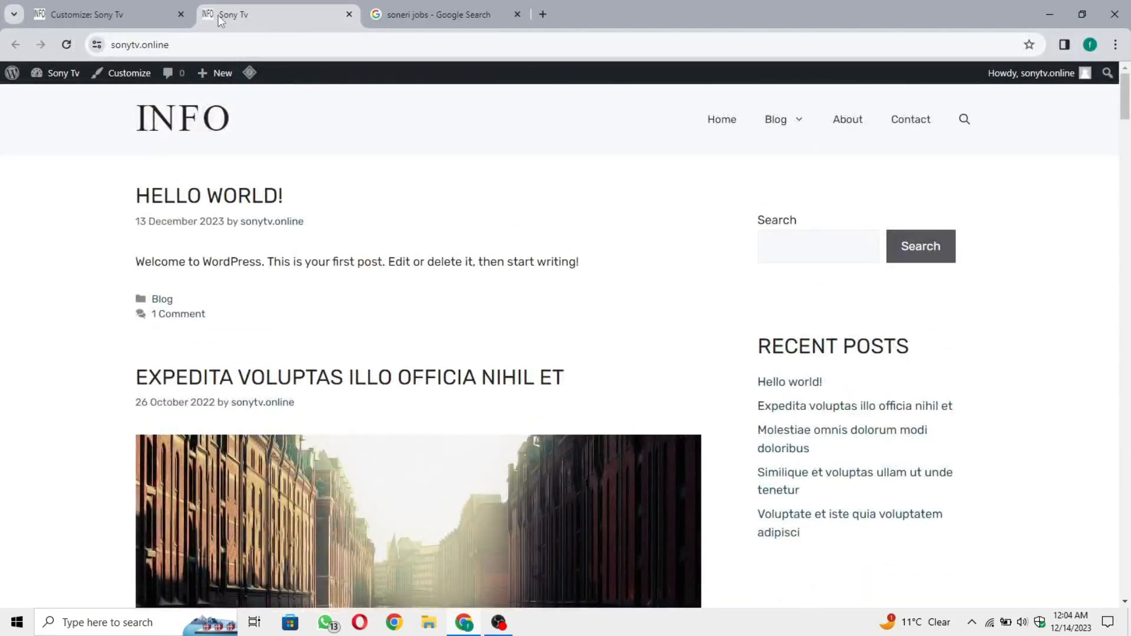
Return to the customizer and look through the Primary Navigation, Sidebars, Footer and Blog sections of the Layout settings
click(98, 3)
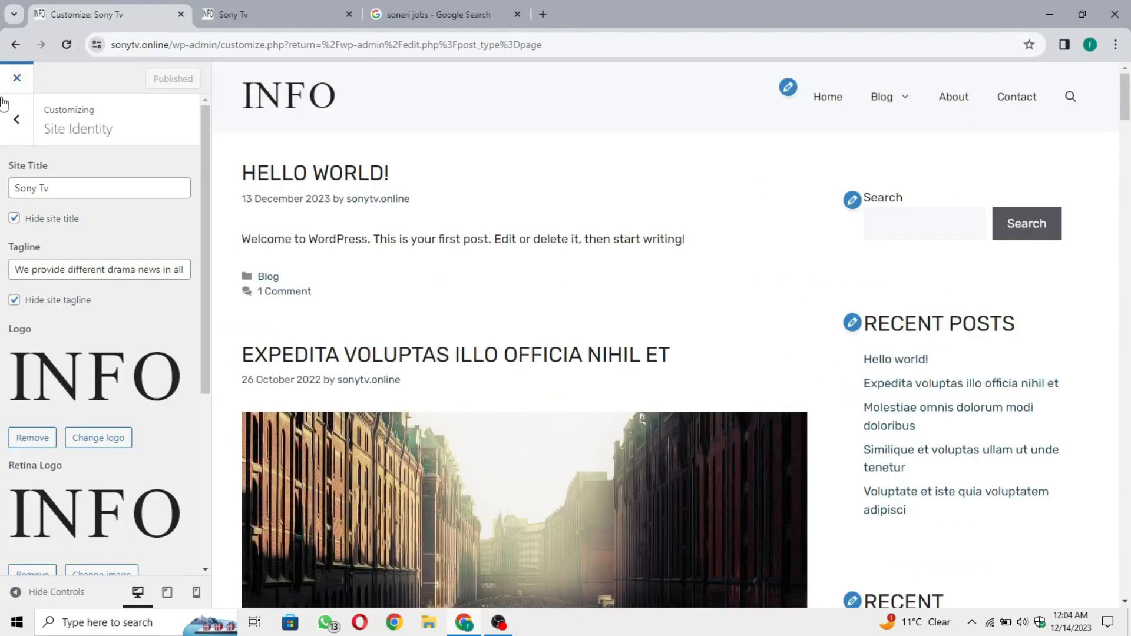
click(20, 130)
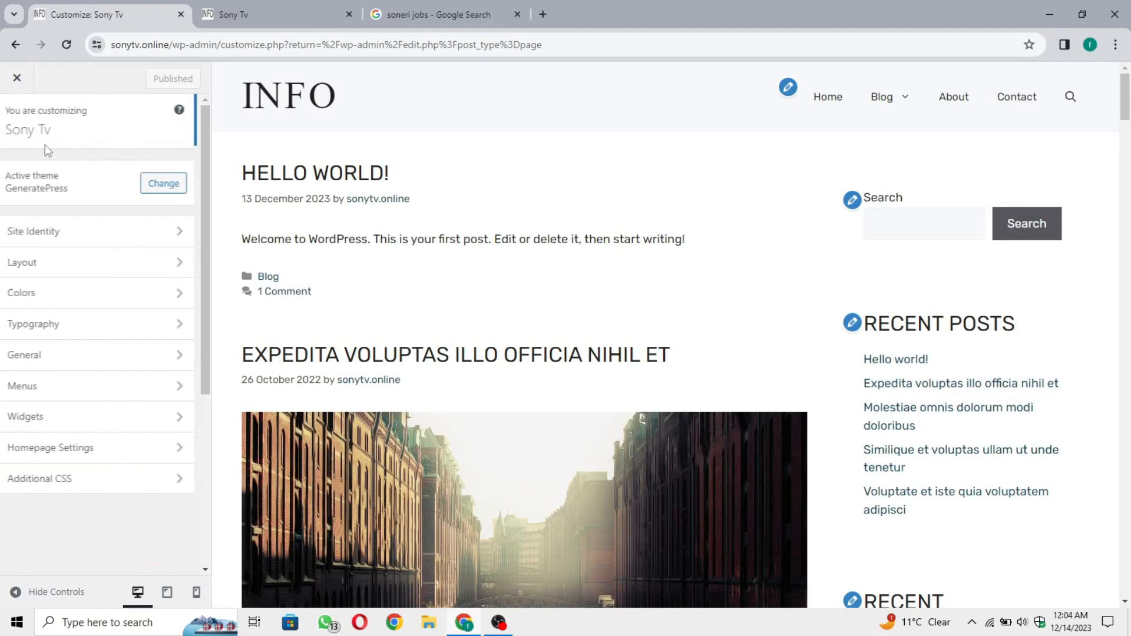
click(99, 270)
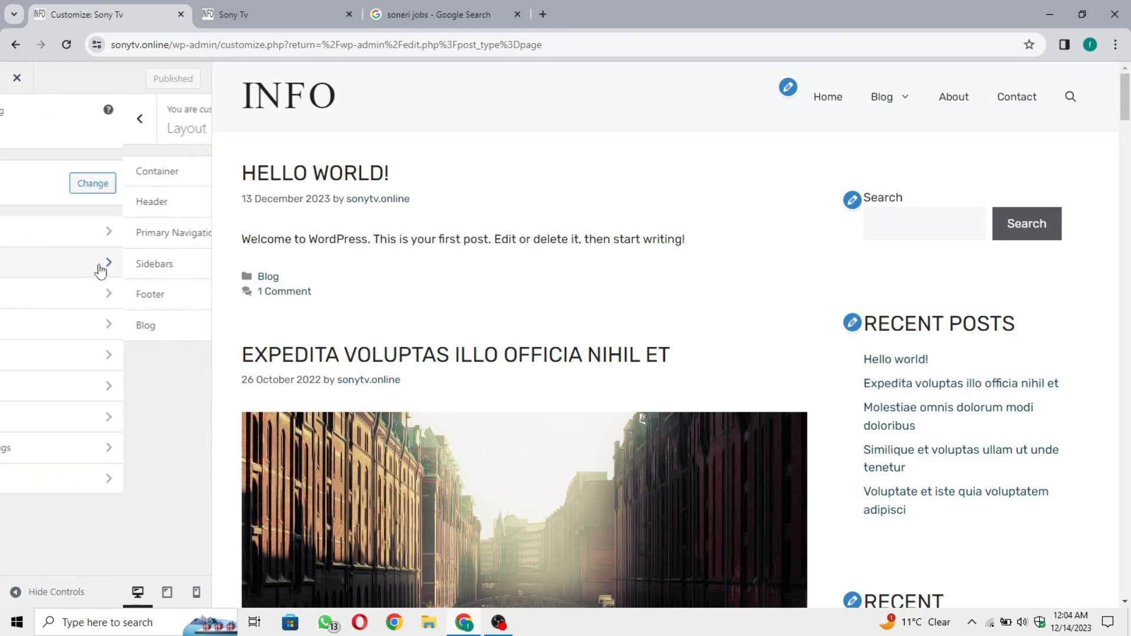
click(124, 232)
click(19, 136)
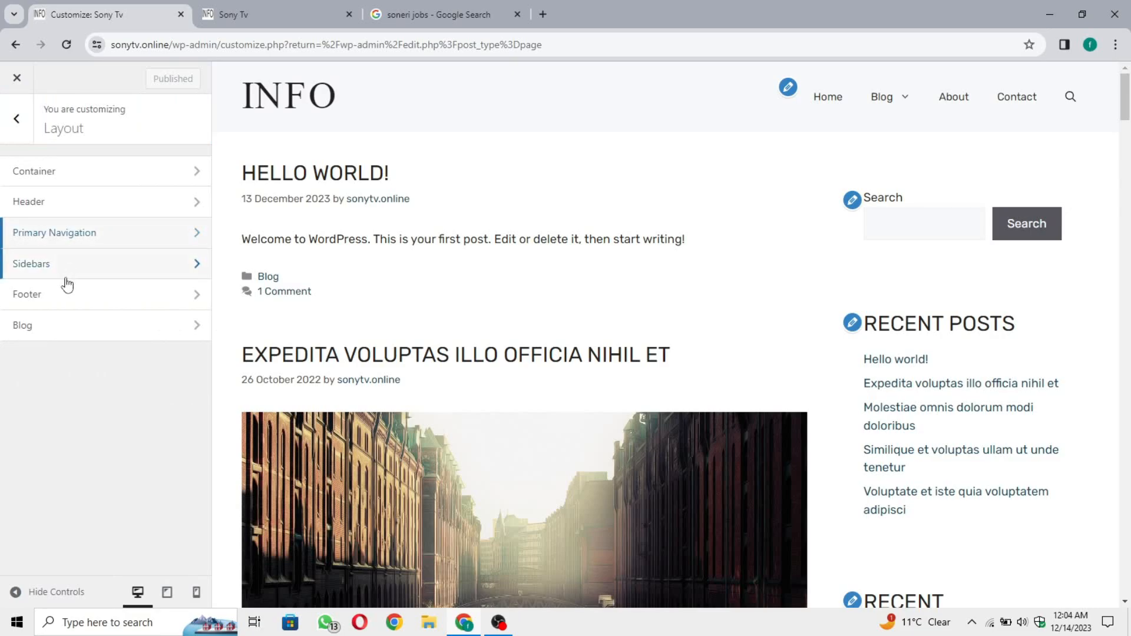
click(69, 268)
click(16, 123)
click(63, 294)
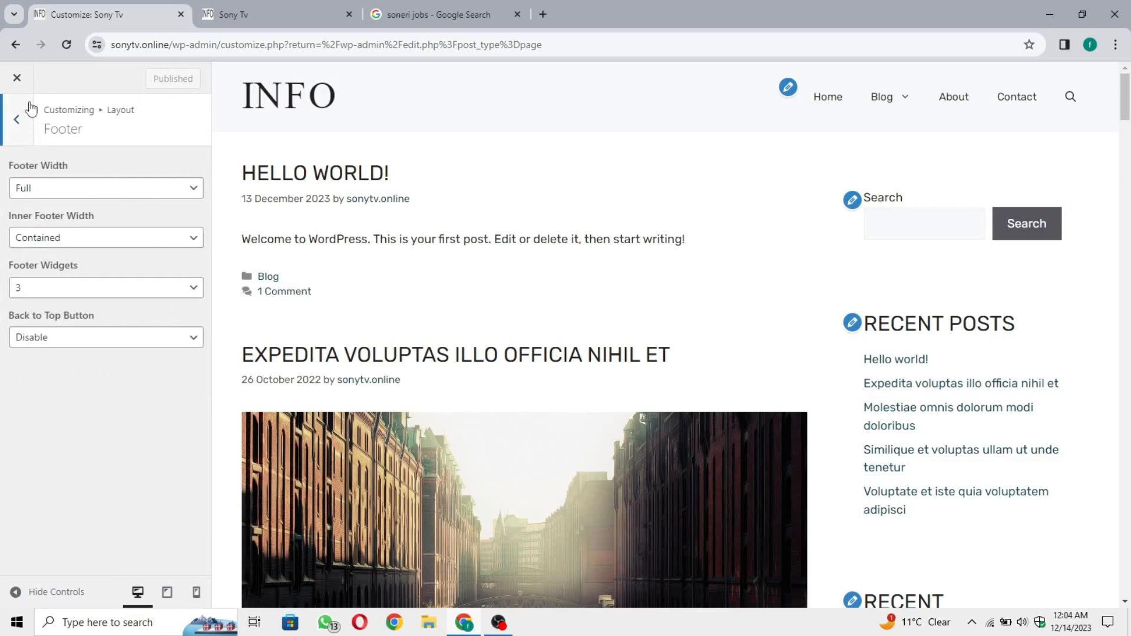
click(16, 118)
click(91, 328)
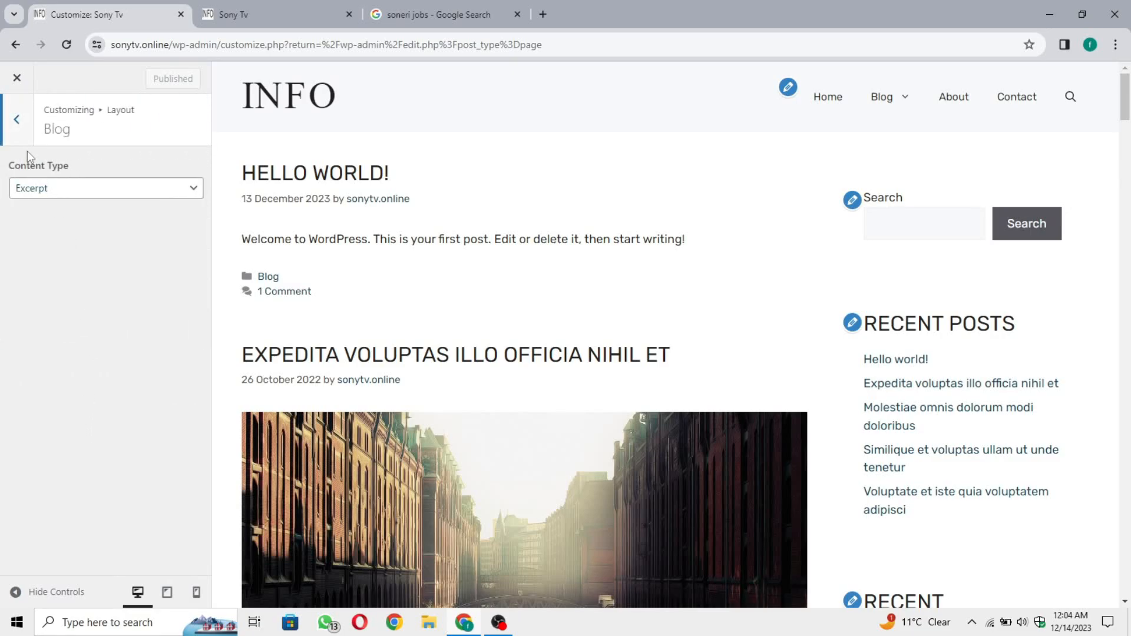
click(26, 151)
Set the header background color to #ffffff in the Colors settings
click(28, 142)
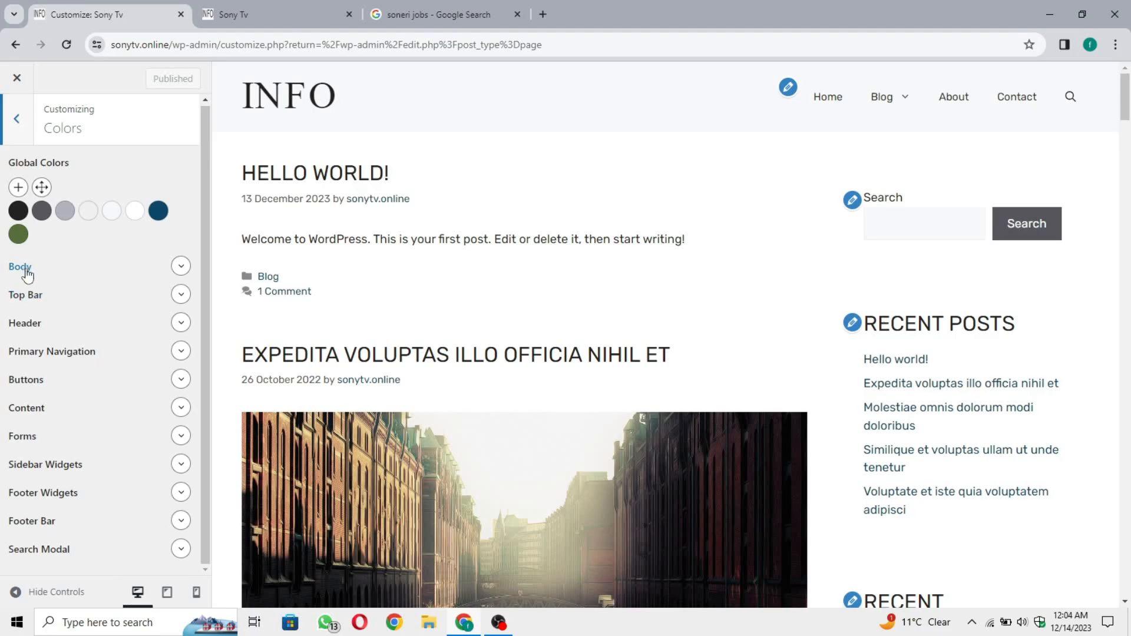
scroll(564, 357, down, 17)
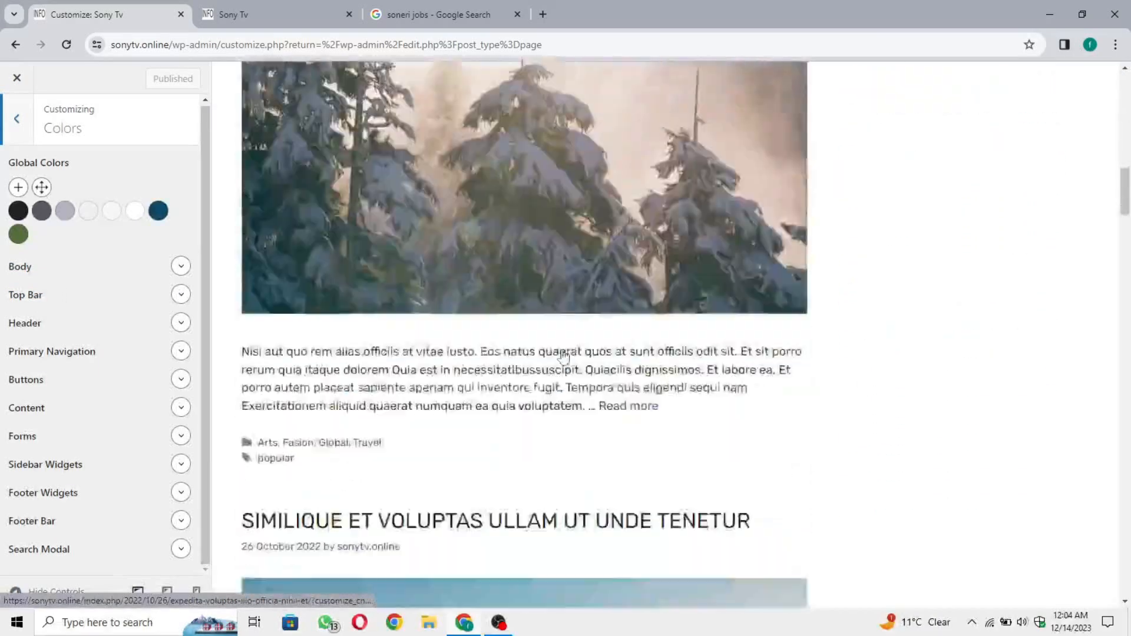
scroll(565, 356, up, 17)
scroll(565, 357, down, 20)
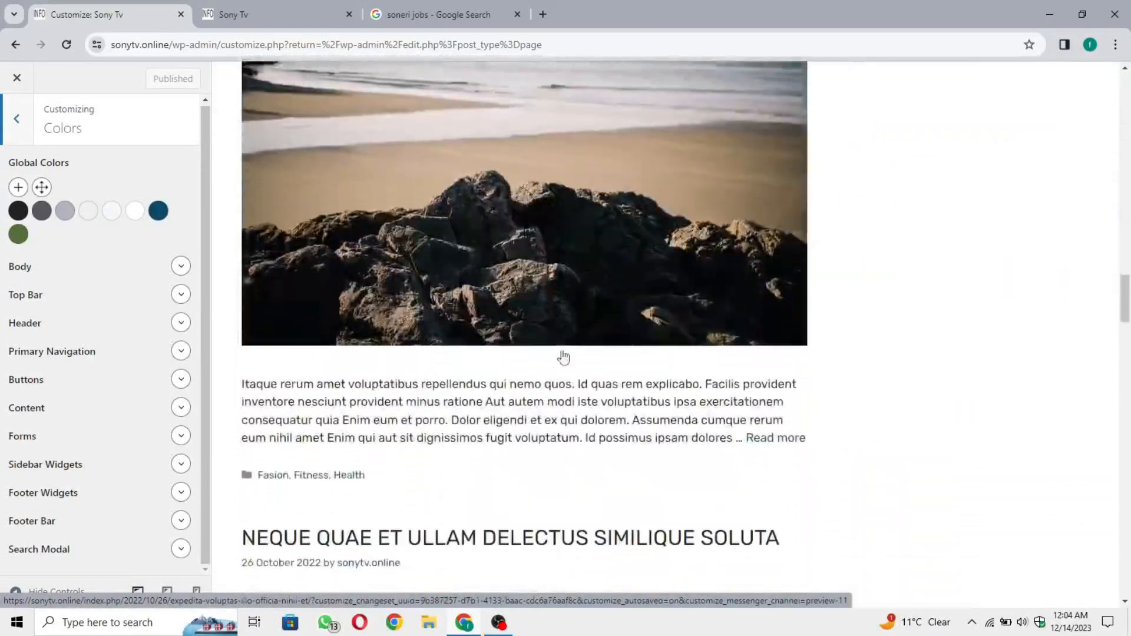
scroll(565, 357, up, 20)
scroll(563, 356, up, 10)
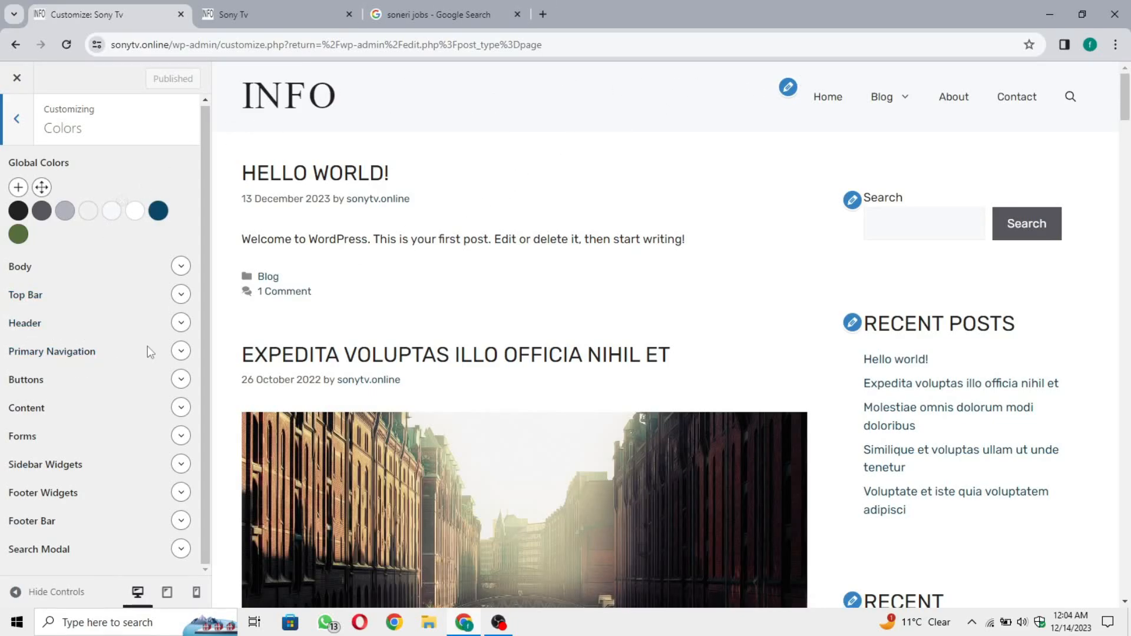
click(185, 324)
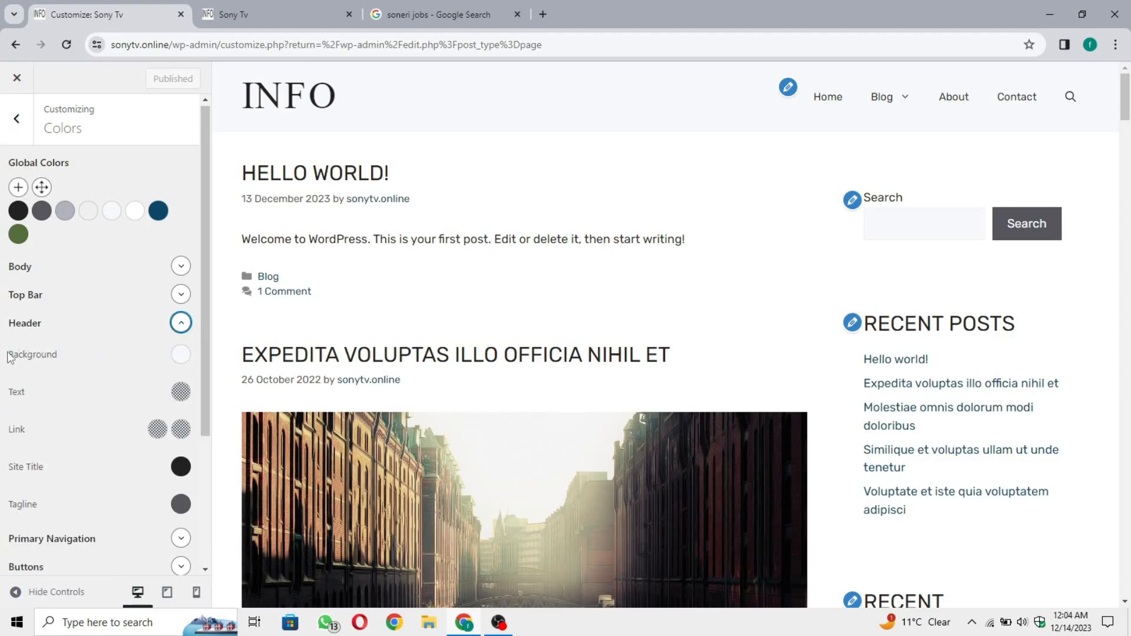
click(181, 357)
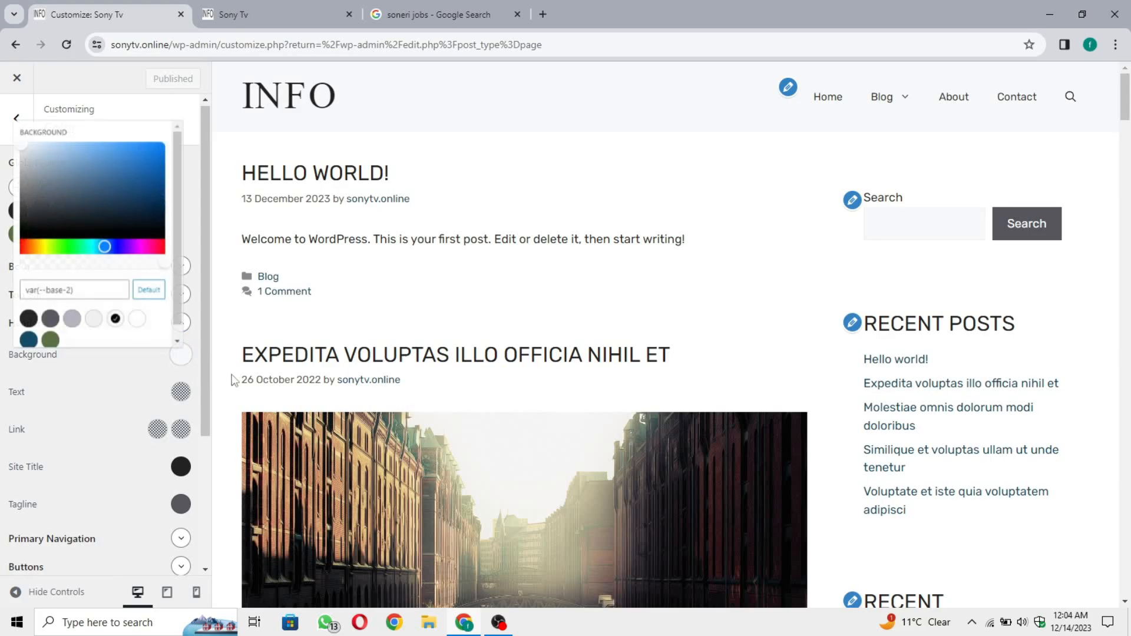
drag(92, 170, 3, 33)
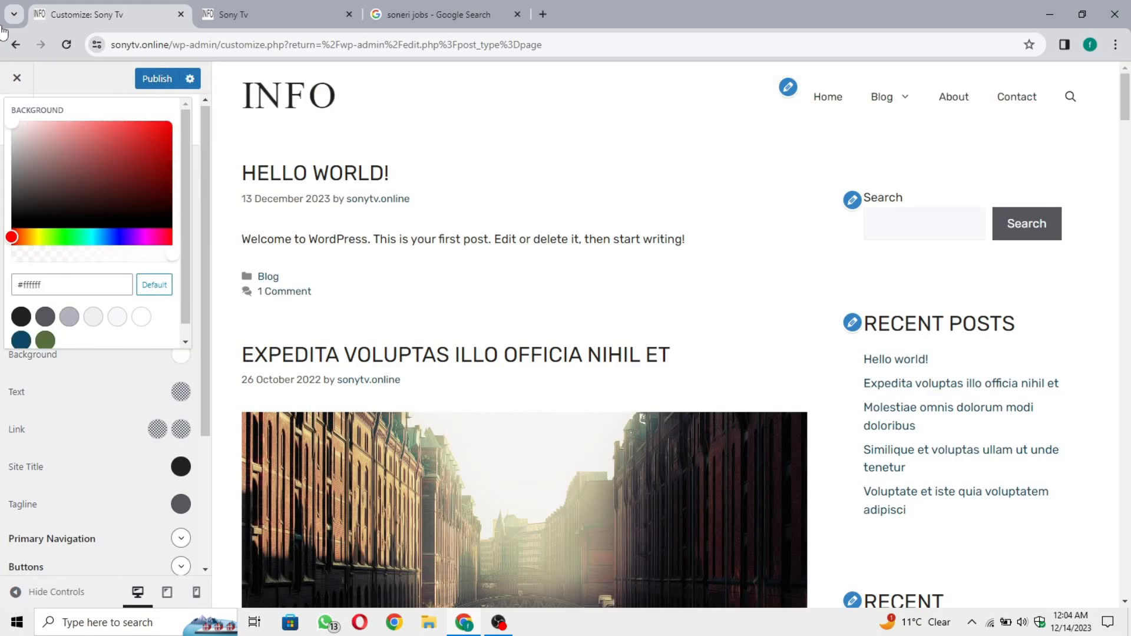
click(145, 290)
click(3, 397)
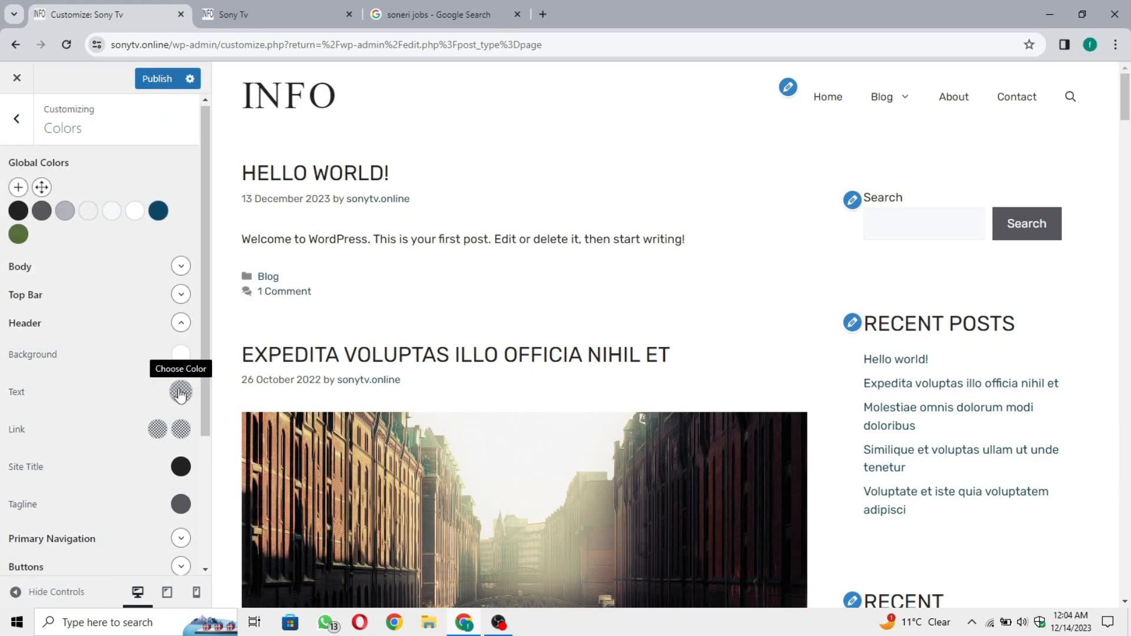
scroll(80, 453, down, 3)
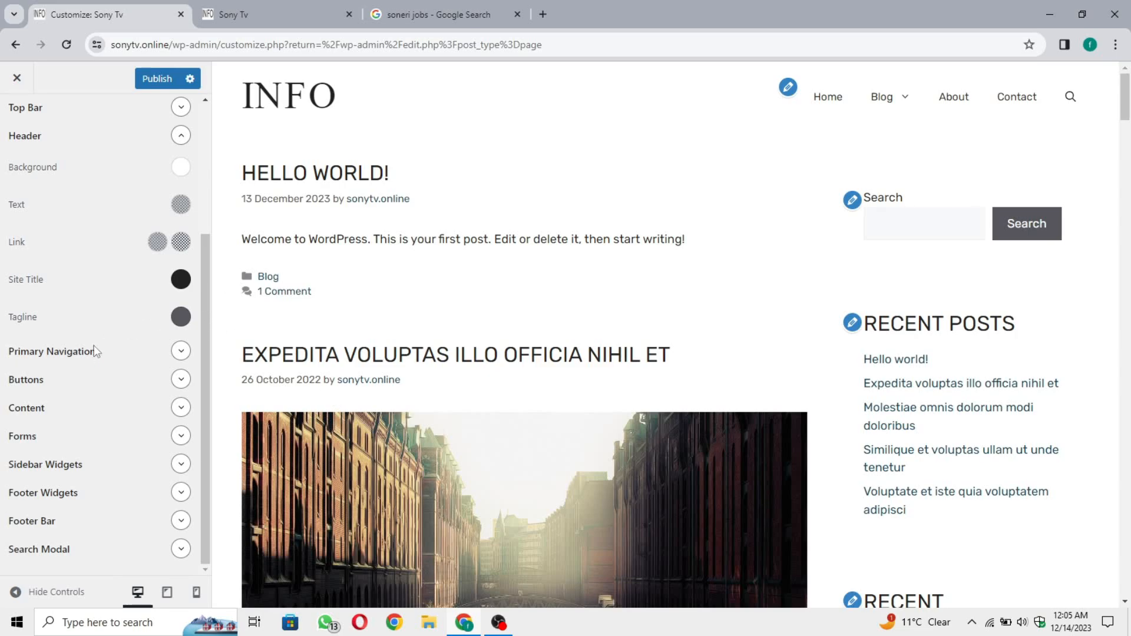
click(181, 136)
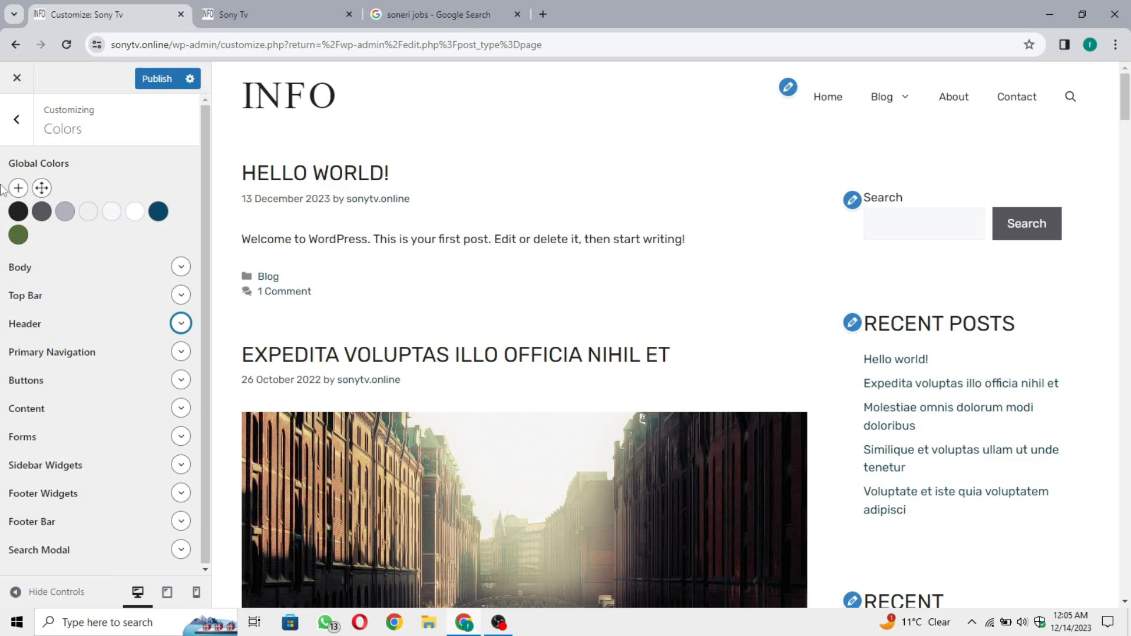
click(16, 118)
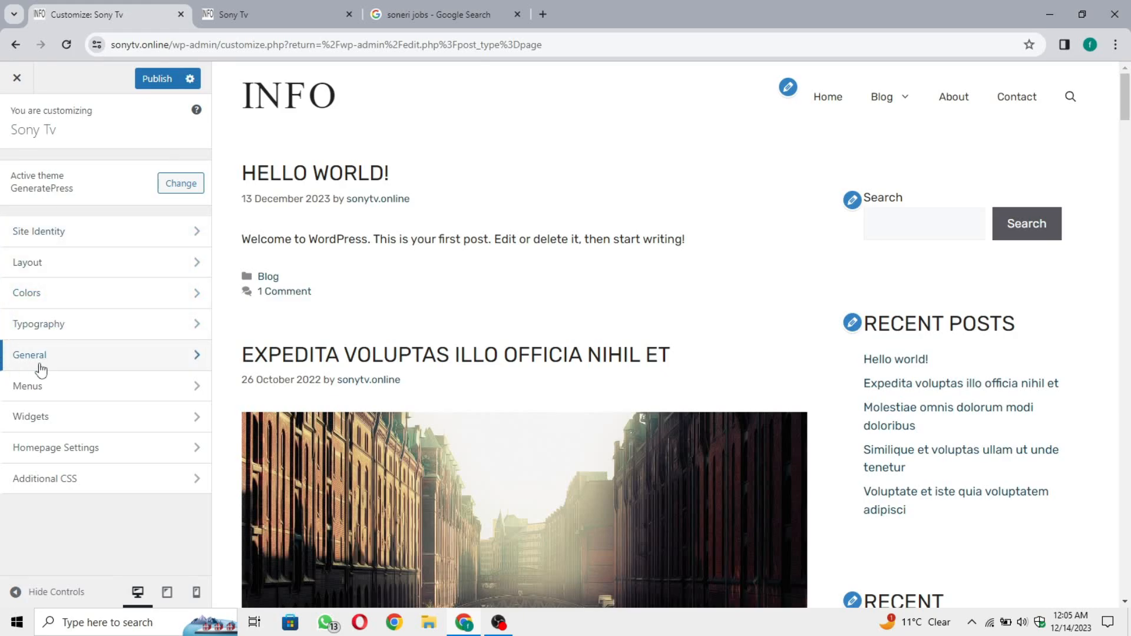
Enable Smooth scroll in the General settings, try it on the page preview, and disable it again
click(76, 366)
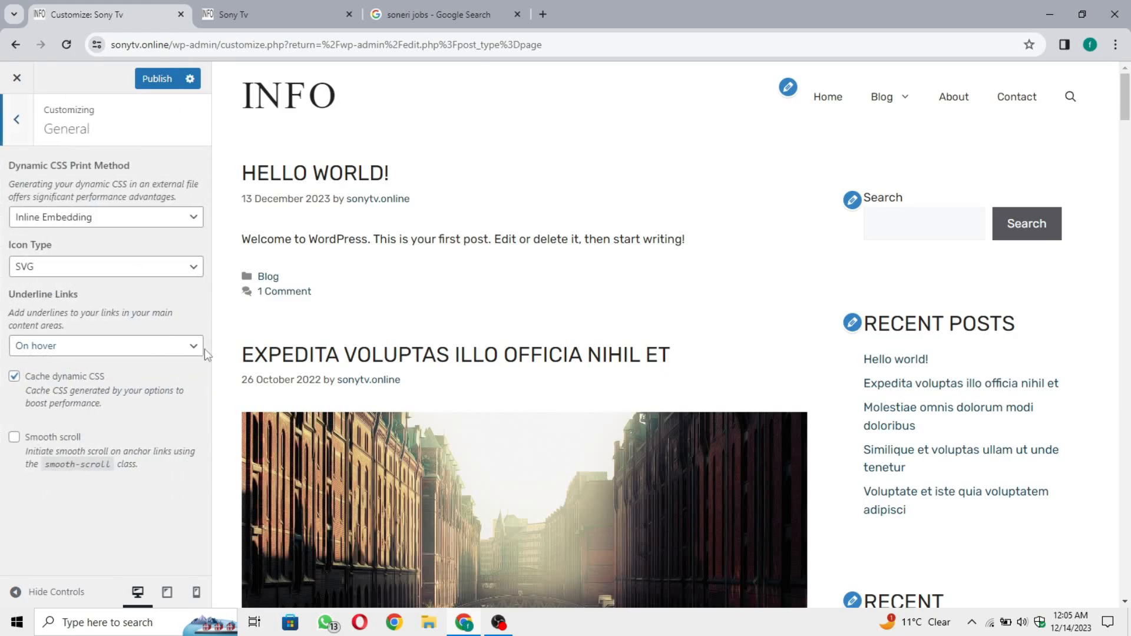
click(15, 437)
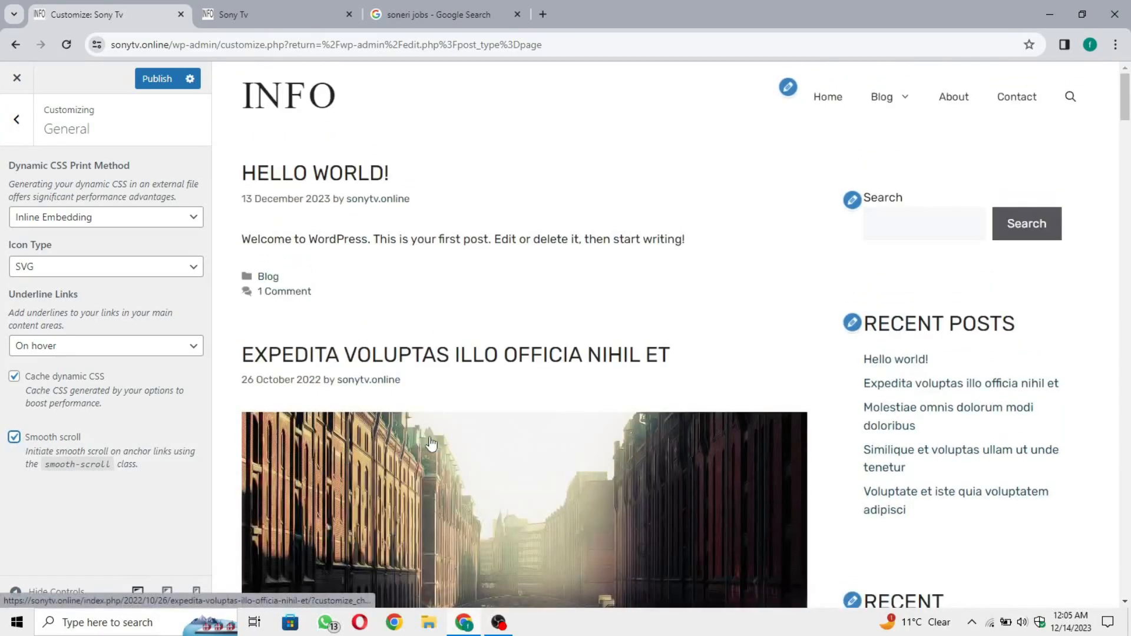
scroll(430, 443, down, 20)
scroll(432, 444, up, 20)
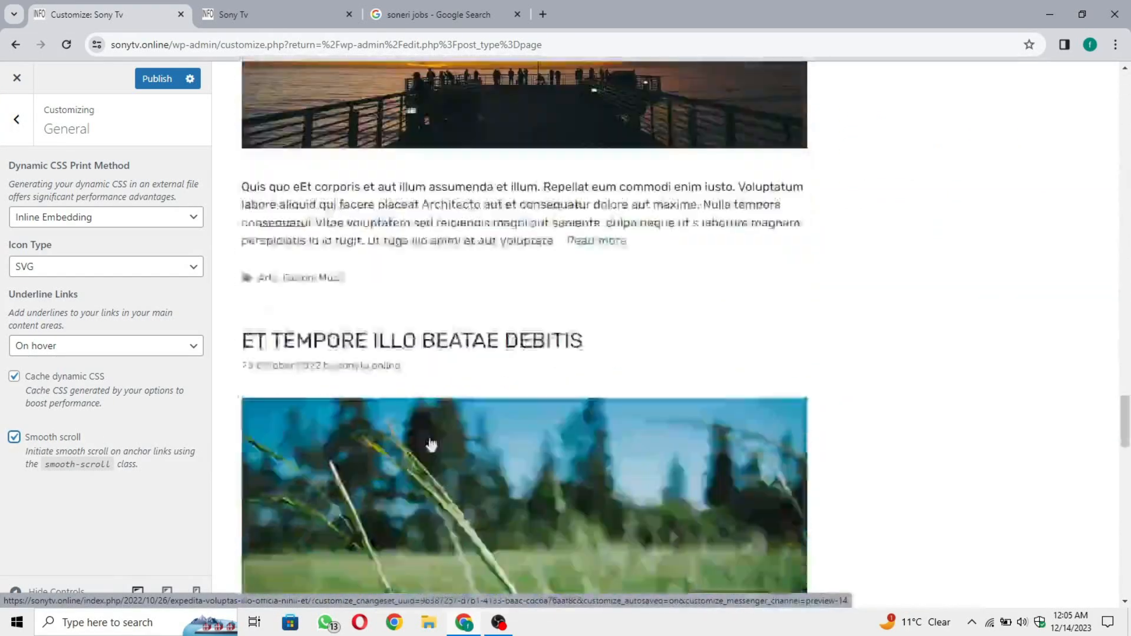
scroll(431, 444, down, 5)
scroll(431, 444, up, 10)
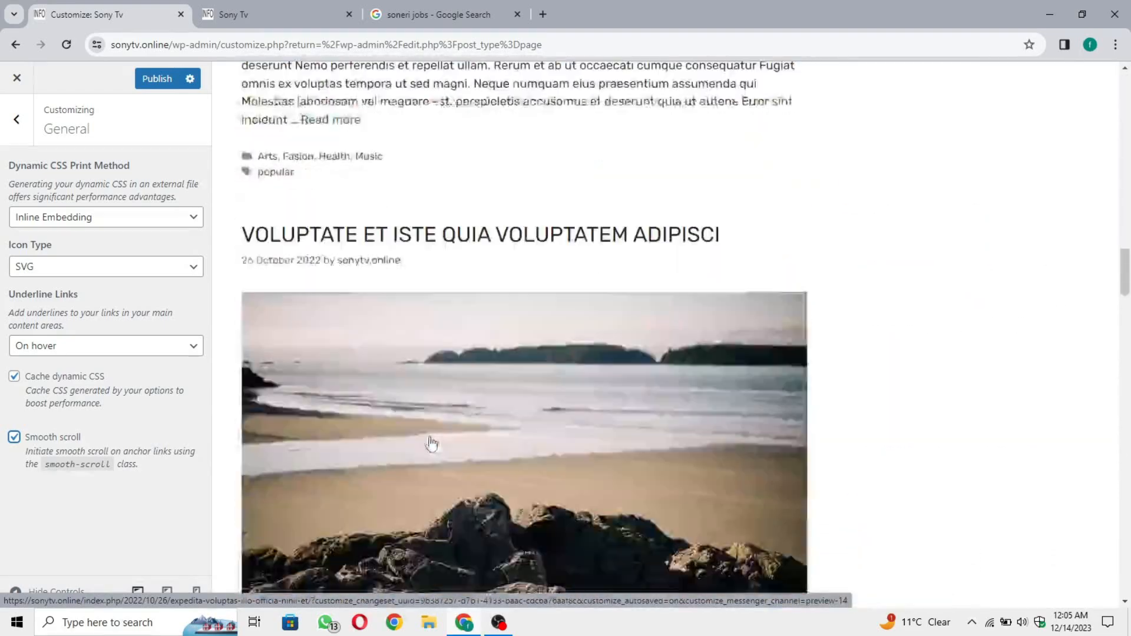
click(14, 438)
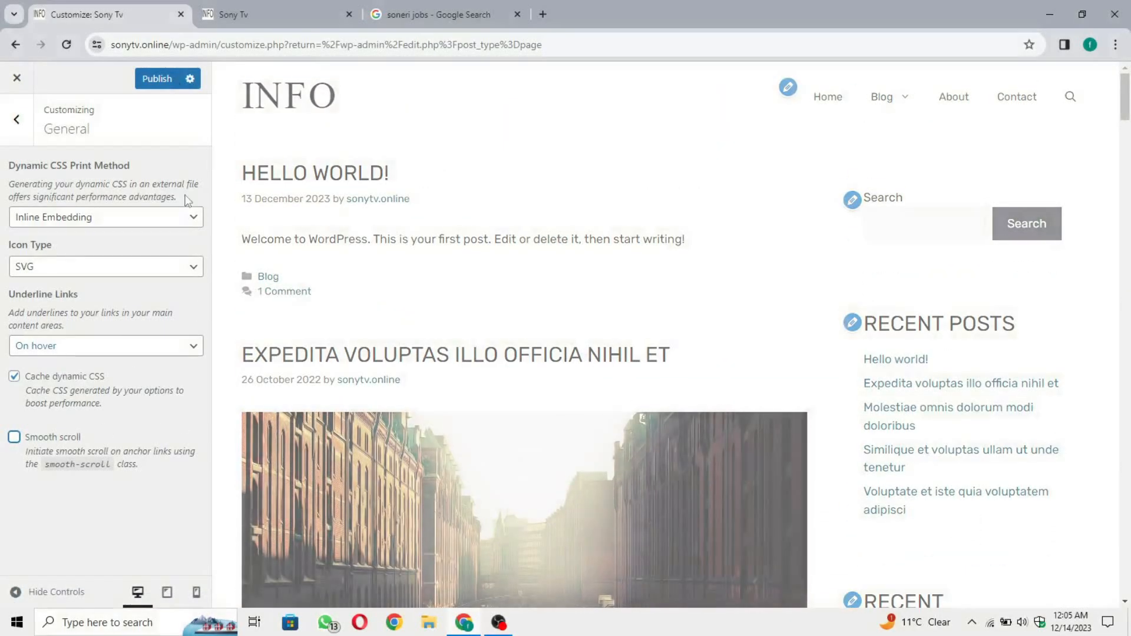
scroll(559, 424, down, 20)
scroll(560, 424, up, 10)
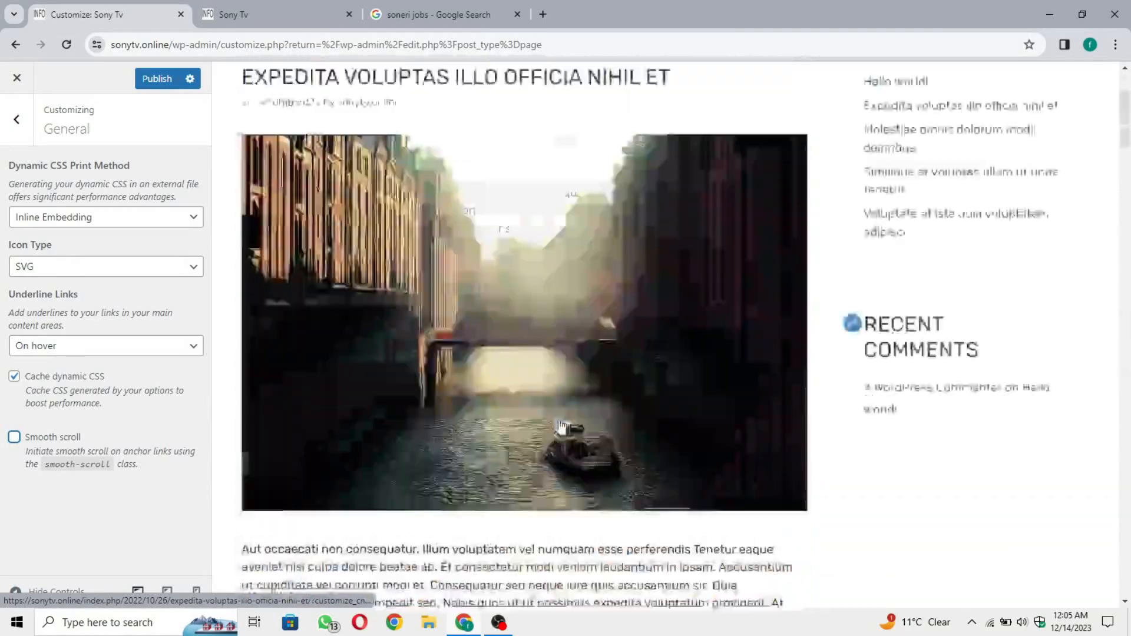
scroll(560, 425, down, 12)
scroll(559, 425, up, 12)
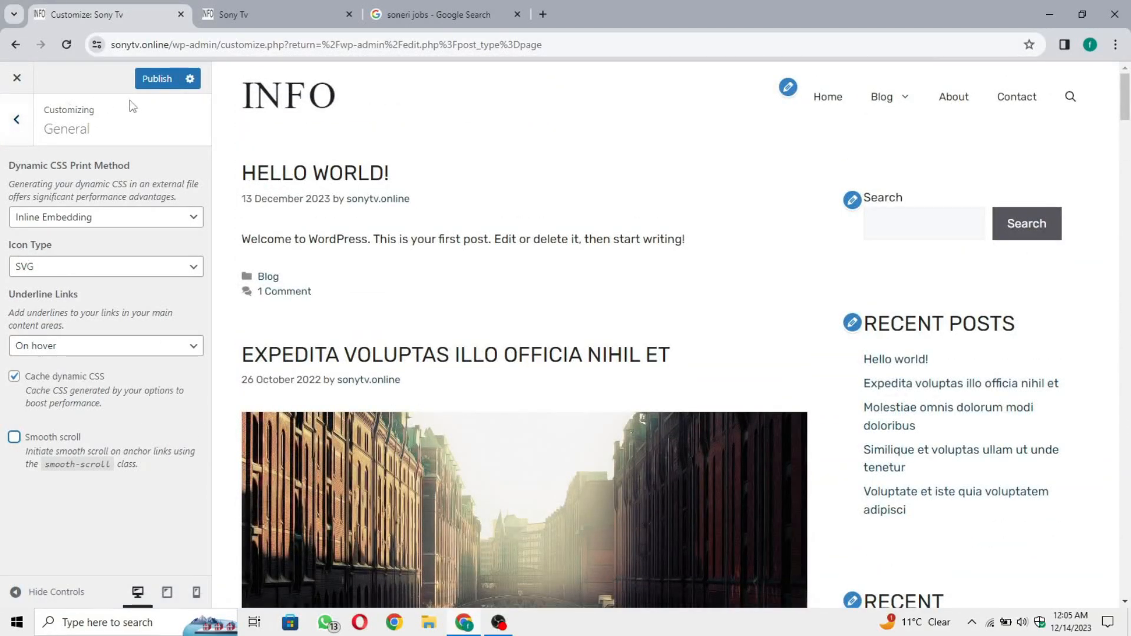
Publish the customizer changes and return to the main list of customizer settings
click(166, 81)
click(17, 120)
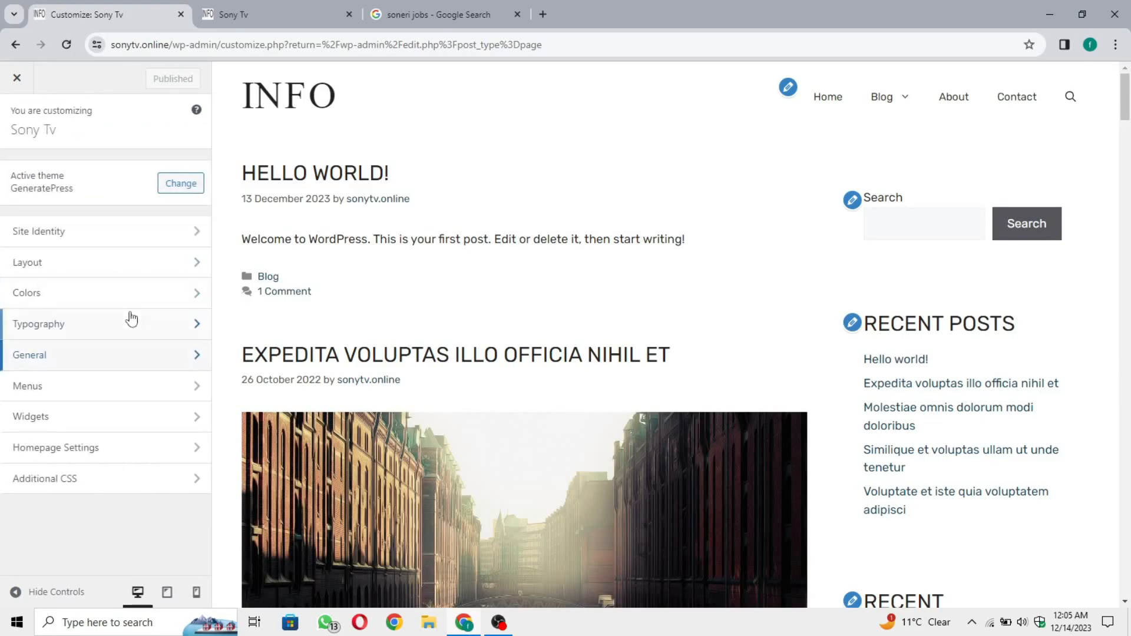
Review the items and location of the existing Primary menu and delete that menu
click(116, 393)
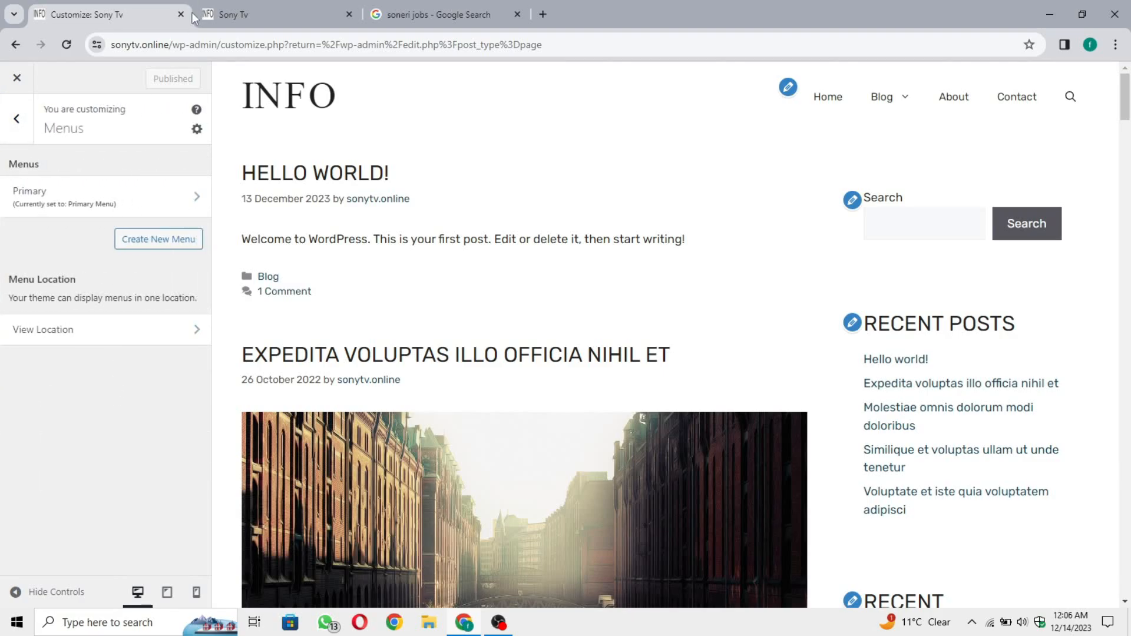
click(80, 207)
scroll(112, 422, down, 3)
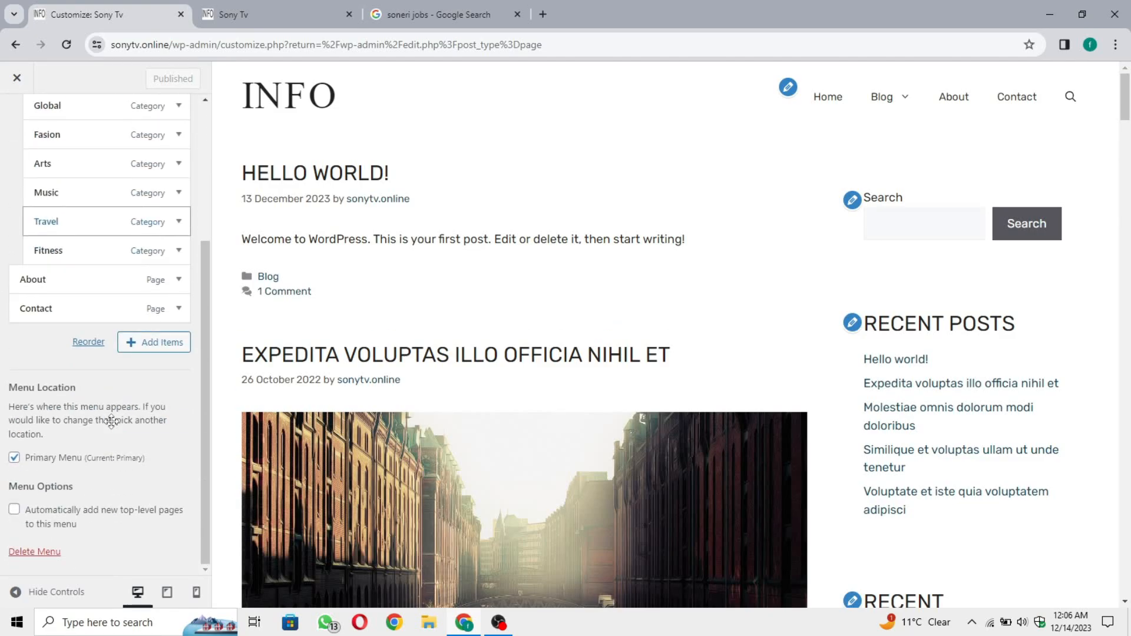
scroll(138, 387, up, 3)
scroll(138, 388, down, 3)
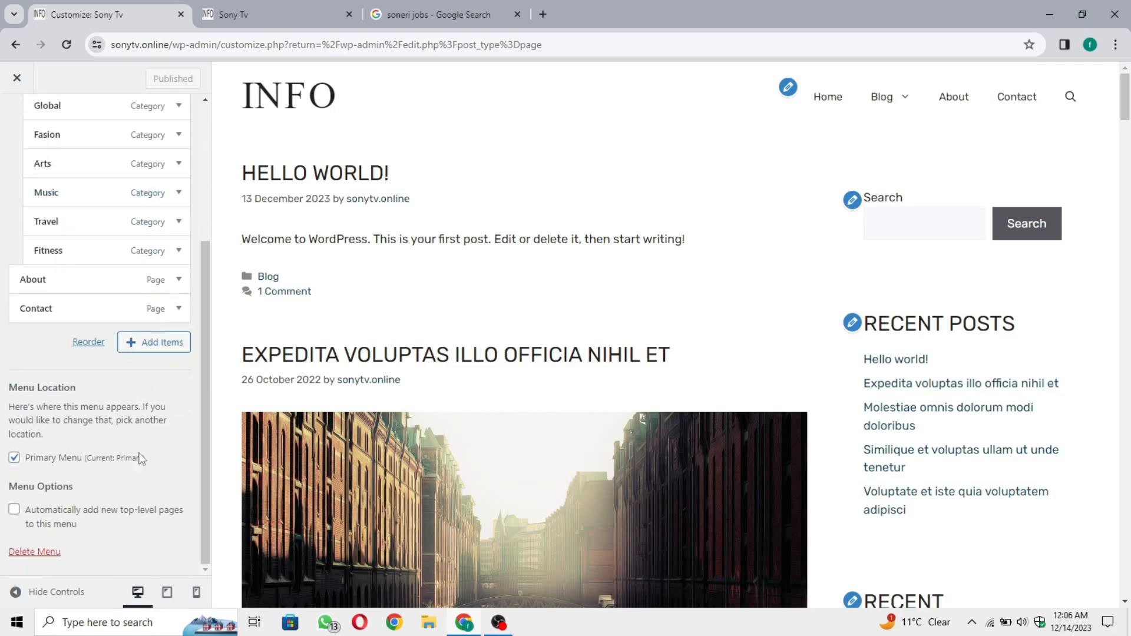
click(30, 548)
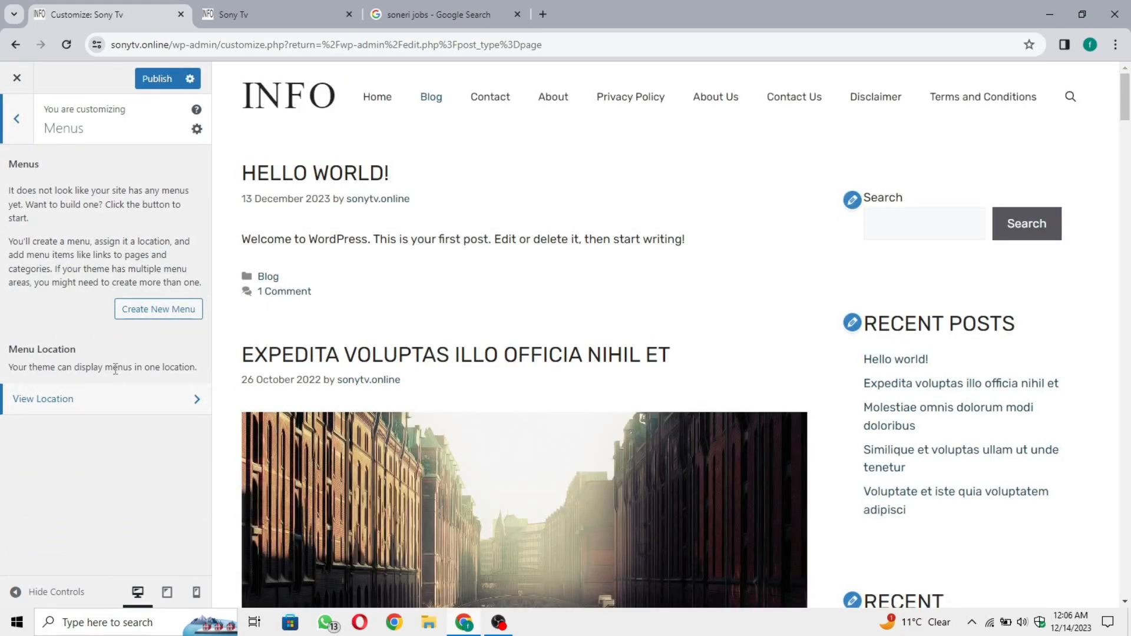
Create a new menu named Main Menu and assign it to the Primary Menu location
click(141, 316)
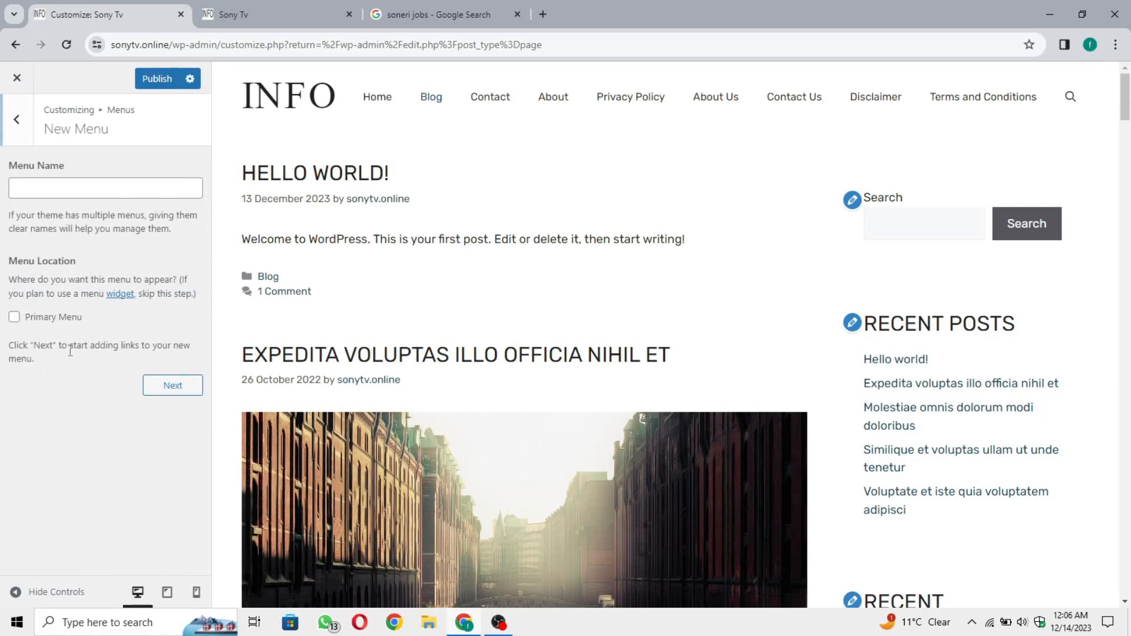
click(117, 198)
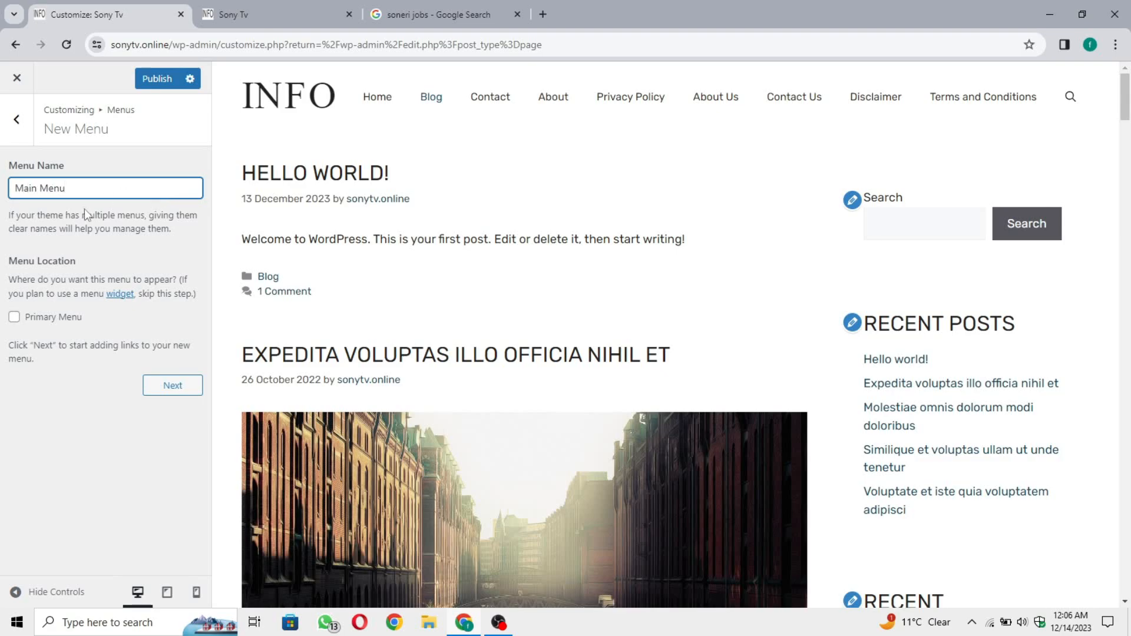
click(103, 217)
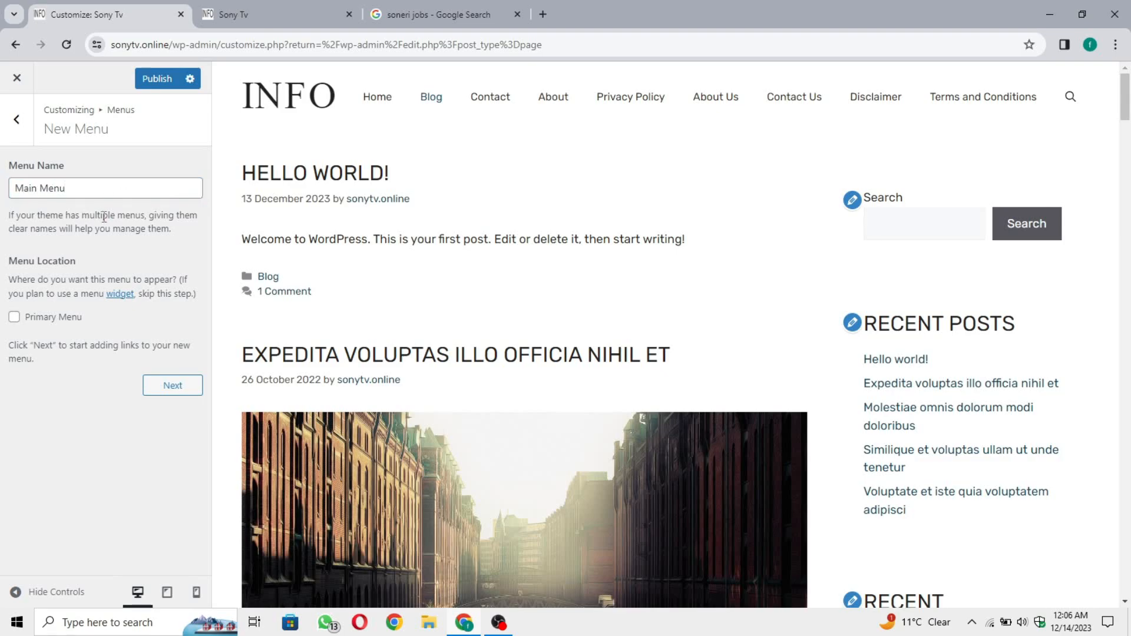
click(72, 327)
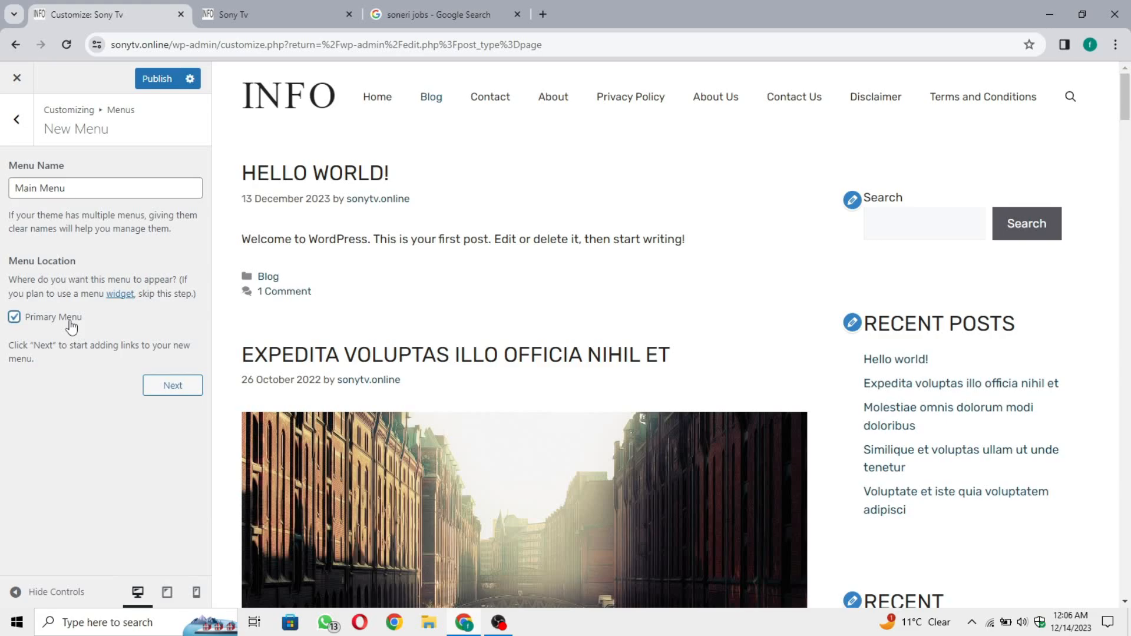
click(158, 390)
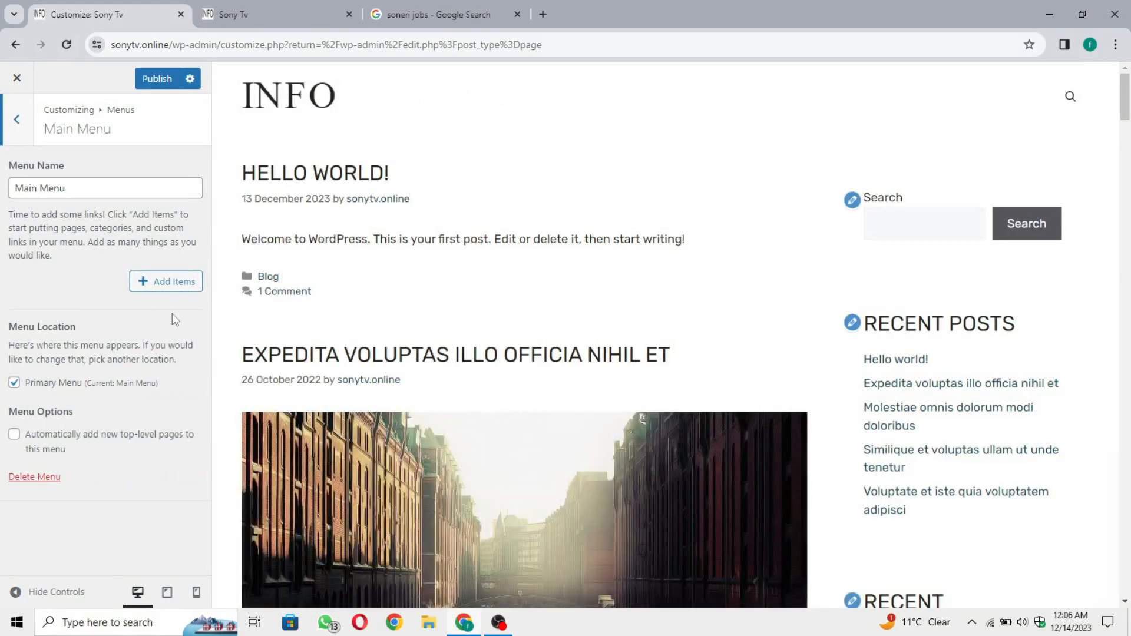
Add the Home link and the Global and Blog categories as items of the Main Menu
click(167, 289)
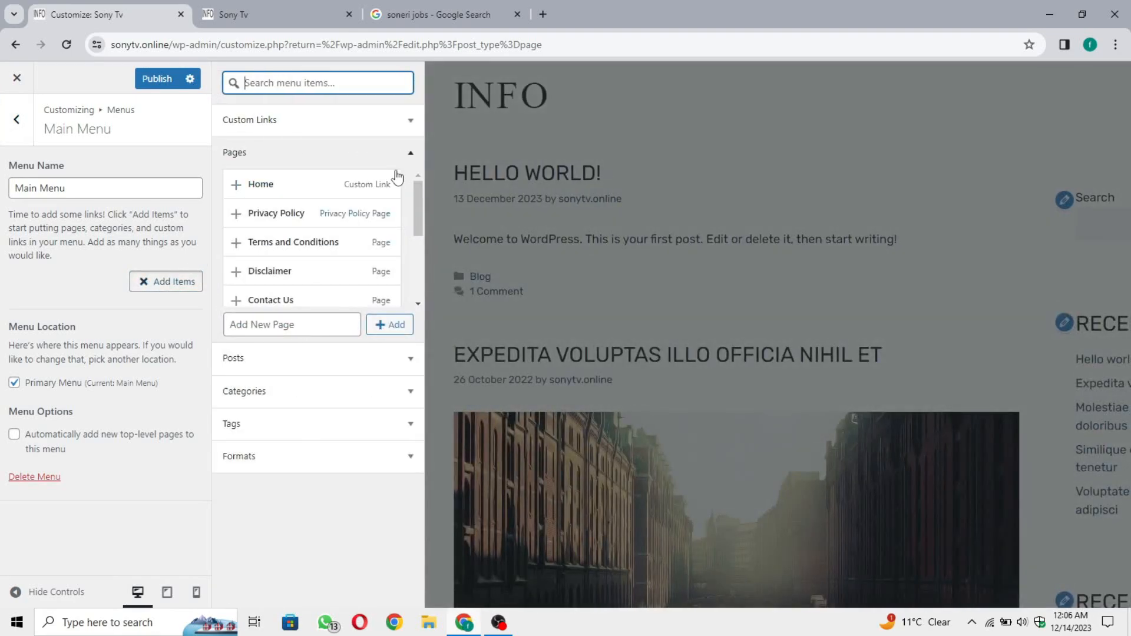
click(366, 183)
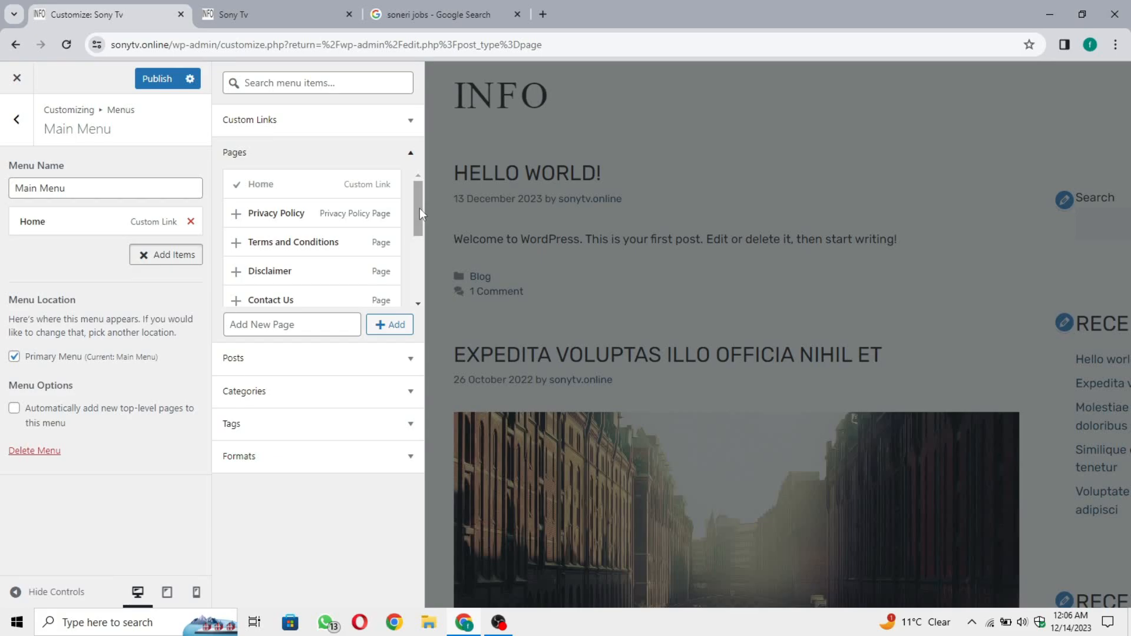
click(362, 393)
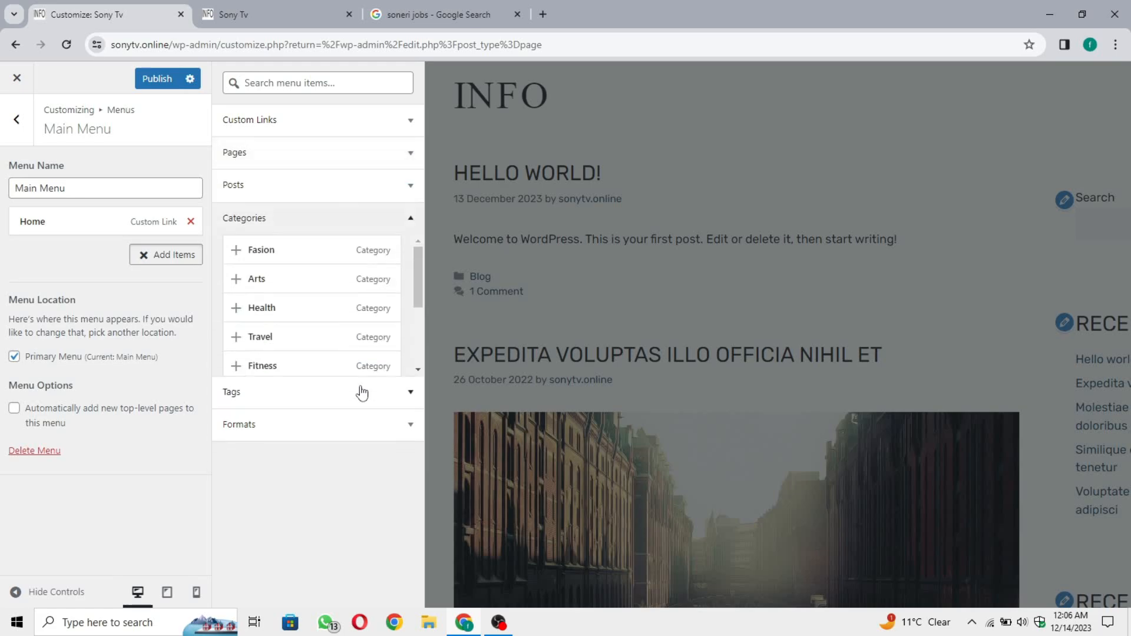
drag(419, 263, 416, 296)
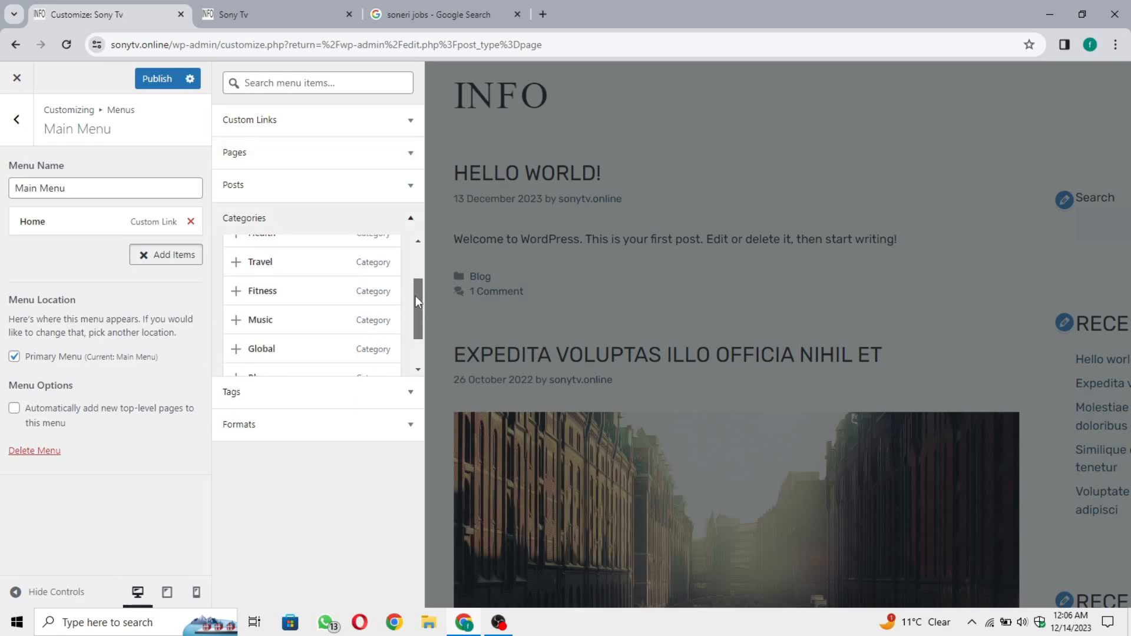
drag(415, 296, 405, 348)
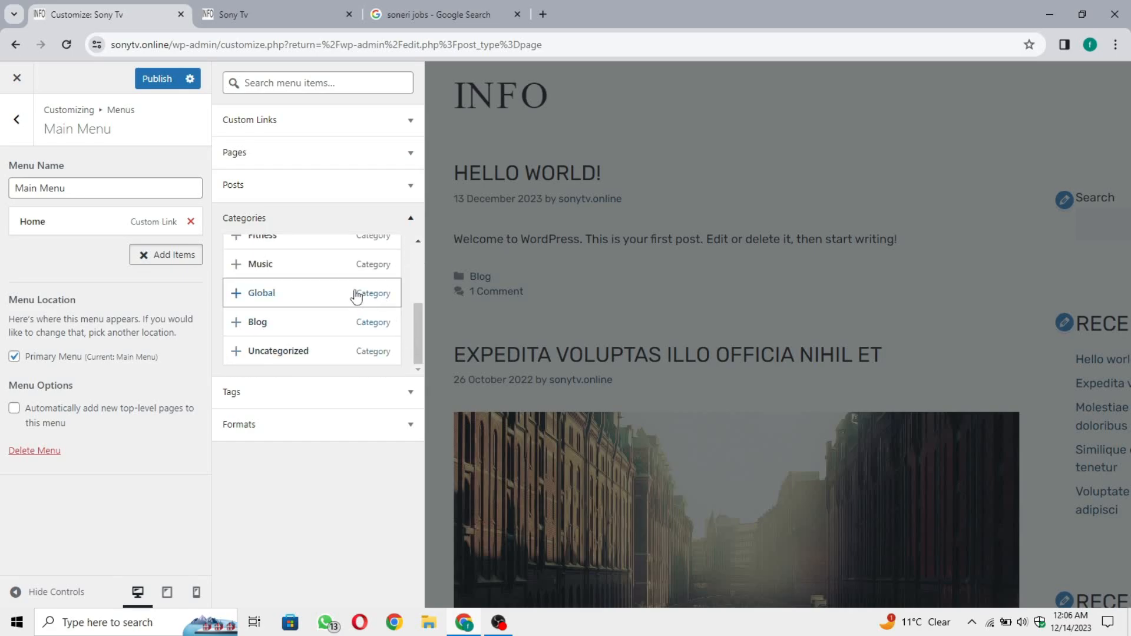
click(340, 304)
click(310, 322)
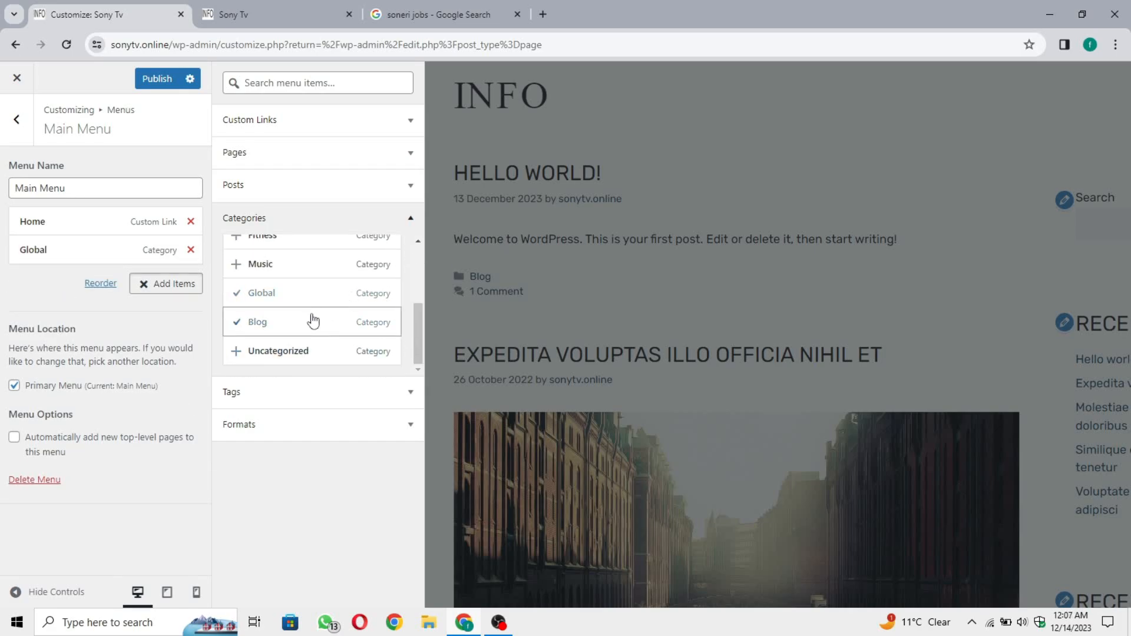
click(8, 311)
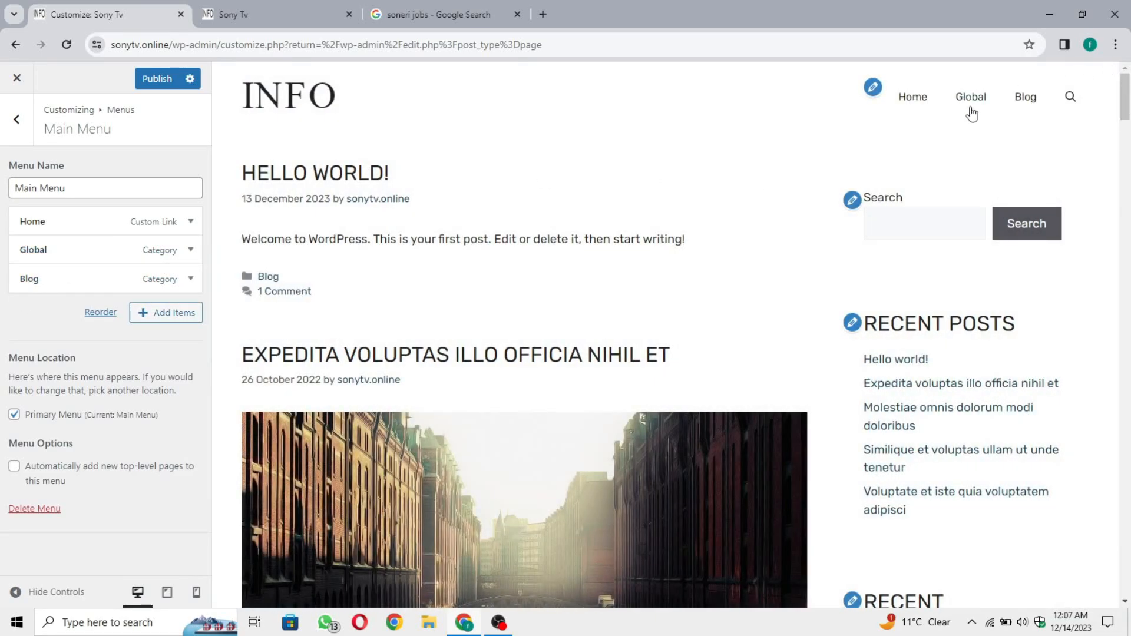
Add the About Us, Contact Us, Privacy Policy, Disclaimer, and Terms and Conditions pages to the Main Menu
click(152, 318)
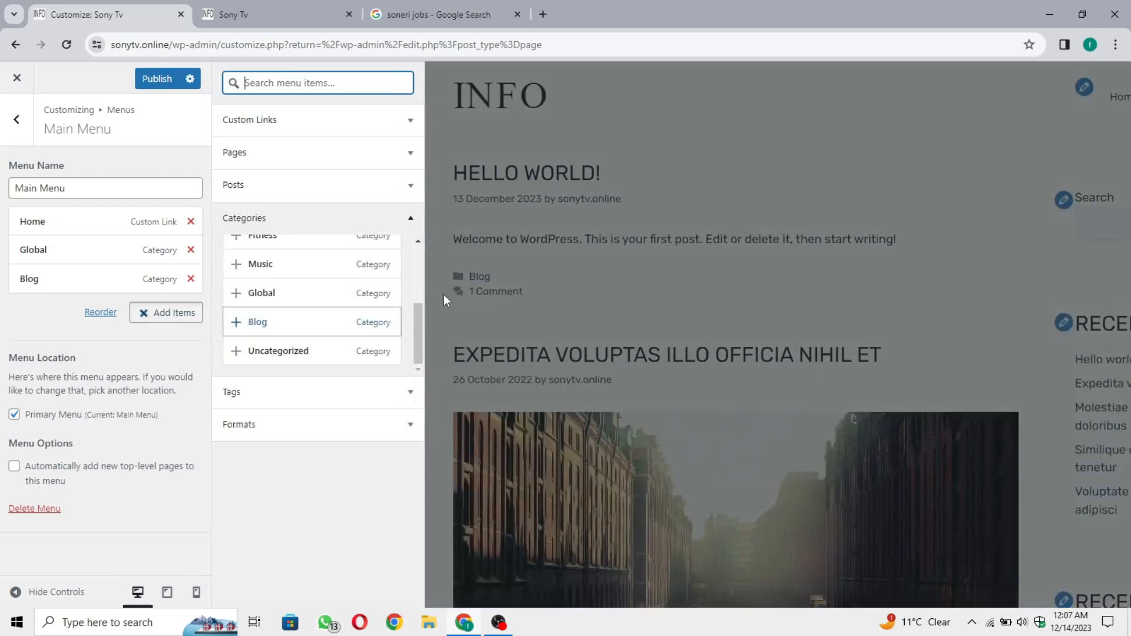
click(399, 155)
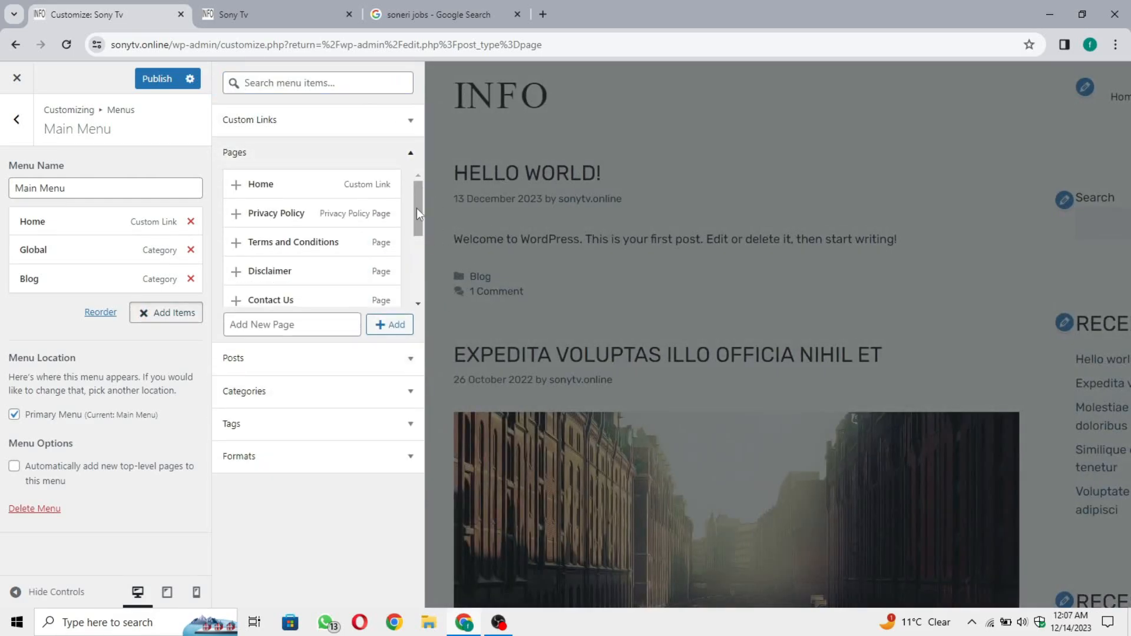
drag(416, 211, 417, 242)
drag(417, 267, 417, 244)
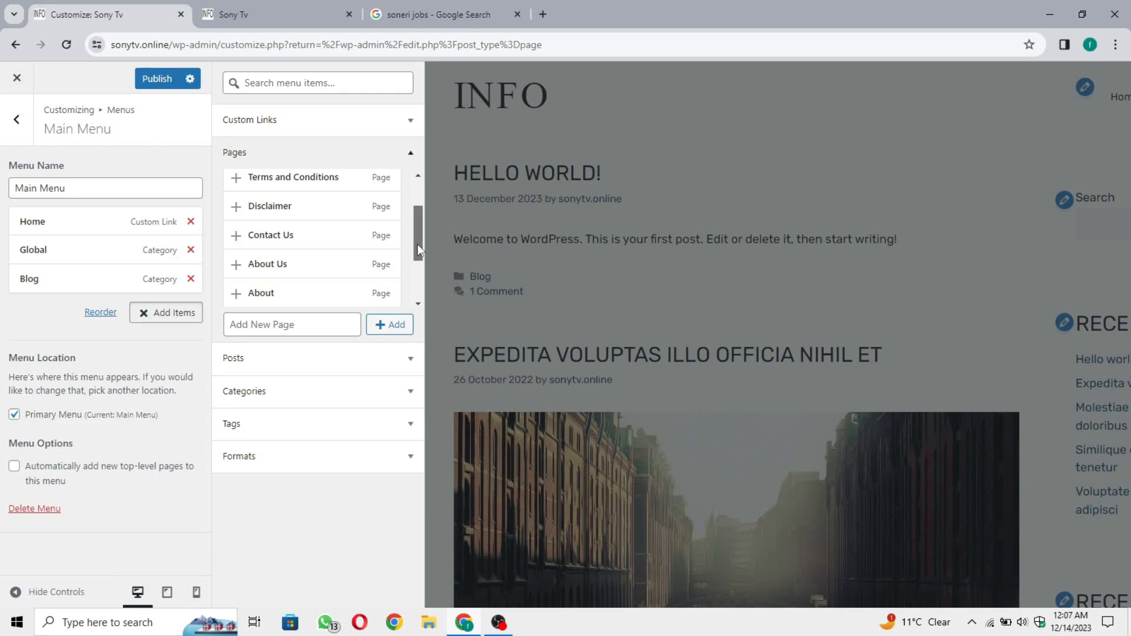
drag(417, 245, 427, 247)
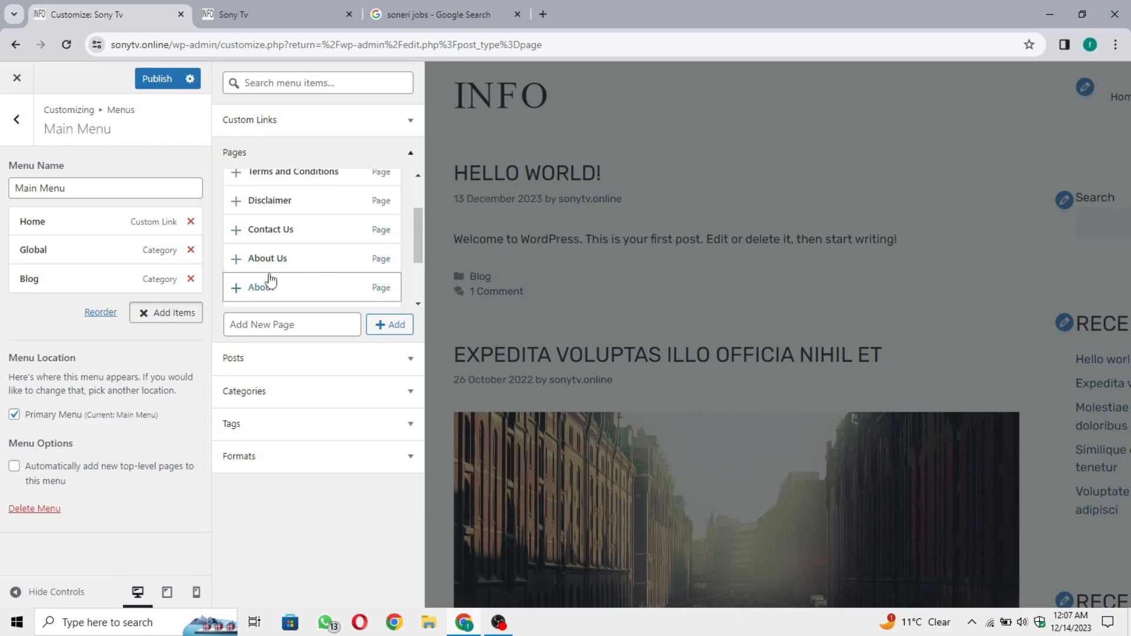
click(289, 260)
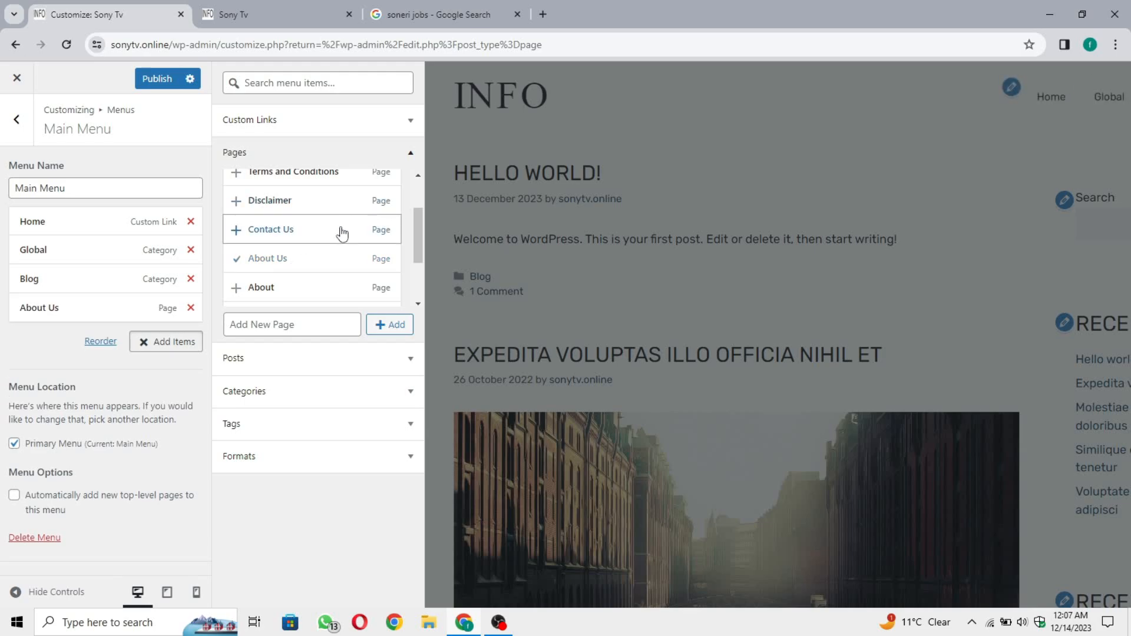
click(342, 234)
drag(416, 238, 342, 214)
click(342, 214)
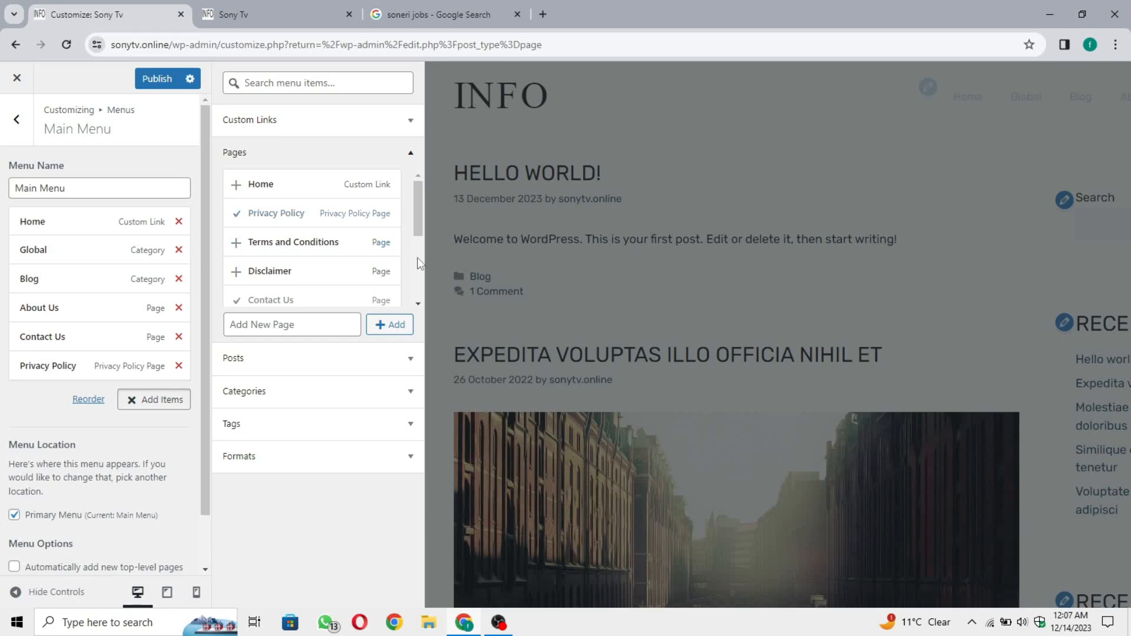
click(377, 271)
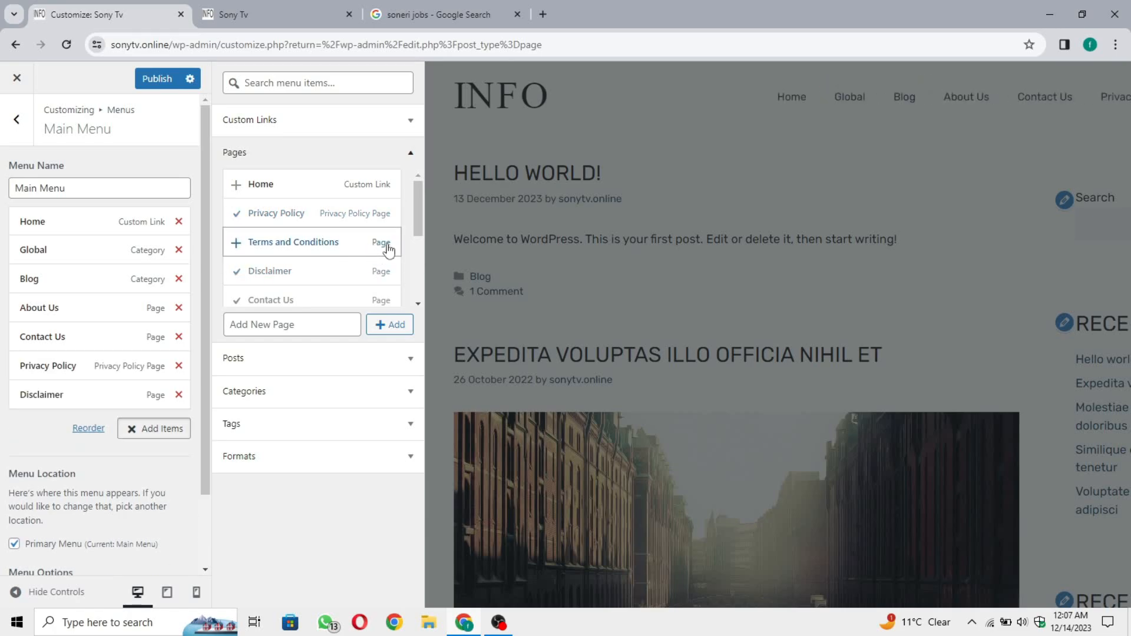
click(386, 246)
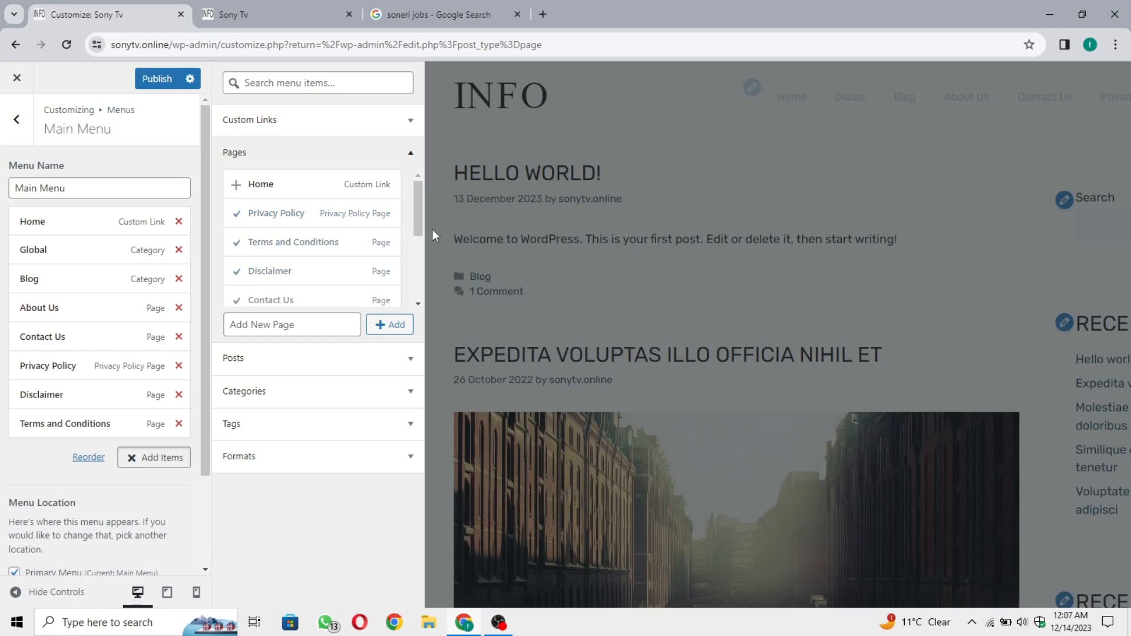
click(12, 467)
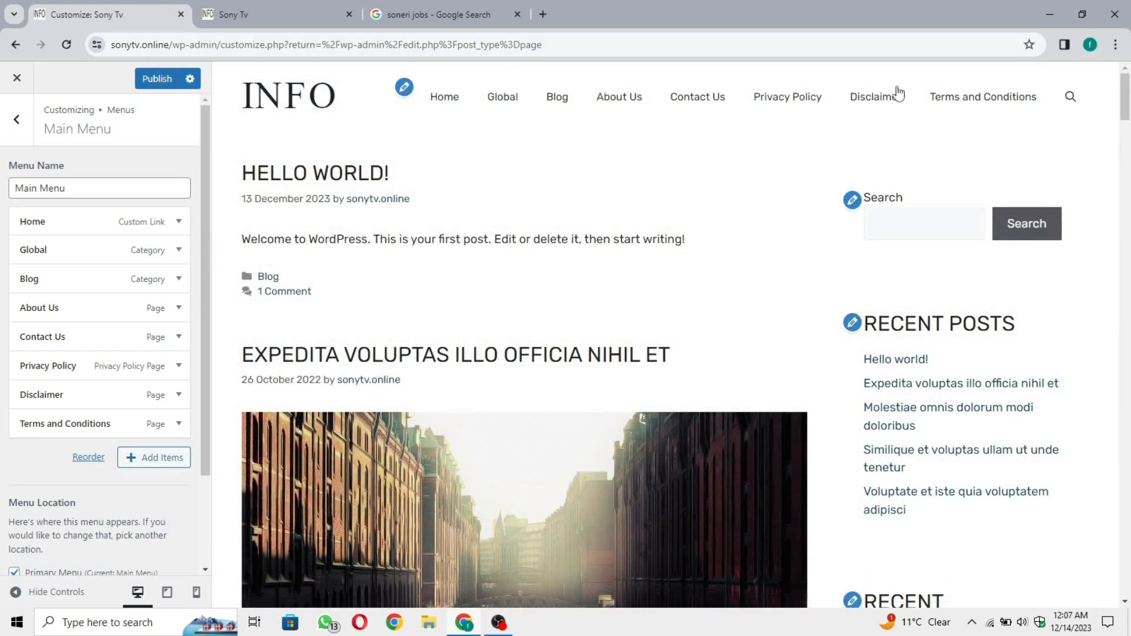
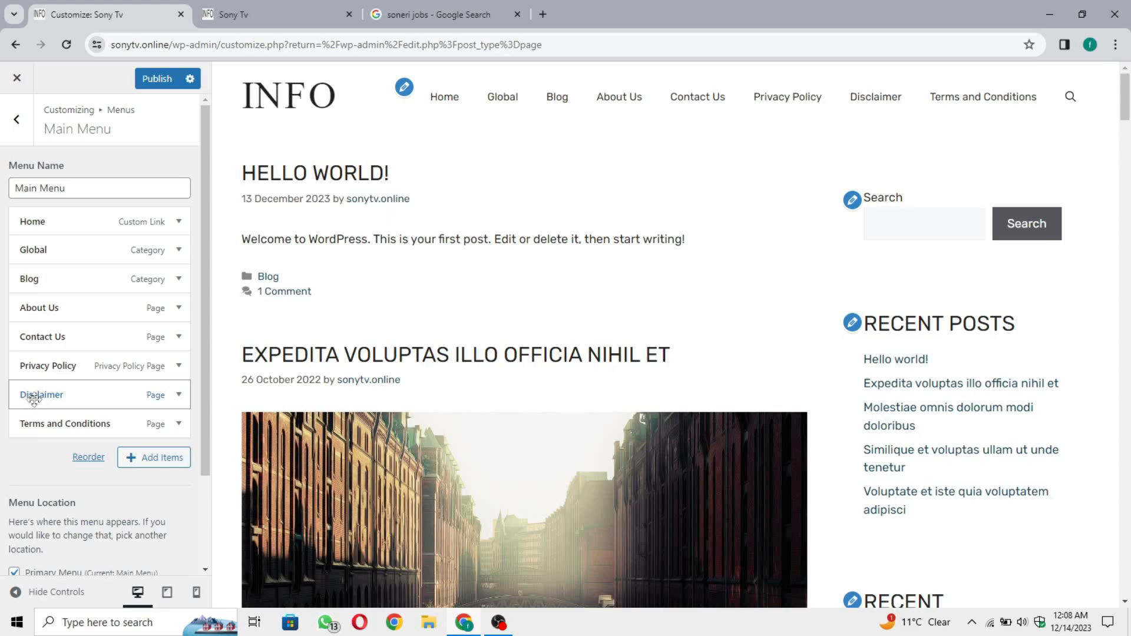
Nest Disclaimer and Terms and Conditions as sub-items under Privacy Policy in the Main Menu and publish the changes
drag(29, 397, 43, 424)
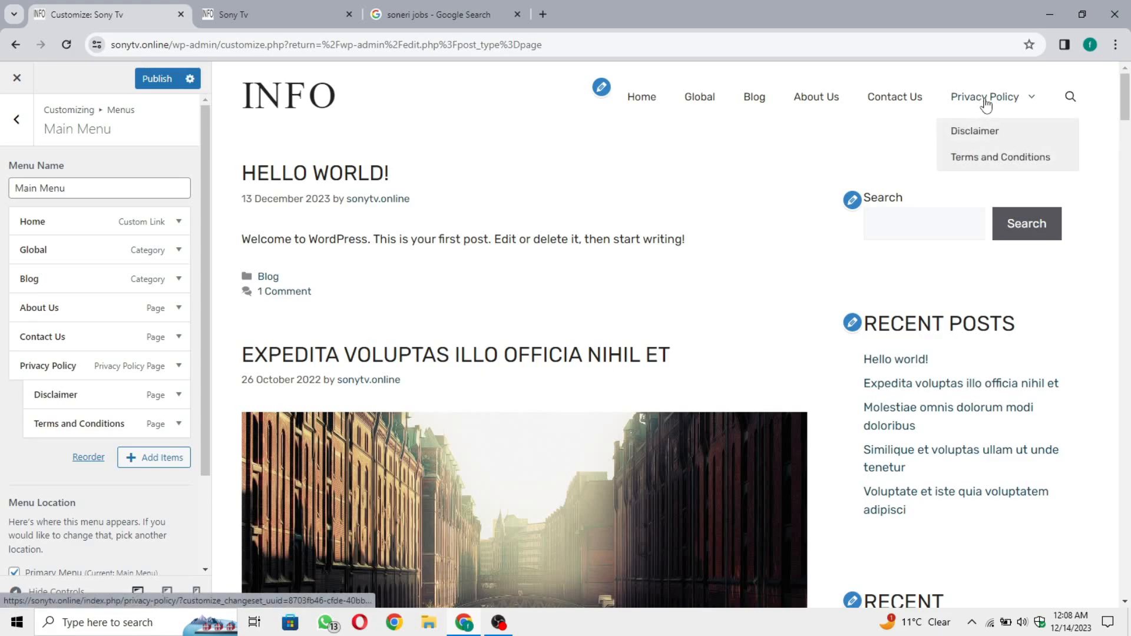
mouse_move(995, 115)
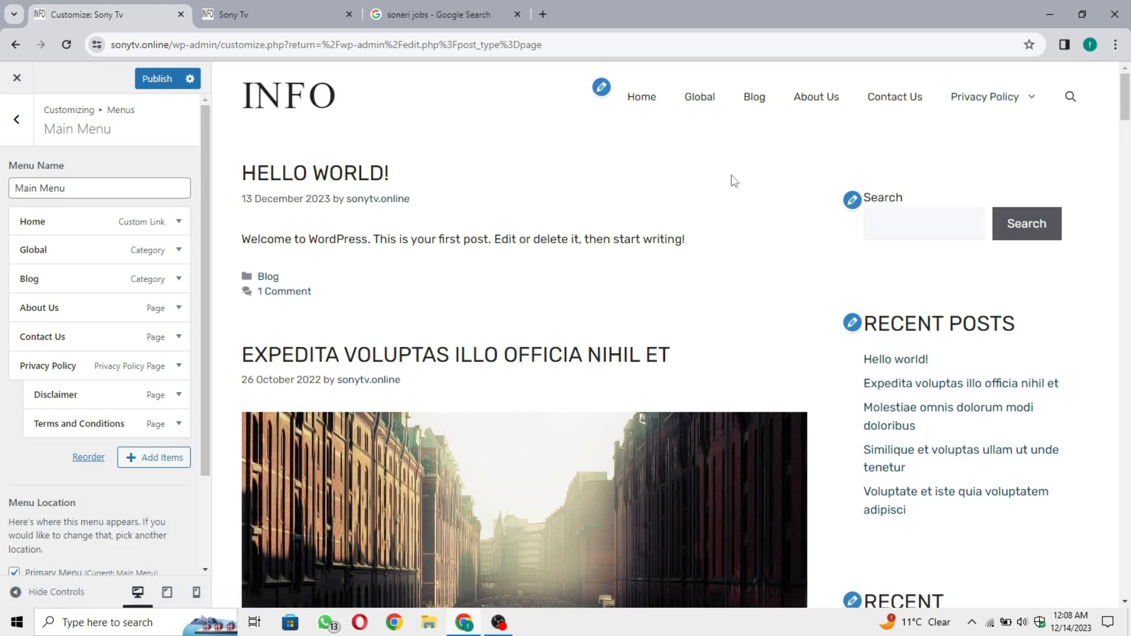
click(157, 78)
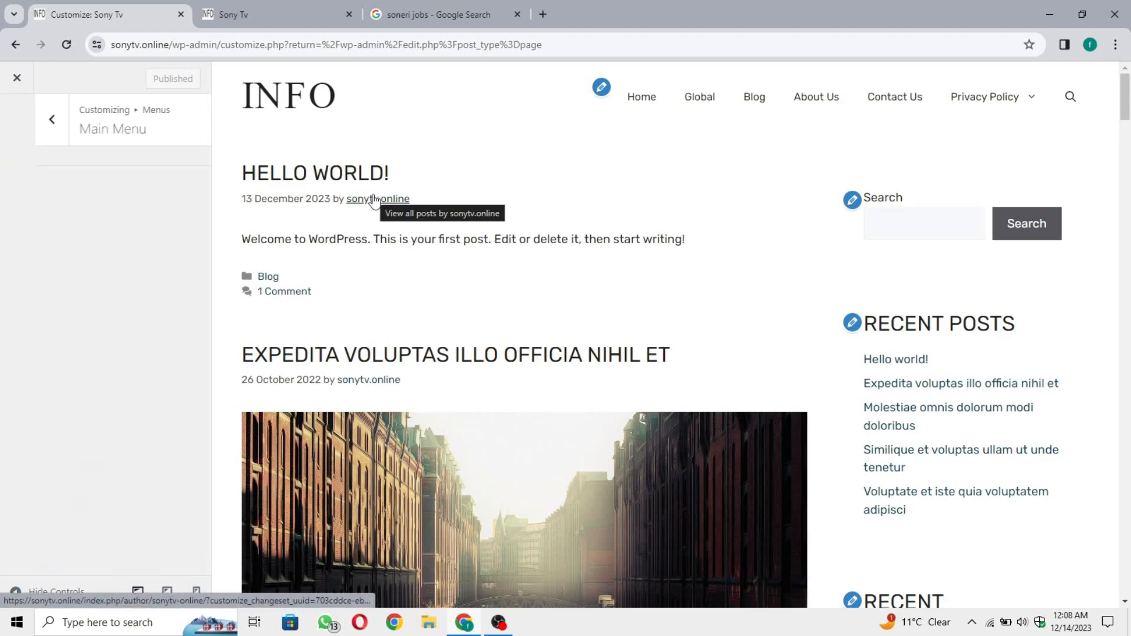
Reload the live site and check its header menu, the Privacy Policy submenu, the About Us page and the home page
click(289, 6)
click(67, 45)
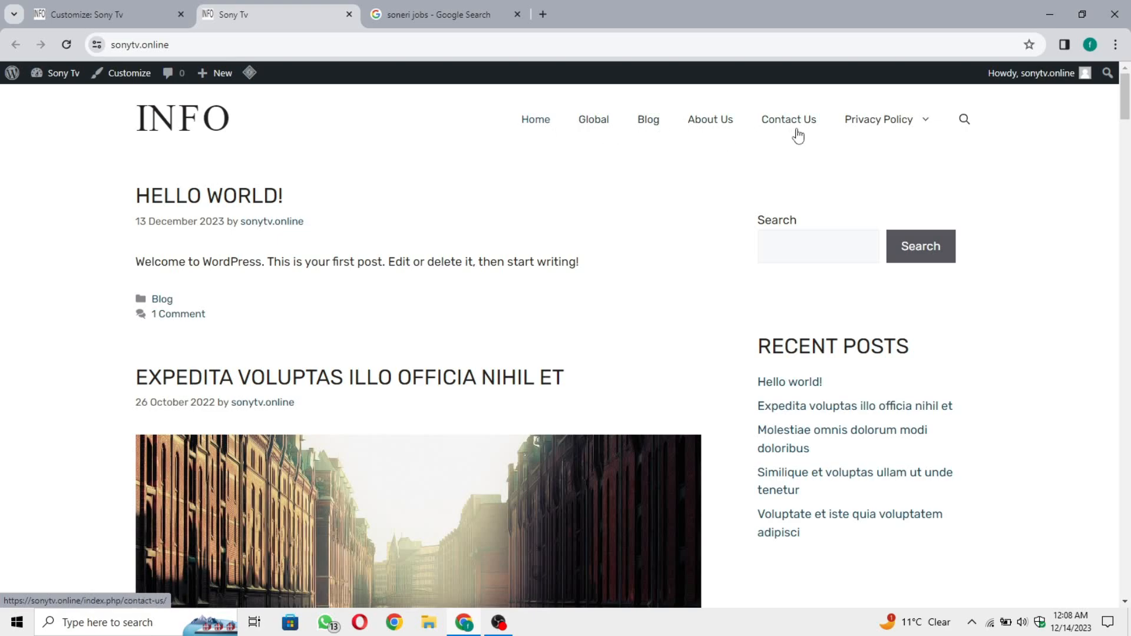
mouse_move(888, 141)
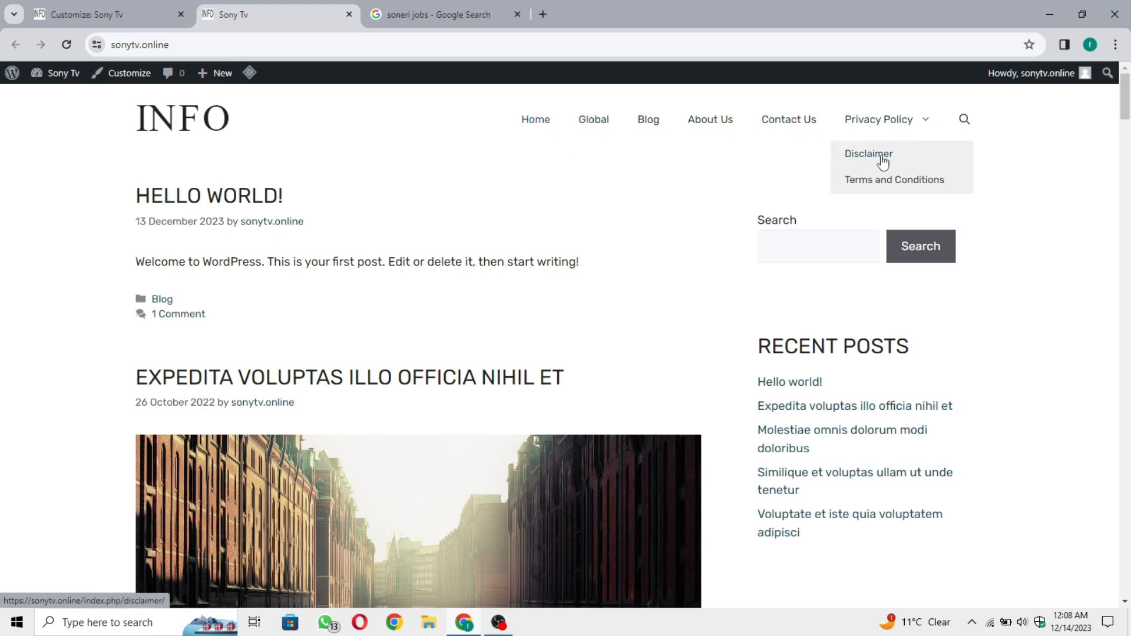
click(702, 130)
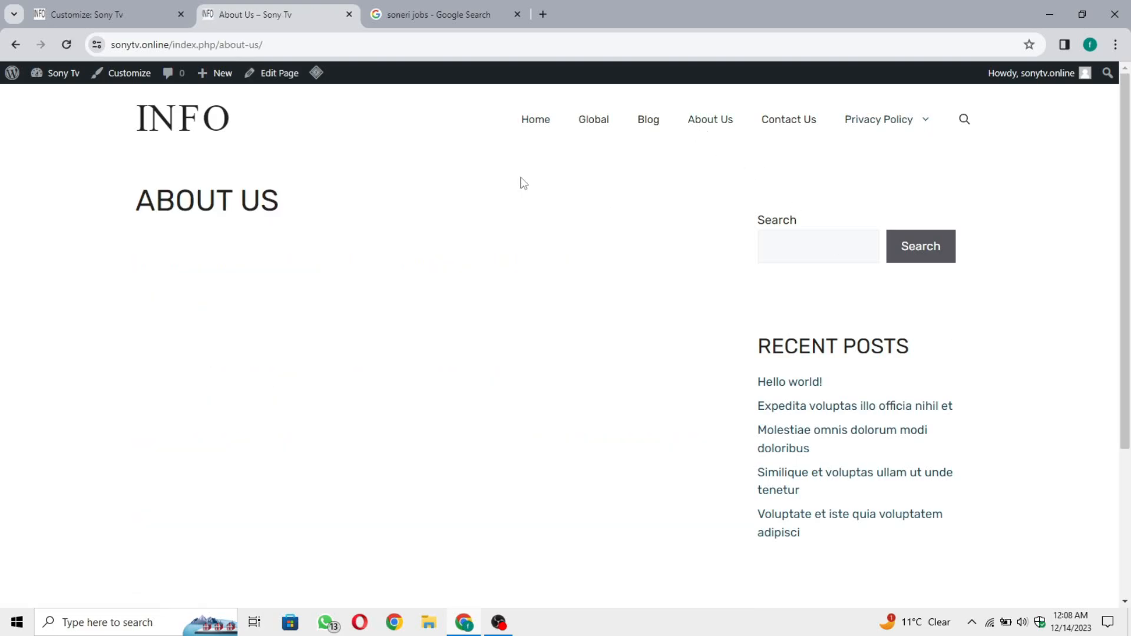
click(525, 125)
scroll(687, 279, down, 20)
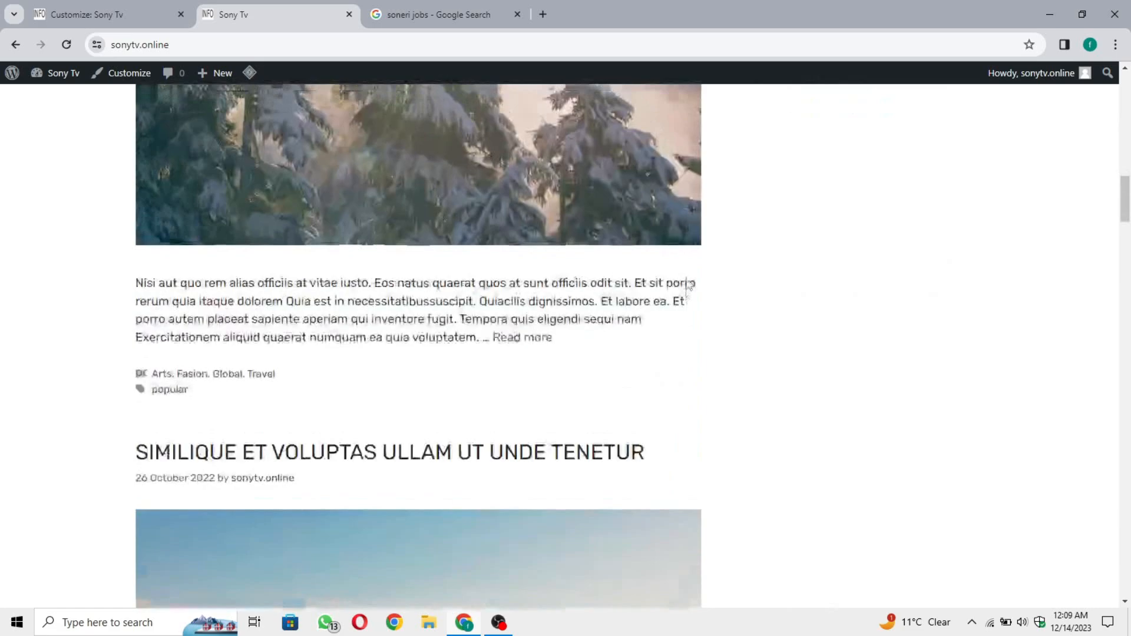
scroll(686, 279, up, 20)
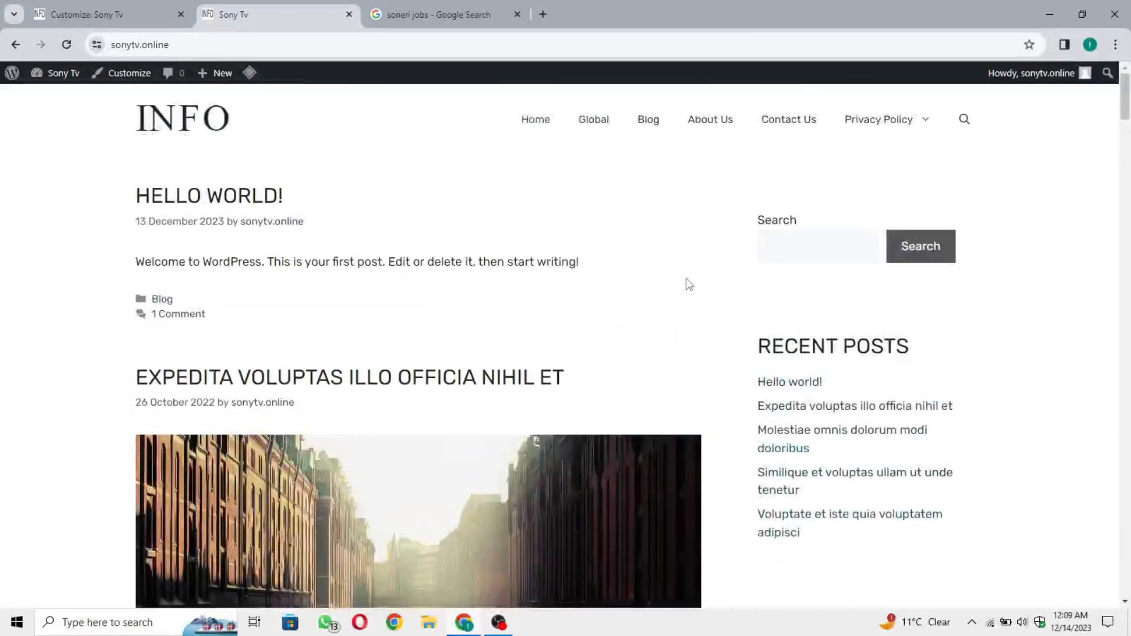
Return to the customizer's menu settings and create a new menu named Footer Menu without assigning a location
click(42, 12)
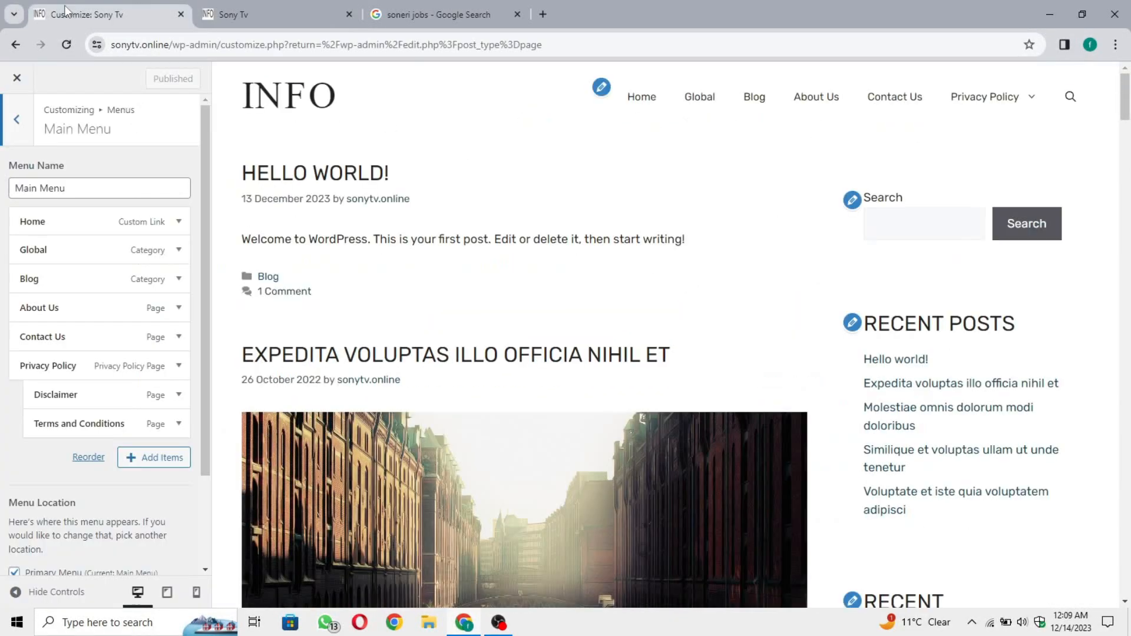
click(16, 119)
scroll(528, 552, down, 15)
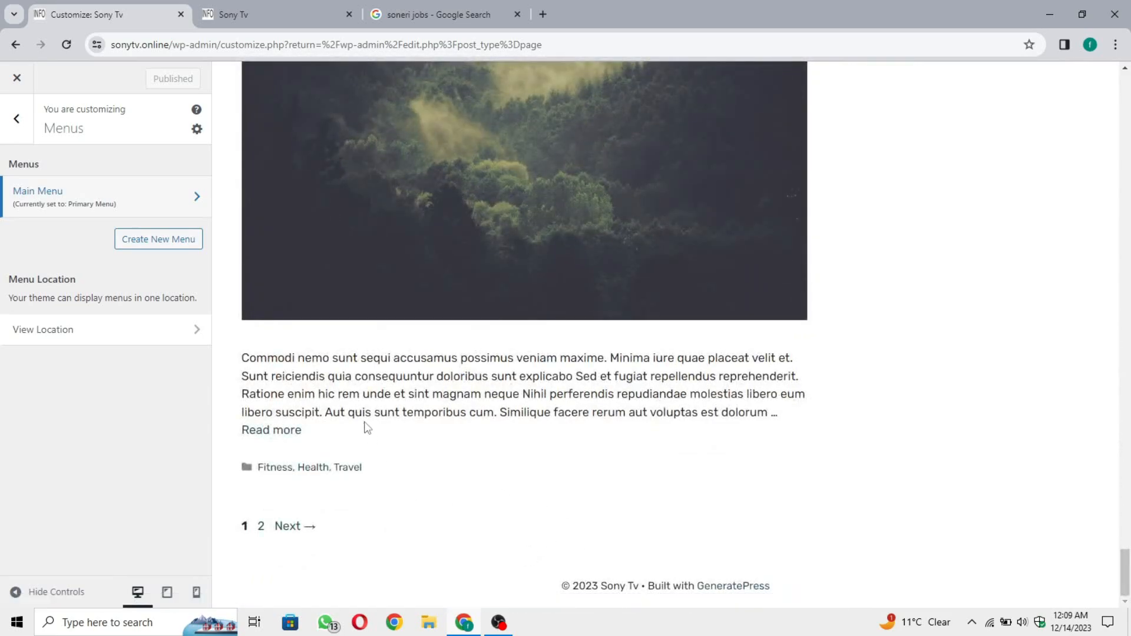
click(172, 243)
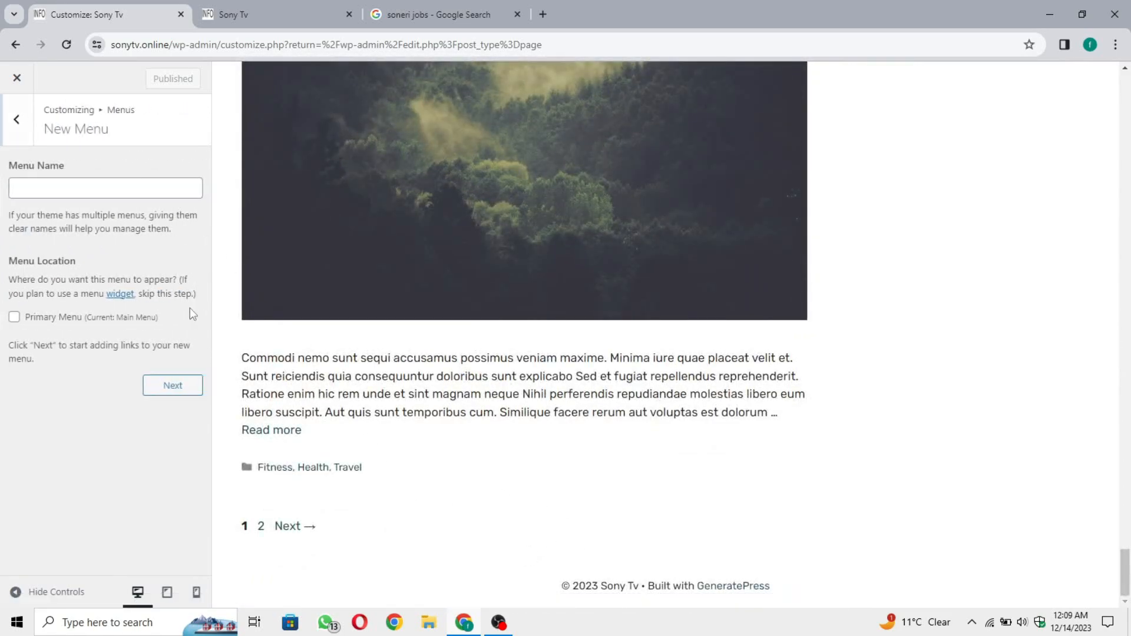
click(127, 183)
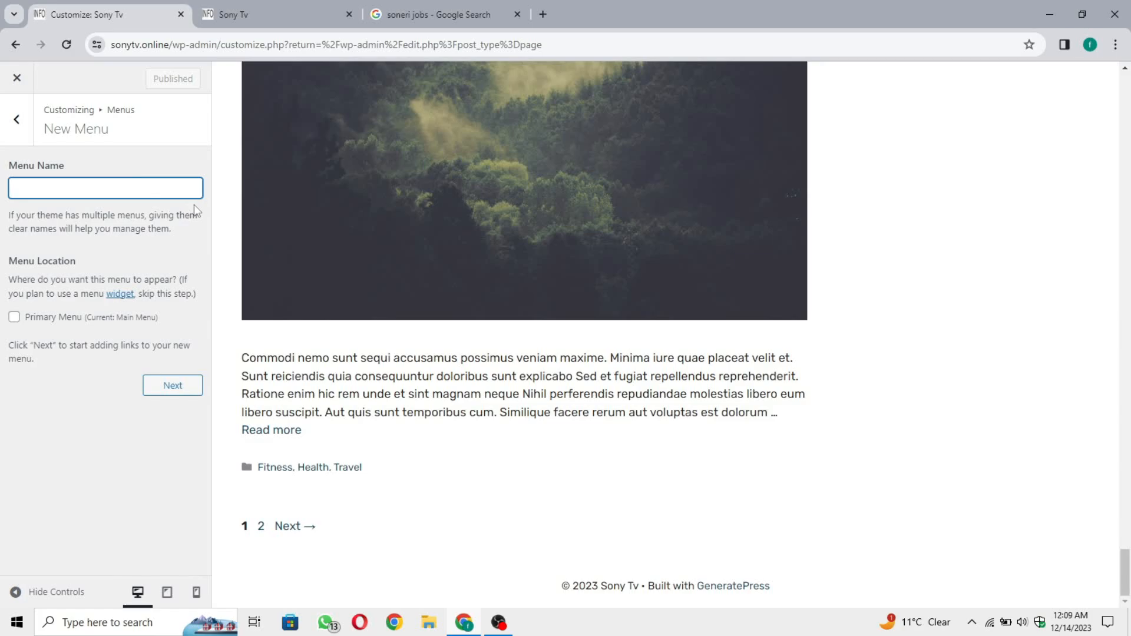
text(Footer Menu)
click(182, 387)
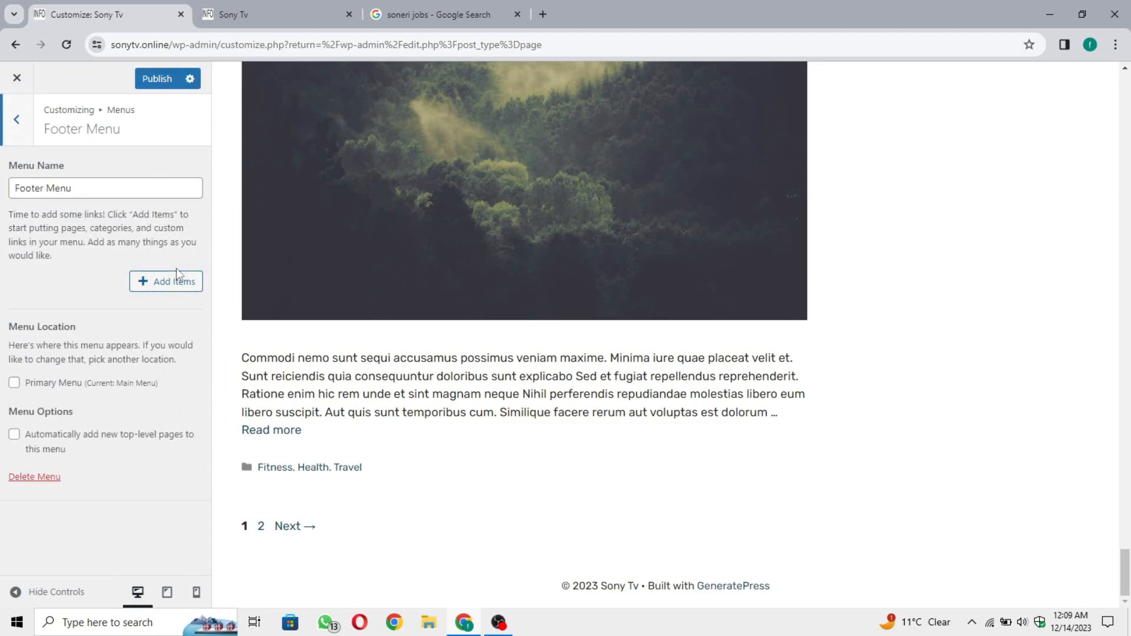
Add the About Us and Contact Us pages to the Footer Menu and publish the changes
click(172, 282)
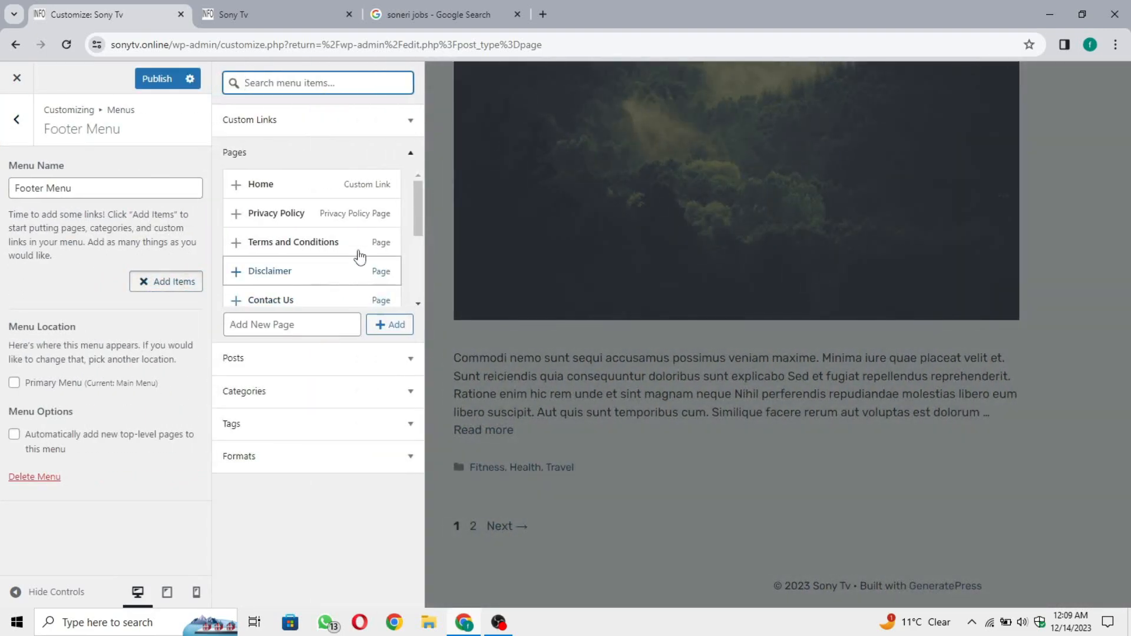
drag(421, 206, 414, 165)
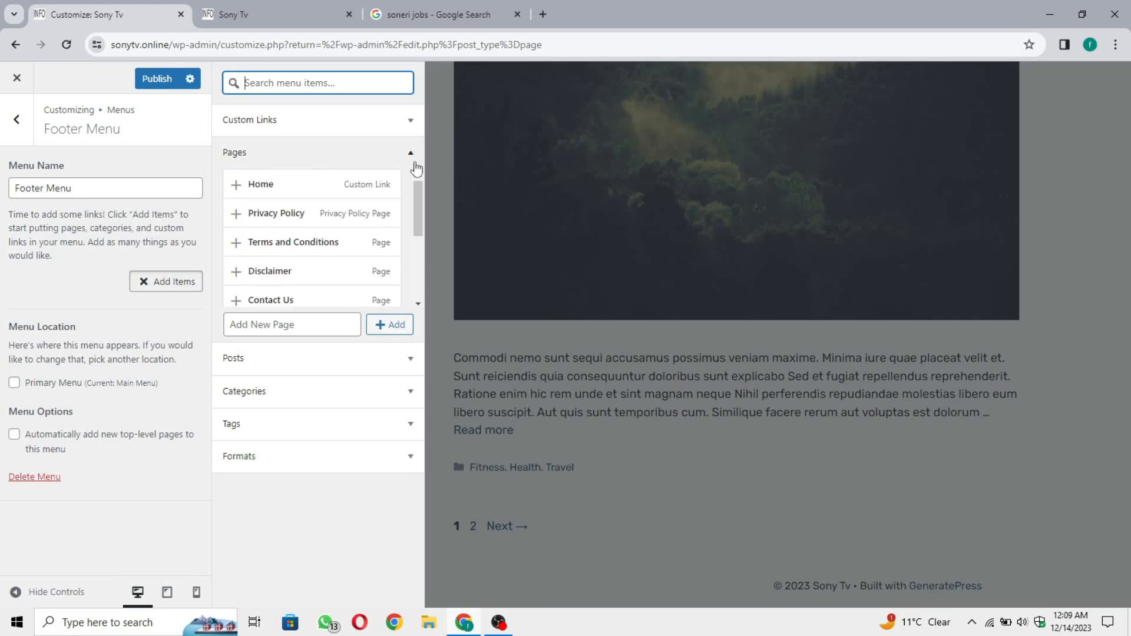
drag(417, 215, 420, 236)
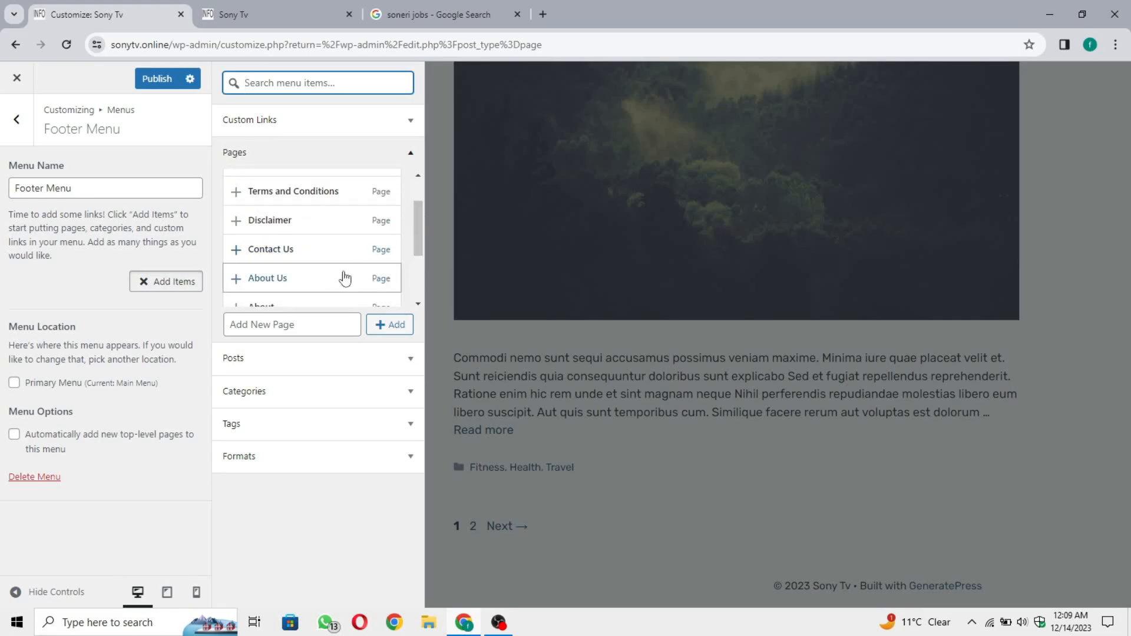
click(344, 278)
click(321, 249)
click(19, 286)
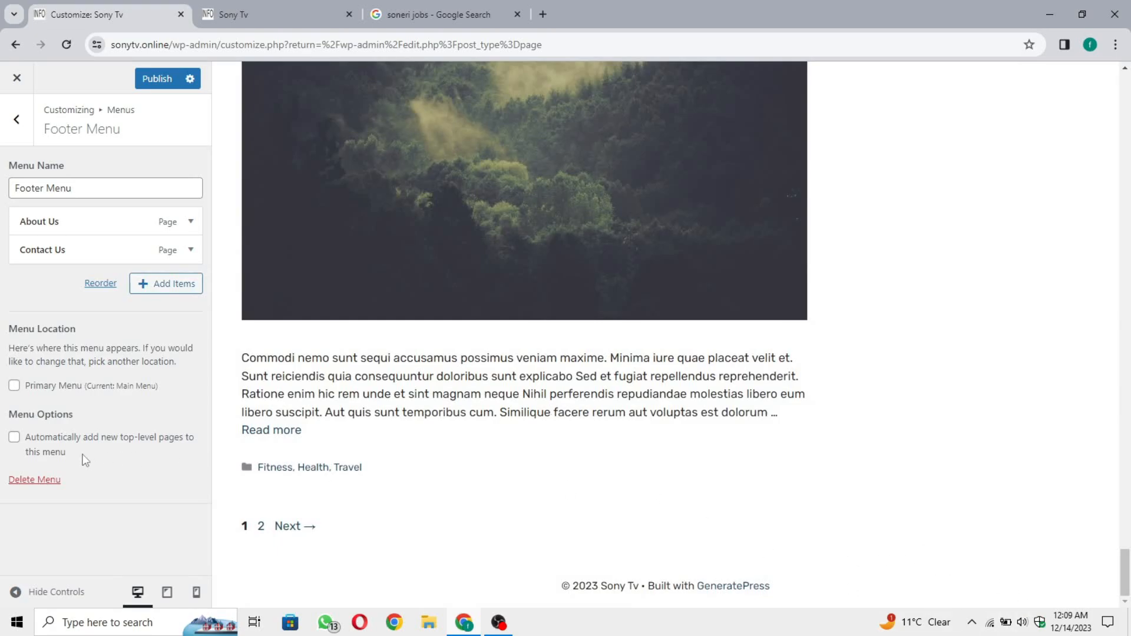
click(10, 129)
click(9, 130)
click(155, 82)
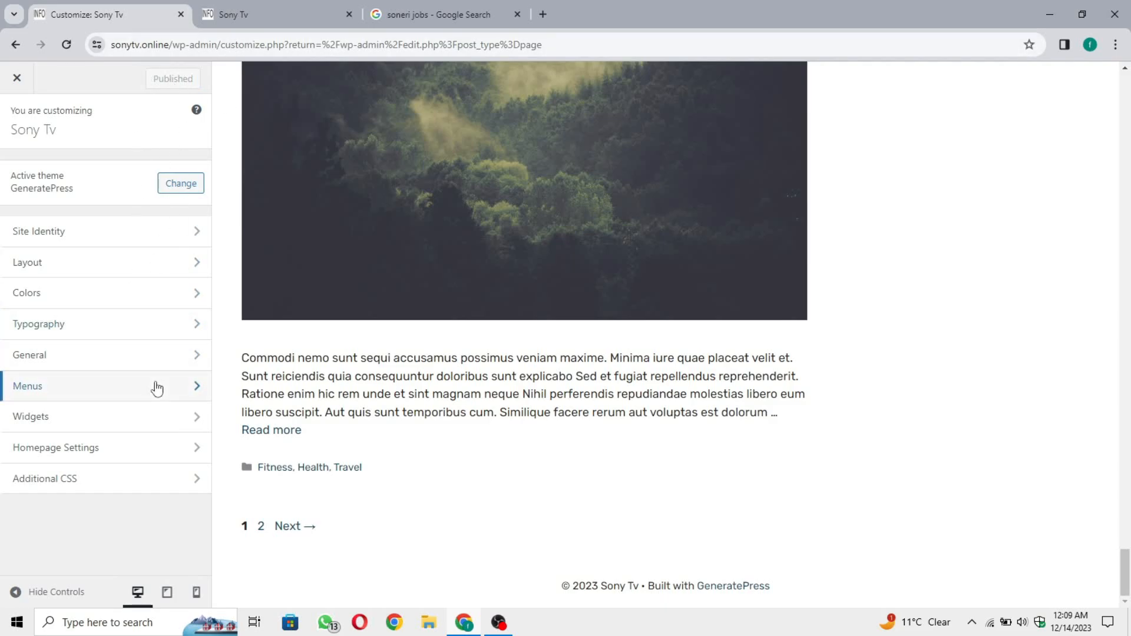
Open the Right Sidebar widget area for editing and select its Search block
click(78, 422)
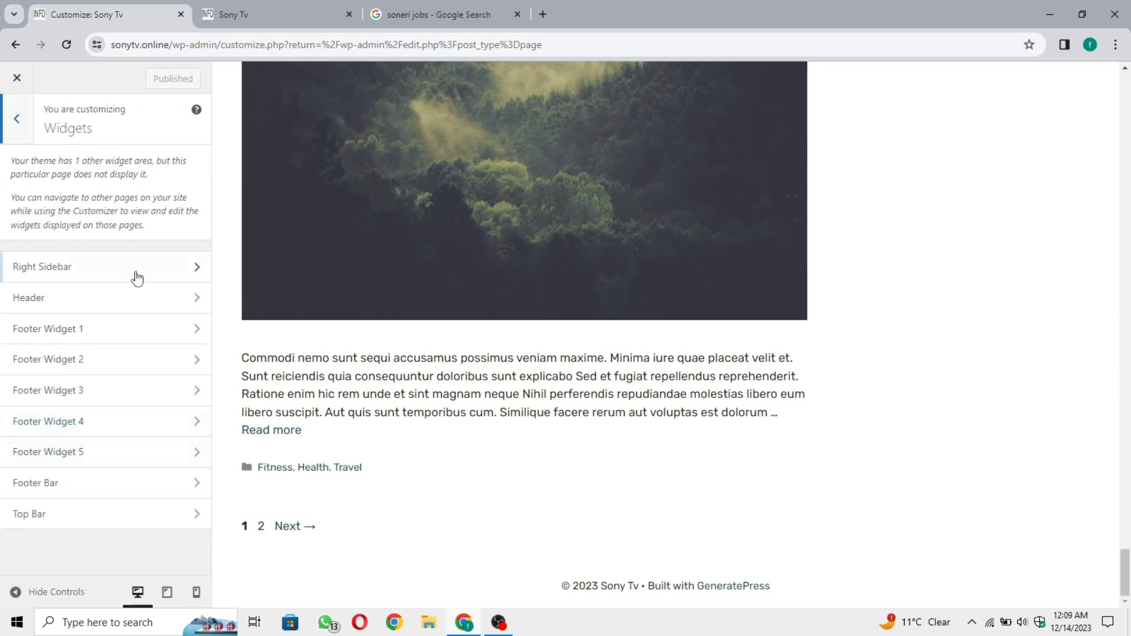
click(95, 274)
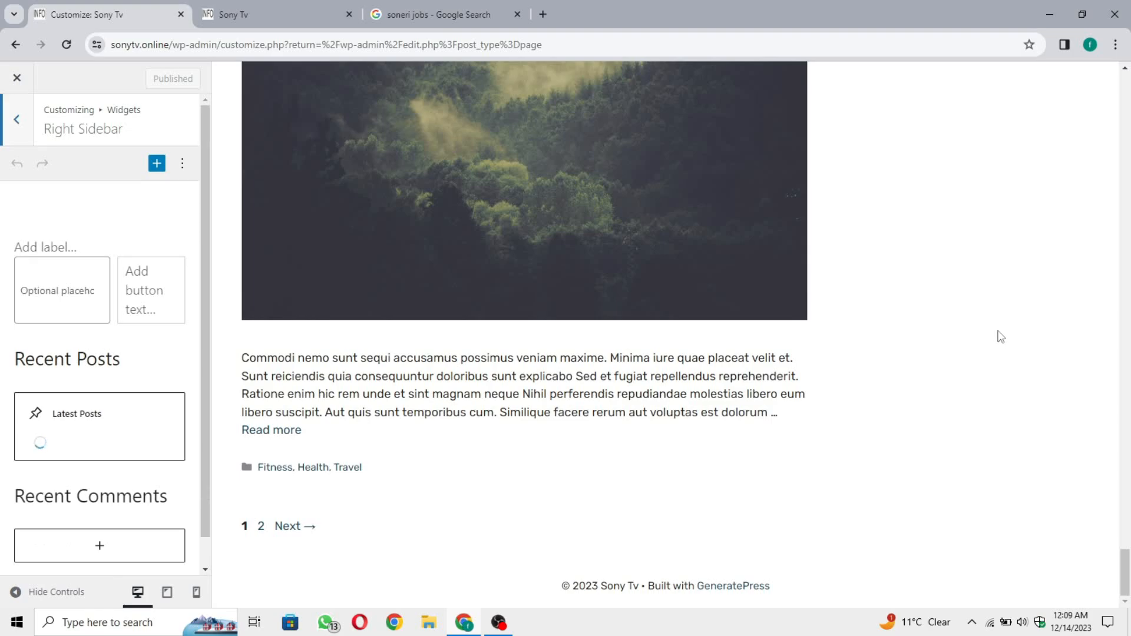
scroll(1000, 336, up, 10)
scroll(1000, 336, up, 20)
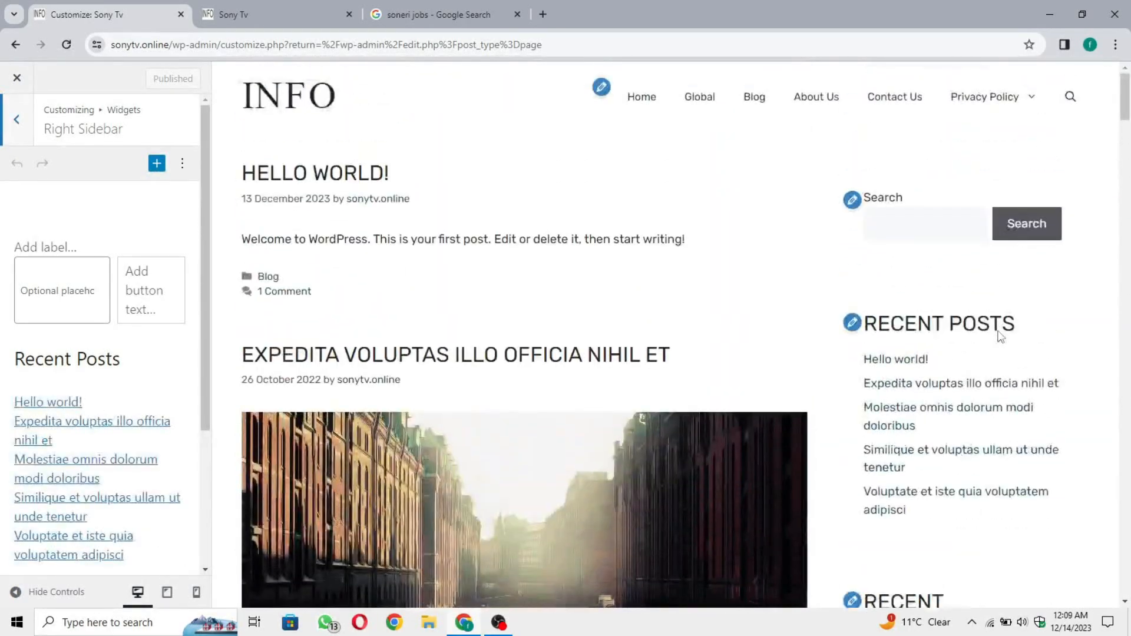
scroll(1000, 337, down, 5)
scroll(1000, 337, up, 5)
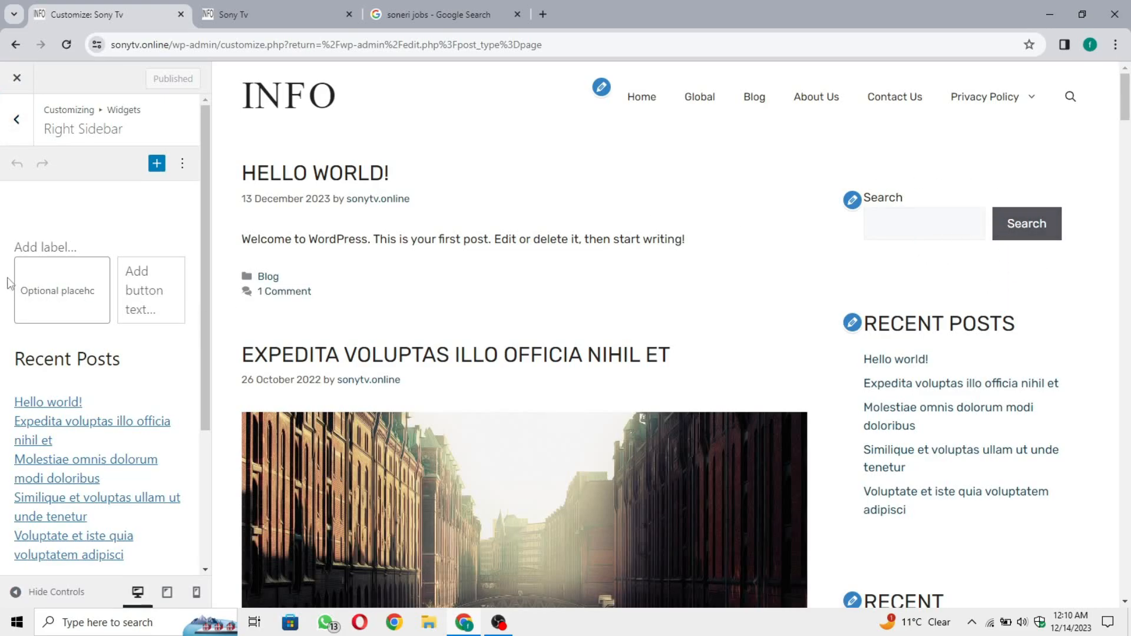
click(147, 277)
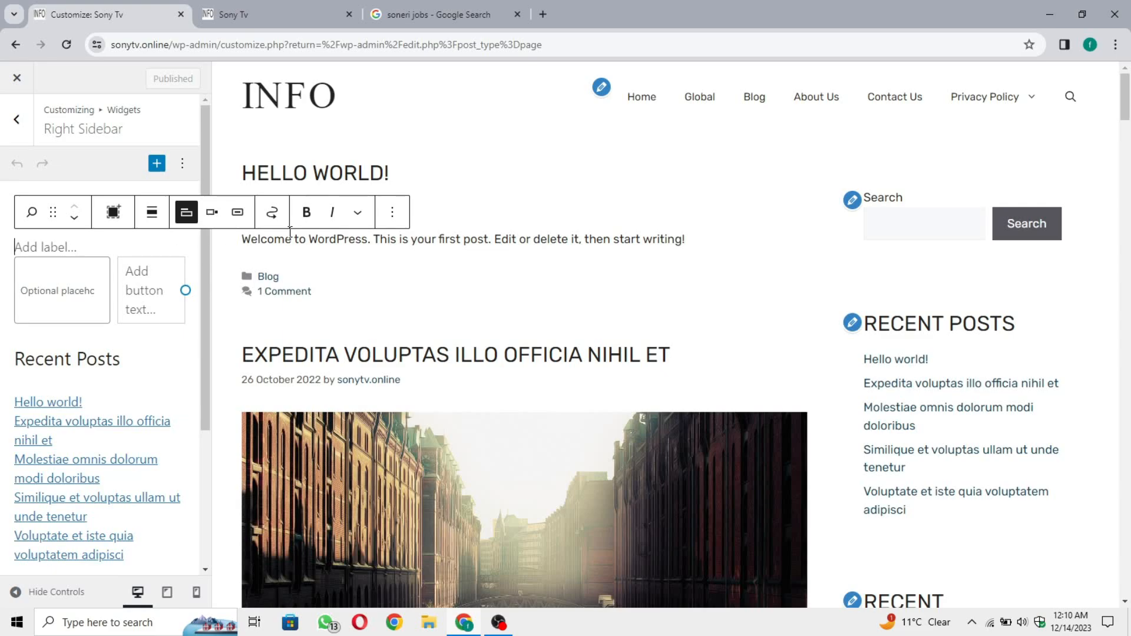
Delete the existing Search block from the Right Sidebar widgets
click(392, 213)
click(415, 553)
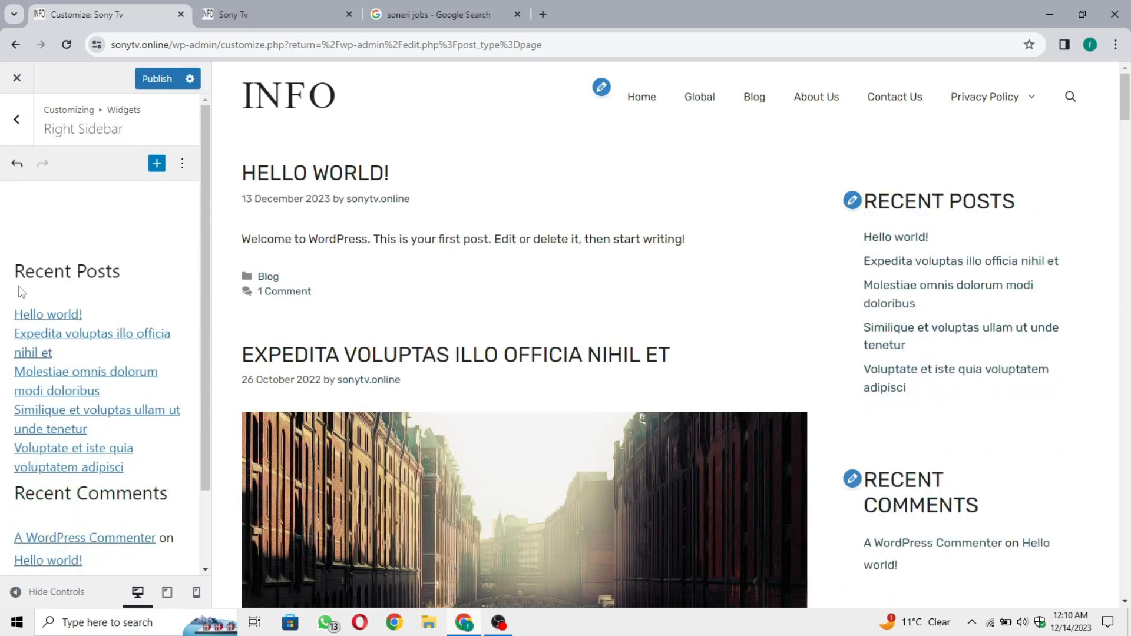
Add a new Search block to the Right Sidebar and move it to the top, above Recent Posts
scroll(96, 356, down, 2)
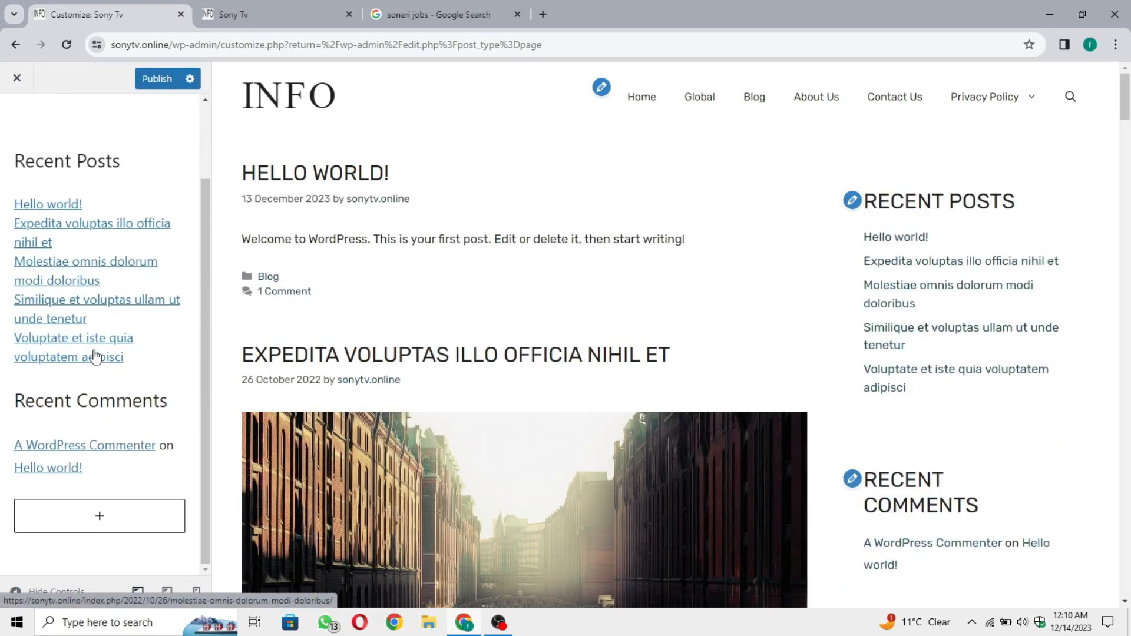
click(99, 518)
text(s)
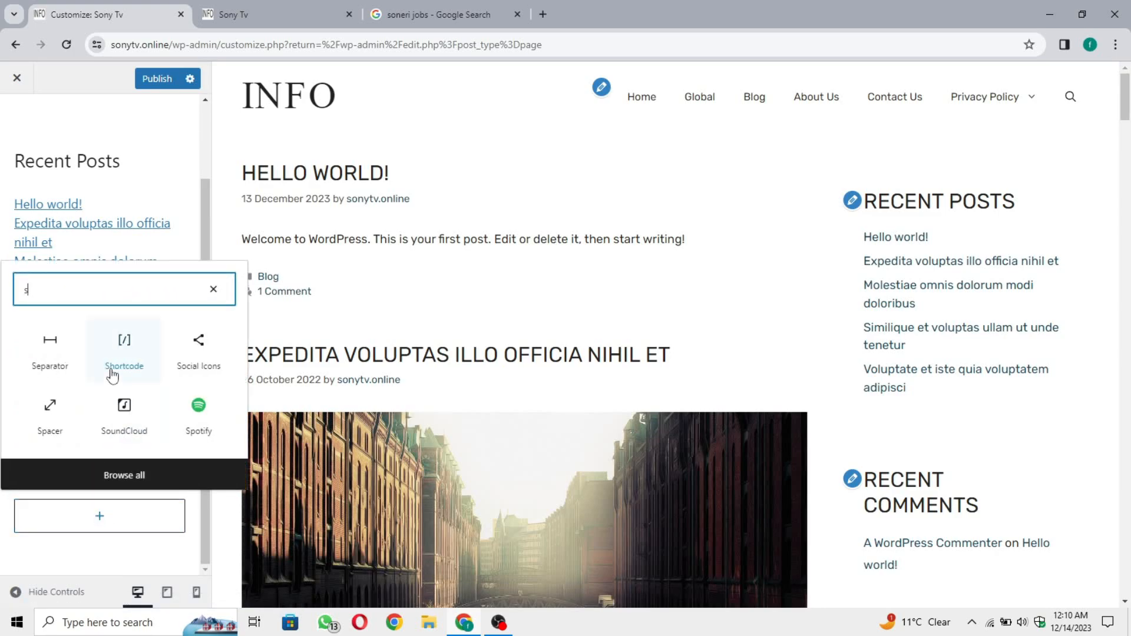
text(eac)
key(BackSpace)
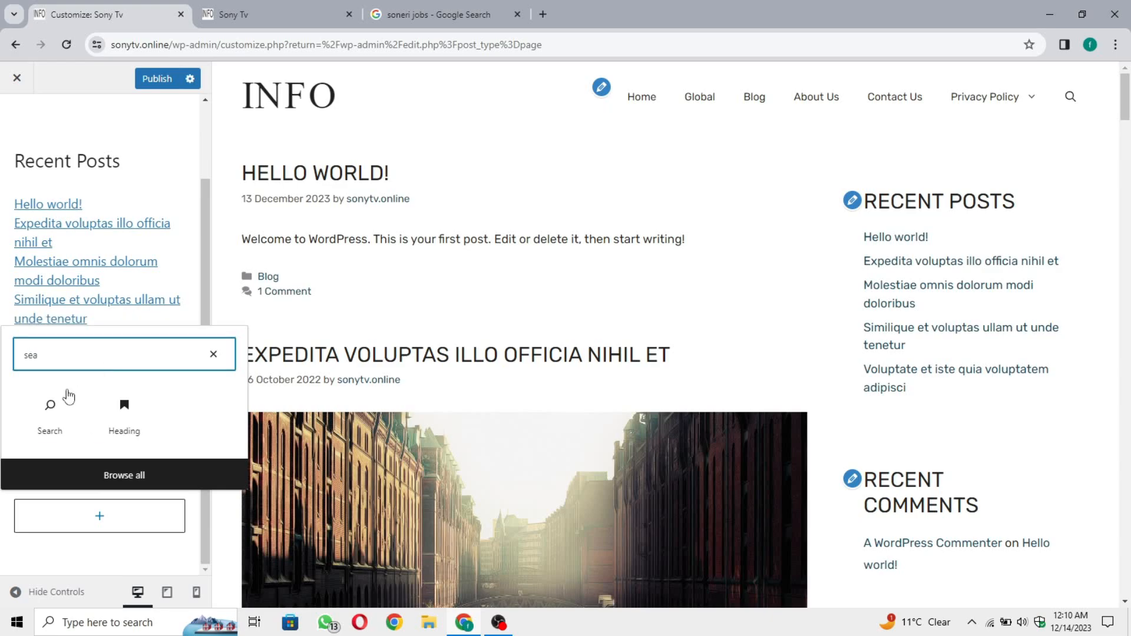
click(51, 415)
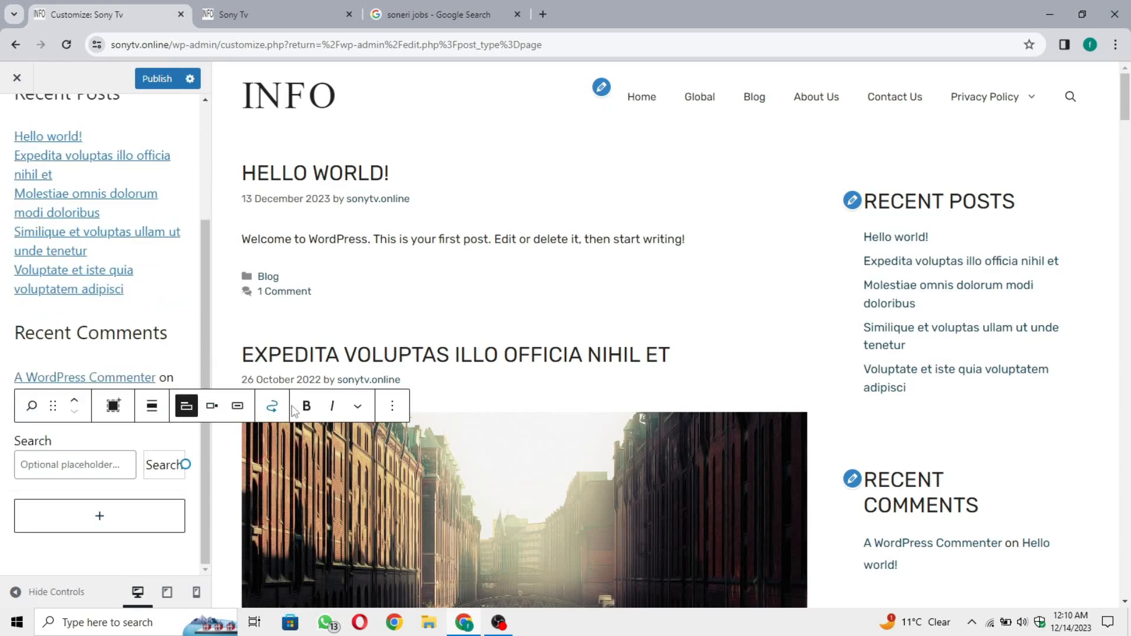
click(75, 401)
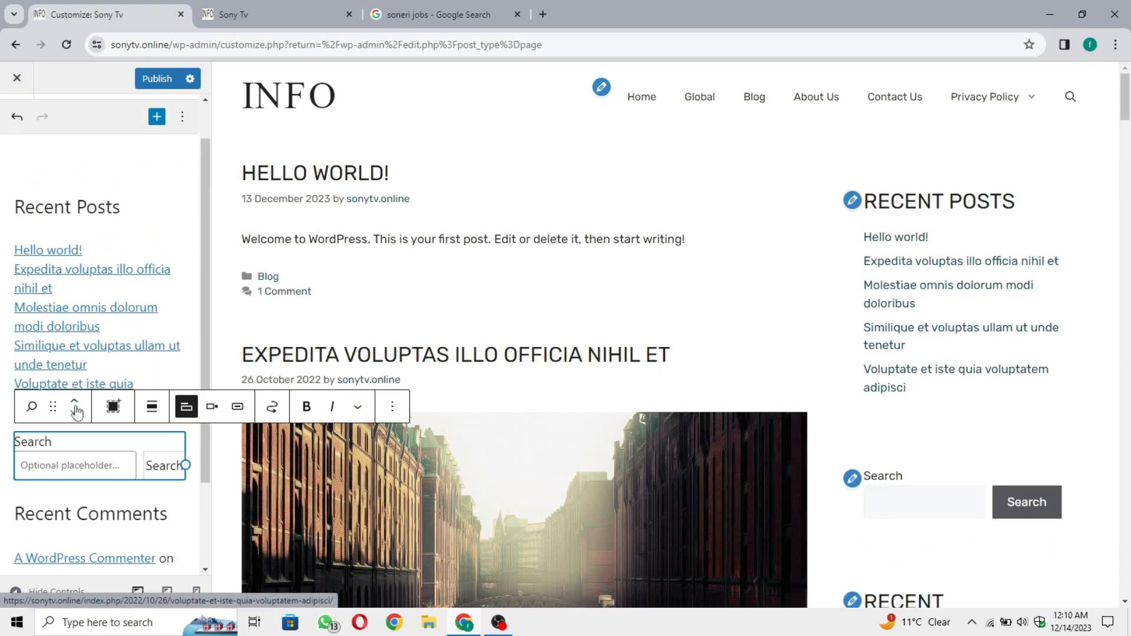
click(74, 402)
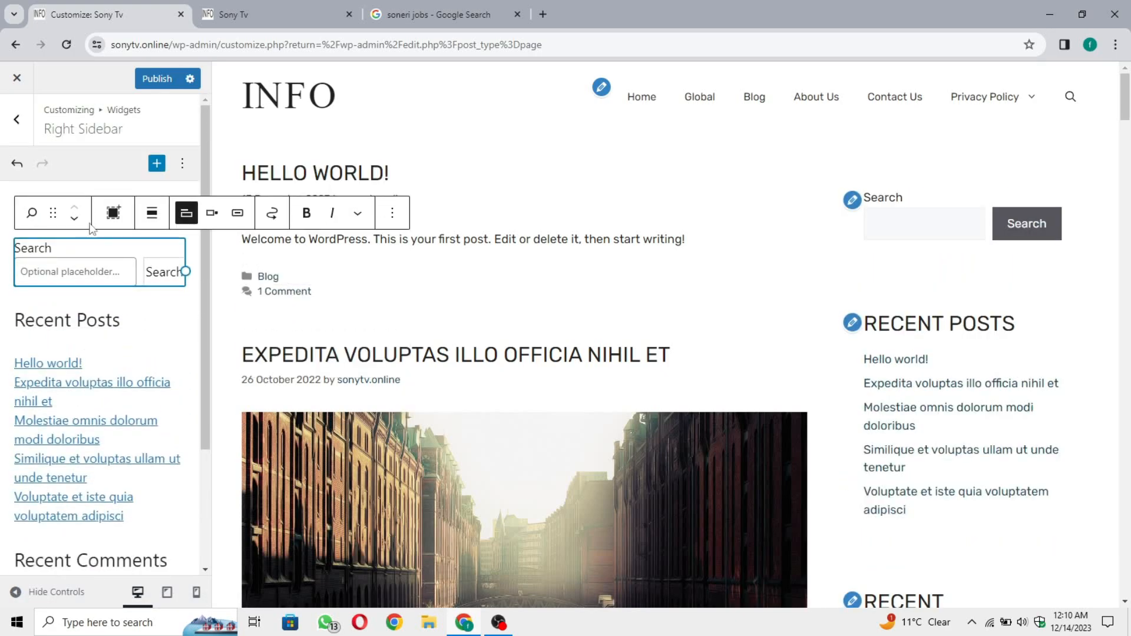
Try the sidebar search field in the site preview and look over the widgets below it
click(881, 223)
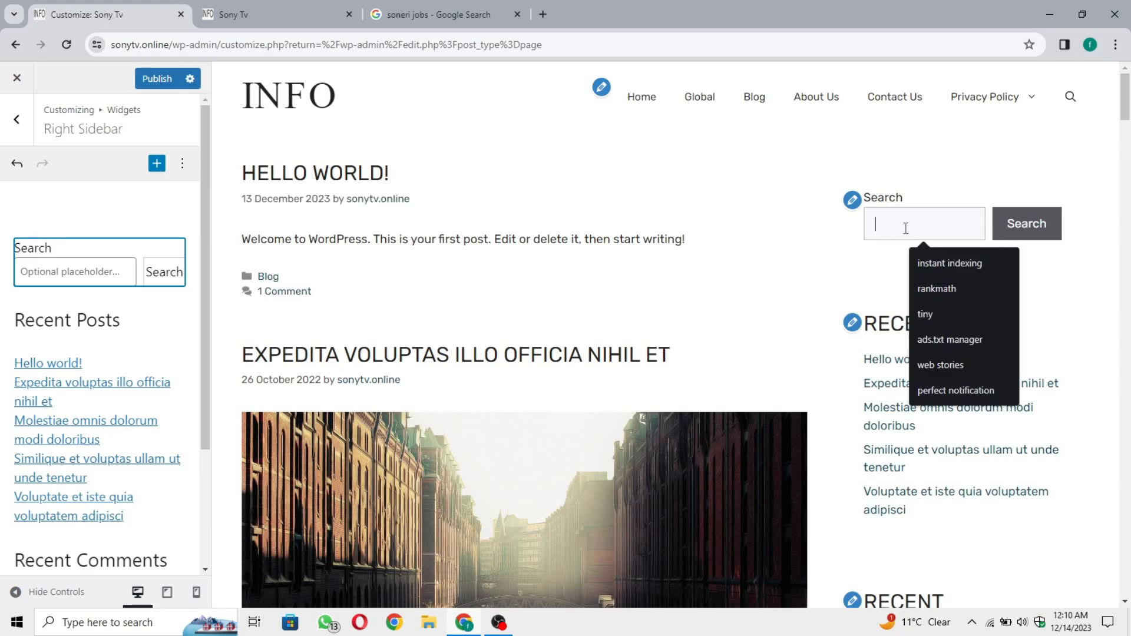
click(941, 162)
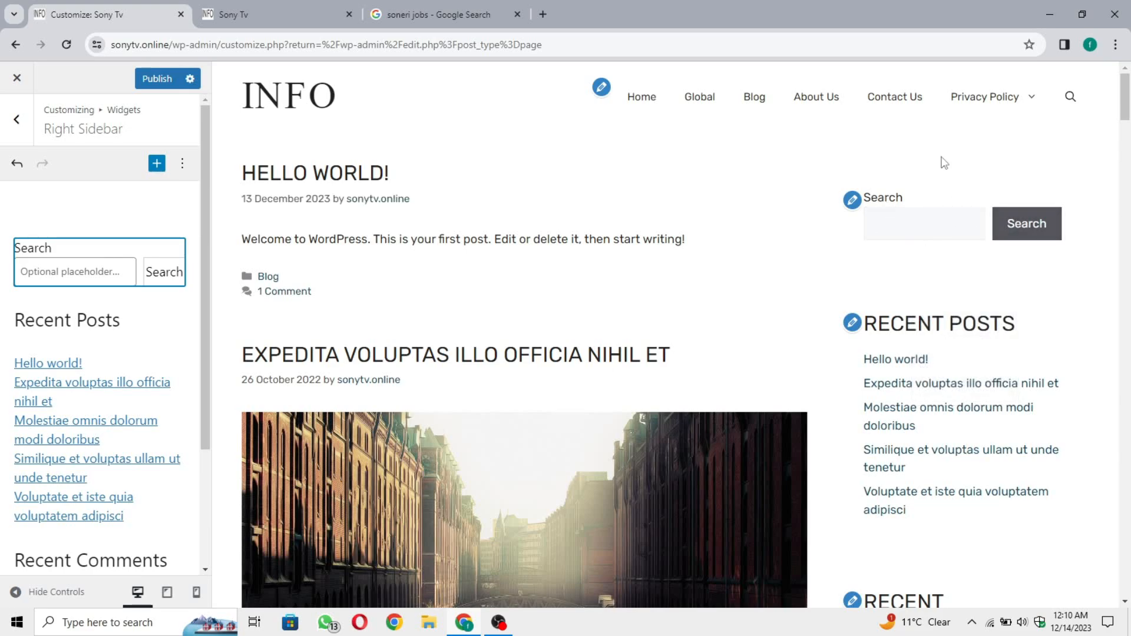
click(902, 220)
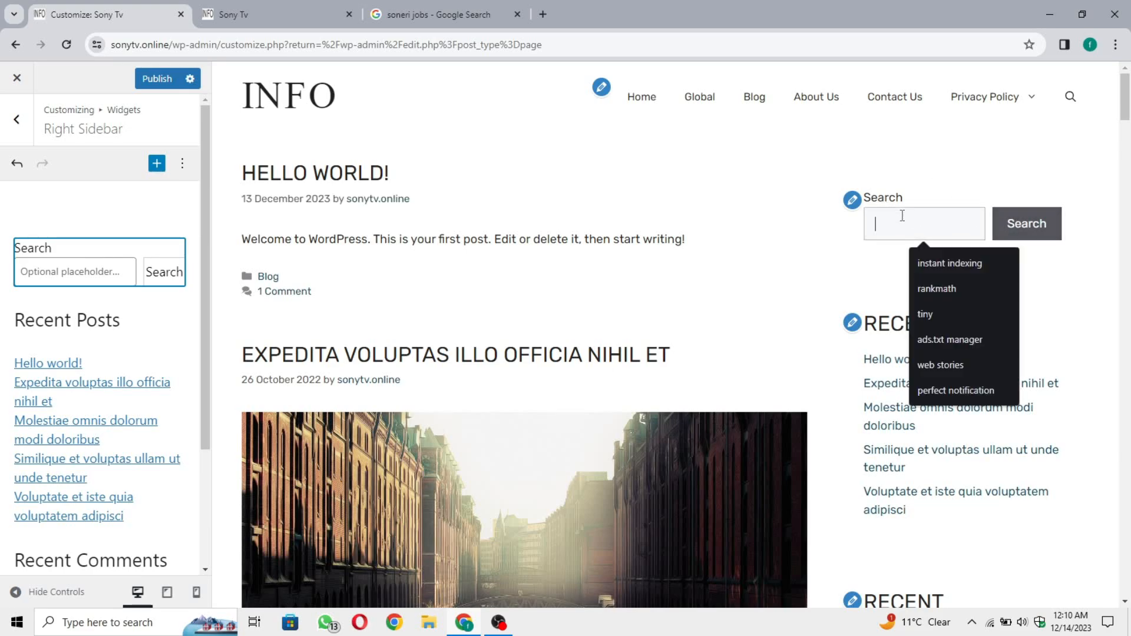
click(962, 180)
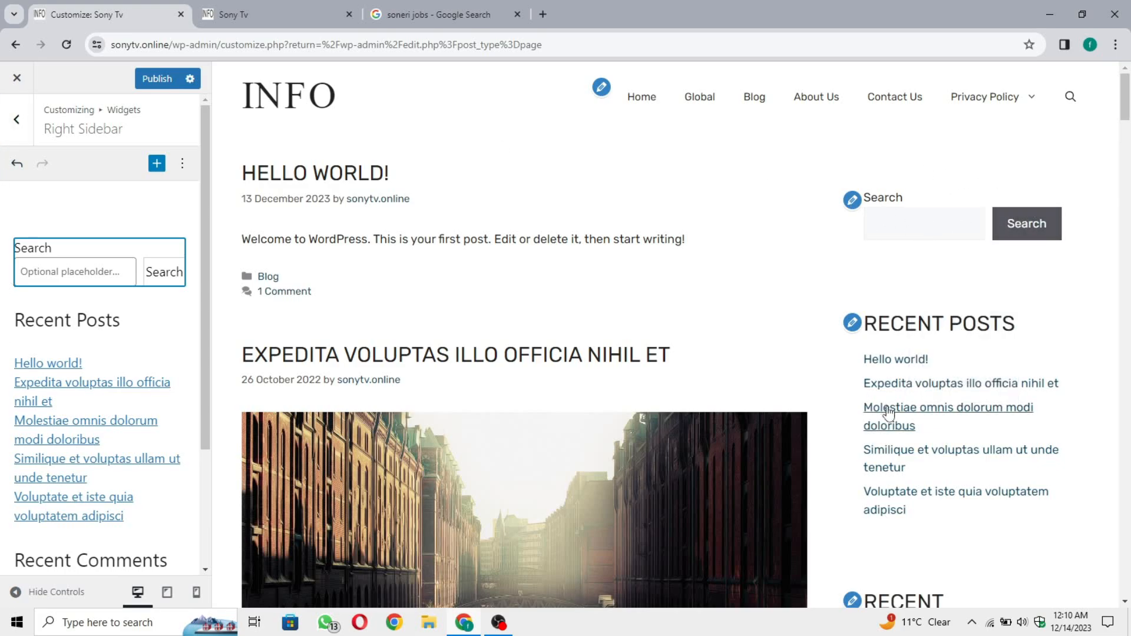
scroll(887, 428, down, 3)
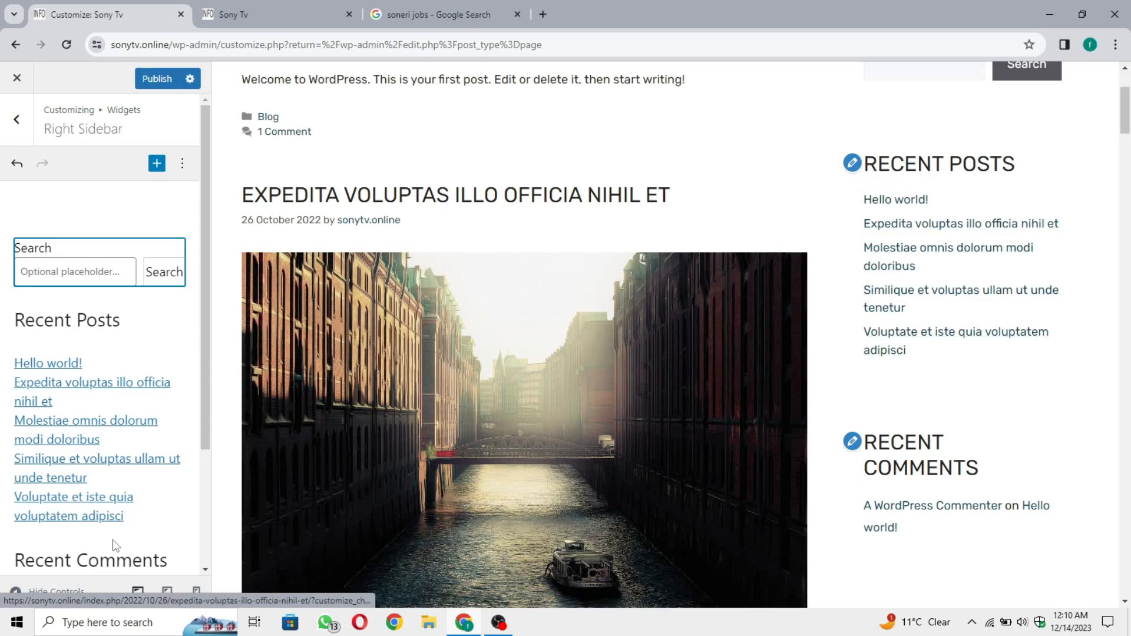
click(19, 345)
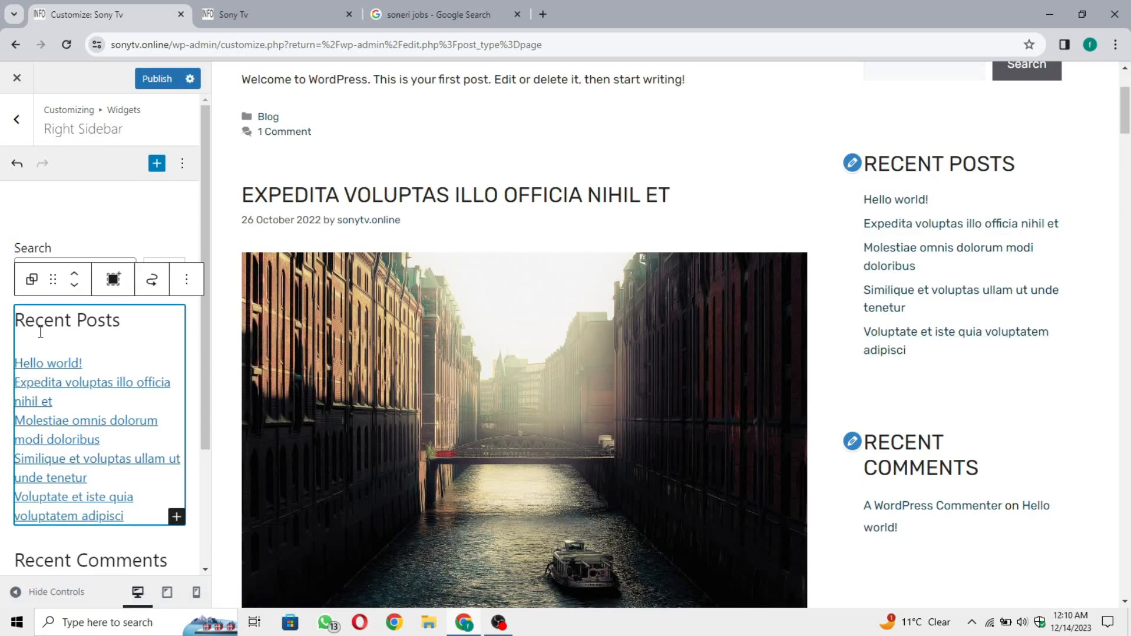
click(187, 282)
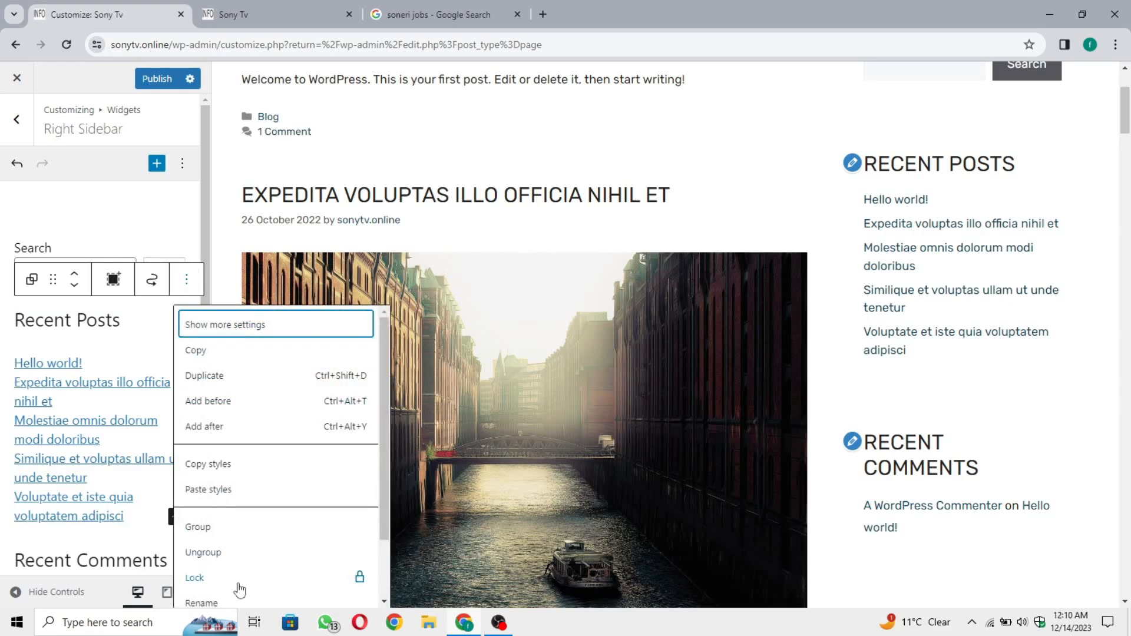
scroll(239, 589, down, 2)
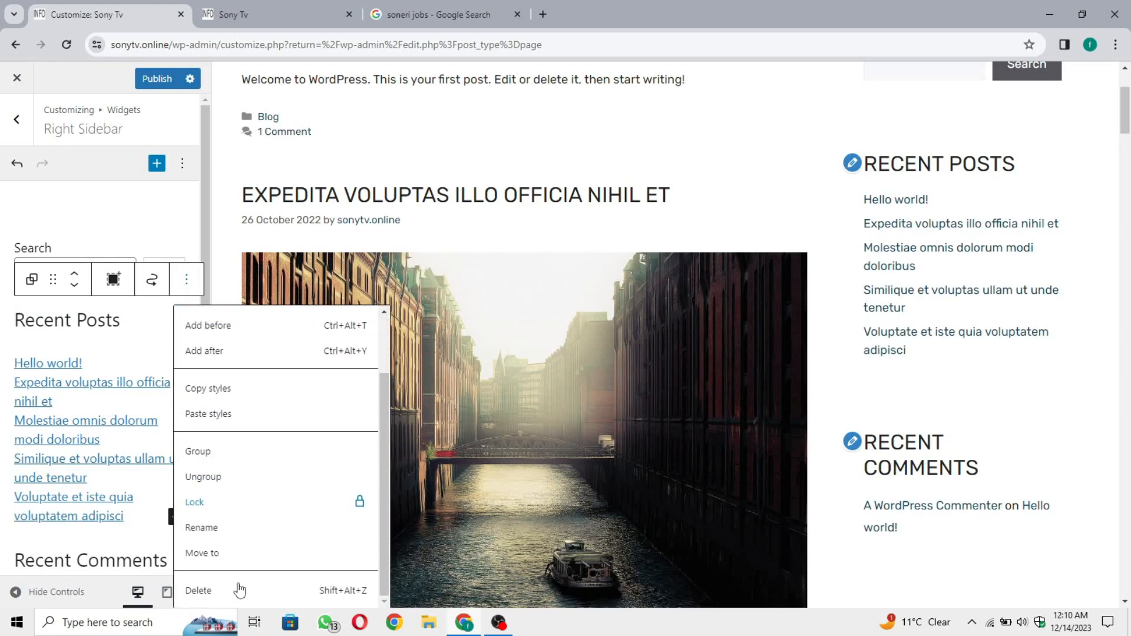
click(3, 418)
Change the Recent Posts heading in the sidebar to "Latest Posts"
scroll(82, 197, down, 3)
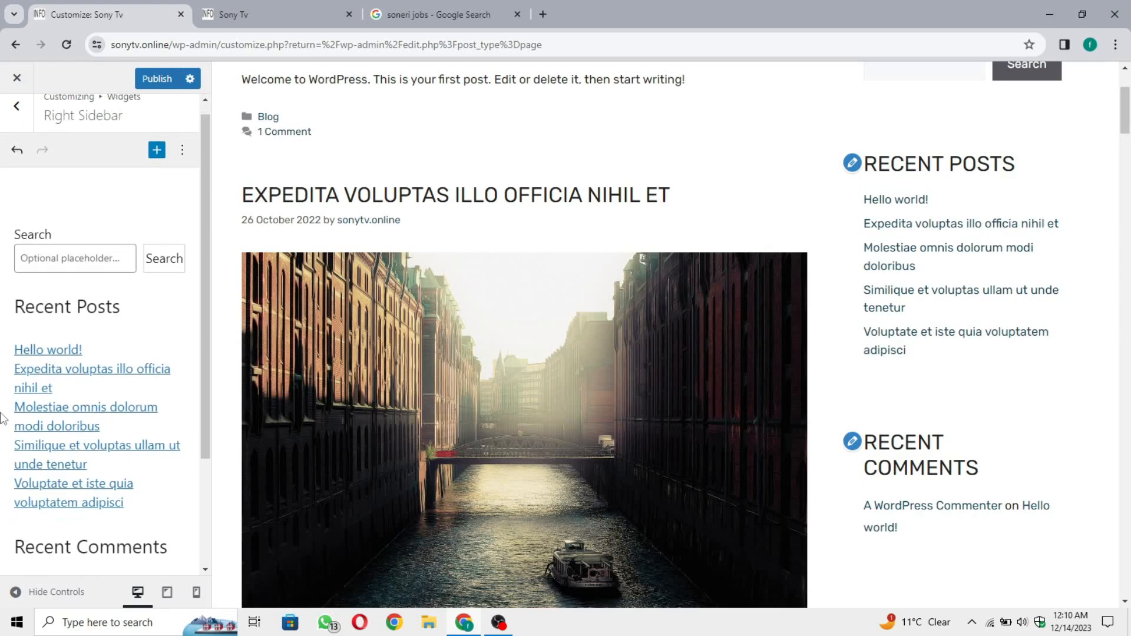
double_click(60, 165)
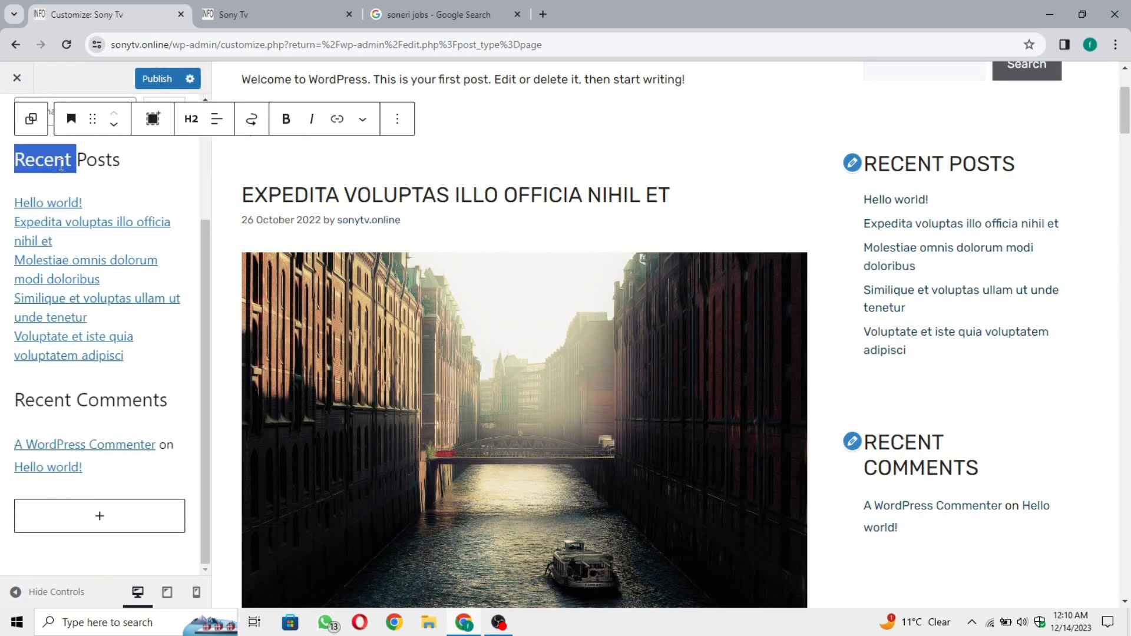
text(Latest)
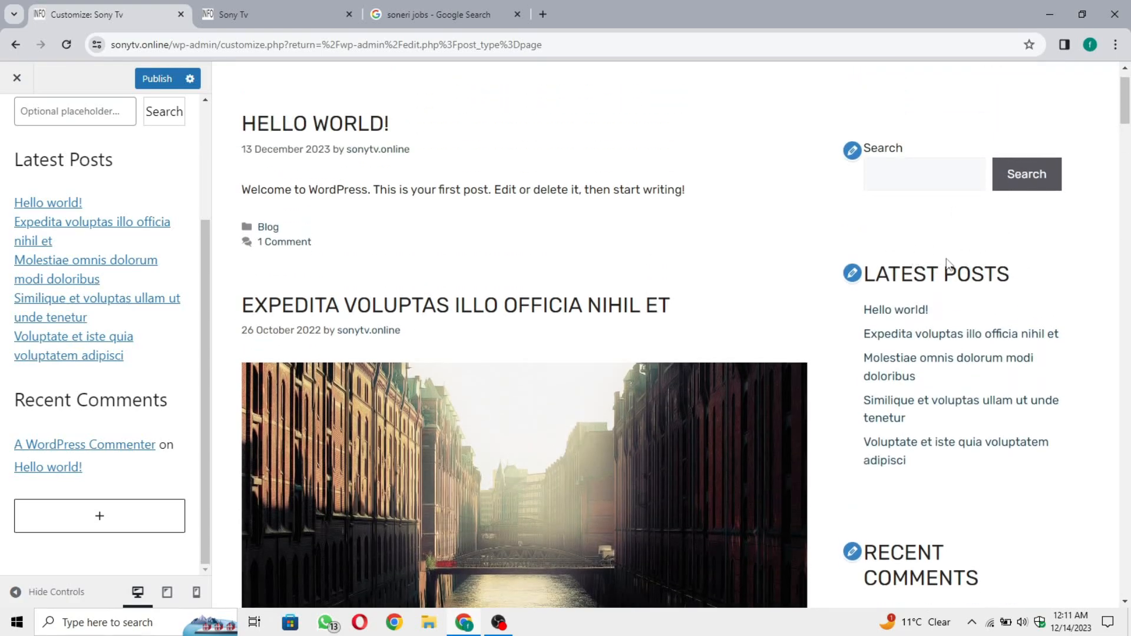
Delete the Recent Comments heading and the comments list block from the Right Sidebar
scroll(565, 362, down, 5)
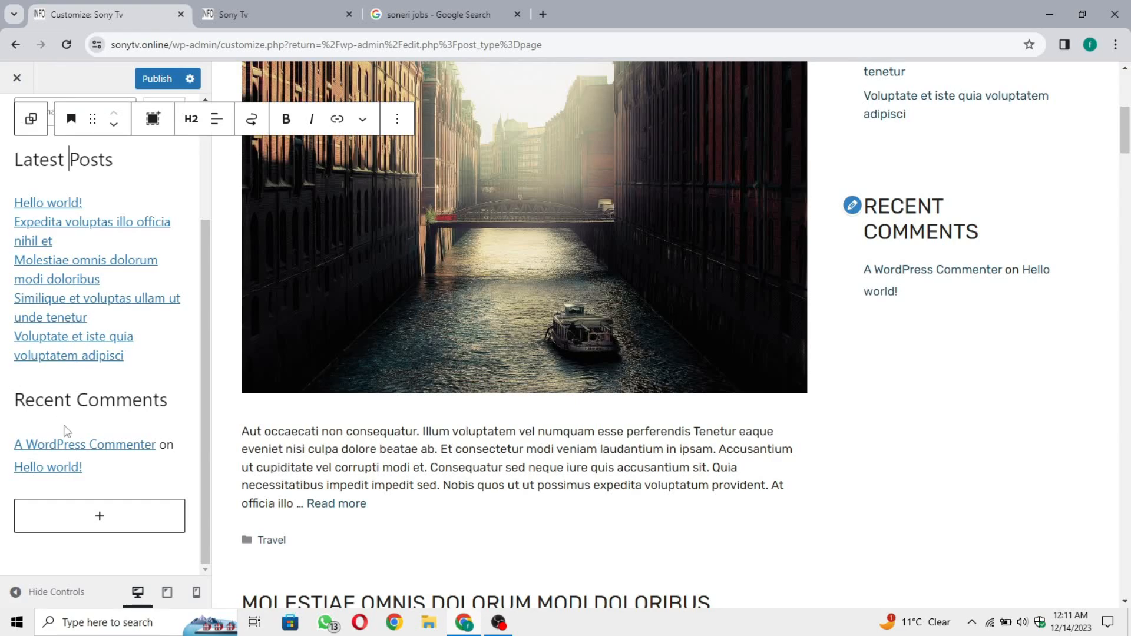
click(176, 395)
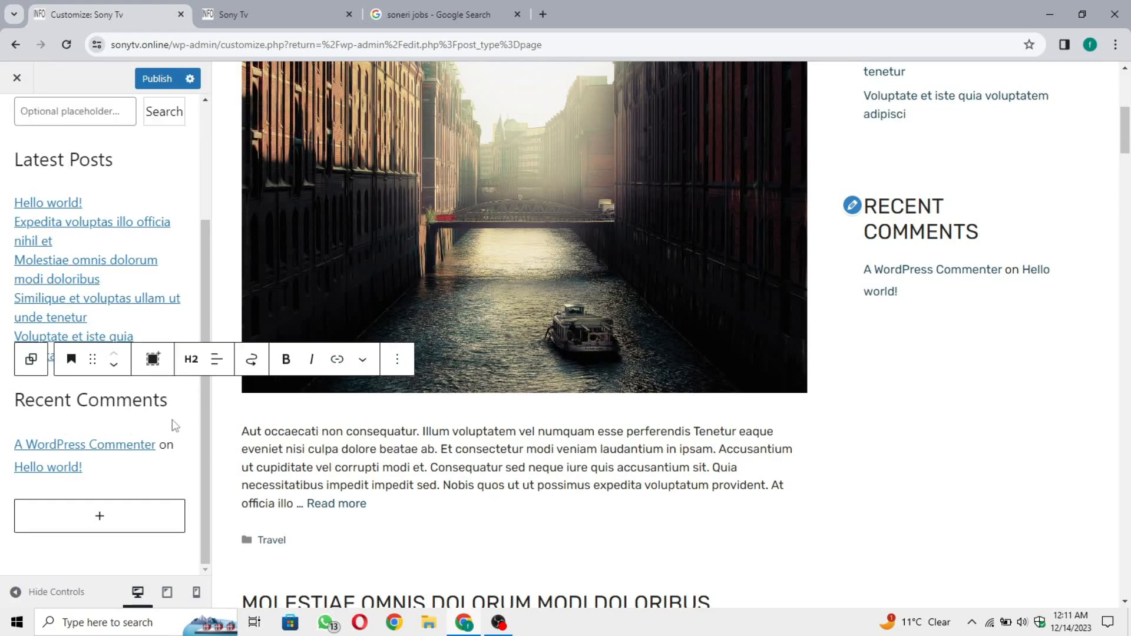
click(397, 363)
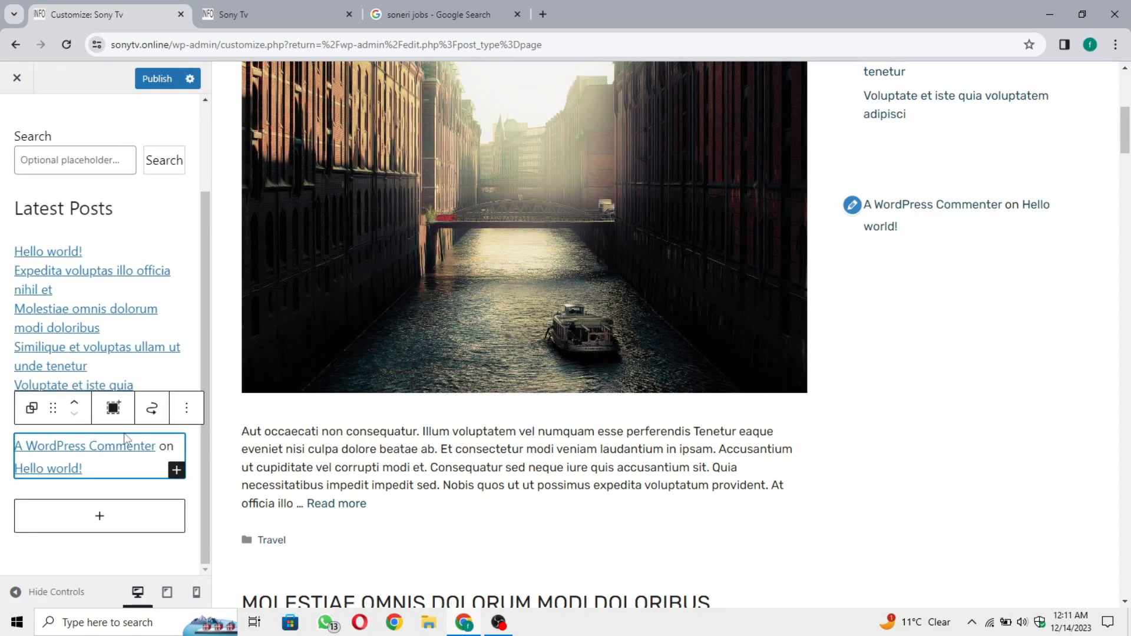
key(Delete)
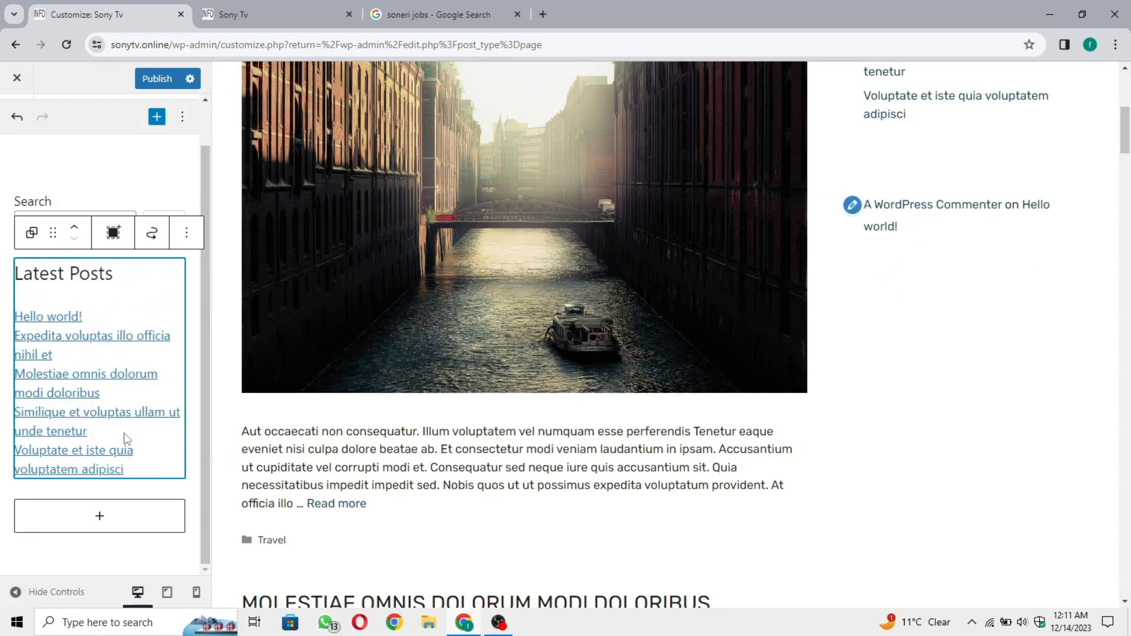
click(2, 527)
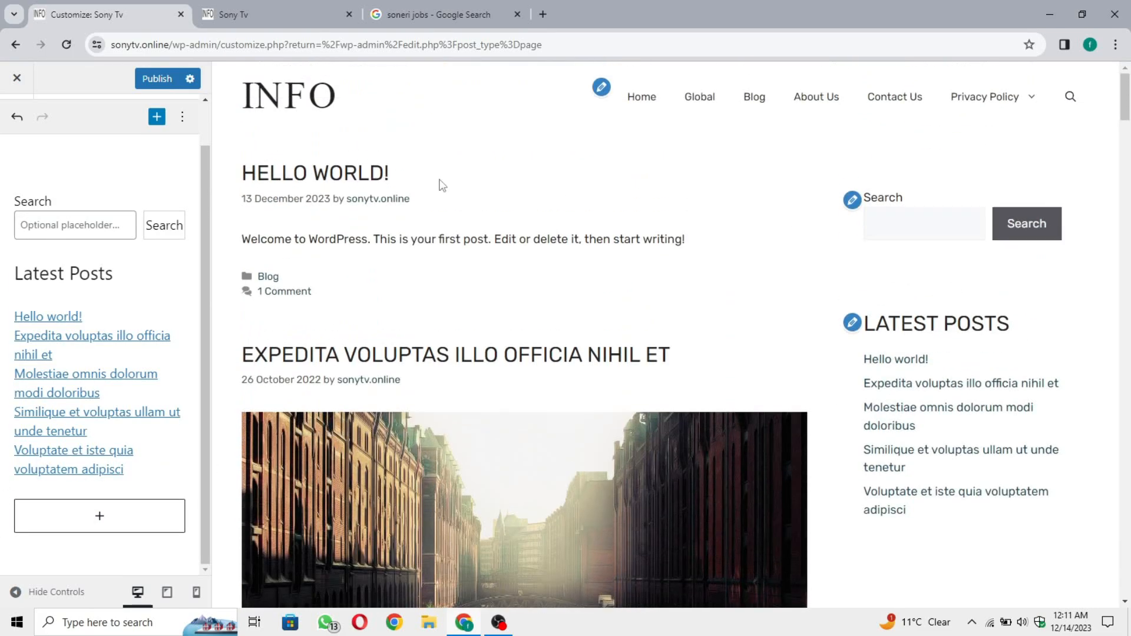
Add a Calendar block to the Right Sidebar and move it above the Latest Posts group
click(109, 524)
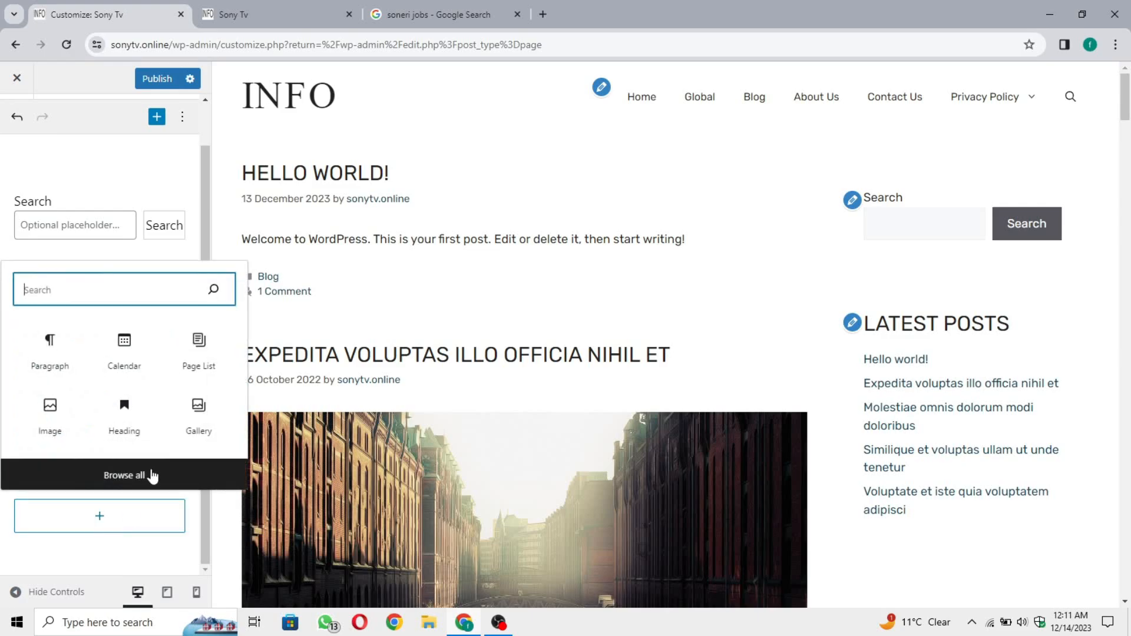
text(call)
key(BackSpace)
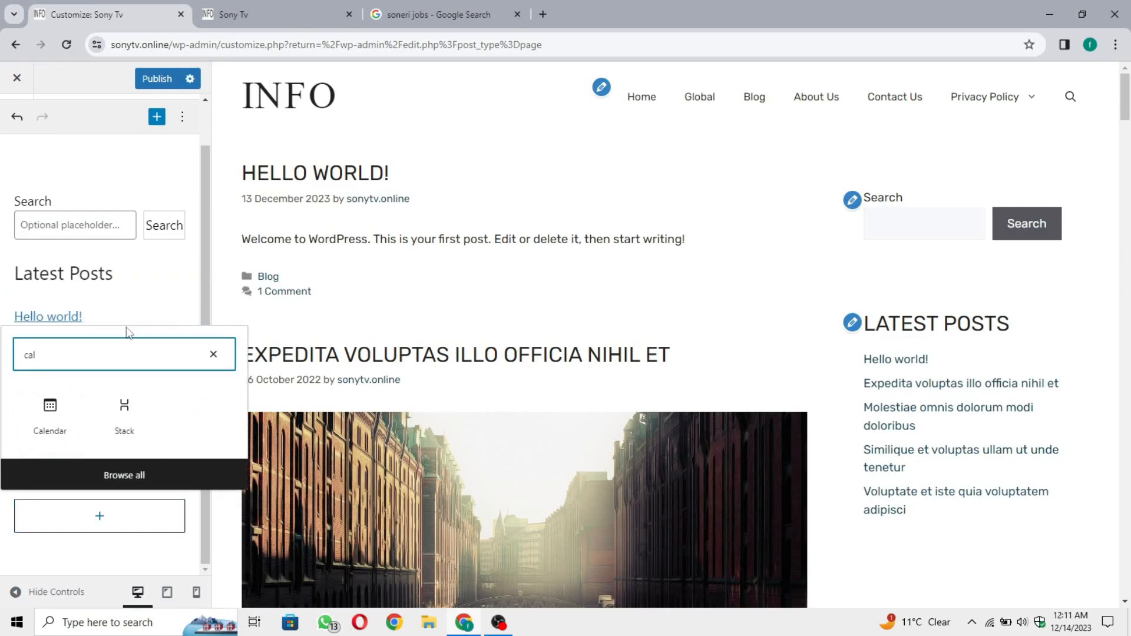
click(50, 408)
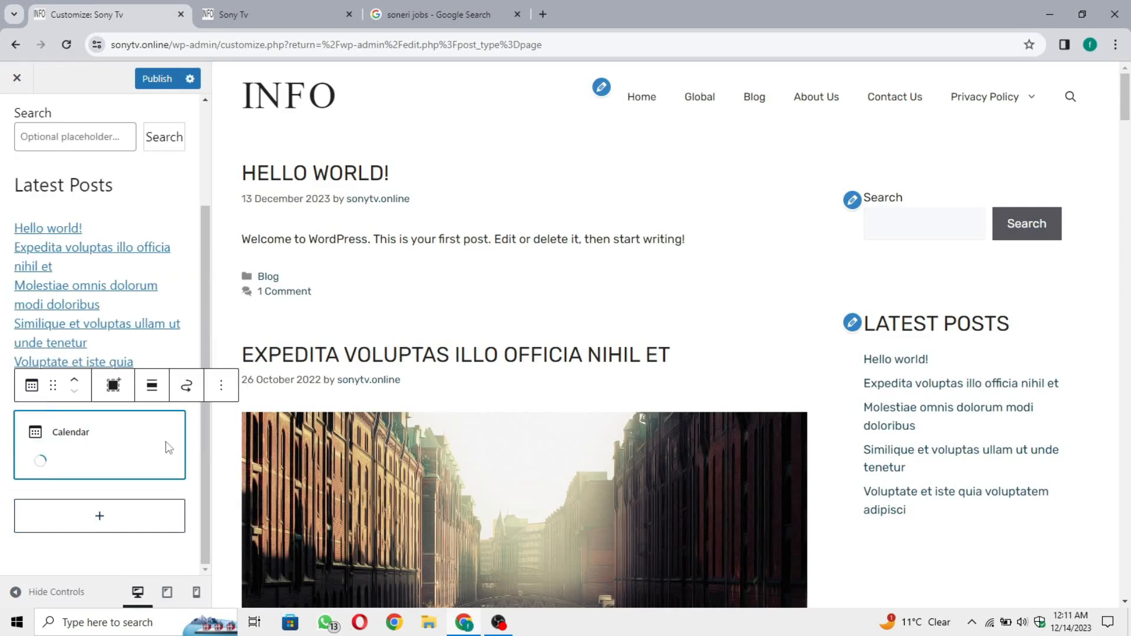
click(75, 381)
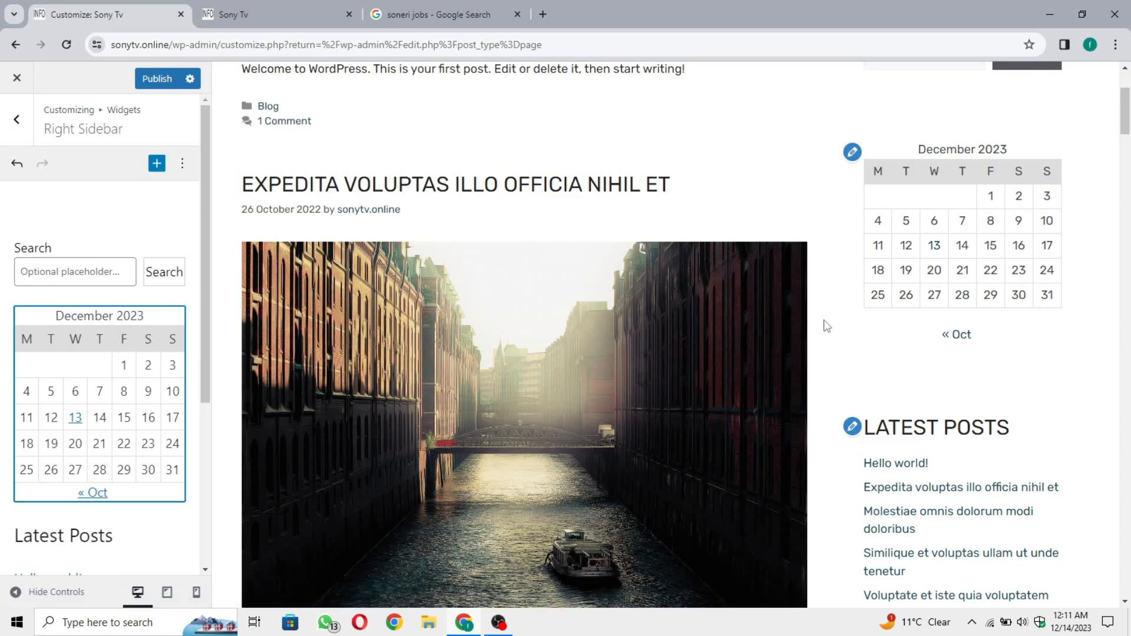
Review the sidebar widgets in the preview and publish the changes
scroll(827, 326, up, 3)
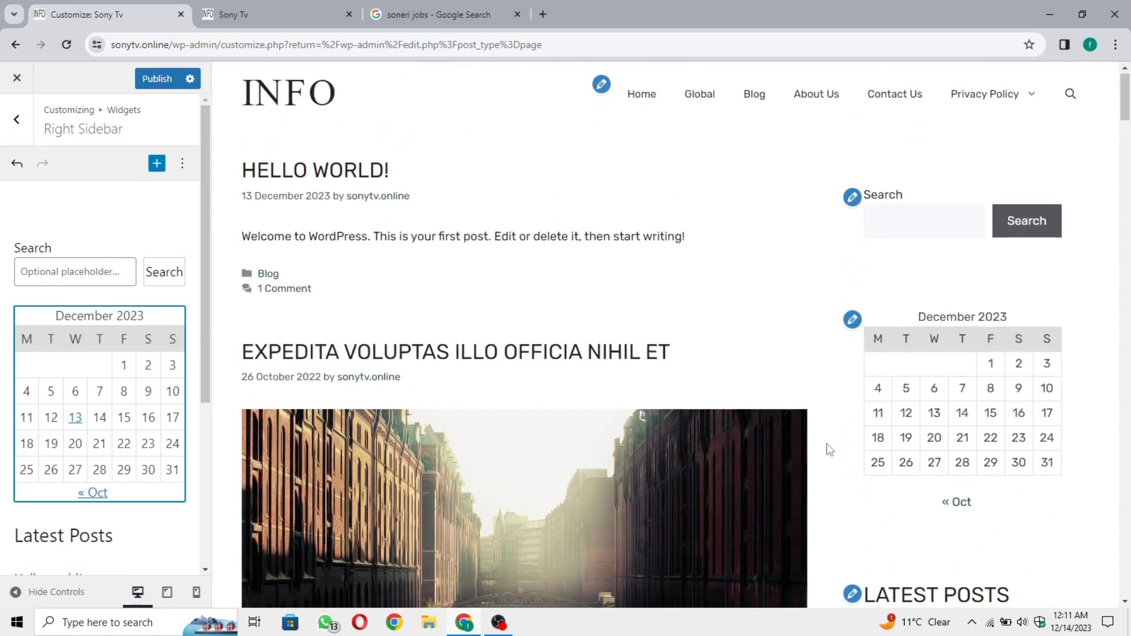
scroll(829, 449, down, 1)
scroll(830, 449, down, 1)
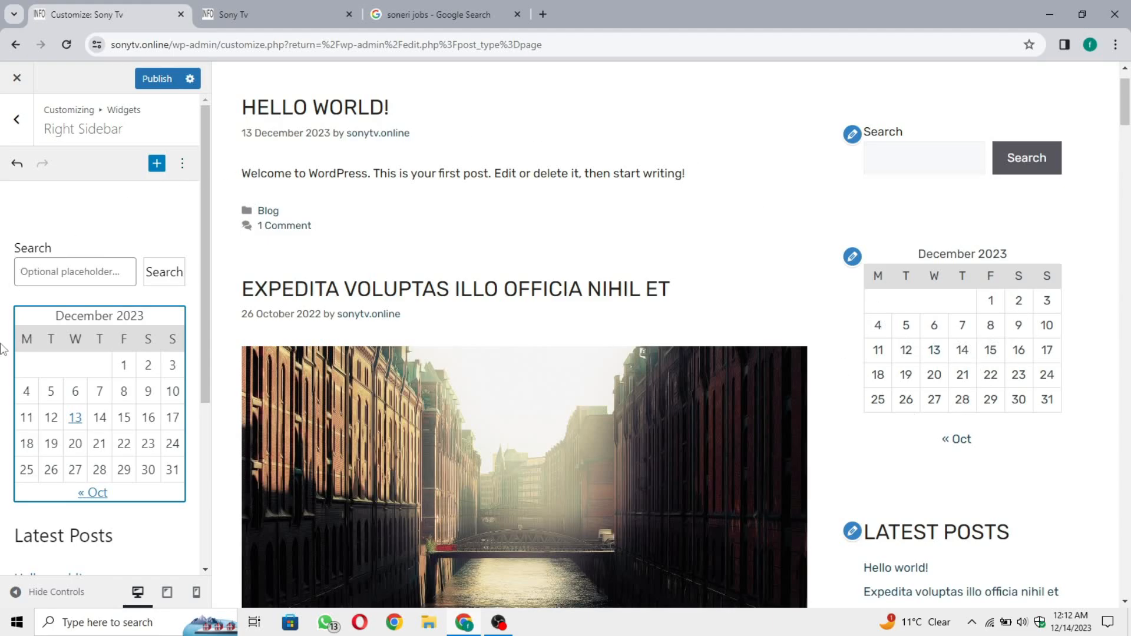
scroll(16, 446, down, 5)
scroll(674, 454, down, 10)
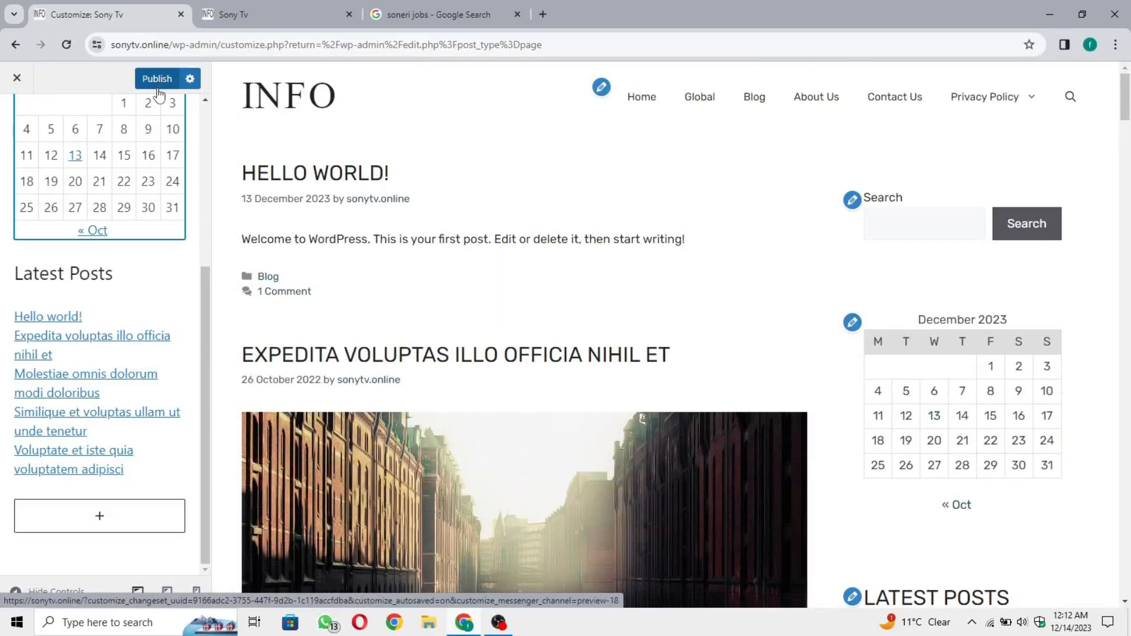
click(157, 79)
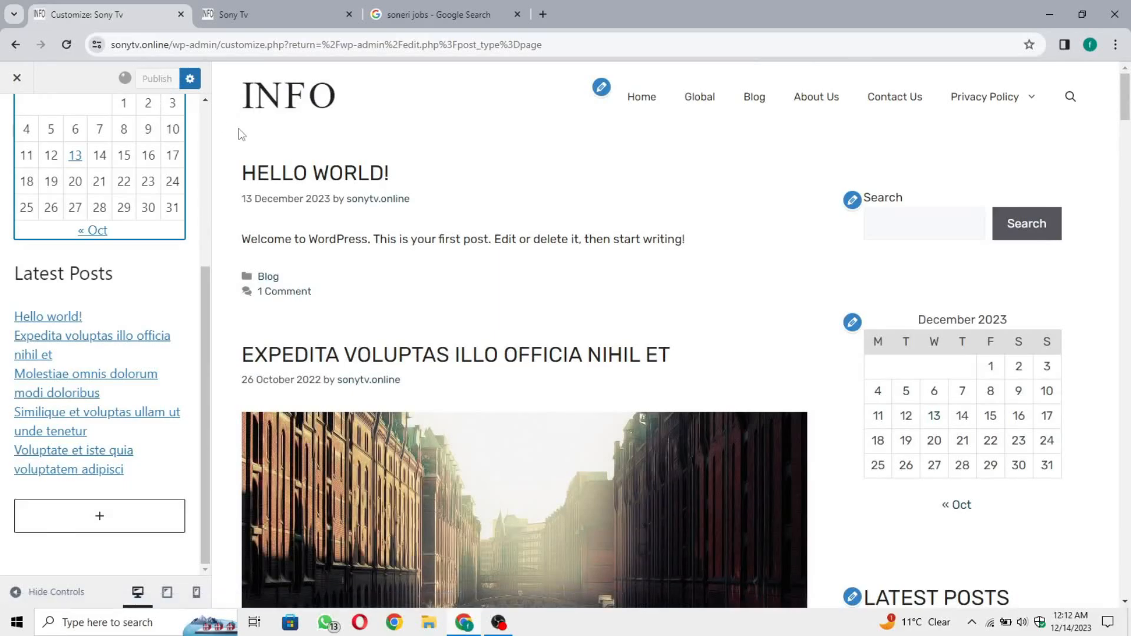
Reload the live site in its own tab and check the search, calendar and Latest Posts widgets in the sidebar
click(248, 13)
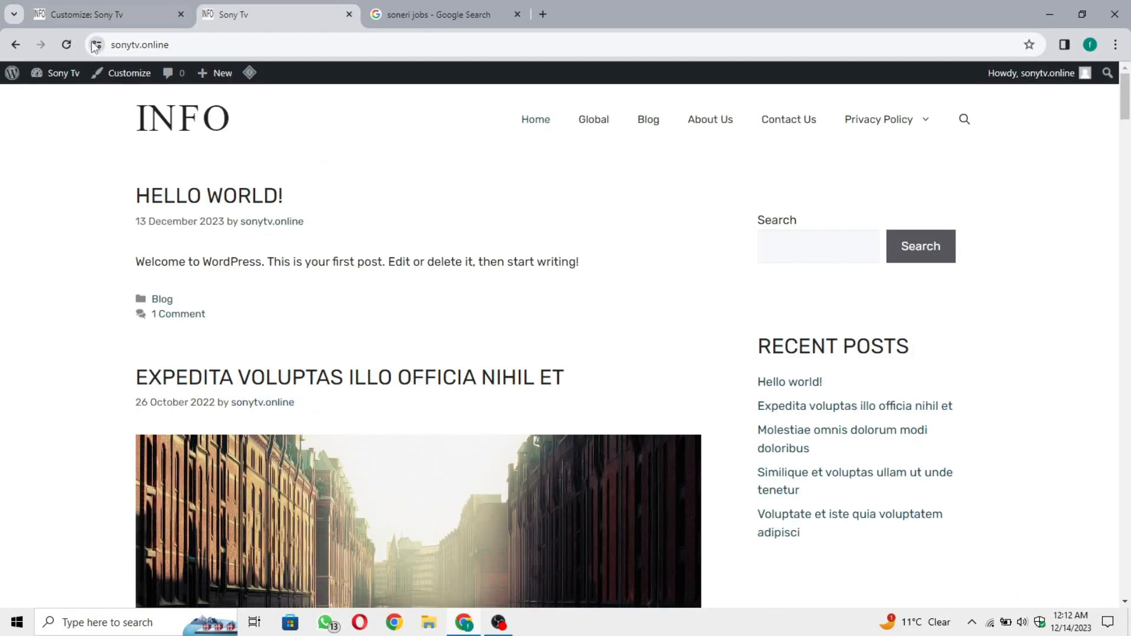
click(67, 45)
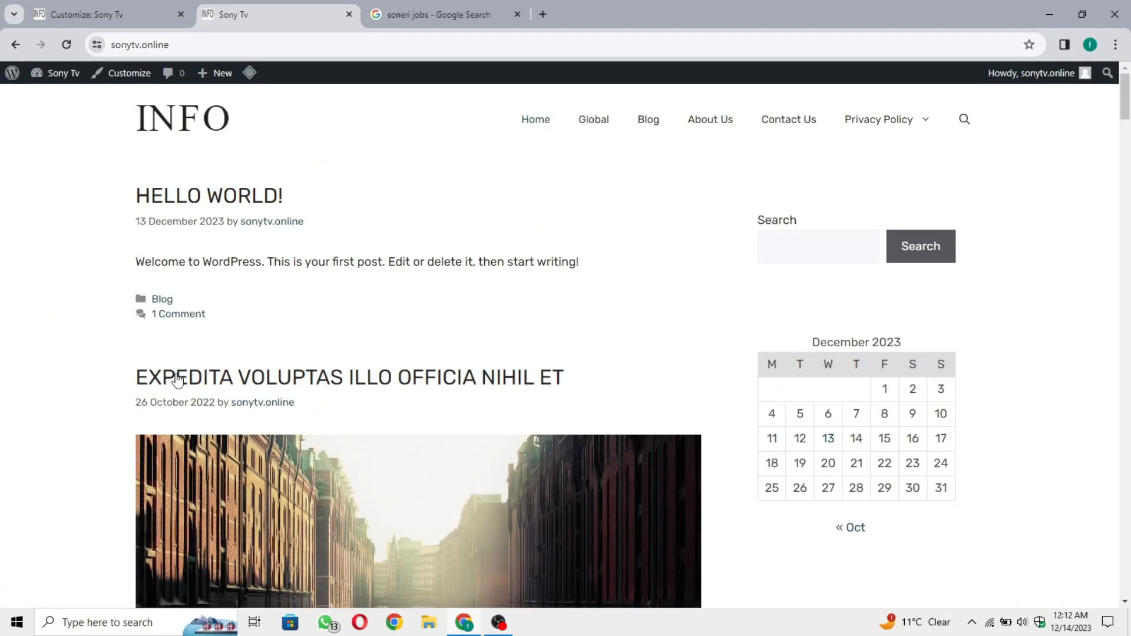
scroll(162, 469, down, 3)
scroll(161, 470, up, 1)
scroll(673, 475, up, 1)
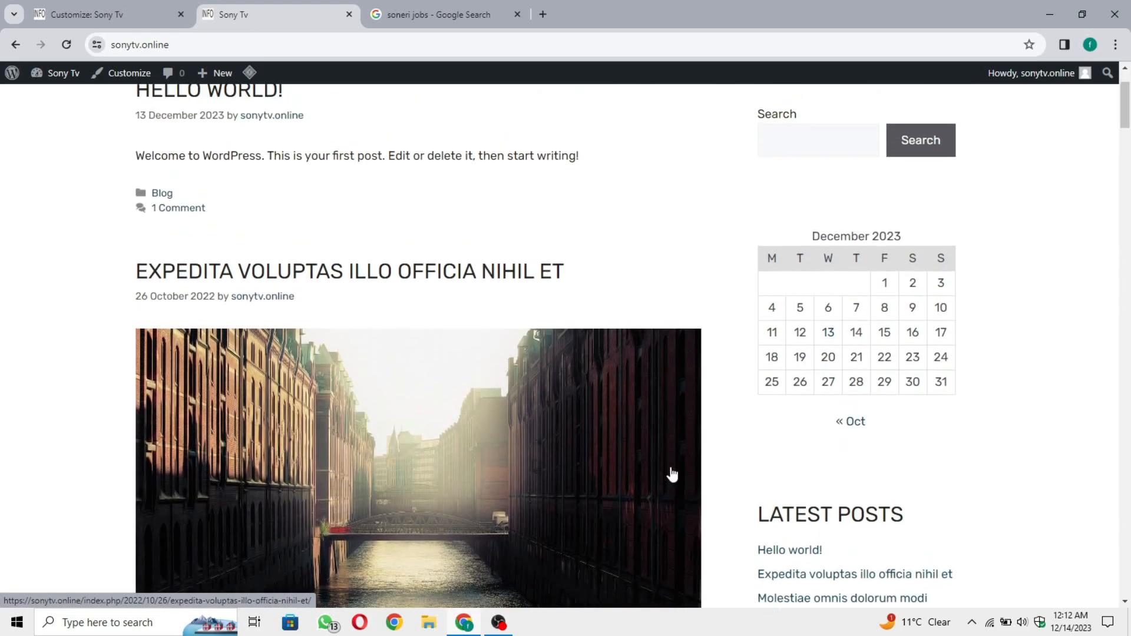
scroll(823, 283, up, 2)
scroll(833, 470, down, 5)
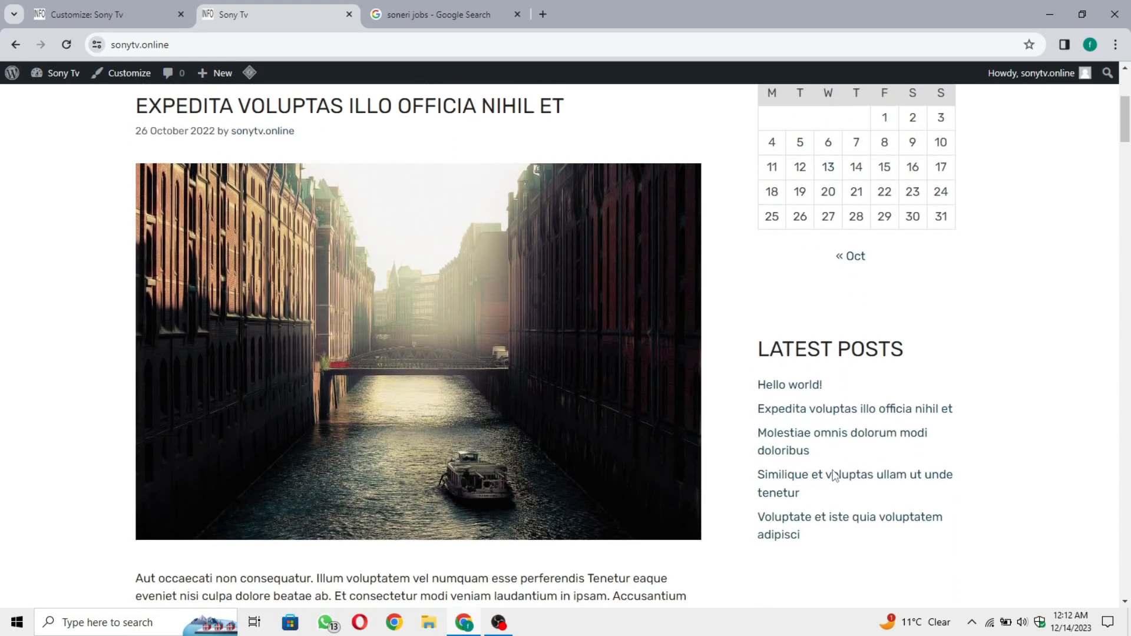
Return to the Customizer and add a Categories List block below the Latest Posts group in the Right Sidebar
scroll(834, 474, down, 3)
scroll(833, 473, up, 3)
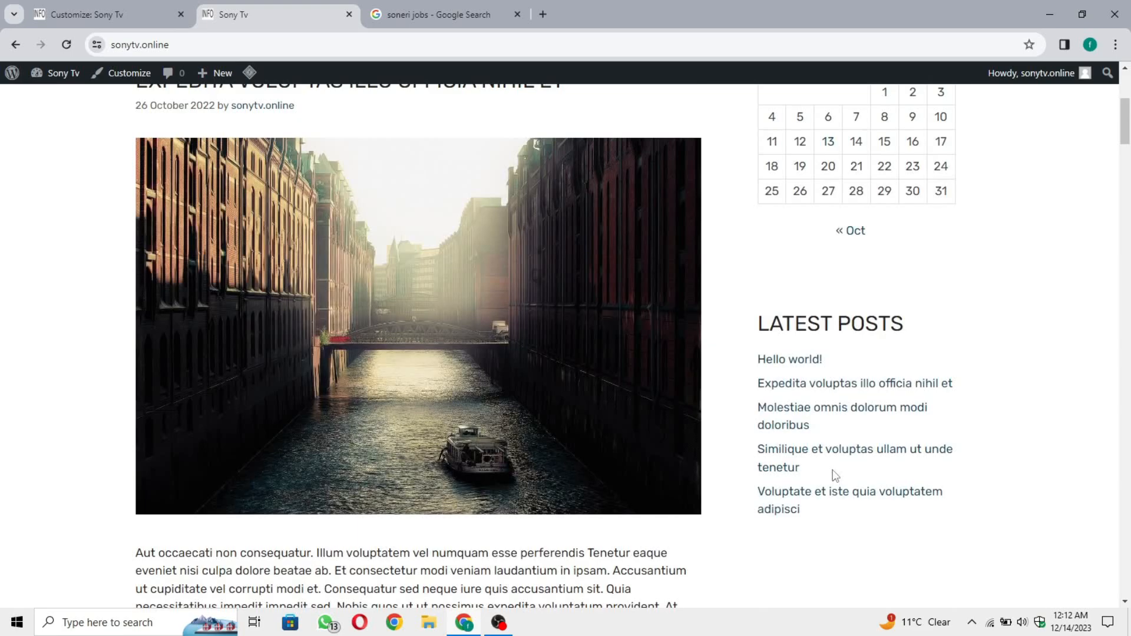
scroll(775, 300, up, 5)
click(112, 2)
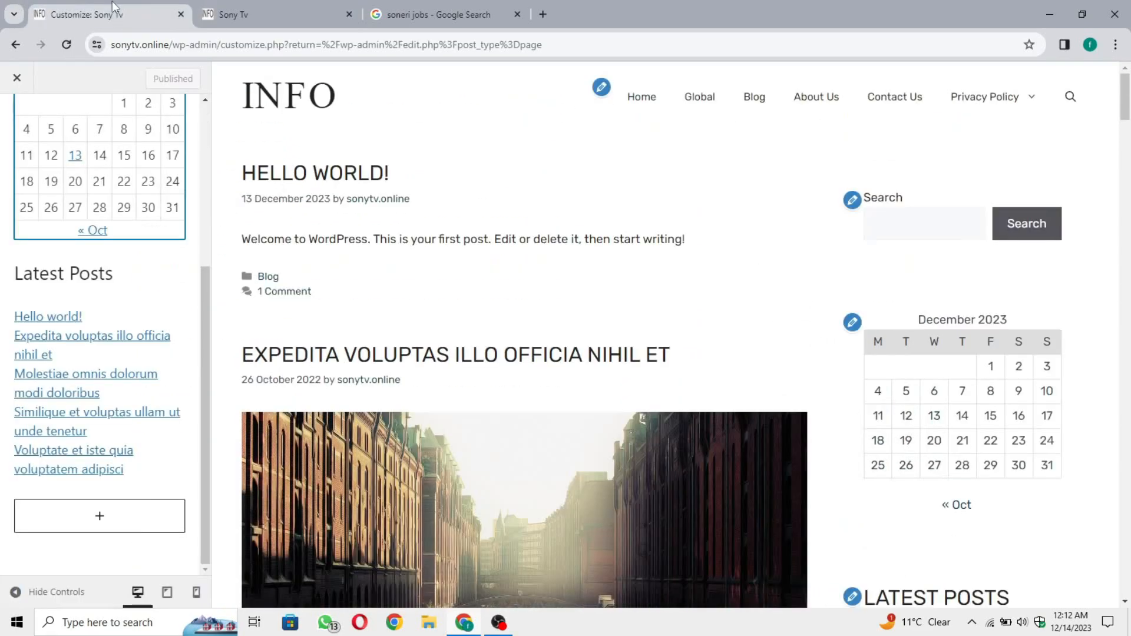
click(99, 517)
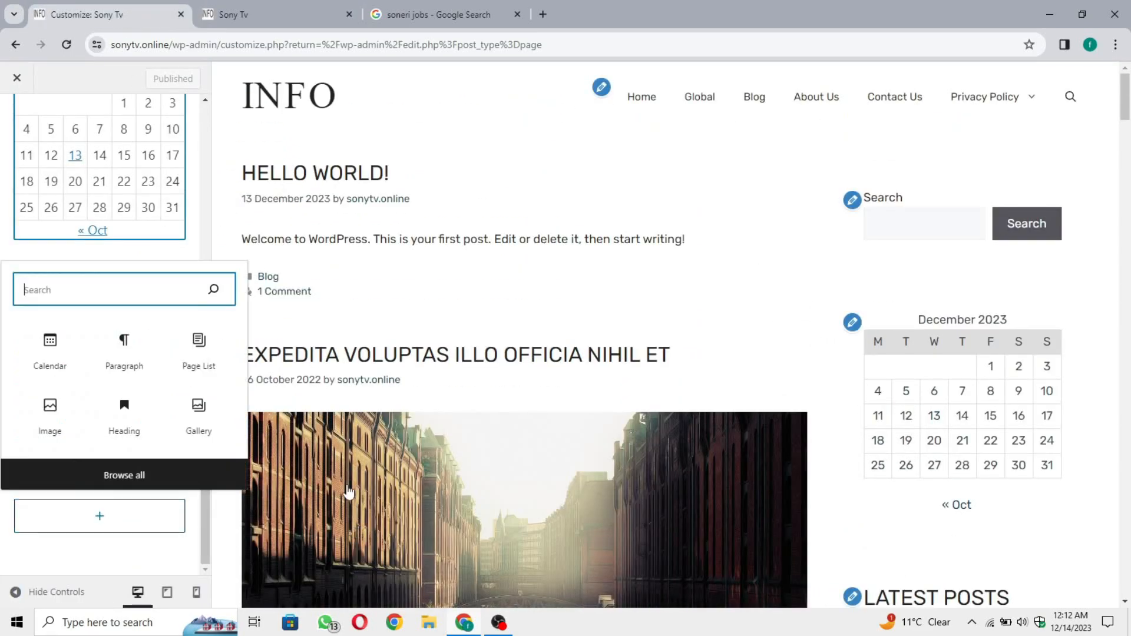
text(cate)
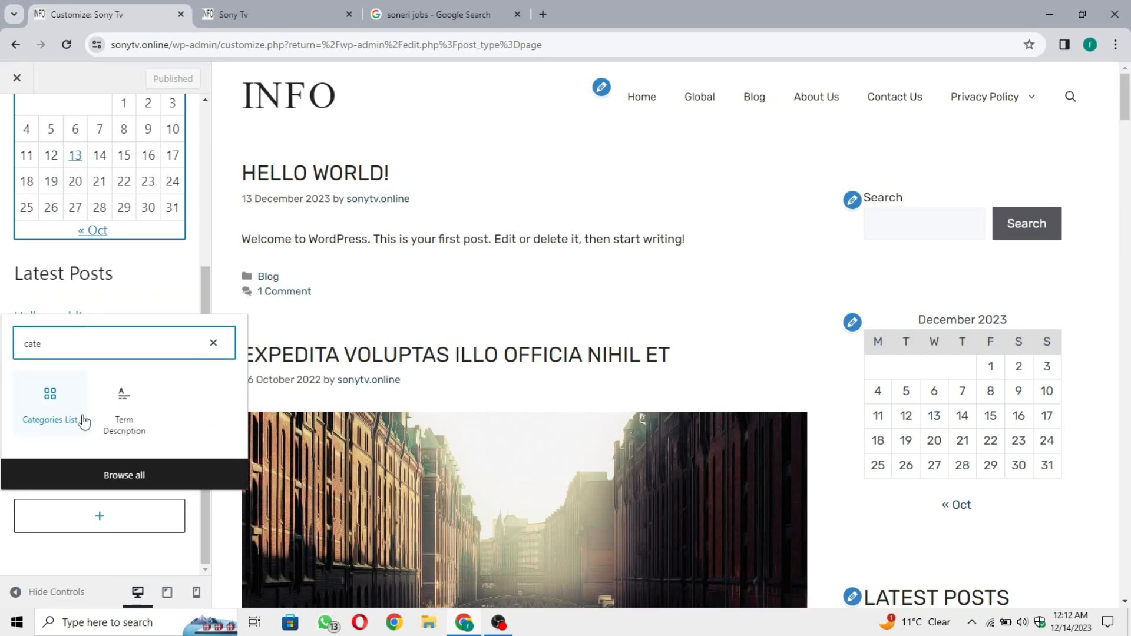
click(65, 420)
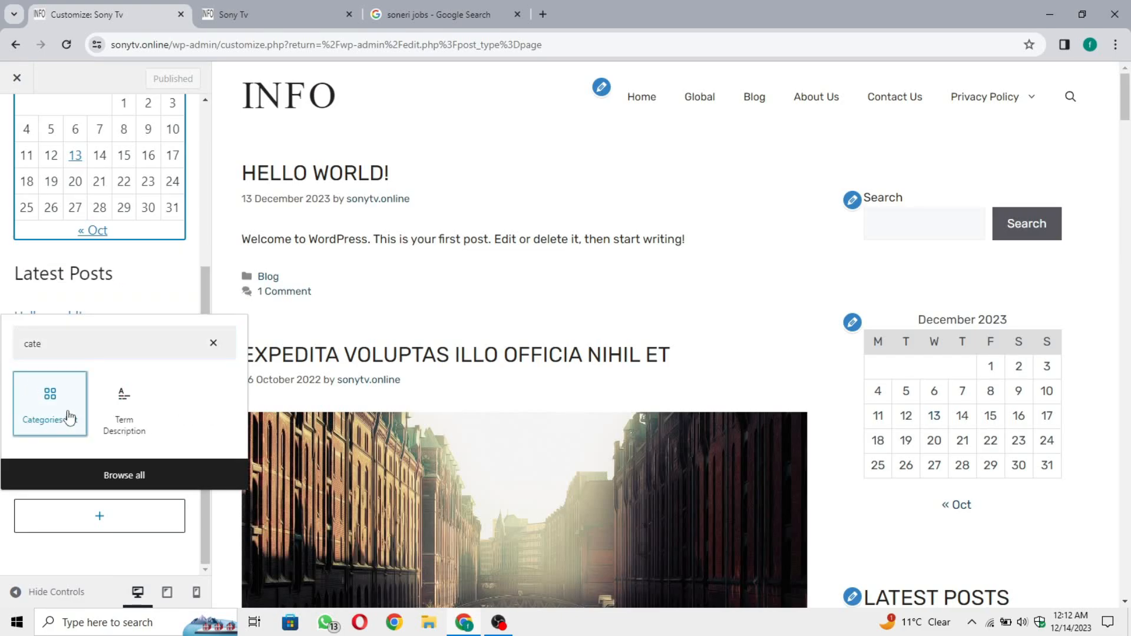
scroll(3, 480, down, 3)
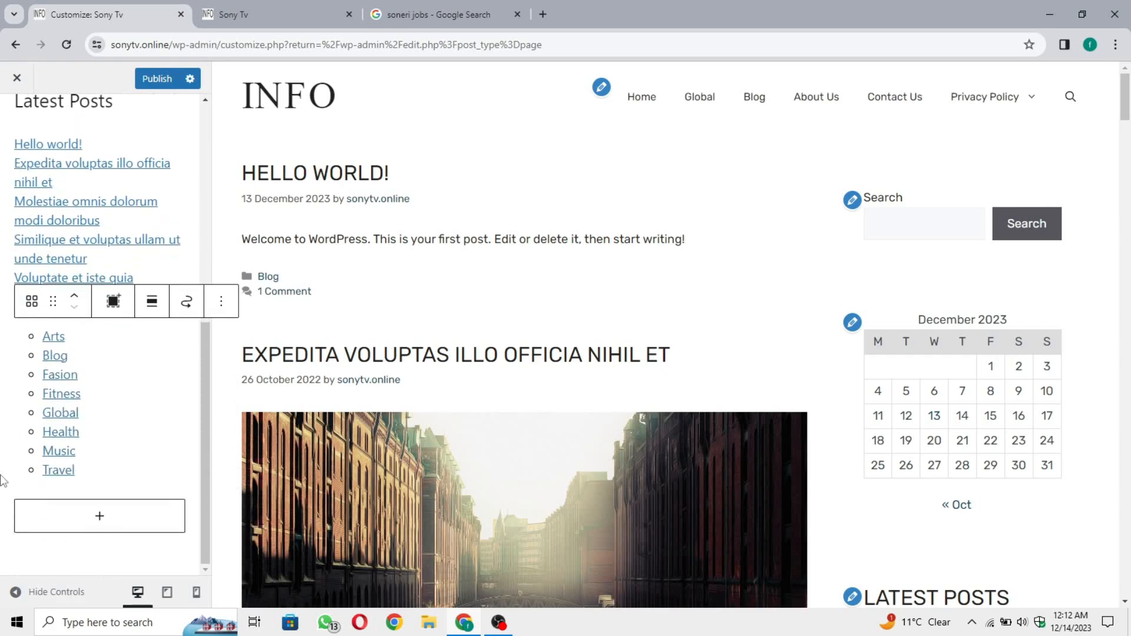
scroll(955, 437, down, 10)
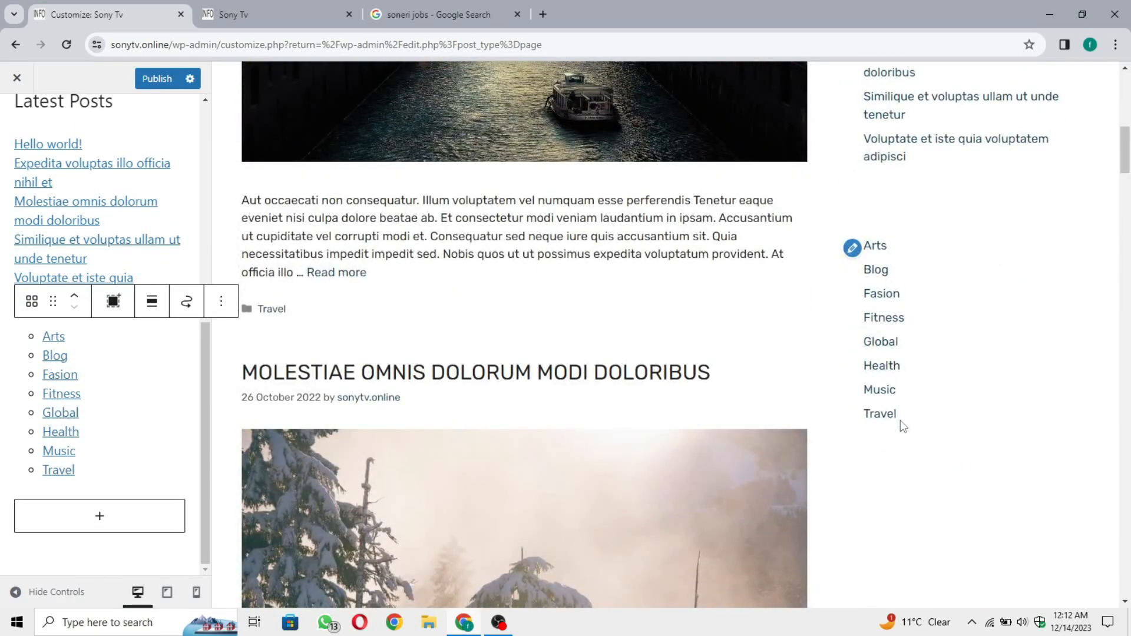
Wrap the categories list in a container and add a heading reading "Categories" above the list
click(114, 302)
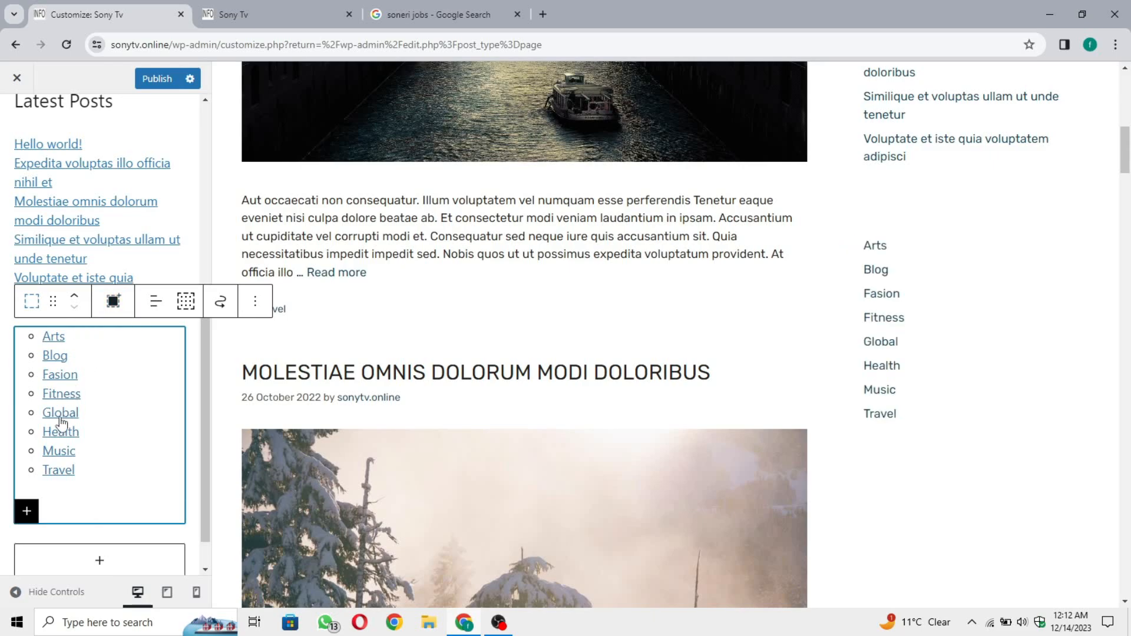
click(27, 514)
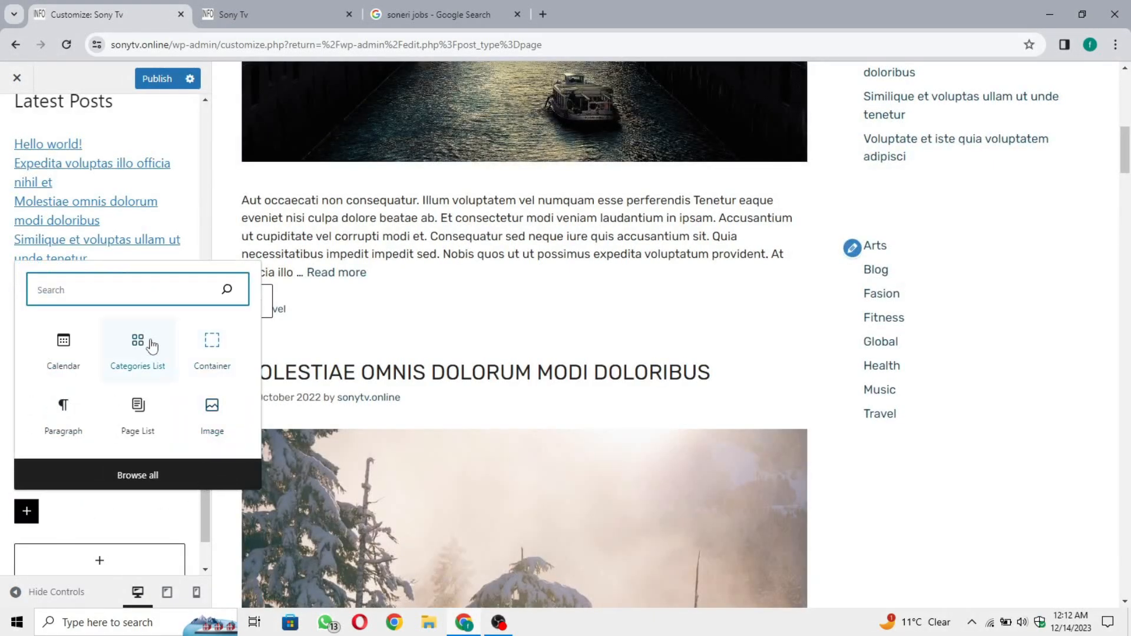
text(head)
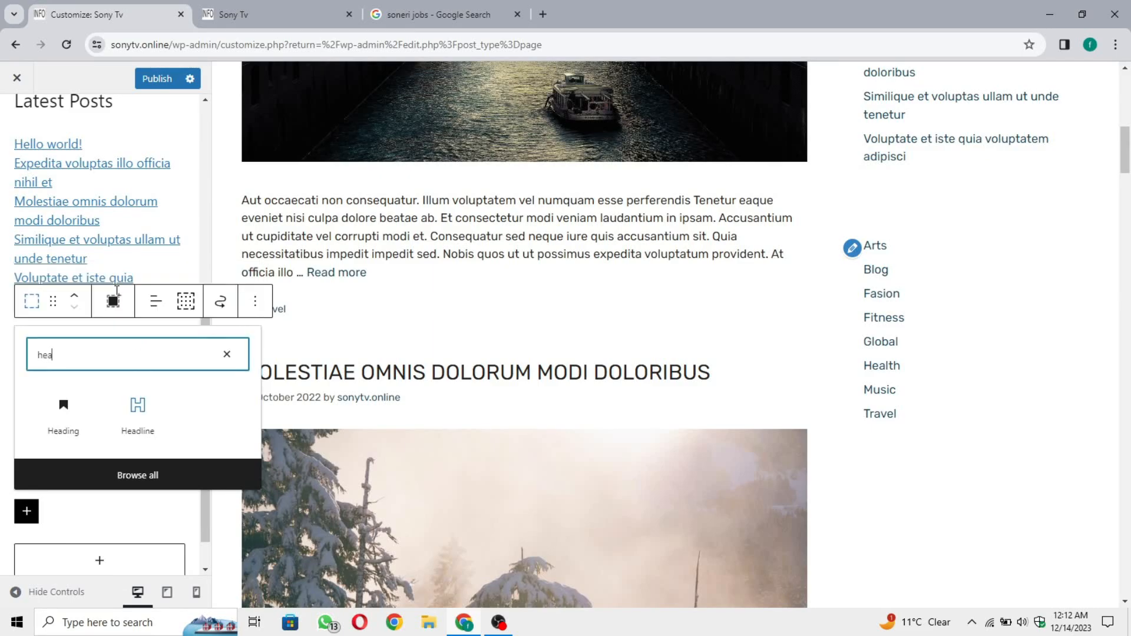
click(63, 427)
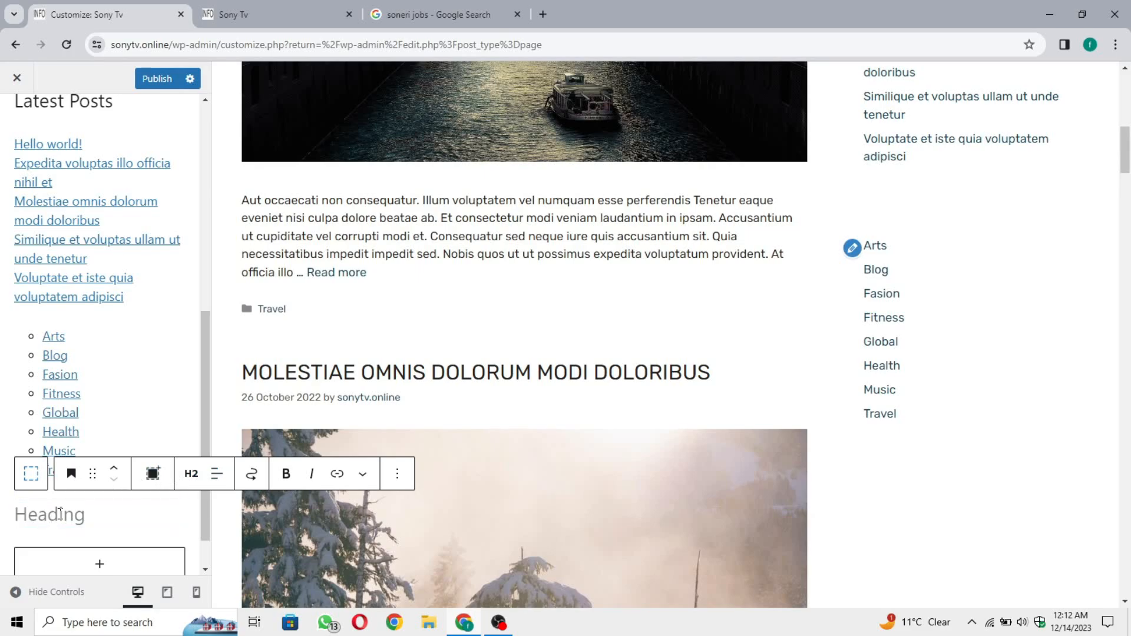
text(Categories)
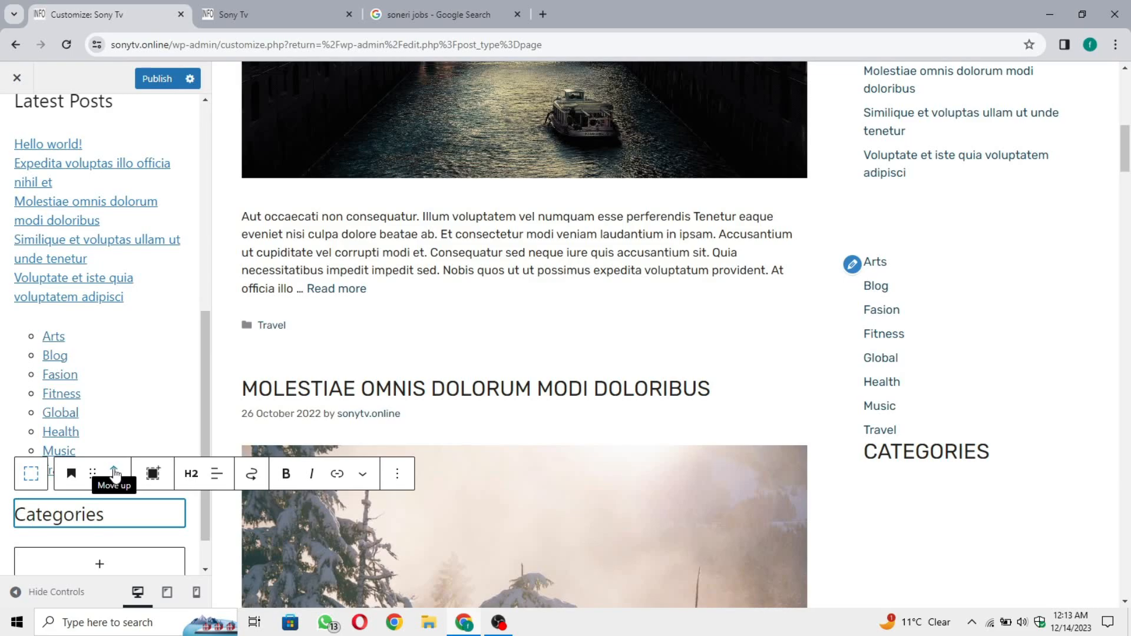
click(115, 473)
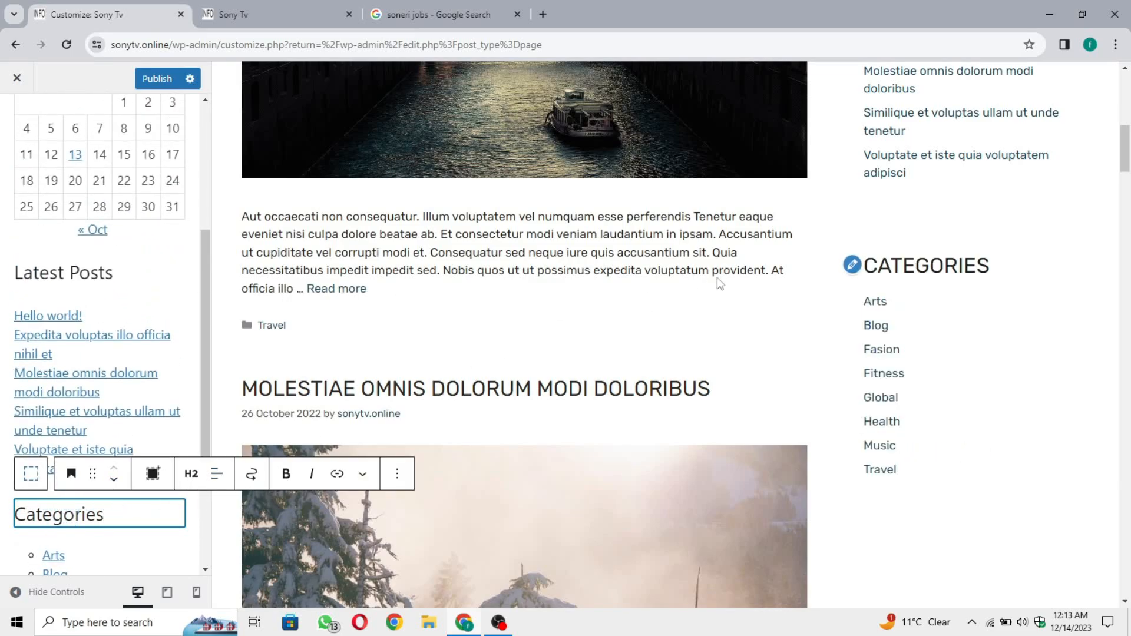
Review the calendar, Latest Posts and Categories widgets in the preview and publish the changes
scroll(1014, 300, up, 5)
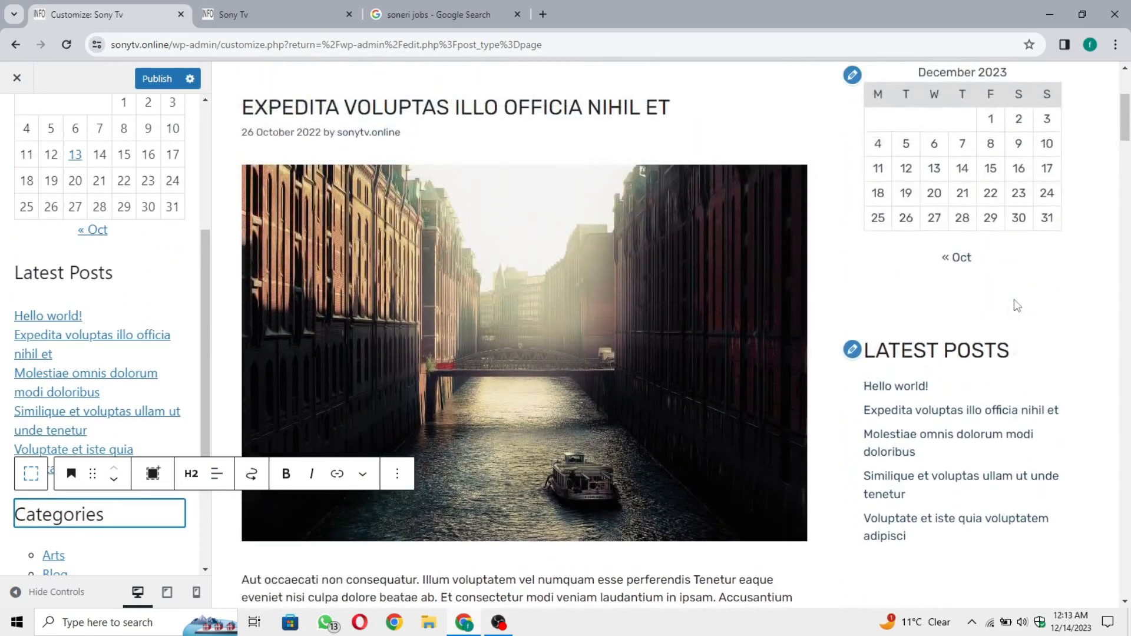
scroll(1014, 300, down, 4)
scroll(1018, 306, down, 2)
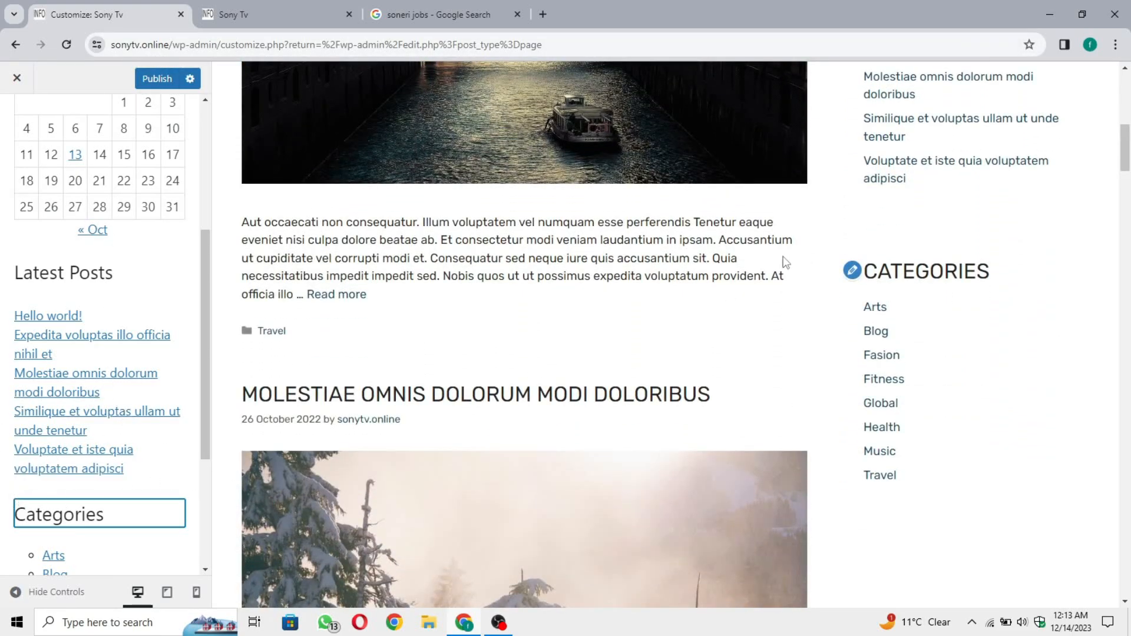
scroll(917, 202, up, 5)
scroll(917, 202, down, 5)
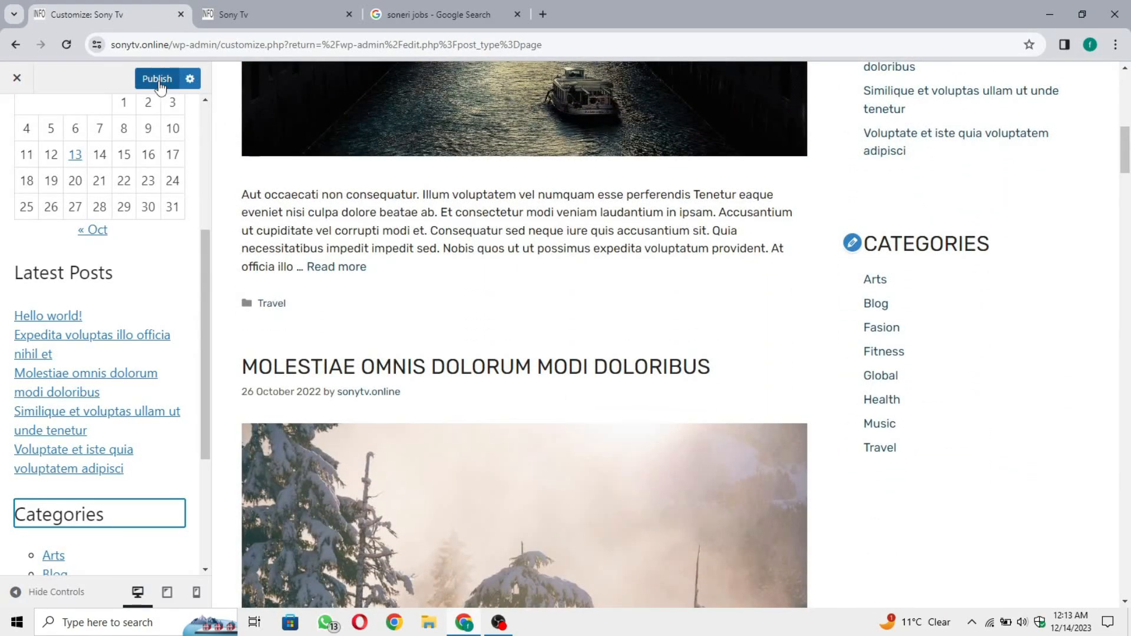
click(159, 83)
Reload the live site in its own tab and check the Categories widget, the rest of the sidebar and the home page posts
click(267, 7)
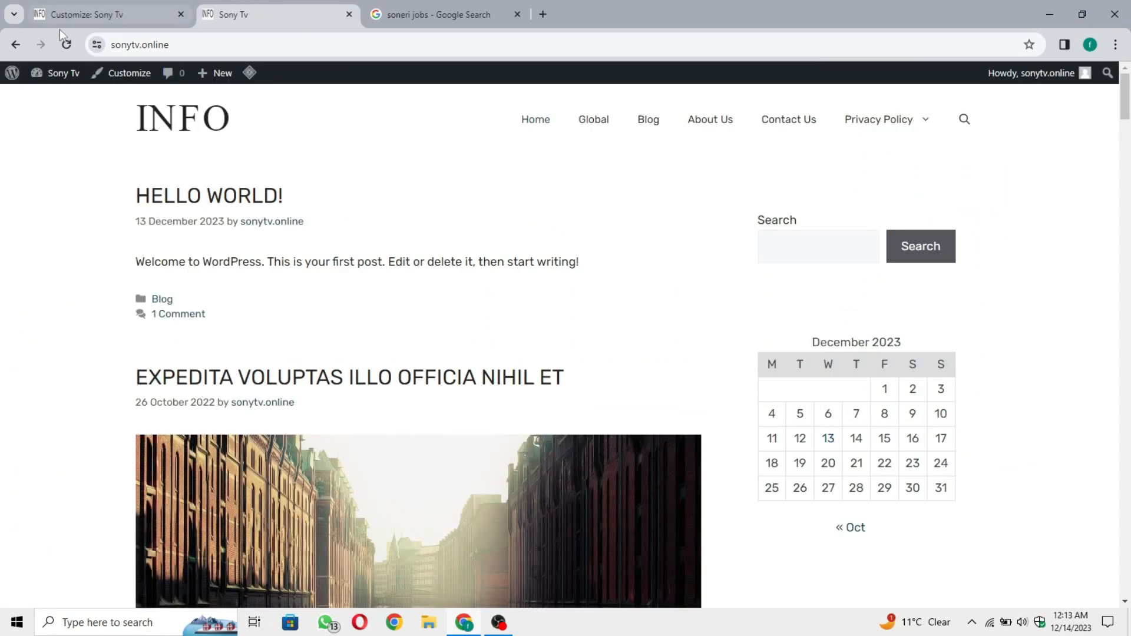
click(73, 45)
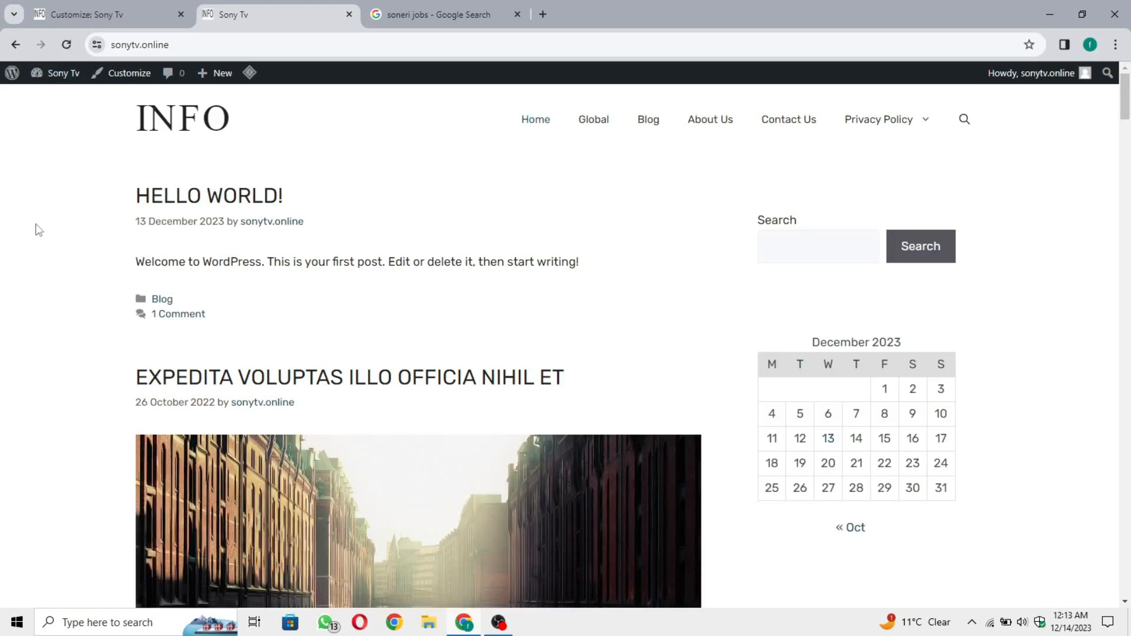
scroll(39, 230, down, 12)
scroll(38, 230, up, 4)
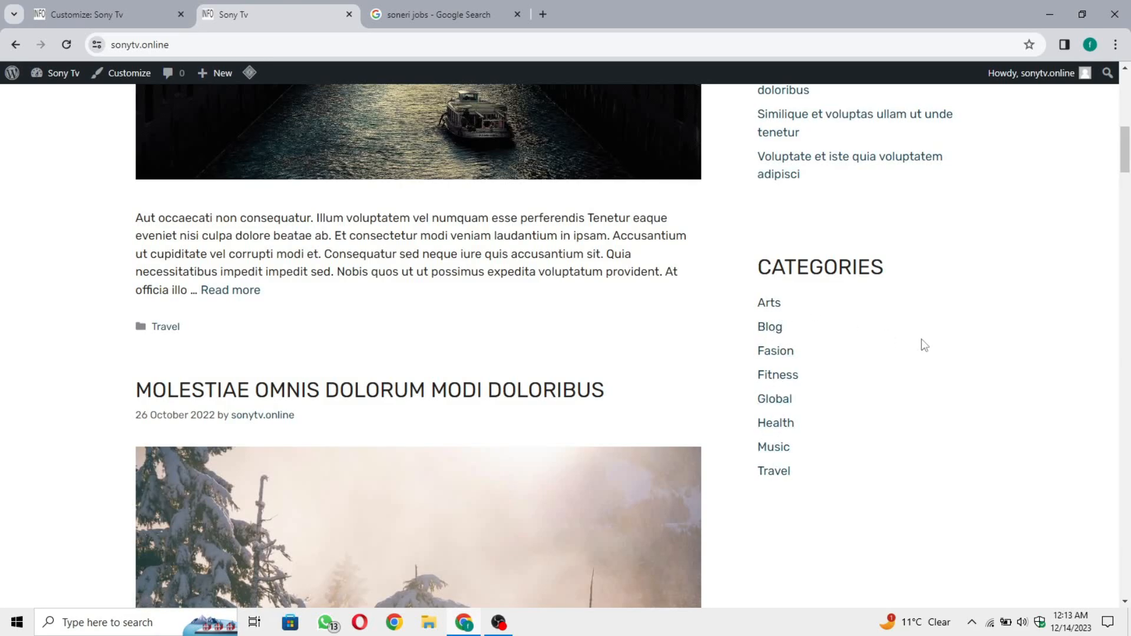
scroll(923, 342, up, 1)
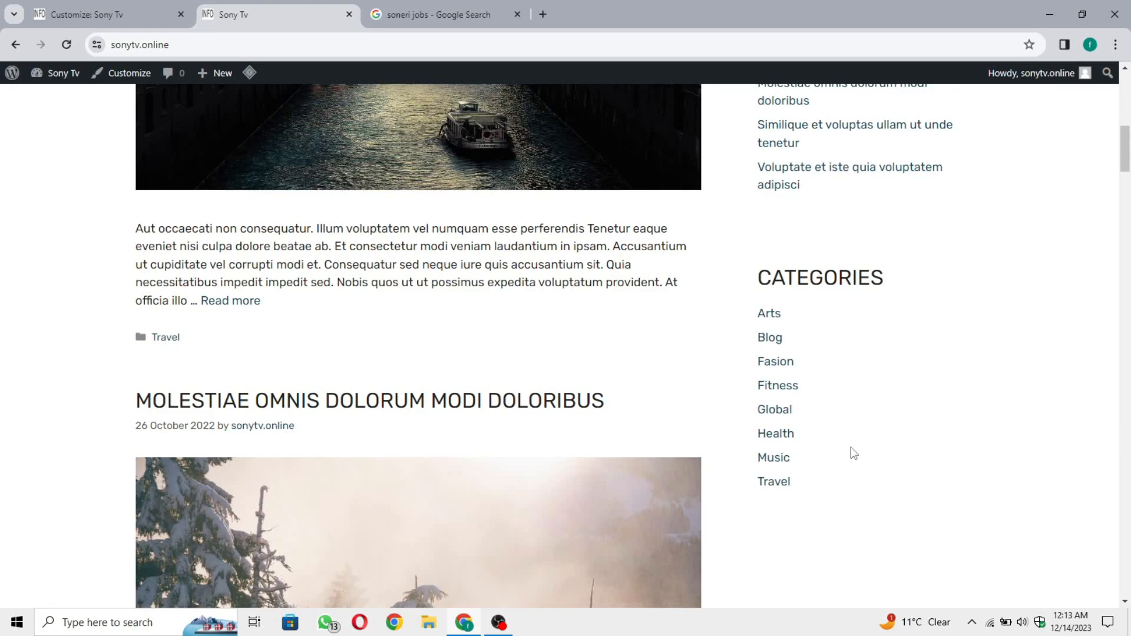
scroll(852, 453, up, 1)
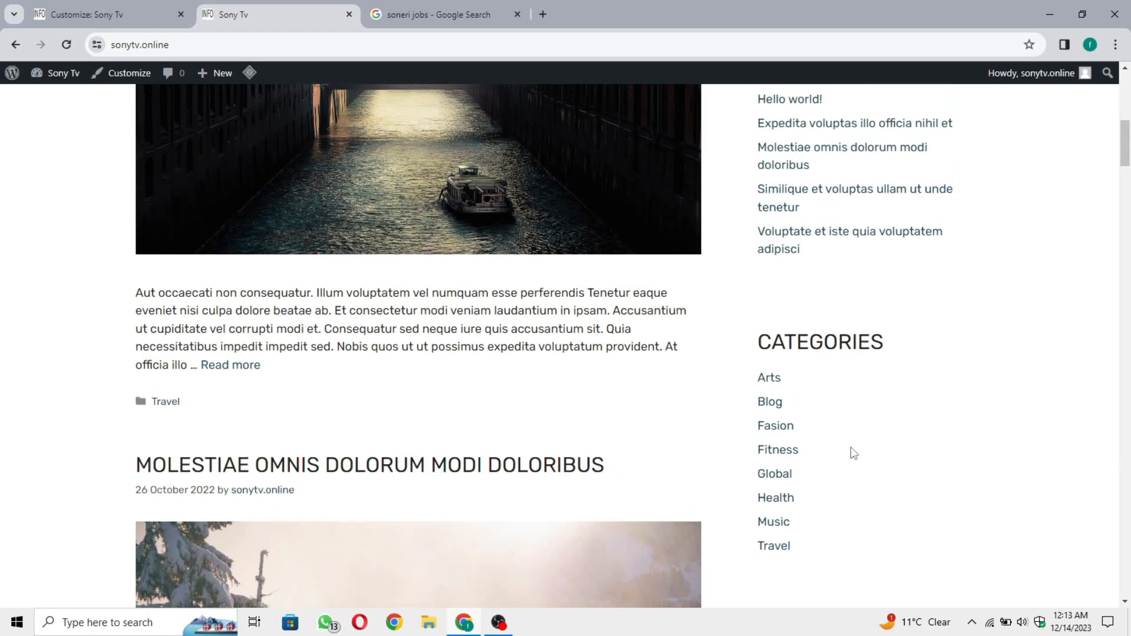
scroll(850, 447, down, 1)
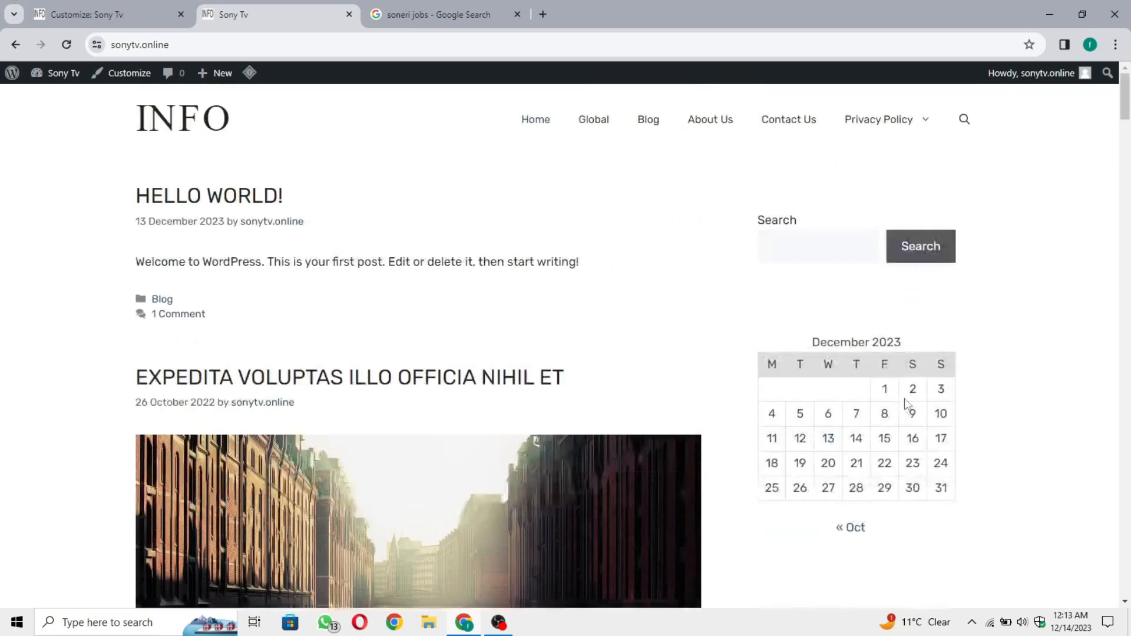
scroll(905, 399, down, 15)
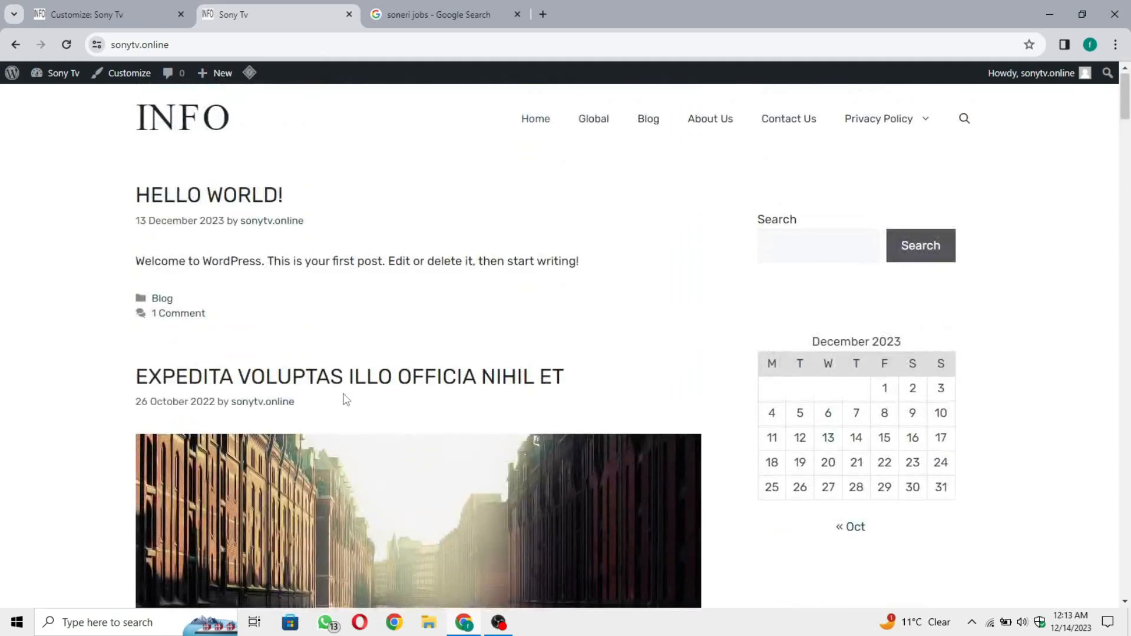
scroll(322, 371, down, 20)
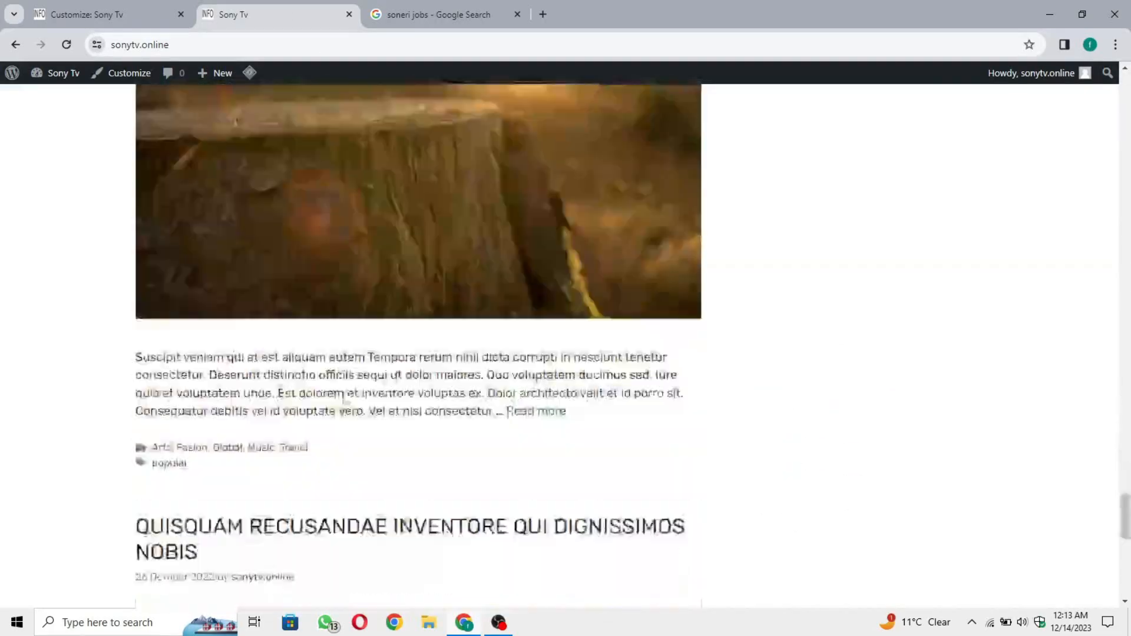
scroll(345, 397, down, 9)
scroll(344, 395, up, 20)
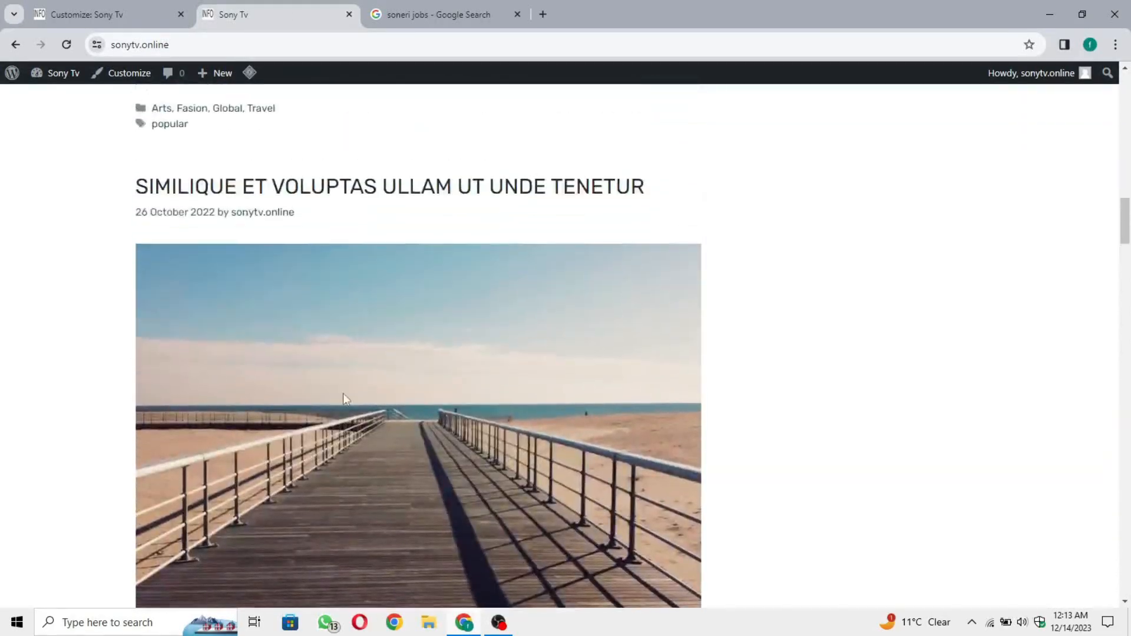
scroll(343, 394, up, 15)
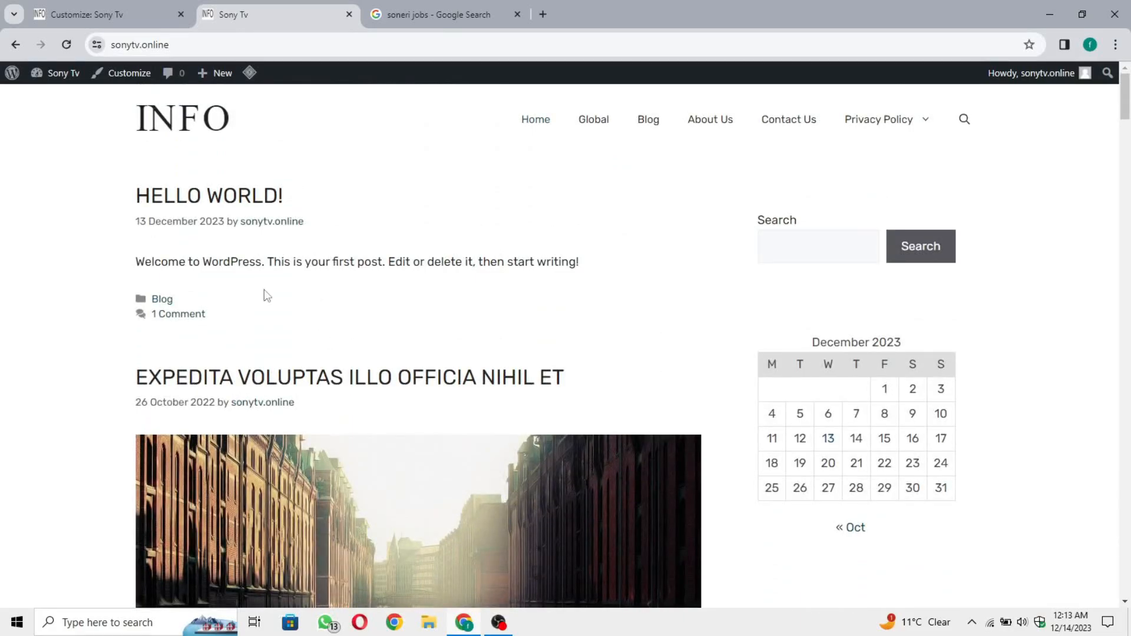
Return to the Customizer, open the Header widget area and add a Social Icons block to it
click(85, 14)
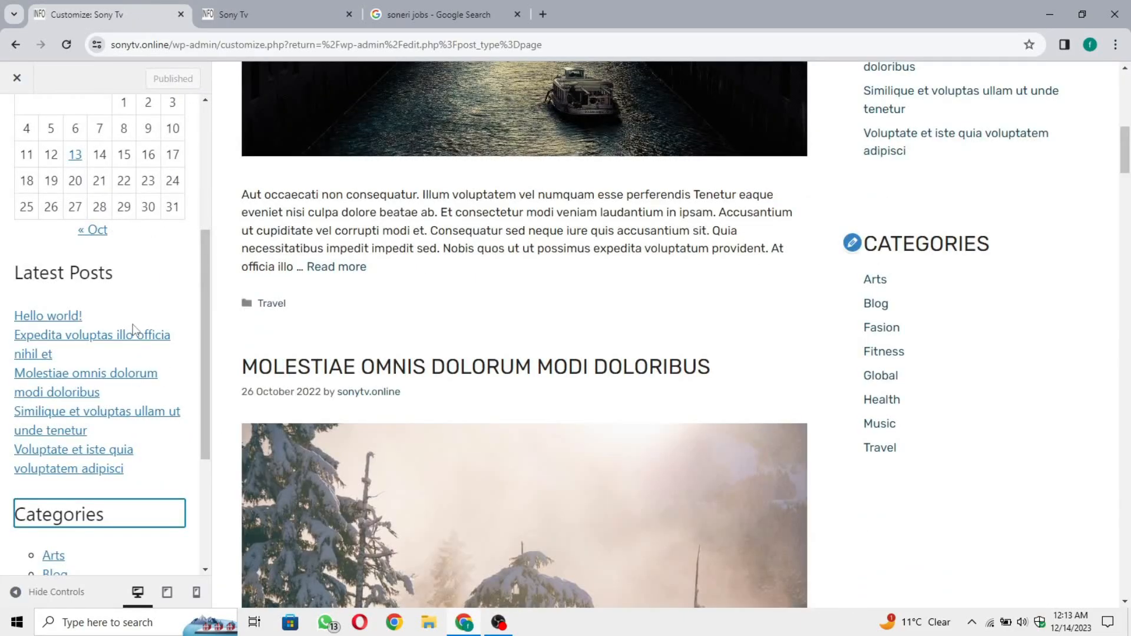
scroll(53, 242, up, 3)
scroll(52, 243, up, 3)
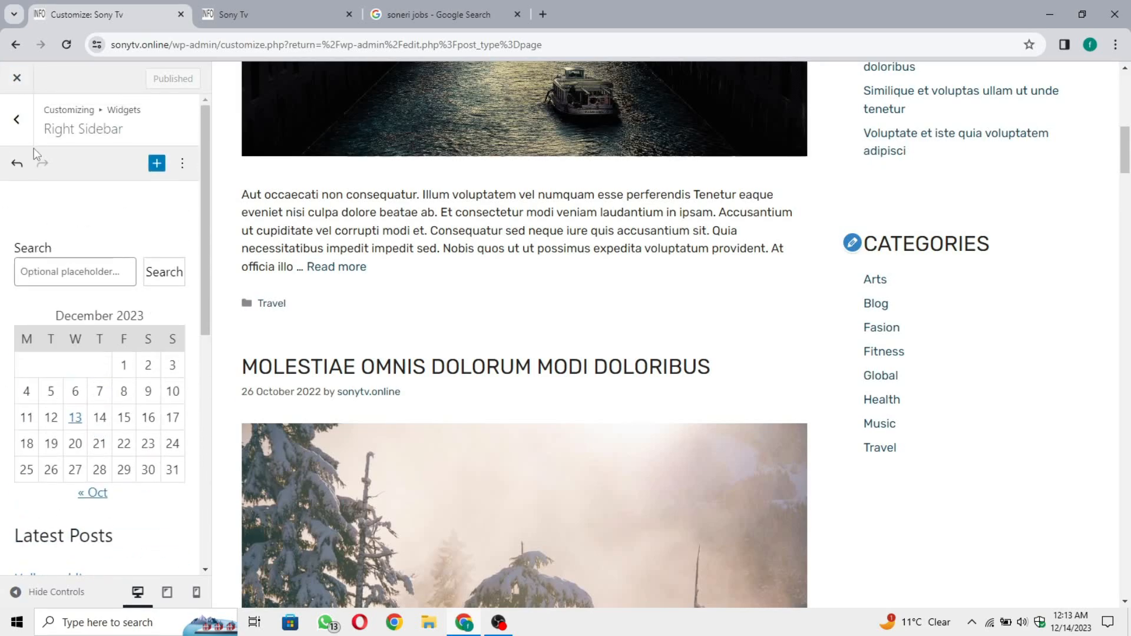
click(17, 117)
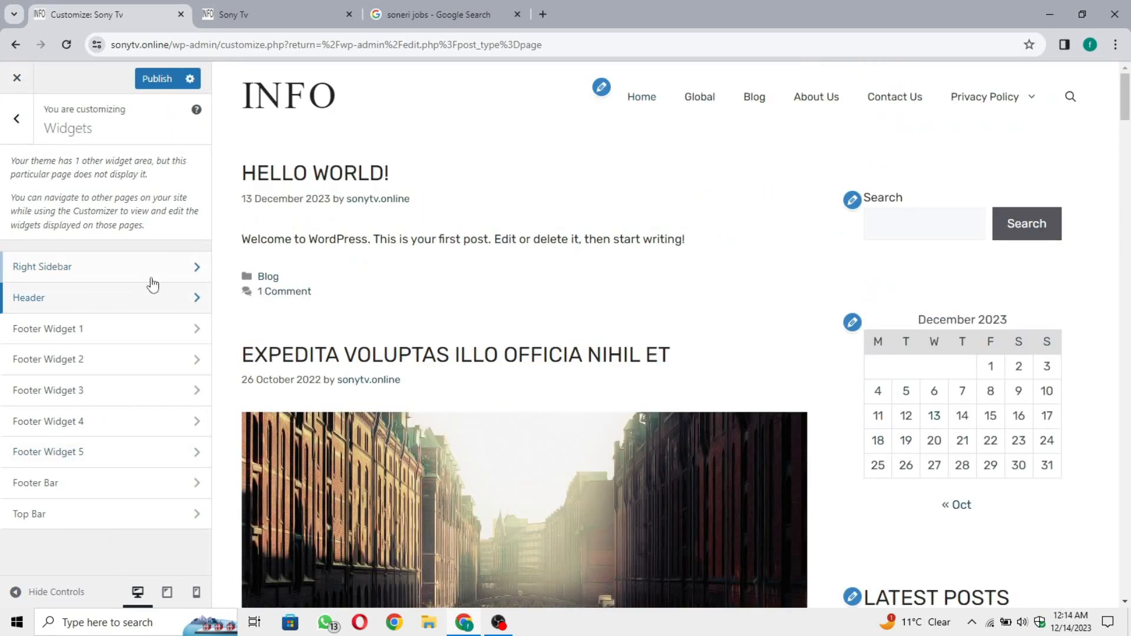
click(140, 307)
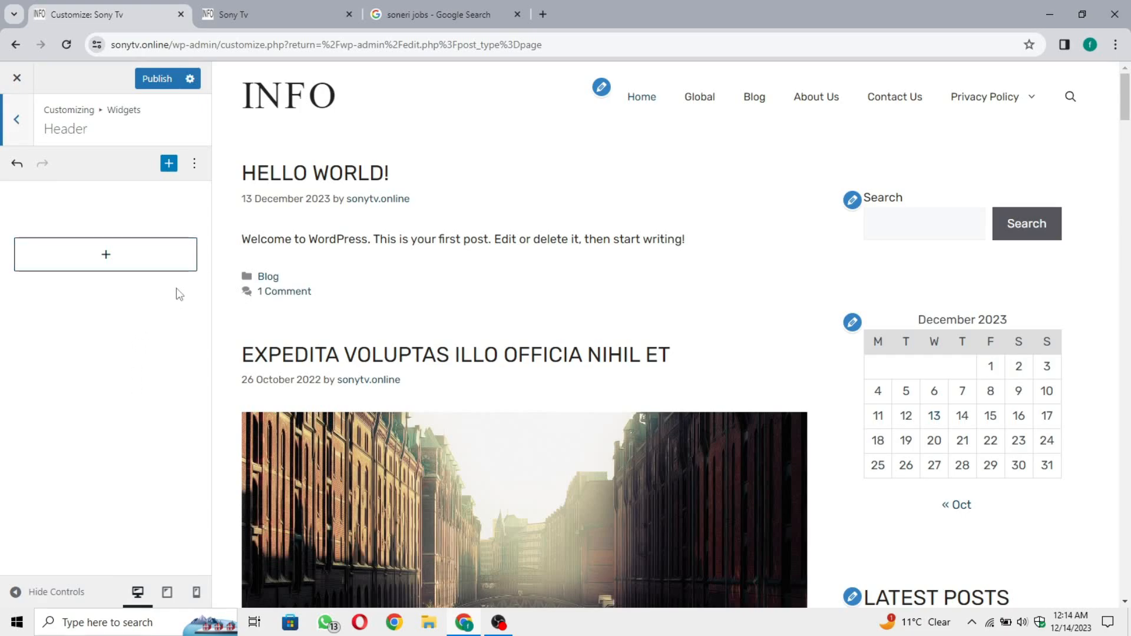
click(166, 254)
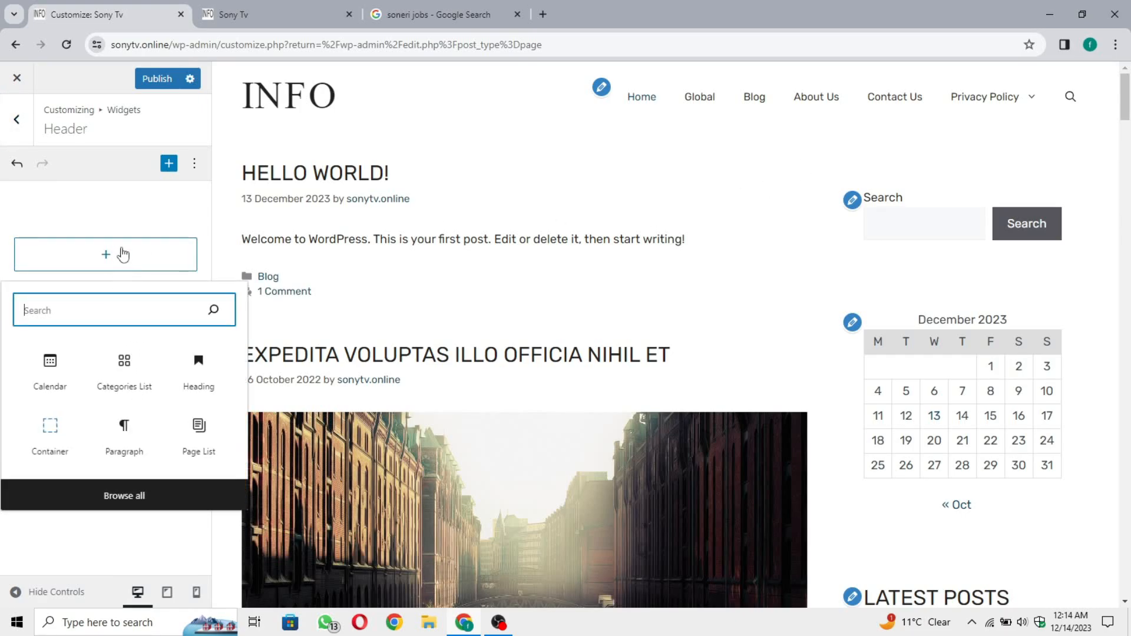
text(soc)
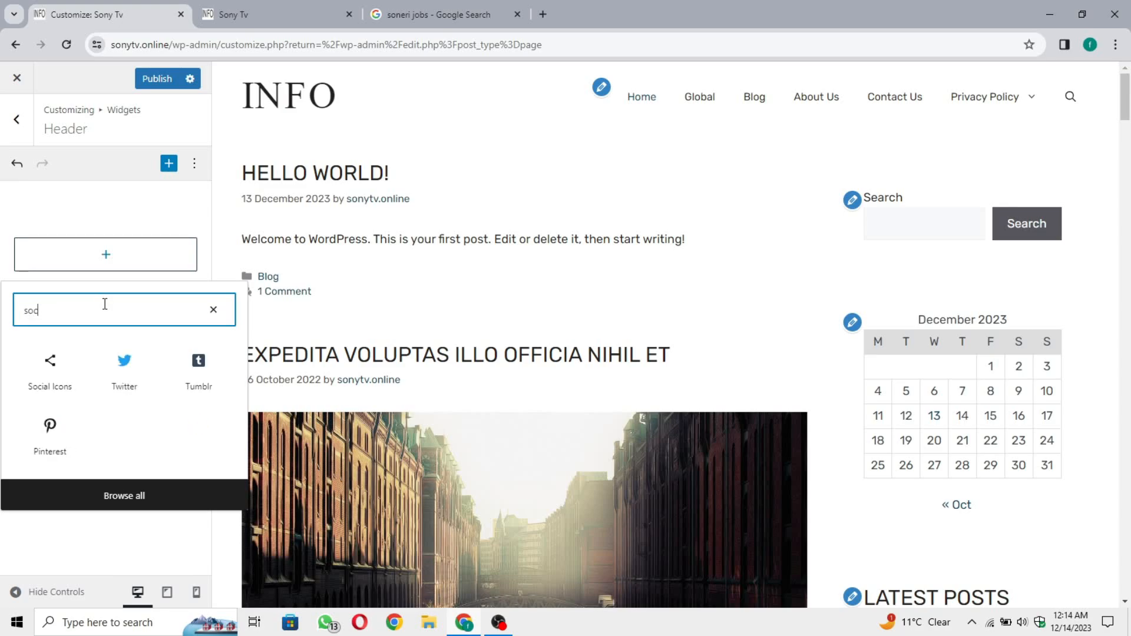
click(63, 380)
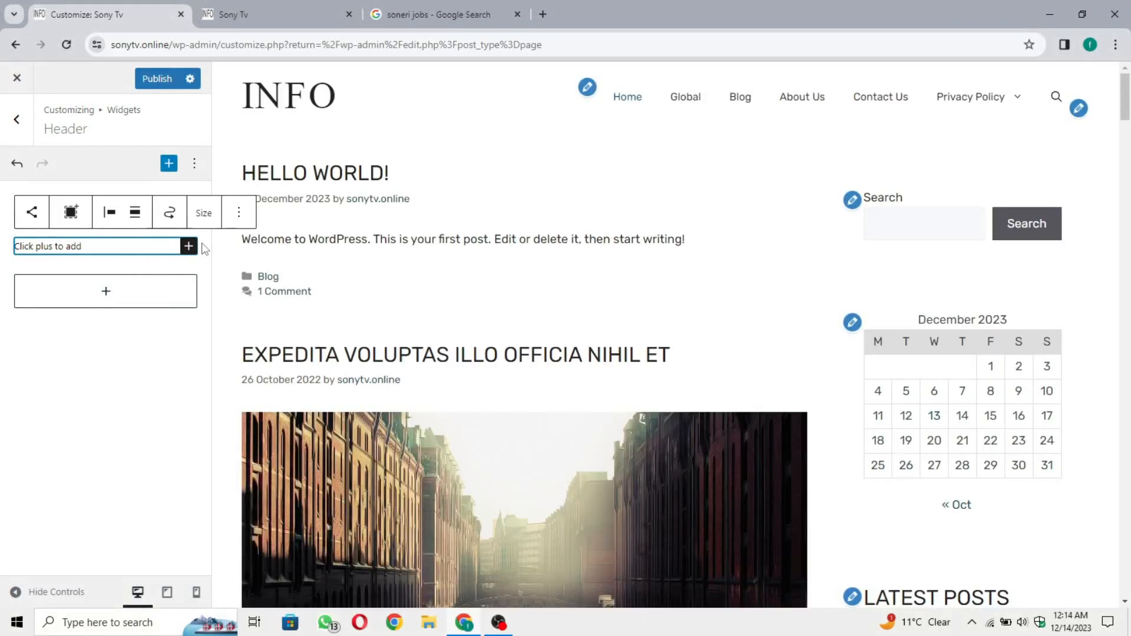
Add a Facebook icon to the Social Icons block in the Header widget area
click(189, 247)
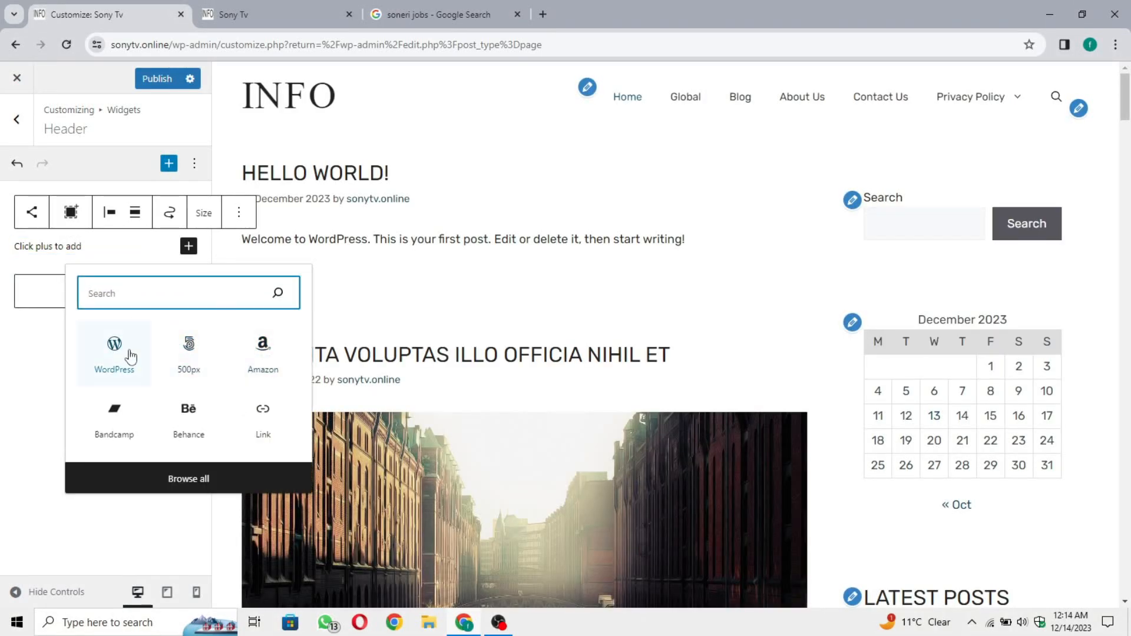
text(face)
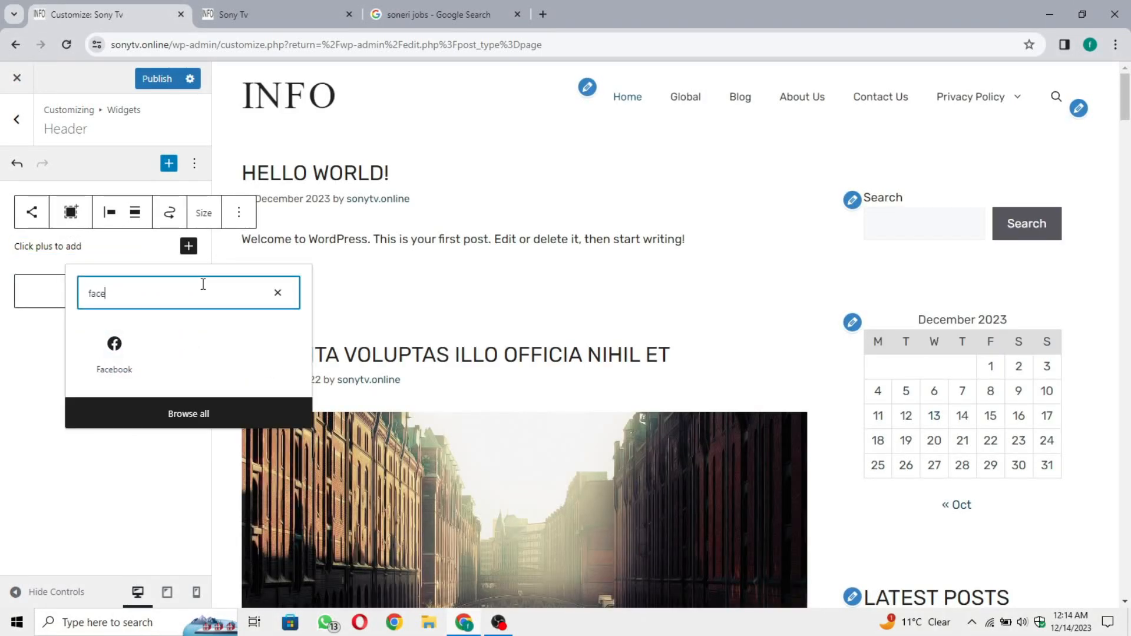
click(114, 343)
click(119, 251)
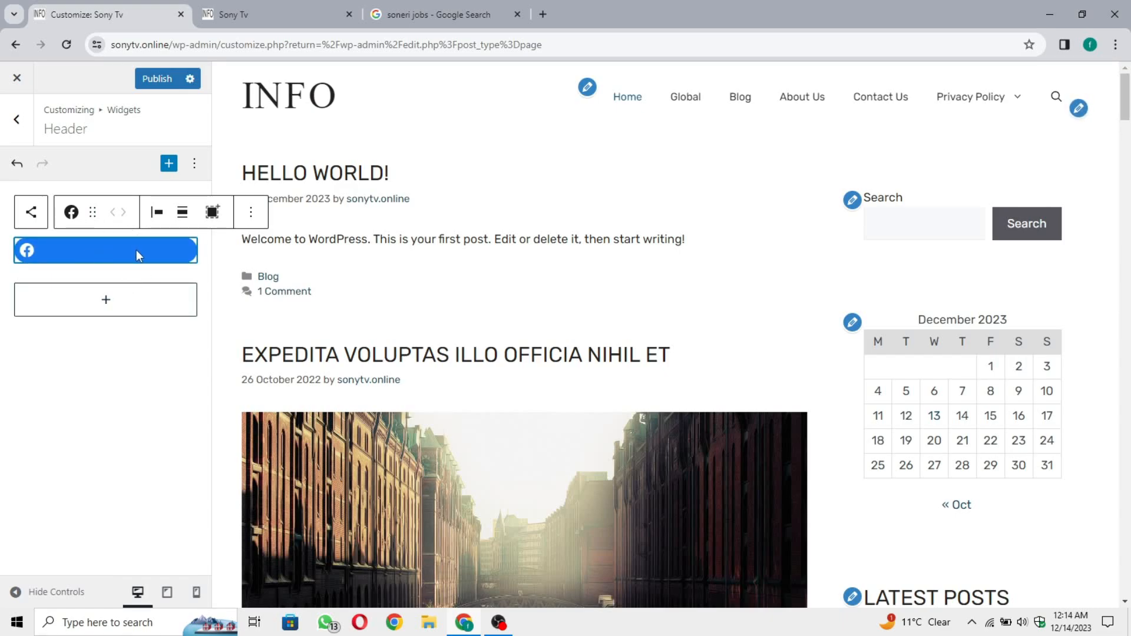
click(26, 251)
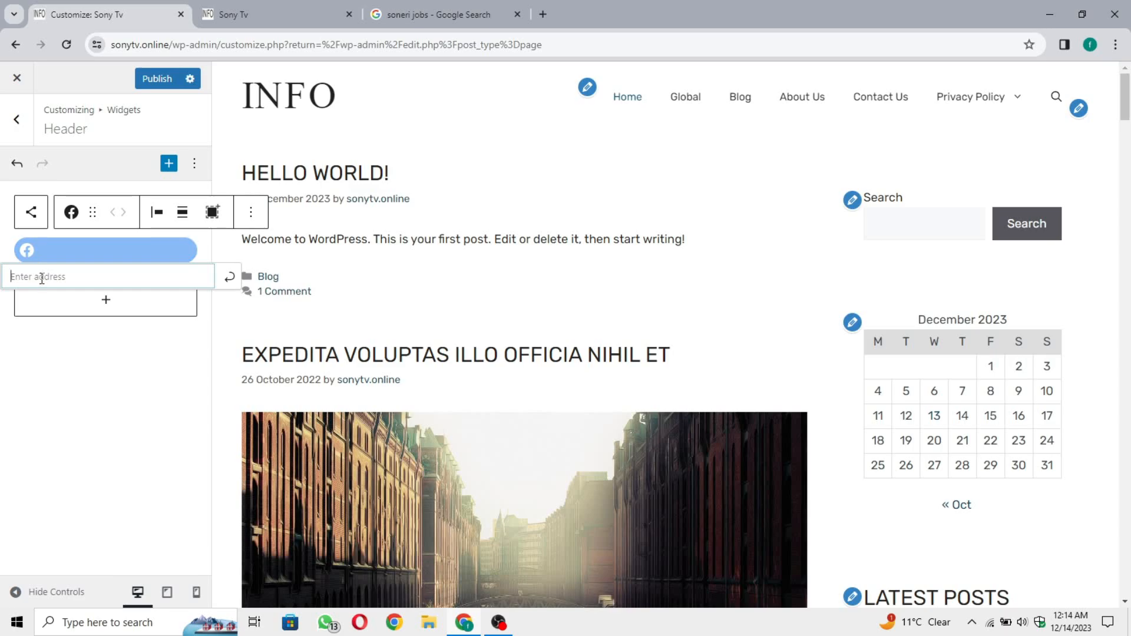
text(htpps)
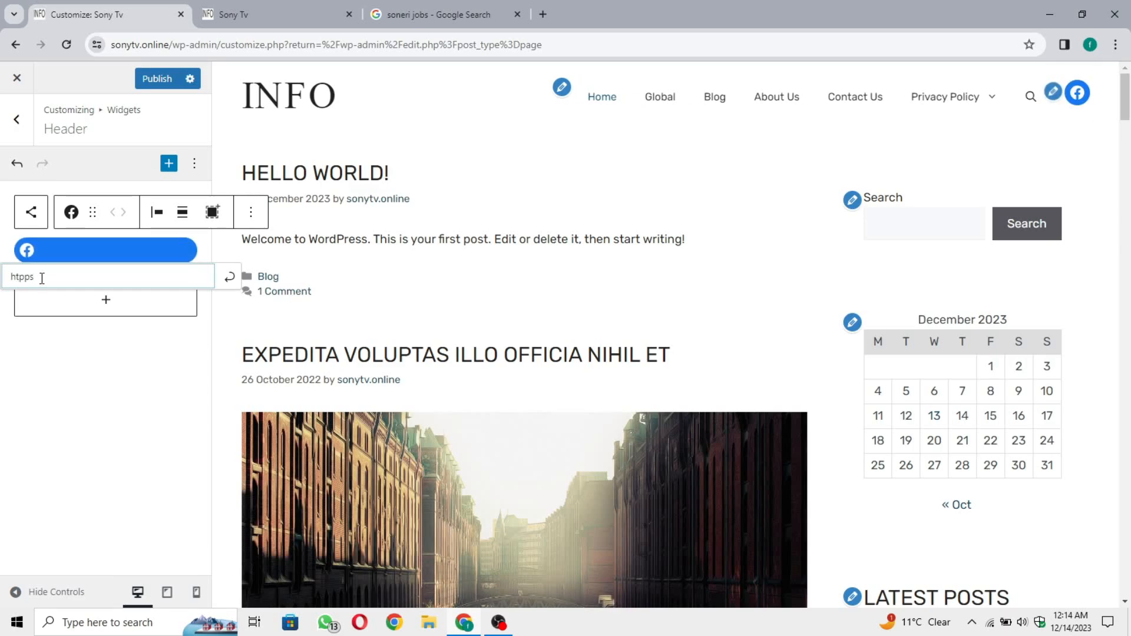
key(BackSpace)
key(BackSpace)
key(BackSpace)
click(230, 276)
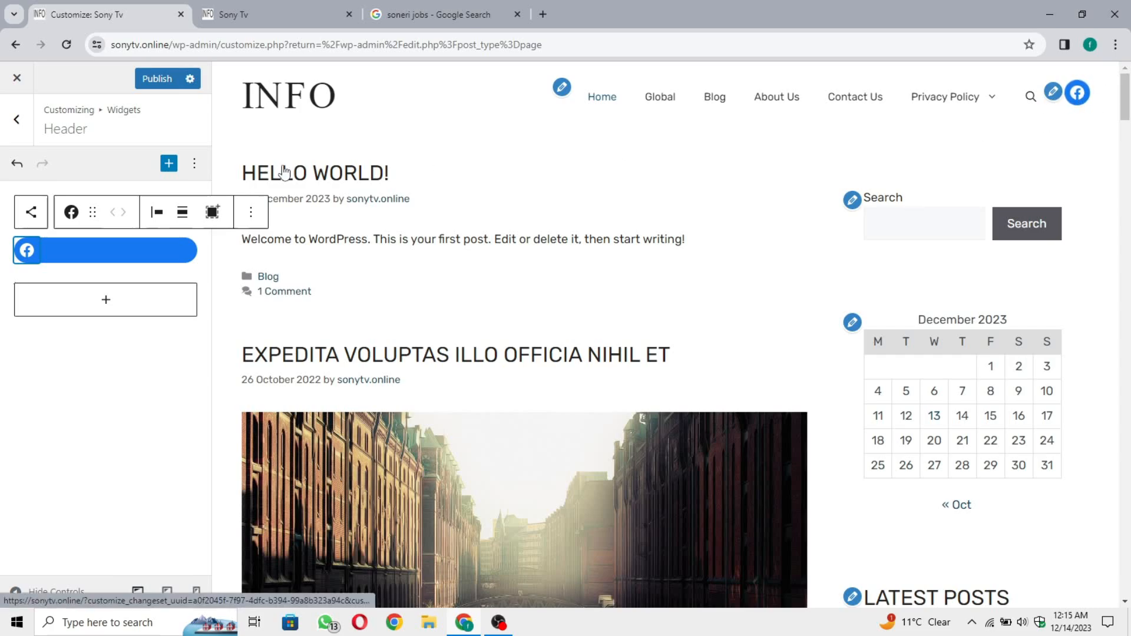
click(27, 254)
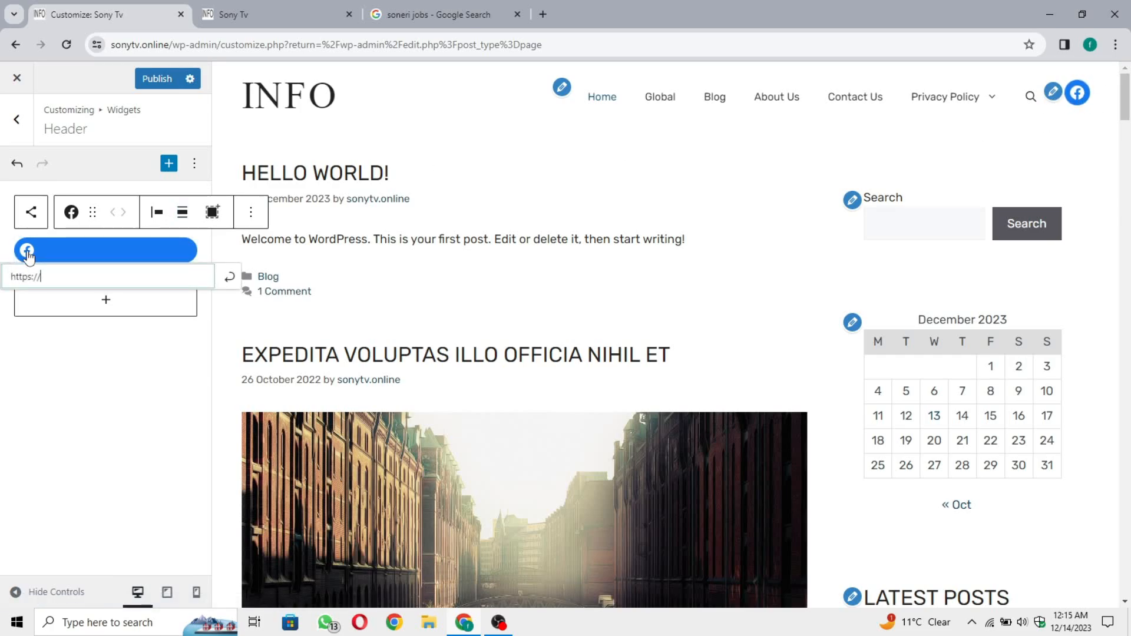
click(173, 244)
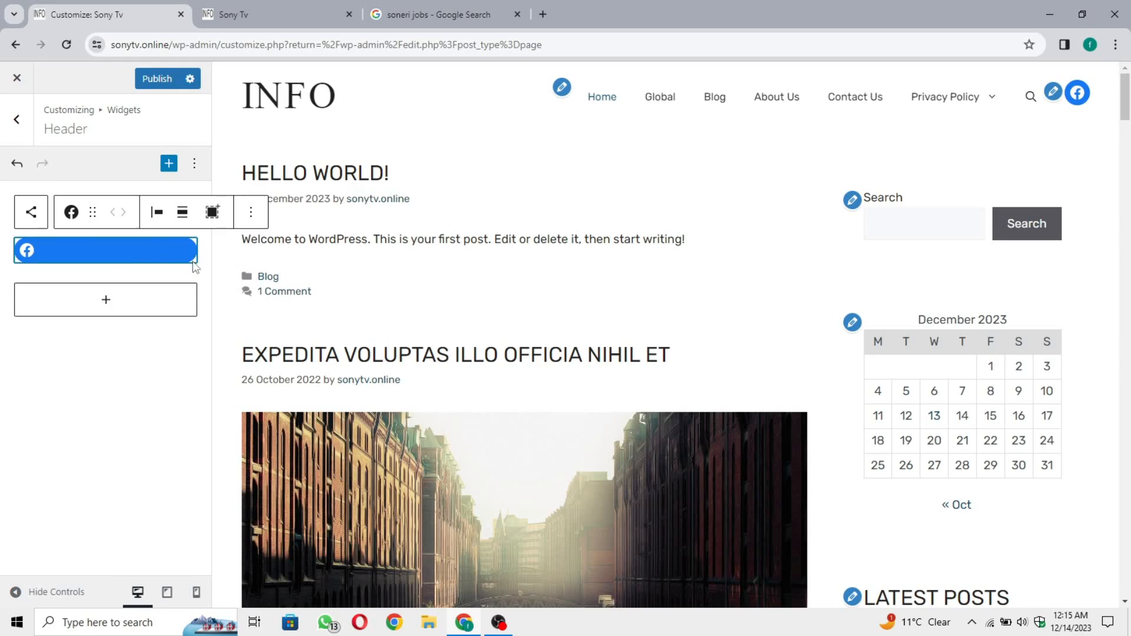
Add an Instagram icon after the Facebook one in the Social Icons block and give it a placeholder web address
click(174, 280)
click(184, 257)
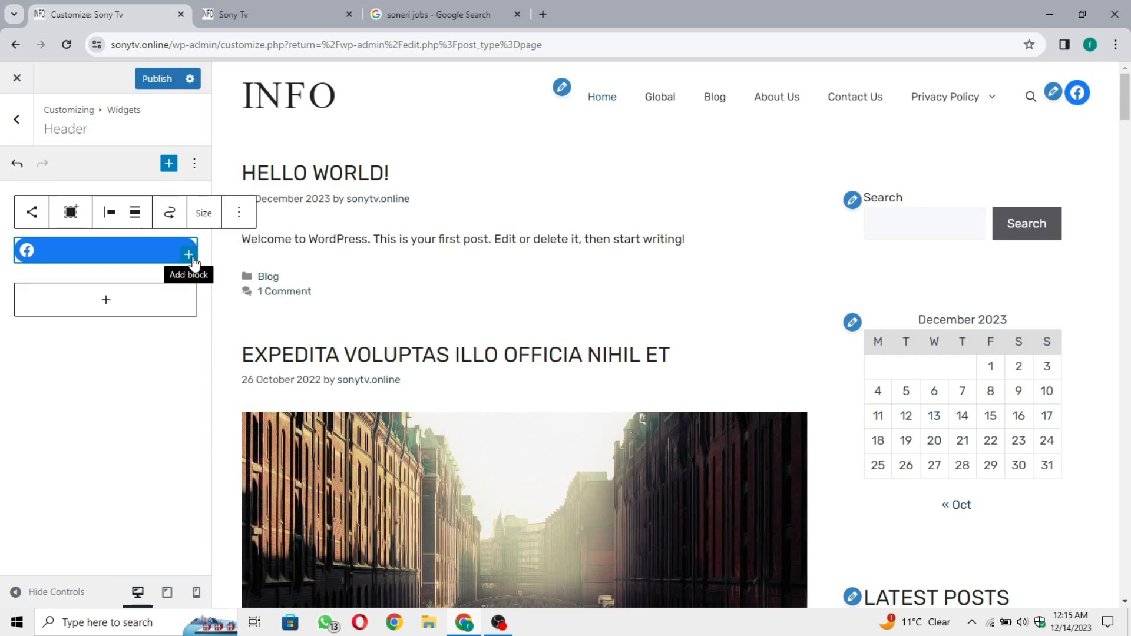
click(189, 257)
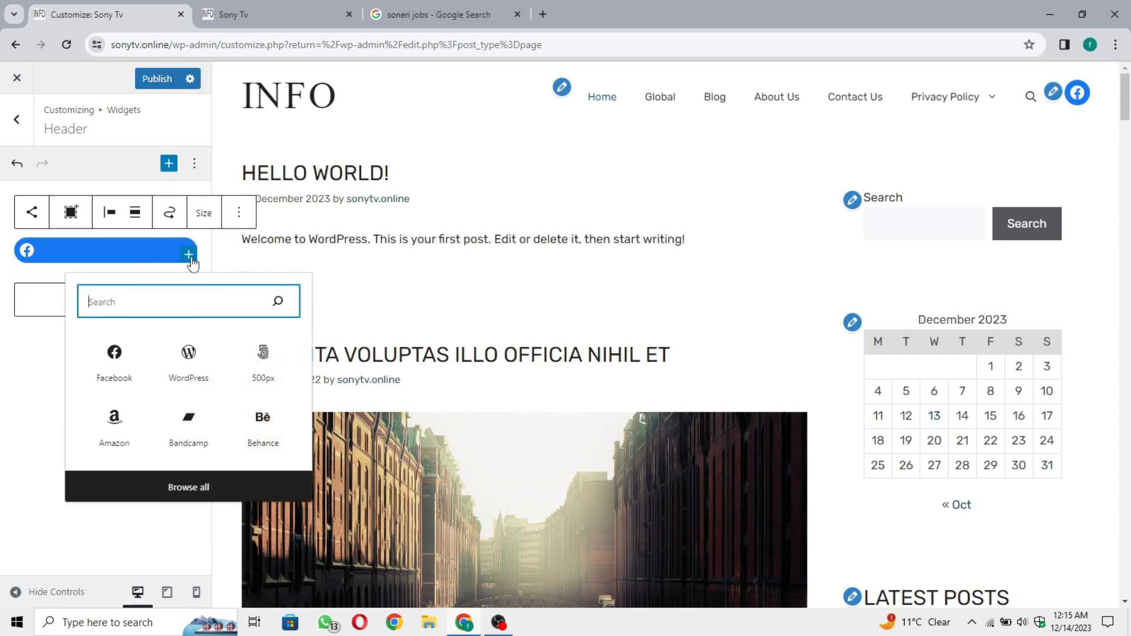
text(insta)
click(115, 356)
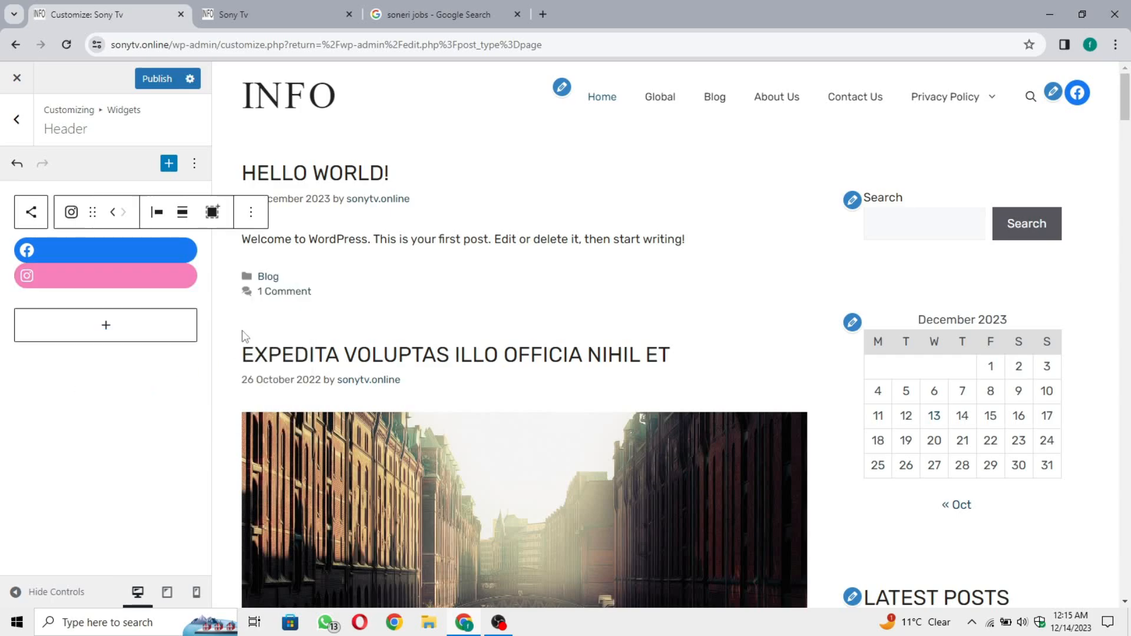
click(45, 276)
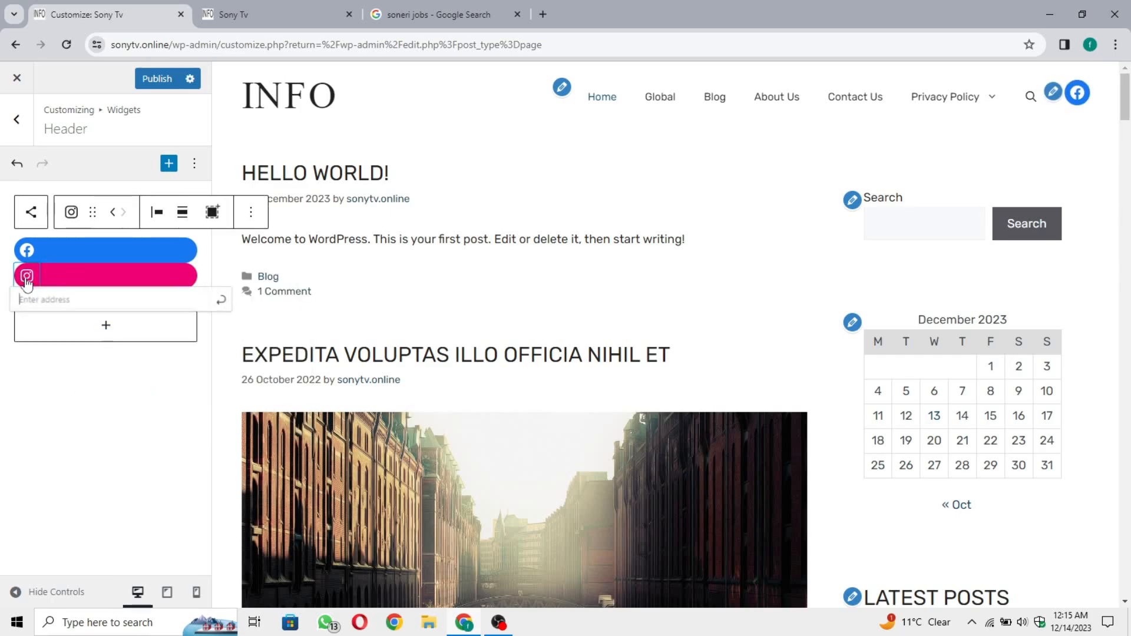
text(ht)
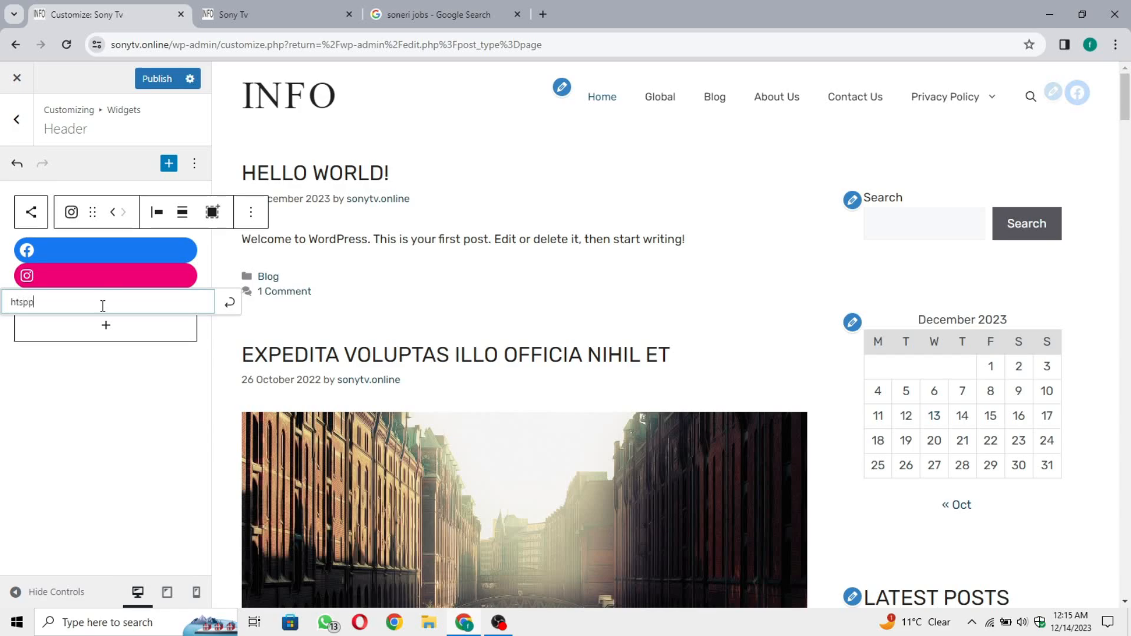
text(pps)
text(:?/)
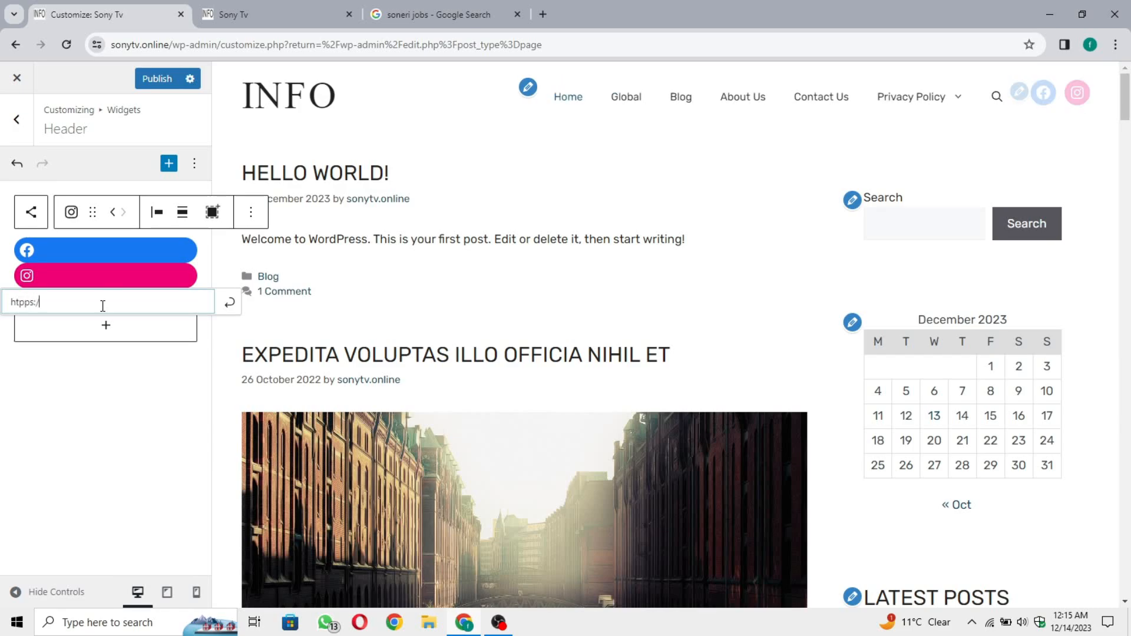
click(229, 303)
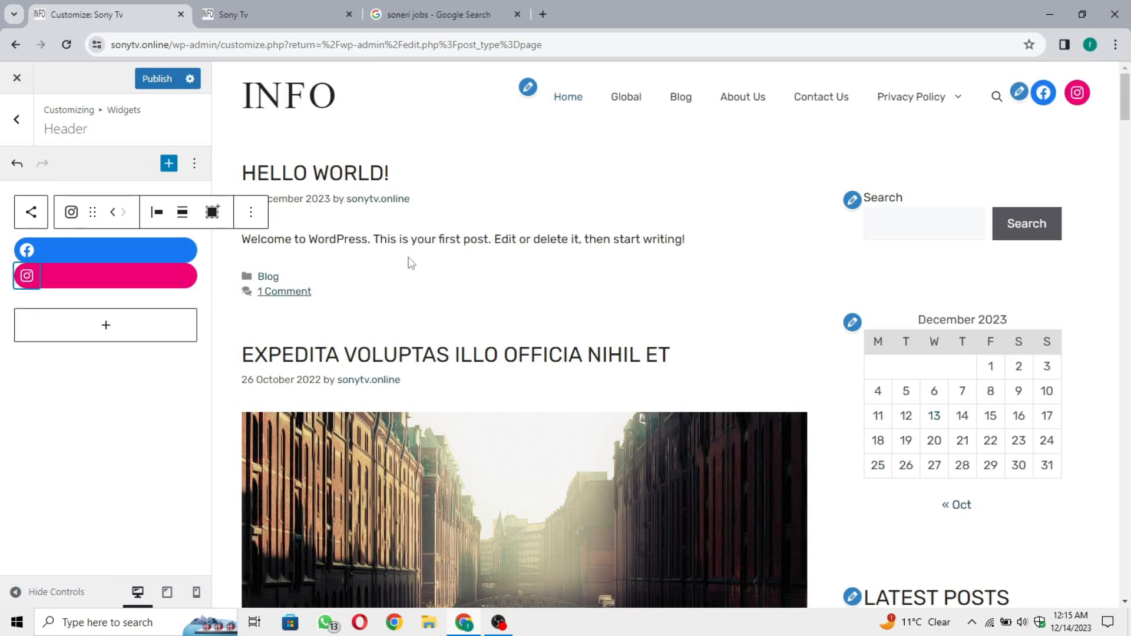
Add a Twitter icon after the Instagram one in the Social Icons block and give it a placeholder web address
click(199, 268)
click(189, 280)
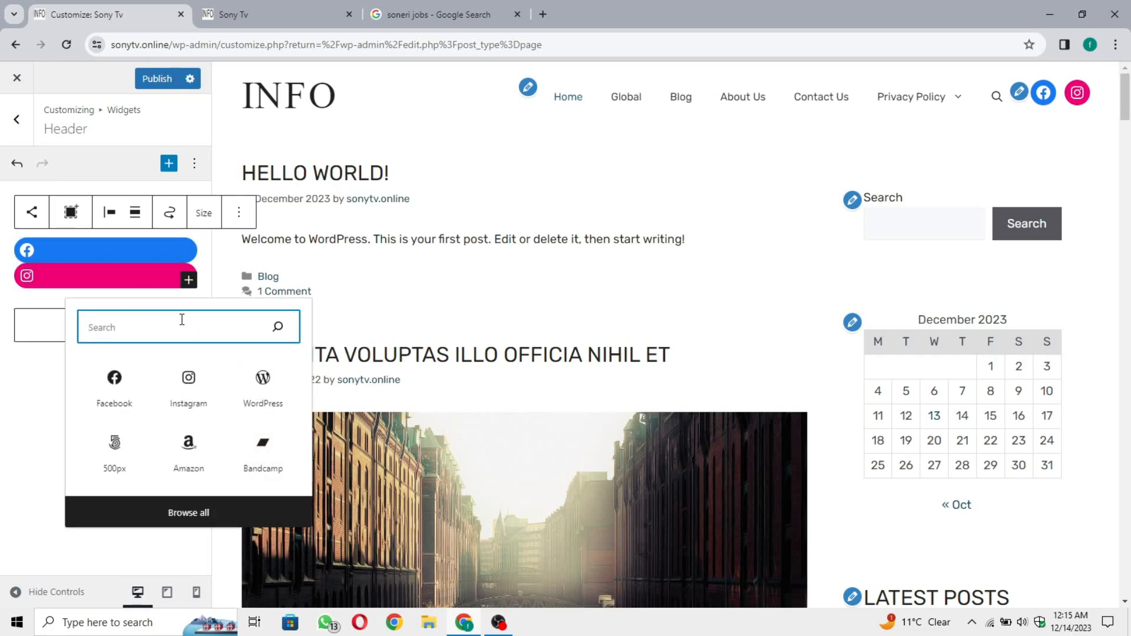
text(tw)
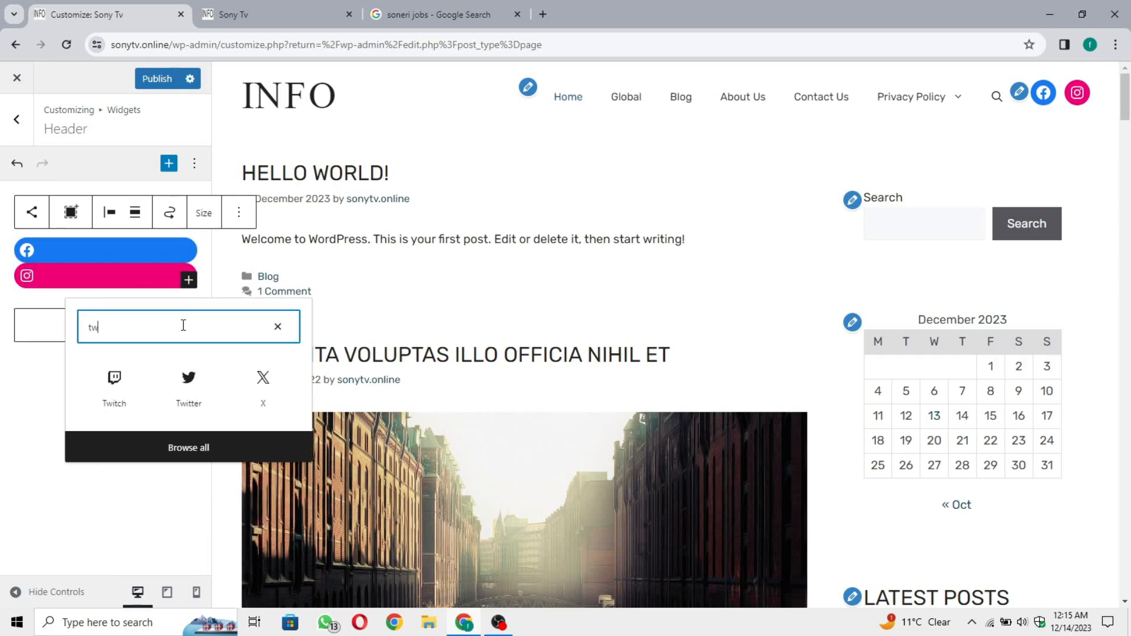
text(itter)
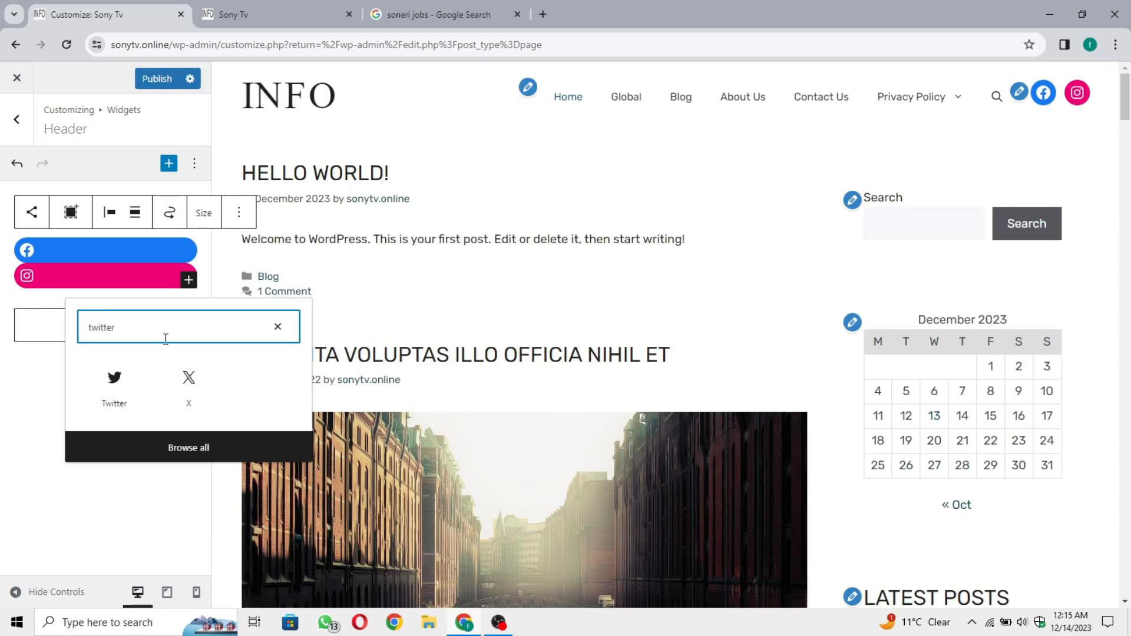
click(113, 390)
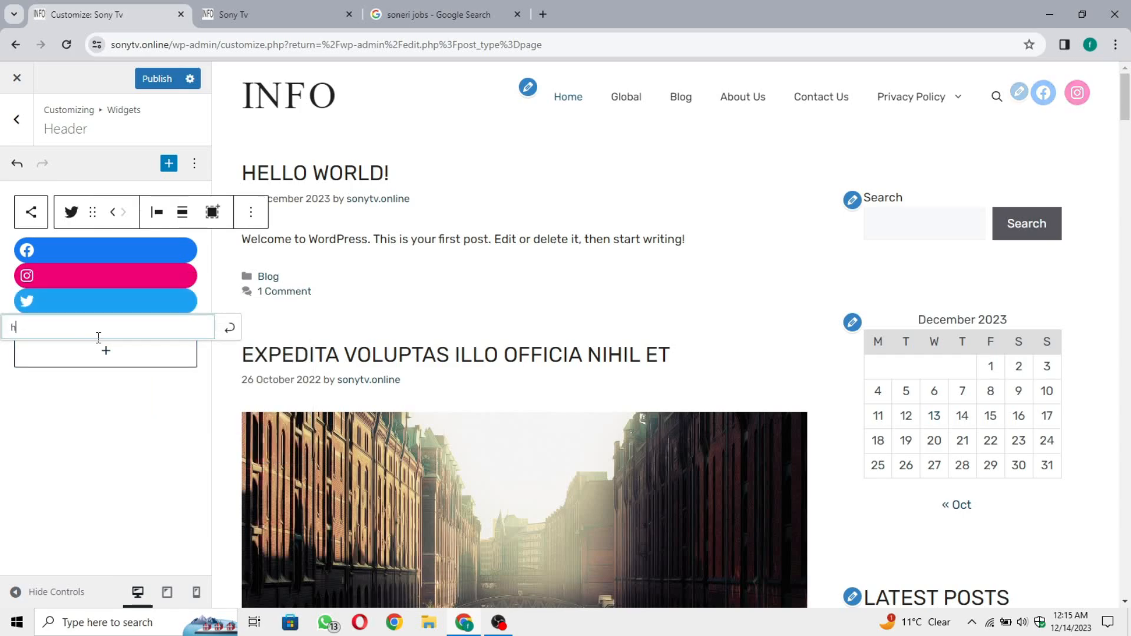
text(https)
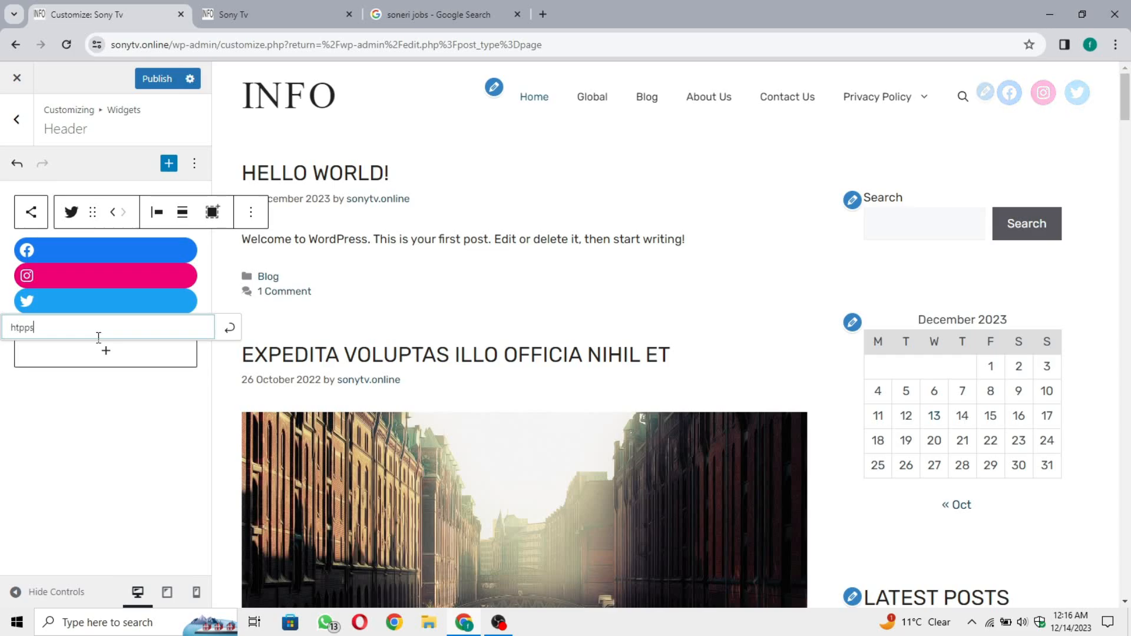
text(://)
click(229, 328)
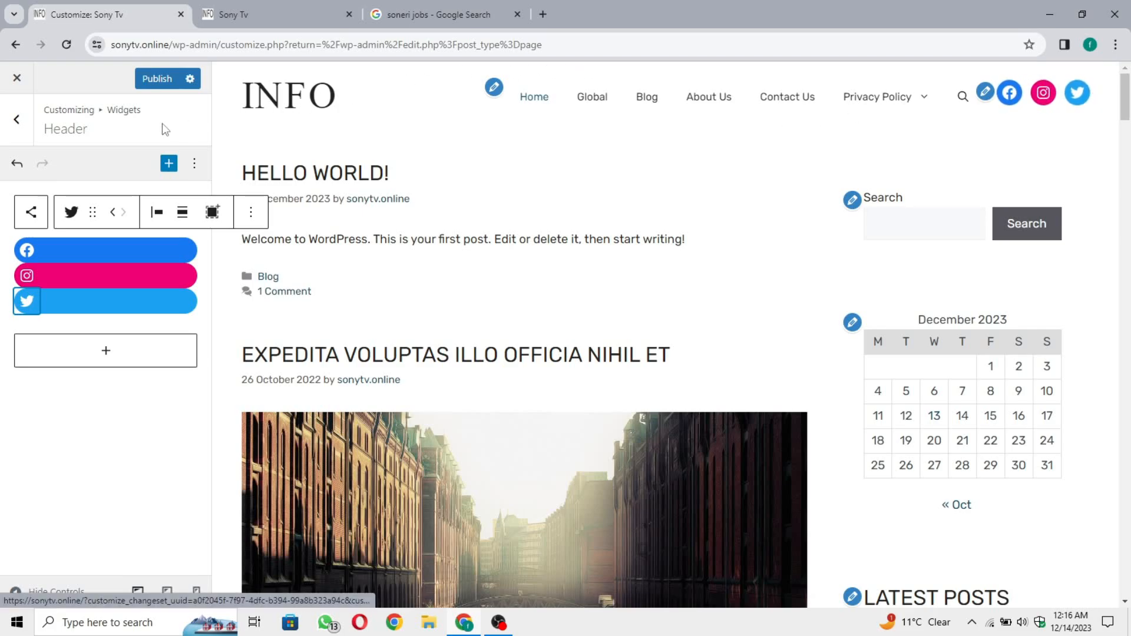
Publish the header widget changes, then reload the live site and check the social icons and search in its header
click(156, 79)
click(17, 119)
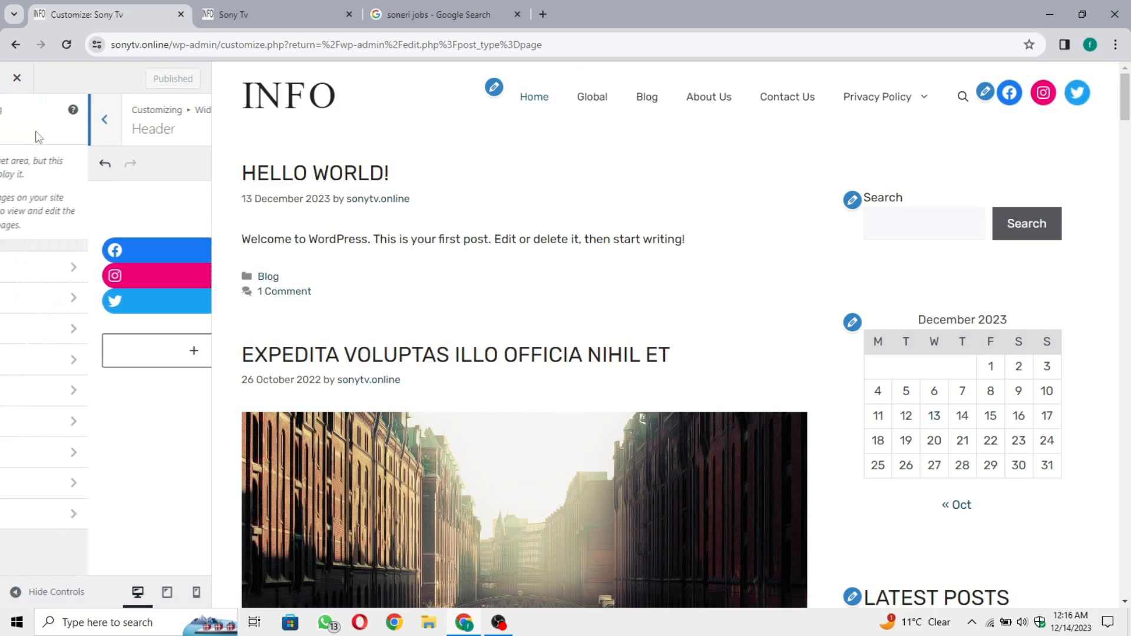
click(296, 7)
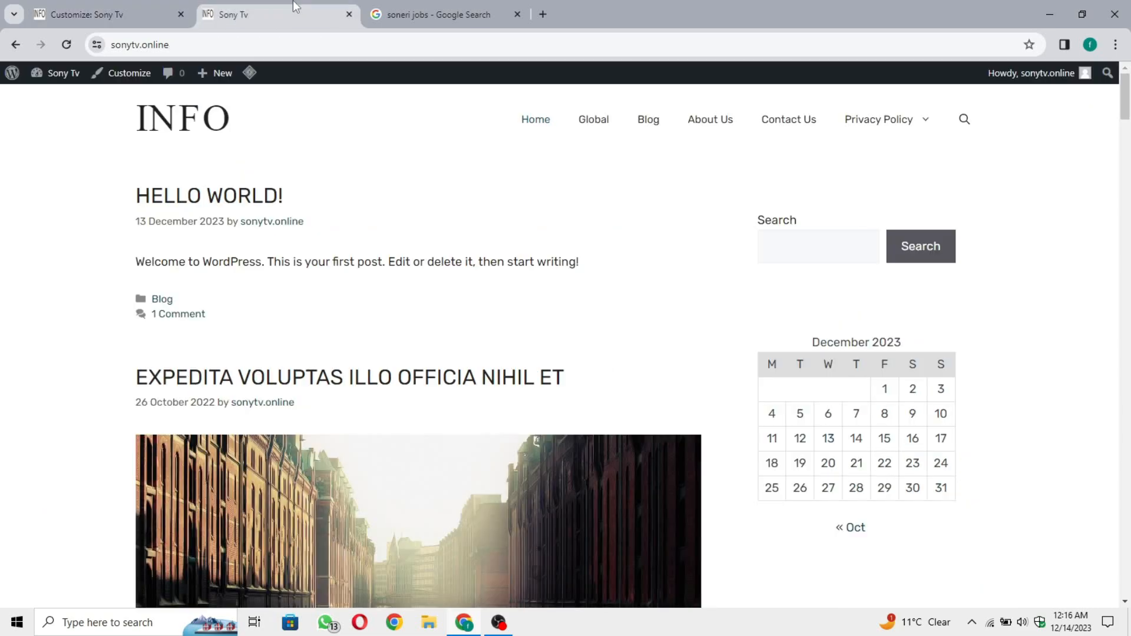
click(67, 45)
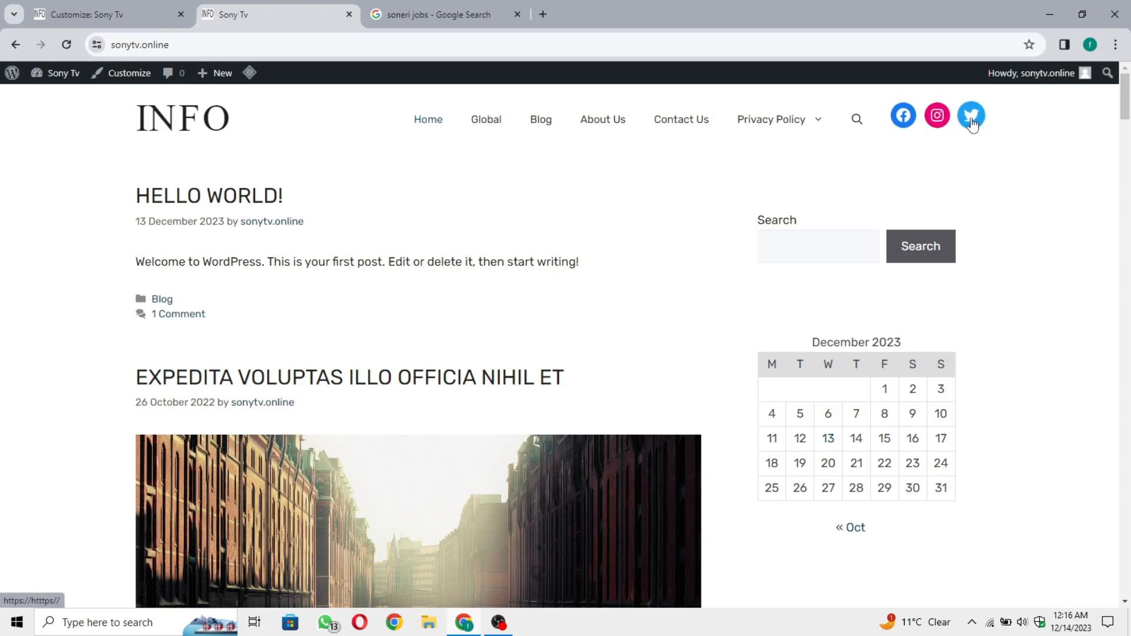
click(857, 120)
click(923, 141)
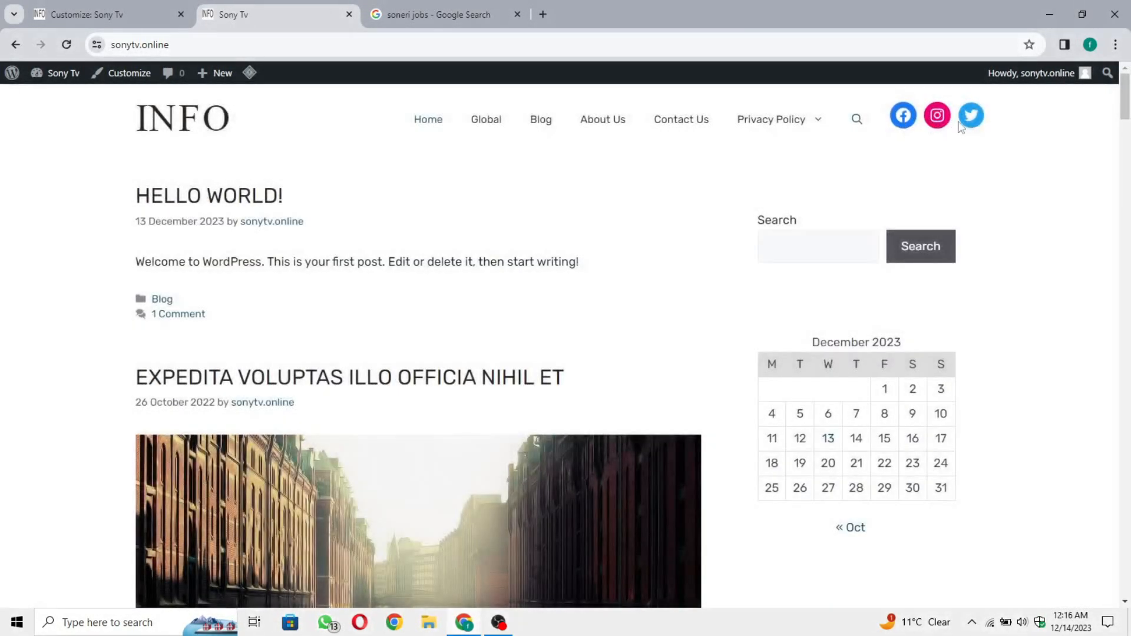
scroll(672, 281, down, 5)
scroll(672, 281, up, 5)
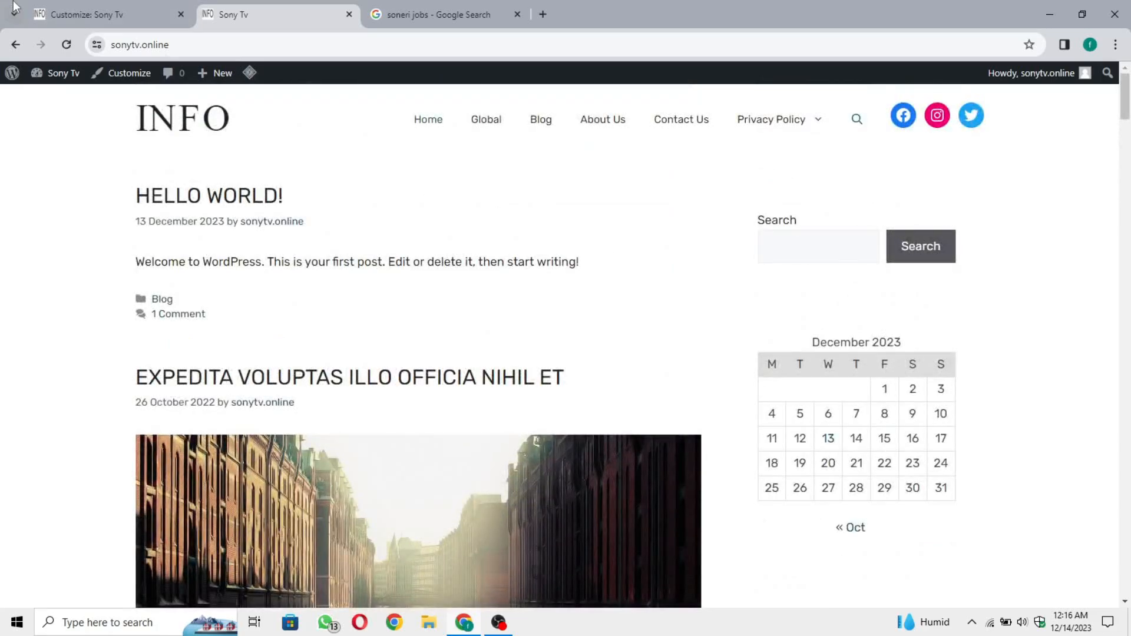
Return to the Customizer, look into the Footer Widget 1 area and examine the footer of the previewed page
click(53, 15)
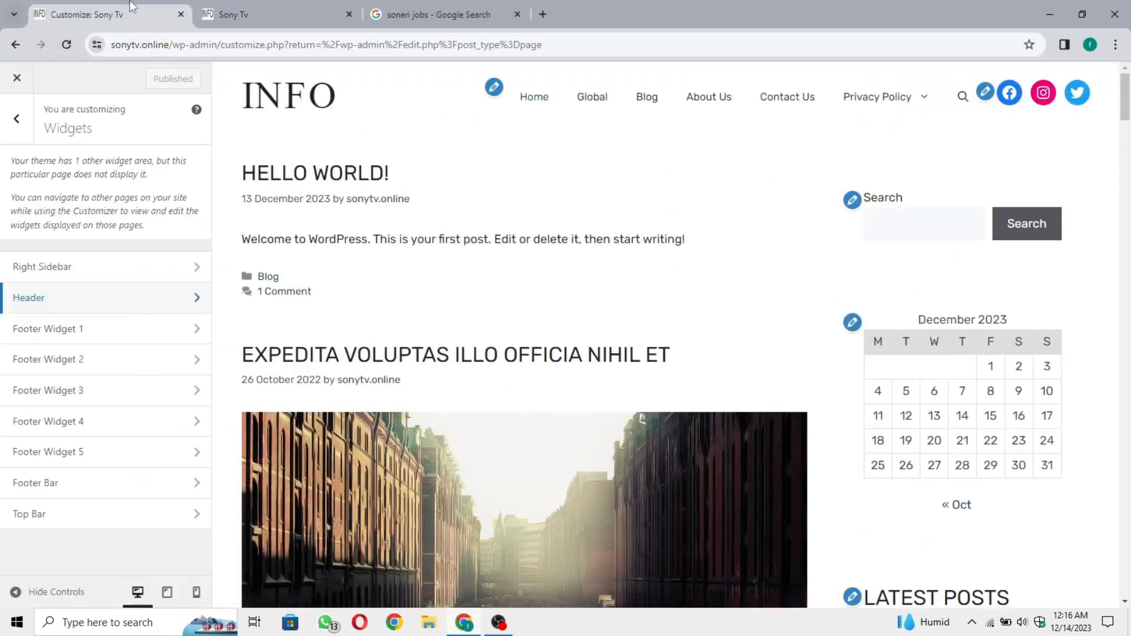
click(155, 342)
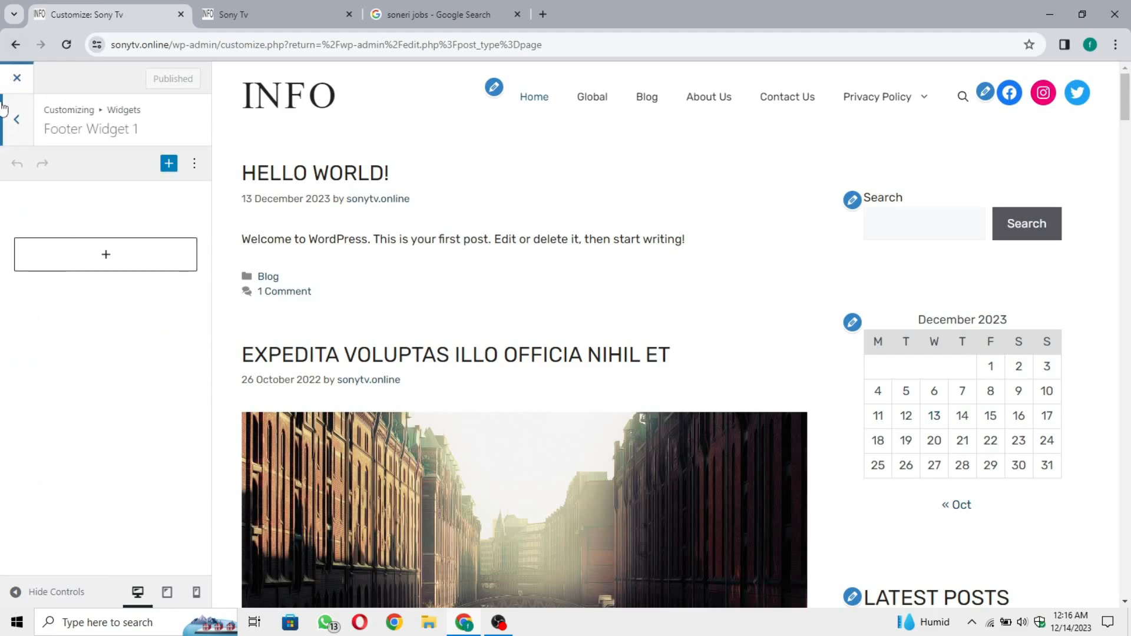
click(17, 116)
scroll(463, 447, down, 15)
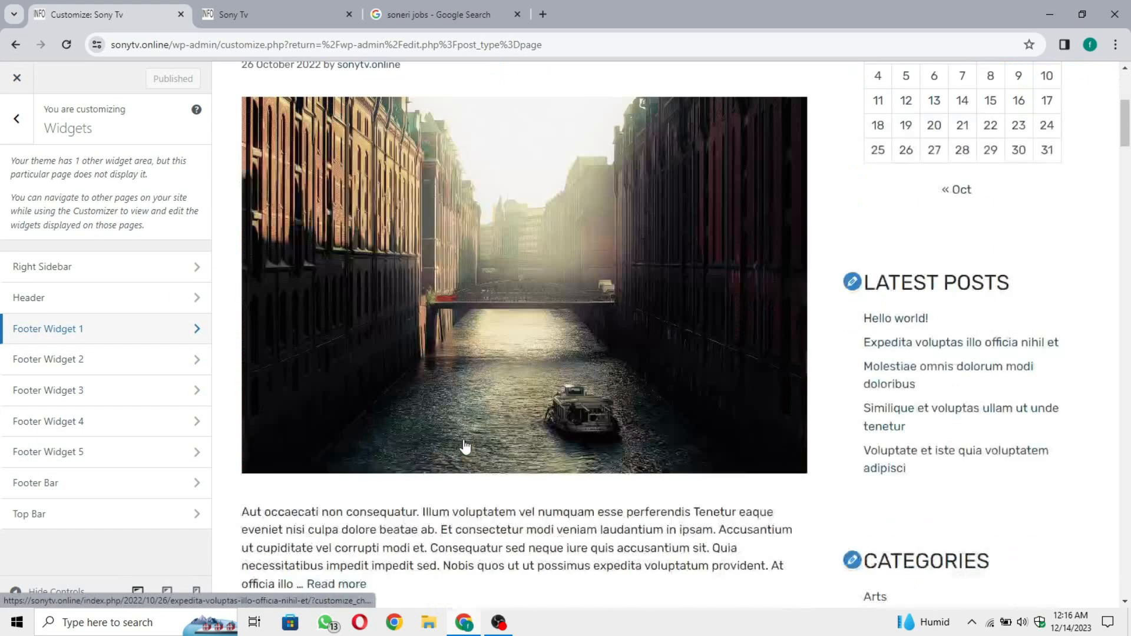
scroll(465, 446, down, 3)
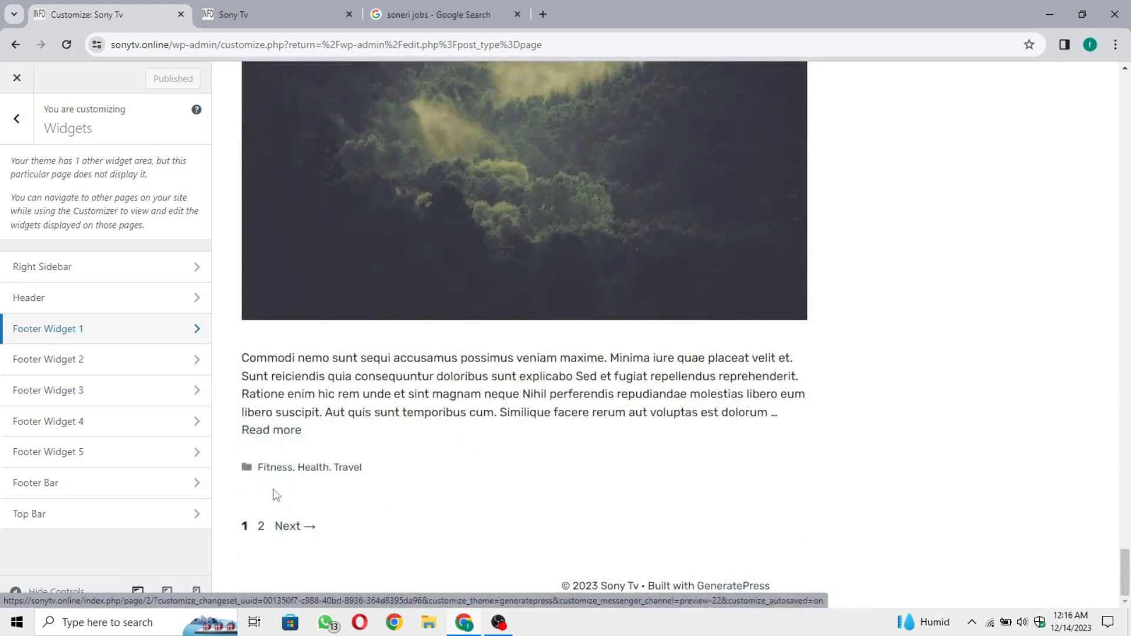
Add a Categories List block to the Footer Widget 1 area and check it in the preview's footer
click(81, 330)
click(119, 268)
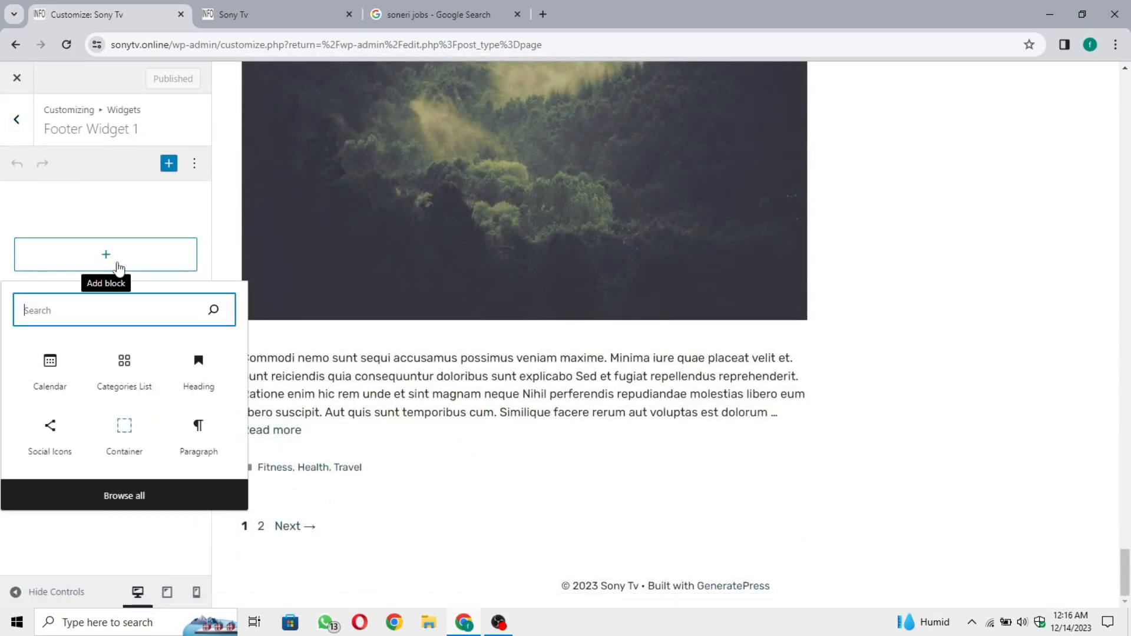
text(ca)
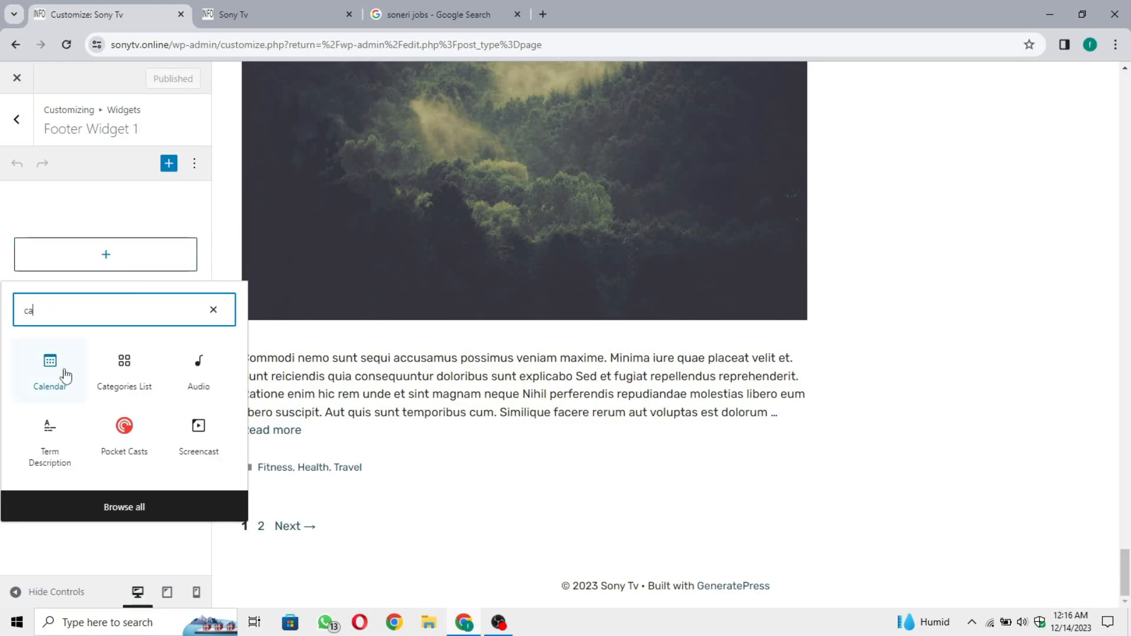
click(155, 379)
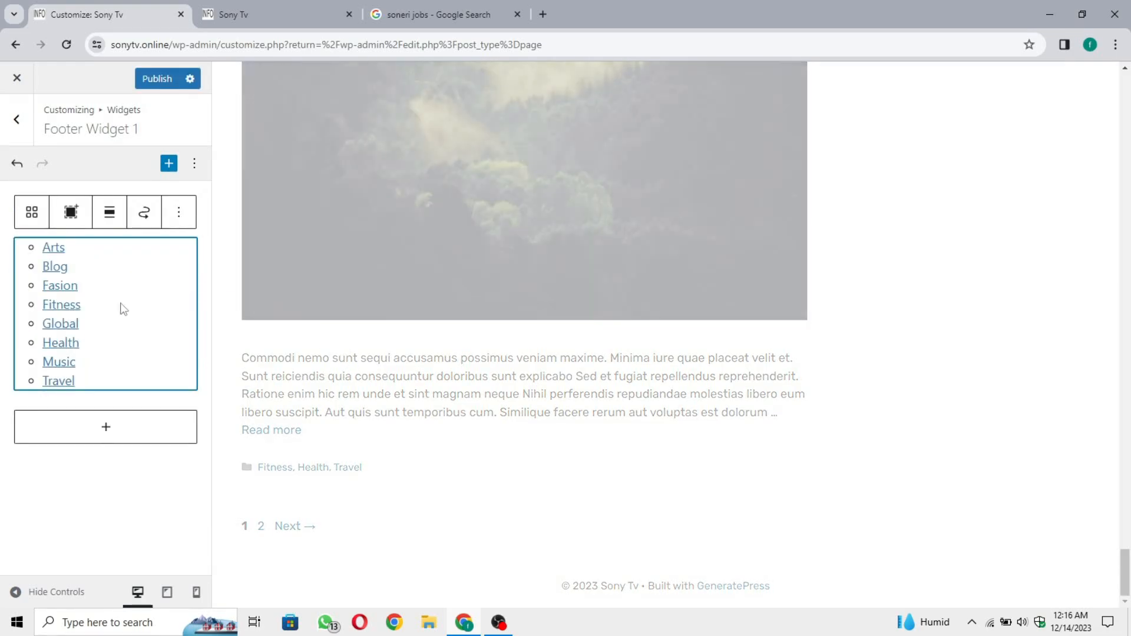
click(8, 363)
scroll(679, 448, down, 4)
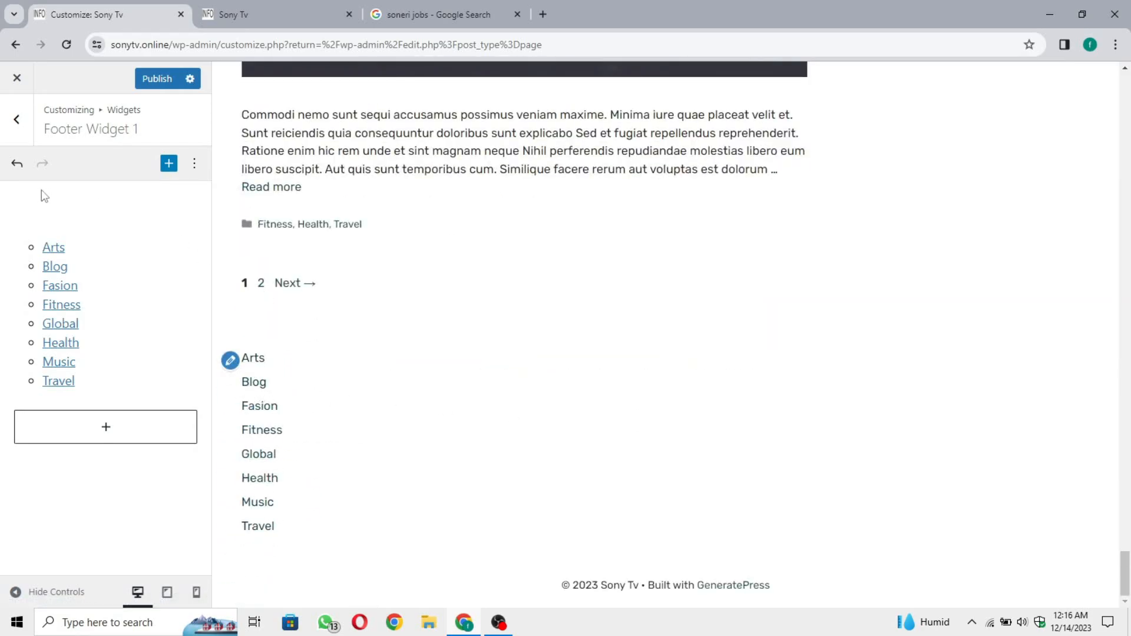
Wrap the categories list in a container, add a "Categories" heading to it and move the heading above the list
click(91, 248)
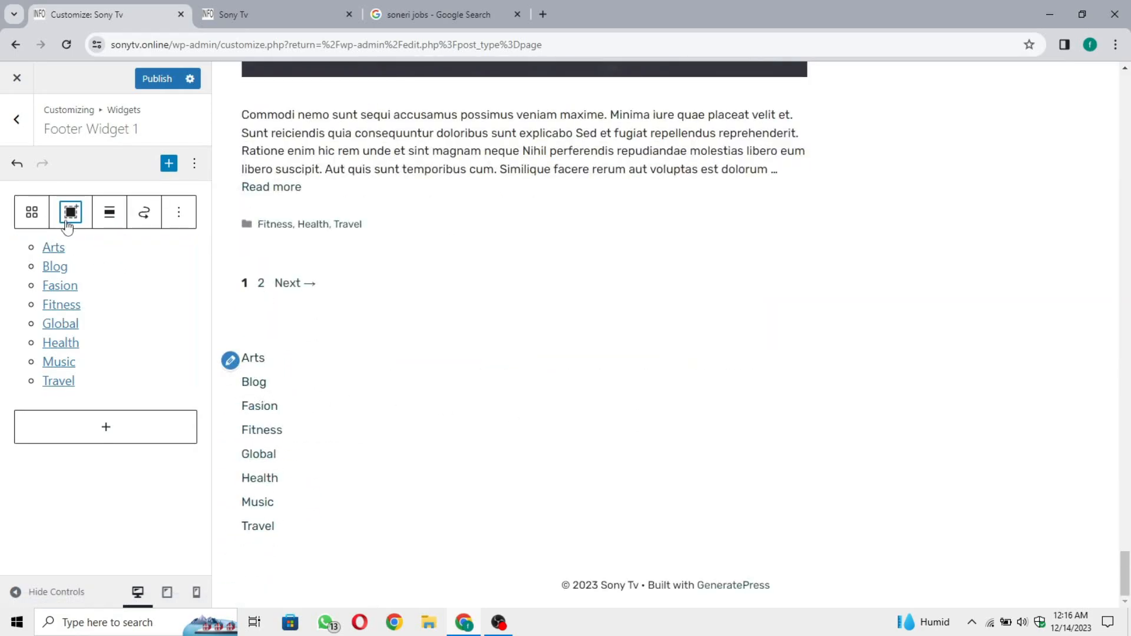
click(26, 422)
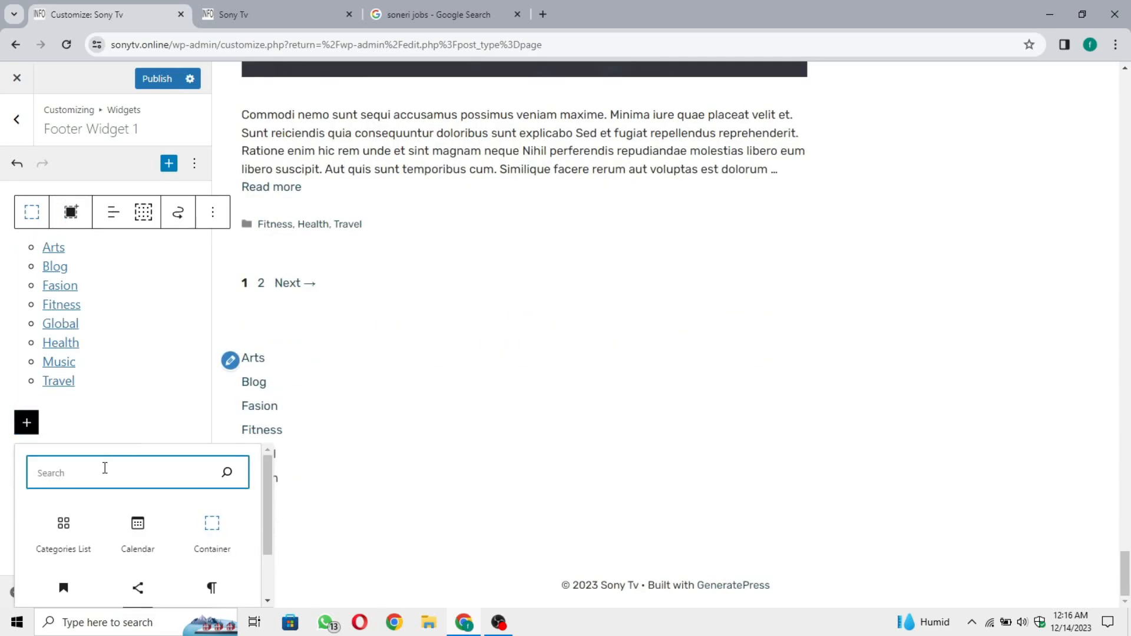
text(ha)
key(BackSpace)
text(ead)
click(63, 535)
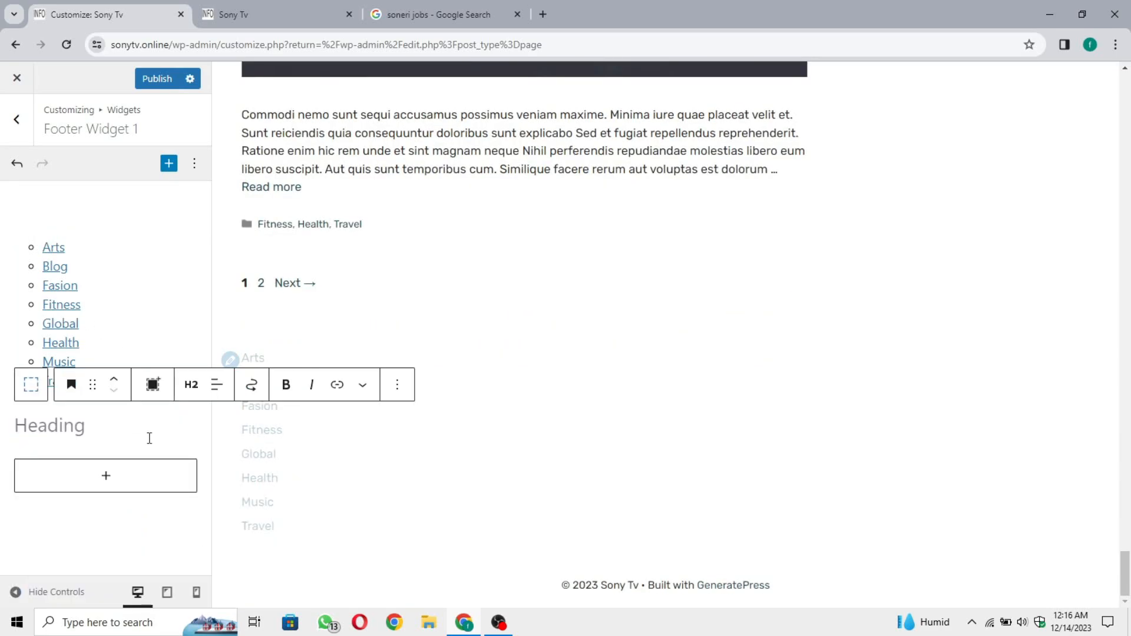
text(Categories)
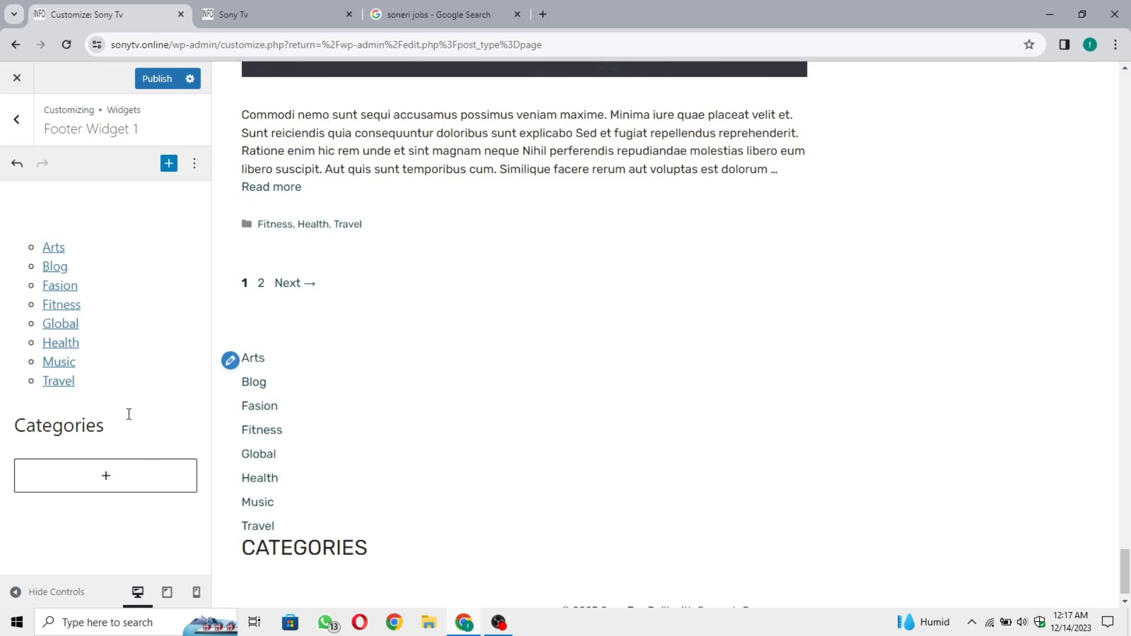
click(116, 381)
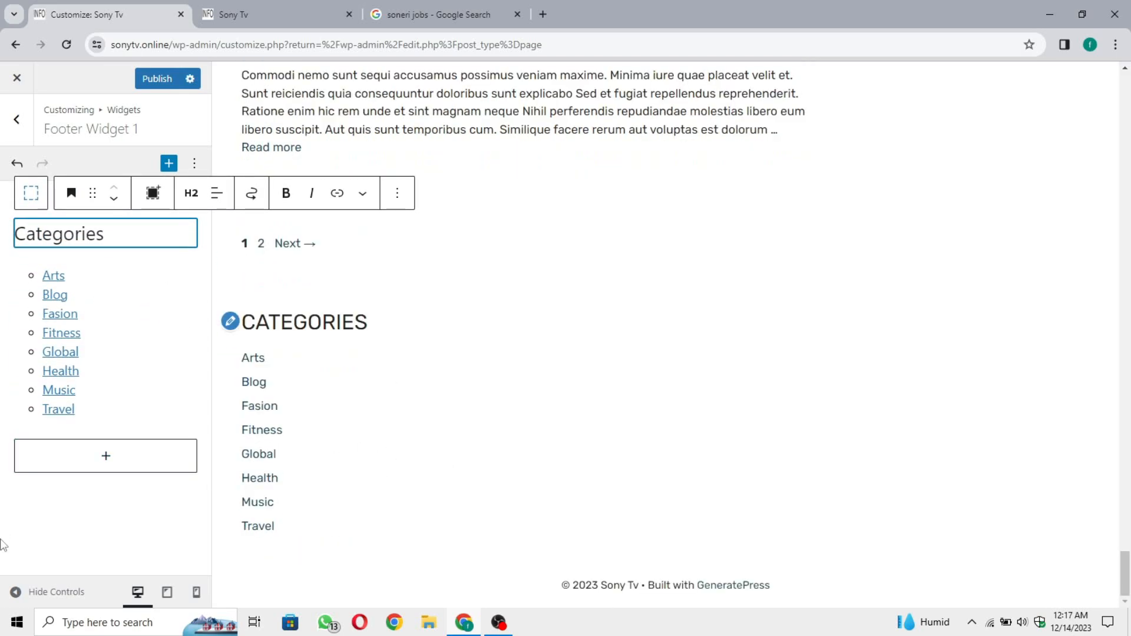
Add a Page List block to the Footer Widget 2 area
click(16, 119)
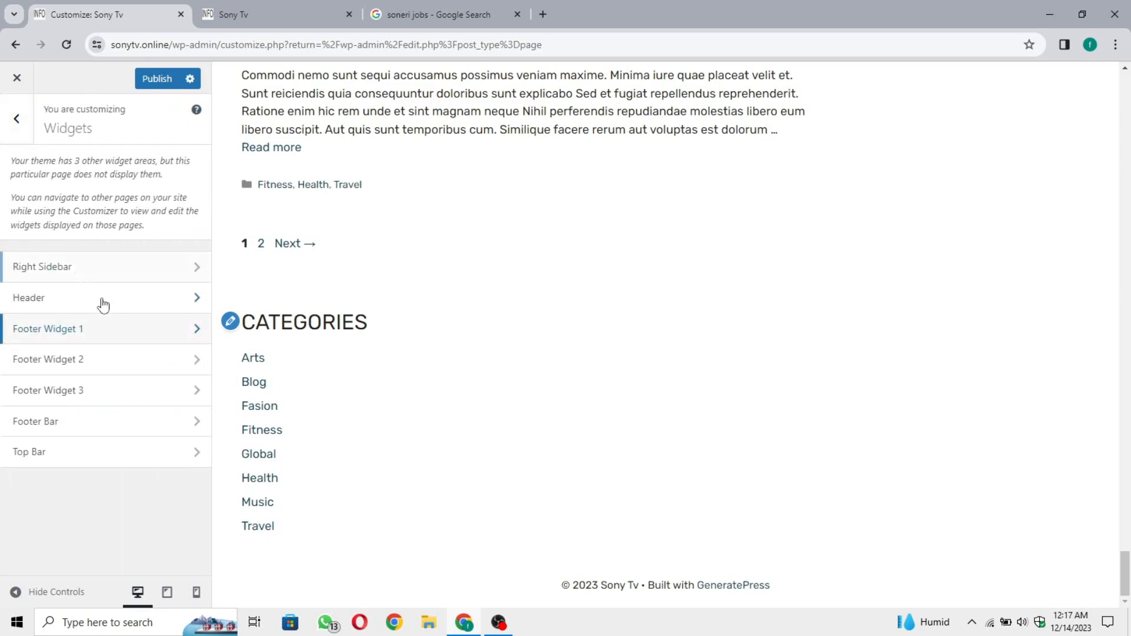
click(115, 362)
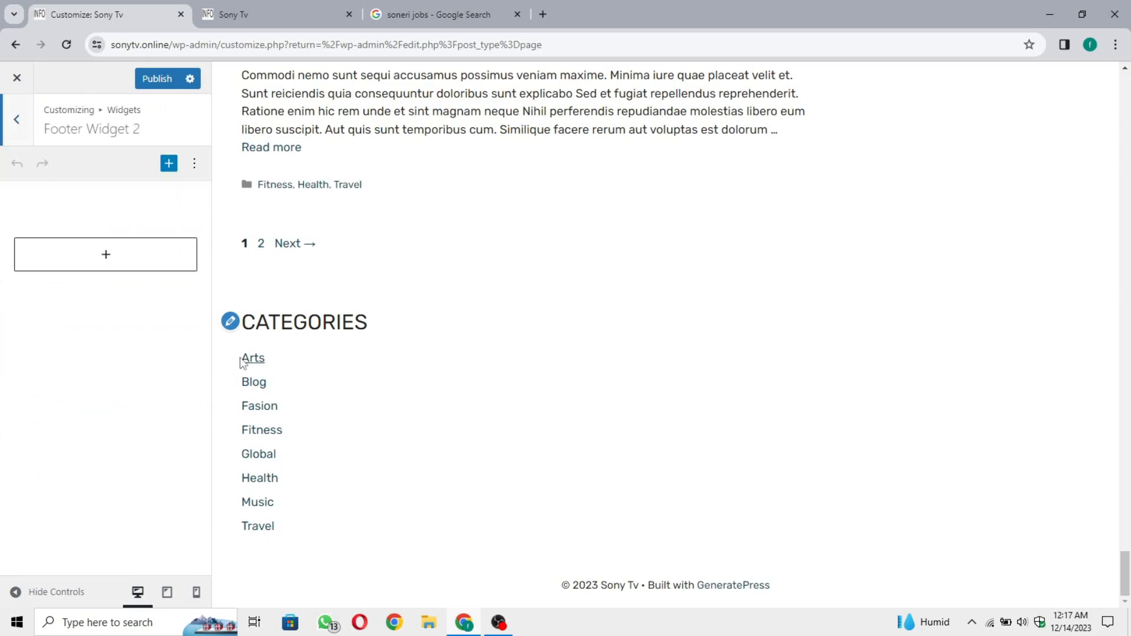
click(147, 258)
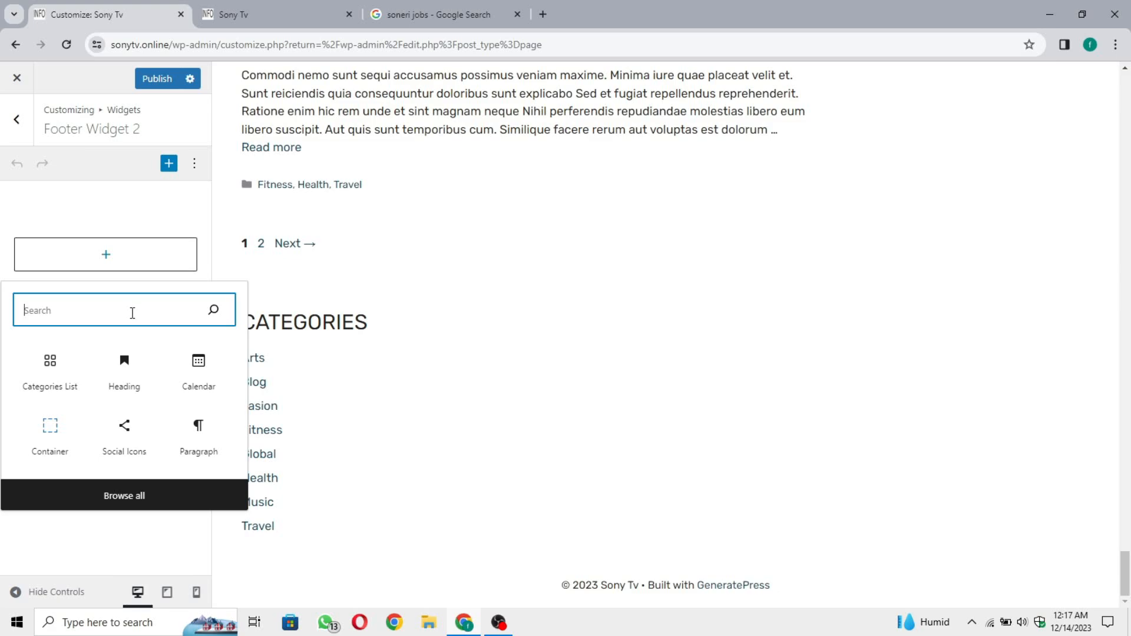
text(pages)
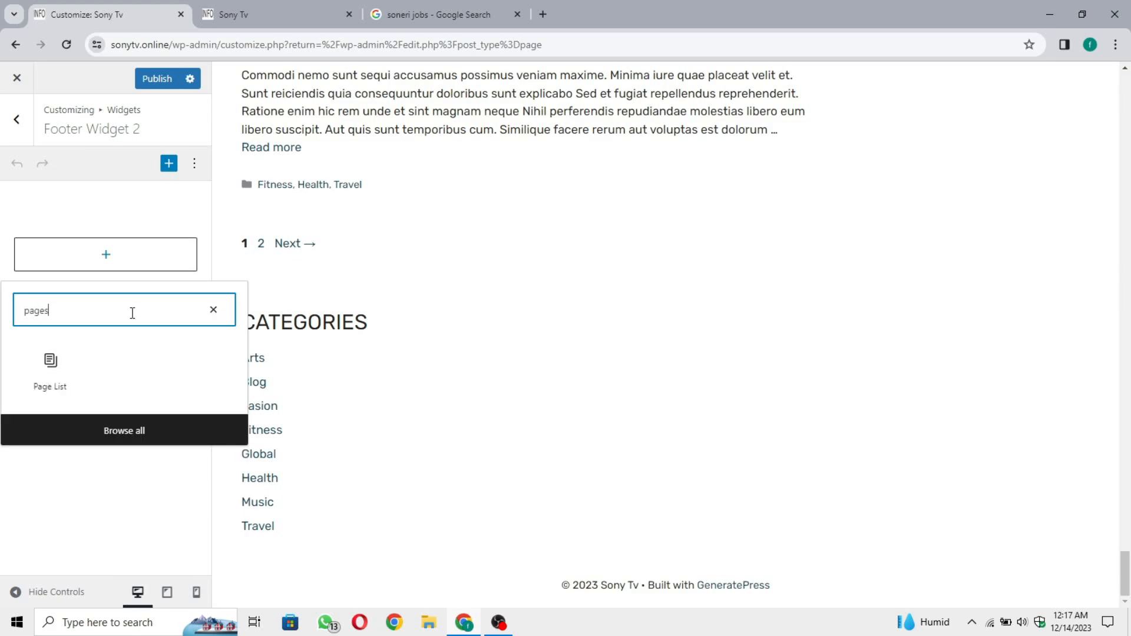
click(50, 367)
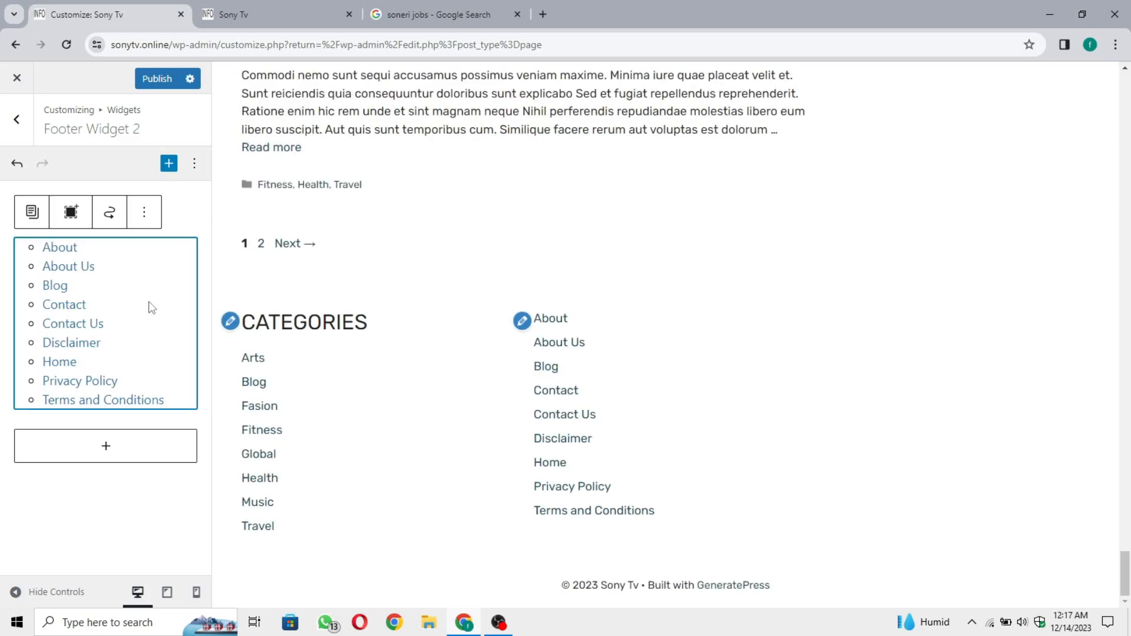
Wrap the page list in a container and add a heading reading "Quick Links" above it
click(71, 214)
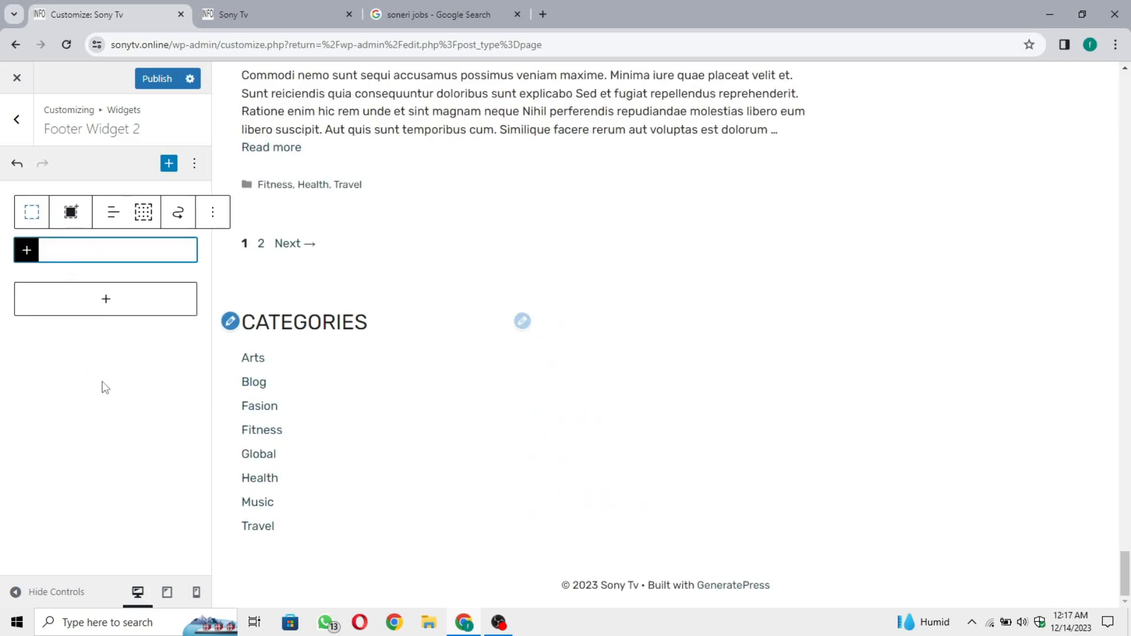
click(29, 250)
text(head)
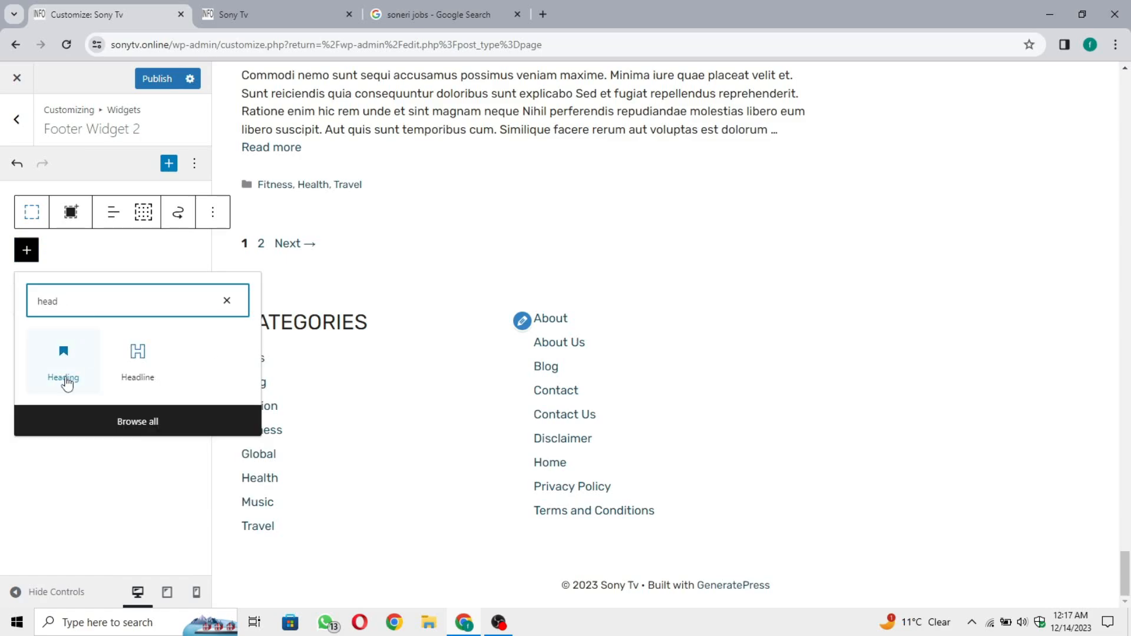
click(65, 380)
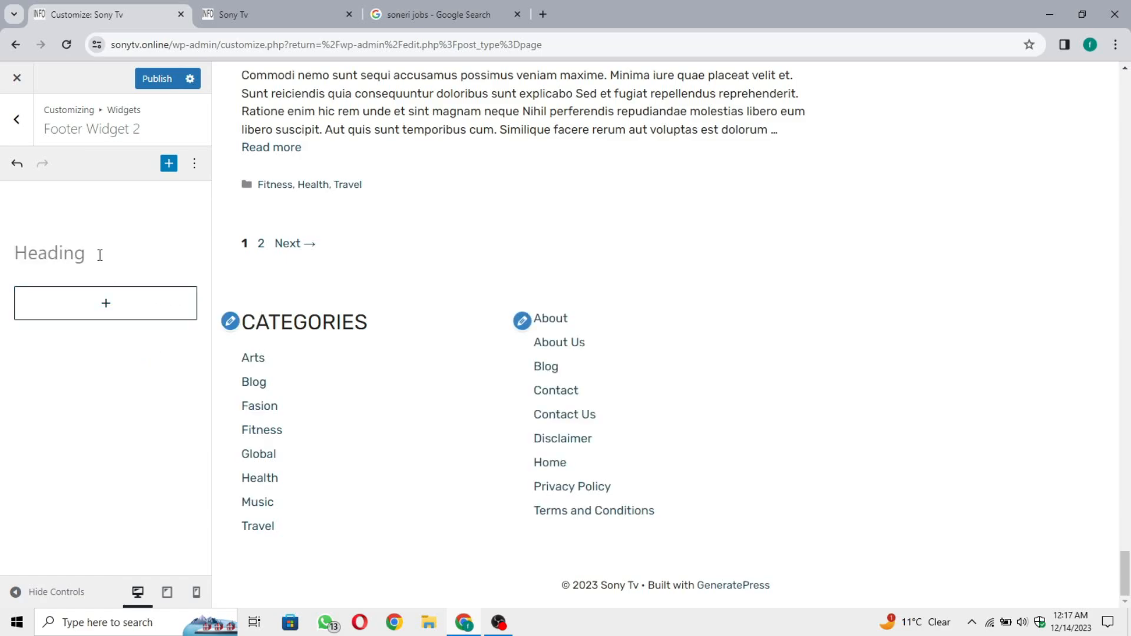
text(Pages)
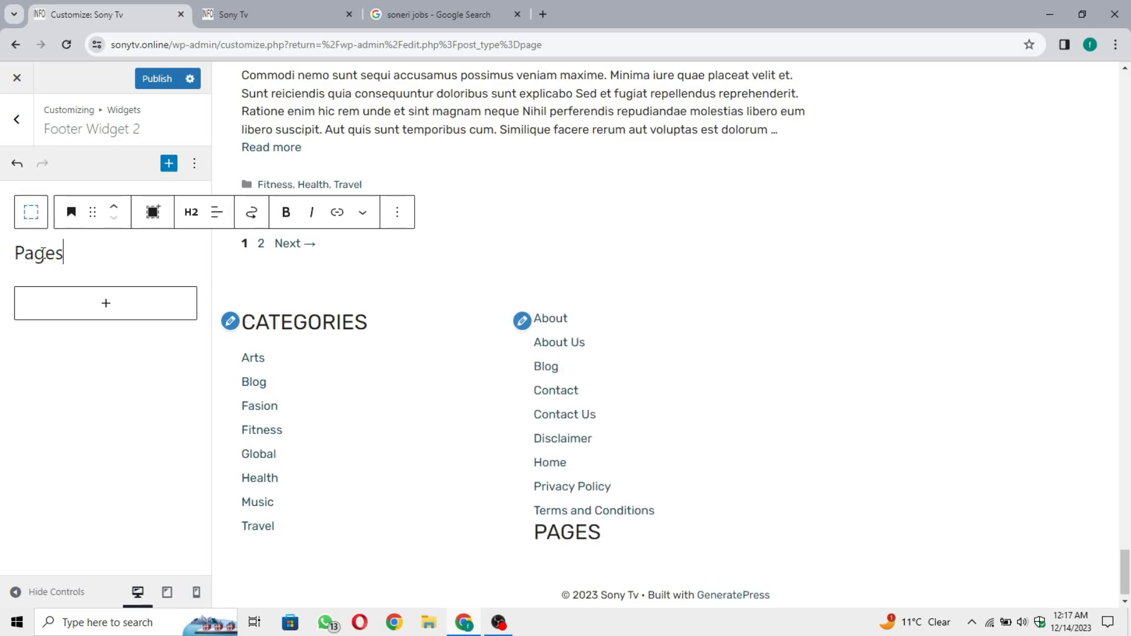
double_click(37, 253)
text(Quick Links)
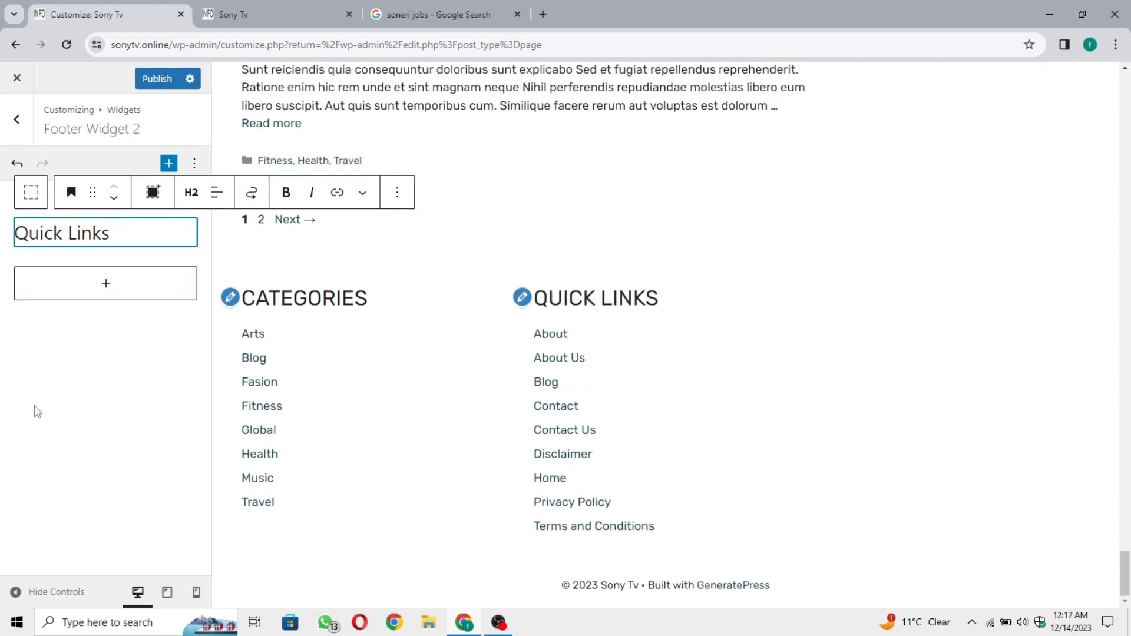
Leave the Footer Widget 2 area and open Footer Widget 3 for editing
click(16, 119)
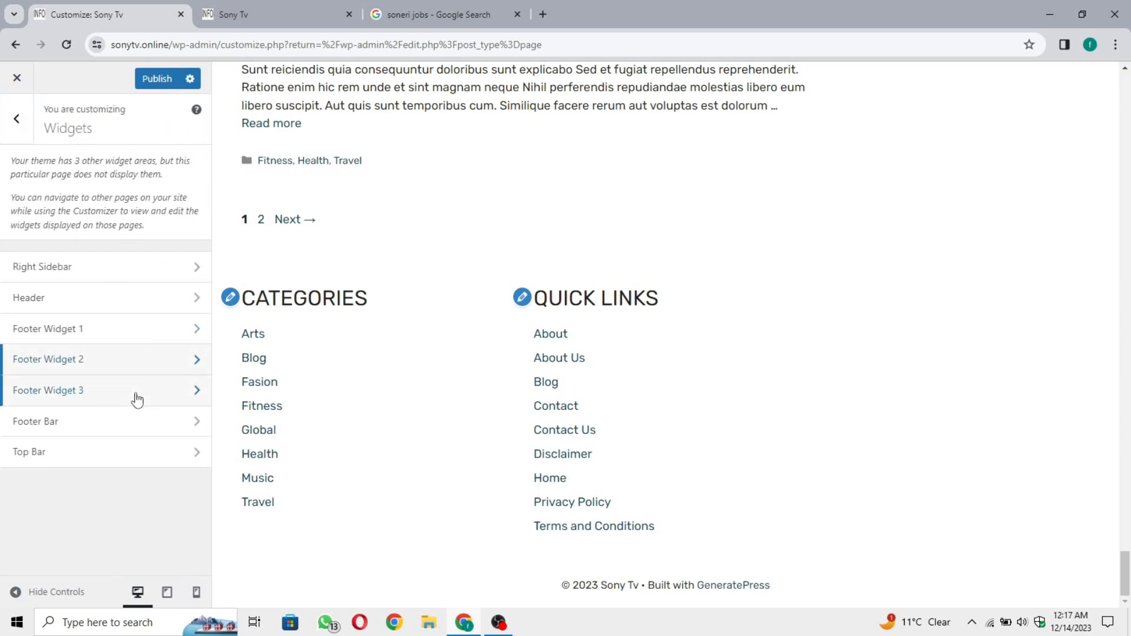
click(151, 389)
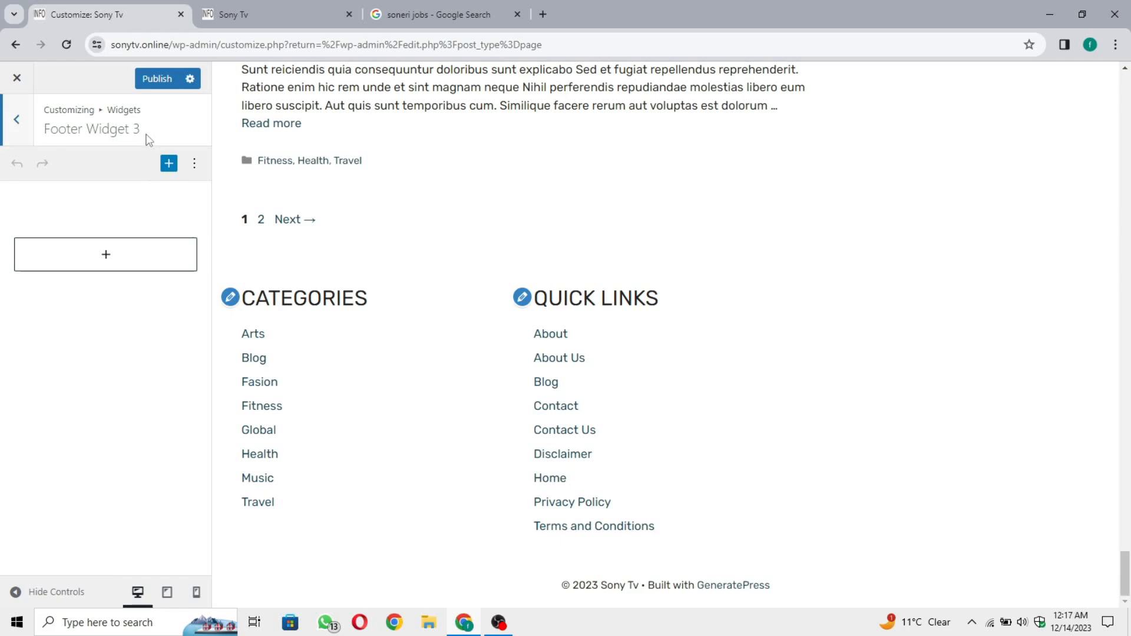
click(124, 258)
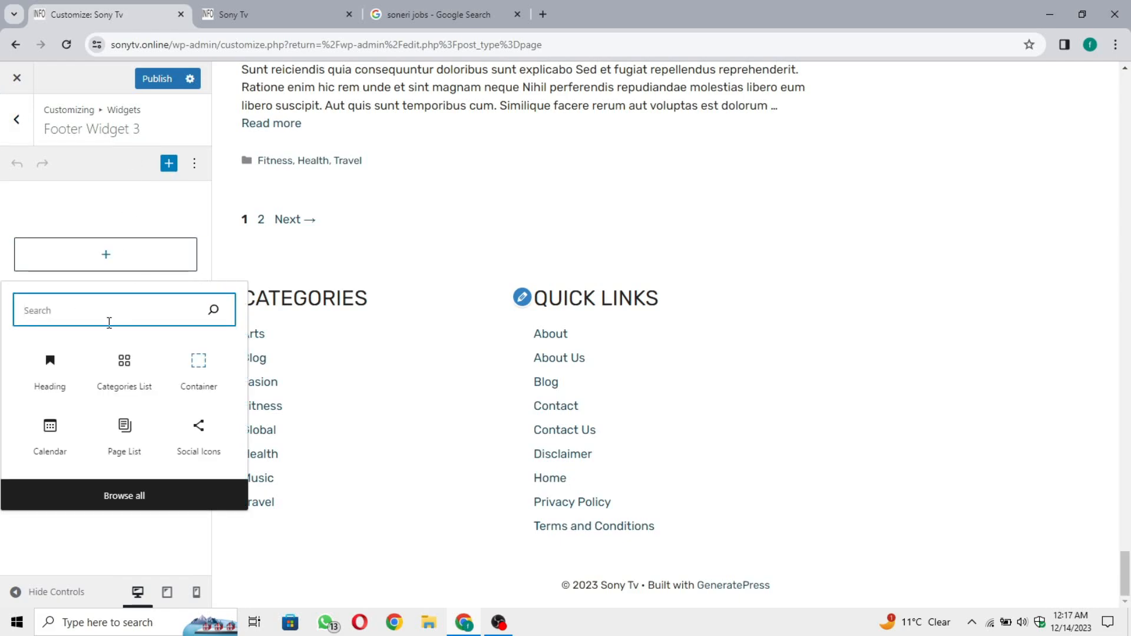
text(late)
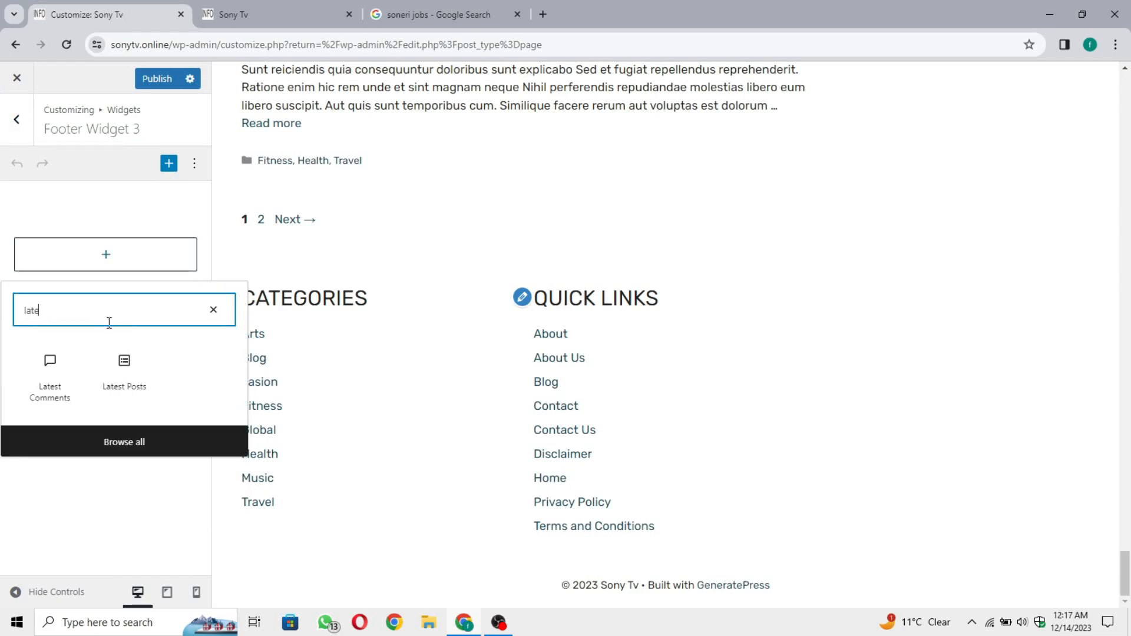
click(80, 373)
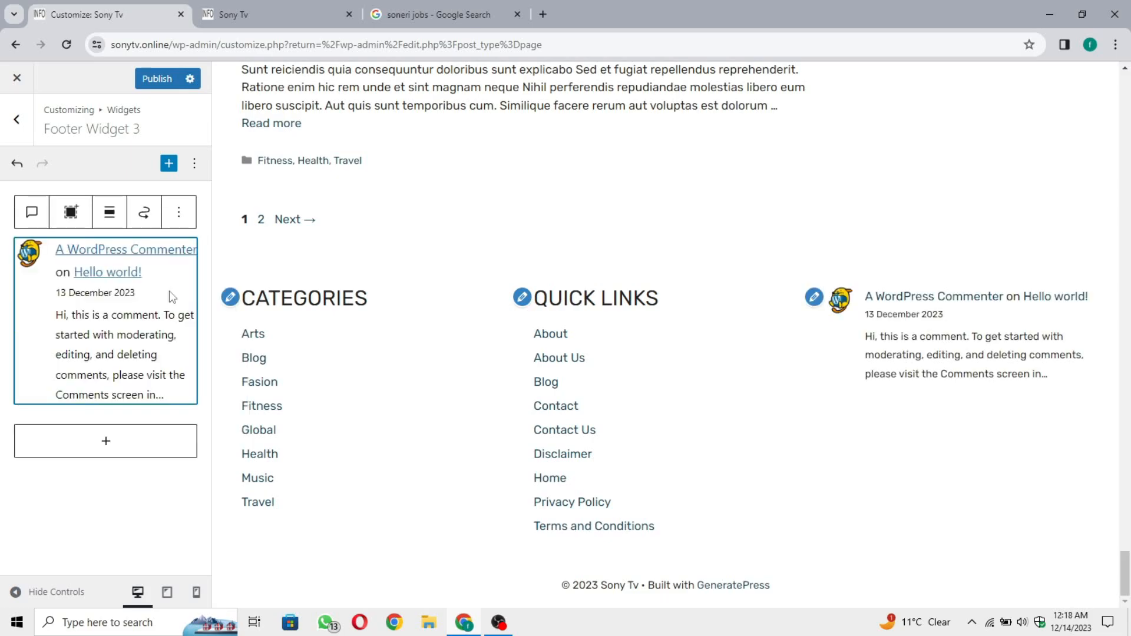
key(Delete)
Add a Latest Posts block to the Footer Widget 3 area
click(143, 266)
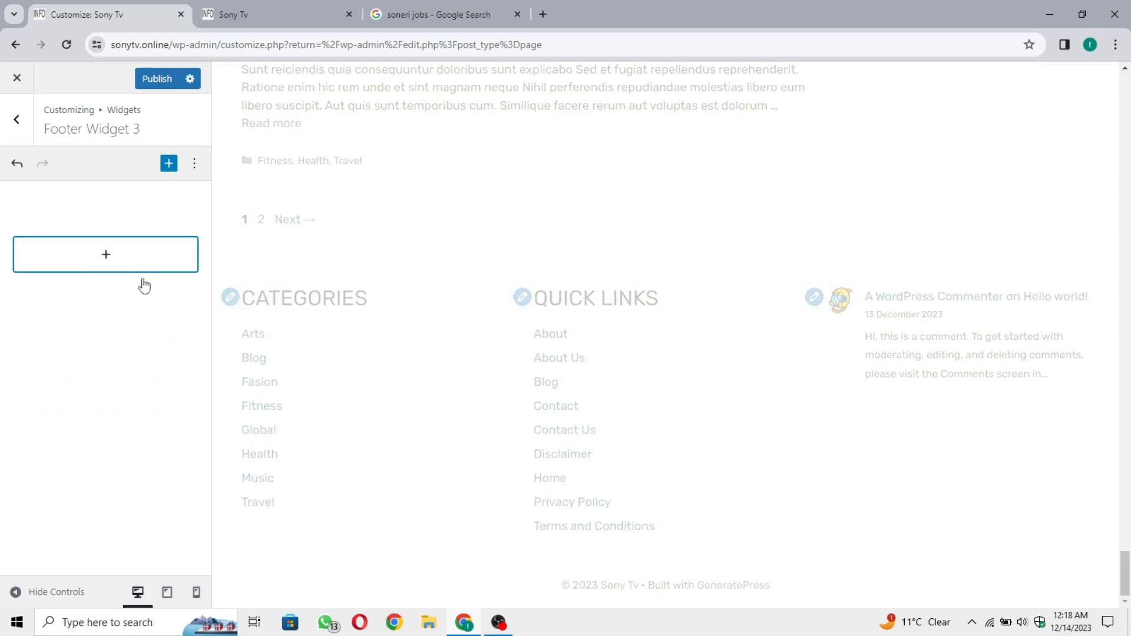
text(late)
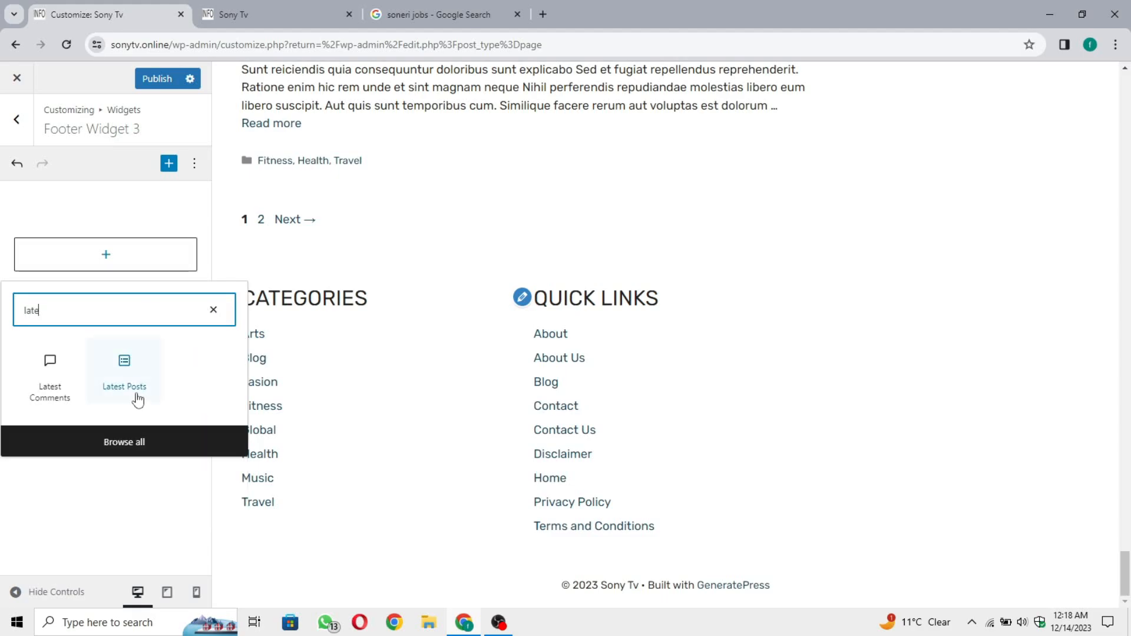
click(137, 401)
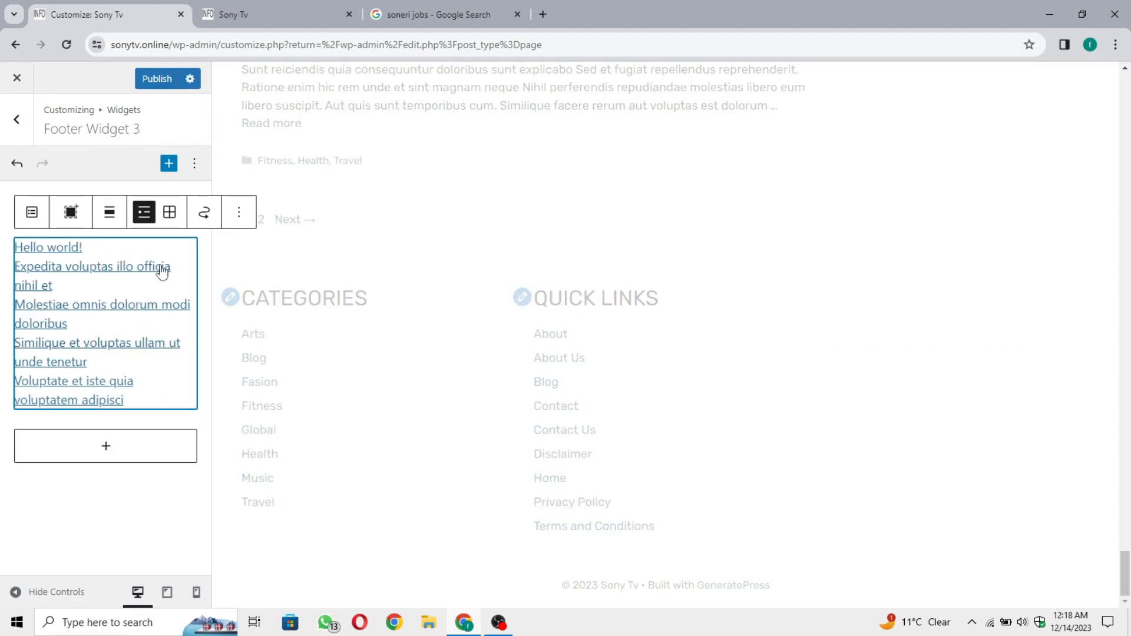
Wrap the posts list in a container, add a "Latest Posts" heading to it and move the heading above the list
click(68, 212)
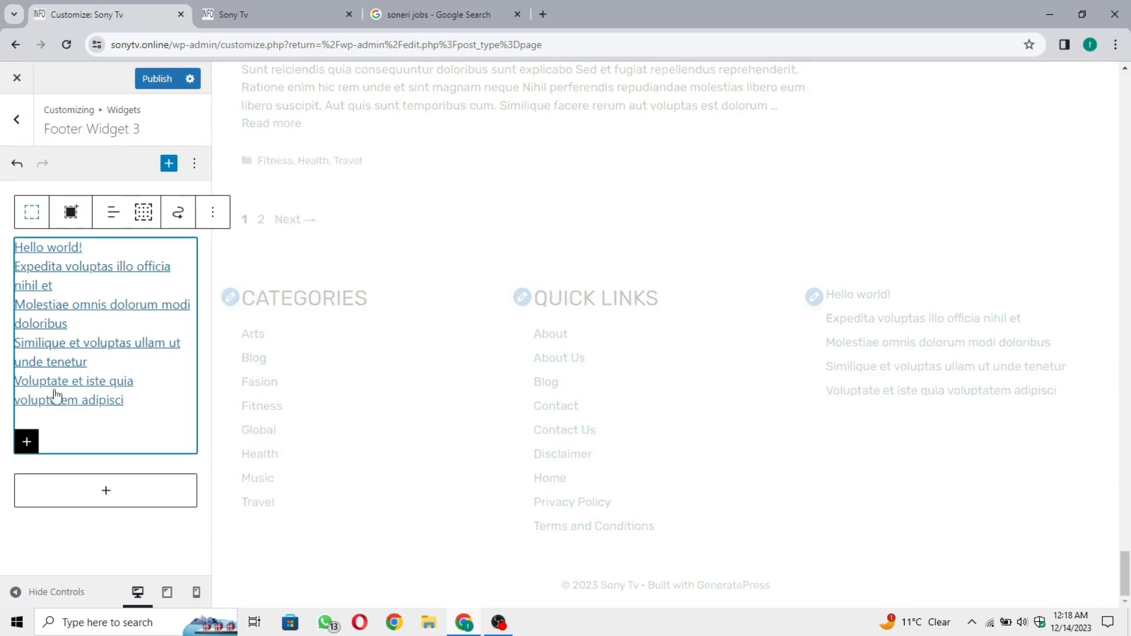
click(27, 442)
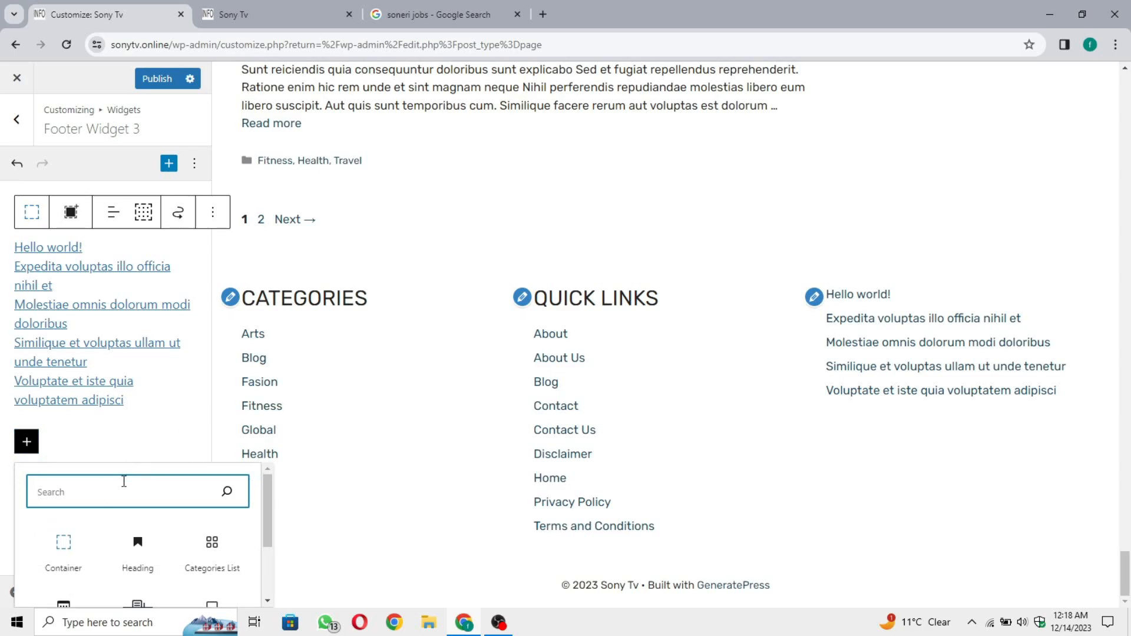
text(headi)
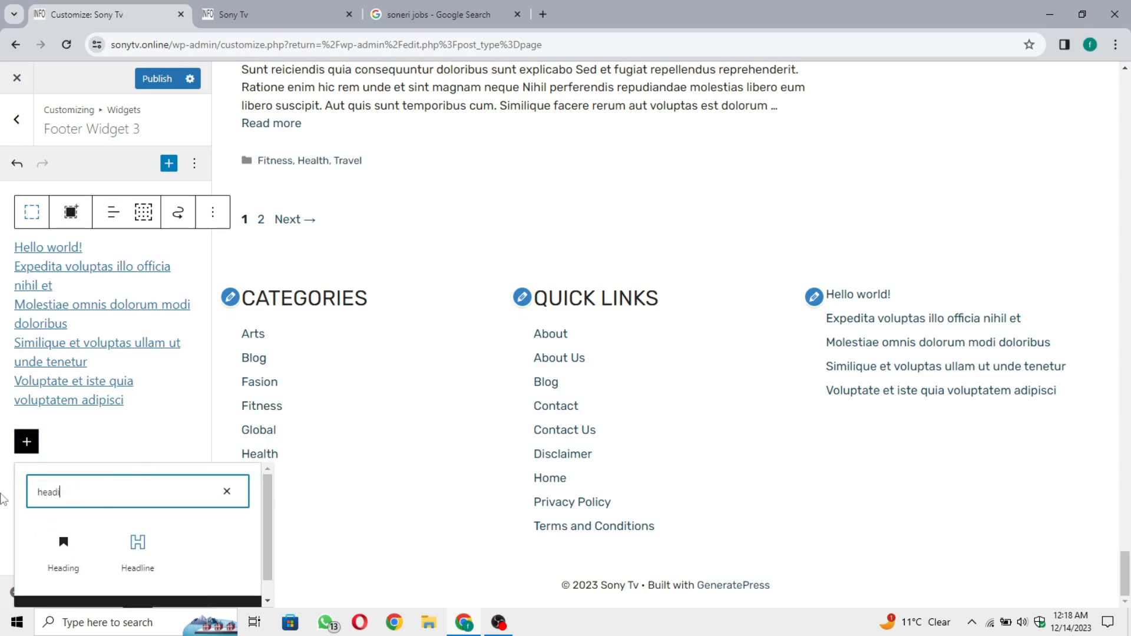
key(Return)
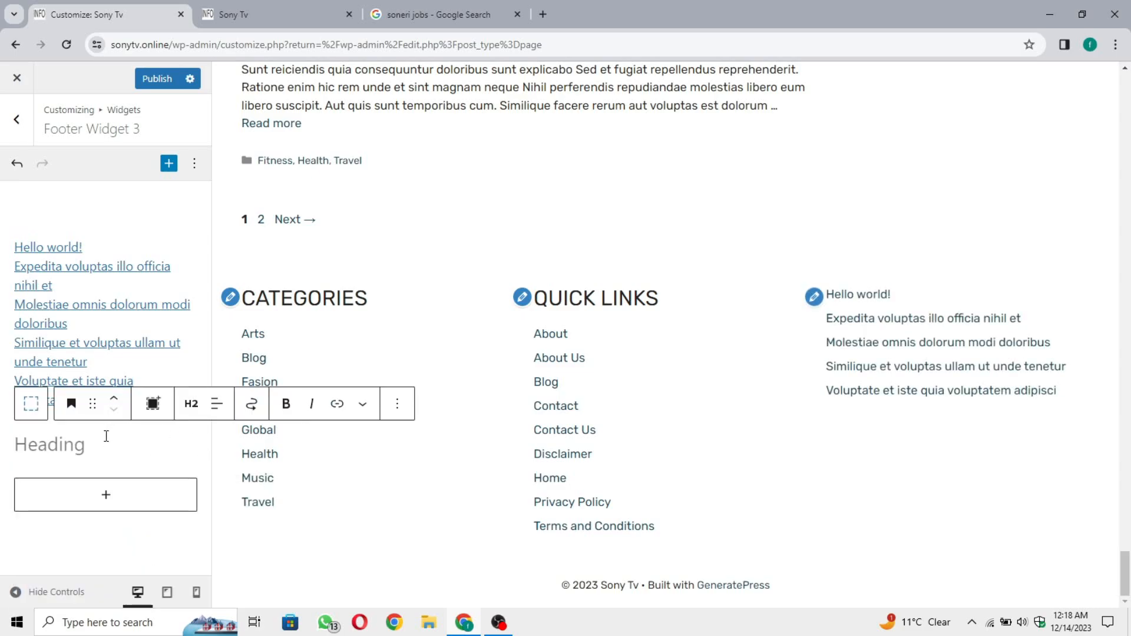
text(Latest Posts)
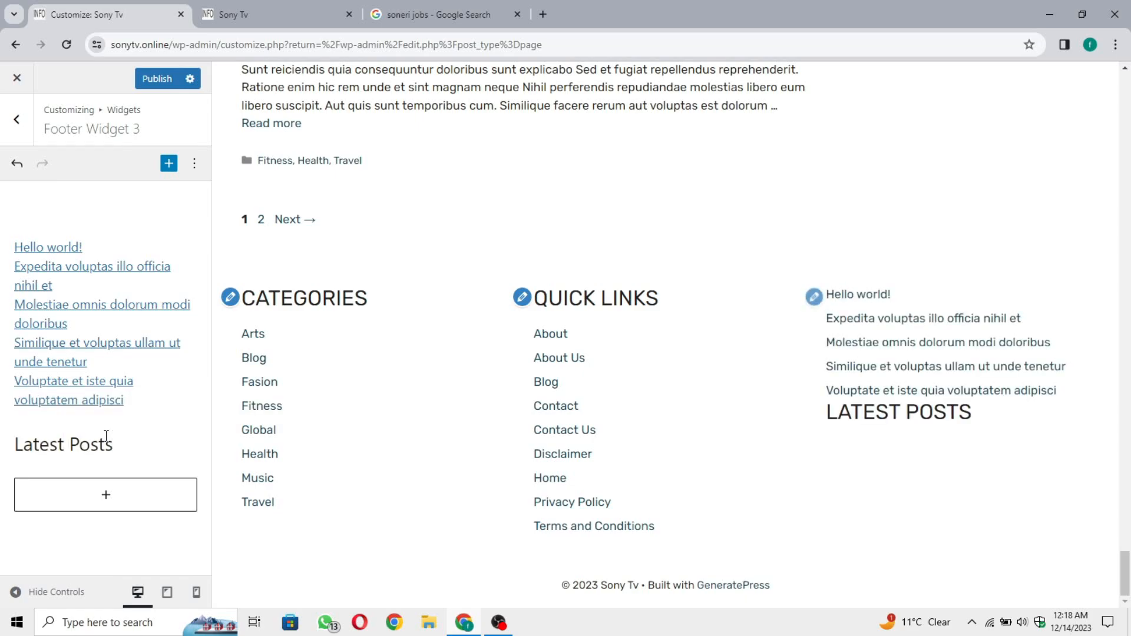
click(116, 399)
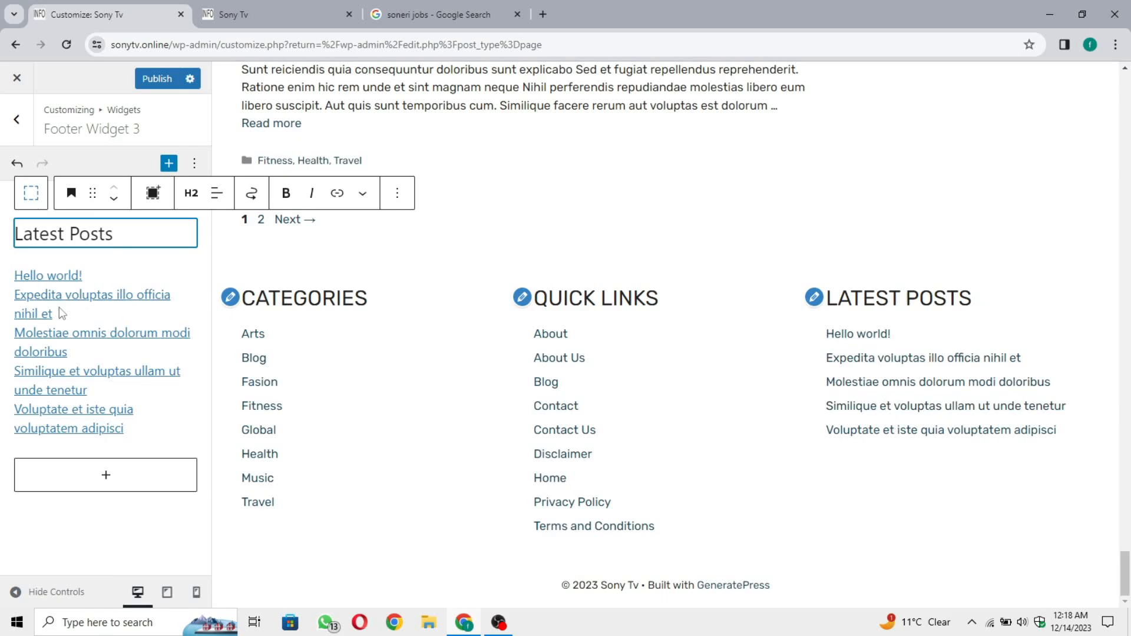
Try the grid view on the footer's Latest Posts block and switch it back to list view
click(189, 304)
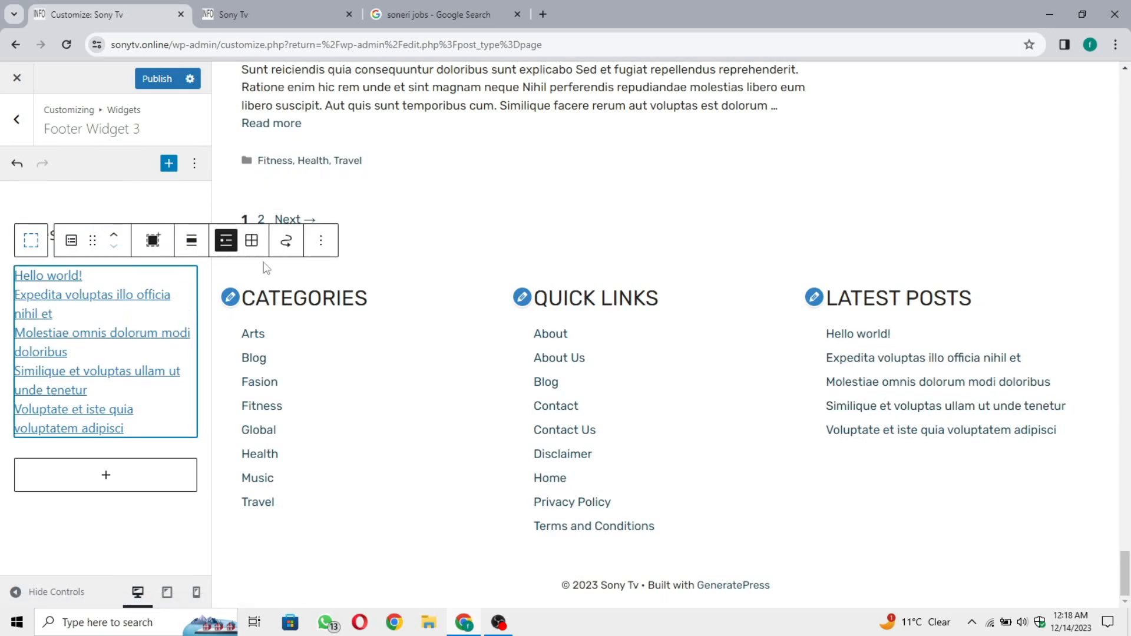
click(253, 241)
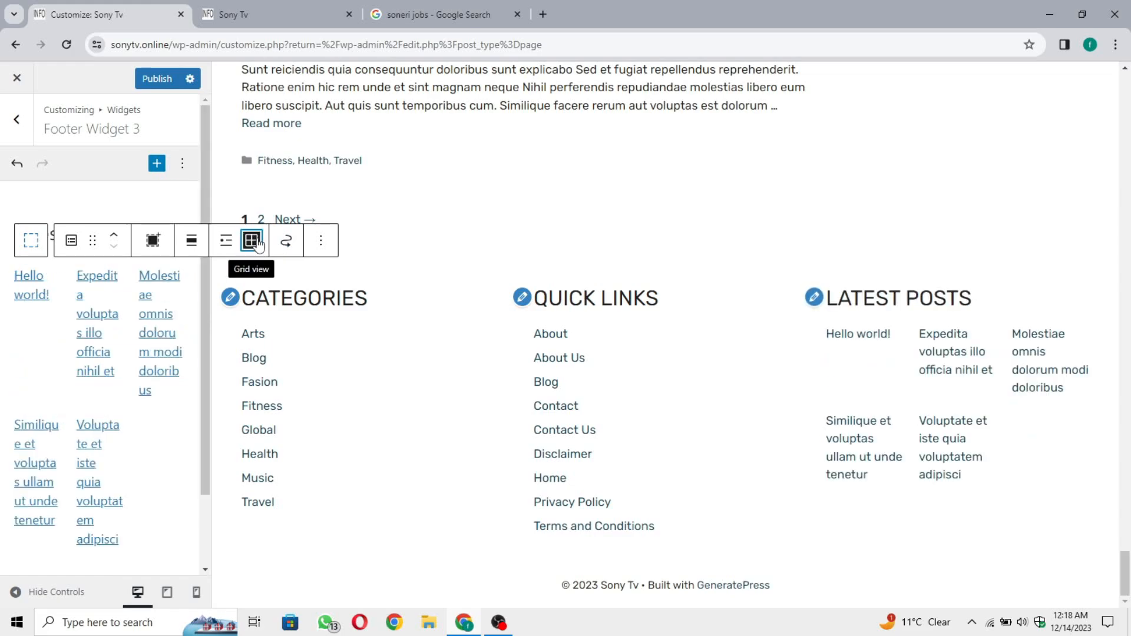
click(226, 240)
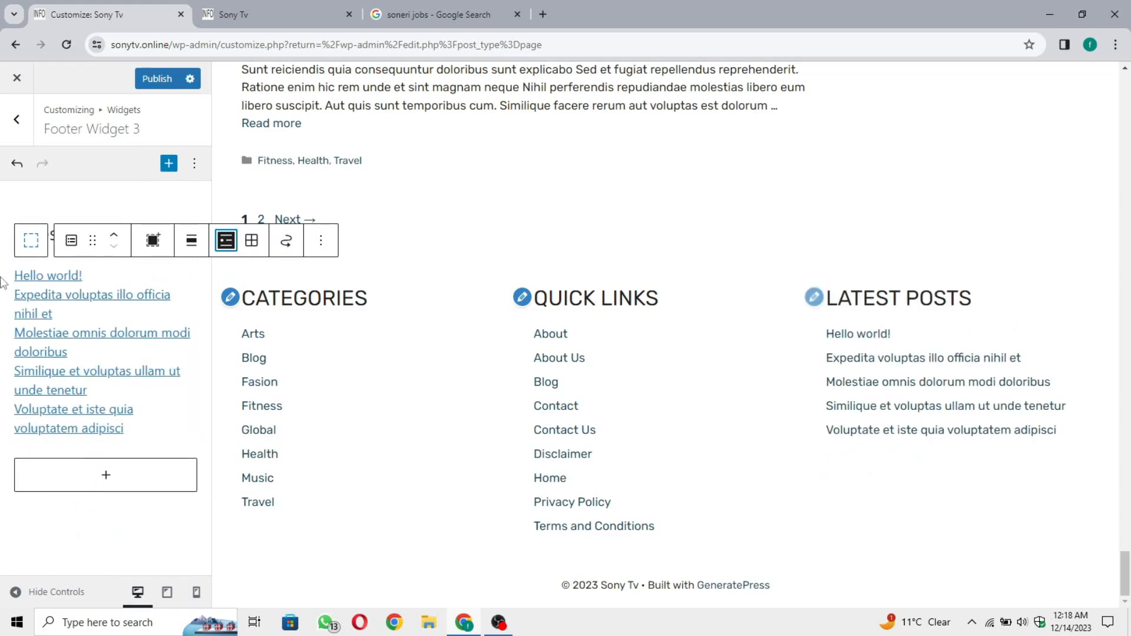
Review the previewed page from its header down to the three footer widget columns
click(100, 196)
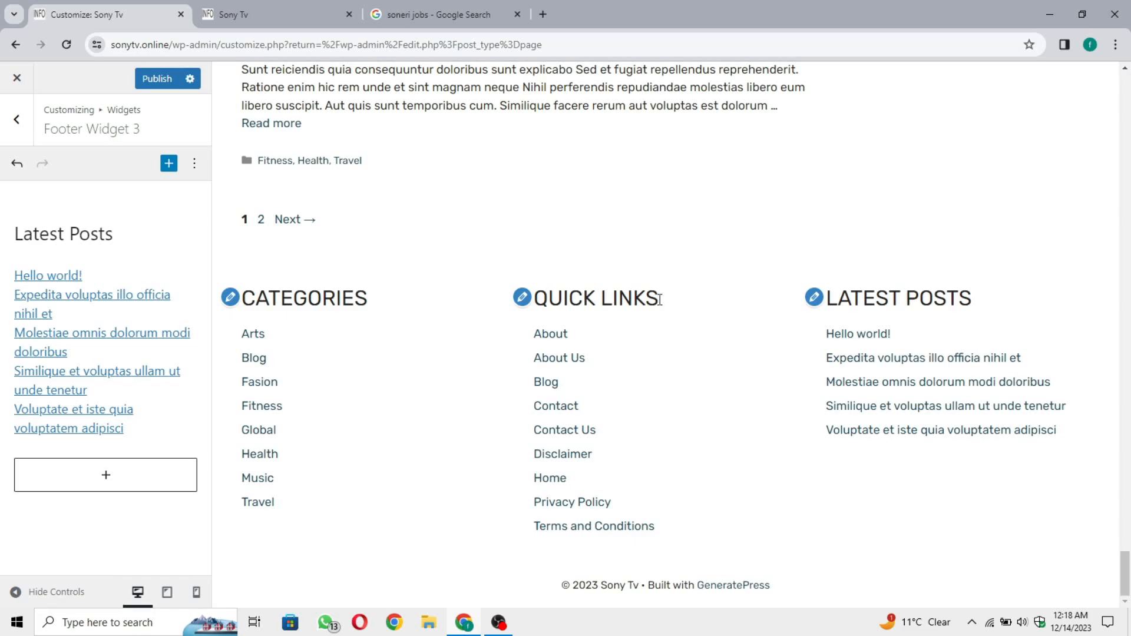
scroll(660, 299, up, 20)
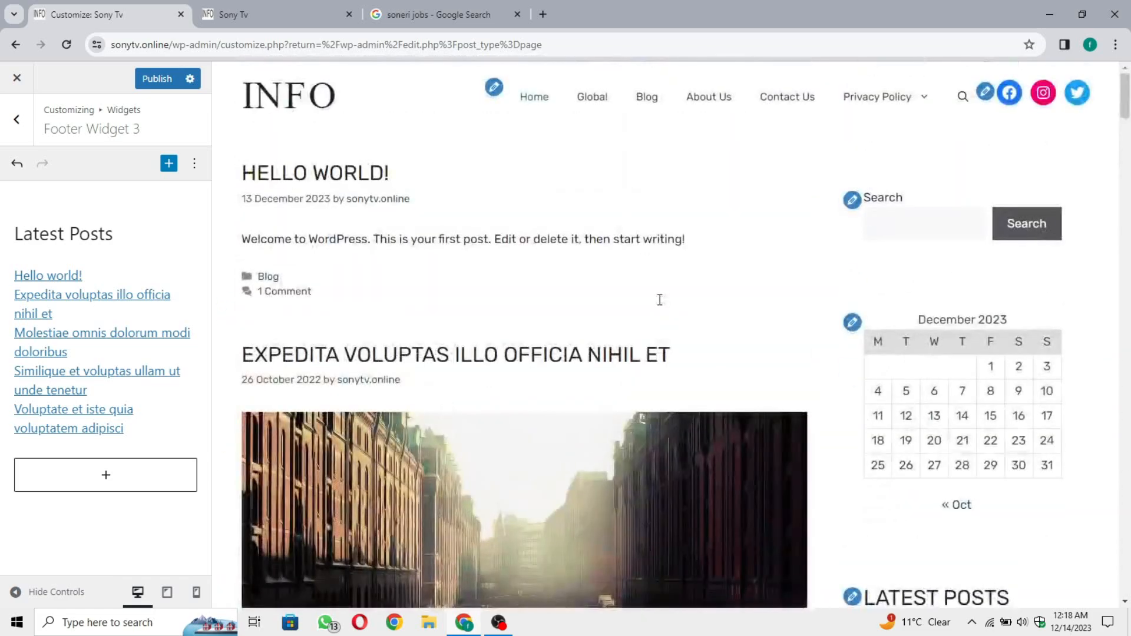
scroll(660, 299, down, 20)
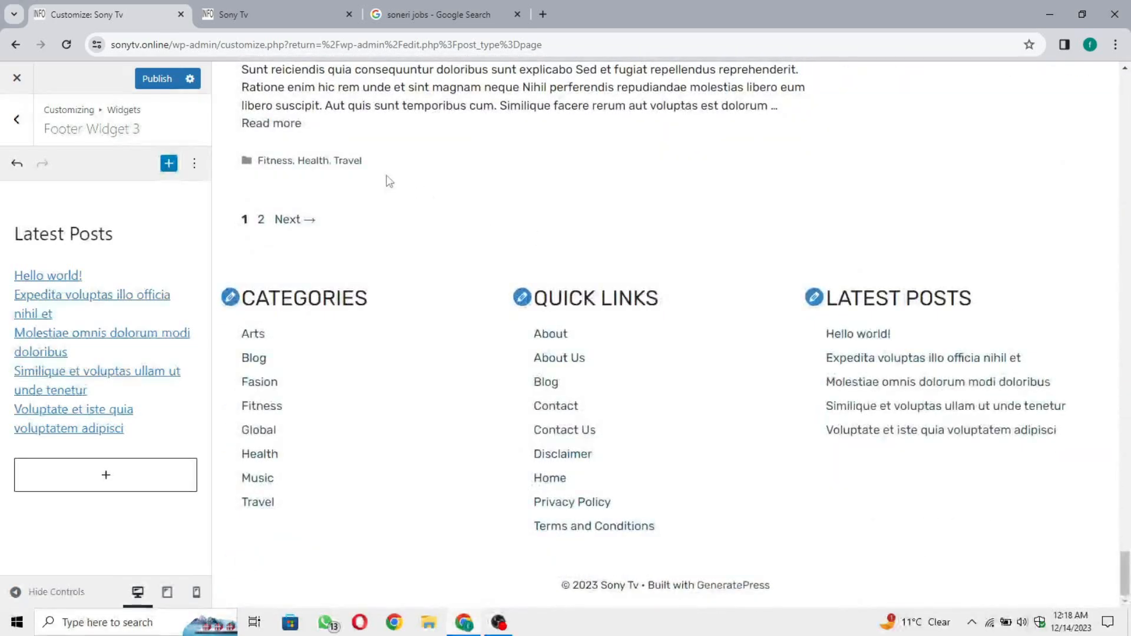
Publish the footer widget changes and add a Social Icons block to the Footer Bar widget area
click(156, 81)
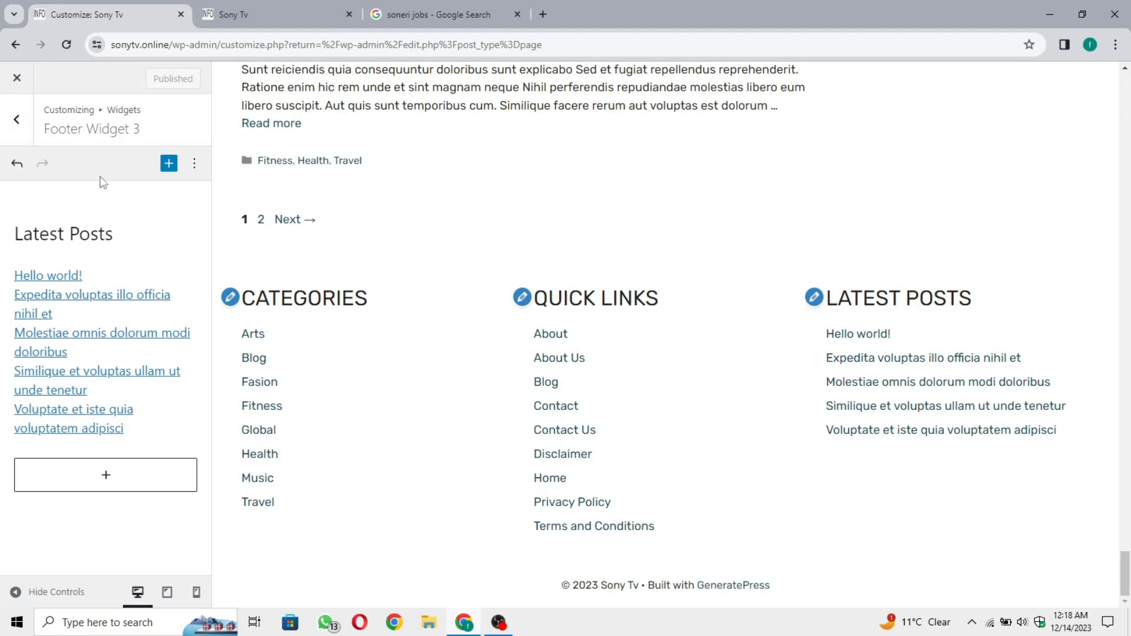
click(20, 139)
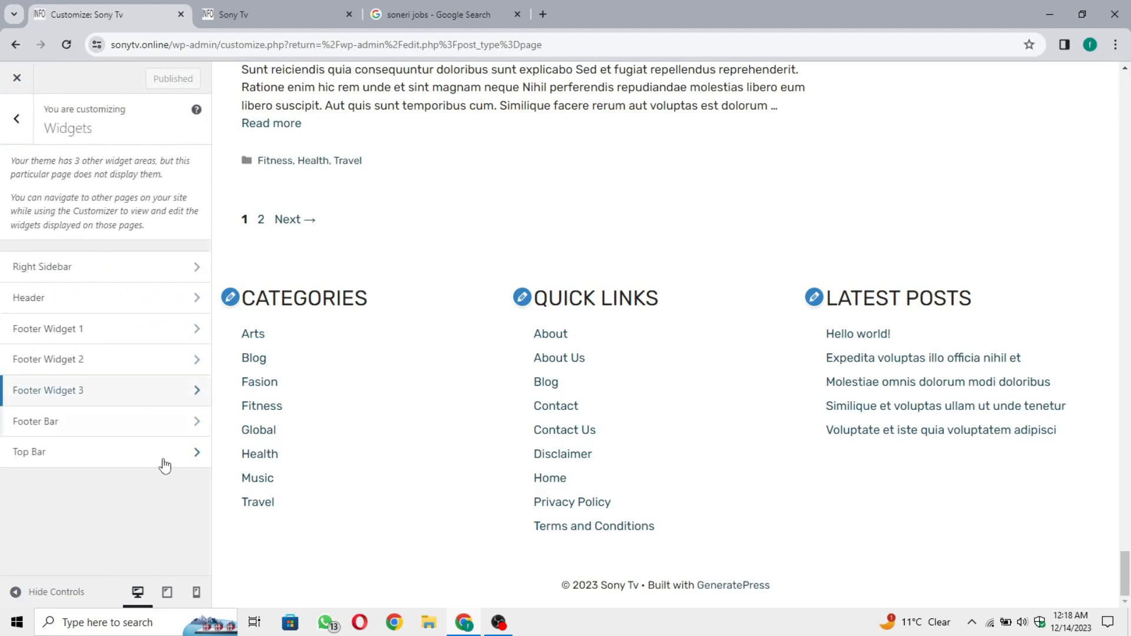
click(120, 435)
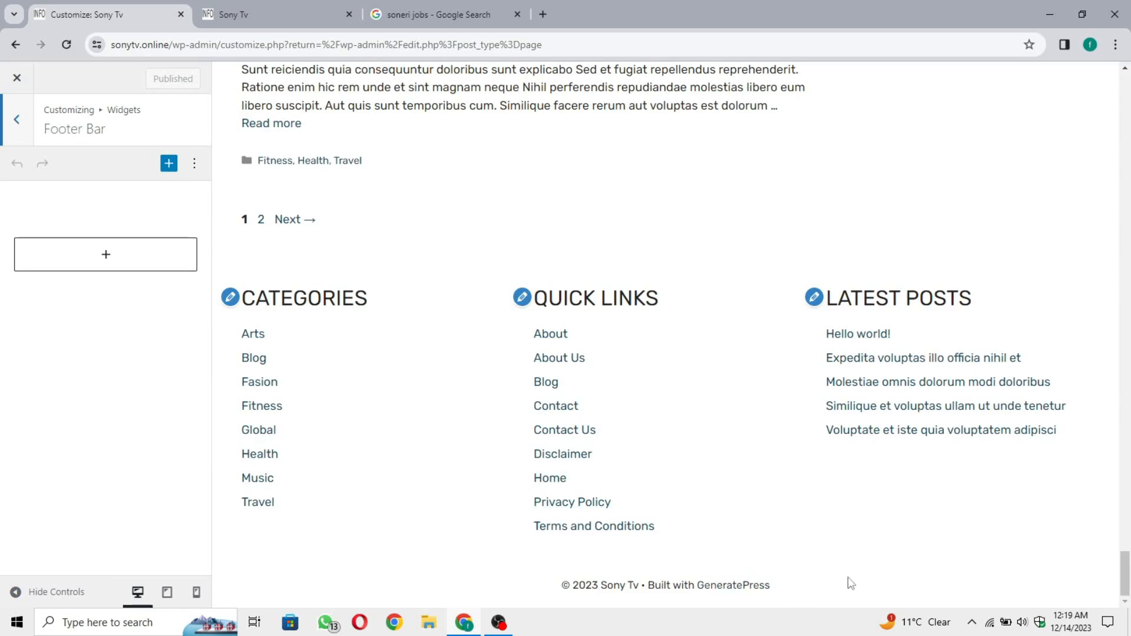
click(150, 260)
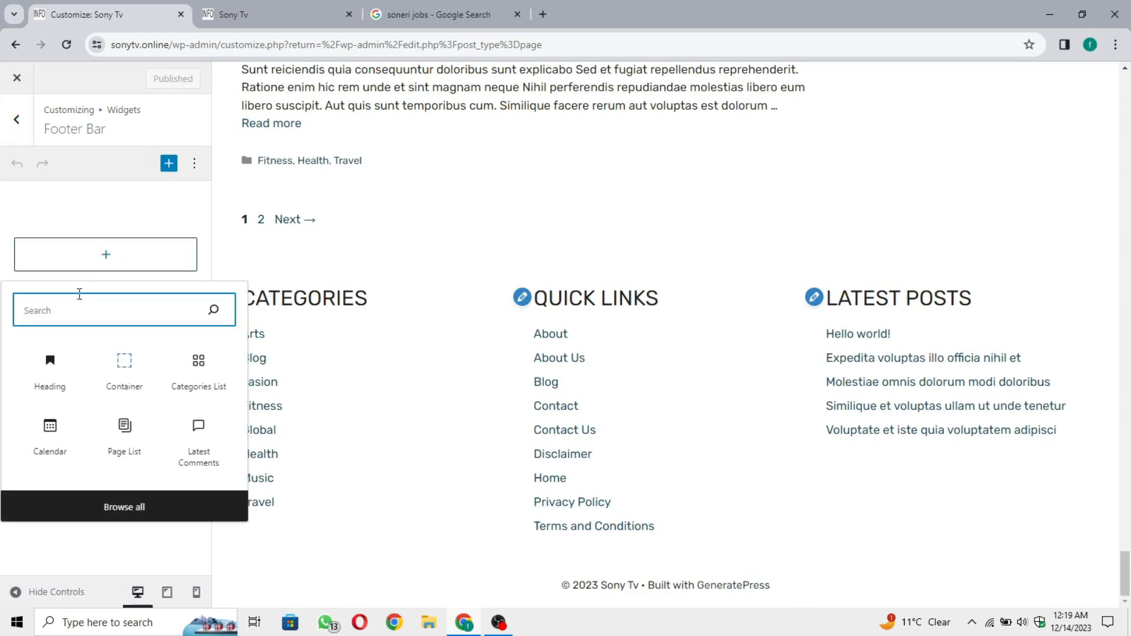
click(141, 269)
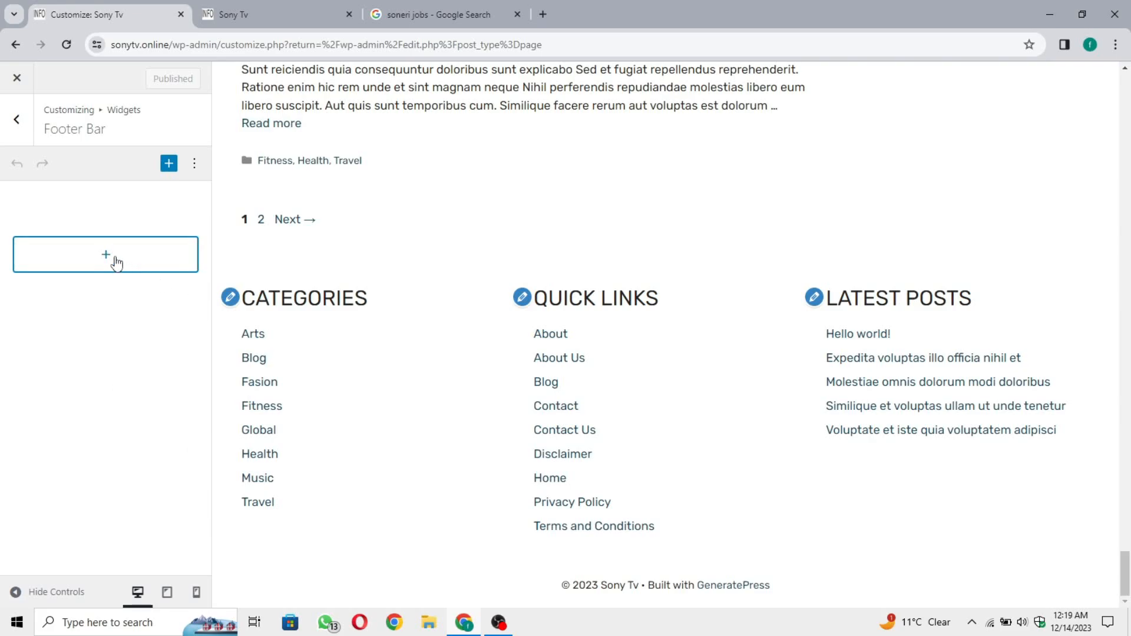
click(116, 262)
text(social)
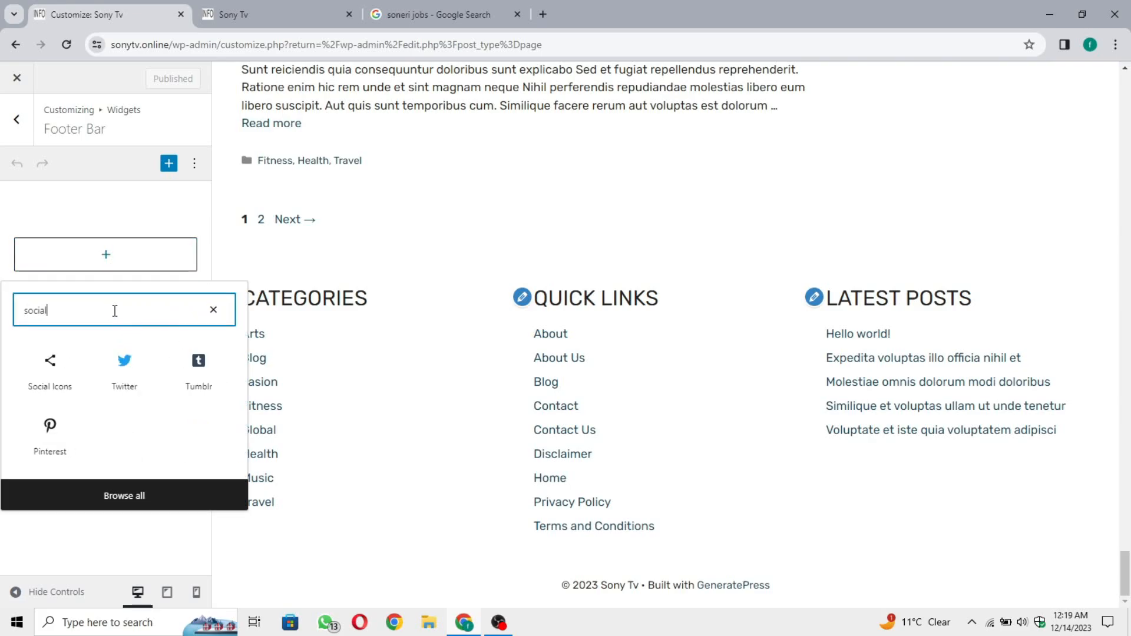
click(32, 368)
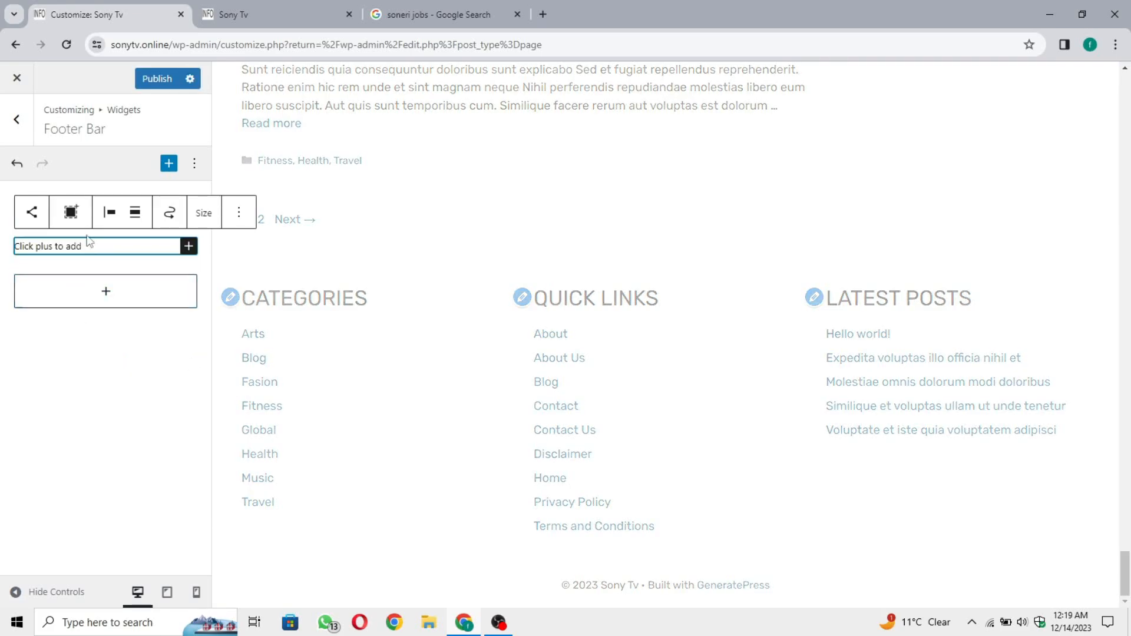
click(189, 248)
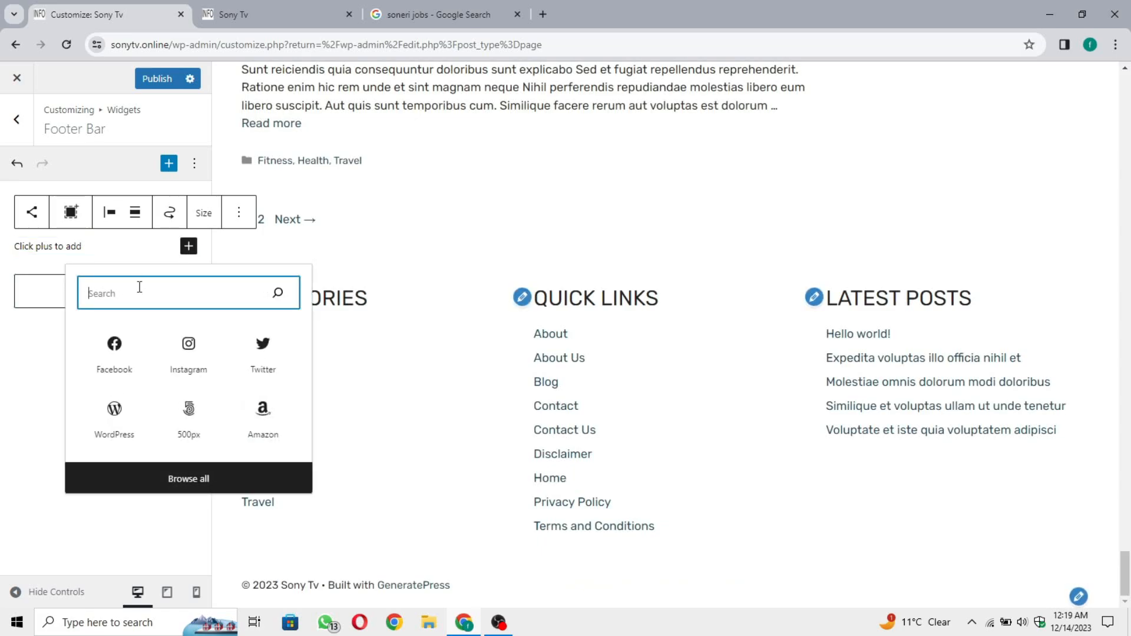
click(115, 343)
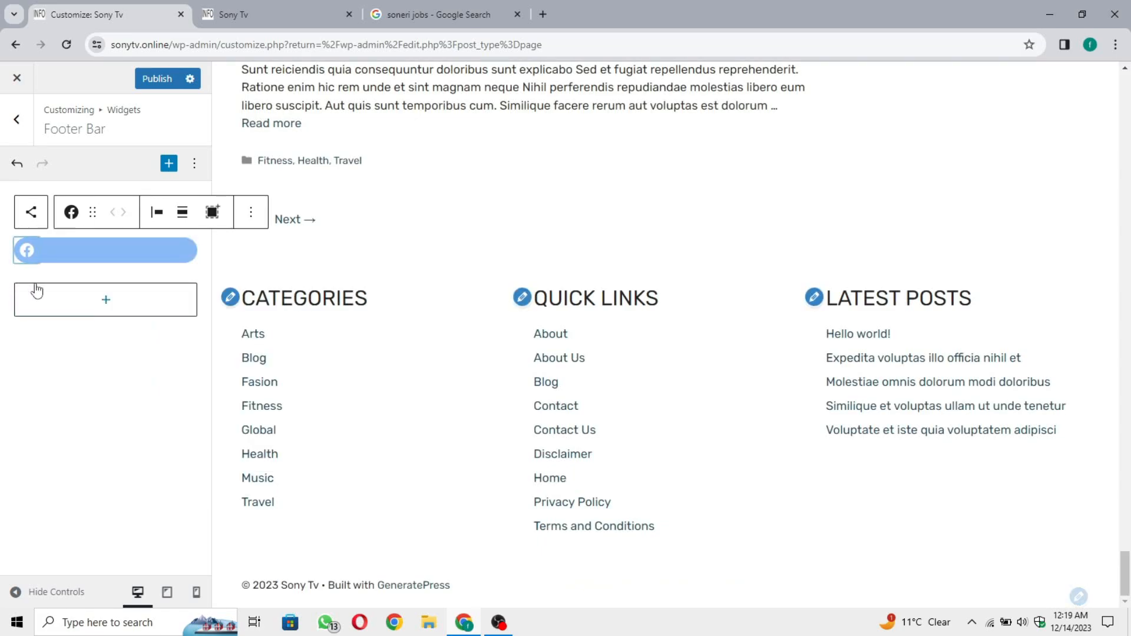
click(26, 250)
text(h)
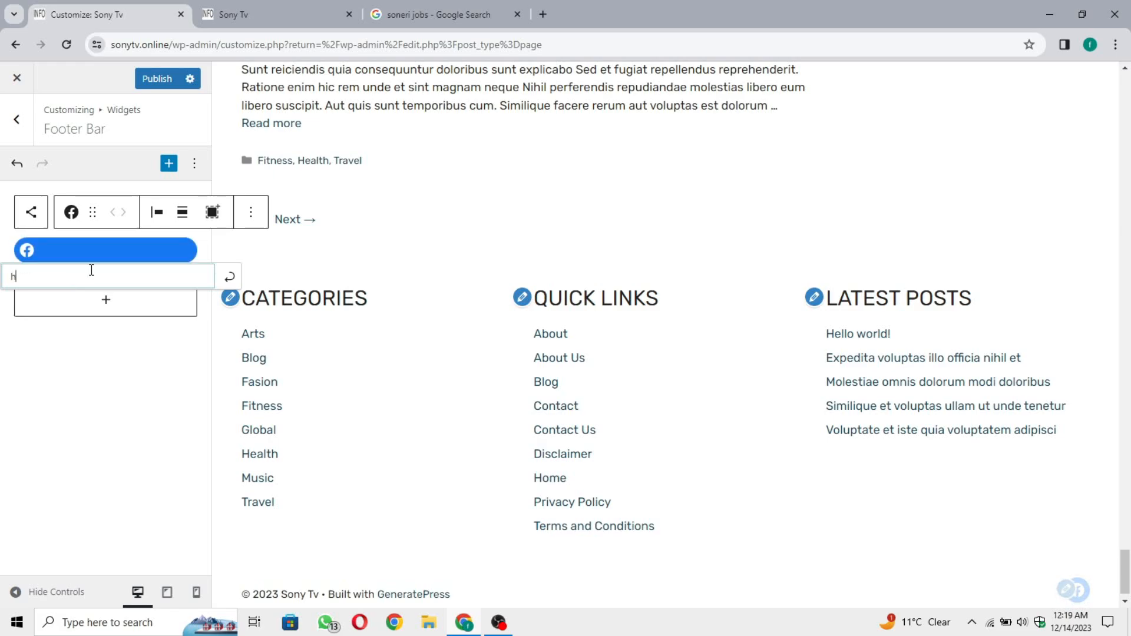
text(ttps://)
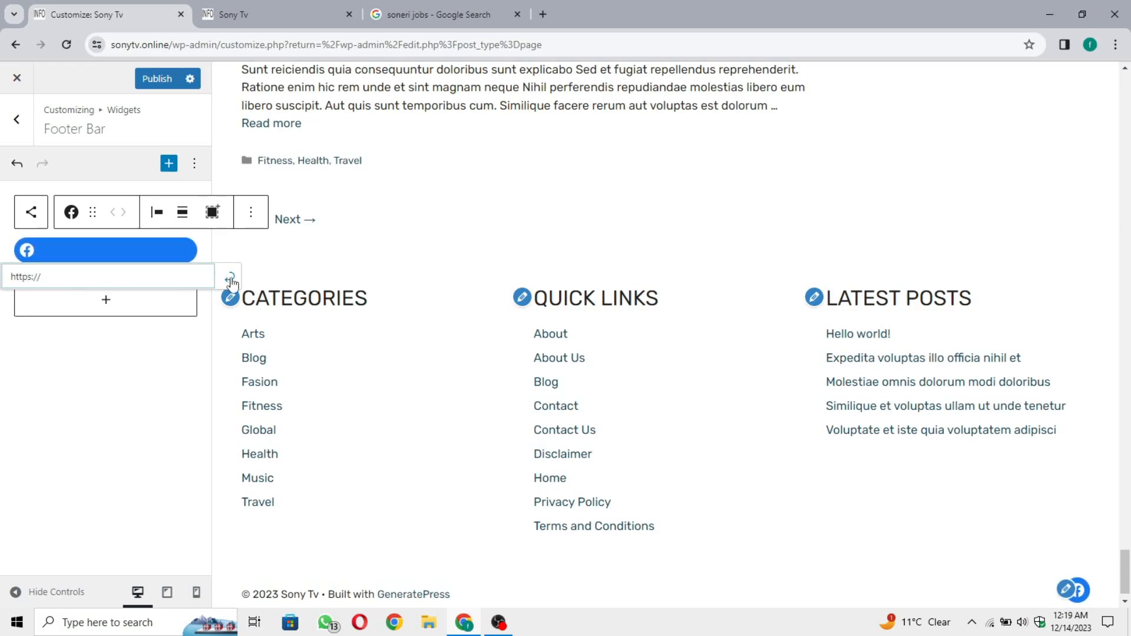
click(231, 282)
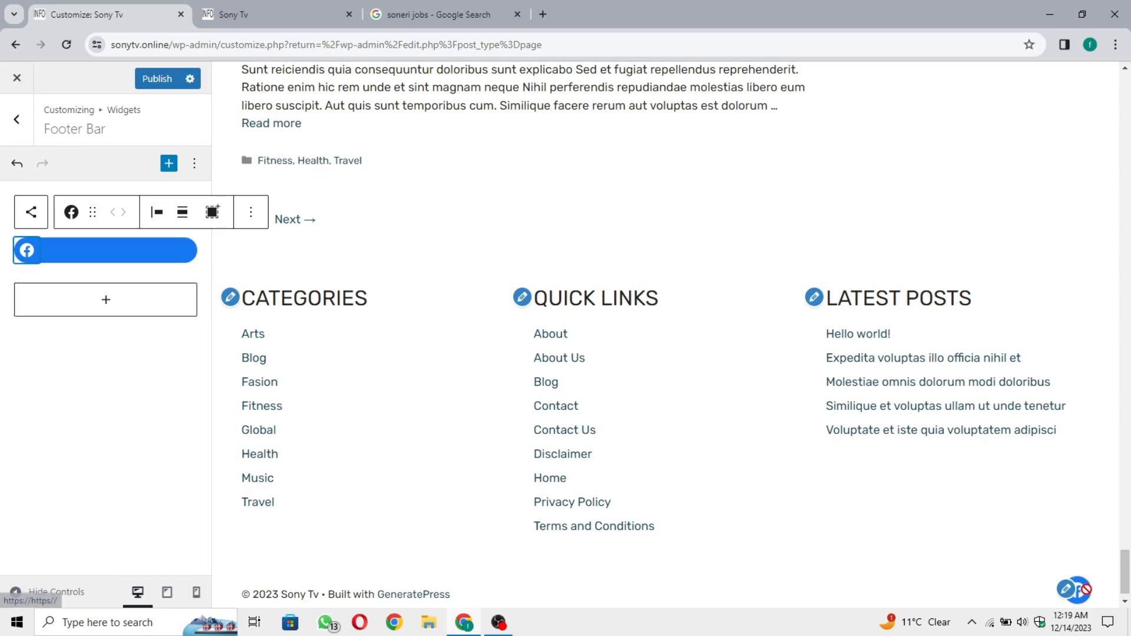
scroll(1012, 559, down, 1)
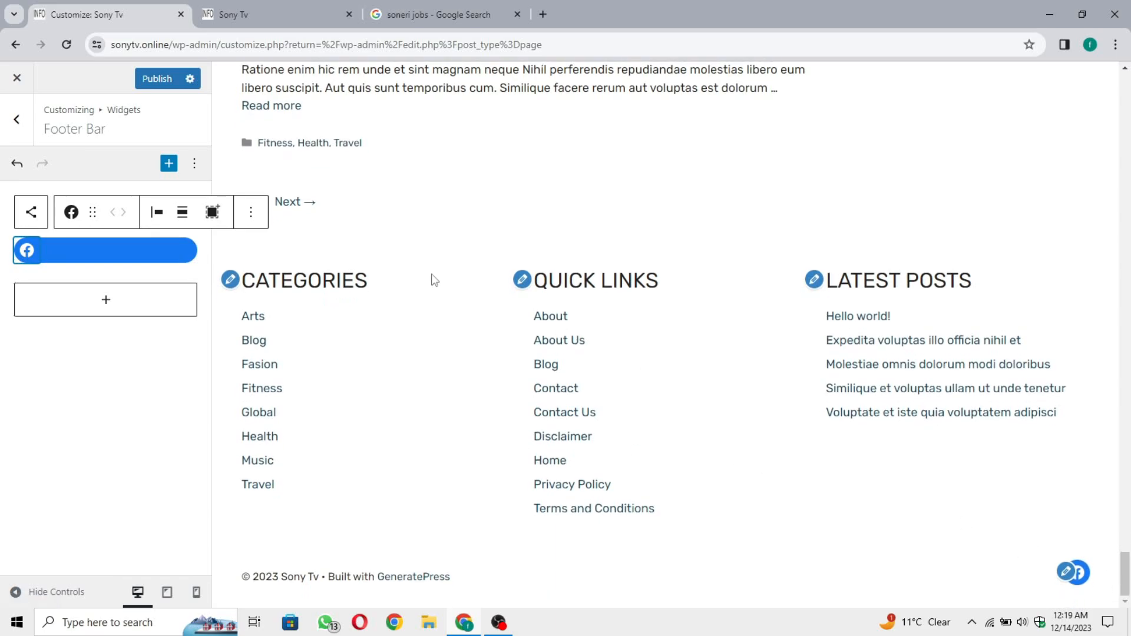
Add an Instagram icon to the Footer Bar's social icons with the link address https
click(199, 243)
click(189, 254)
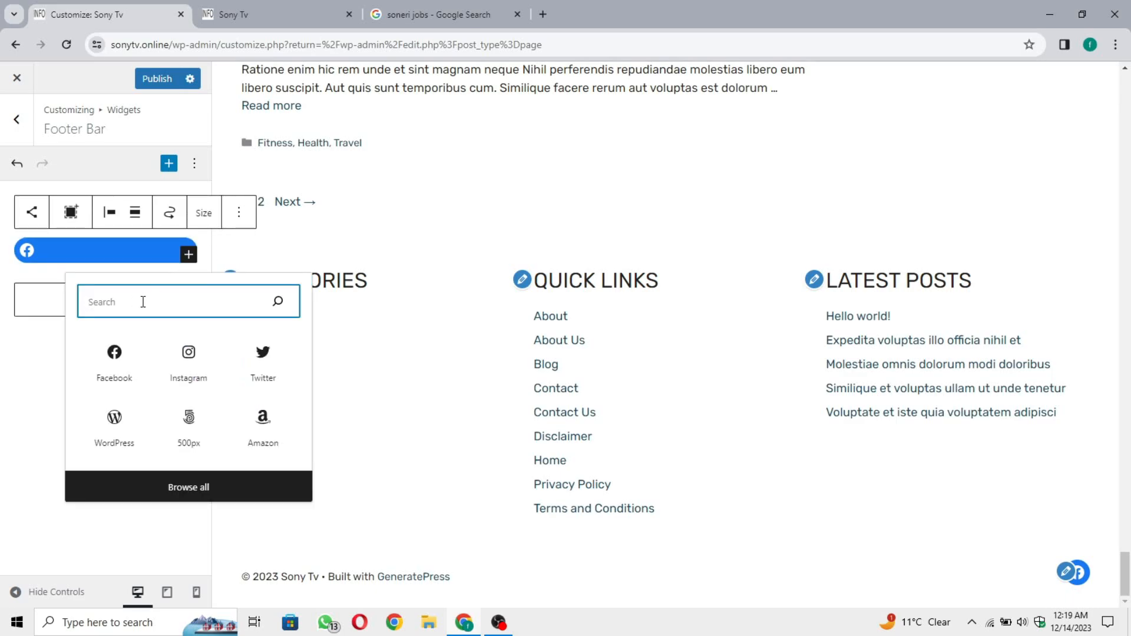
click(188, 352)
click(48, 271)
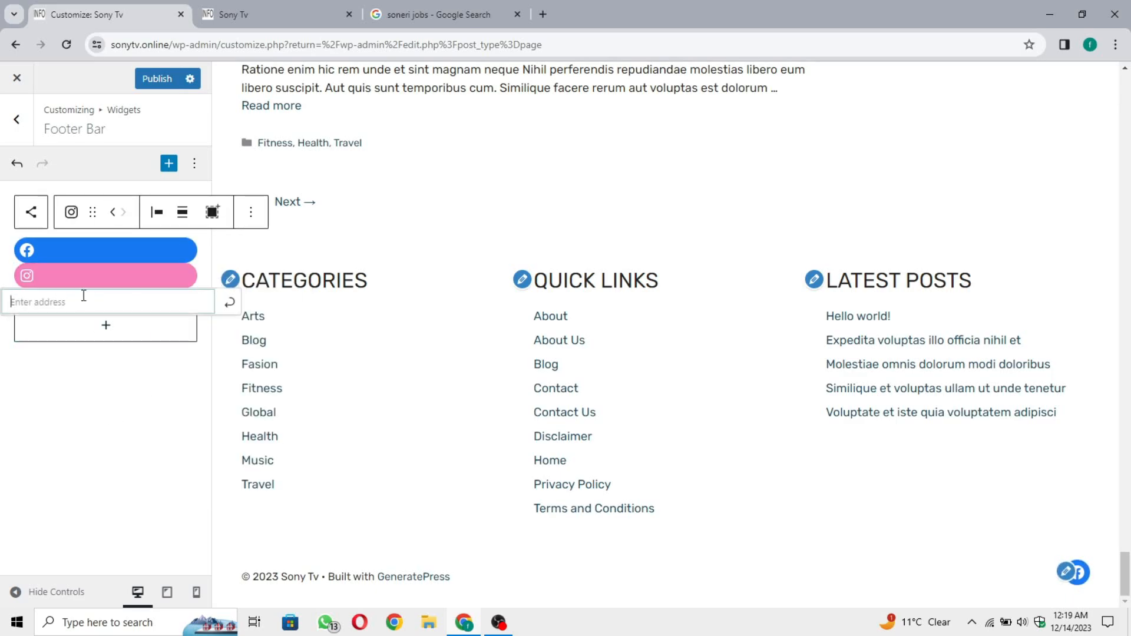
text(https)
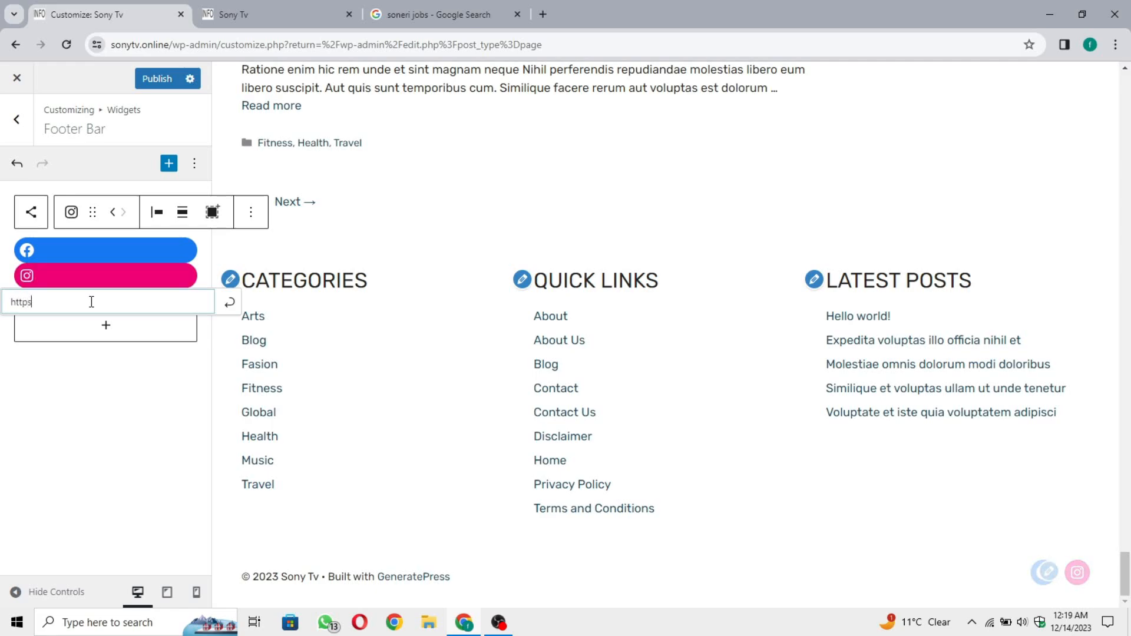
click(230, 303)
click(184, 271)
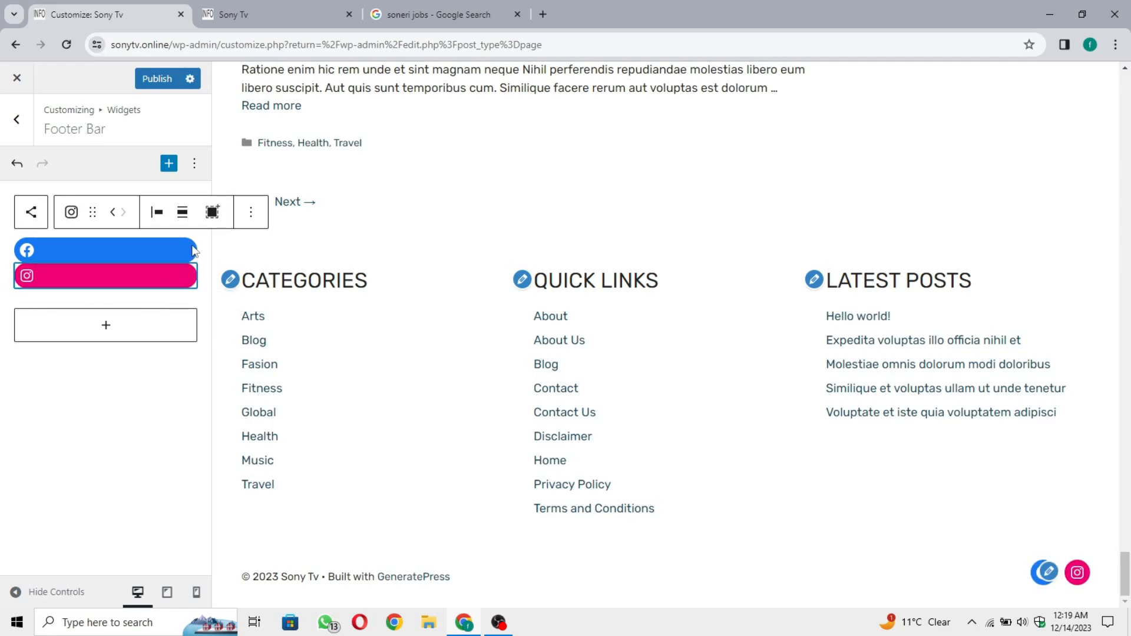
click(194, 250)
click(195, 281)
click(199, 289)
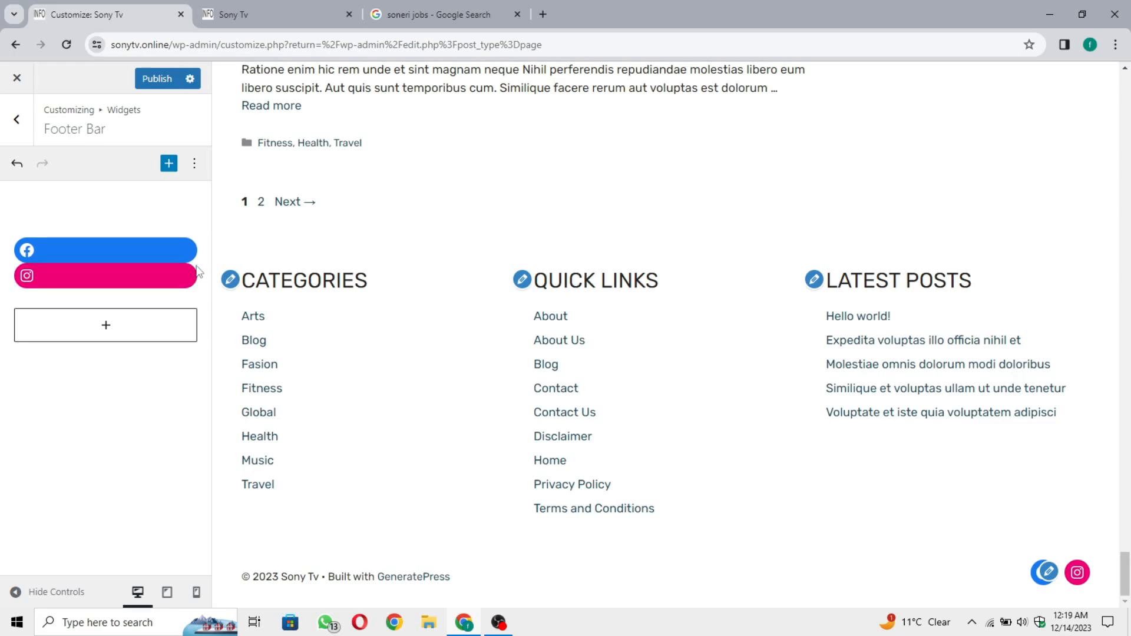
click(188, 280)
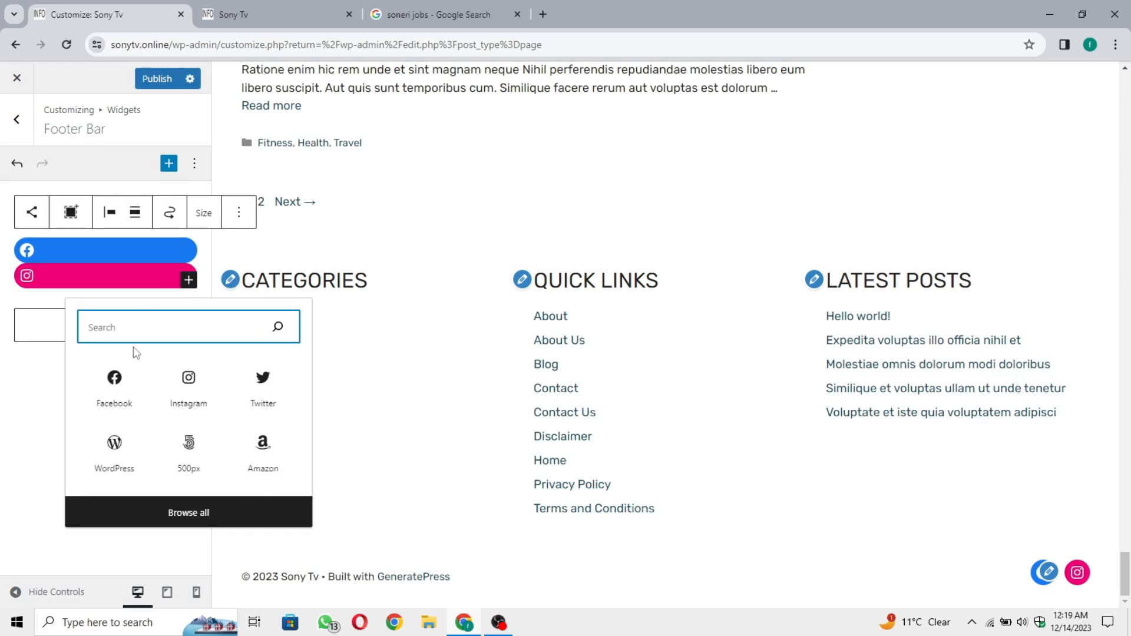
click(263, 380)
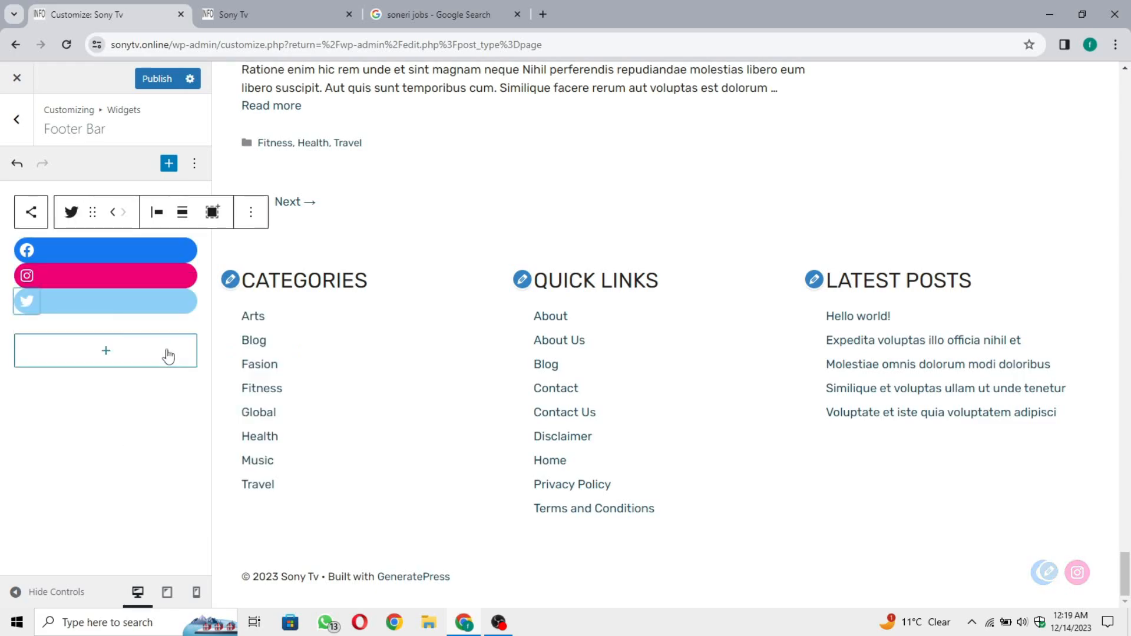
click(62, 300)
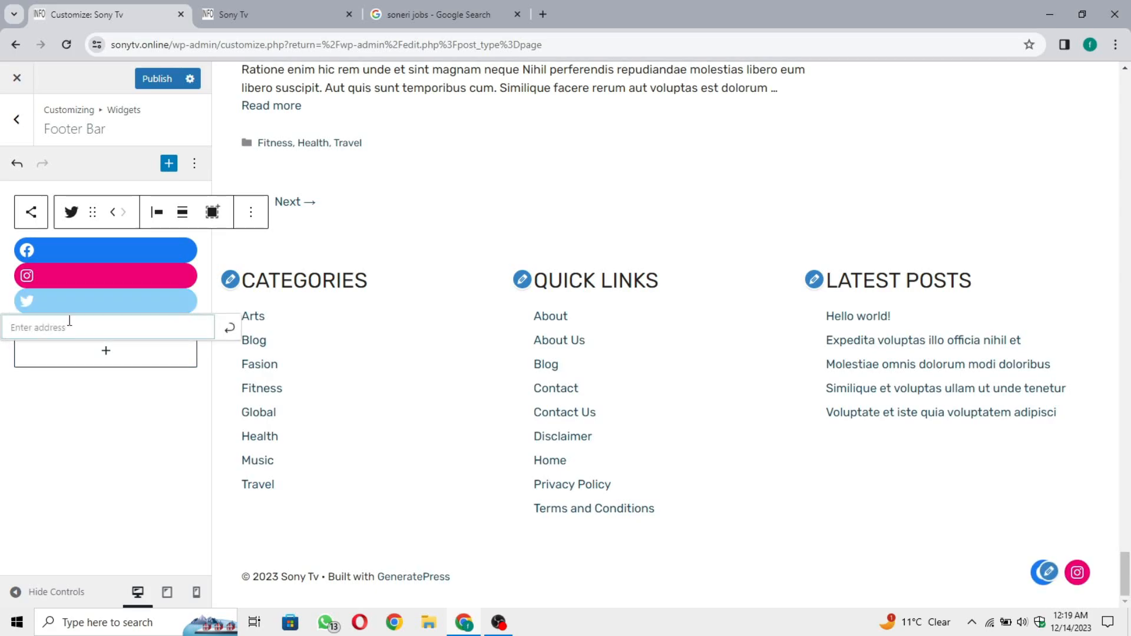
text(https://)
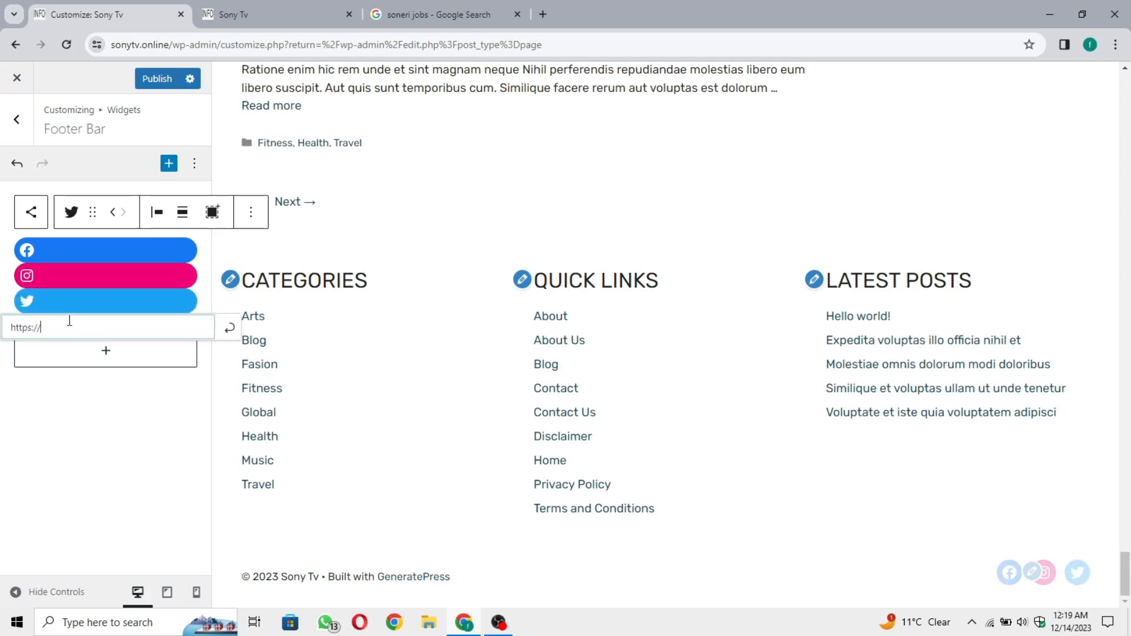
click(229, 328)
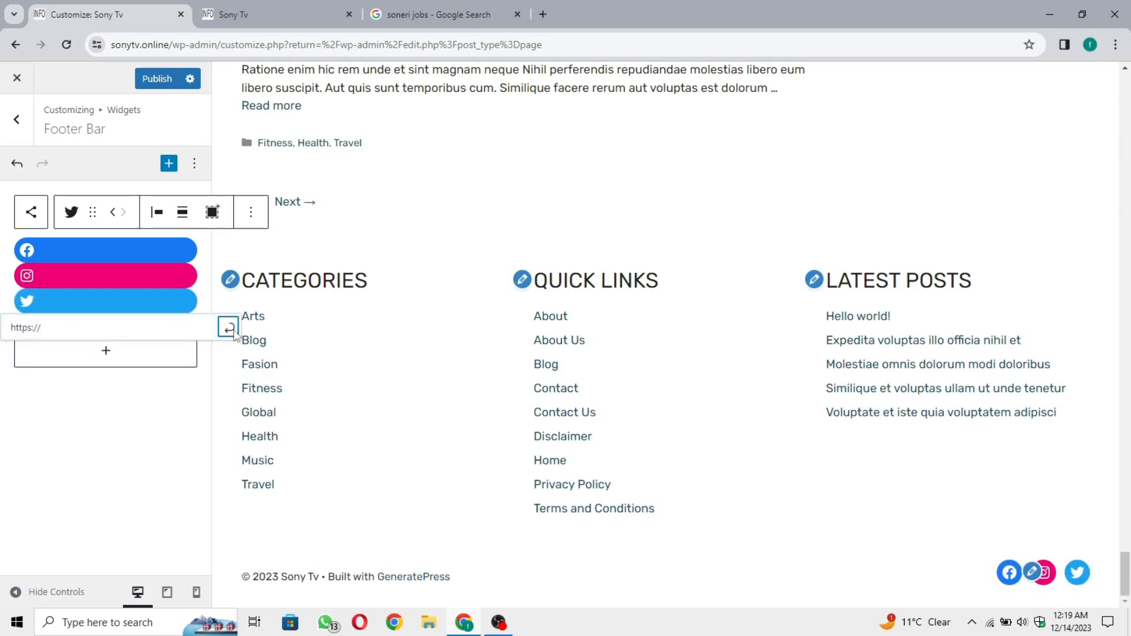
click(113, 408)
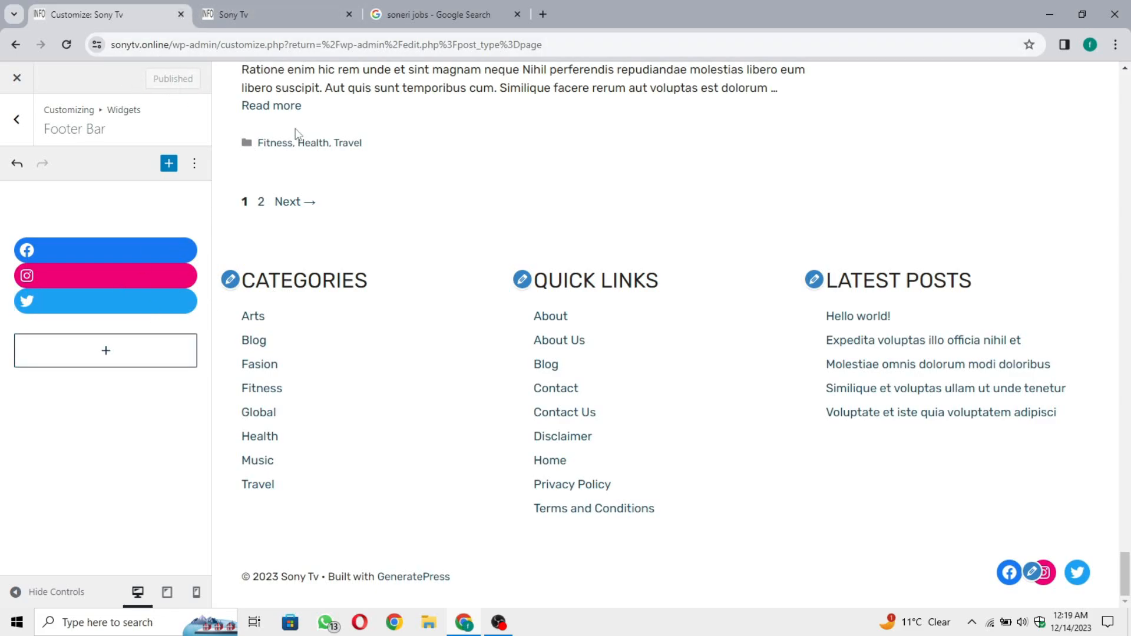
Reload the live site and check the social icons in its header and footer bar
click(339, 7)
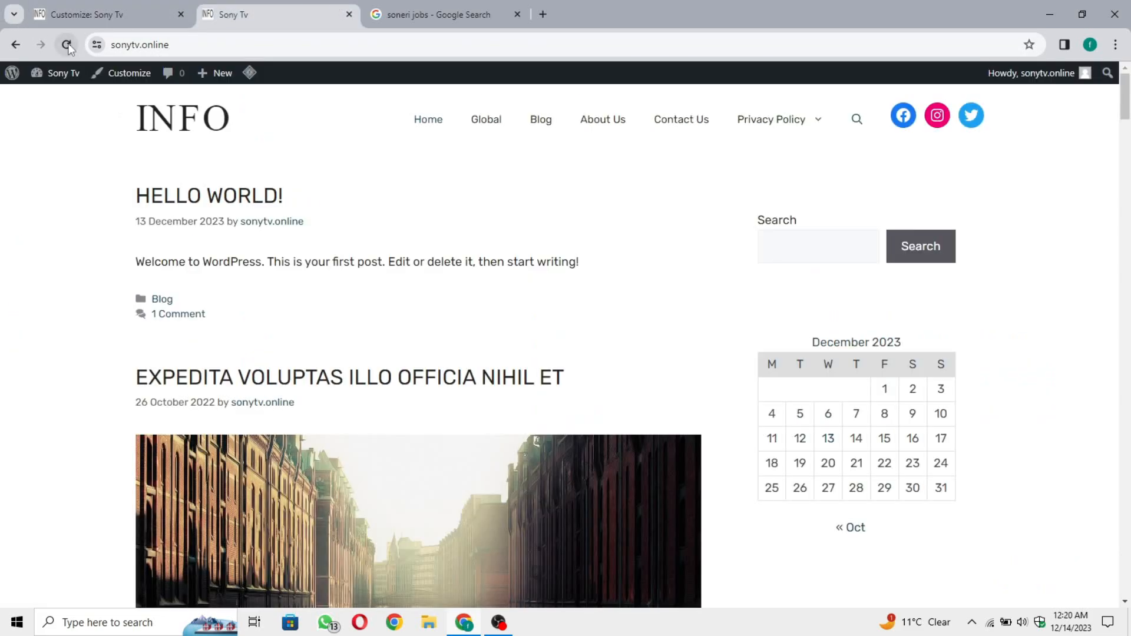
scroll(151, 460, down, 15)
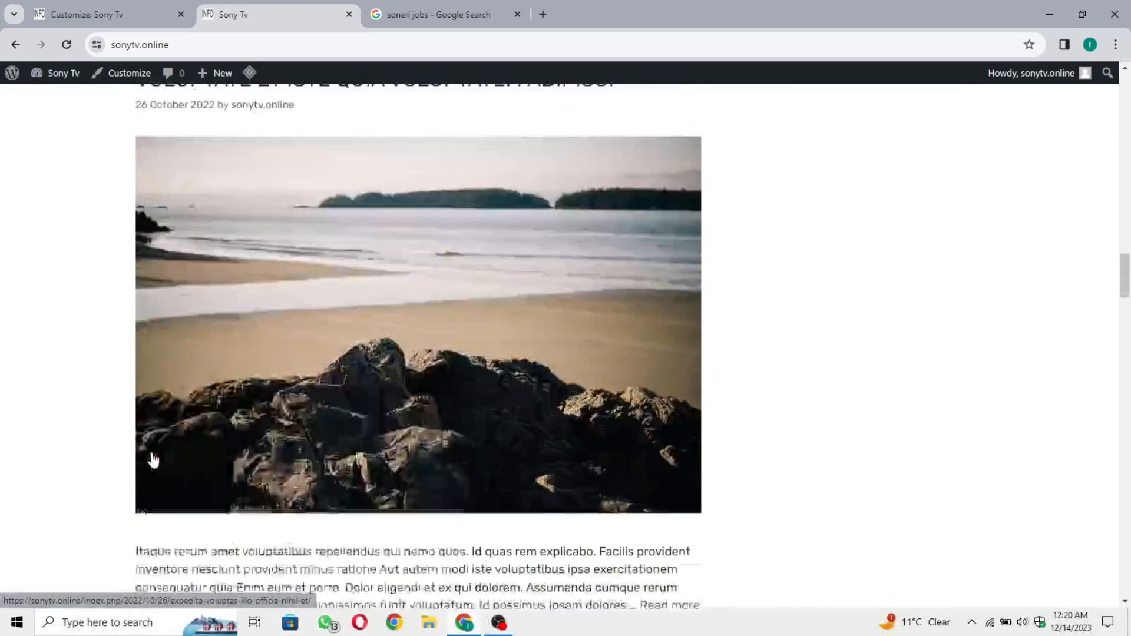
scroll(153, 460, down, 10)
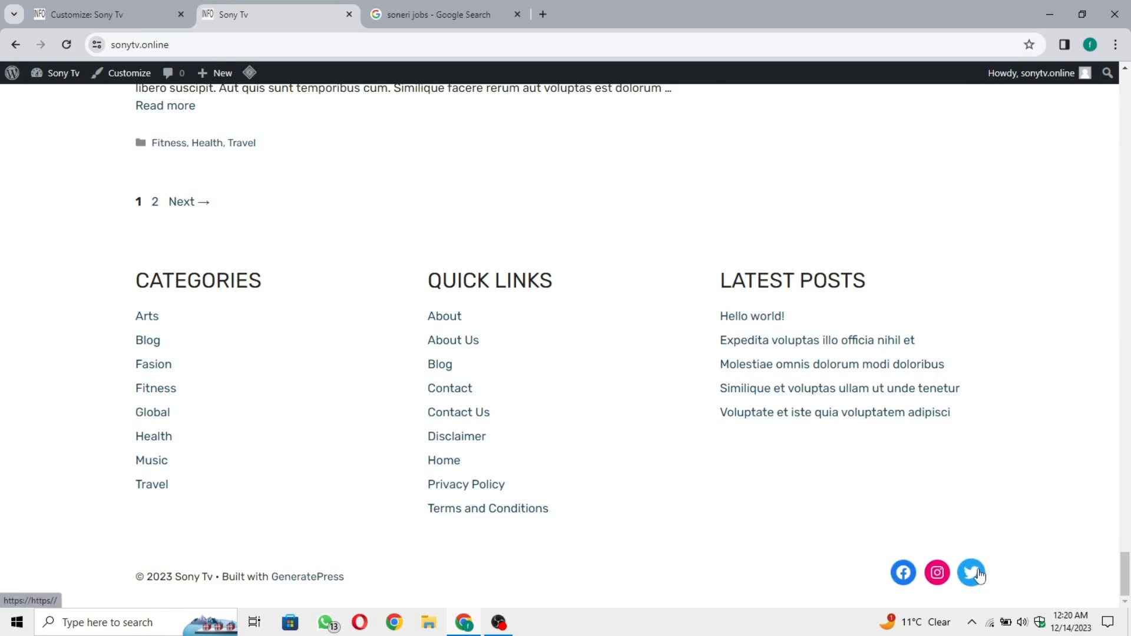
scroll(789, 512, up, 20)
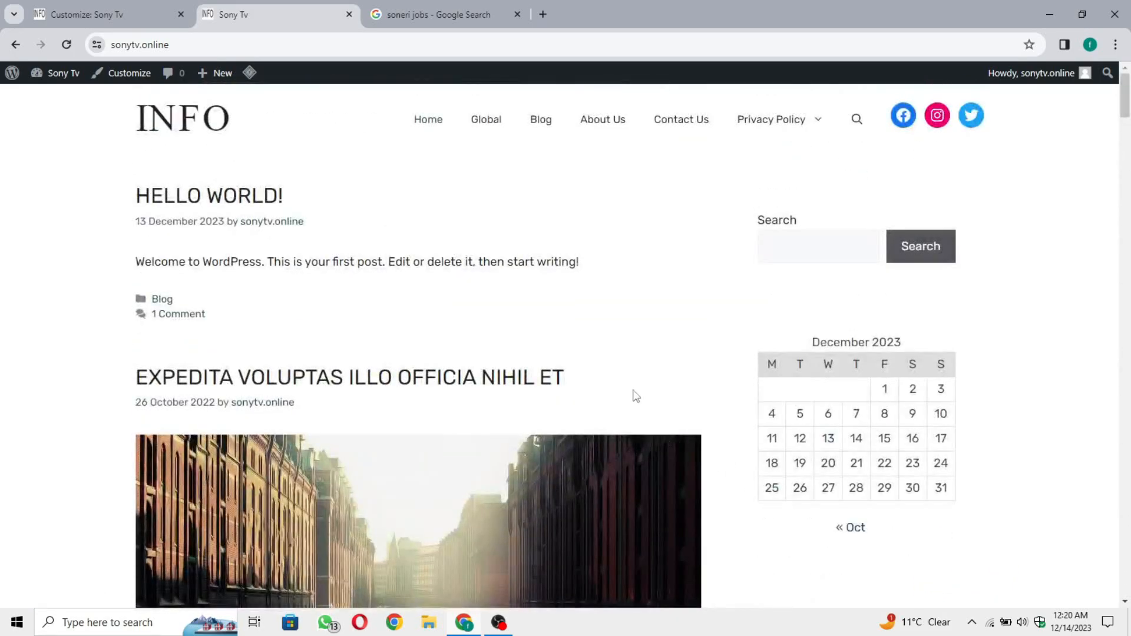
Return to the customizer, view the Top Bar widget area and go back to the main customizer sections
click(85, 16)
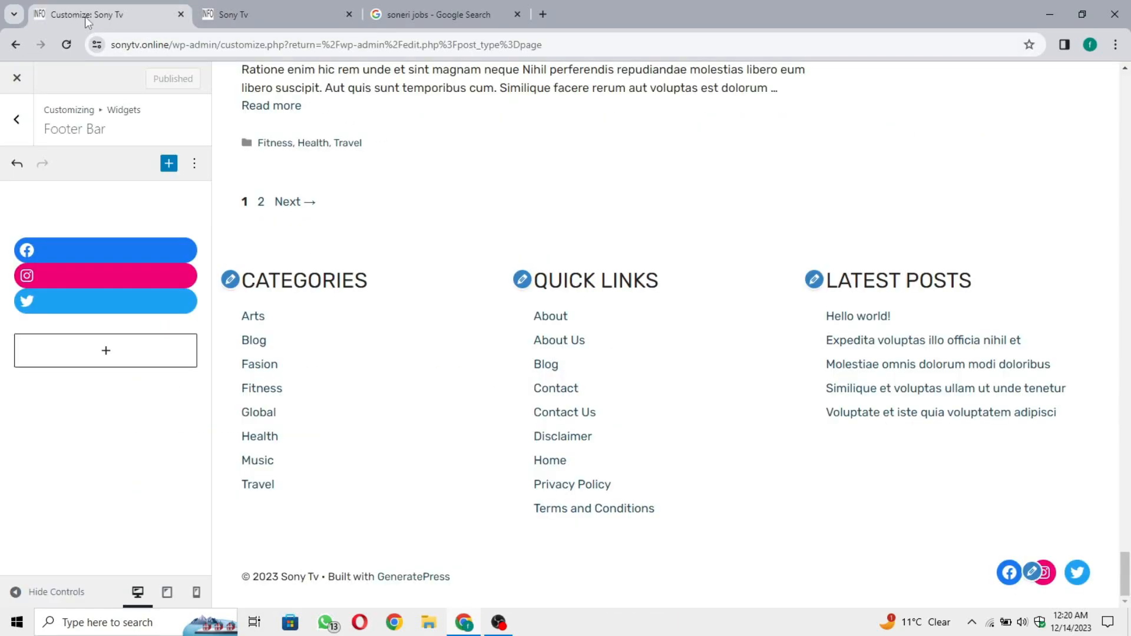
click(17, 119)
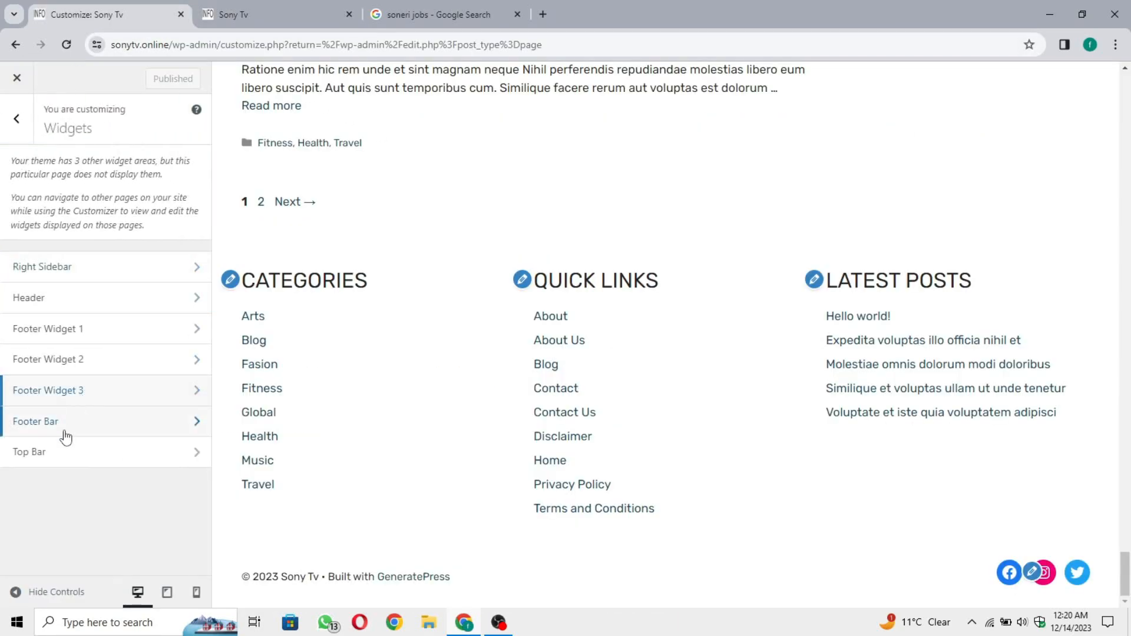
click(64, 459)
click(16, 123)
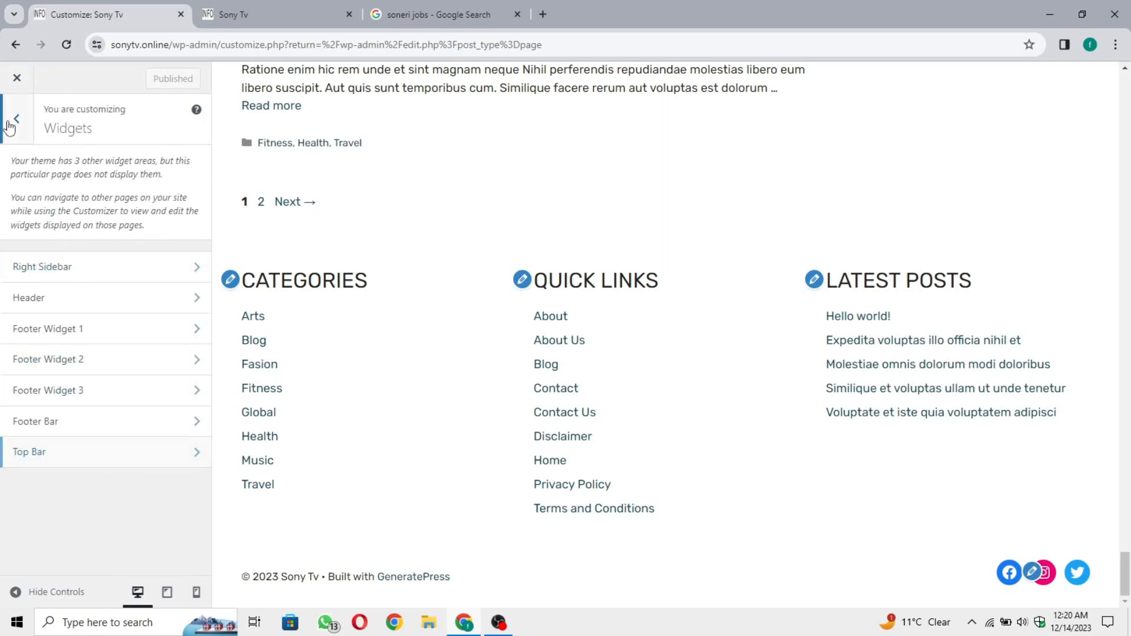
click(13, 120)
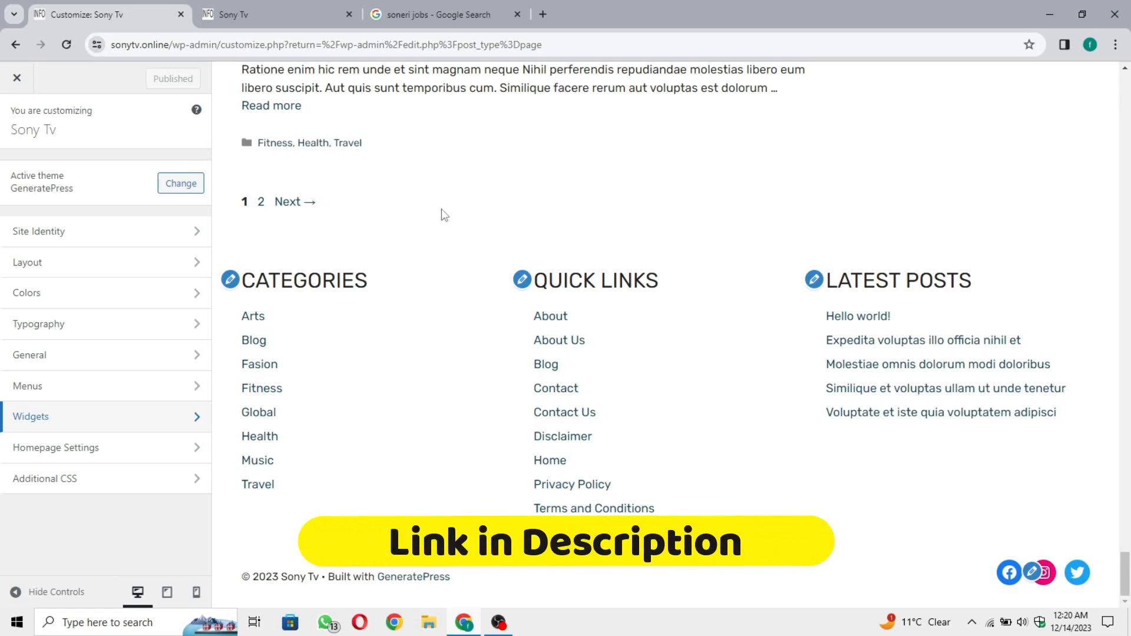
Set the homepage to display your latest posts in the Homepage Settings
scroll(442, 210, up, 20)
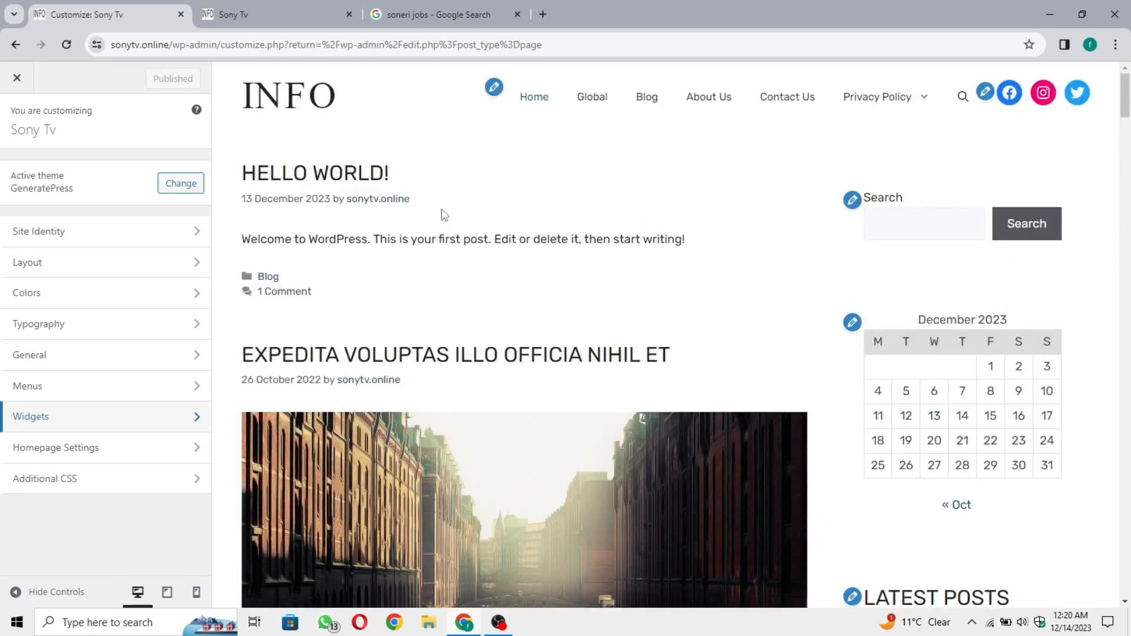
click(103, 460)
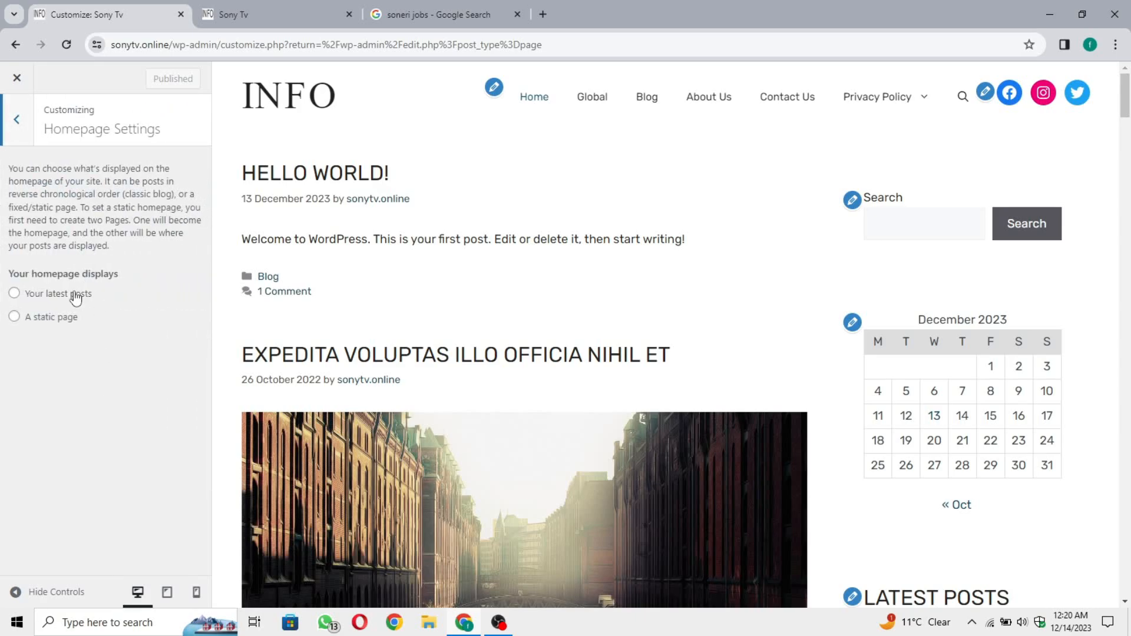
click(75, 297)
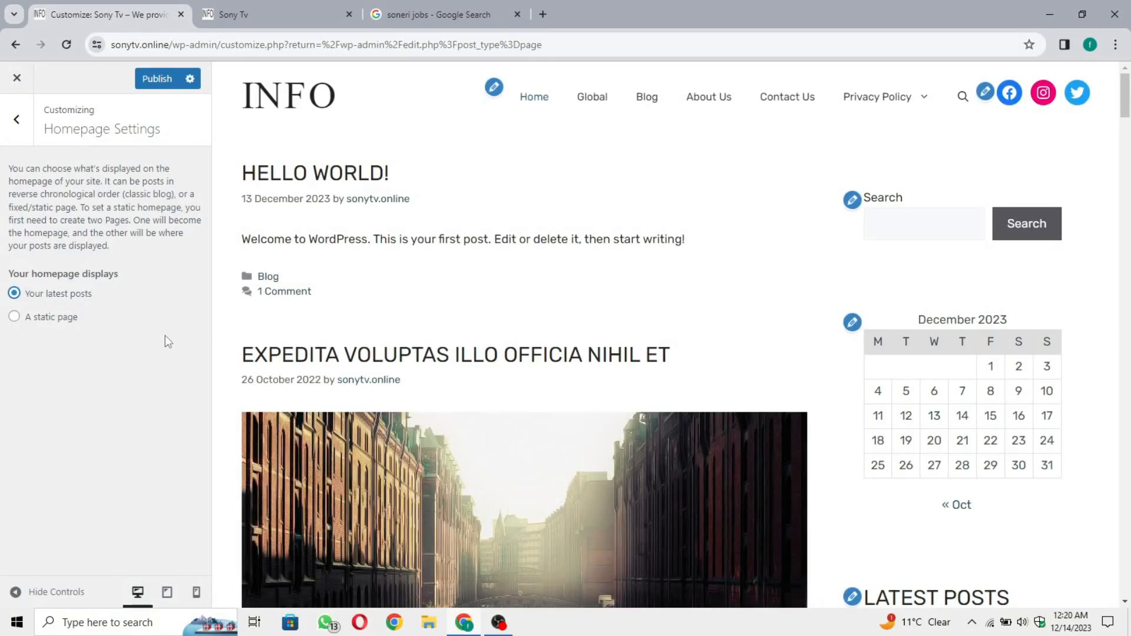
Examine the latest-posts homepage layout in the customizer preview and on the live site
scroll(406, 373, down, 15)
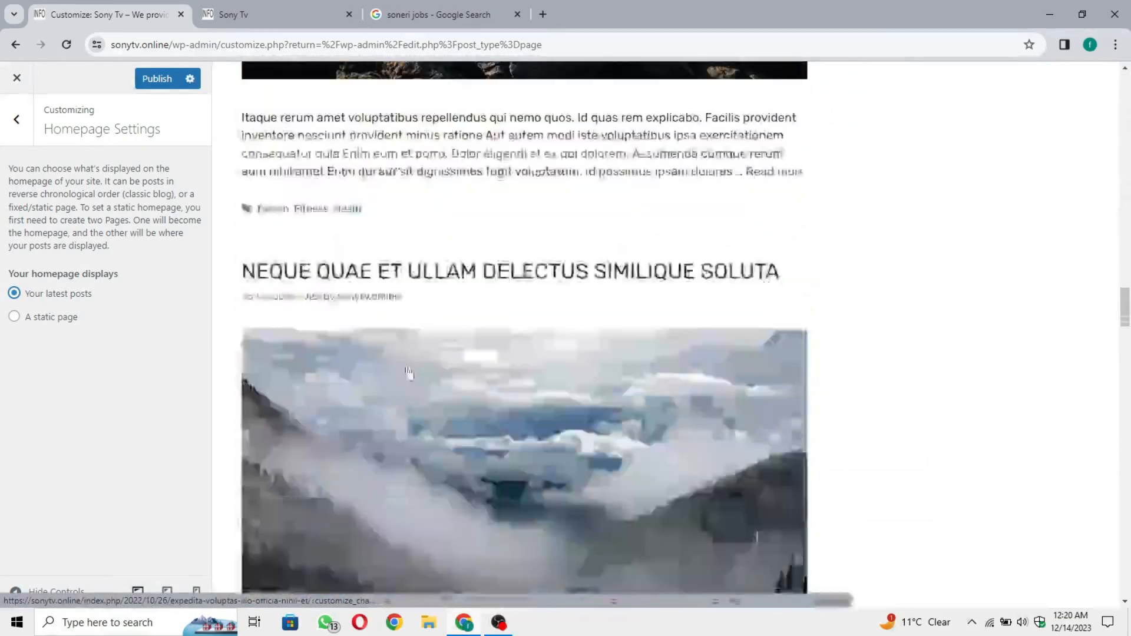
scroll(409, 372, up, 15)
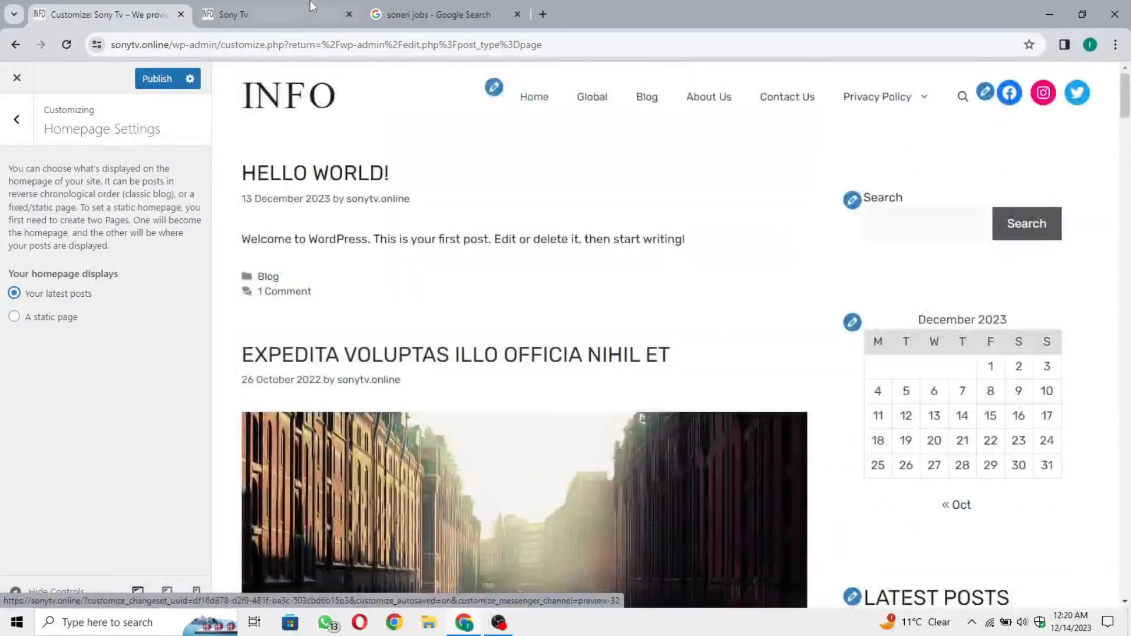
click(305, 7)
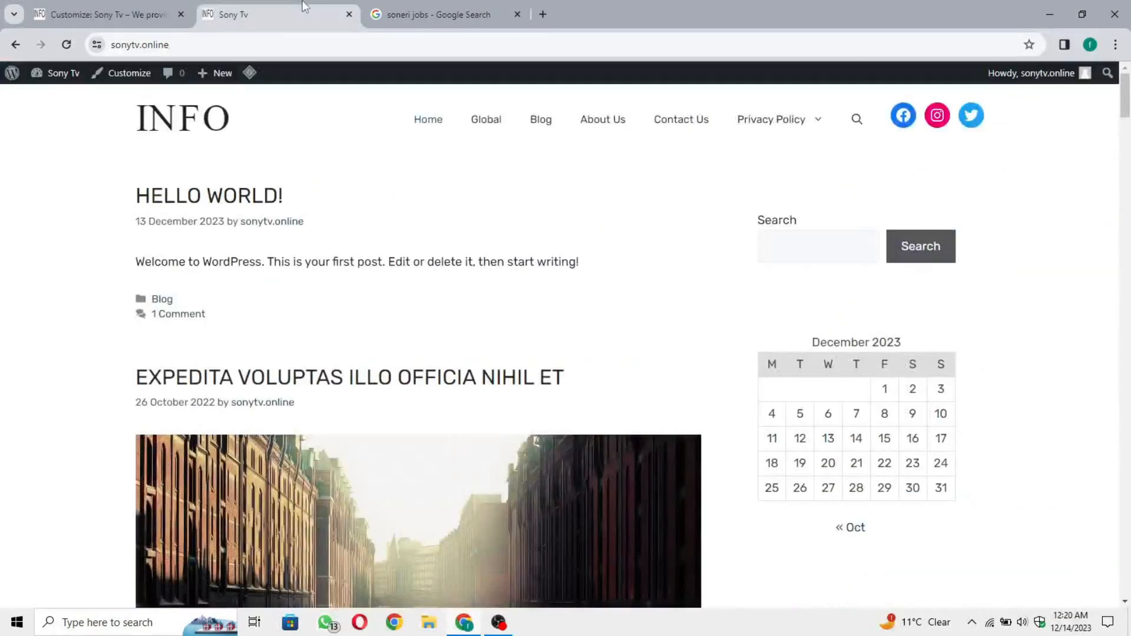
scroll(288, 257, down, 20)
scroll(289, 258, up, 20)
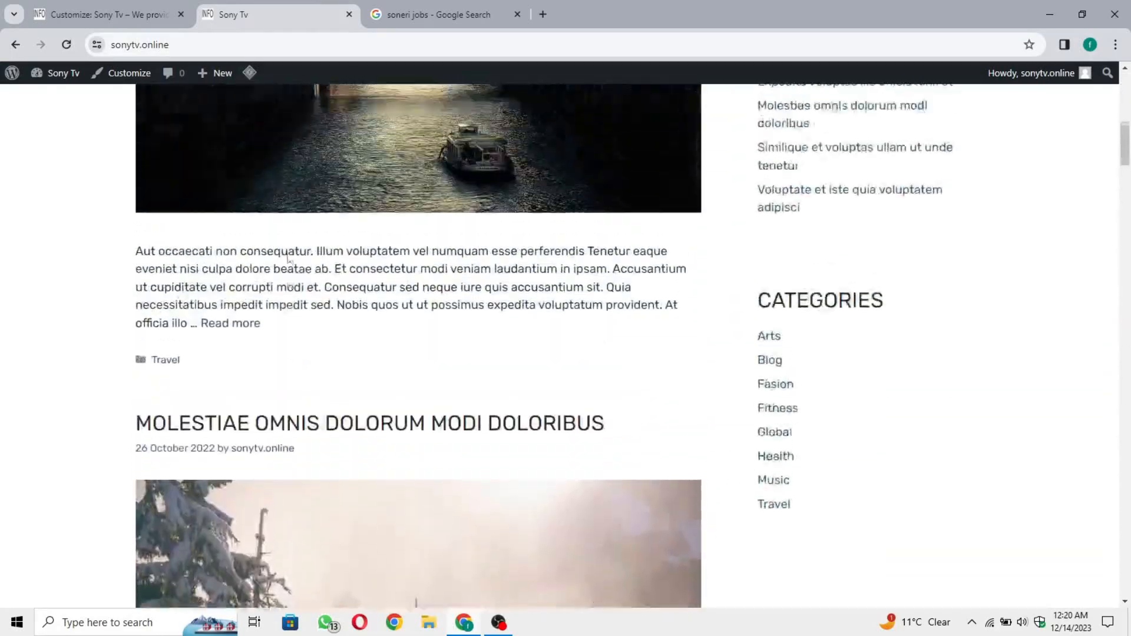
scroll(287, 257, down, 20)
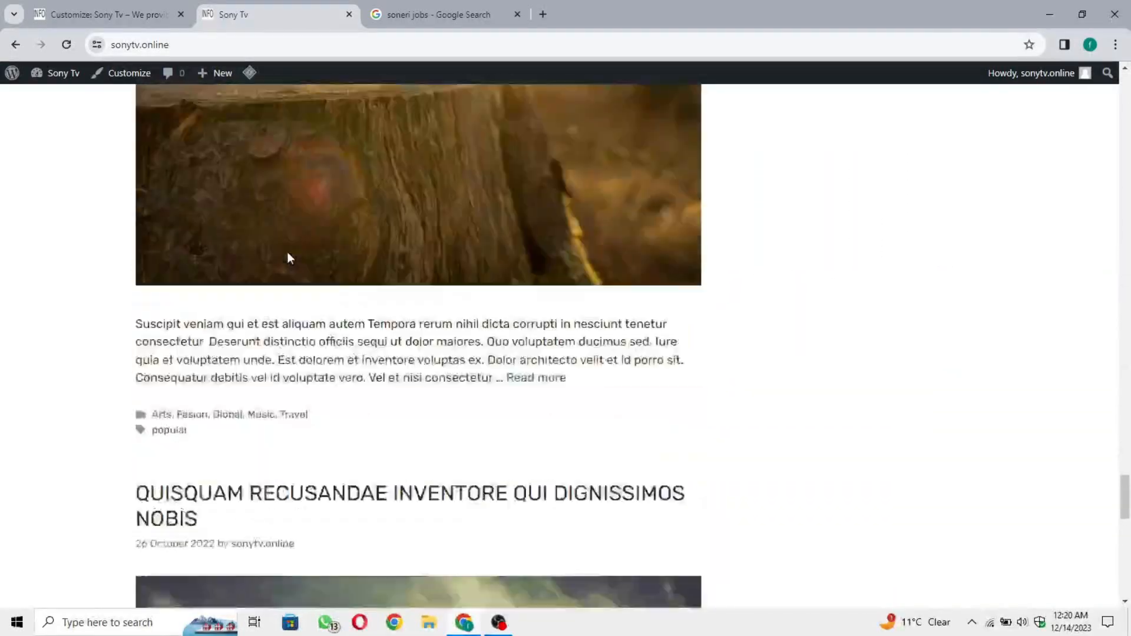
scroll(289, 257, down, 5)
scroll(288, 257, up, 20)
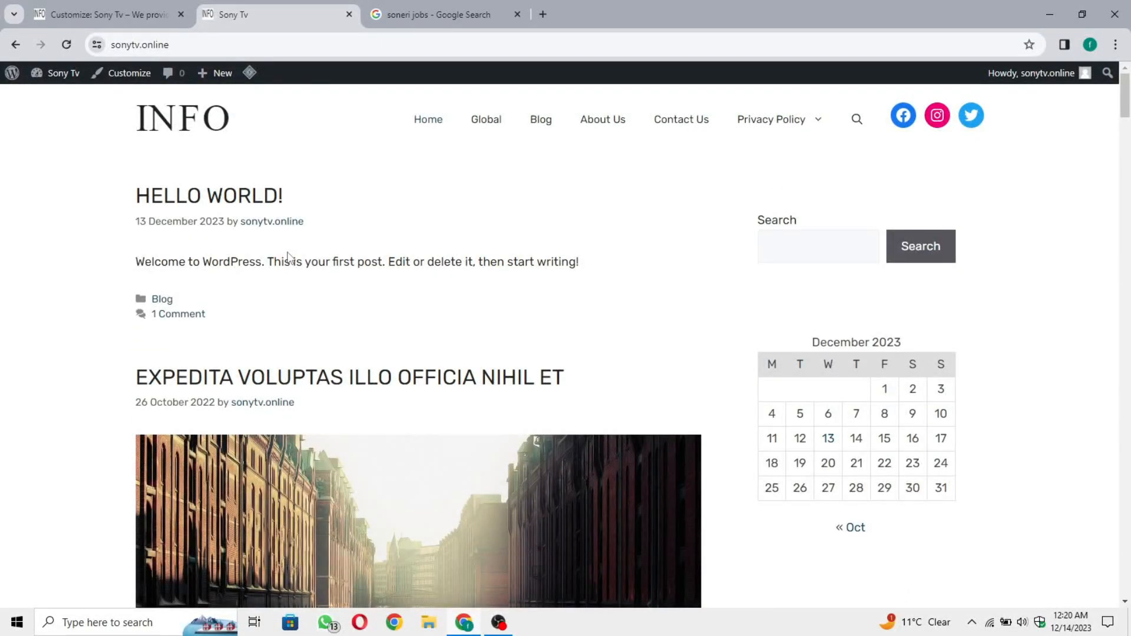
scroll(308, 339, down, 20)
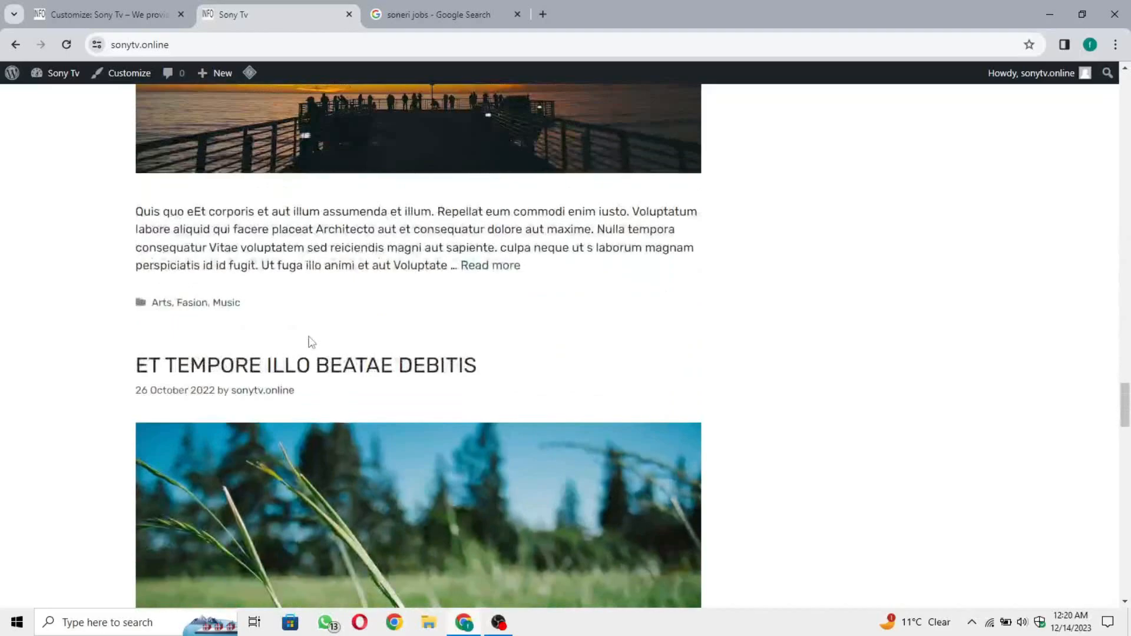
scroll(311, 343, up, 20)
scroll(312, 342, up, 10)
Set the homepage to display a static page with Home as the homepage, review the preview and publish the change
click(106, 14)
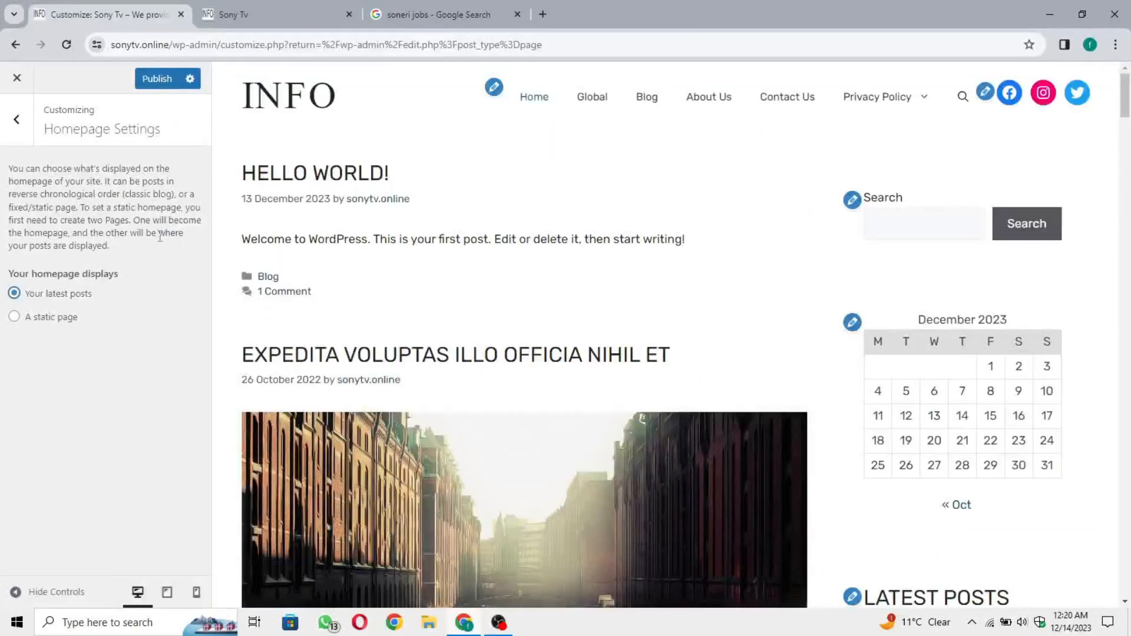
click(65, 322)
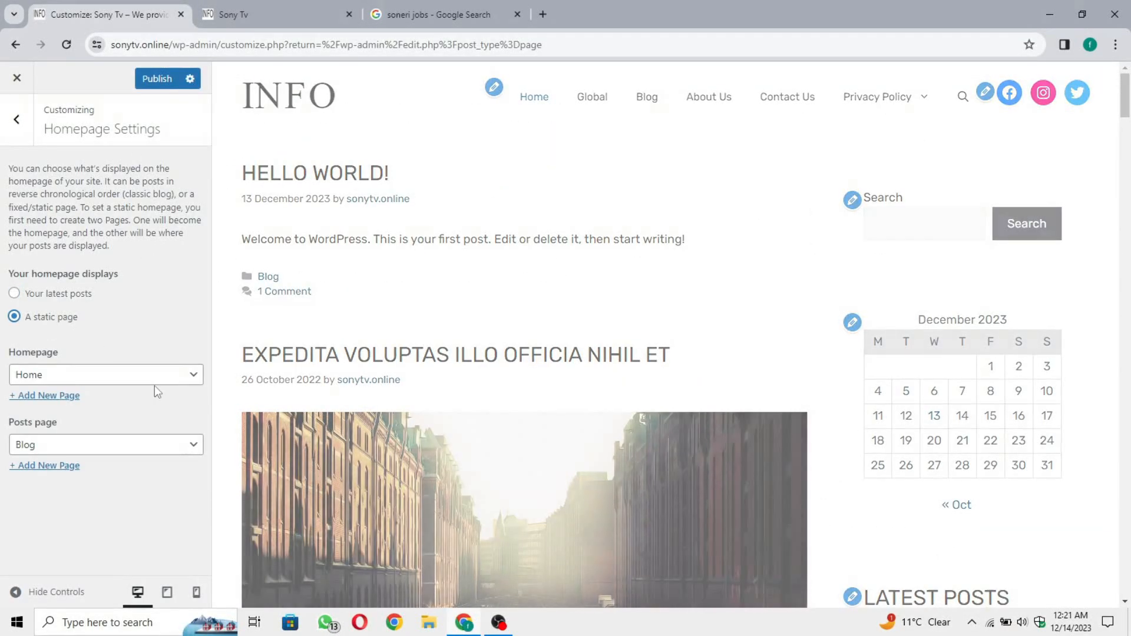
click(187, 376)
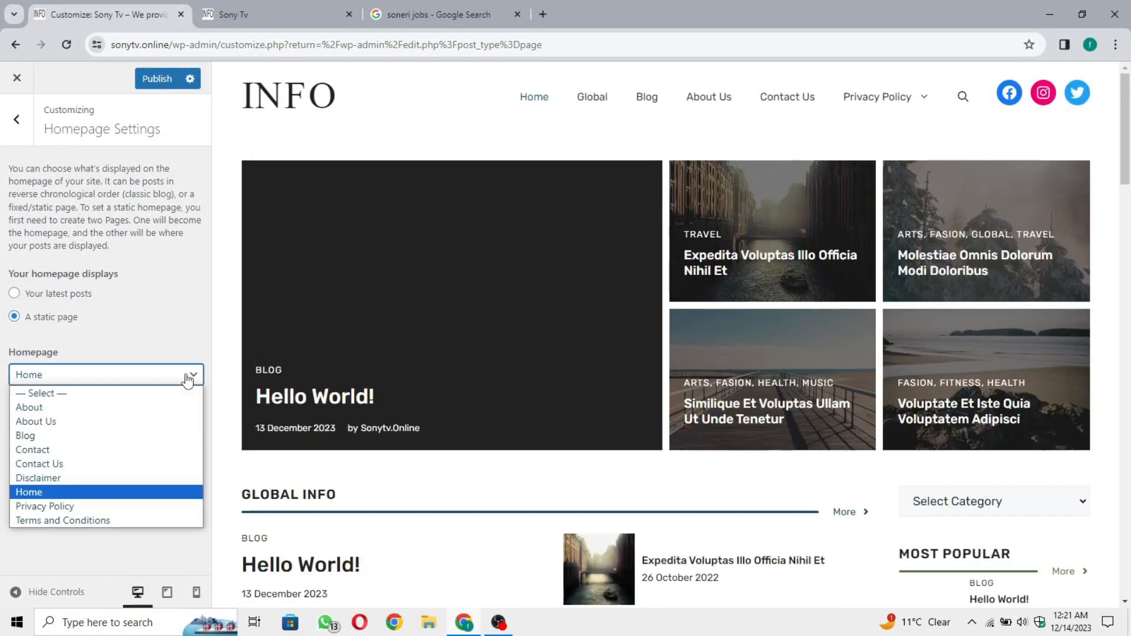
click(48, 493)
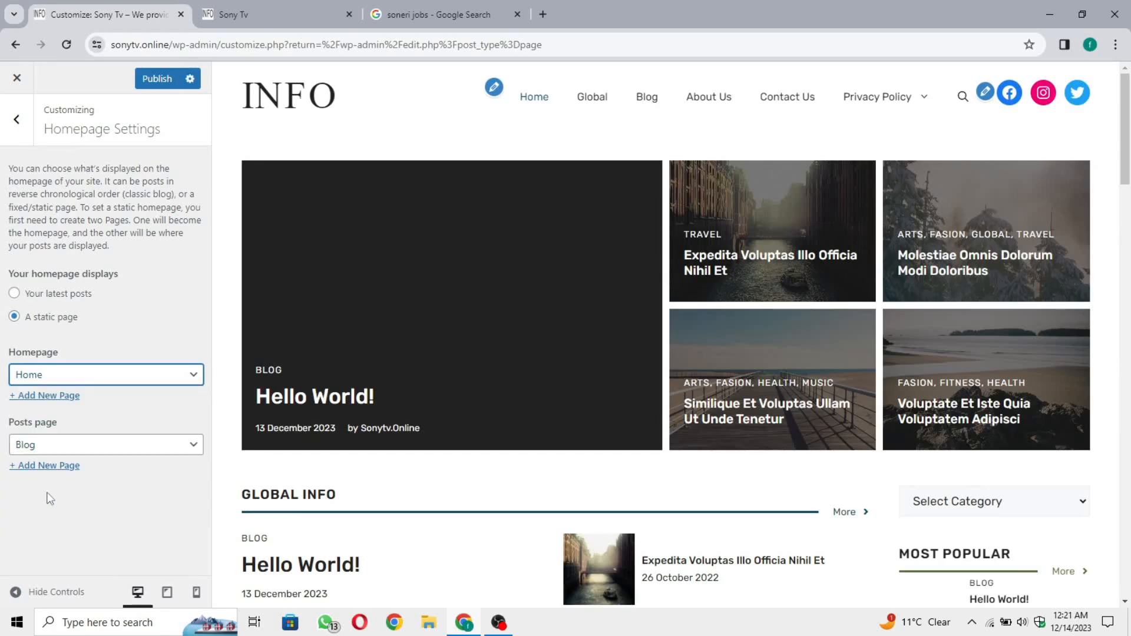
scroll(452, 378, down, 20)
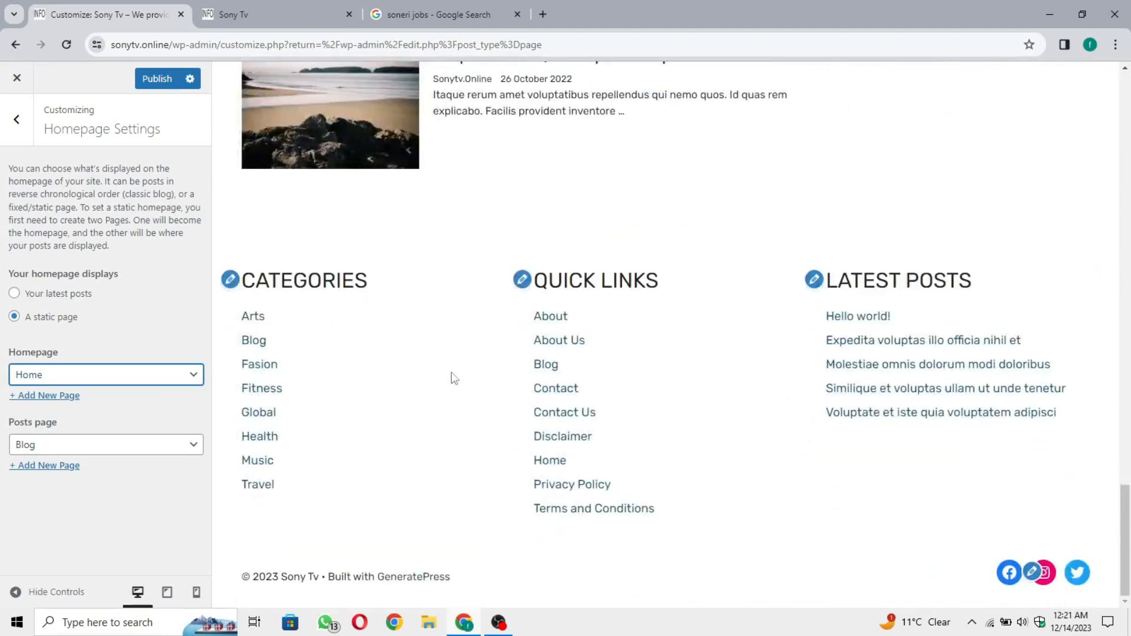
scroll(454, 377, up, 12)
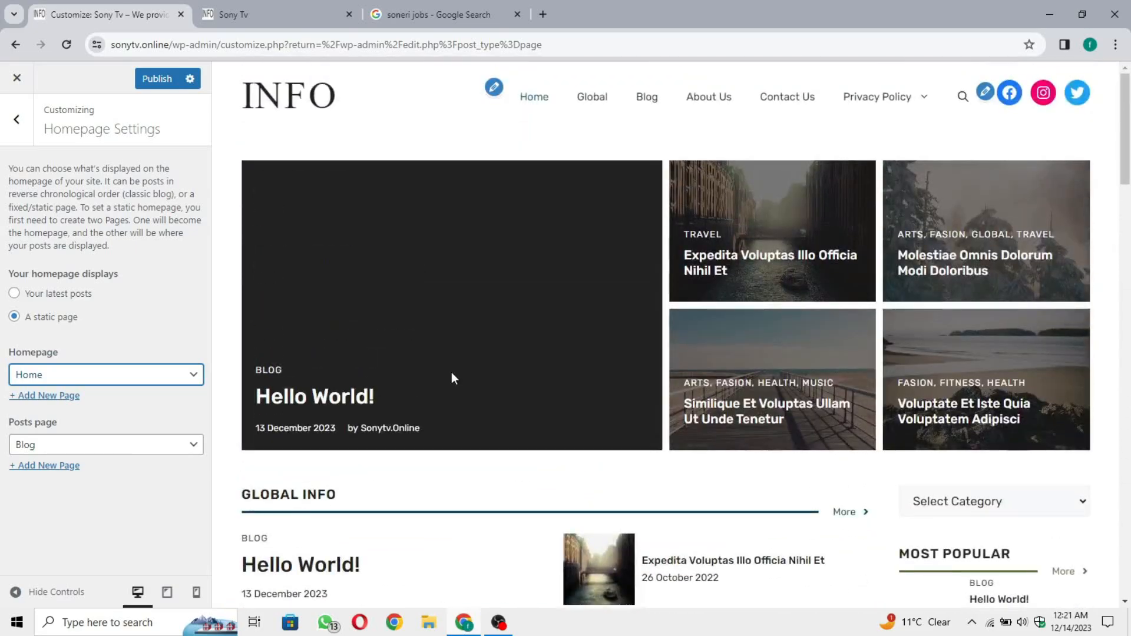
scroll(453, 377, down, 10)
scroll(451, 377, down, 5)
scroll(451, 377, up, 15)
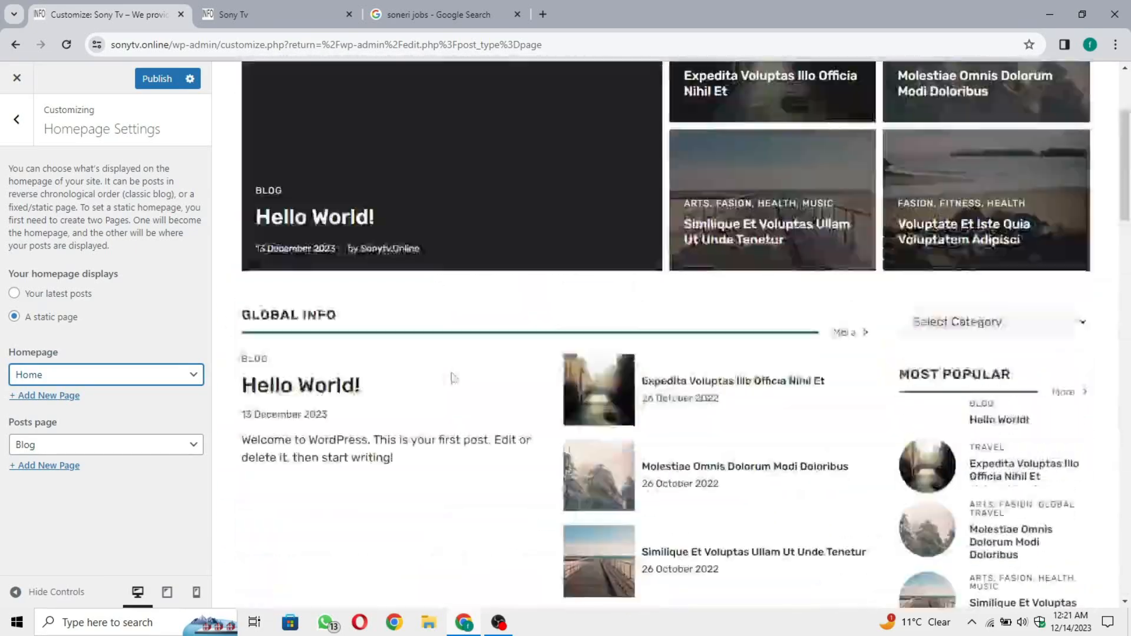
click(146, 87)
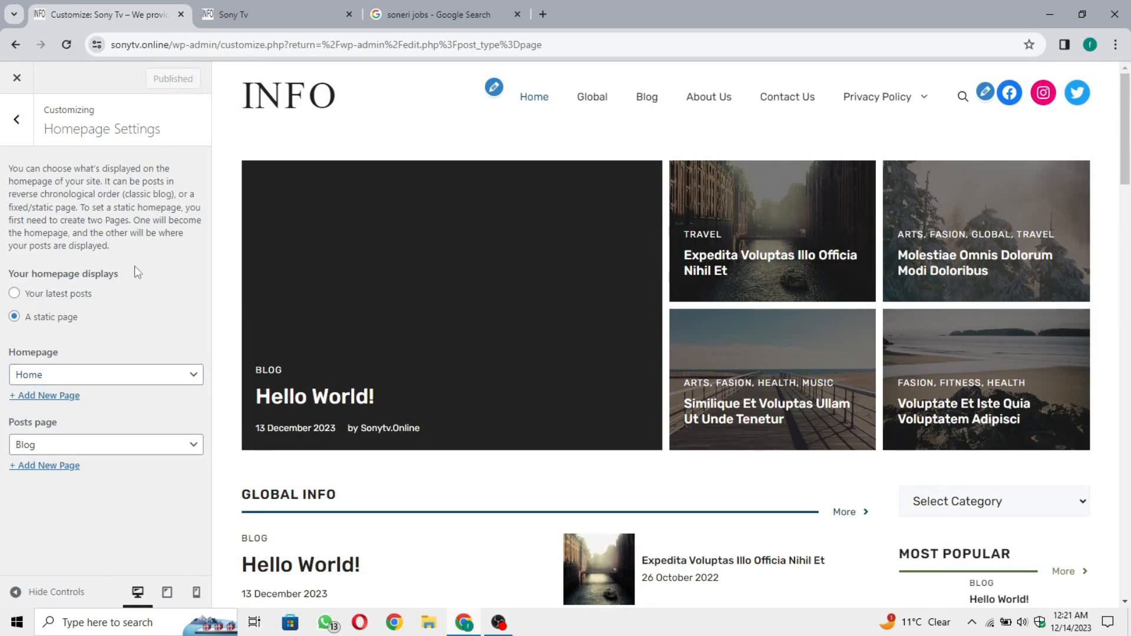
Go back to the main customizer sections and reload the live site to check the static homepage
click(9, 123)
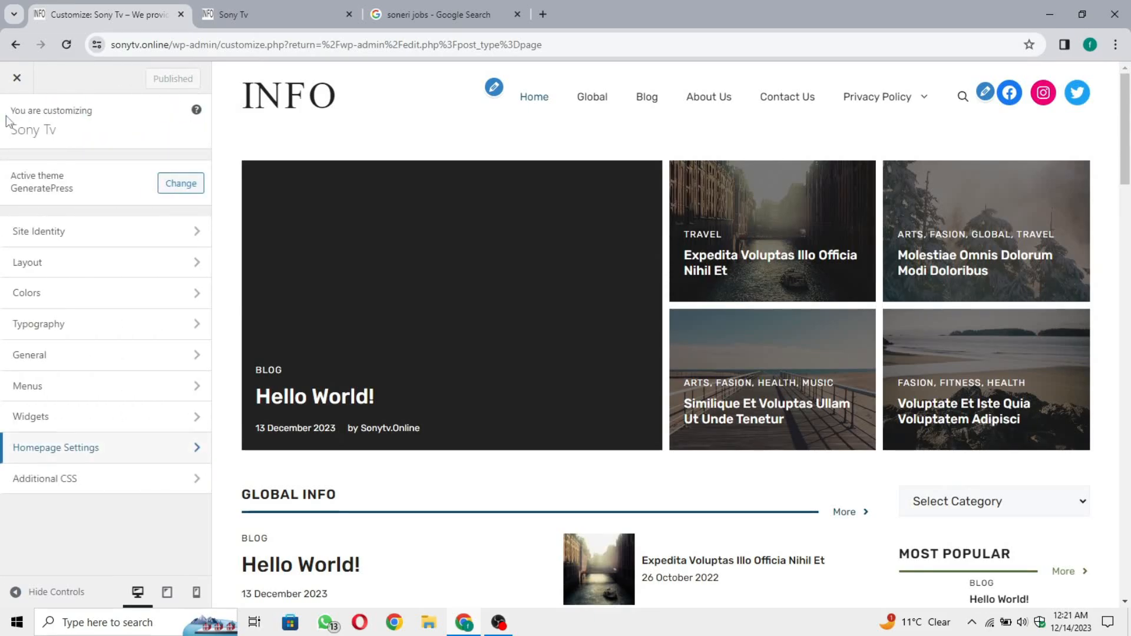
click(245, 15)
click(67, 46)
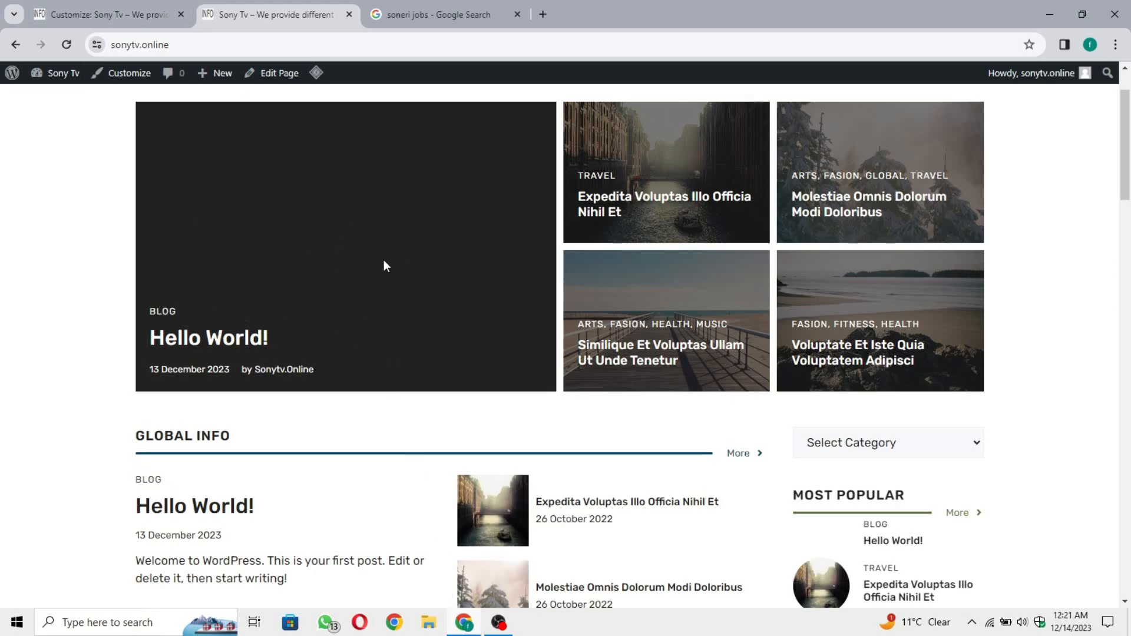
Close the customizer and move the "Hello world!" post to the trash from the posts list
click(126, 20)
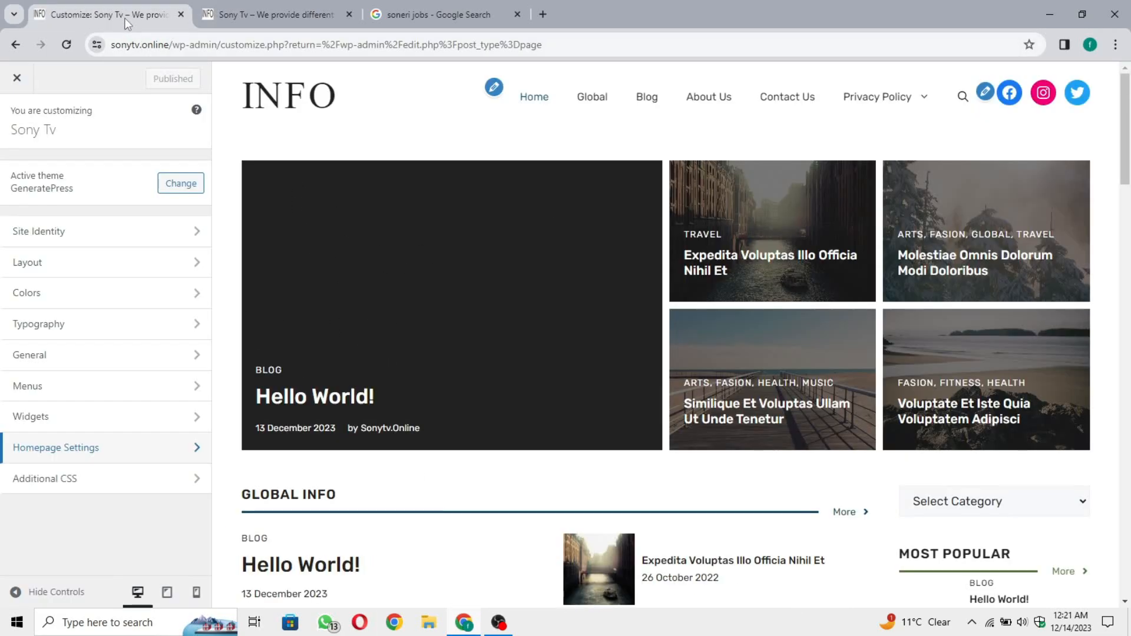
click(16, 79)
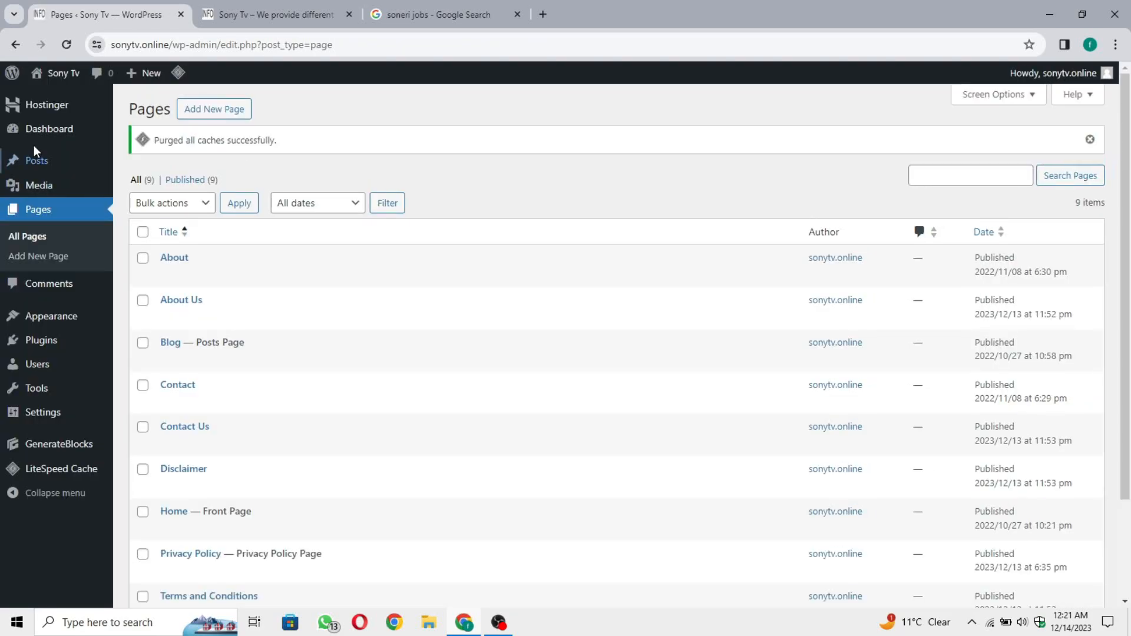
click(35, 159)
scroll(365, 401, down, 1)
scroll(365, 401, up, 1)
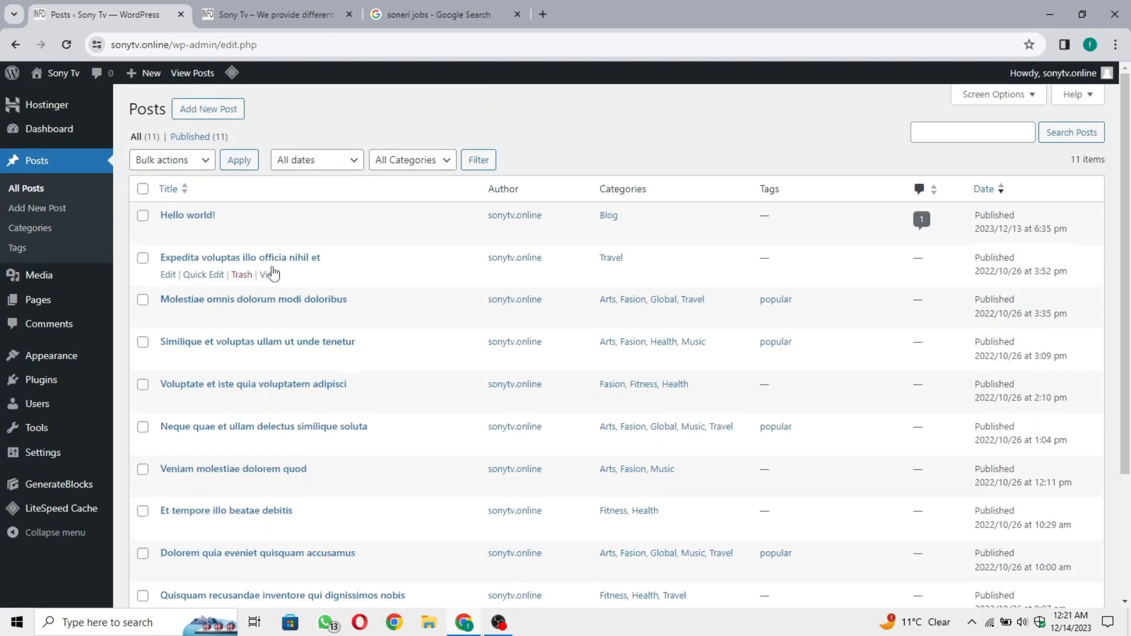
click(242, 233)
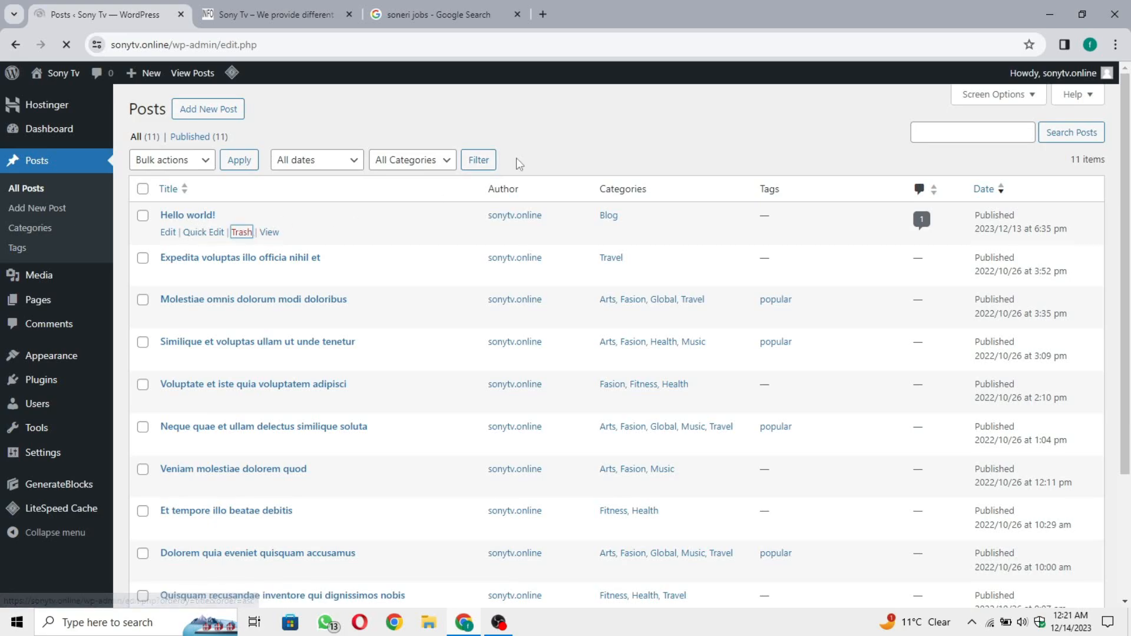
Reload the live site, review the homepage from header menu to footer without the trashed post, and return to the posts list
click(271, 13)
click(67, 44)
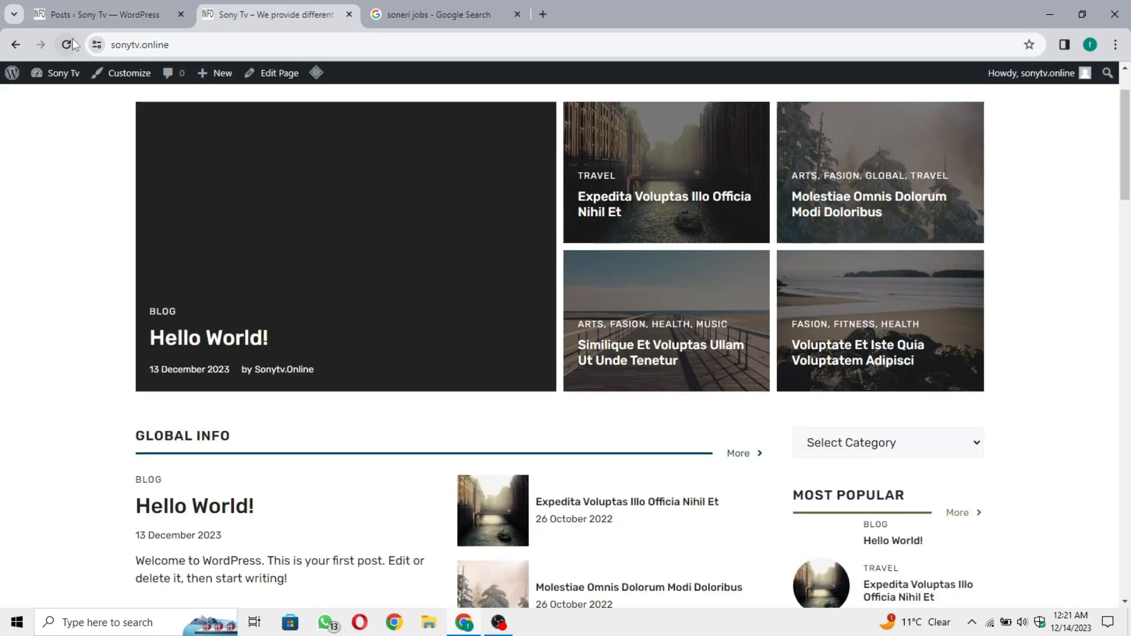
scroll(42, 300, up, 2)
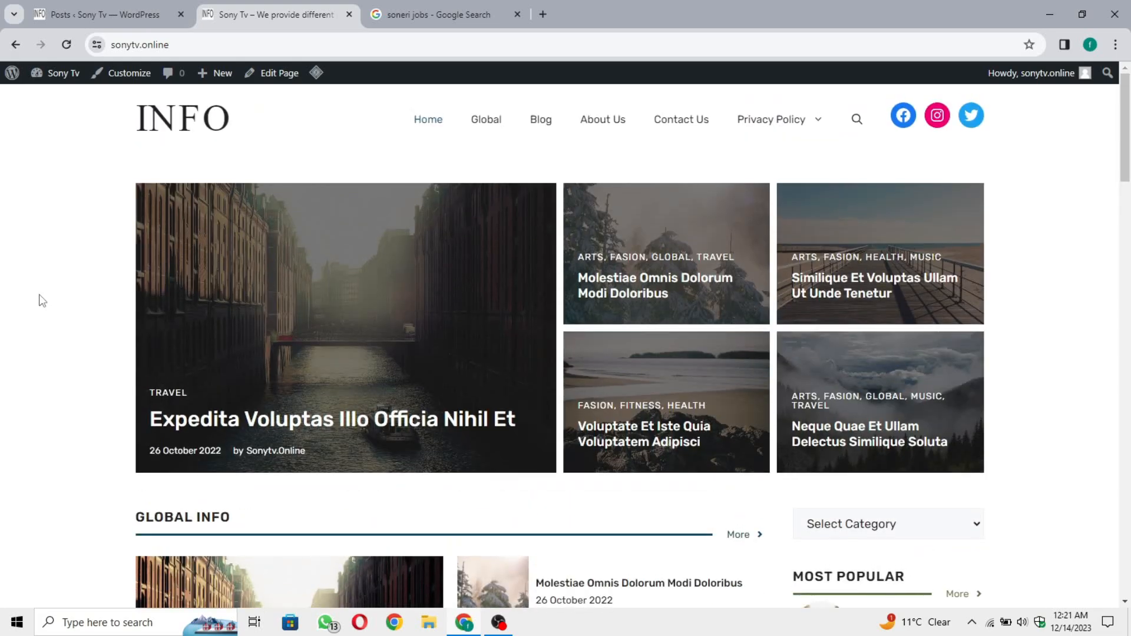
scroll(83, 384, down, 15)
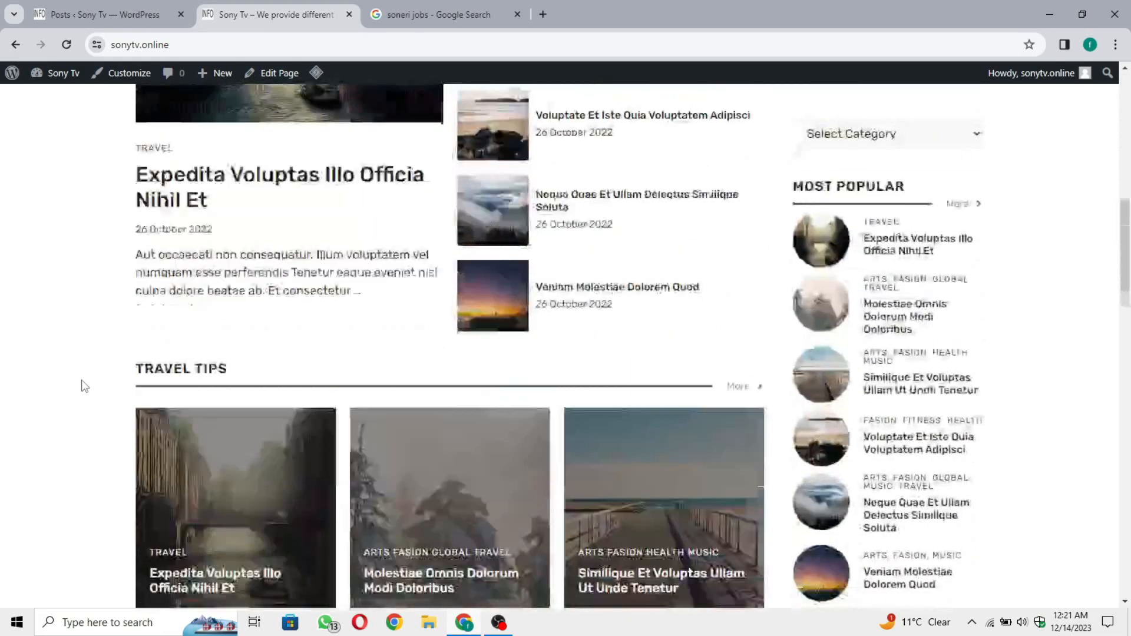
scroll(85, 386, down, 5)
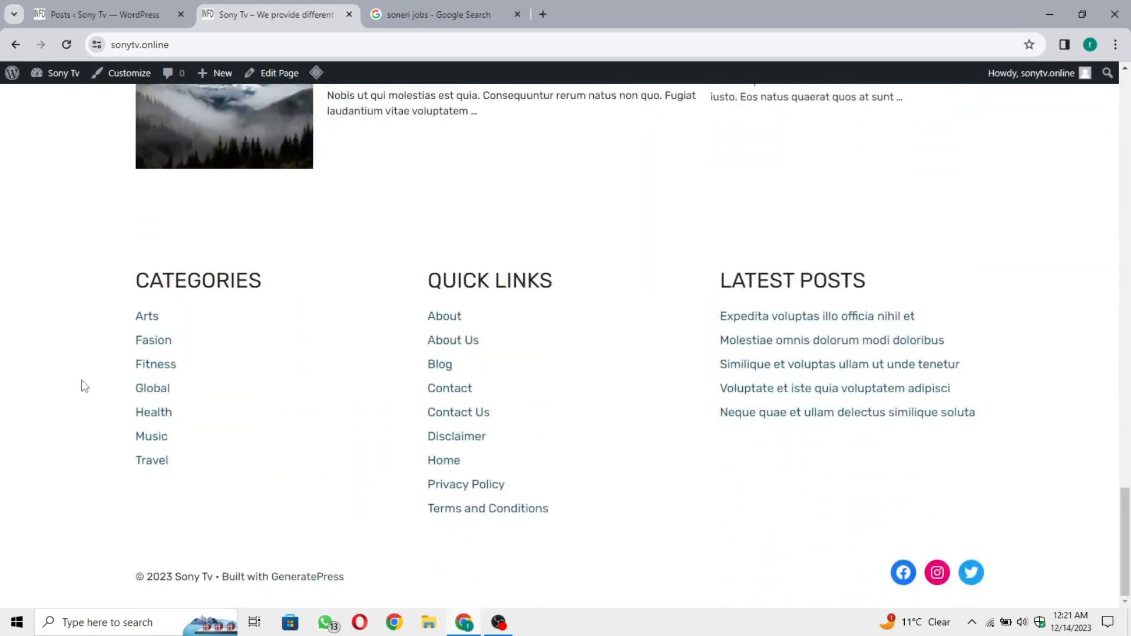
scroll(76, 383, up, 10)
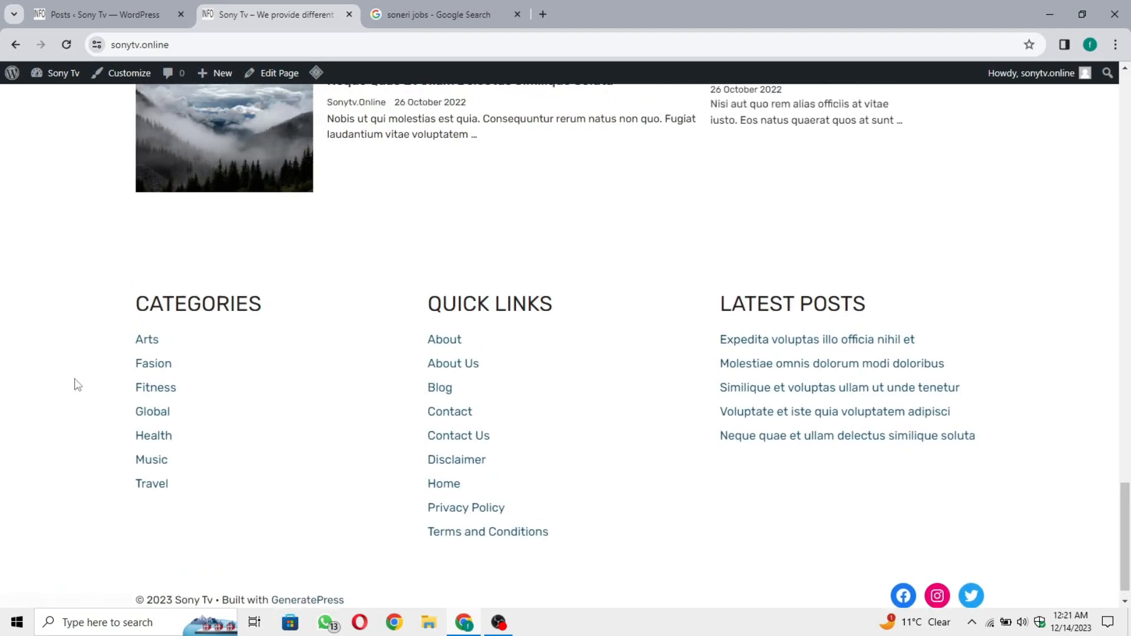
scroll(76, 385, up, 8)
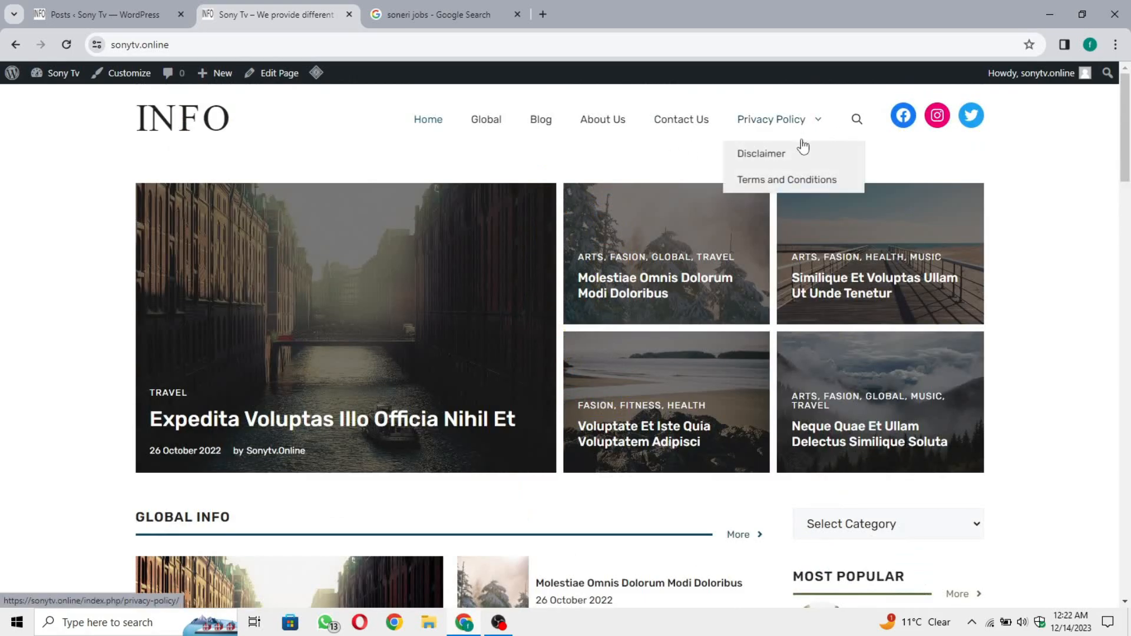
scroll(752, 330, down, 15)
scroll(752, 331, up, 15)
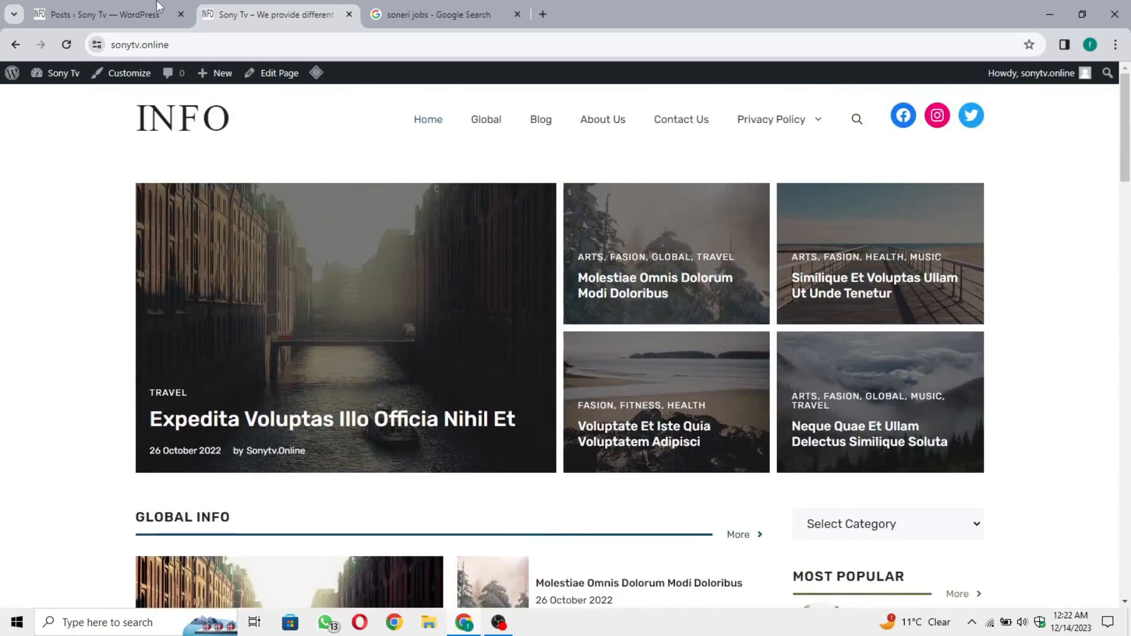
click(94, 14)
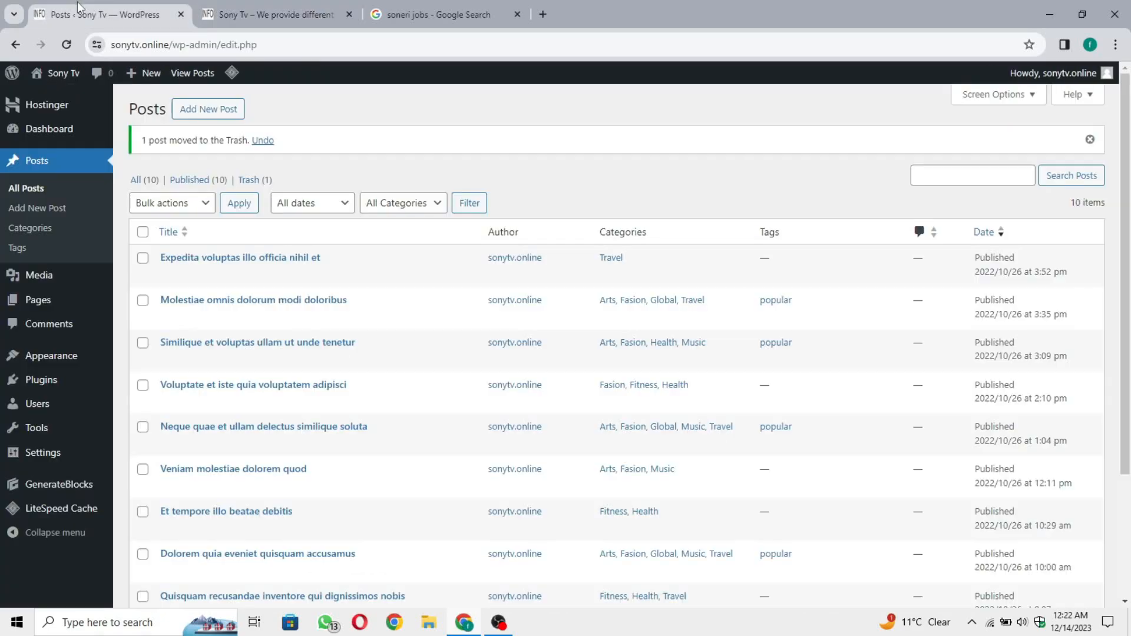
Examine the copyright line in the live site's footer and highlight the "Built with GeneratePress" credit
click(279, 7)
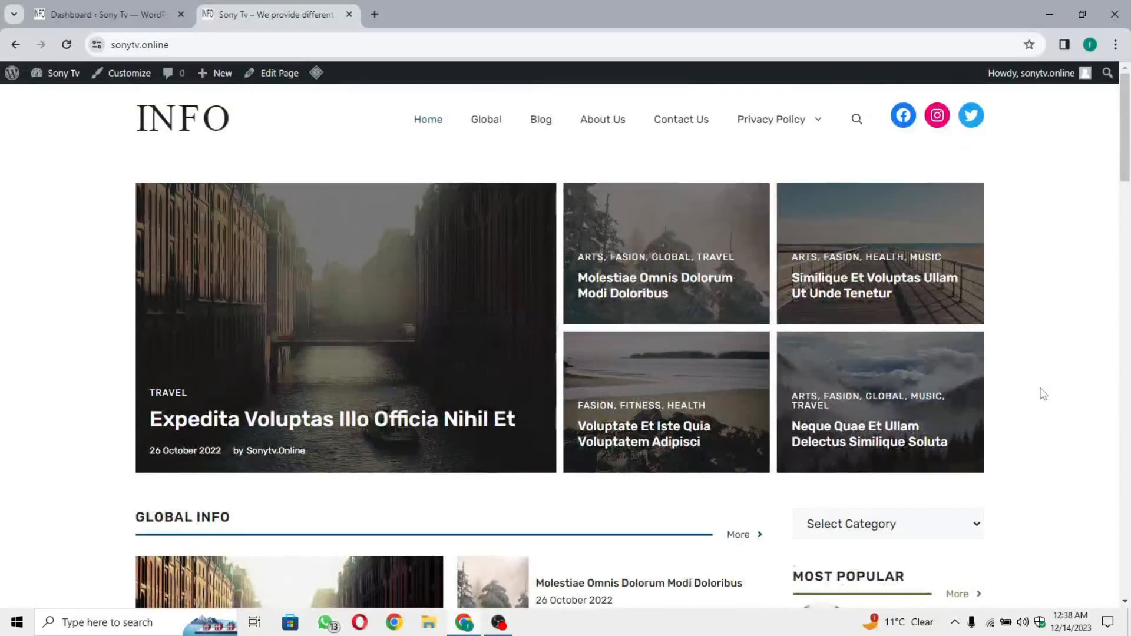
scroll(1040, 392, down, 15)
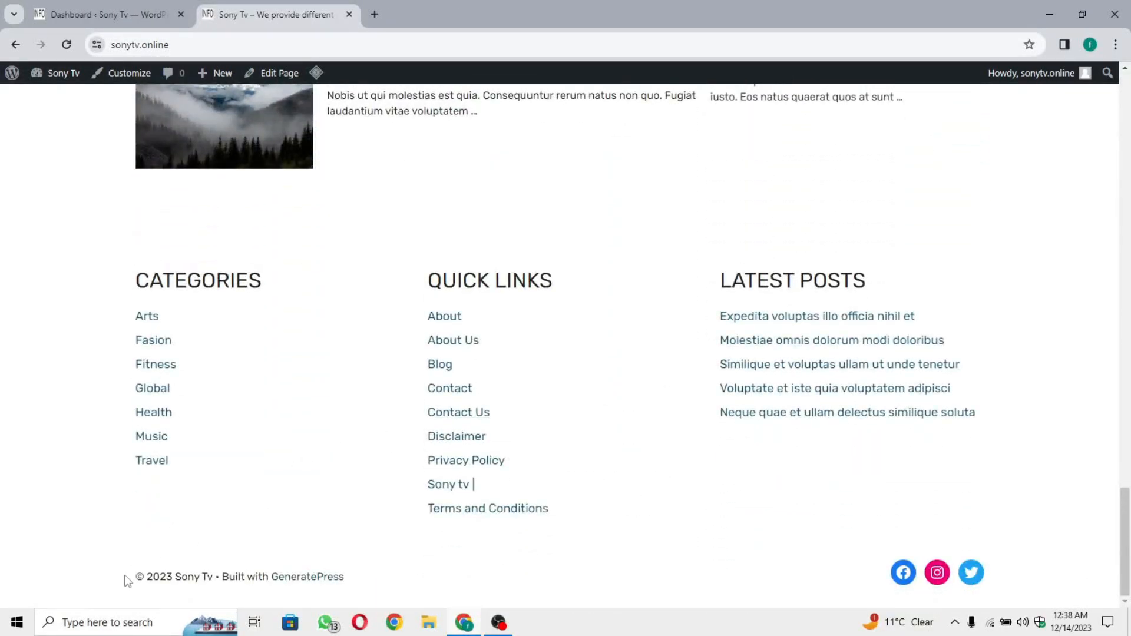
drag(142, 580, 383, 578)
click(386, 578)
drag(225, 577, 363, 586)
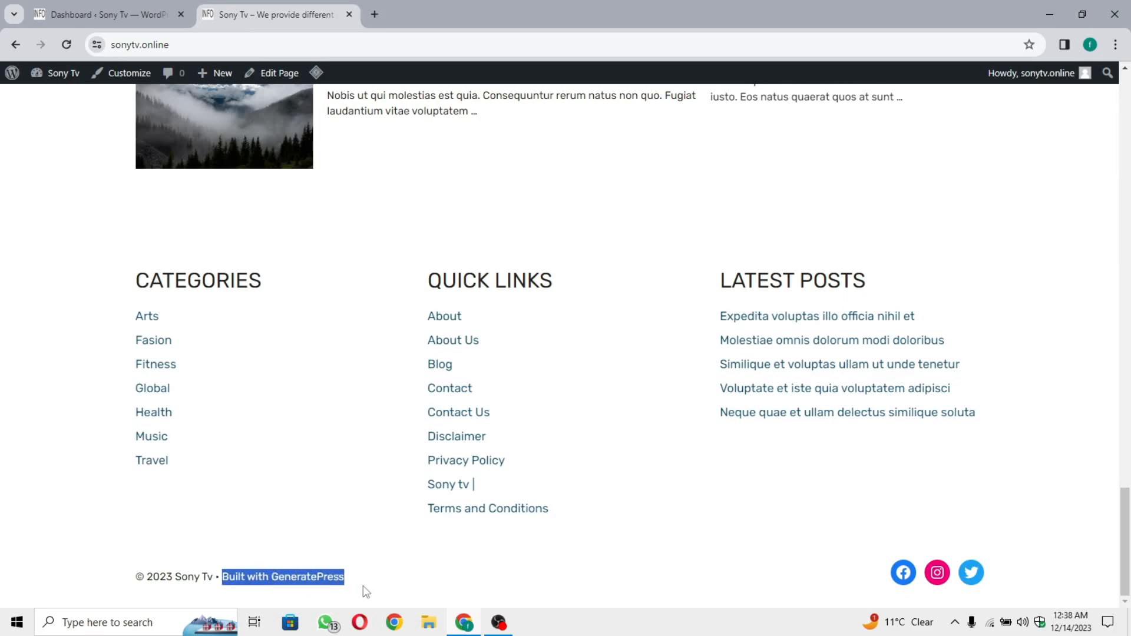
click(363, 585)
scroll(636, 382, up, 20)
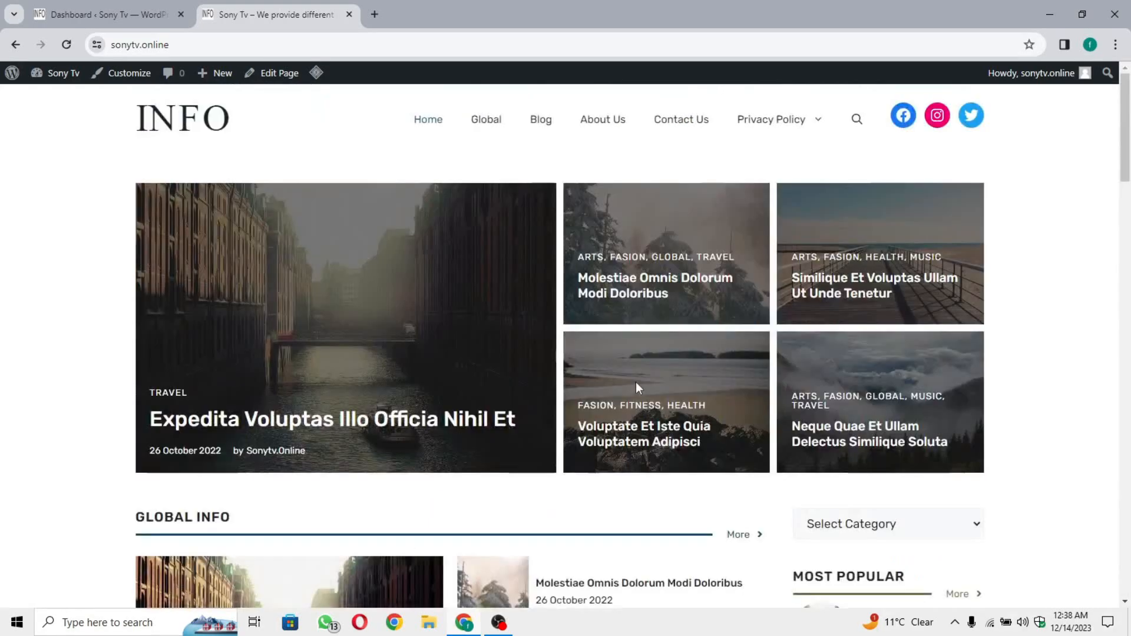
scroll(636, 382, down, 20)
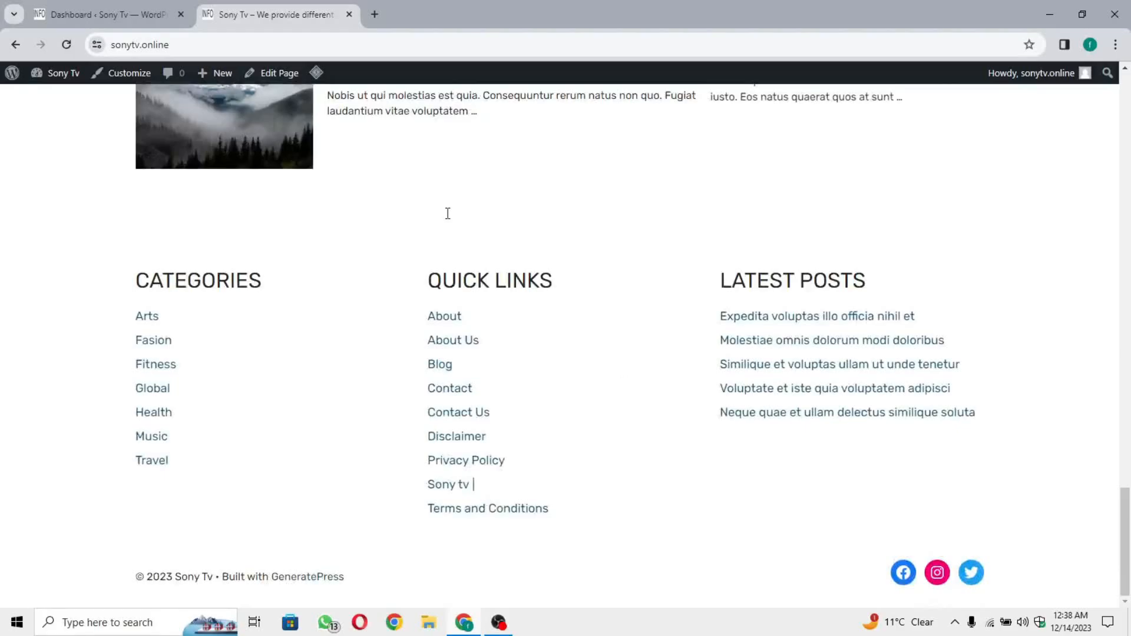
key(ctrl+Tab)
click(291, 16)
drag(220, 575, 349, 591)
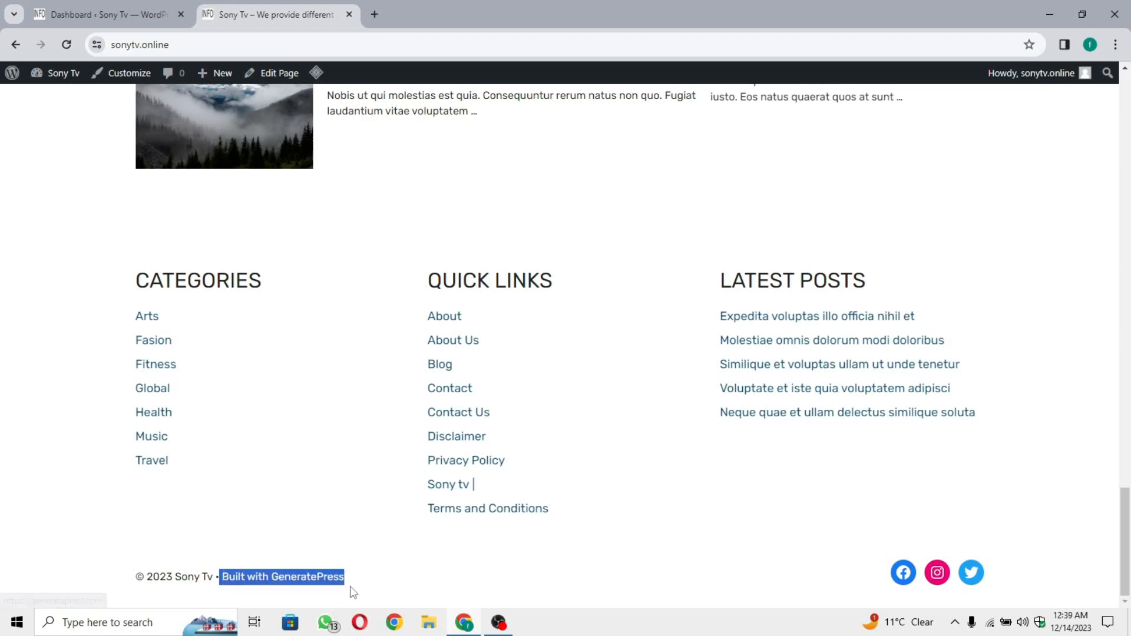
Open the GeneratePress theme options and activate the Backgrounds, Blog, Copyright, Disable Elements, Elements, Menu Plus and Secondary Nav modules
click(391, 582)
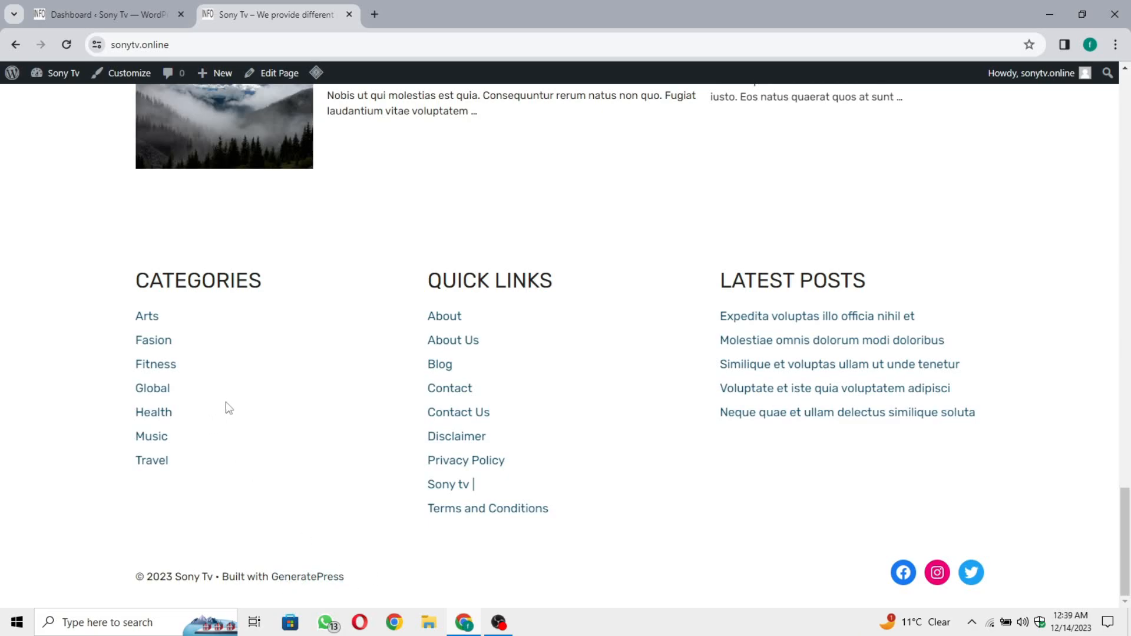
click(62, 14)
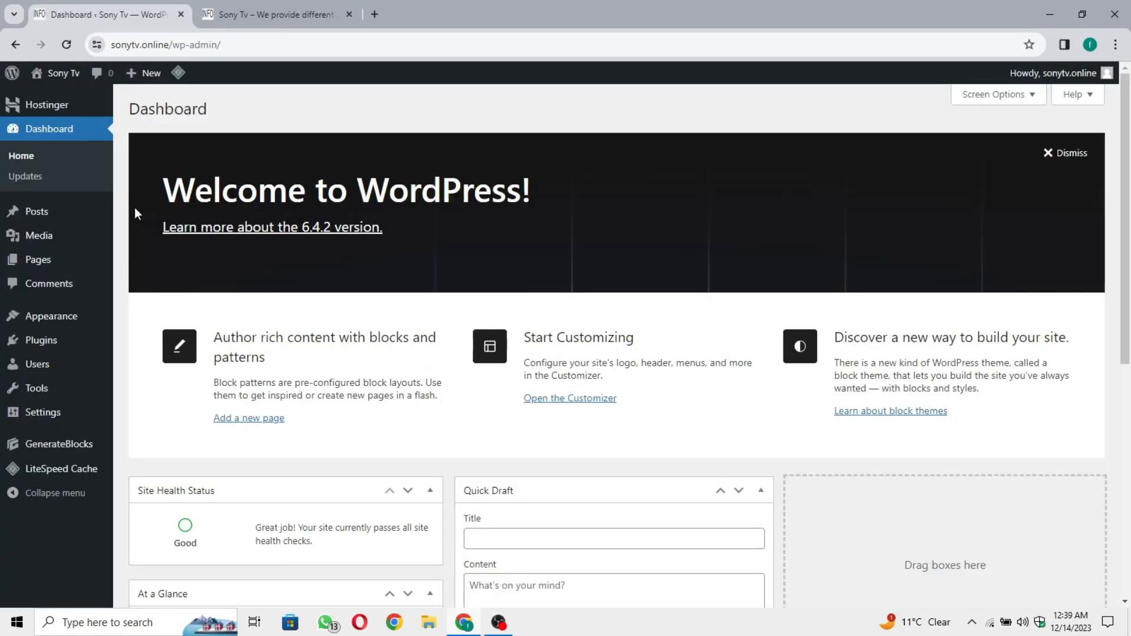
mouse_move(83, 321)
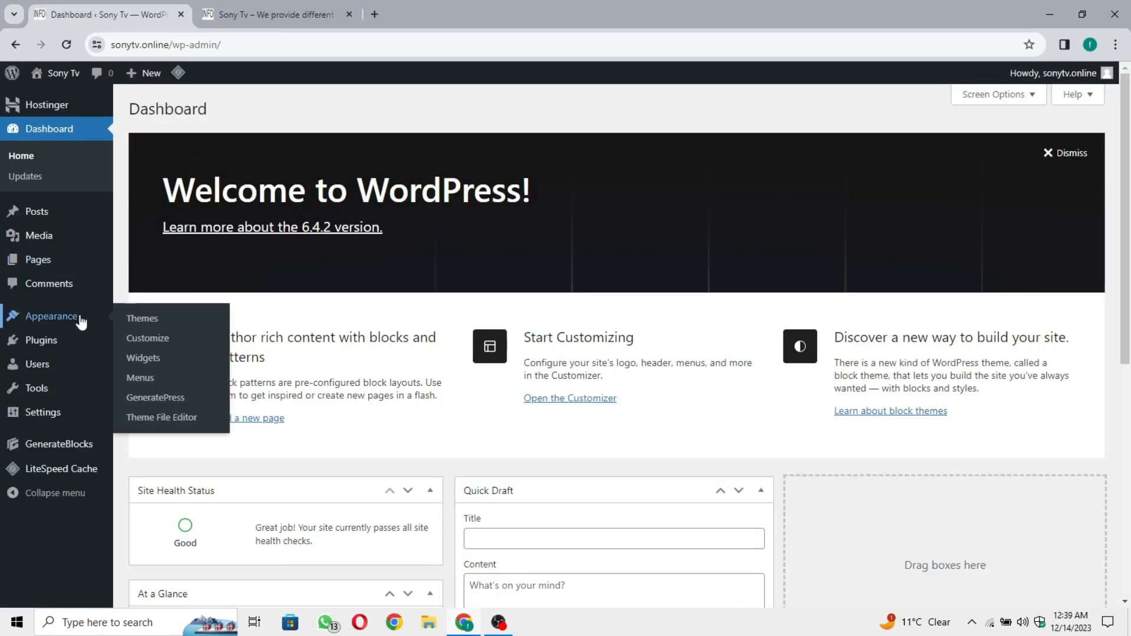
click(164, 401)
scroll(576, 424, down, 5)
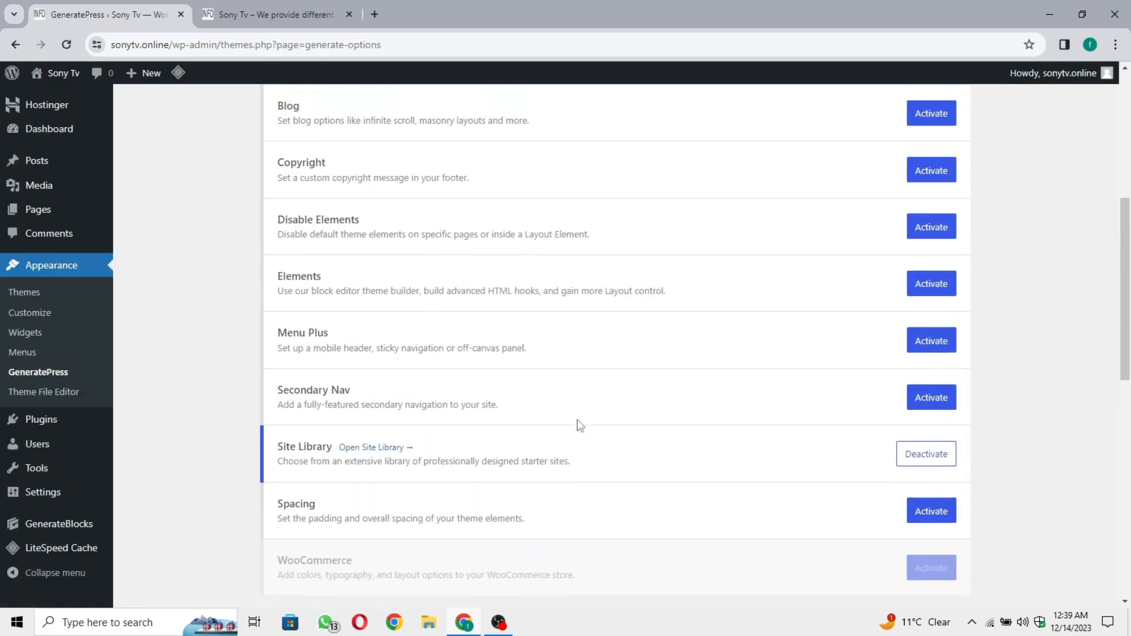
scroll(720, 331, up, 2)
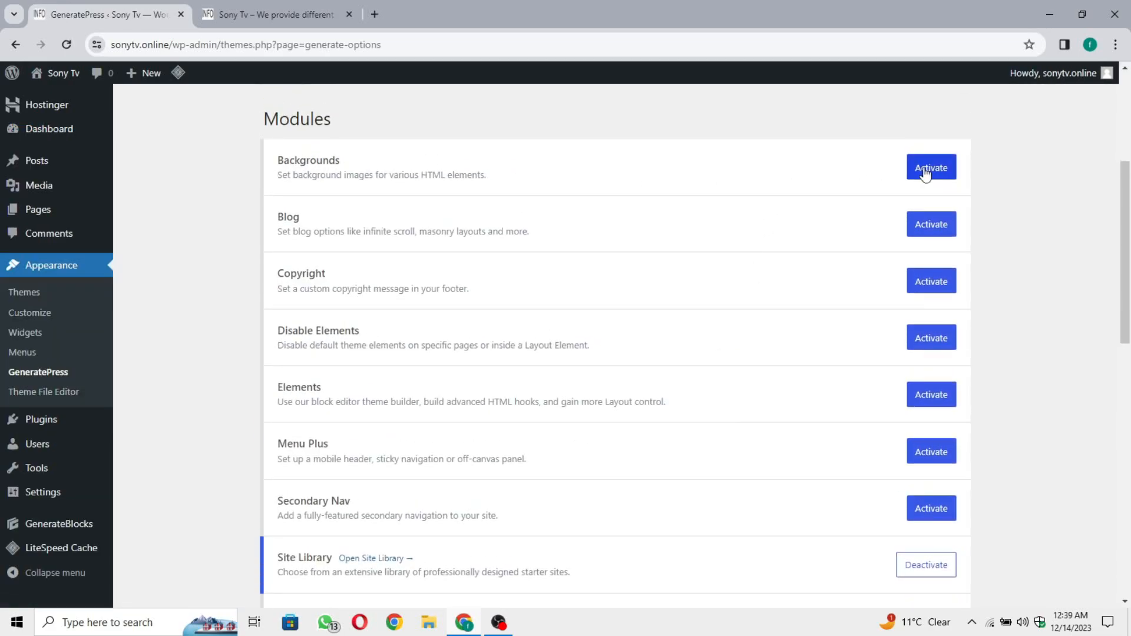
click(927, 172)
click(934, 231)
click(934, 284)
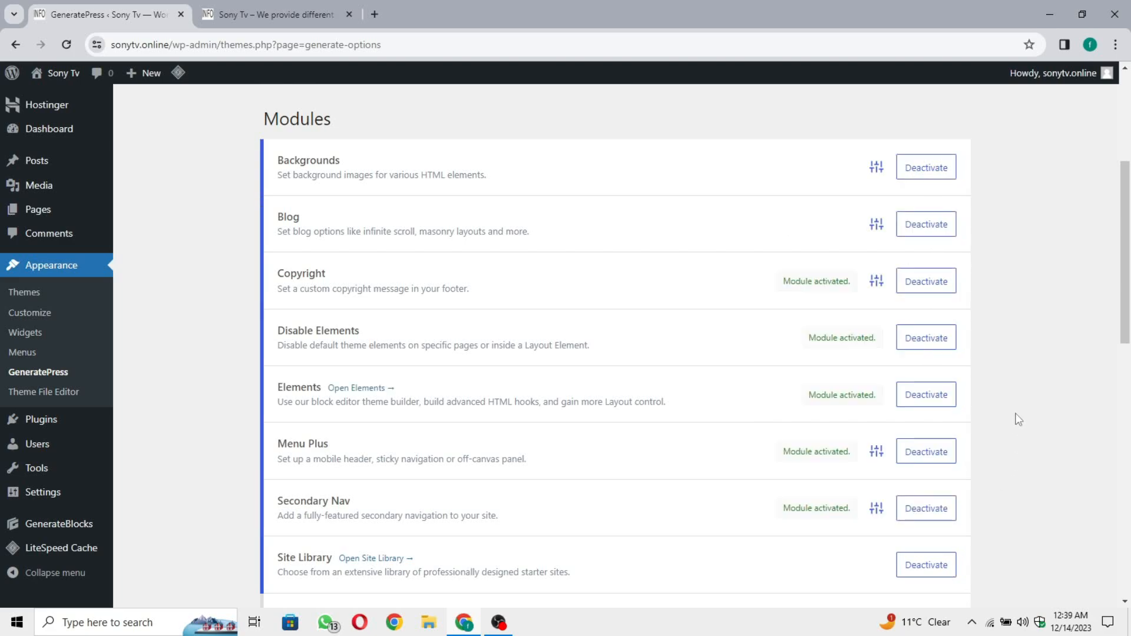
Review the GeneratePress module list, paying attention to the Copyright module
scroll(1011, 414, down, 1)
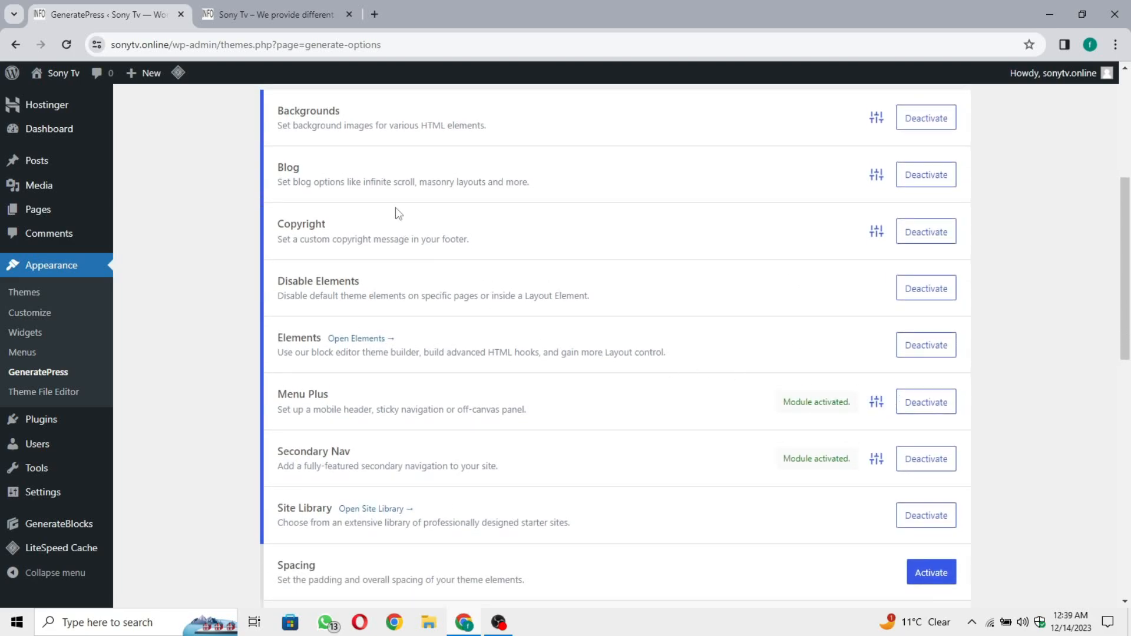
scroll(395, 214, up, 1)
double_click(335, 266)
click(338, 271)
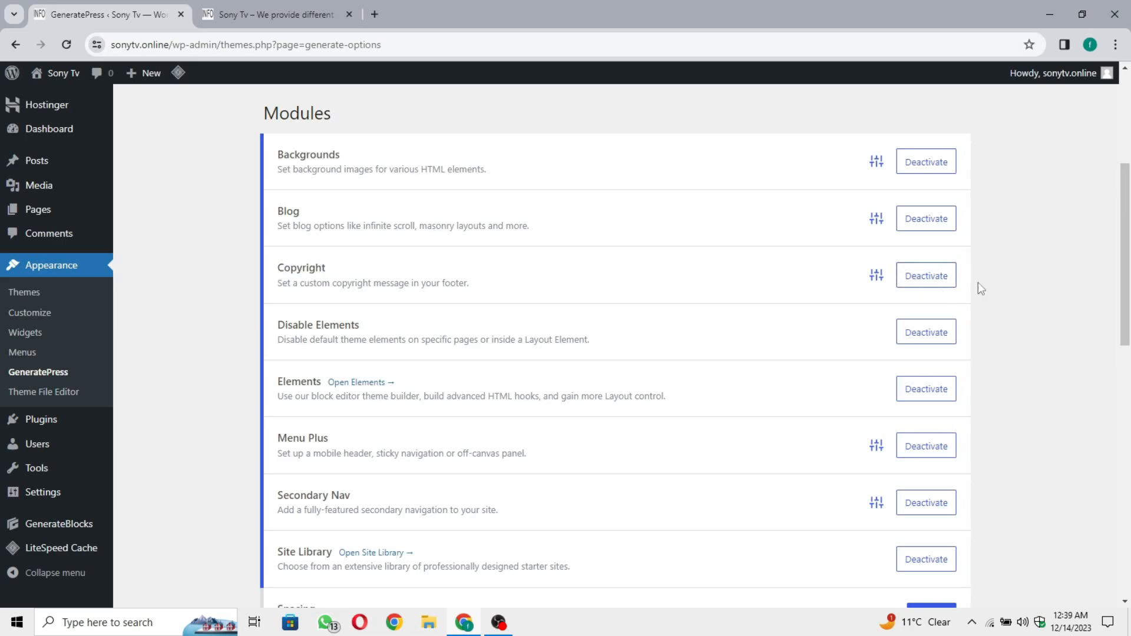
scroll(1020, 334, down, 9)
scroll(1020, 335, up, 13)
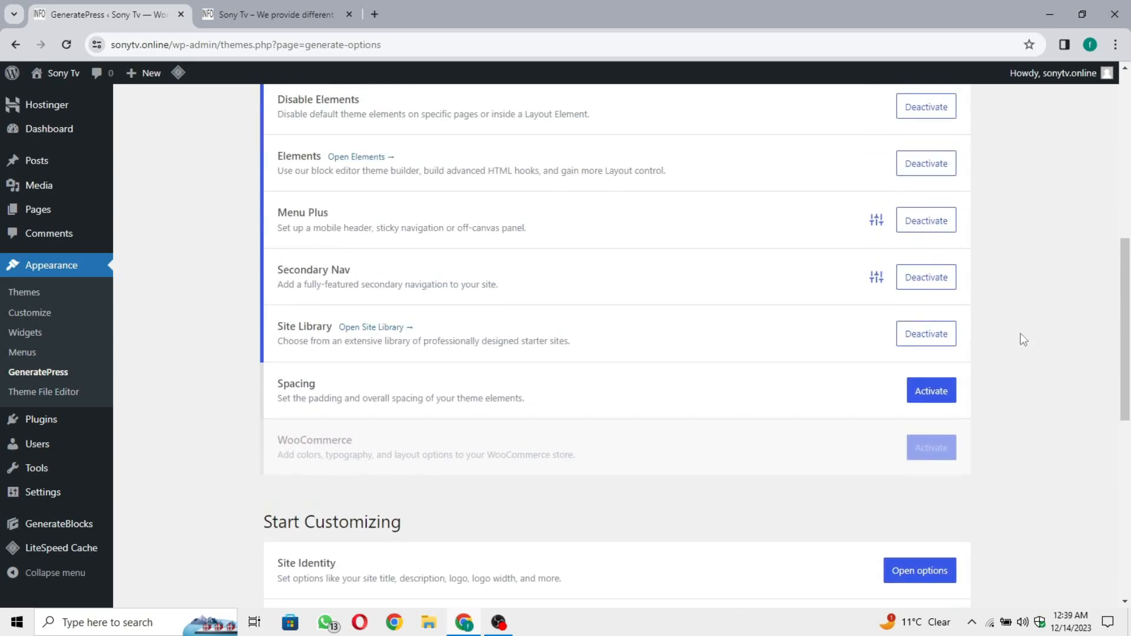
Open the site customizer and bring up the footer layout options with the Copyright field from the preview's copyright line
scroll(1024, 340, up, 1)
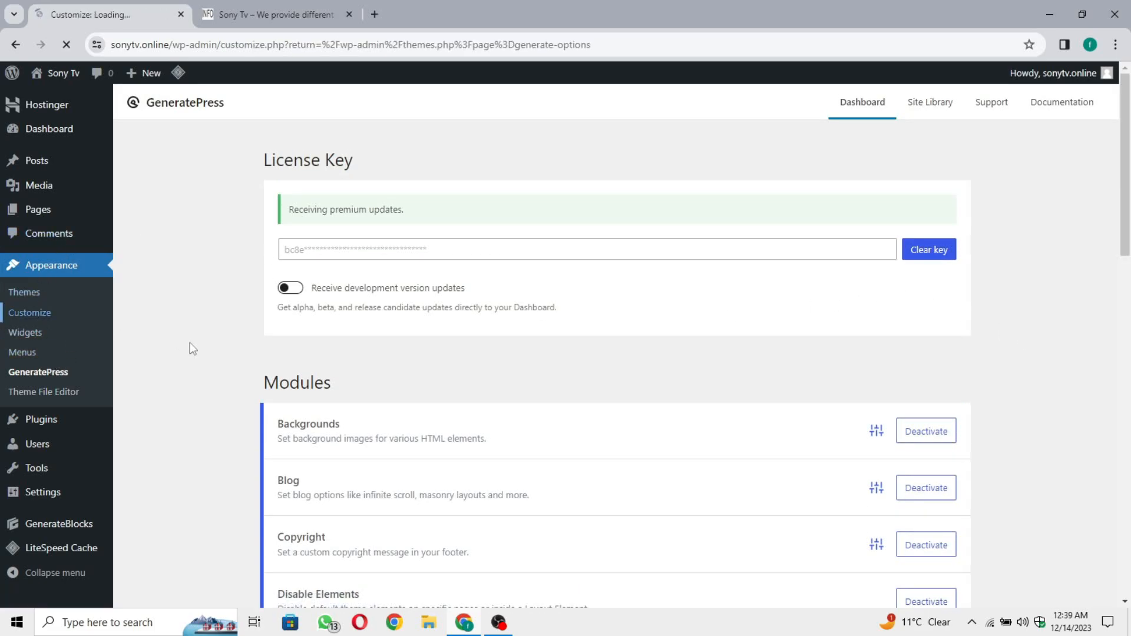
scroll(674, 473, down, 15)
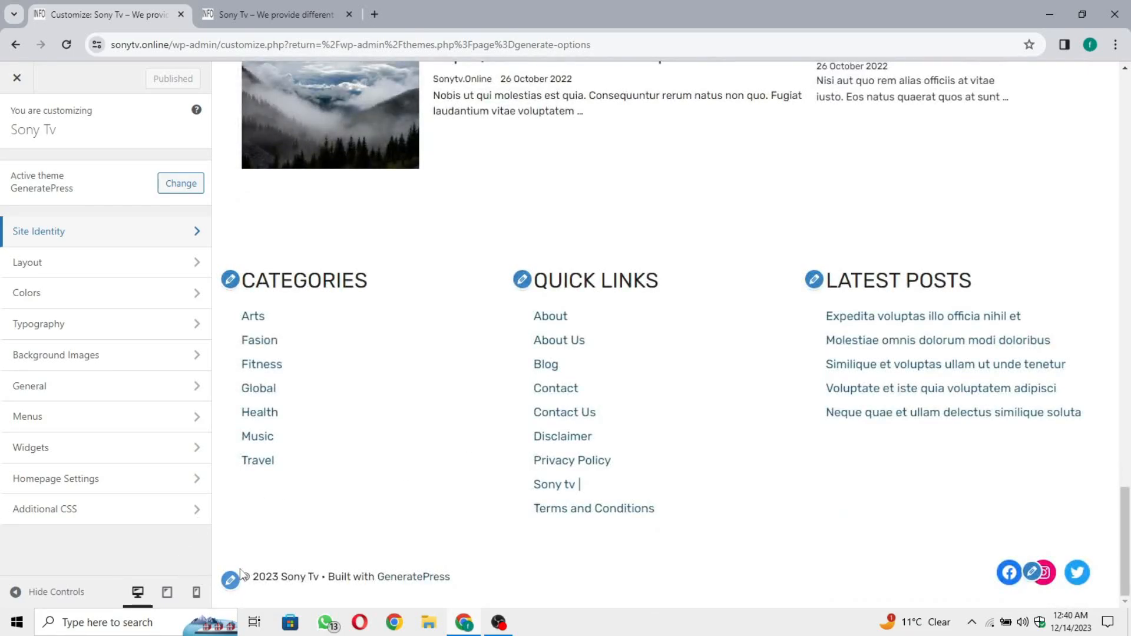
drag(259, 572, 511, 583)
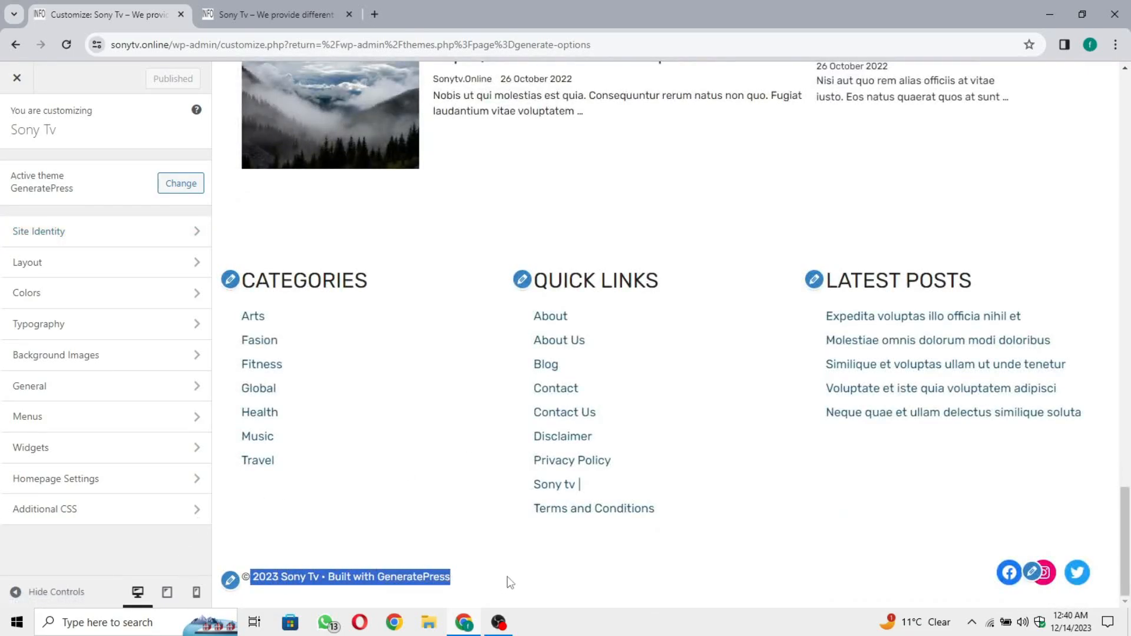
click(497, 579)
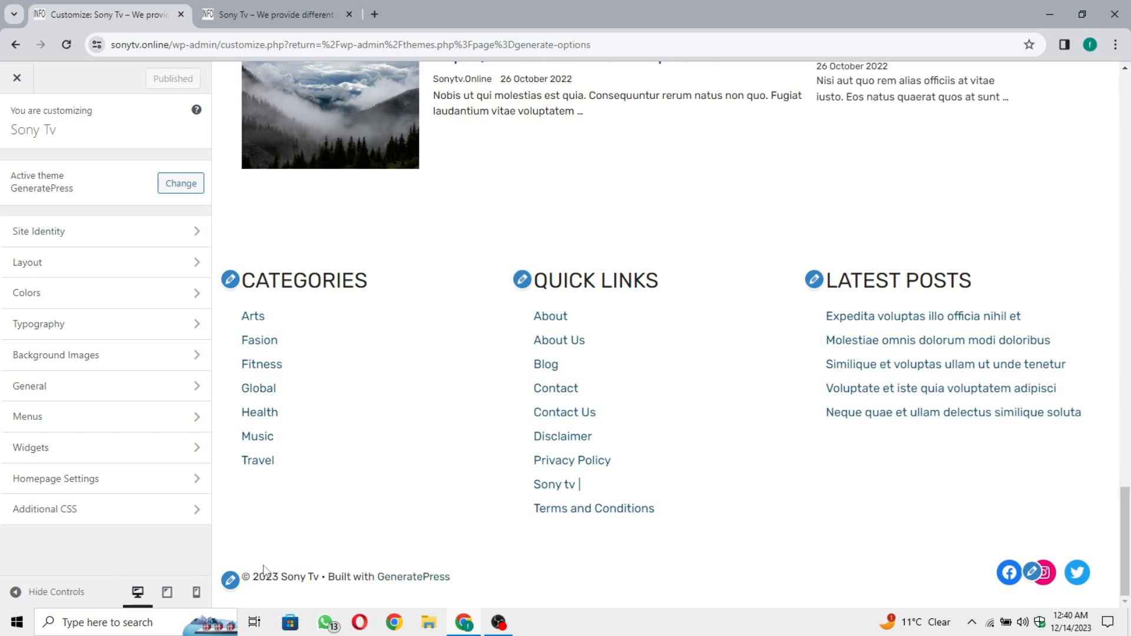
click(231, 580)
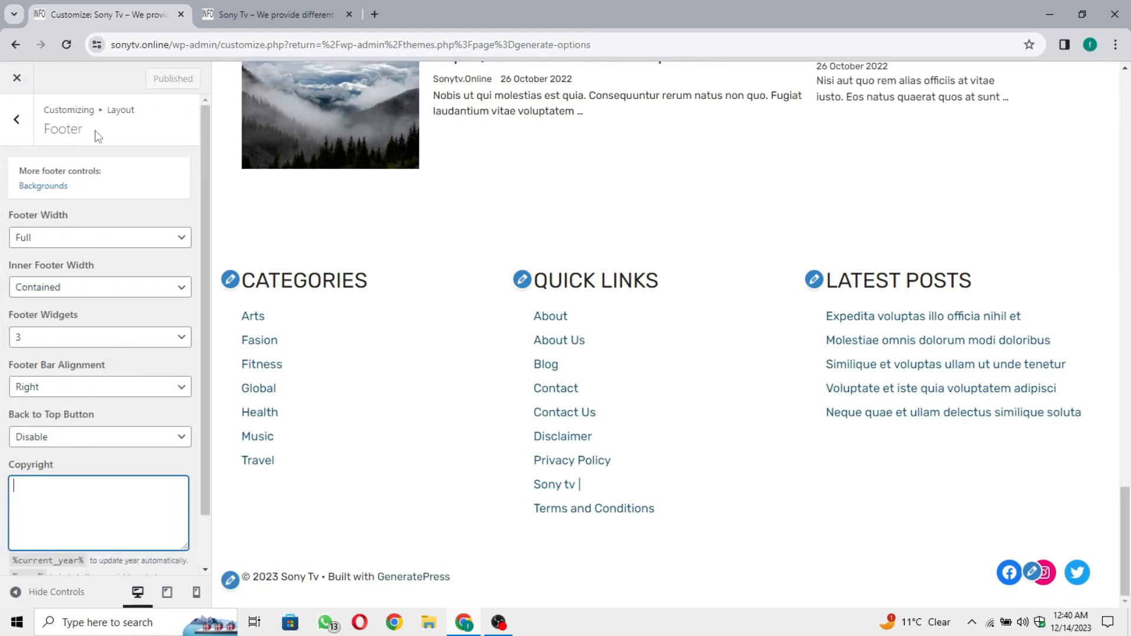
scroll(166, 380, down, 1)
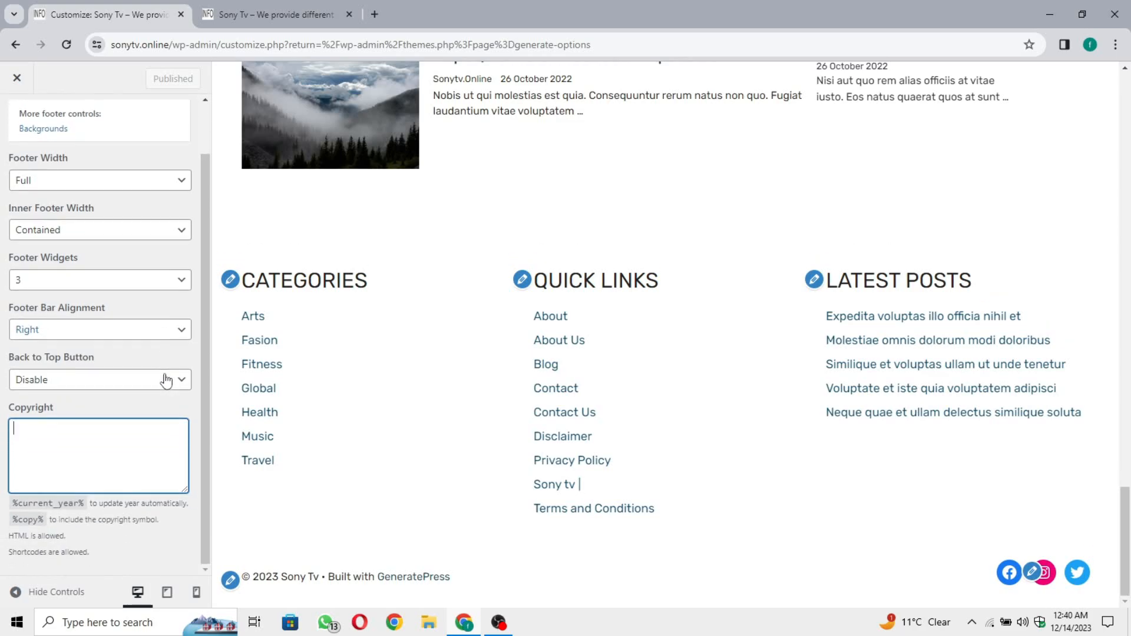
click(3, 418)
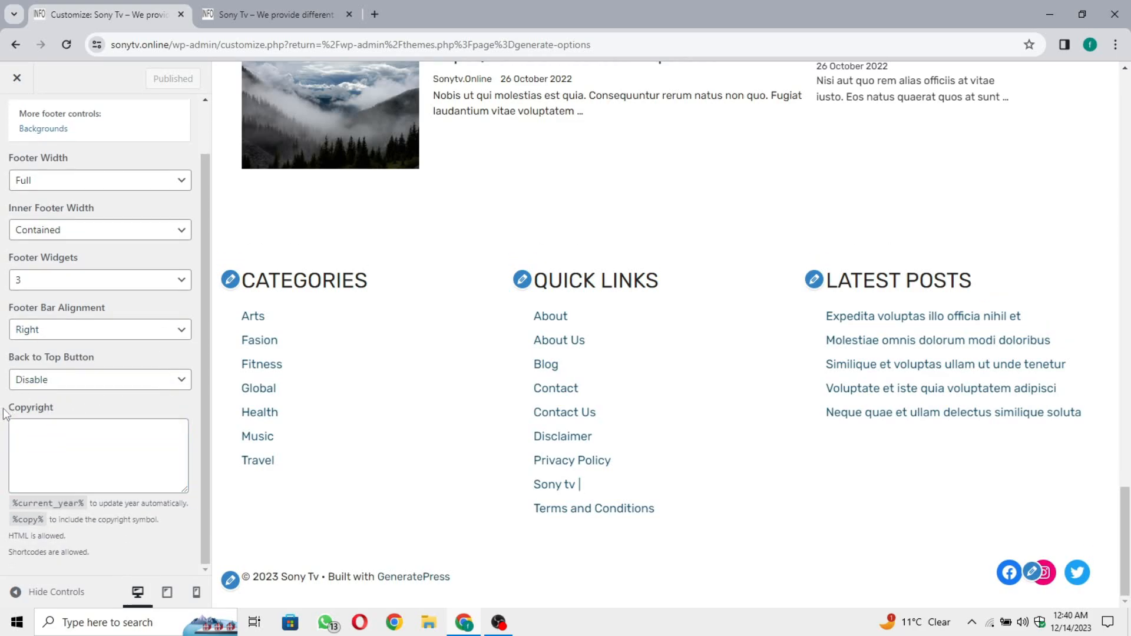
drag(3, 414, 57, 416)
click(59, 424)
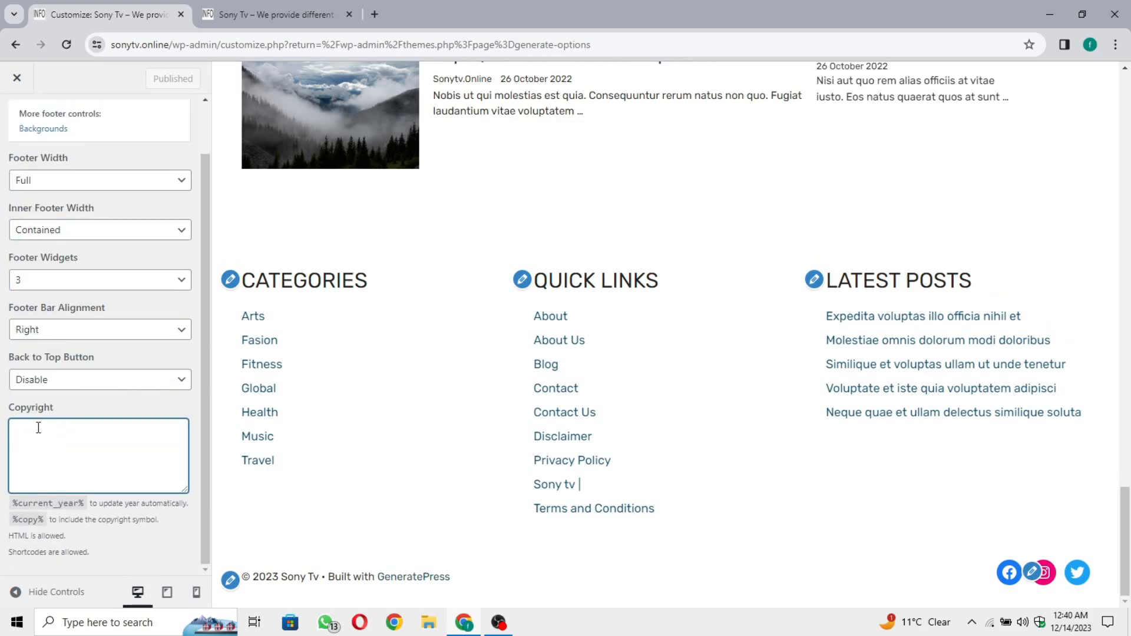
Set the footer copyright text to "© 2023 Sony Tv • All Rights Reserved.", reusing the existing line's beginning, and publish the change
drag(246, 576, 331, 575)
key(ctrl+c)
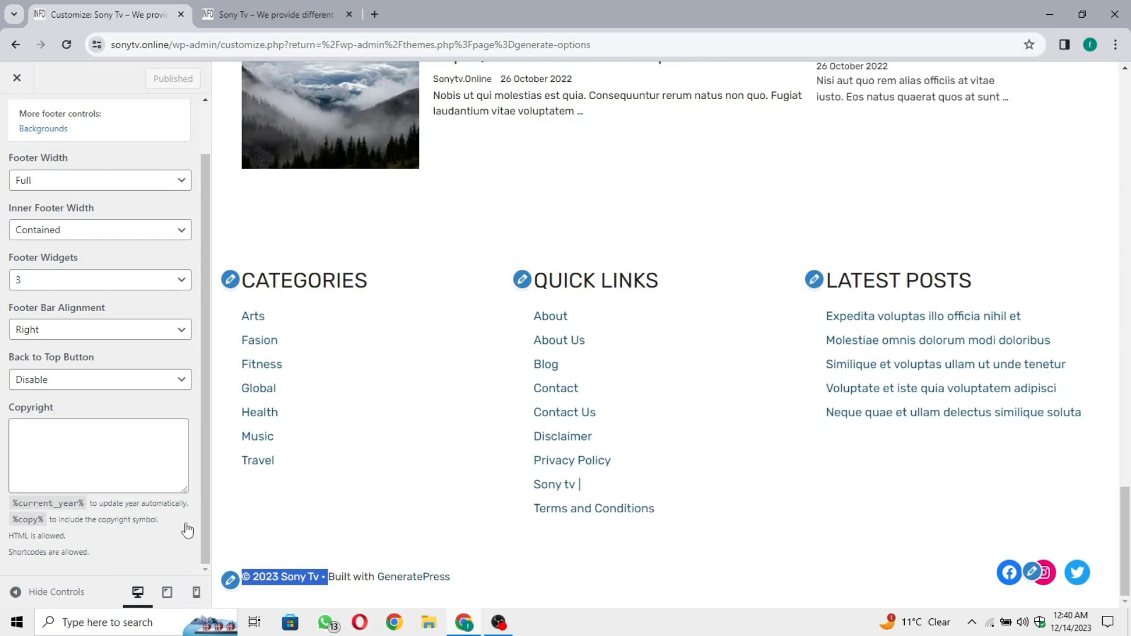
click(110, 452)
key(ctrl+v)
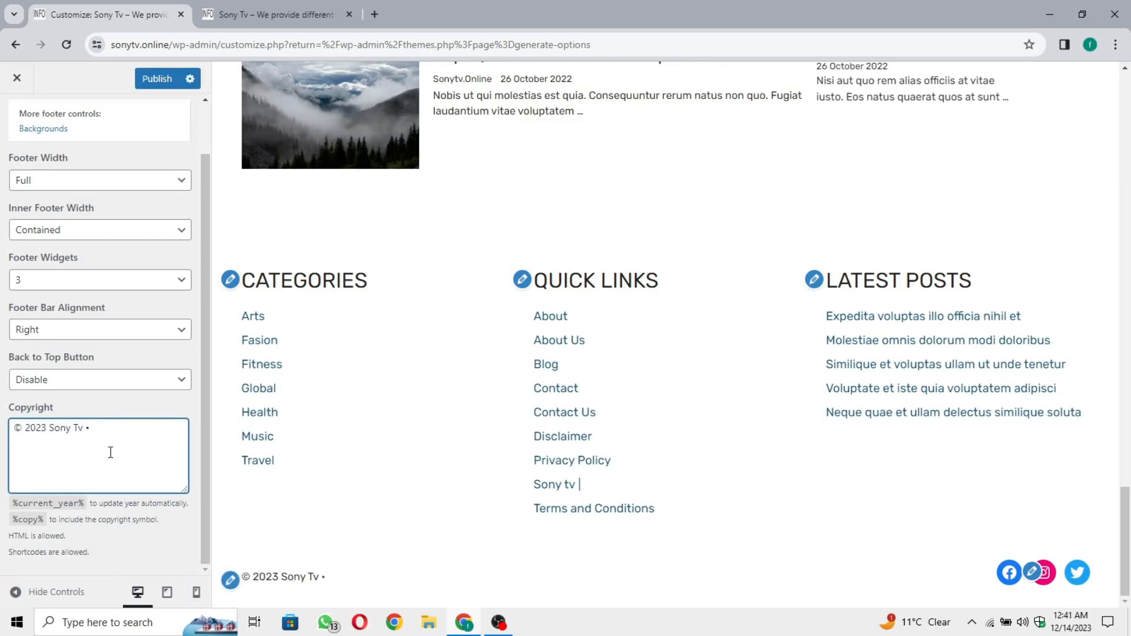
text(All )
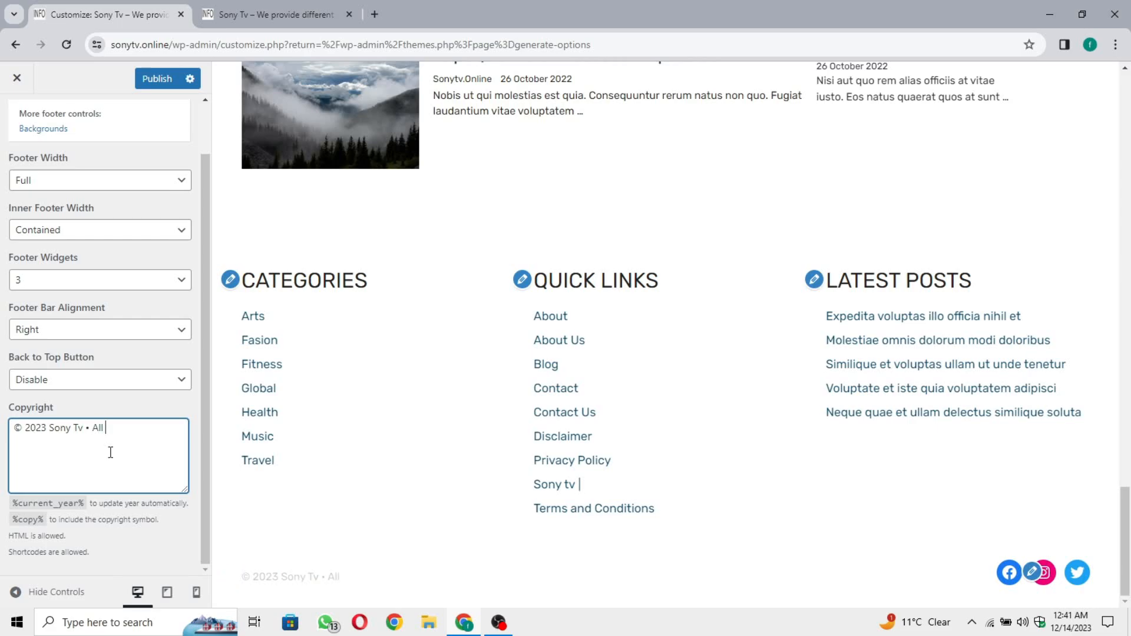
text(Rights Reserved.)
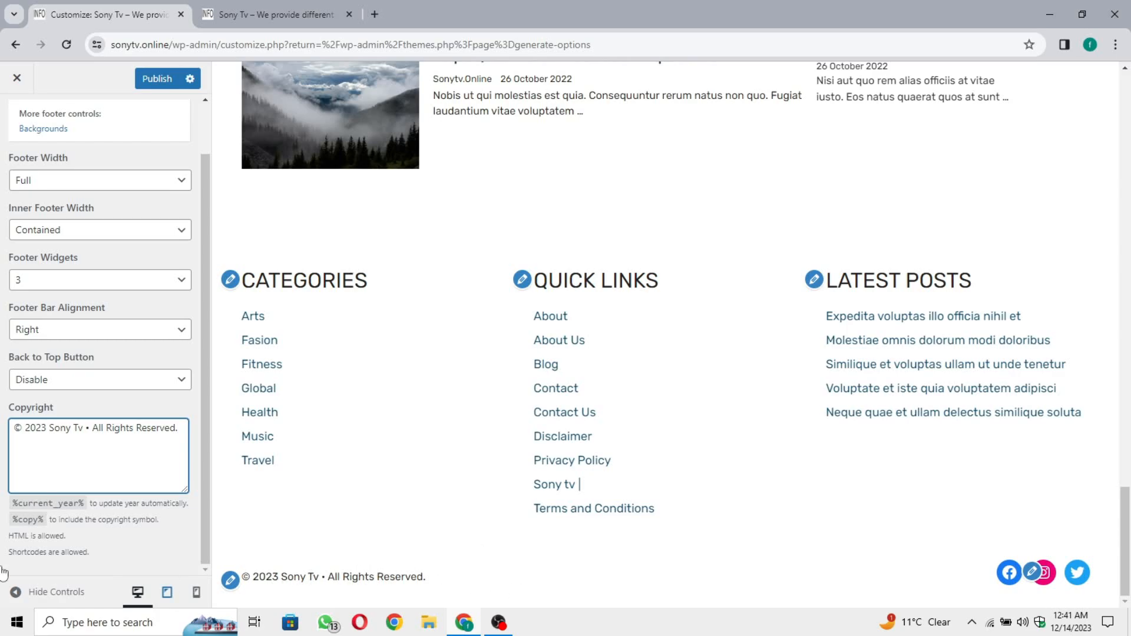
click(154, 79)
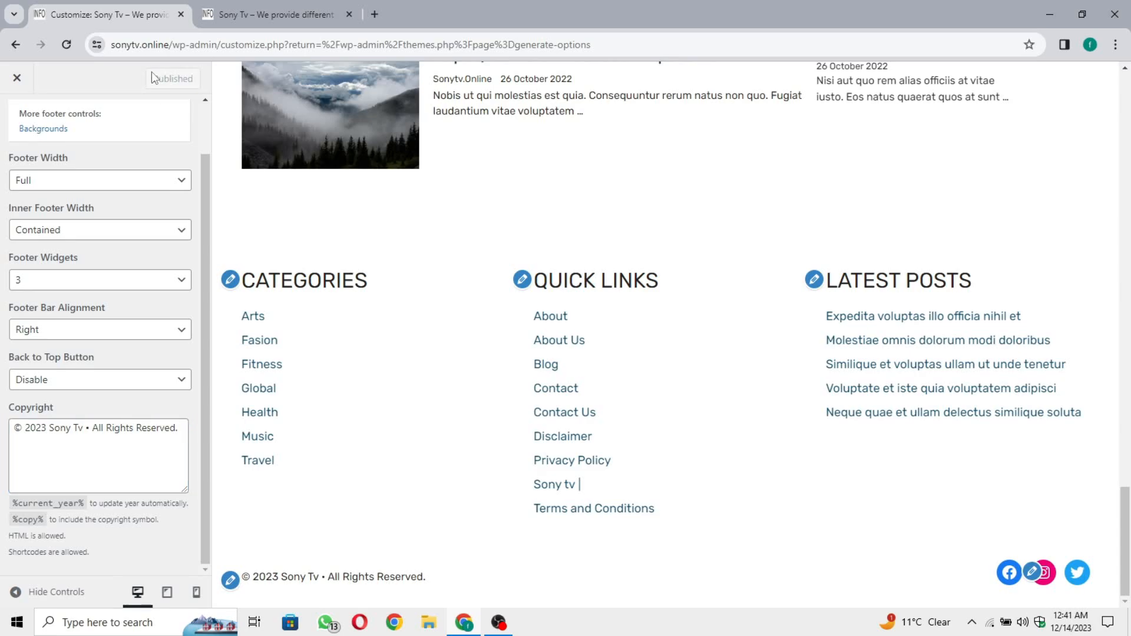
Leave the footer options, reload the live site and check the copyright line in its footer
scroll(77, 167, up, 1)
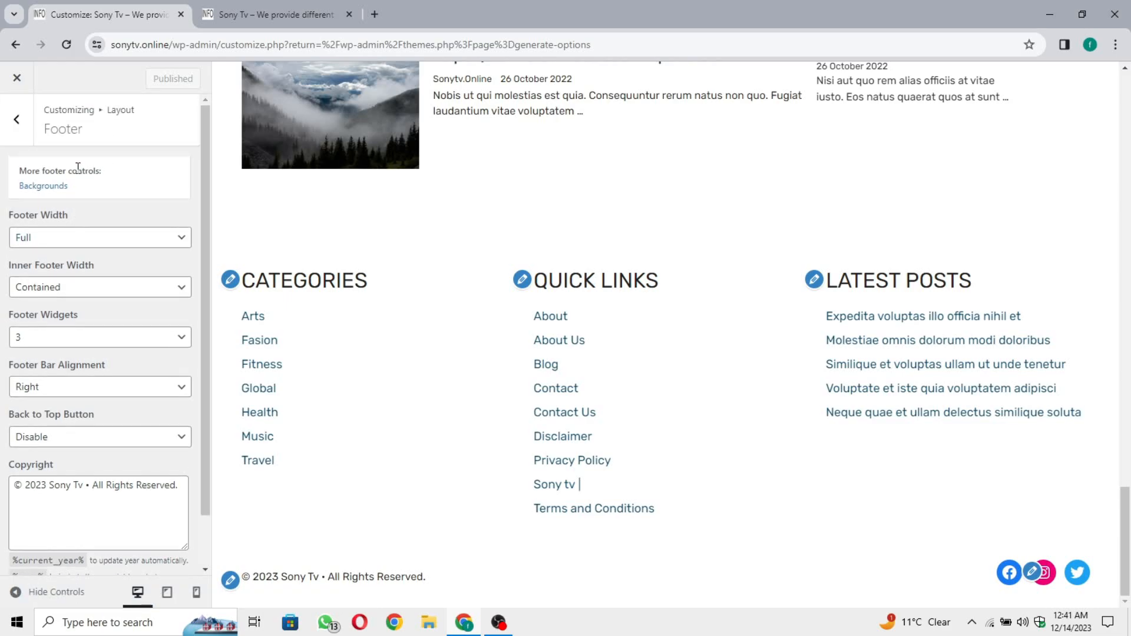
click(17, 119)
click(276, 15)
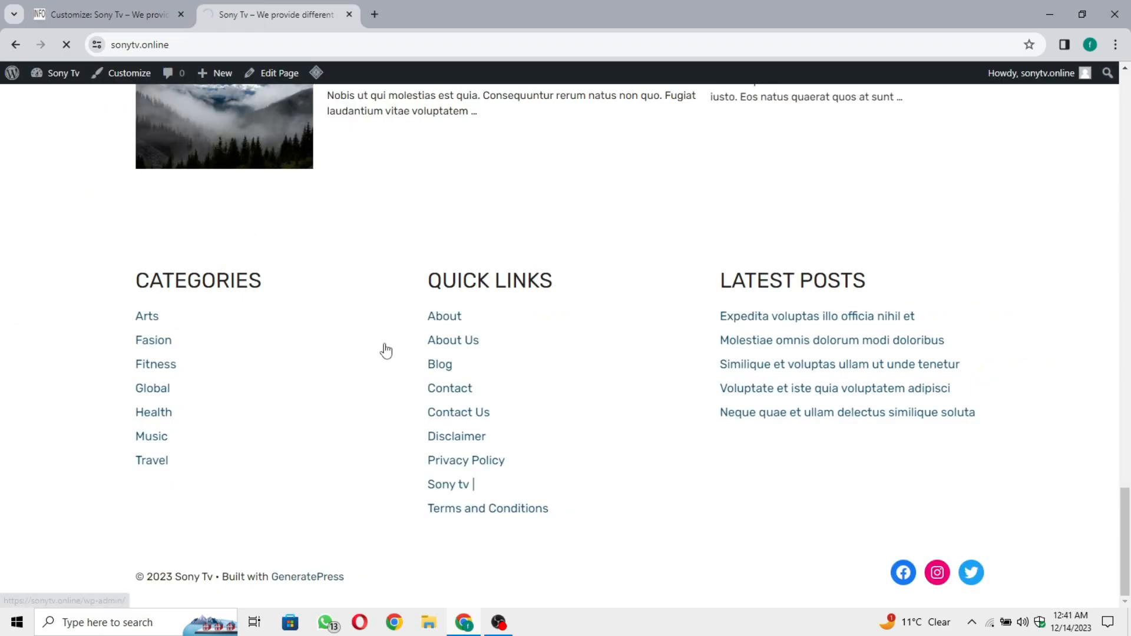
scroll(649, 345, down, 15)
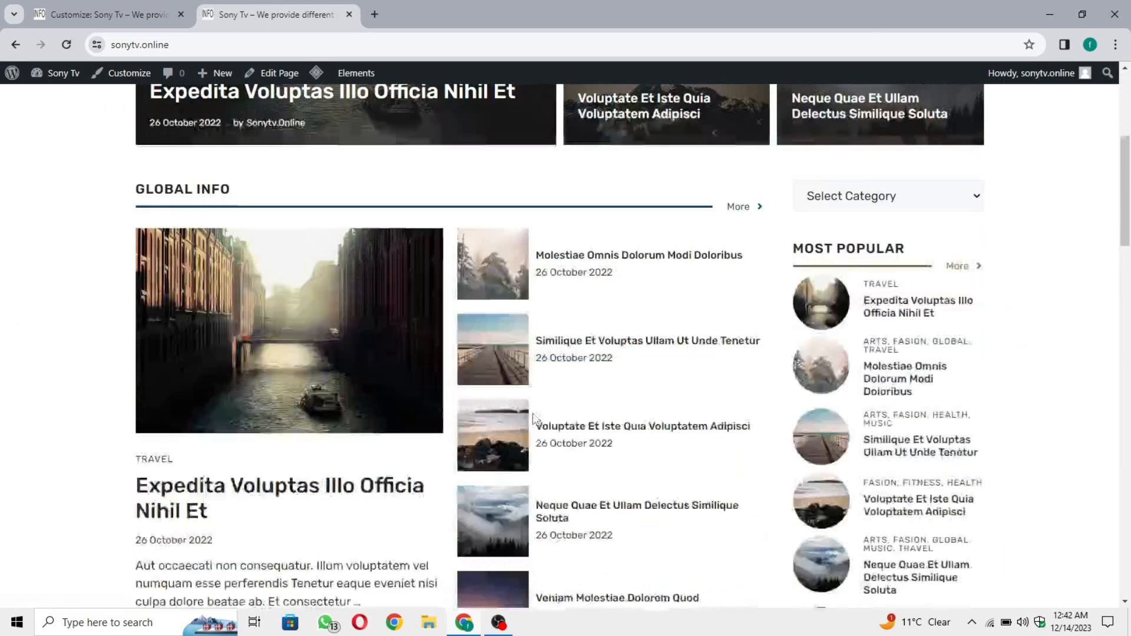
scroll(536, 419, down, 2)
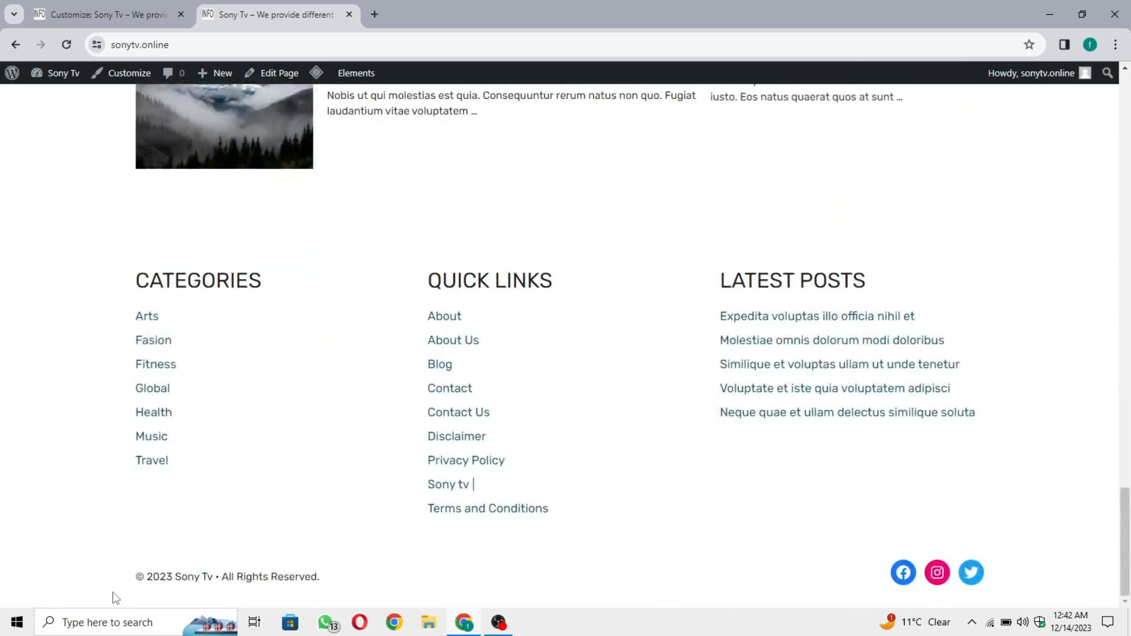
mouse_move(134, 578)
mouse_down()
mouse_move(340, 581)
mouse_move(119, 568)
mouse_move(124, 579)
mouse_up()
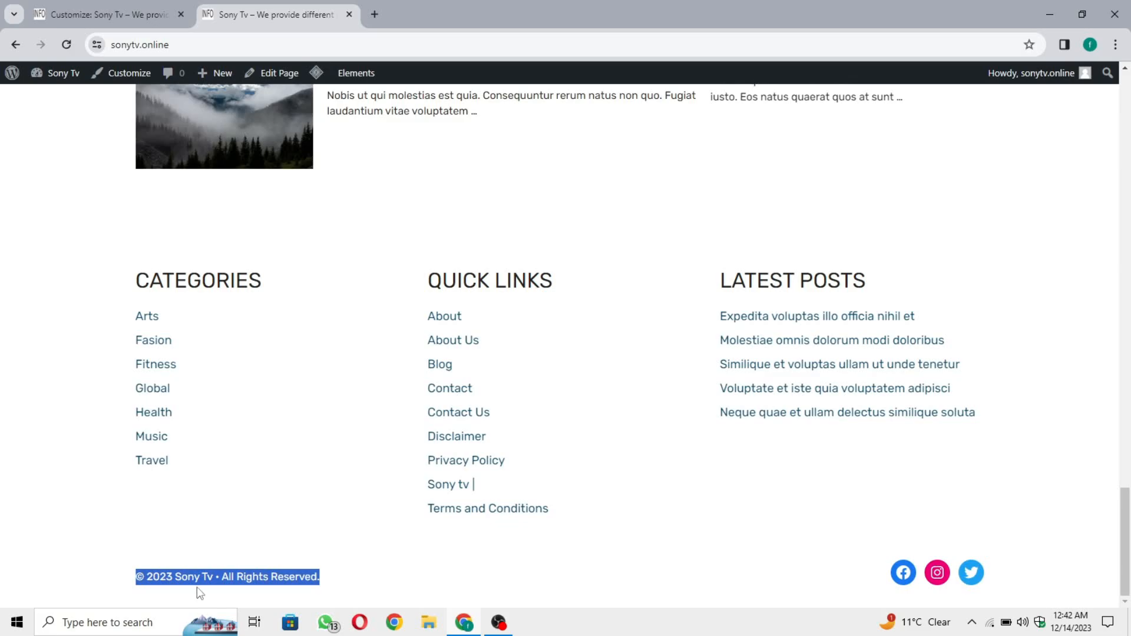
click(177, 580)
Look over the live homepage from the header menu through its post sections
scroll(385, 495, up, 20)
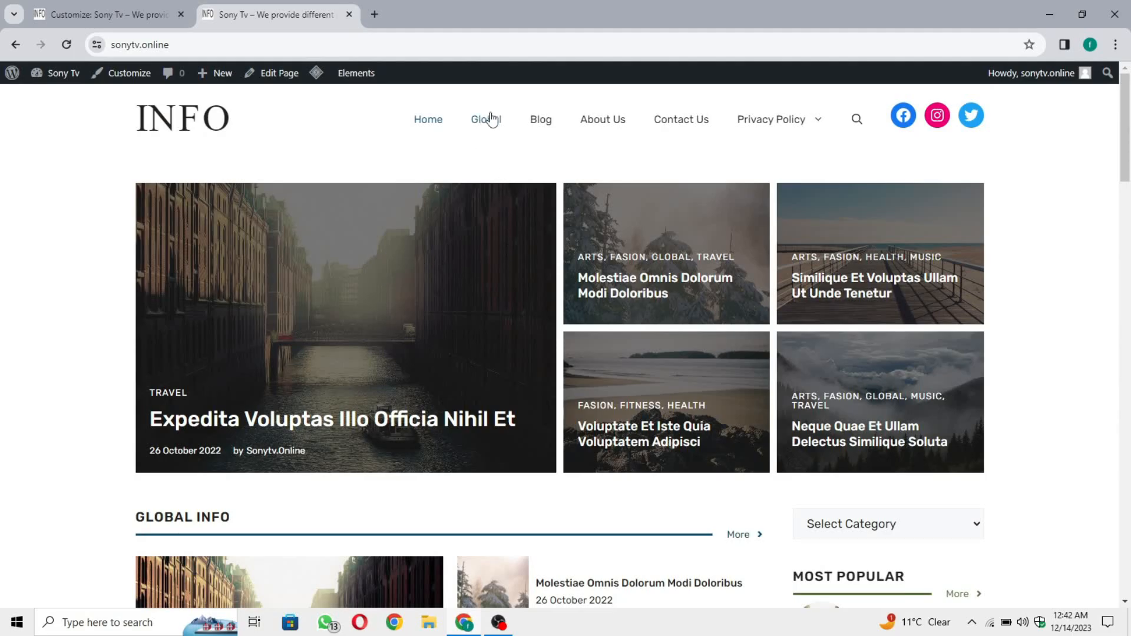
scroll(506, 358, down, 20)
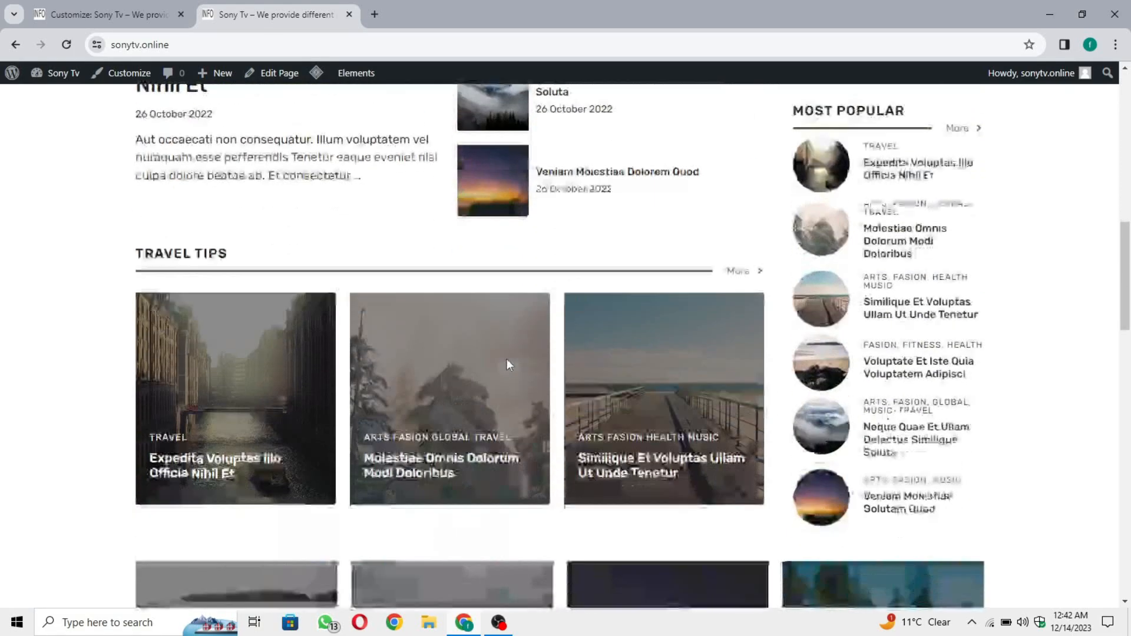
scroll(507, 358, up, 20)
scroll(507, 358, down, 20)
scroll(507, 359, up, 10)
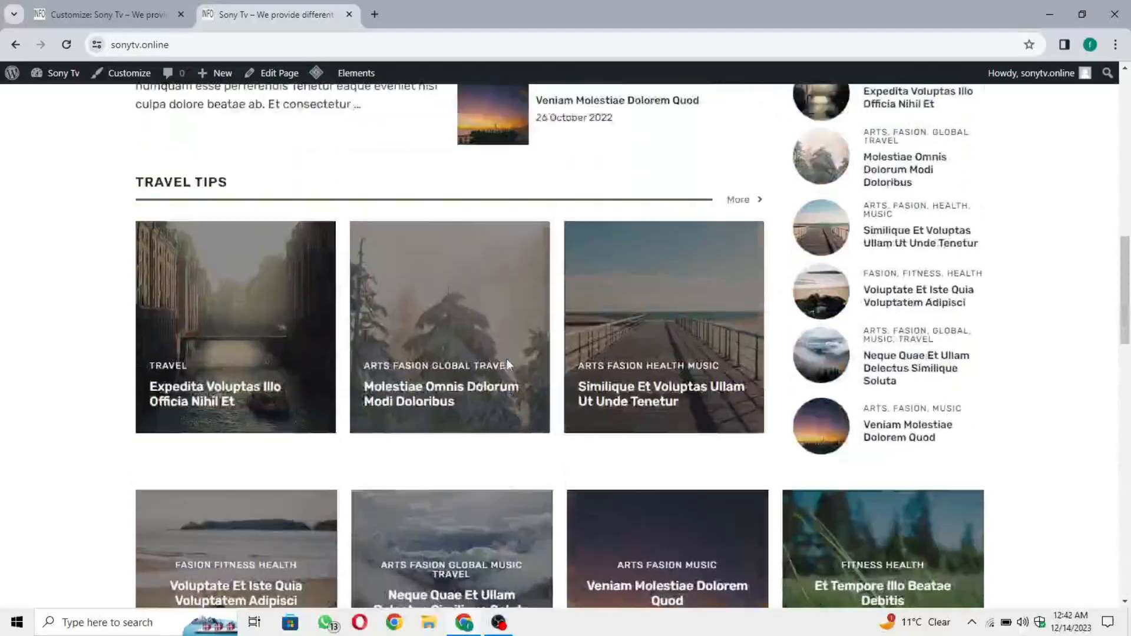
Open the Global category from a Travel Tips post and review its posts, sidebar widgets and footer
click(449, 487)
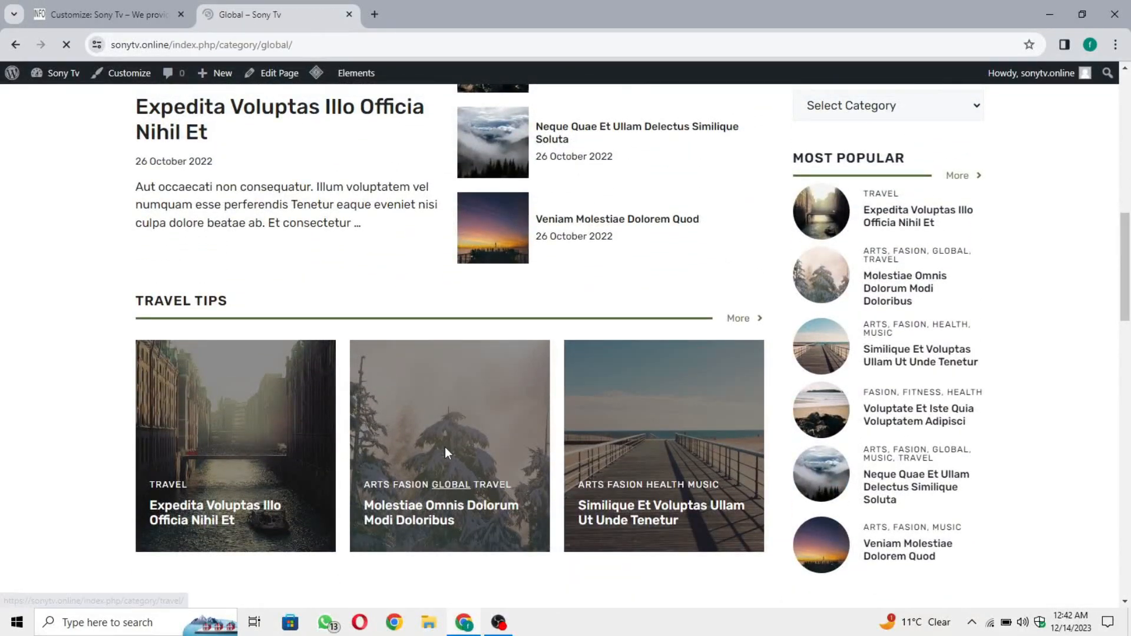
scroll(446, 406, down, 5)
scroll(748, 267, up, 15)
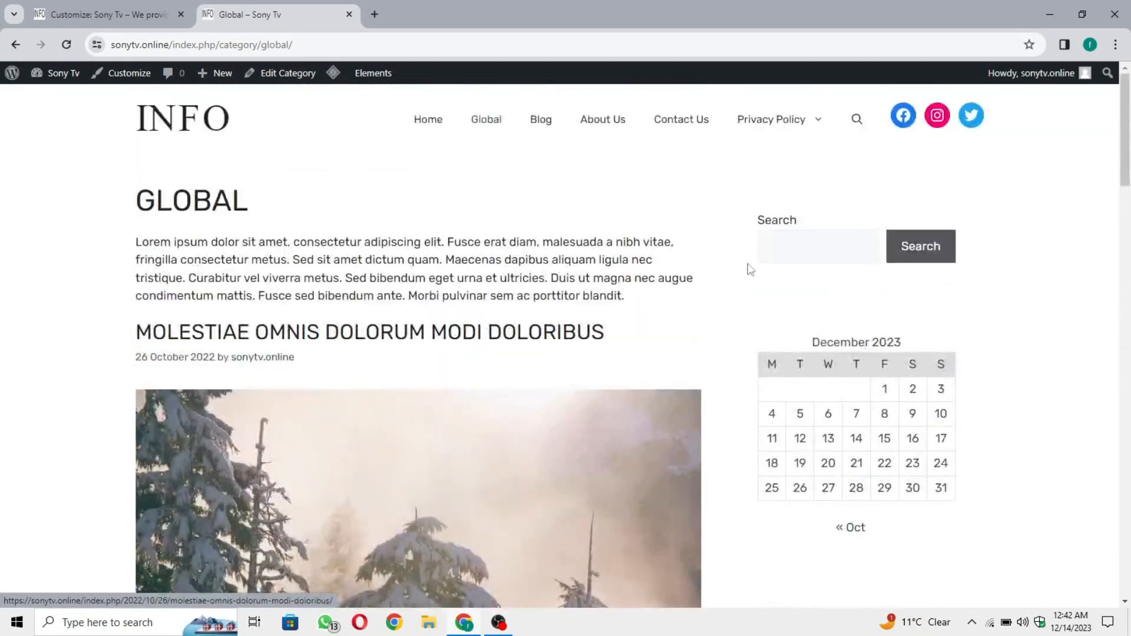
scroll(780, 379, down, 13)
scroll(780, 378, up, 13)
scroll(780, 379, down, 10)
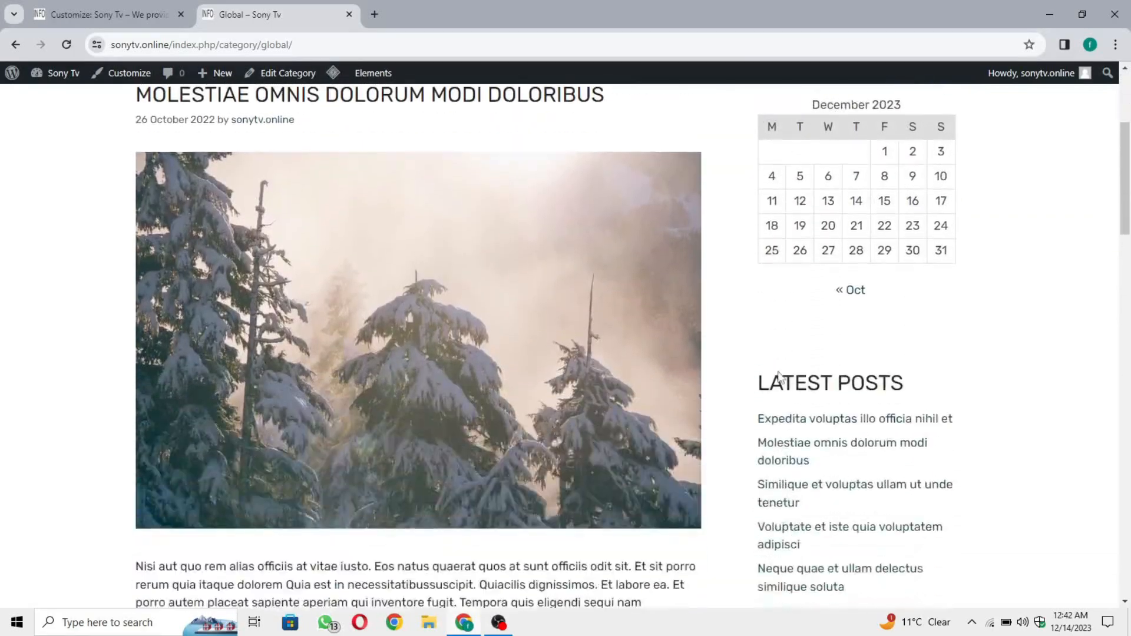
scroll(780, 379, up, 7)
scroll(780, 379, down, 20)
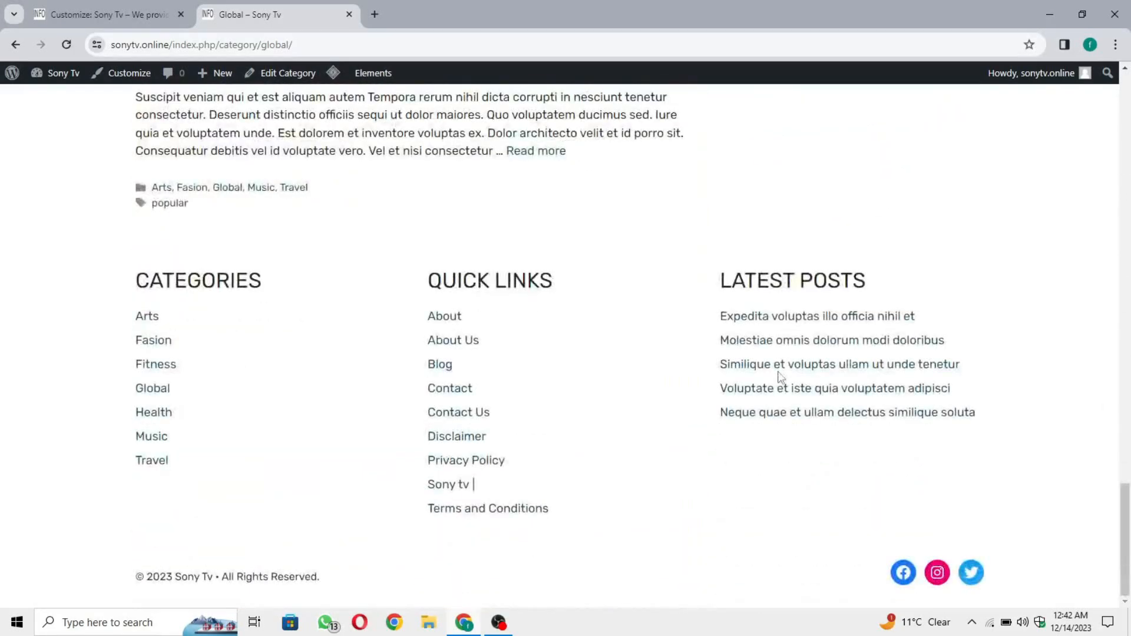
scroll(780, 377, up, 20)
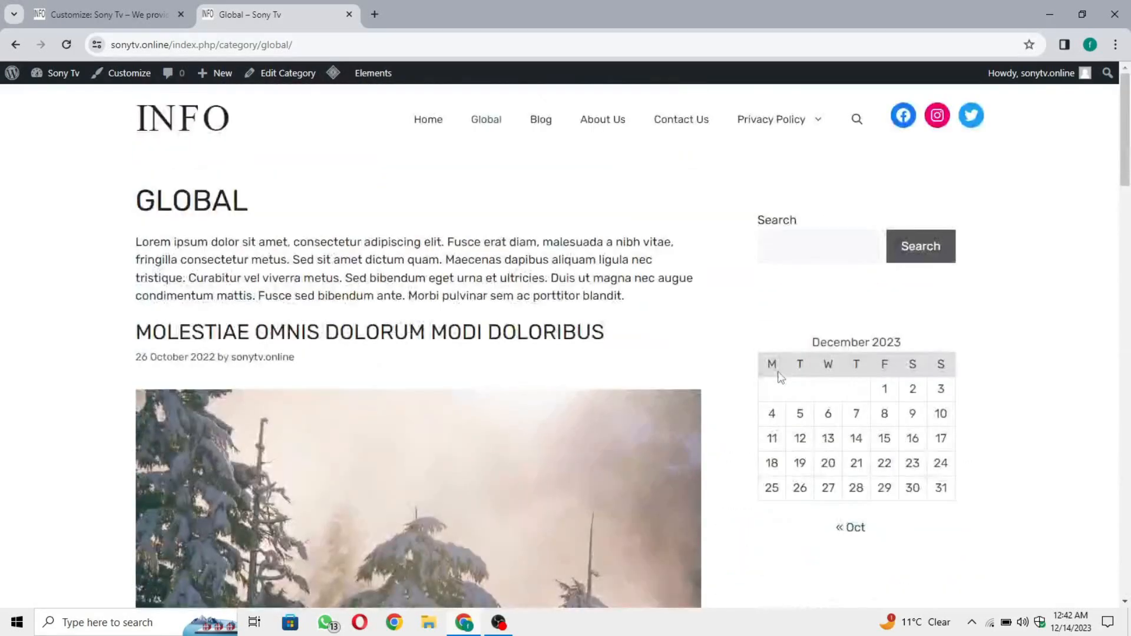
Return to the live homepage and look it over from the featured posts down to the footer columns
click(416, 119)
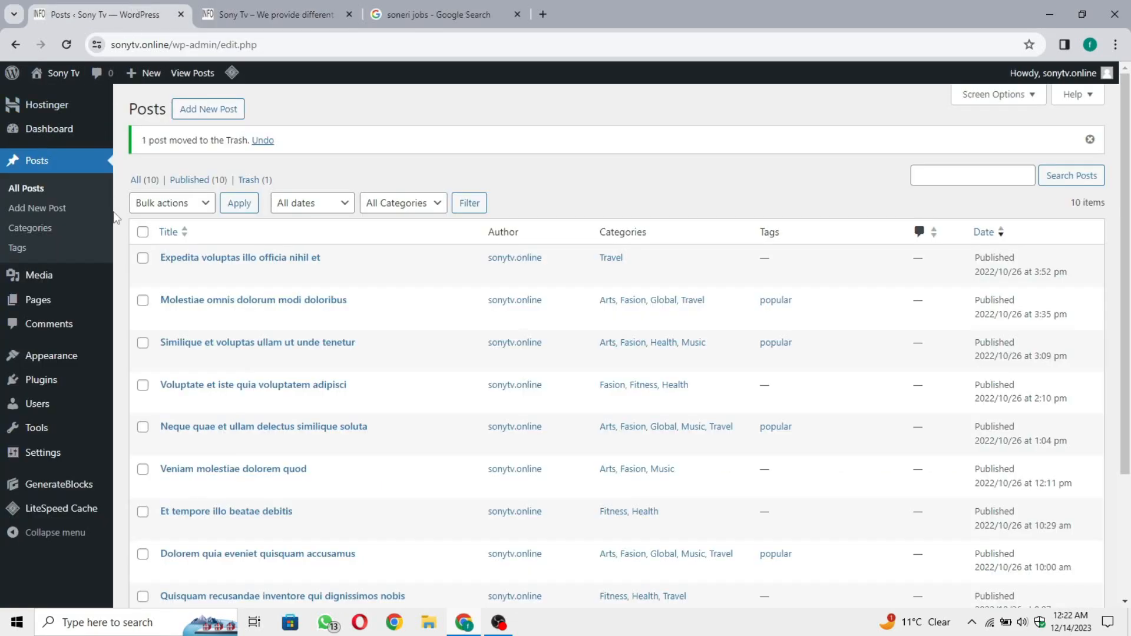
mouse_move(62, 309)
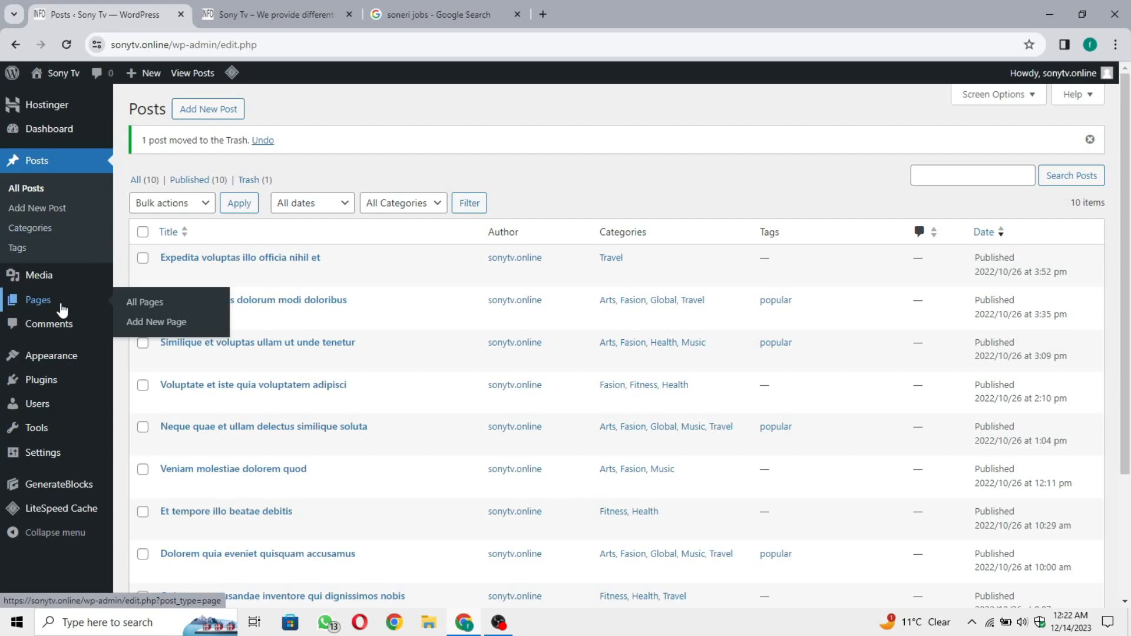
click(271, 14)
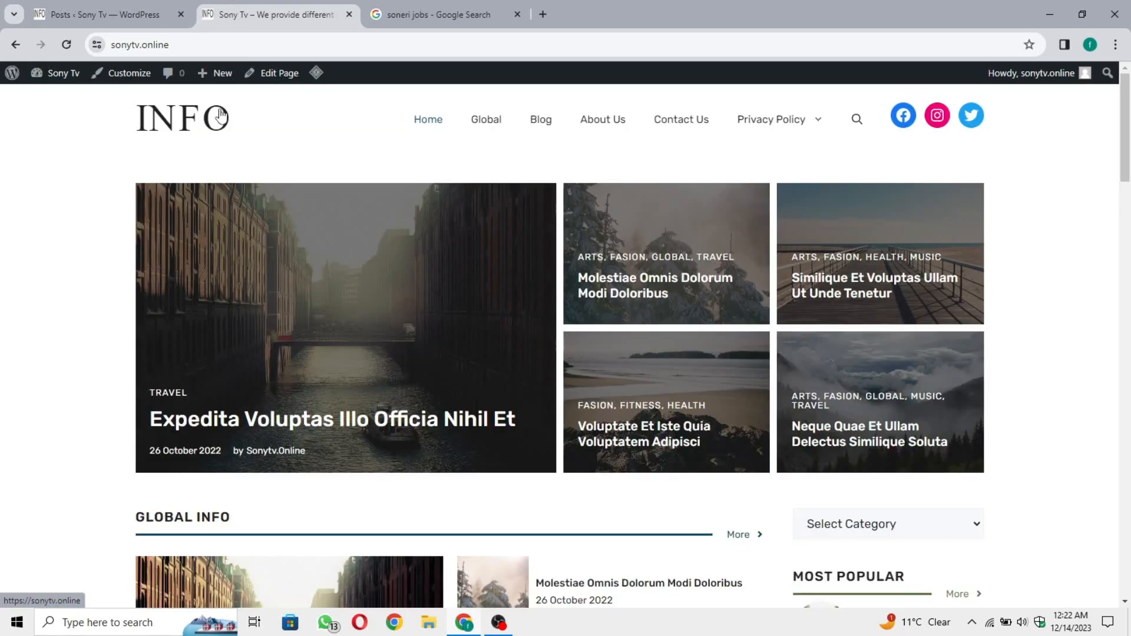
click(80, 14)
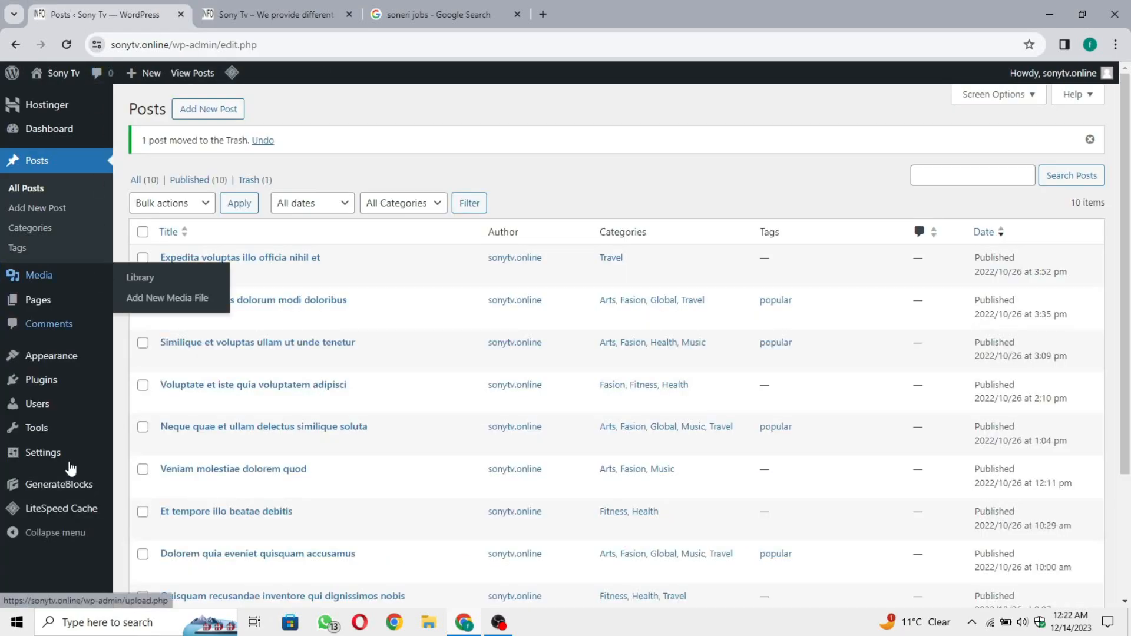
scroll(451, 335, down, 3)
scroll(451, 335, up, 3)
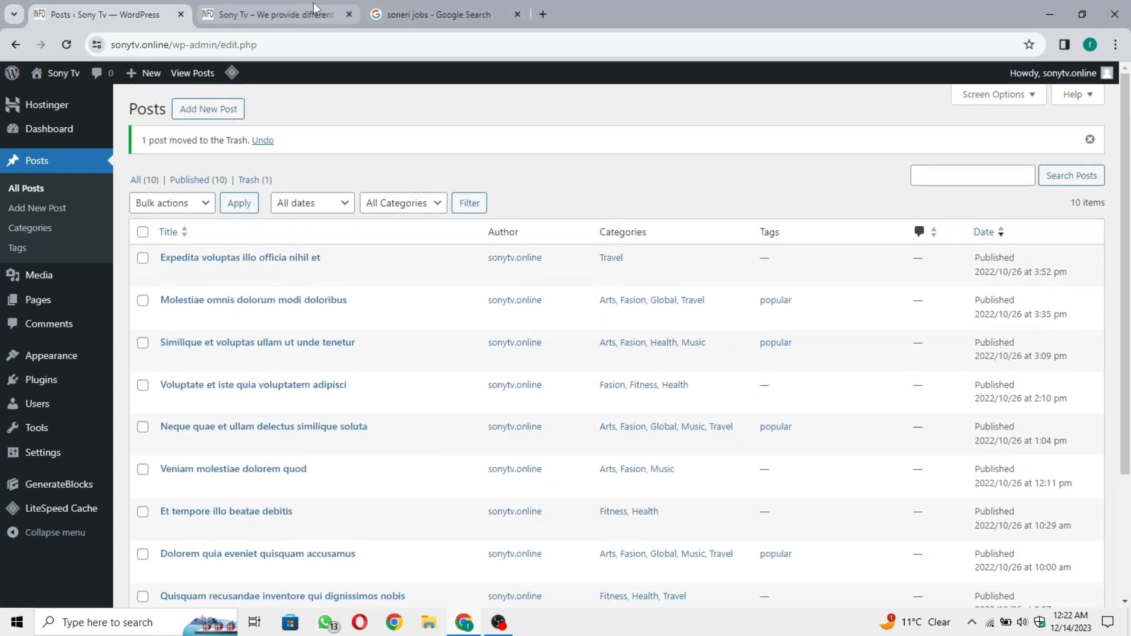
click(277, 15)
scroll(460, 538, down, 8)
scroll(460, 538, down, 10)
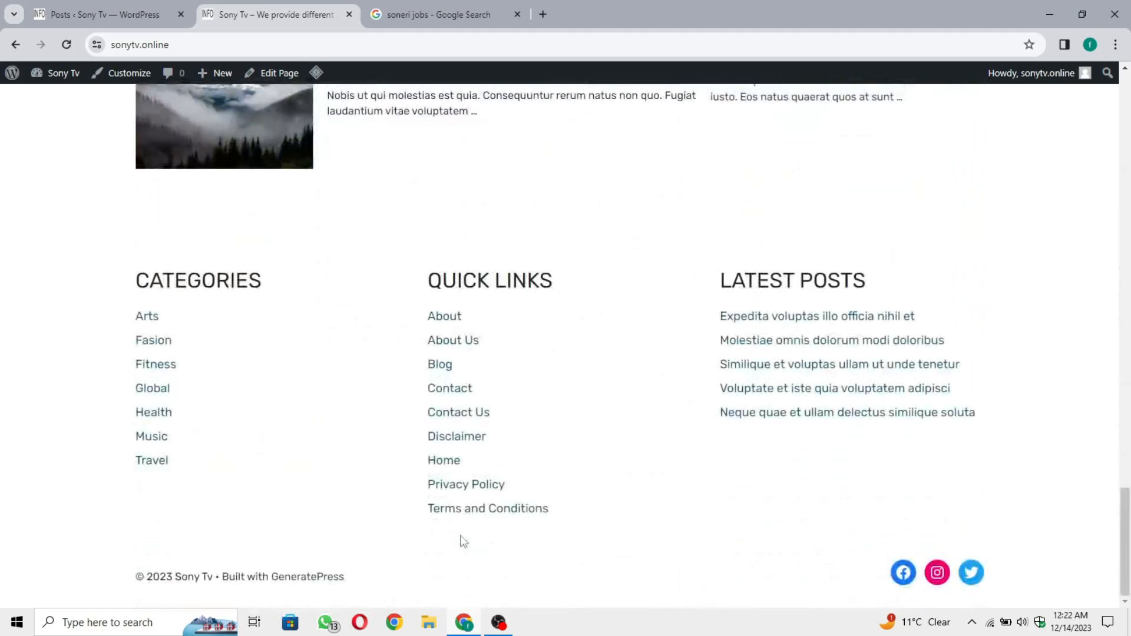
scroll(867, 395, up, 18)
scroll(866, 394, down, 18)
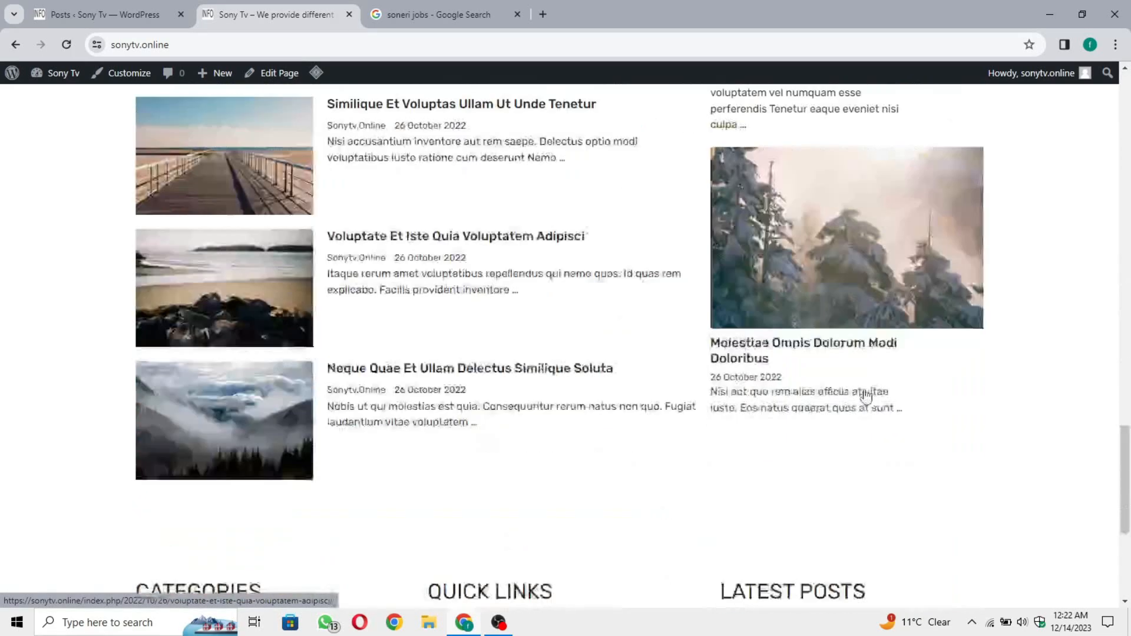
scroll(866, 395, up, 18)
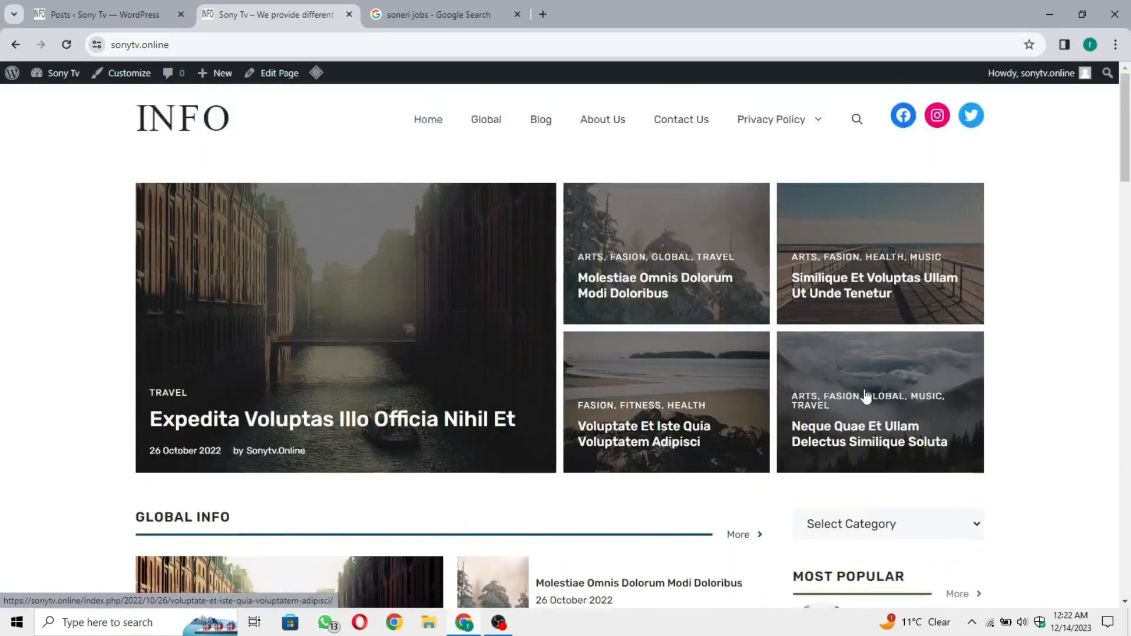
click(106, 14)
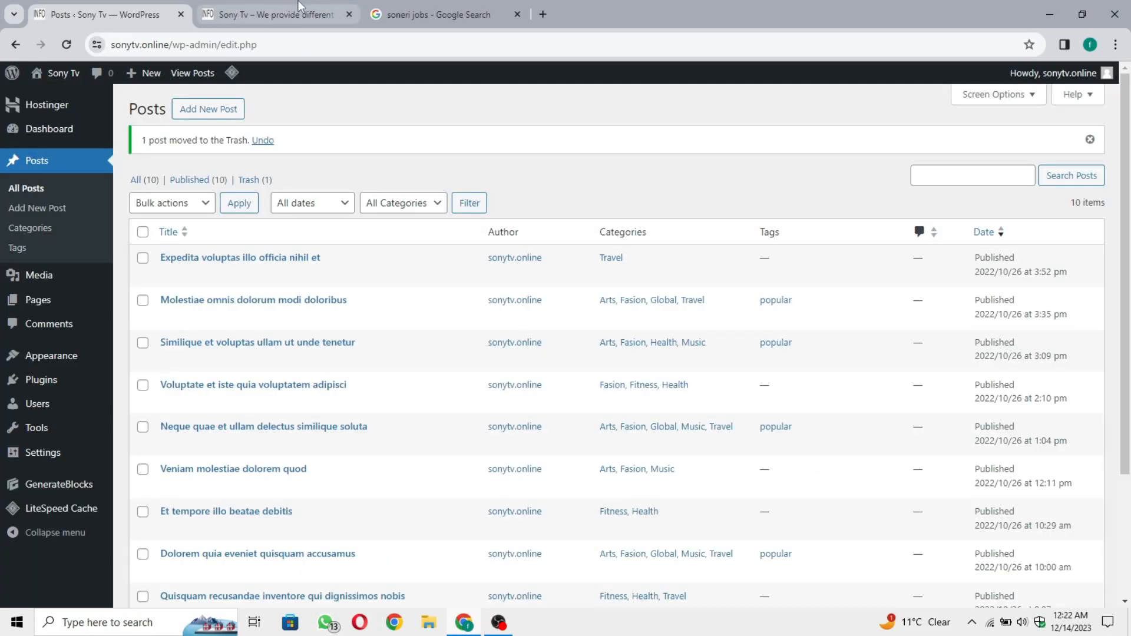
click(271, 15)
click(133, 2)
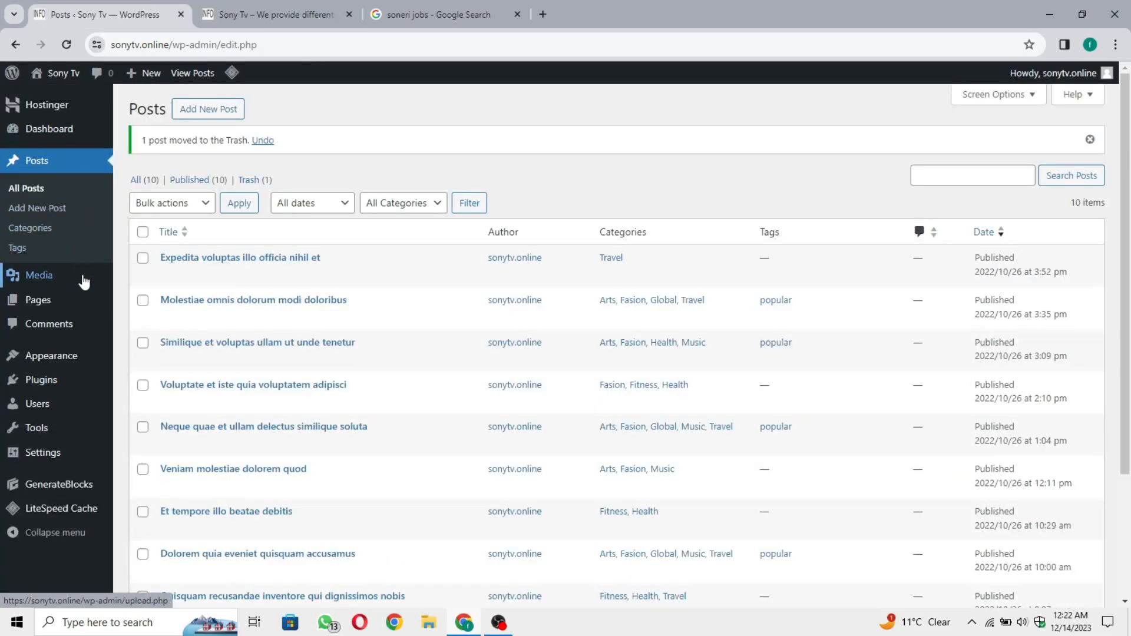
click(312, 2)
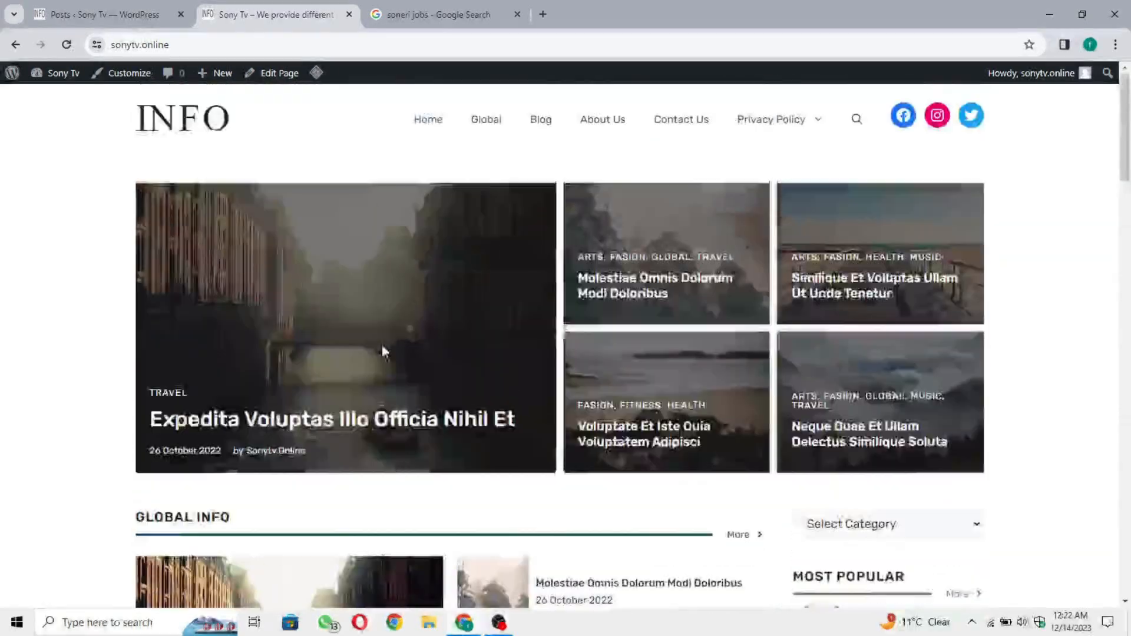
click(112, 14)
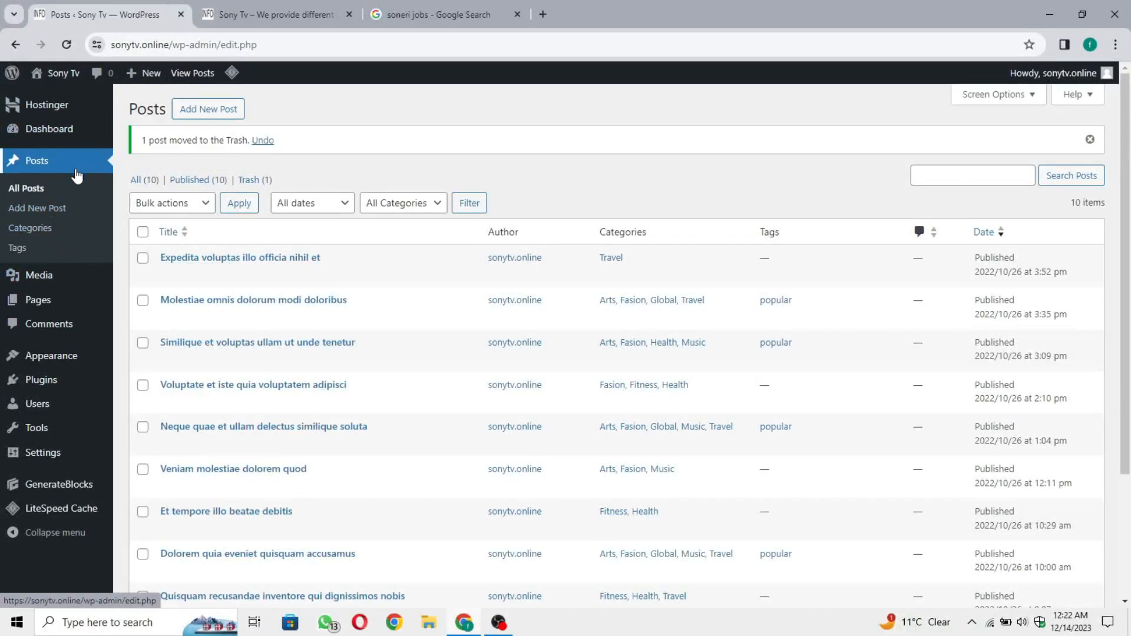
Open the Home front page for editing from the list of all pages
click(63, 301)
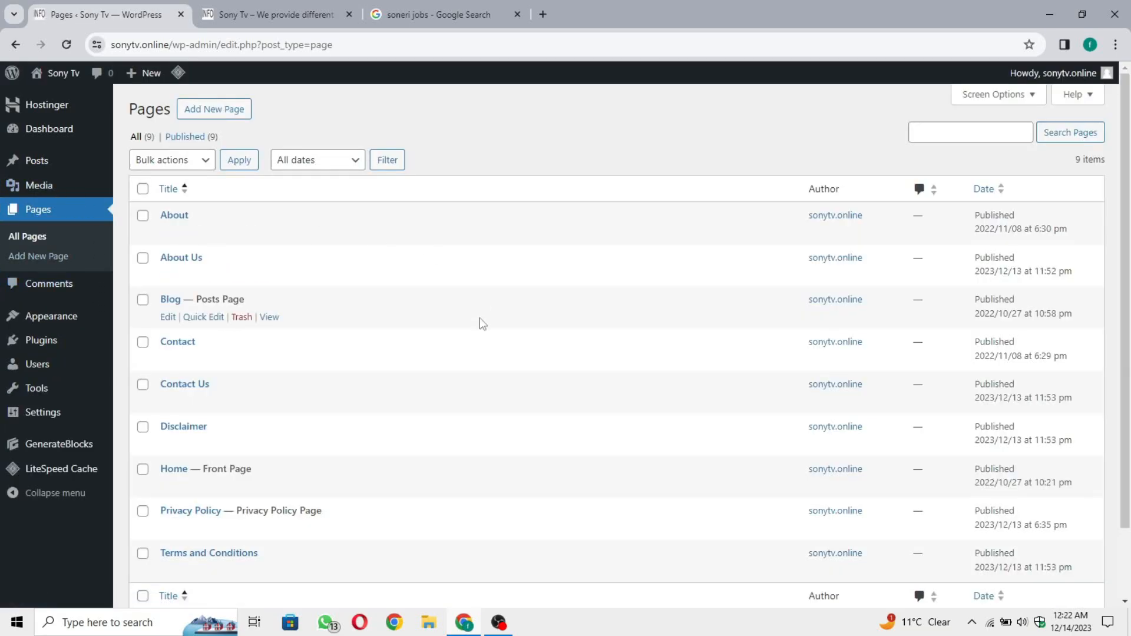
scroll(479, 317, down, 2)
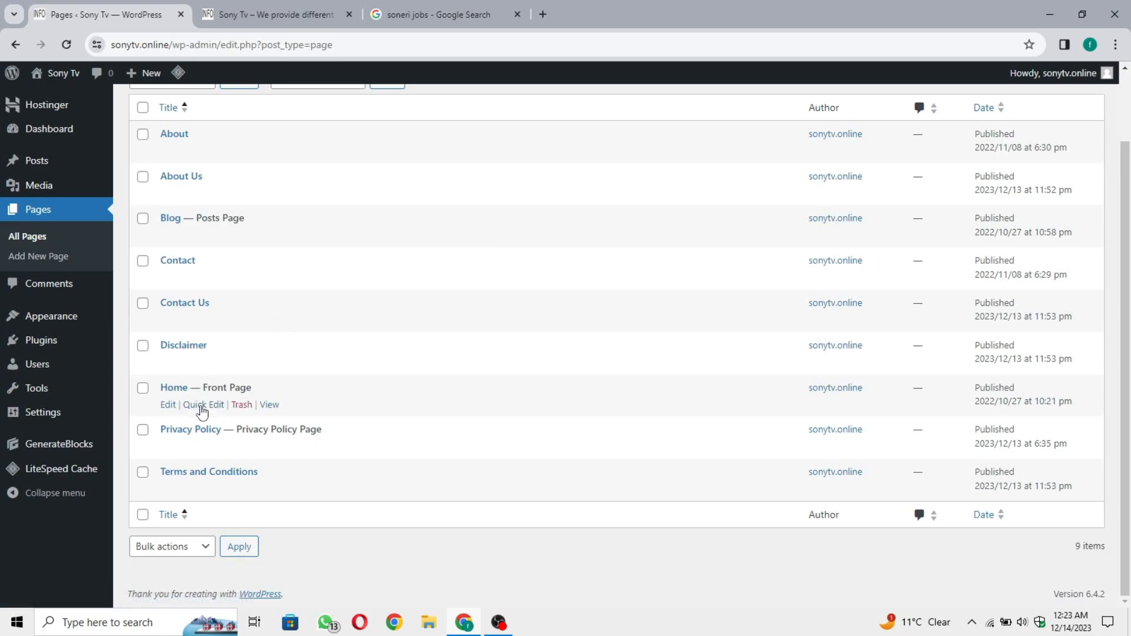
click(169, 404)
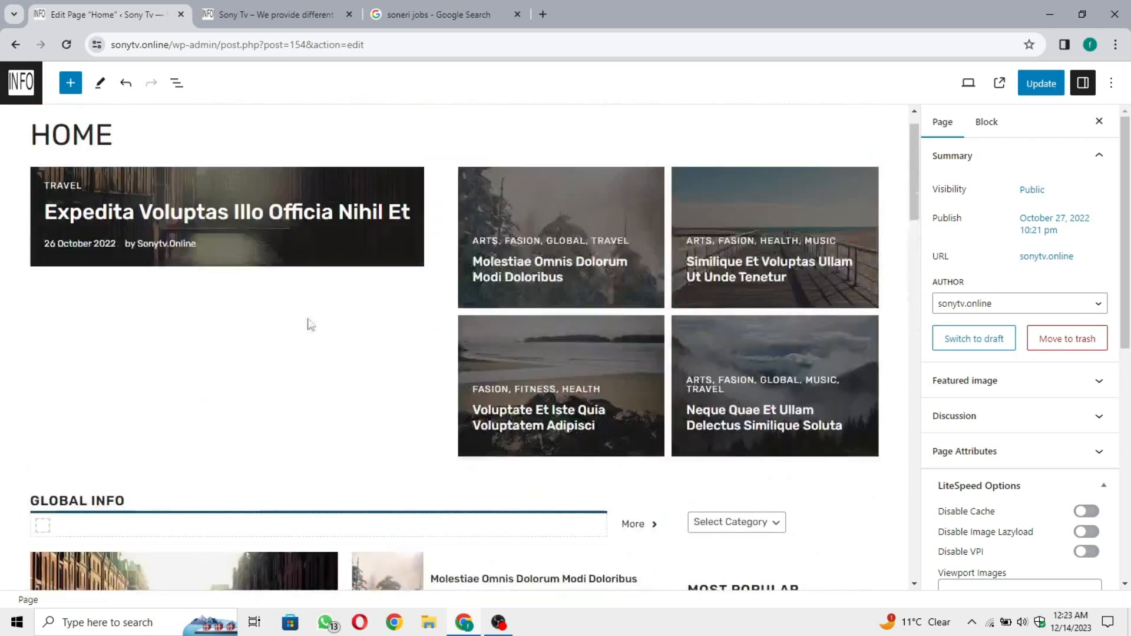
Replace the Home page's title with "SONY TV |"
double_click(72, 172)
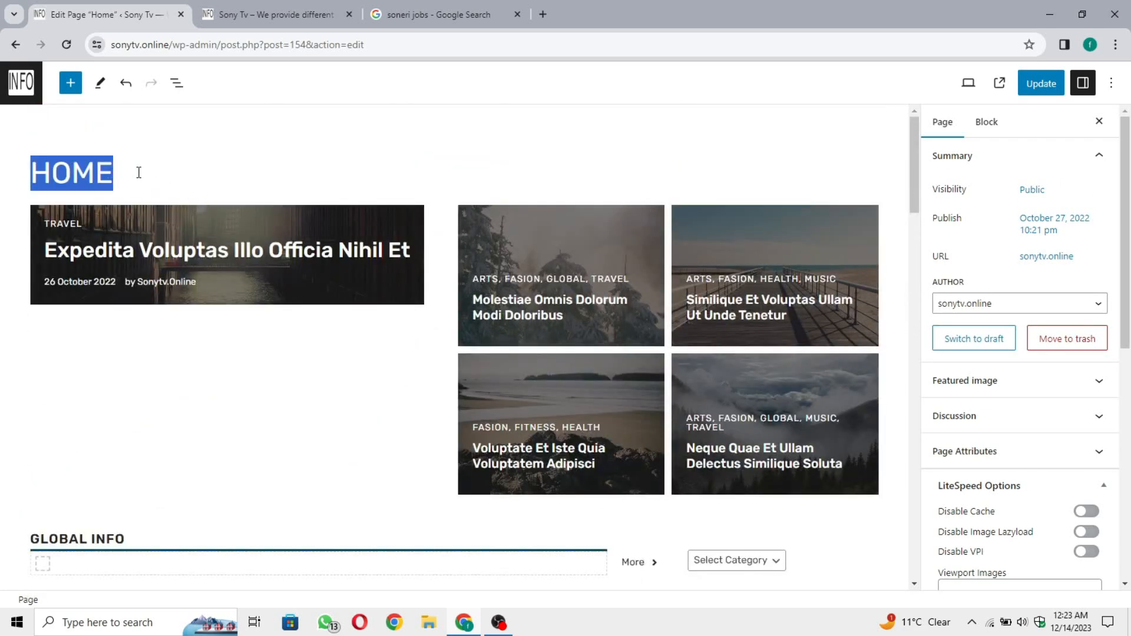
drag(159, 173, 34, 173)
click(46, 174)
double_click(72, 172)
text(SONE)
key(BackSpace)
text(Y TV)
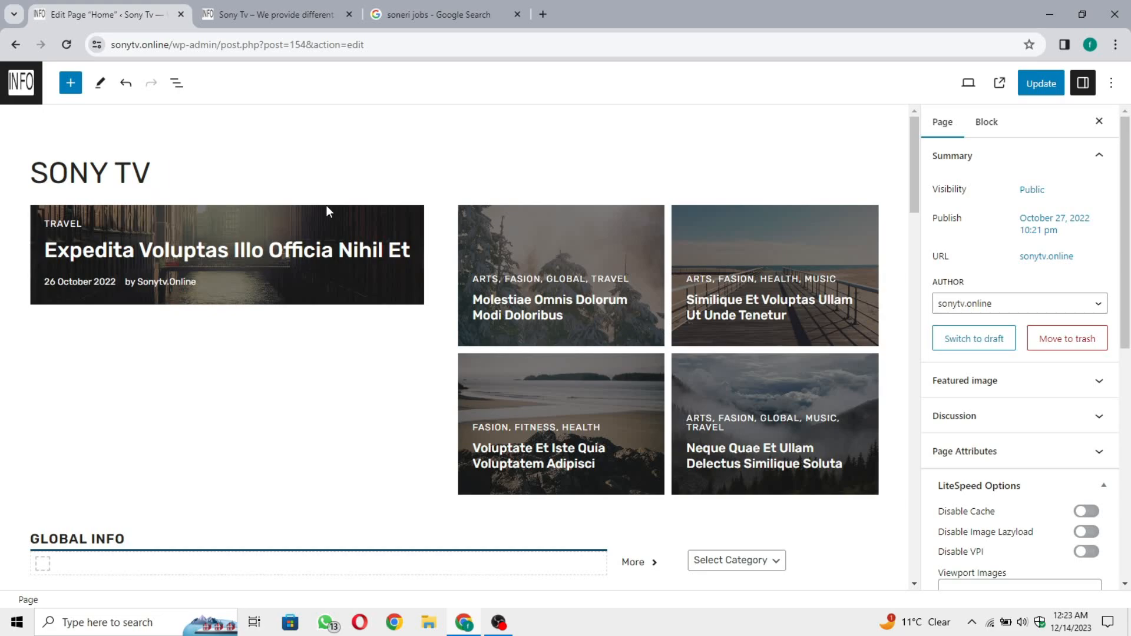
text( |)
Look at the Soneri Jobs title in the Google search results and return to the Home page editor
click(452, 9)
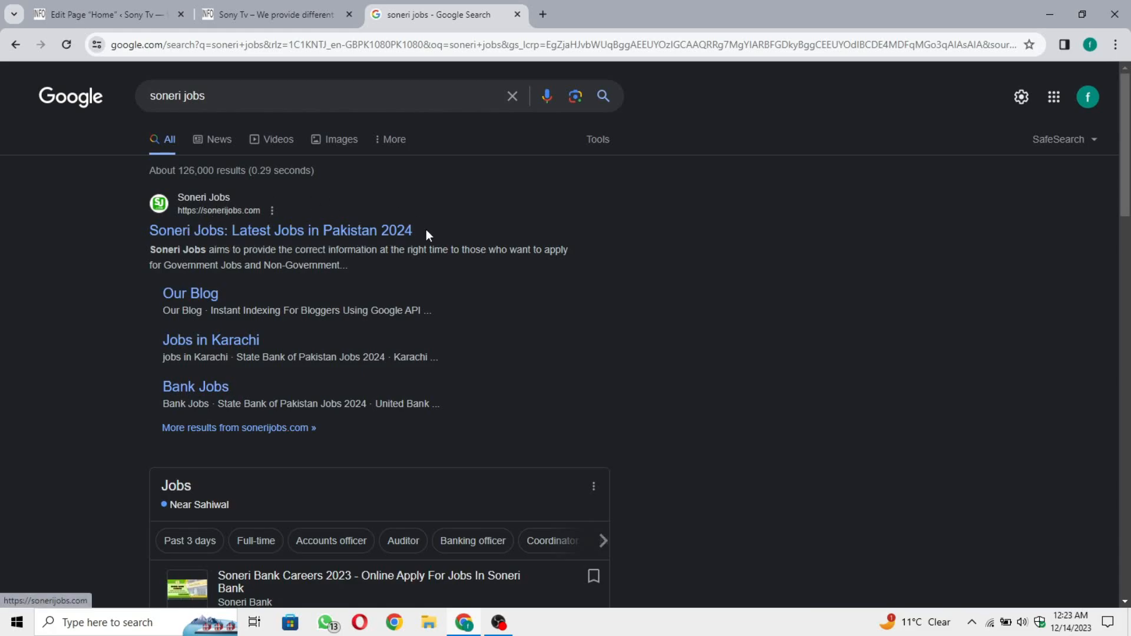
click(76, 5)
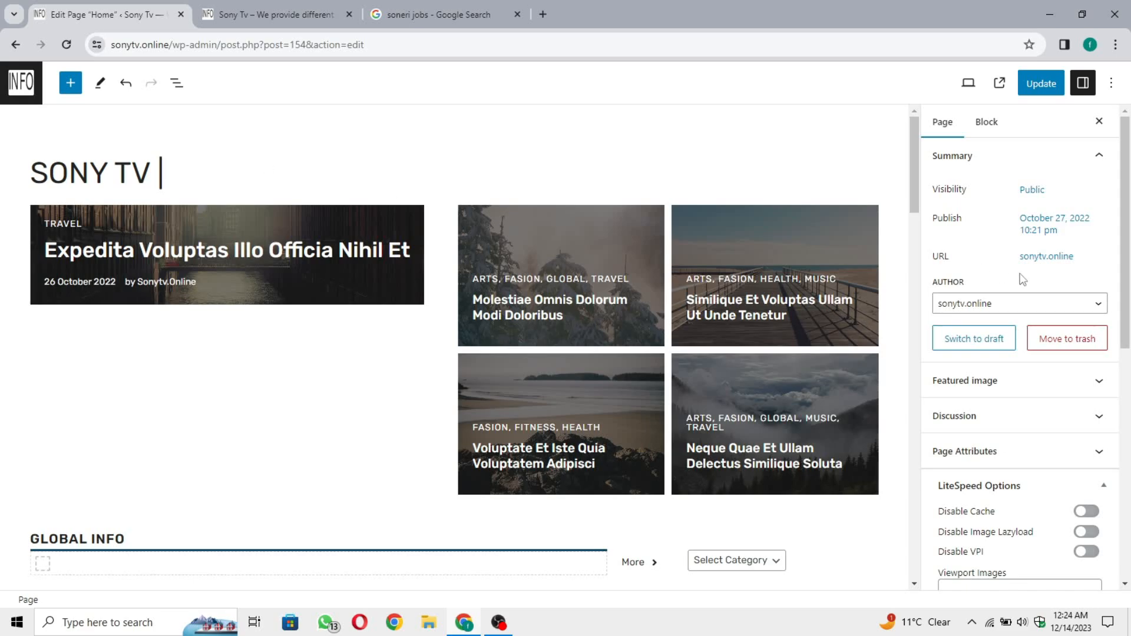
scroll(1115, 389, down, 1)
scroll(1115, 389, down, 6)
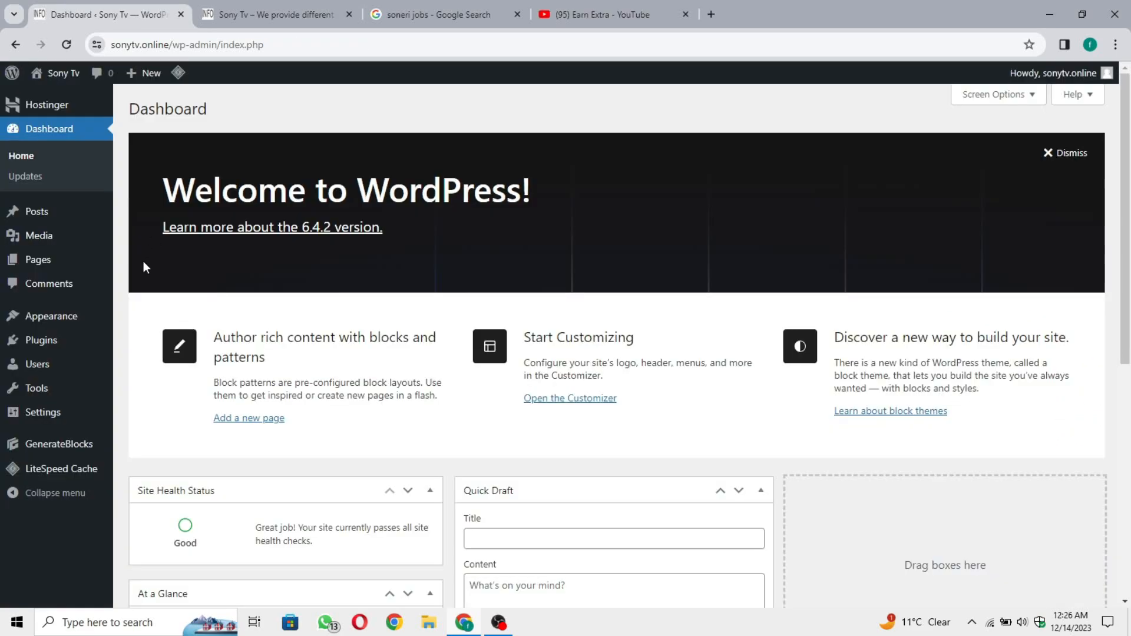
View the list of installed plugins and return to the dashboard home
mouse_move(99, 352)
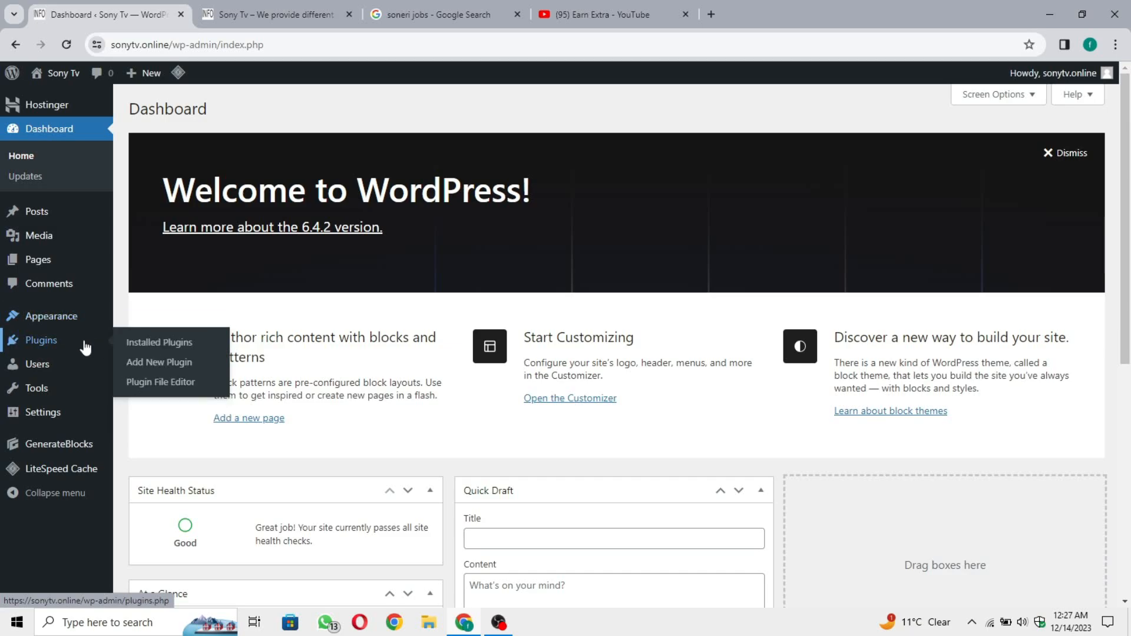
click(87, 347)
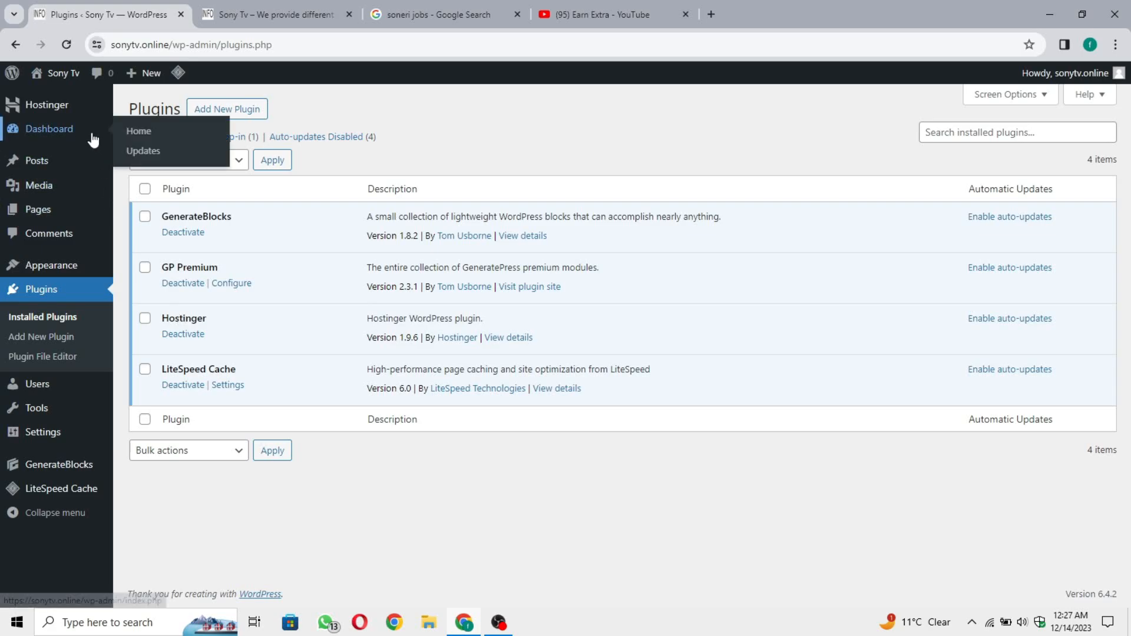
click(143, 151)
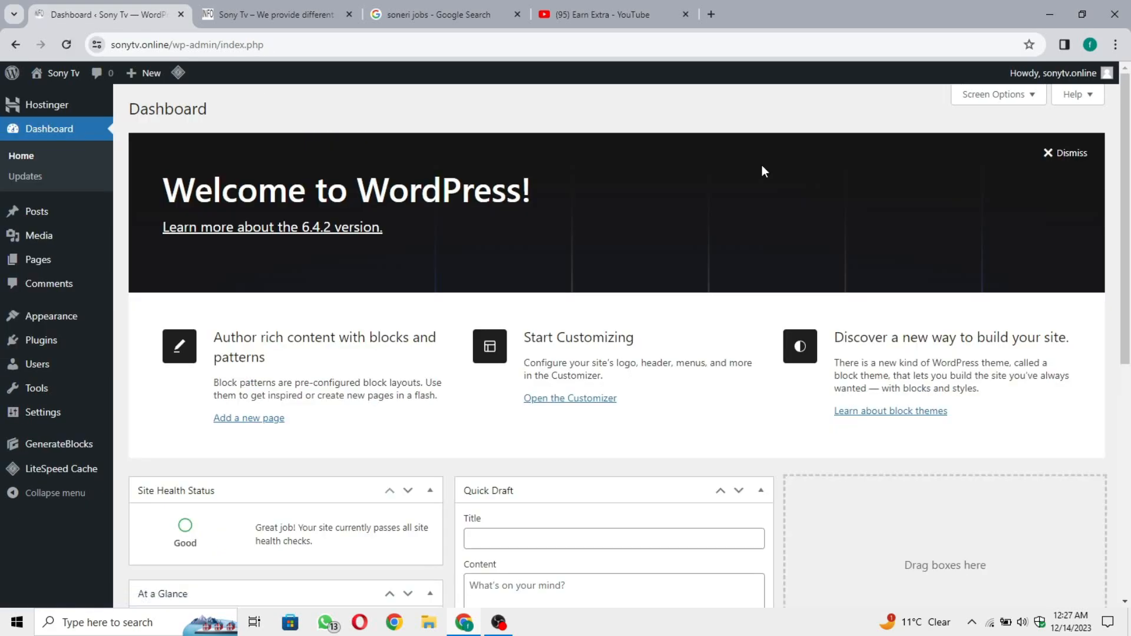